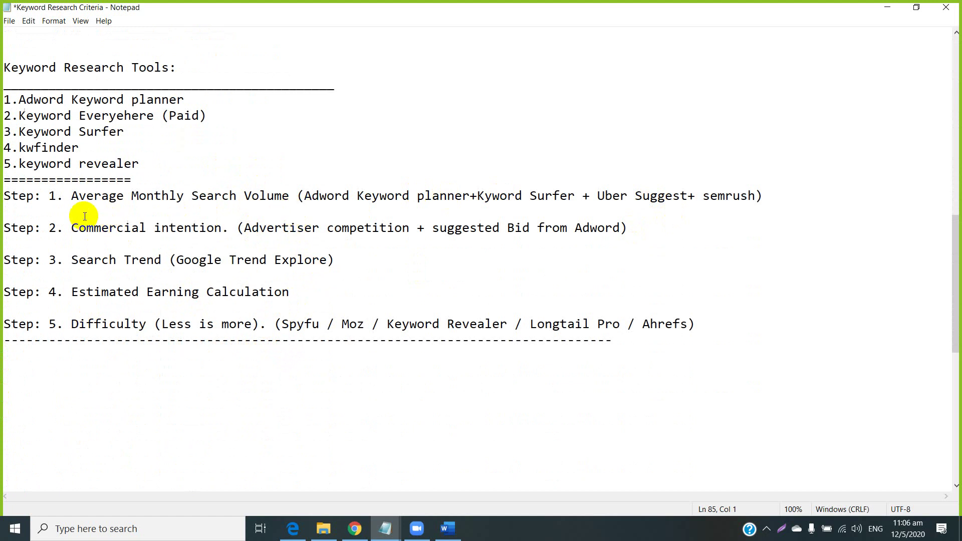
# Select the phrase 'Average Monthly Search Volume' on the Step 1 line of the Notepad criteria.
pyautogui.moveTo(63, 195); pyautogui.dragTo(289, 199)
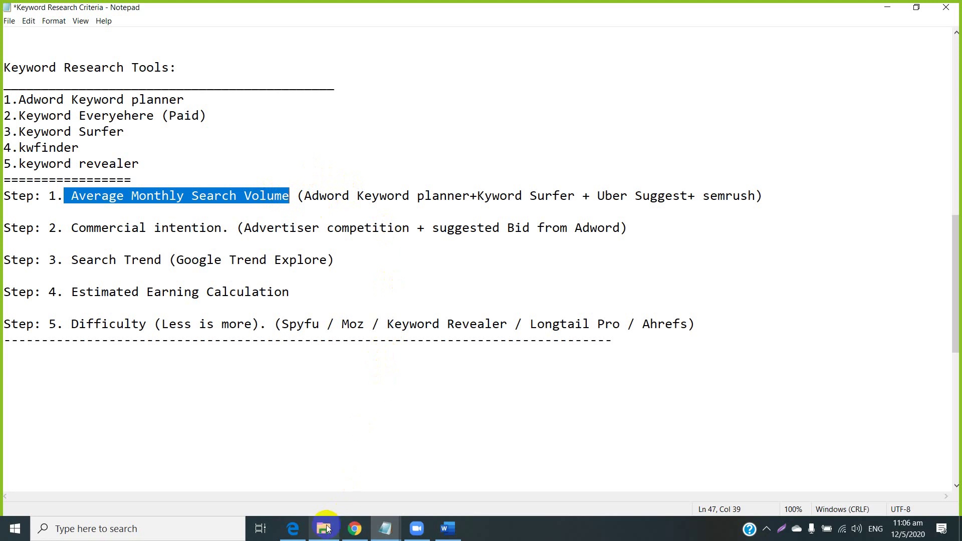
# Close the KW research template and open KW research sendcargouk.com maximized from the SEO Class 1 folder.
pyautogui.moveTo(326, 528)
pyautogui.click(370, 446)
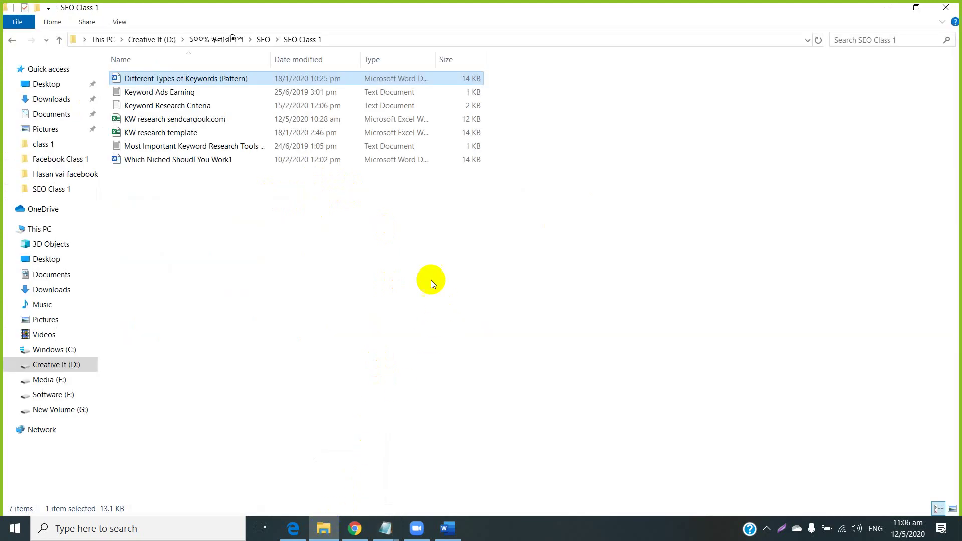
pyautogui.click(154, 133)
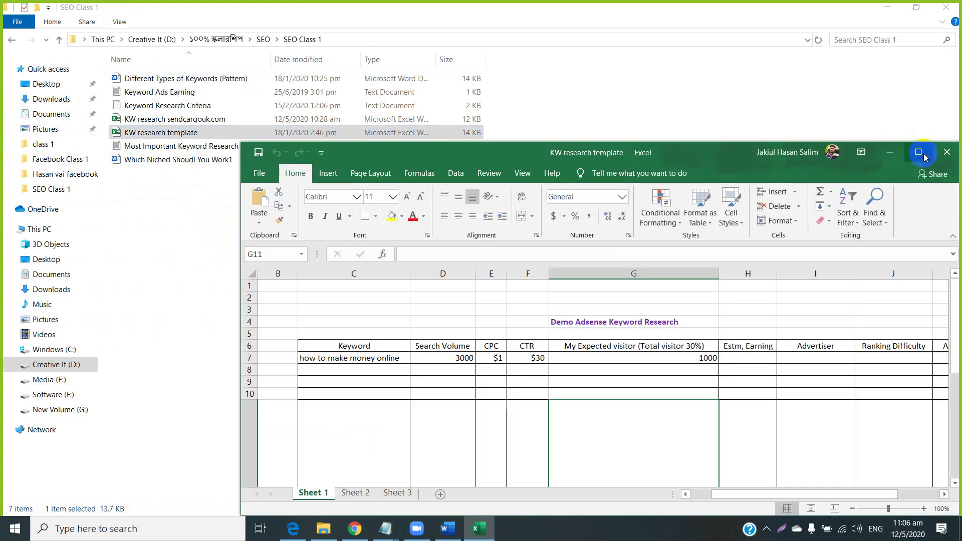
pyautogui.click(946, 152)
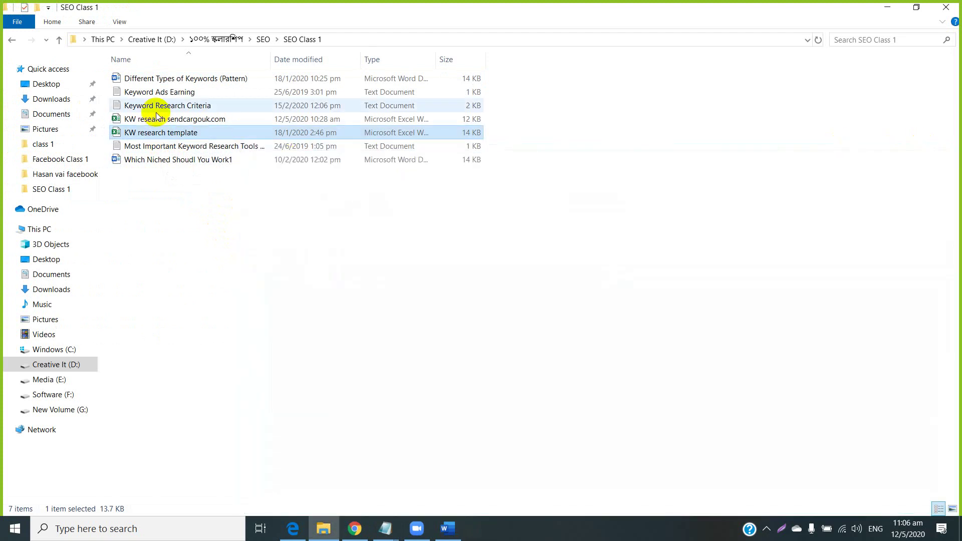
pyautogui.doubleClick(138, 121)
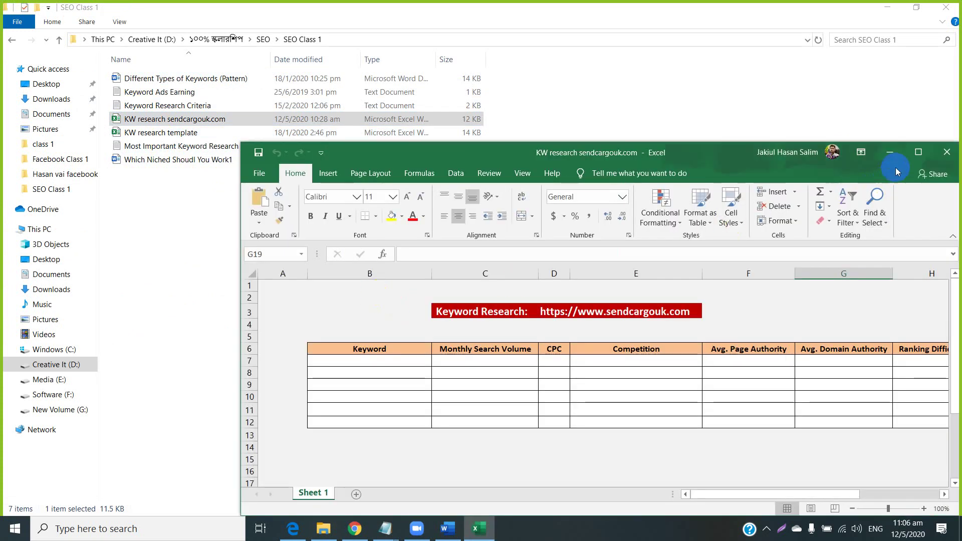
pyautogui.click(918, 151)
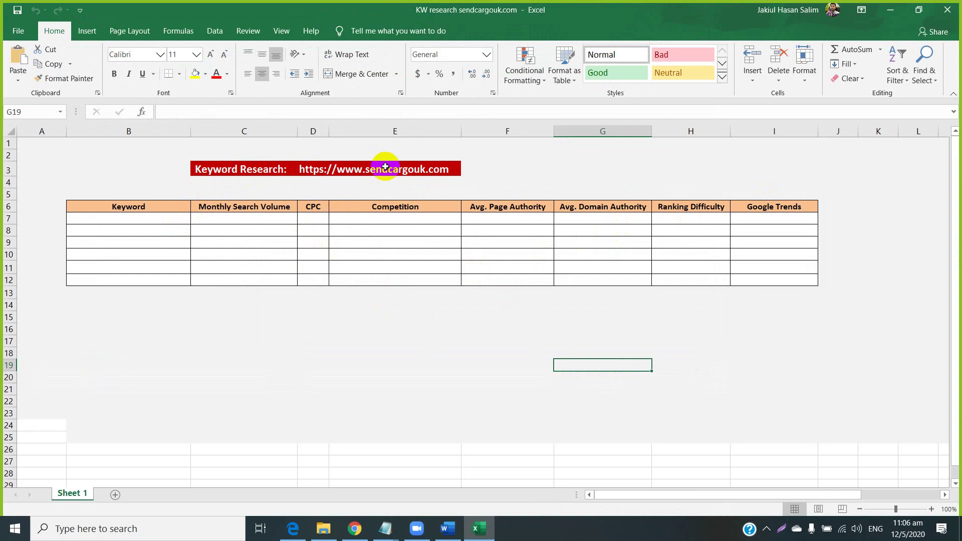
pyautogui.click(385, 167)
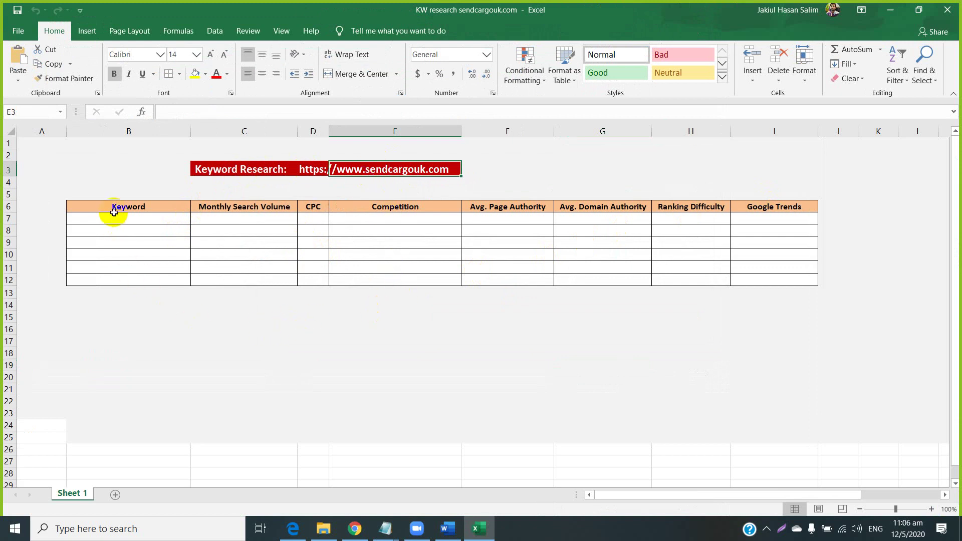
pyautogui.moveTo(113, 216); pyautogui.dragTo(106, 286)
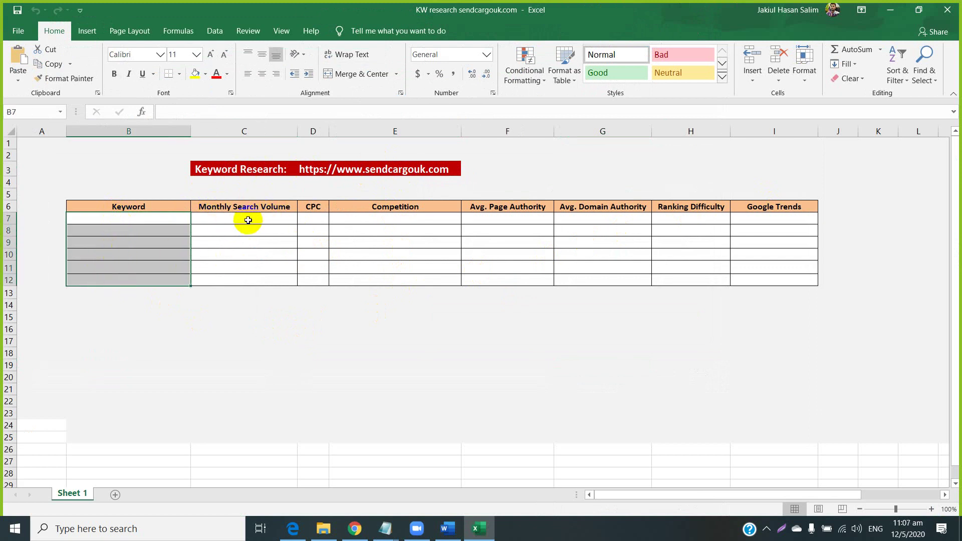
pyautogui.moveTo(246, 220); pyautogui.dragTo(241, 280)
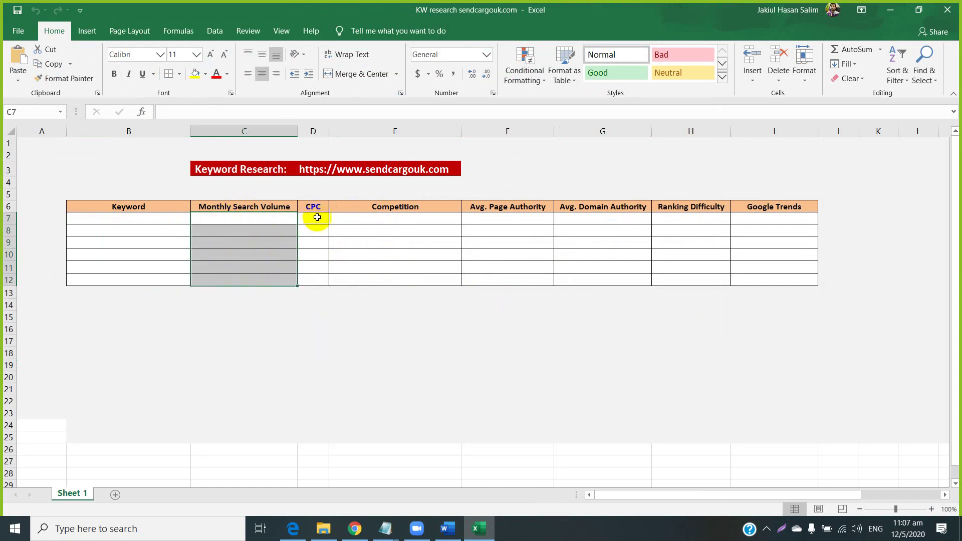
pyautogui.moveTo(311, 217); pyautogui.dragTo(304, 278)
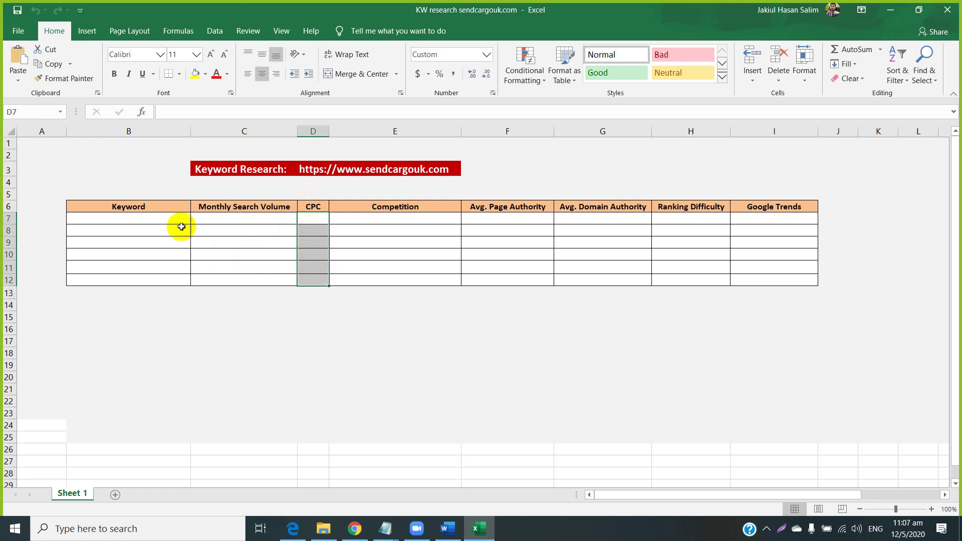
pyautogui.moveTo(131, 211); pyautogui.dragTo(127, 275)
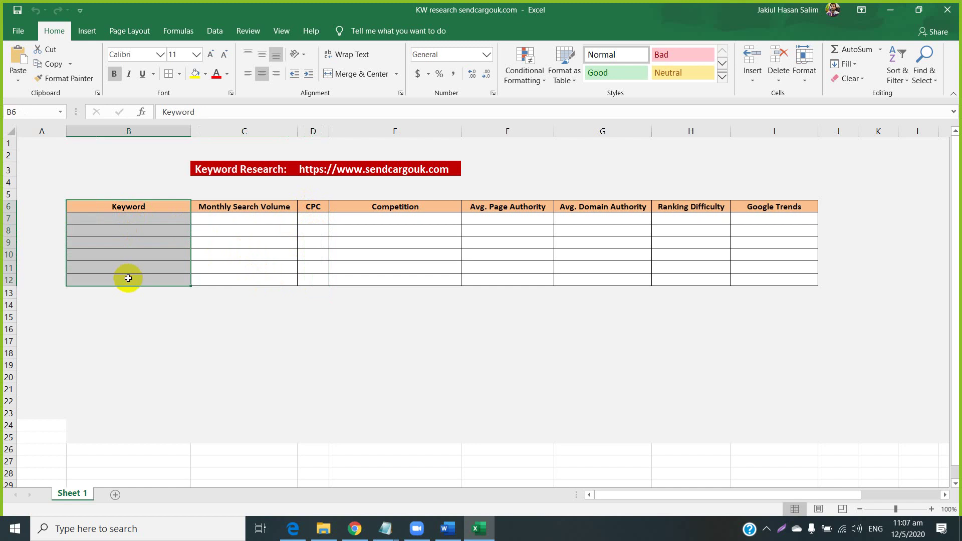
pyautogui.moveTo(375, 217); pyautogui.dragTo(368, 277)
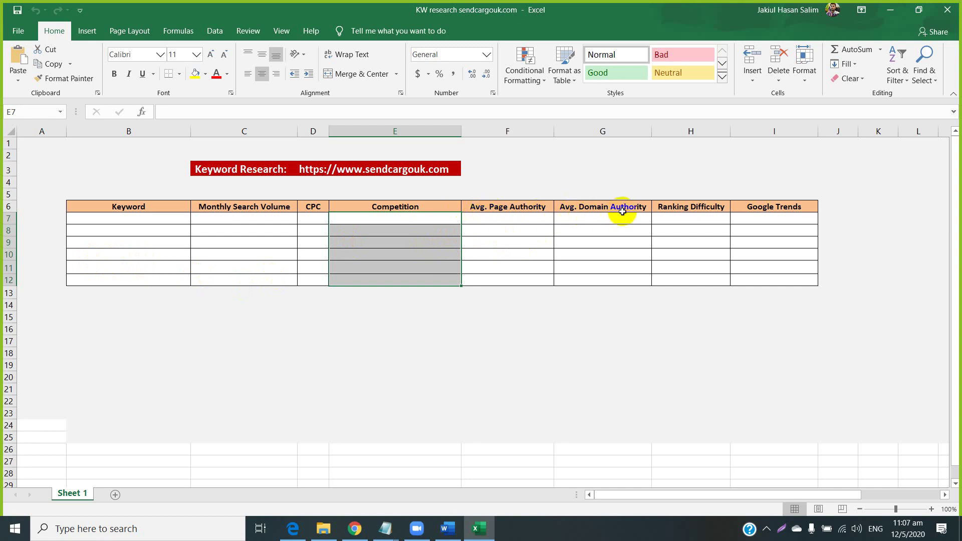
pyautogui.click(499, 220)
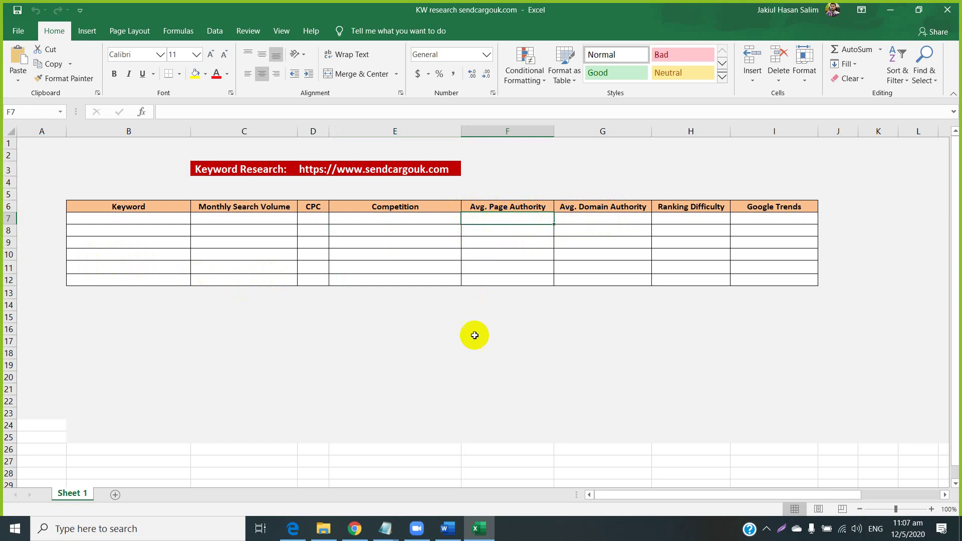
pyautogui.click(367, 527)
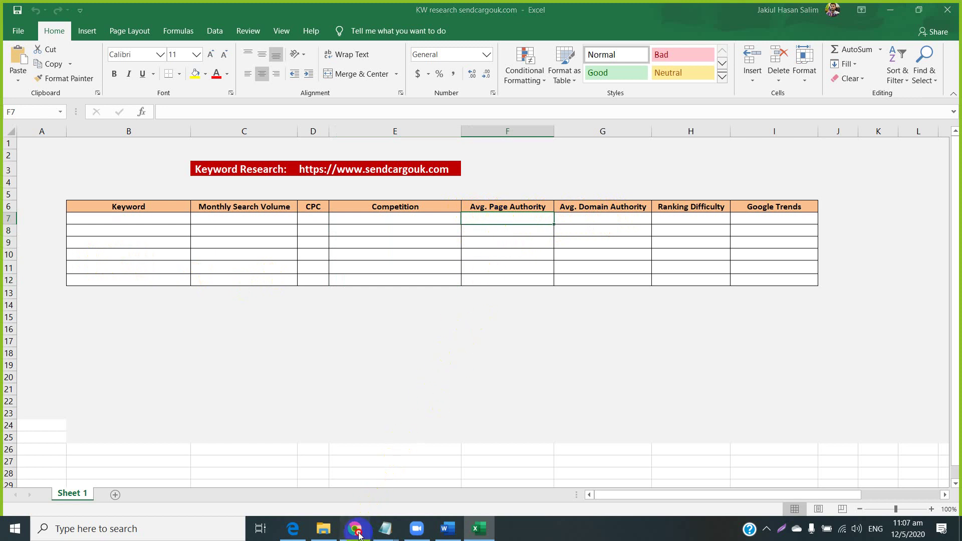
# Scroll through the how to make money online results, then return to the KW research sendcargouk.com workbook.
pyautogui.scroll(-5, 270, 311)
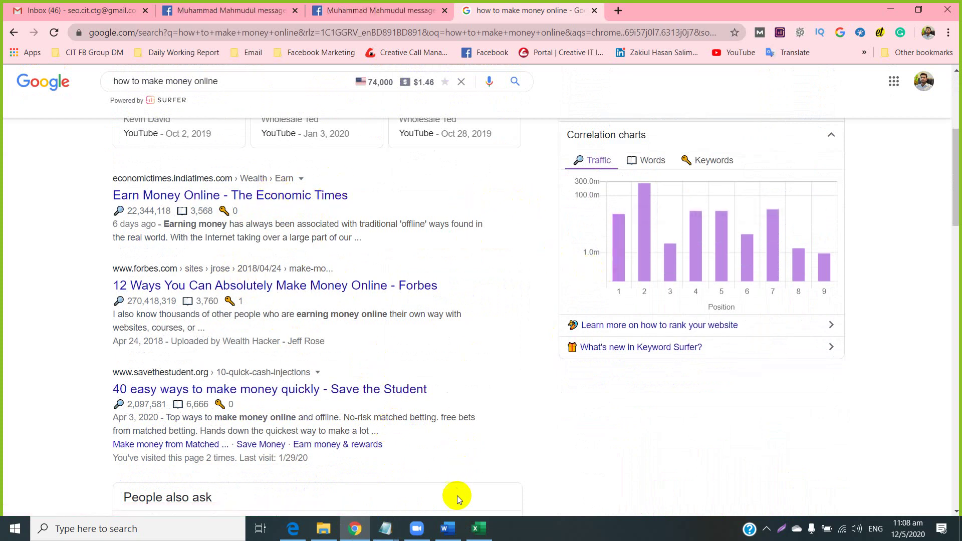
pyautogui.moveTo(473, 527)
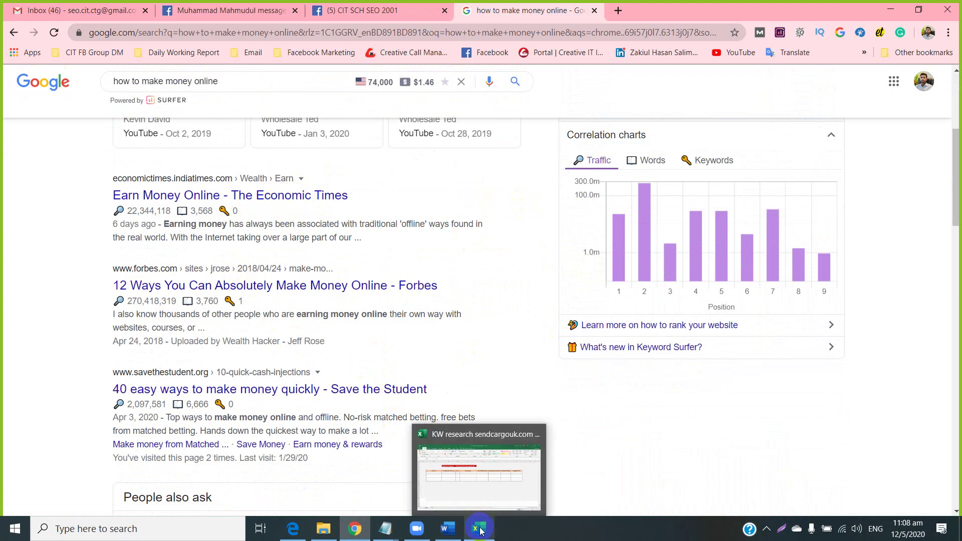
pyautogui.click(479, 491)
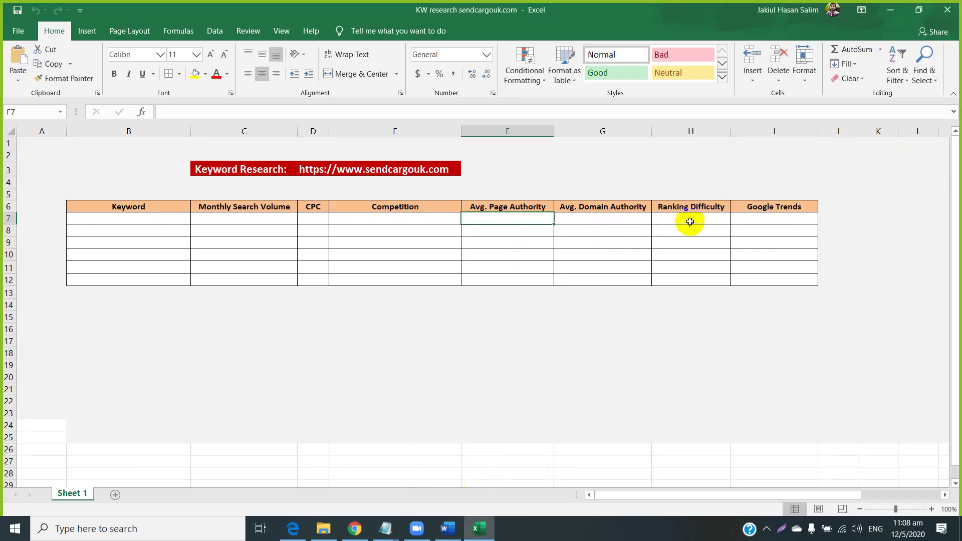
pyautogui.moveTo(688, 220); pyautogui.dragTo(680, 275)
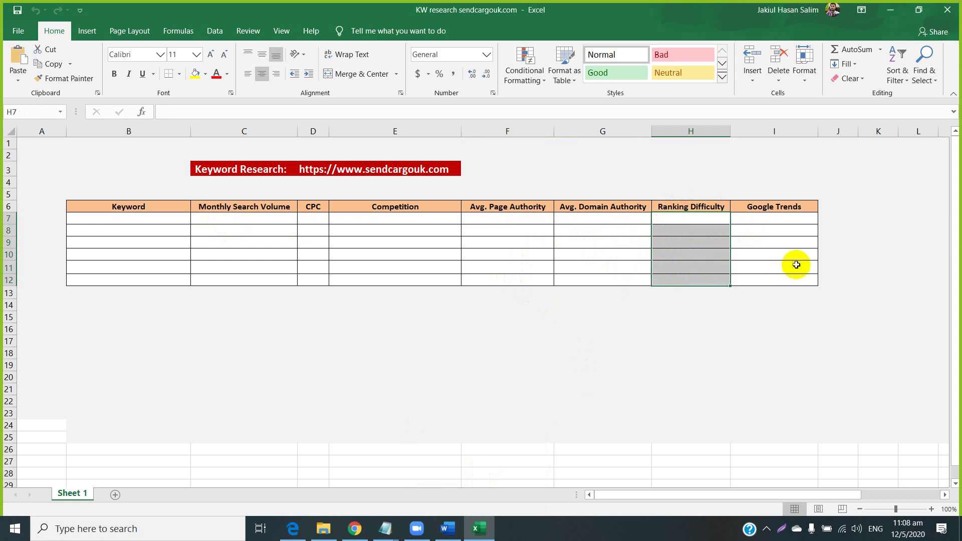
pyautogui.moveTo(761, 215); pyautogui.dragTo(760, 276)
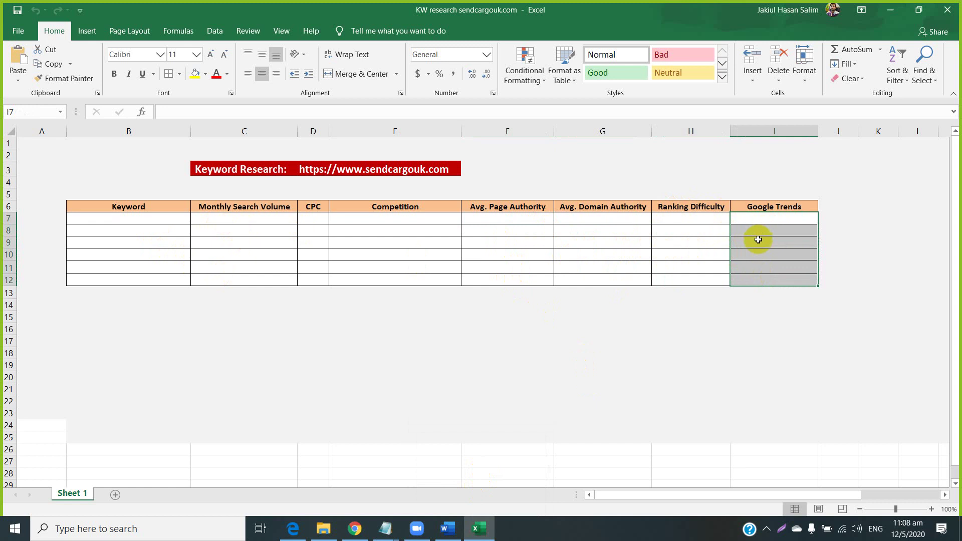
pyautogui.moveTo(107, 219); pyautogui.dragTo(773, 279)
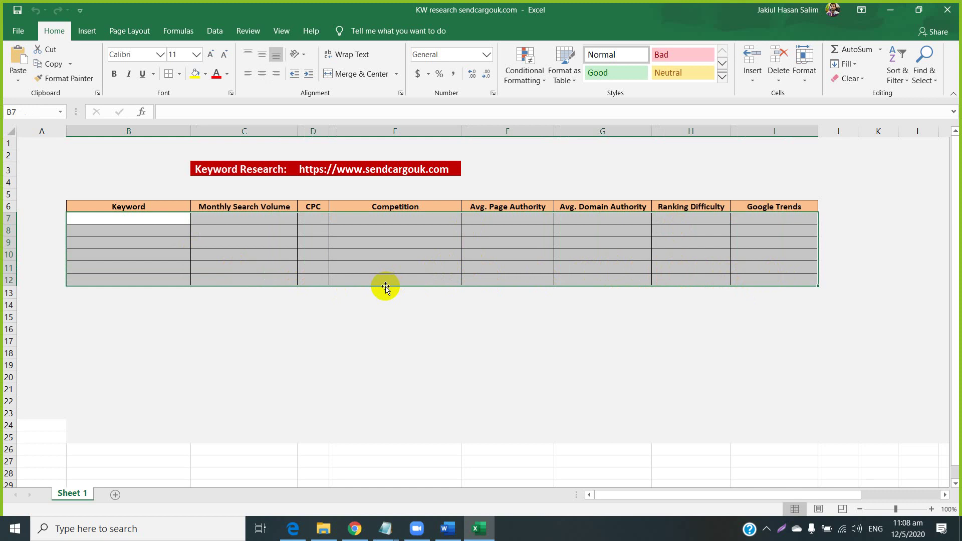
pyautogui.click(422, 326)
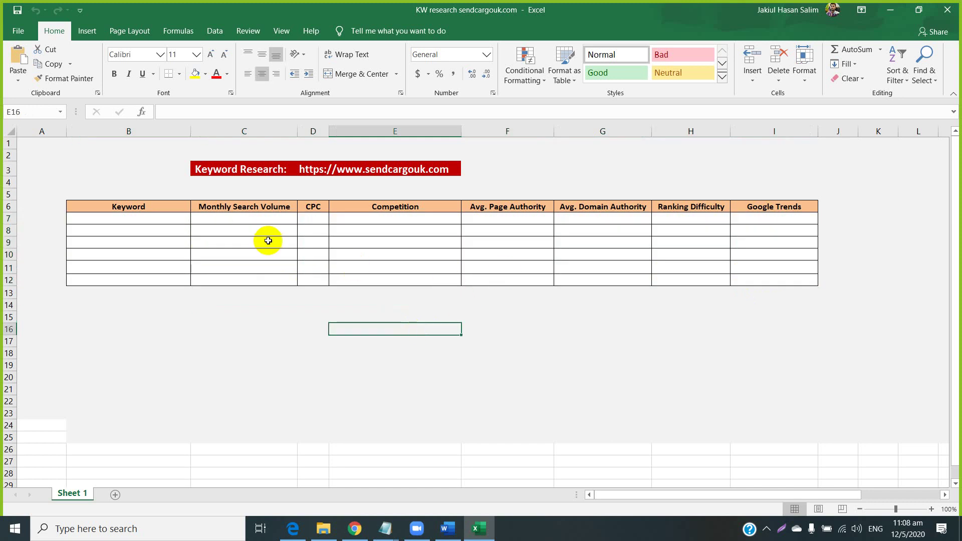
pyautogui.click(128, 218)
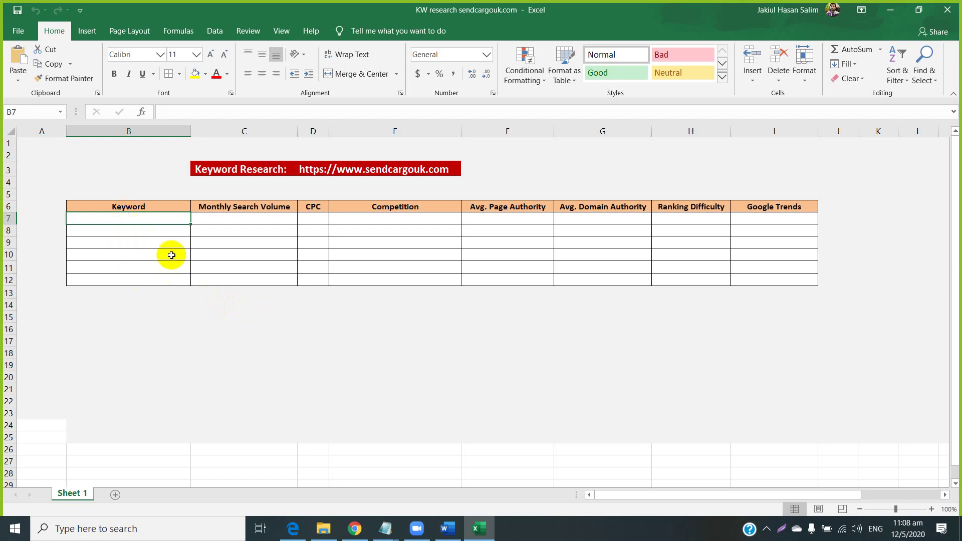
pyautogui.click(365, 531)
pyautogui.moveTo(359, 532)
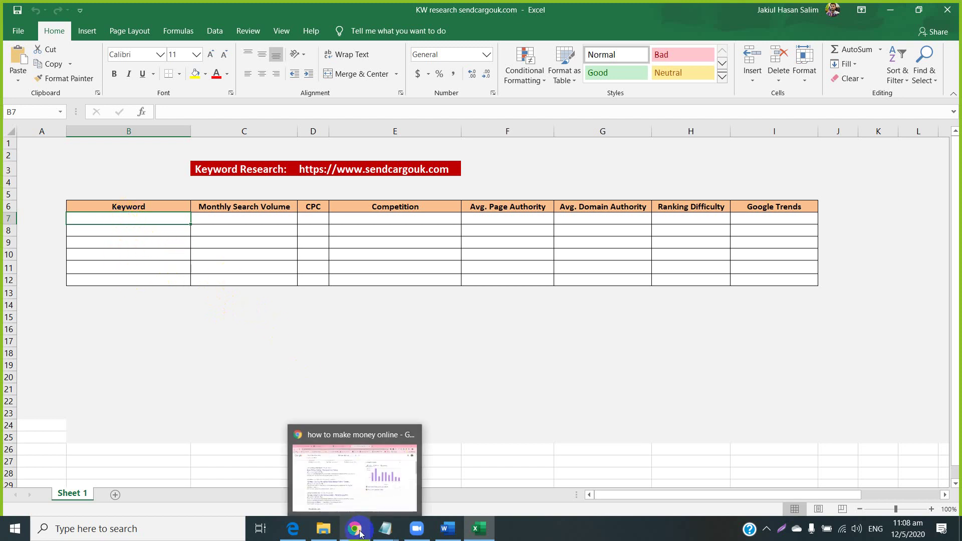
pyautogui.click(353, 466)
# Select the how to make money online query at the top of the results and open a new tab.
pyautogui.scroll(5, 404, 348)
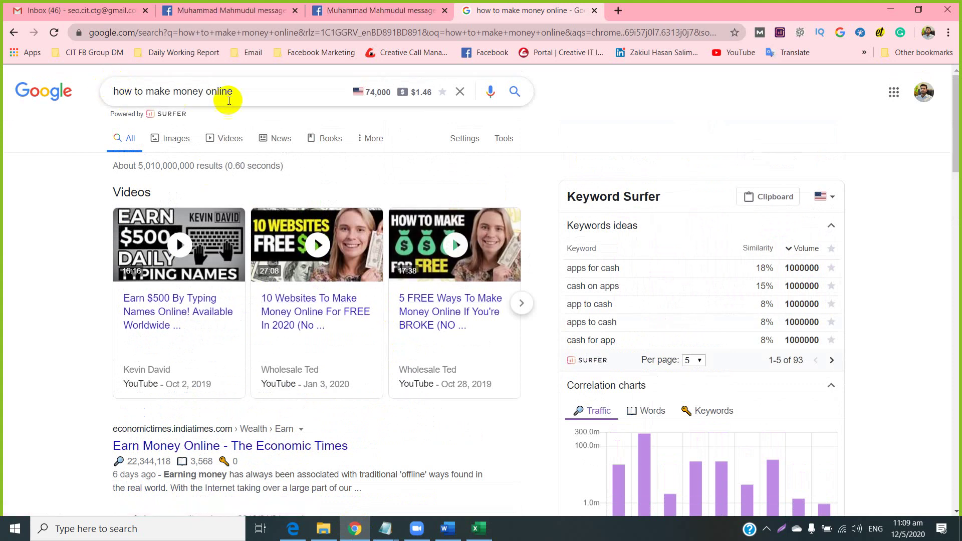
pyautogui.moveTo(243, 92); pyautogui.dragTo(110, 94)
pyautogui.hotkey('ctrl', 'c')
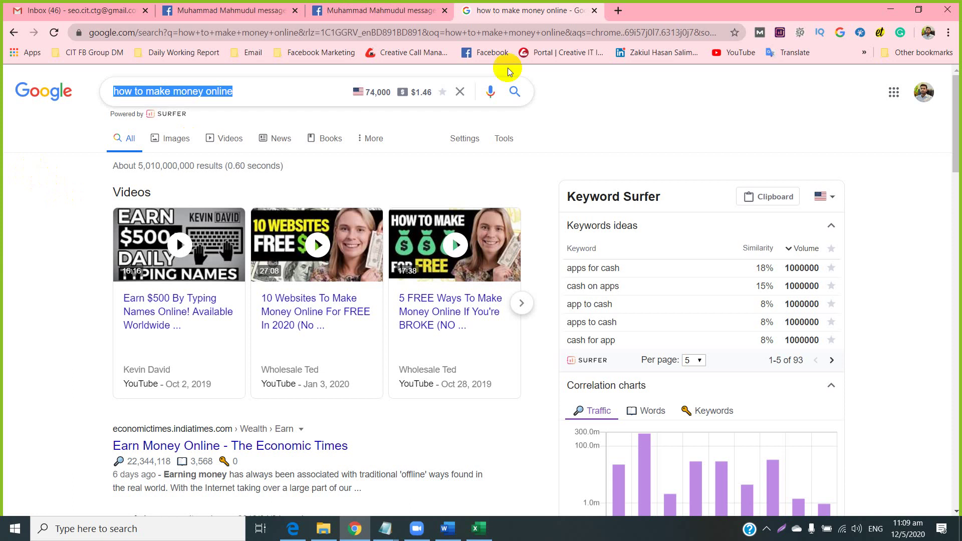
pyautogui.click(619, 10)
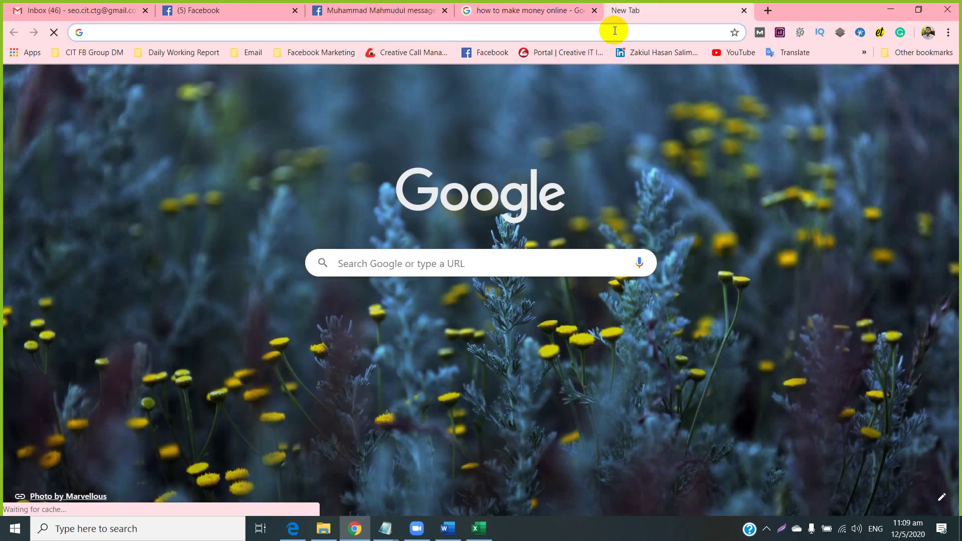
# Go to ubersuggest.org via 'uber', dismiss the notification prompt and focus the keyword field.
pyautogui.write('uber')
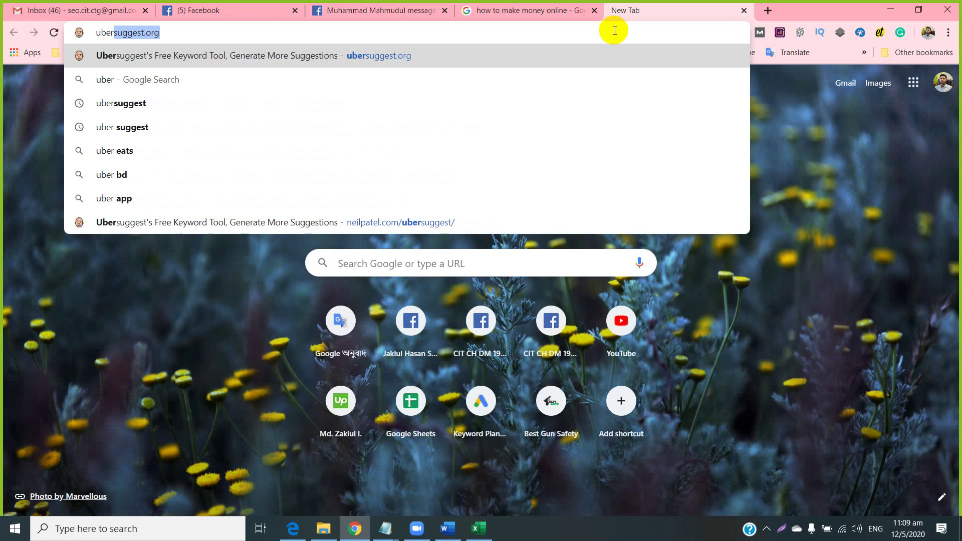
pyautogui.press('Return')
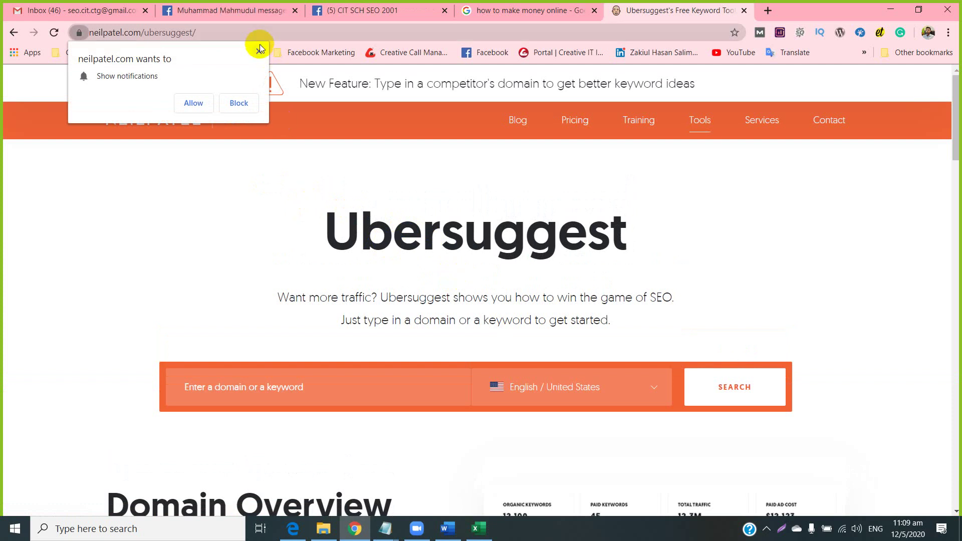
pyautogui.click(260, 52)
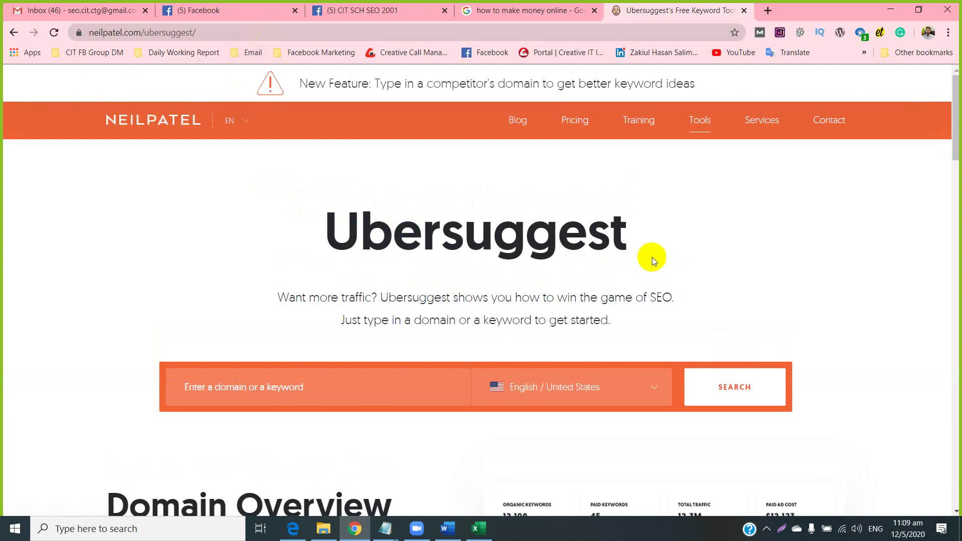
pyautogui.click(189, 392)
pyautogui.click(221, 407)
pyautogui.click(249, 400)
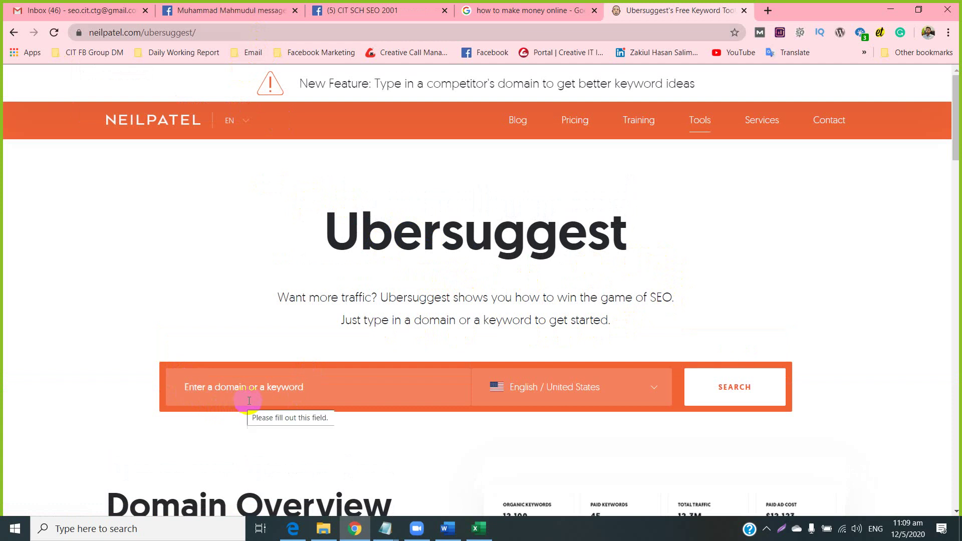
pyautogui.click(296, 413)
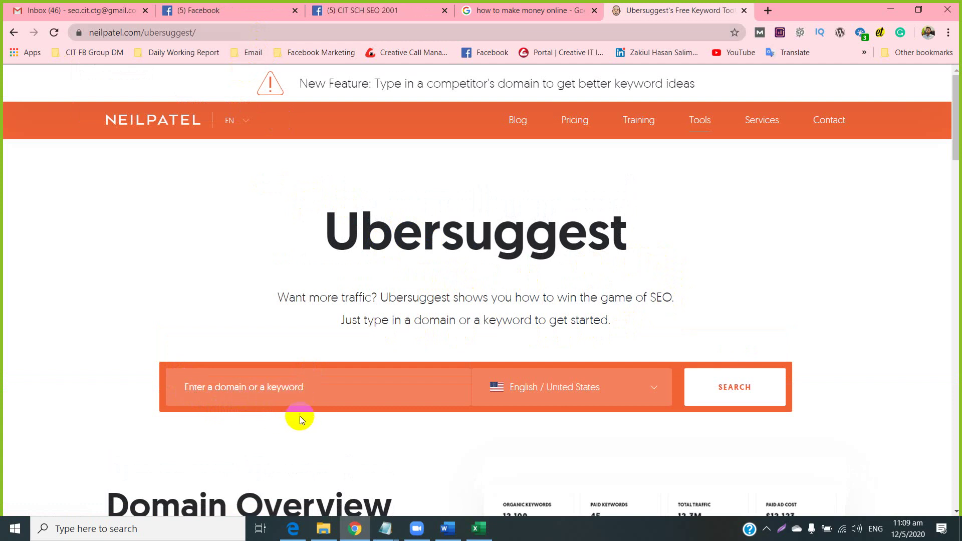
# Fill the Ubersuggest keyword field with how to make money online from the clipboard.
pyautogui.click(333, 382)
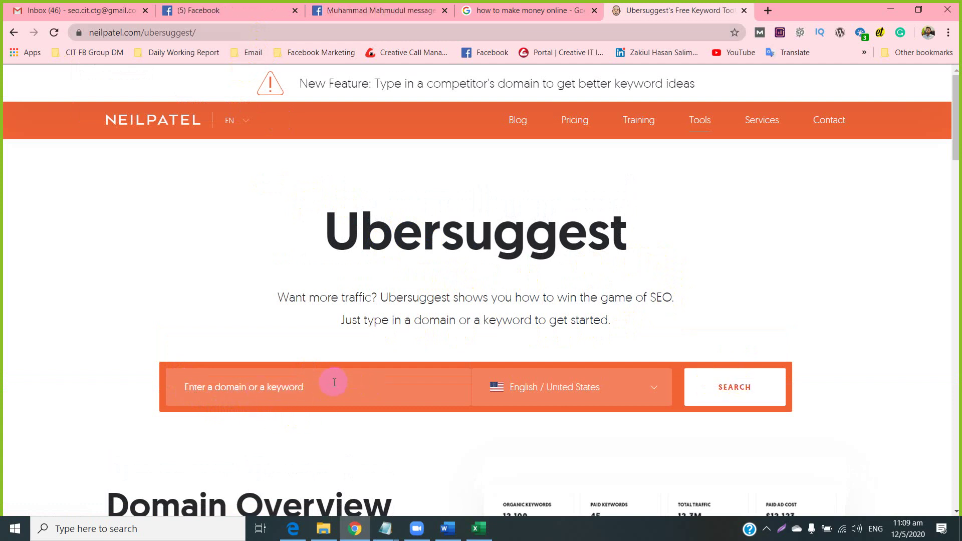
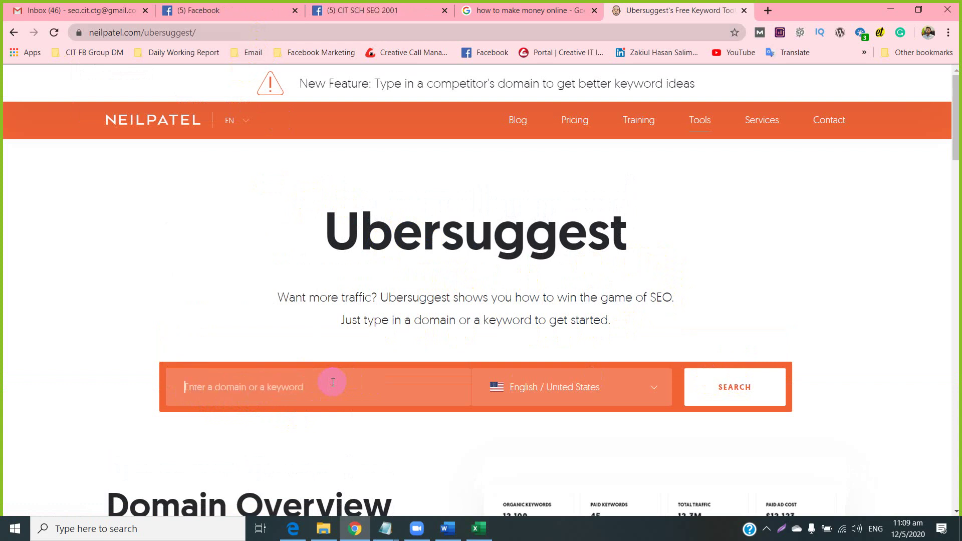
pyautogui.click(300, 386)
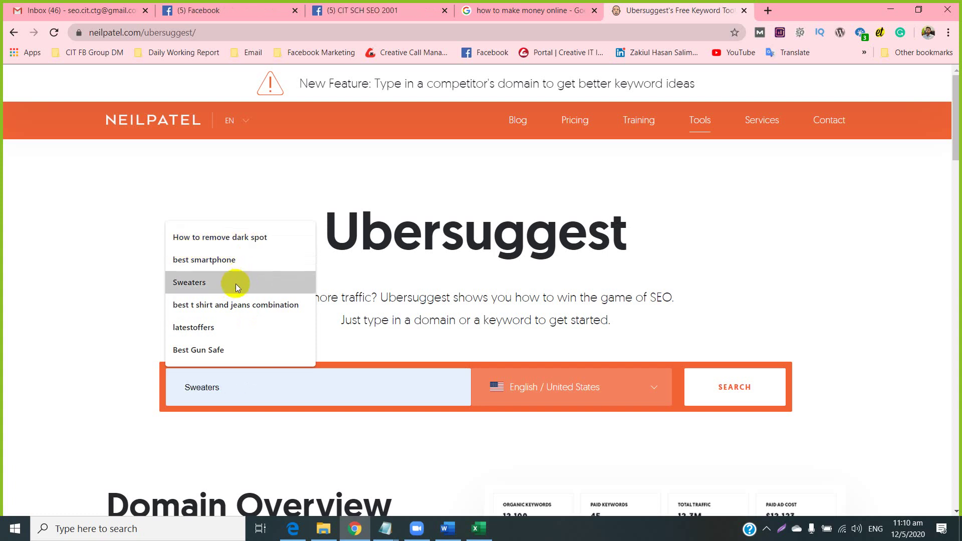
pyautogui.click(209, 385)
pyautogui.click(528, 11)
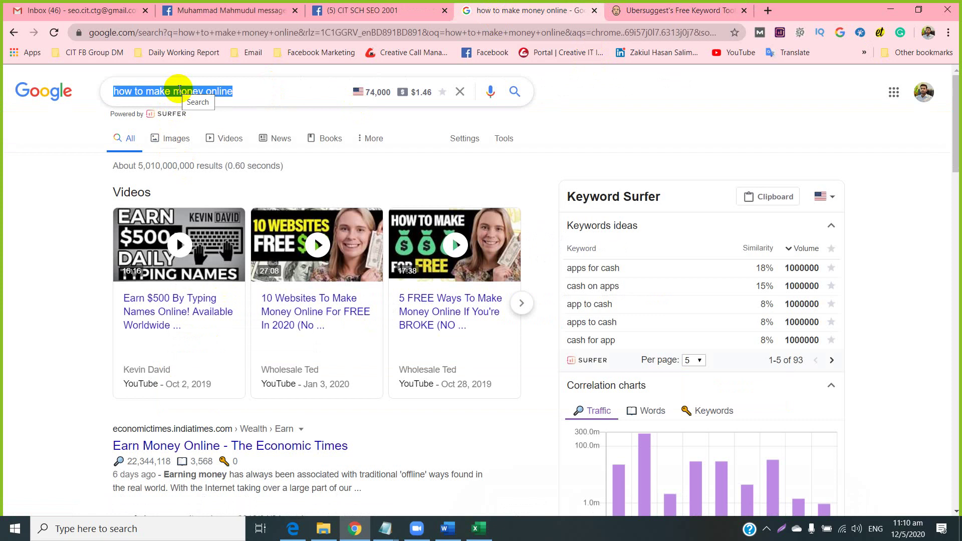
pyautogui.click(664, 8)
pyautogui.click(300, 379)
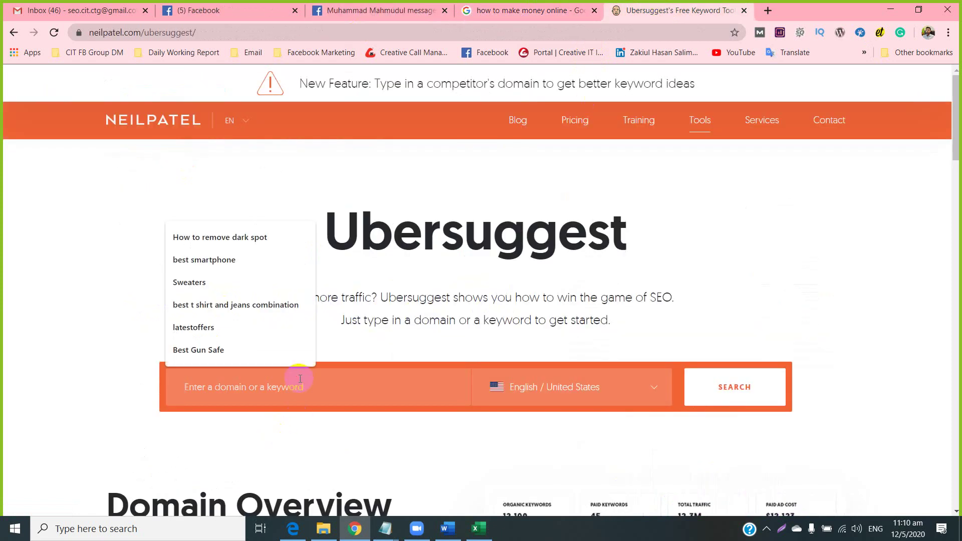
pyautogui.hotkey('ctrl', 'v')
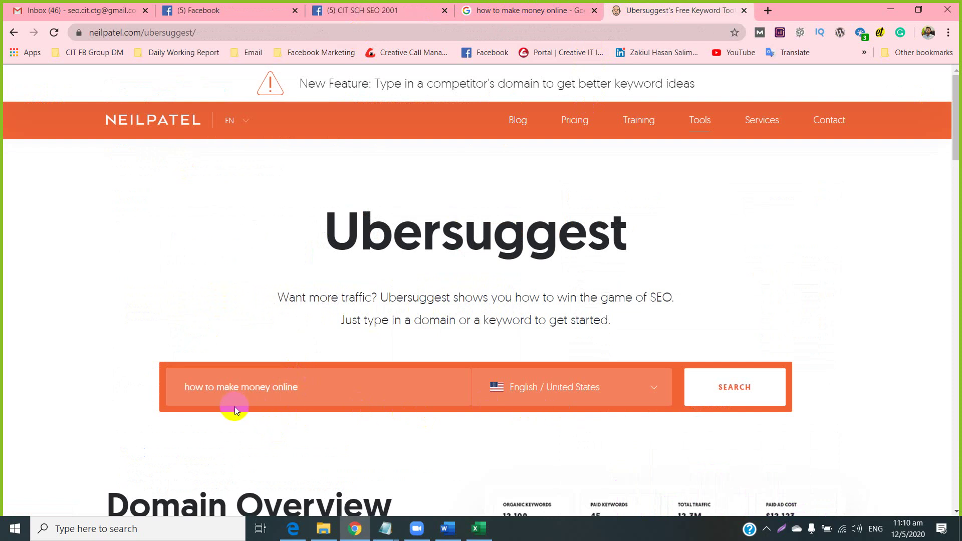
pyautogui.scroll(-1, 235, 406)
# Run the Ubersuggest search for how to make money online, close the registration prompt, and review the overview.
pyautogui.click(762, 318)
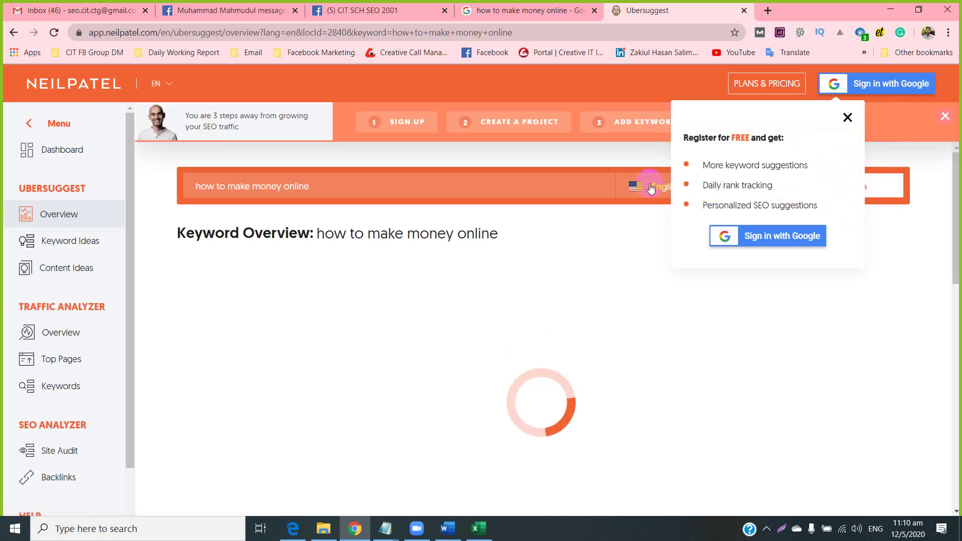
pyautogui.click(846, 119)
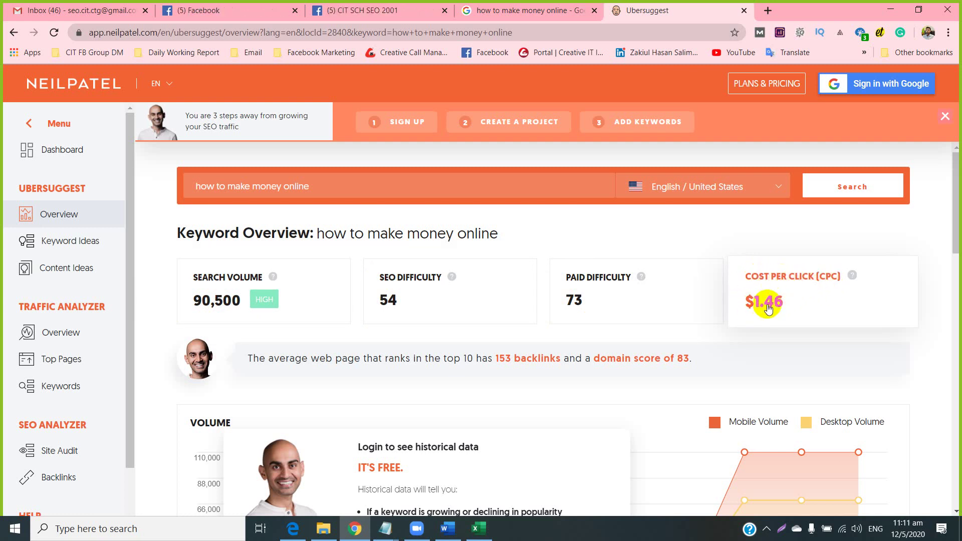
pyautogui.scroll(-1, 578, 247)
pyautogui.scroll(-3, 578, 248)
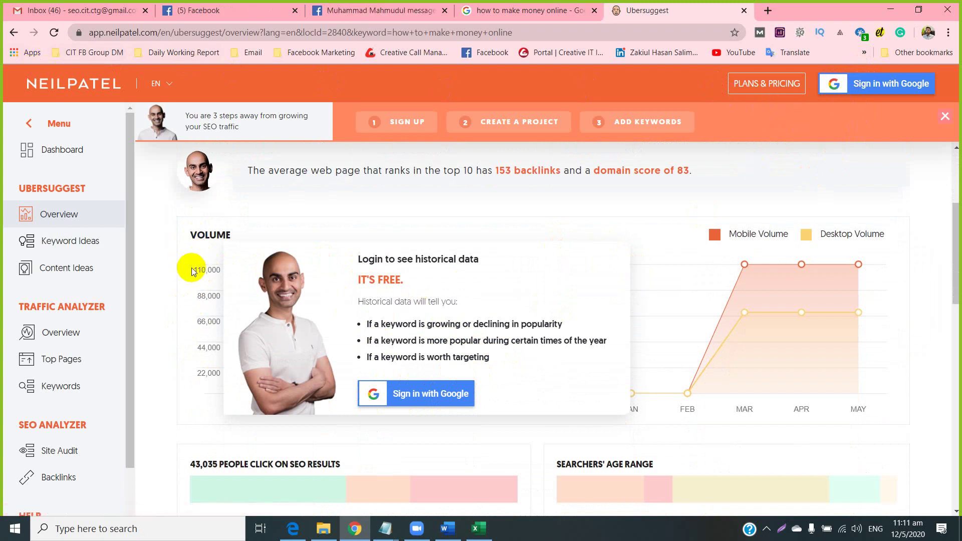
pyautogui.scroll(-1, 205, 332)
pyautogui.scroll(-8, 195, 320)
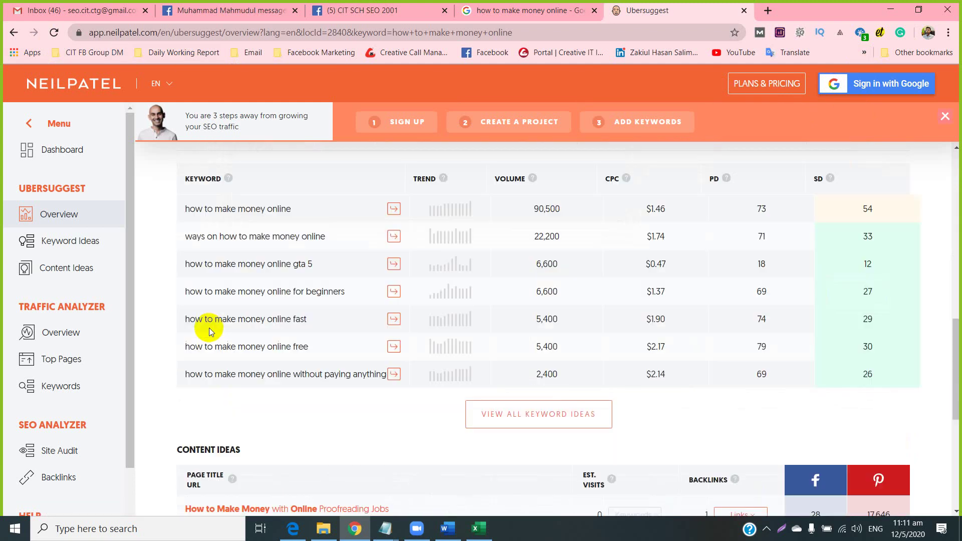
pyautogui.scroll(1, 209, 308)
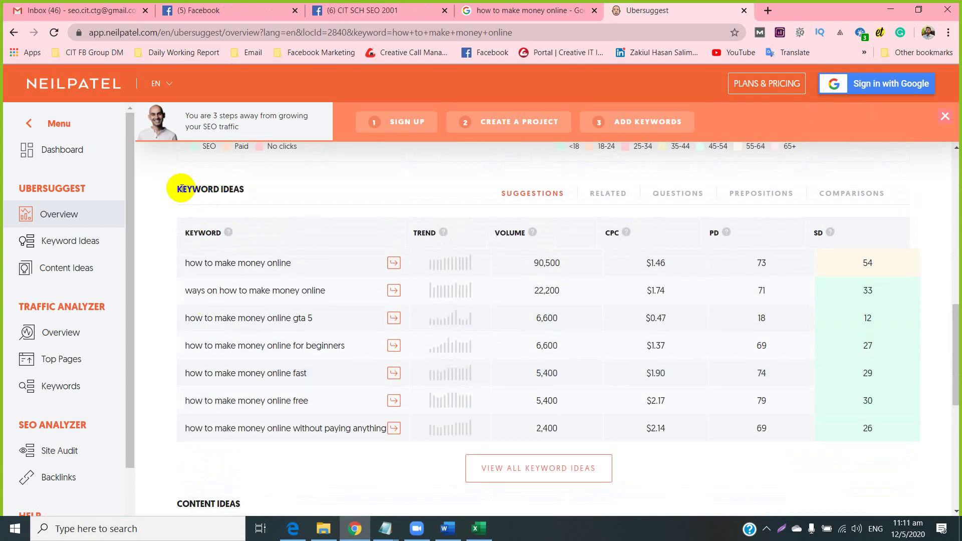
# Highlight the Keyword Ideas heading and check the PD and SD info tooltips.
pyautogui.moveTo(178, 188); pyautogui.dragTo(249, 190)
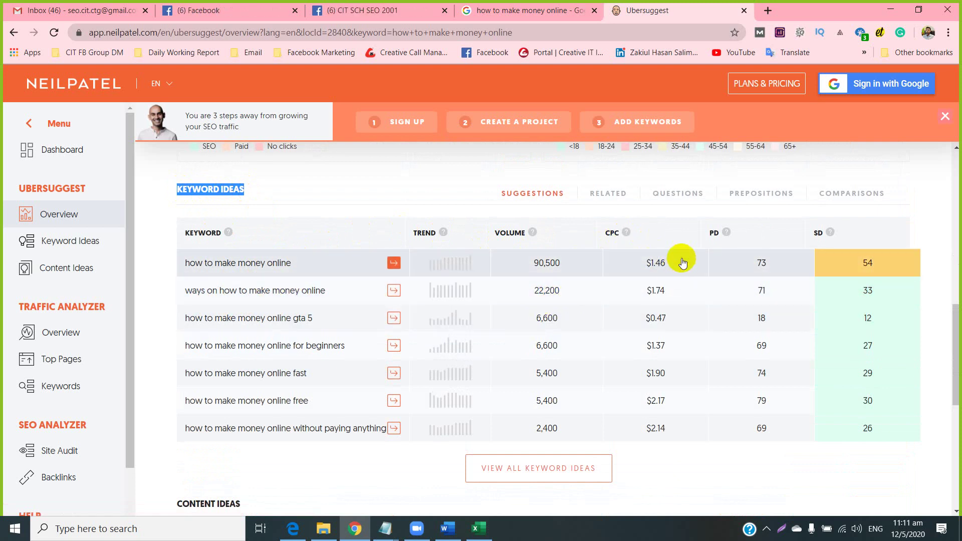
pyautogui.moveTo(727, 232)
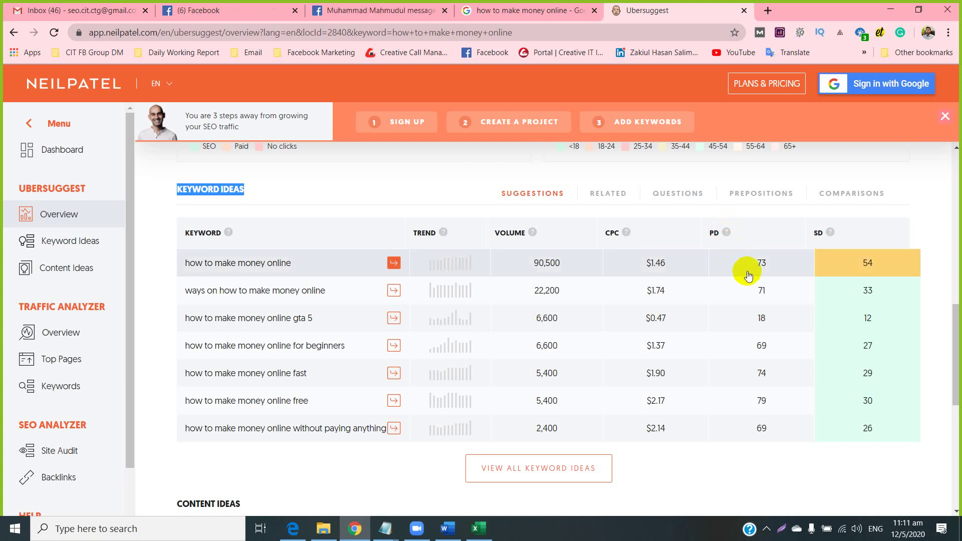
pyautogui.moveTo(828, 232)
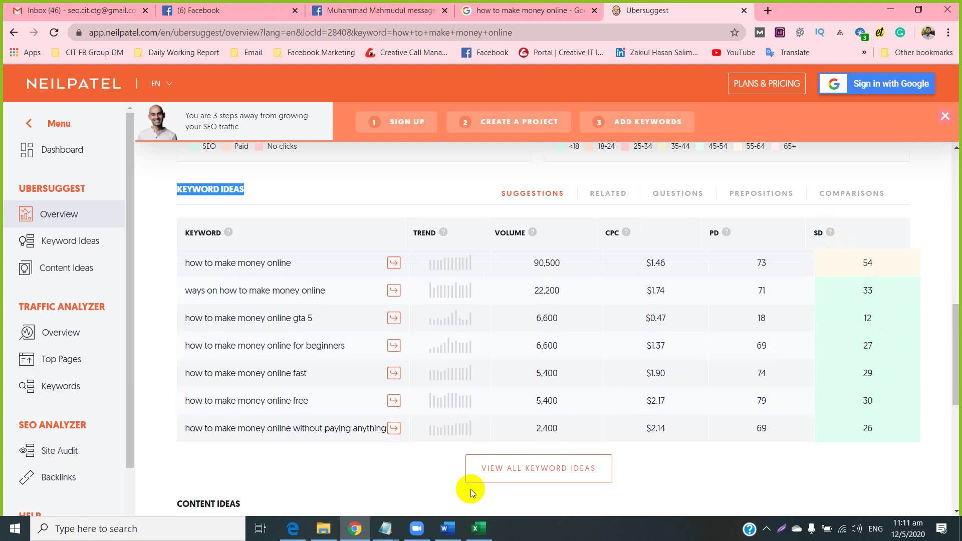
pyautogui.click(556, 479)
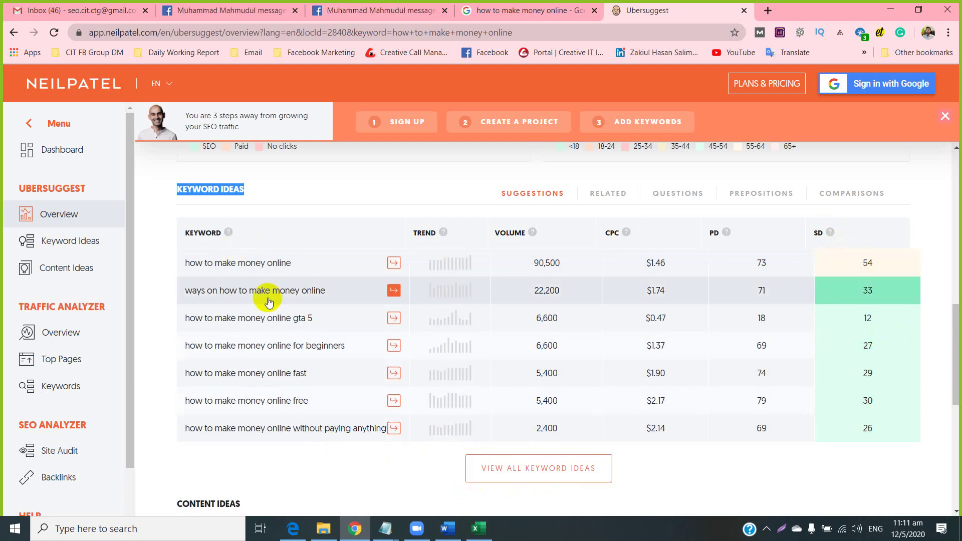
pyautogui.scroll(-2, 275, 370)
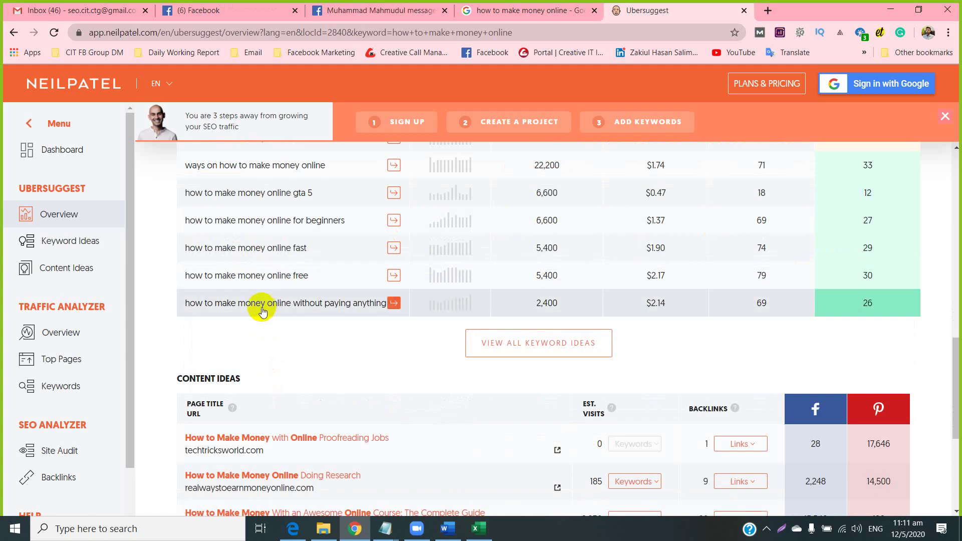
pyautogui.scroll(2, 262, 311)
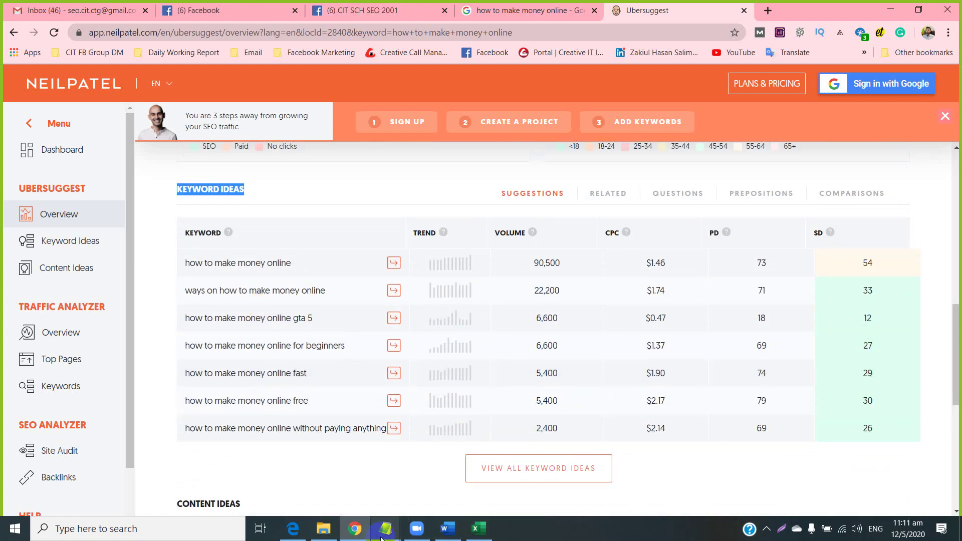
pyautogui.moveTo(385, 538)
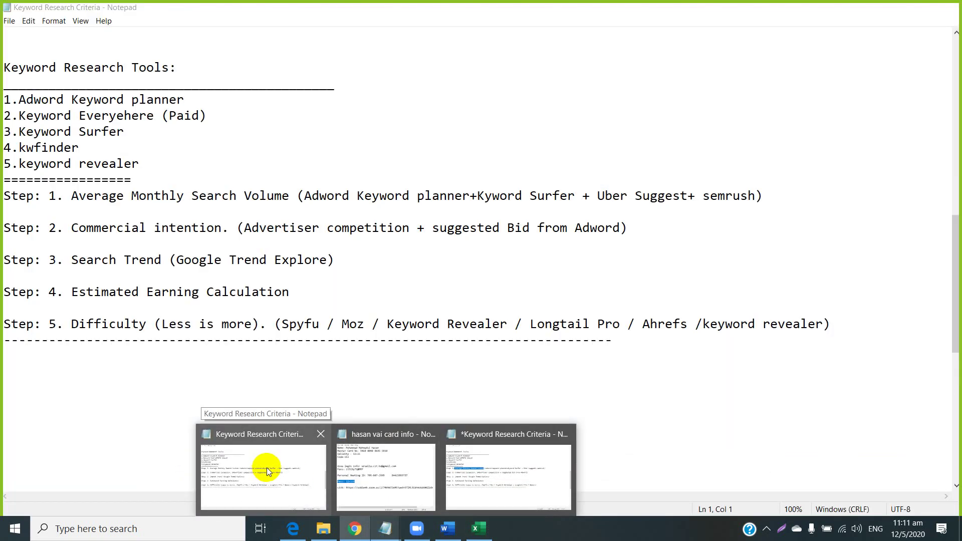
# Close the personal notes window, bring up Keyword Research Criteria, then the SEO Class 1 folder.
pyautogui.moveTo(364, 470)
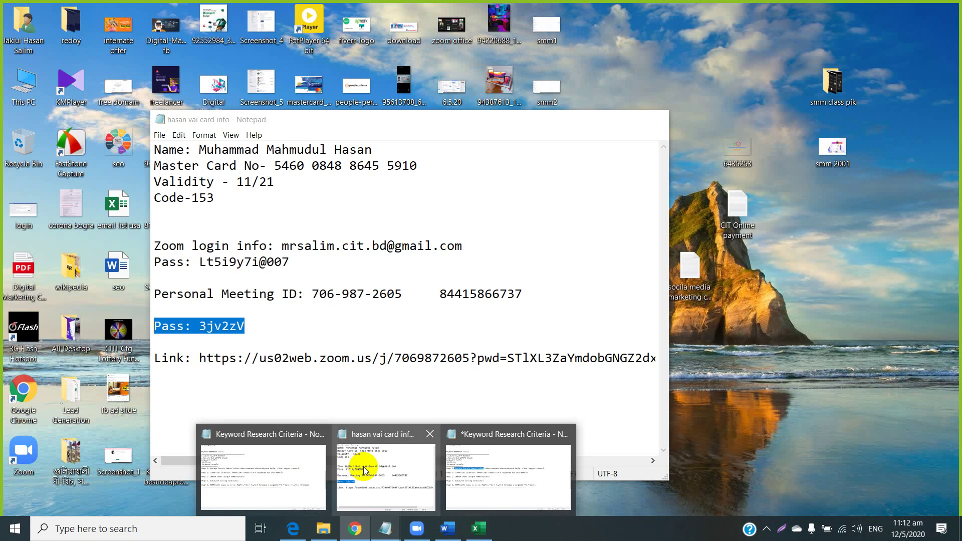
pyautogui.click(430, 436)
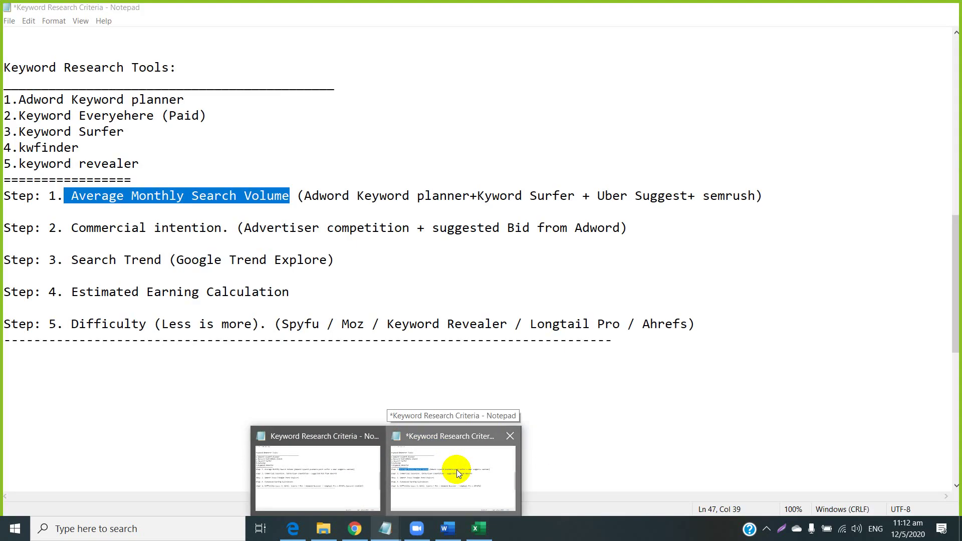
pyautogui.click(455, 469)
pyautogui.click(324, 527)
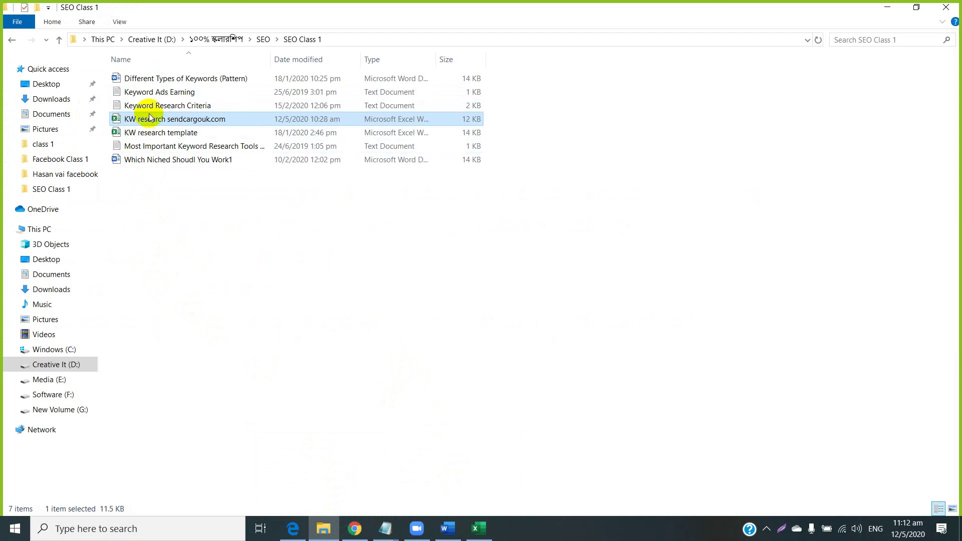
# Open the Most Important Keyword Research Tools note and copy the keywordshitter.com address.
pyautogui.doubleClick(154, 145)
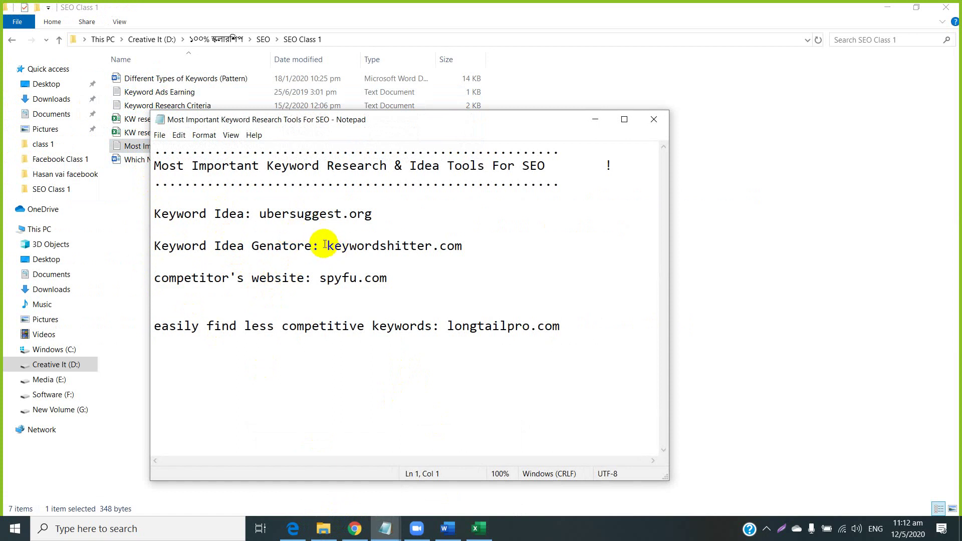
pyautogui.moveTo(327, 244); pyautogui.dragTo(456, 246)
pyautogui.rightClick(465, 247)
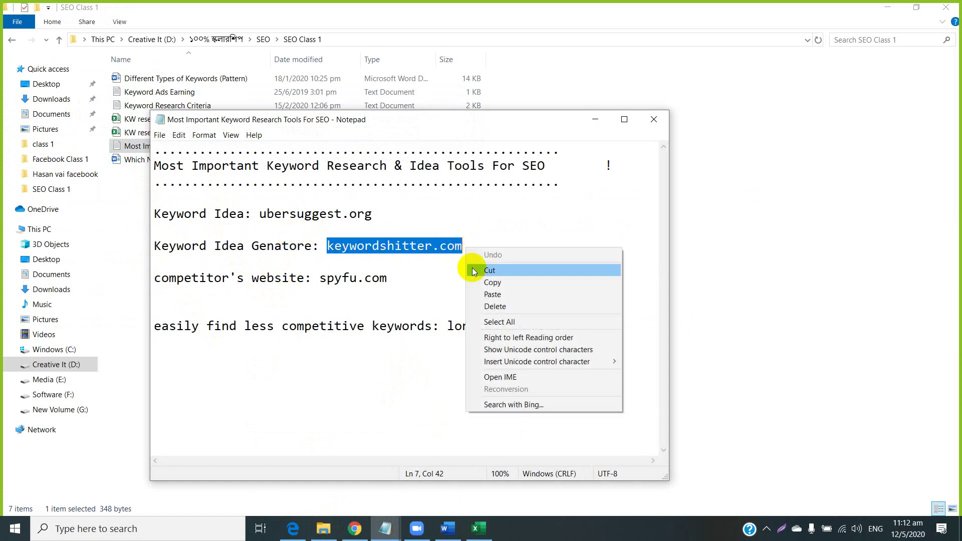
pyautogui.click(489, 279)
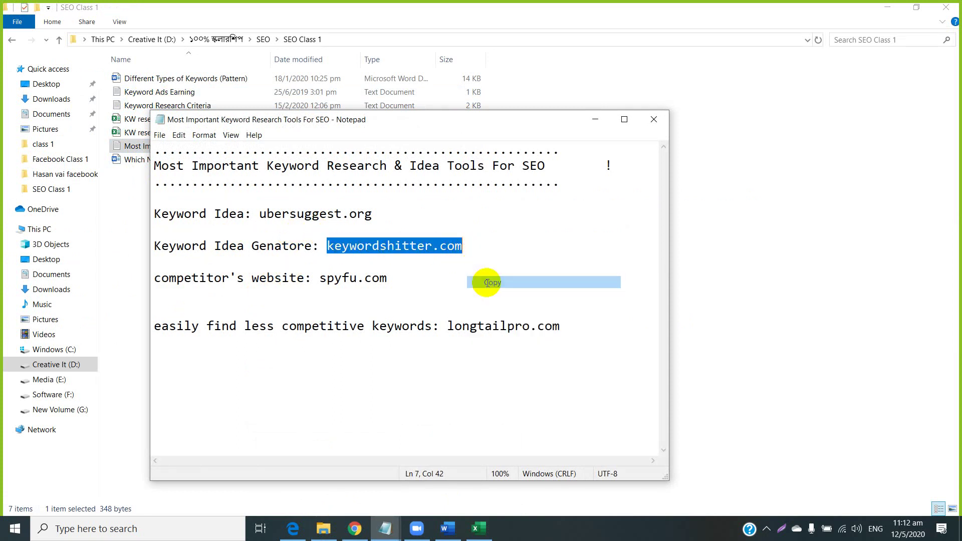
pyautogui.click(354, 529)
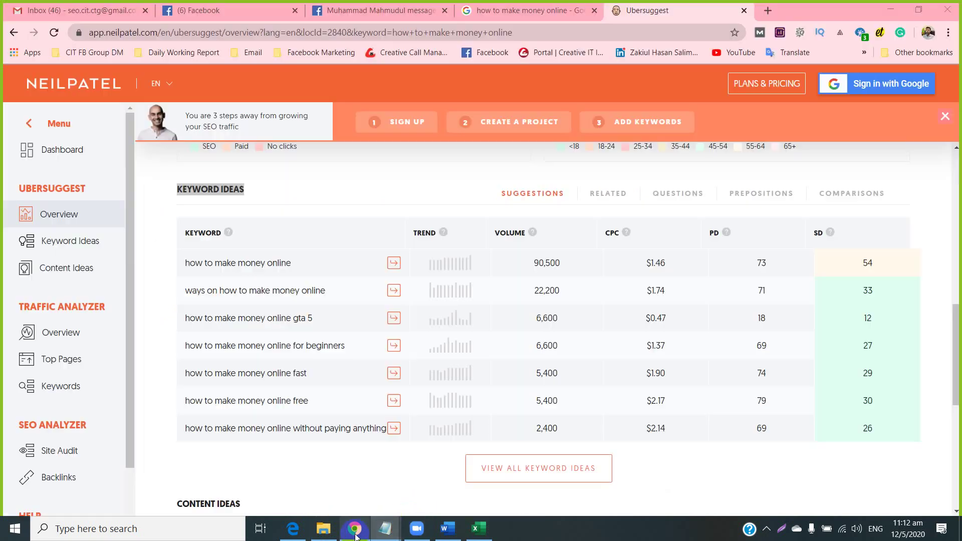
# Load keywordshitter.com in a new tab and select the how to make money online query in Ubersuggest.
pyautogui.click(768, 10)
pyautogui.rightClick(661, 34)
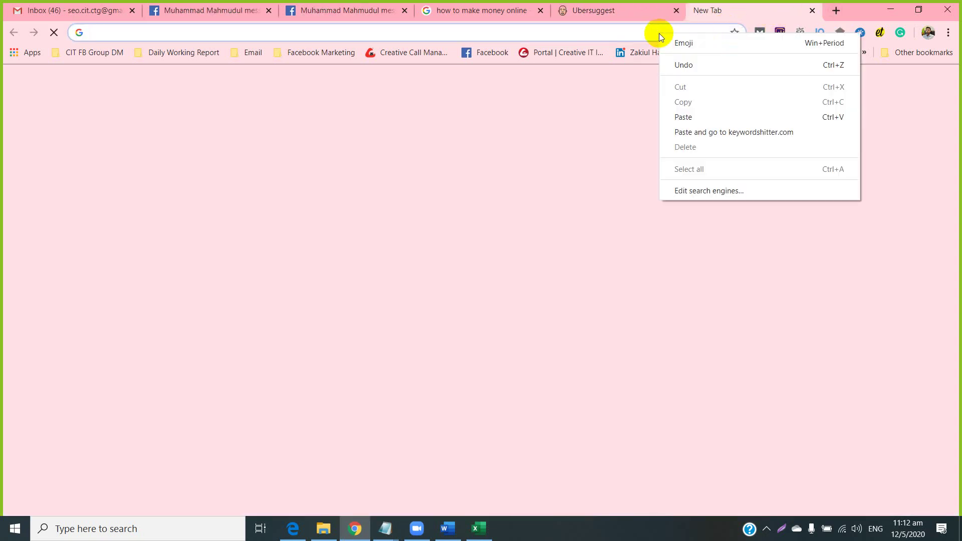
pyautogui.click(660, 132)
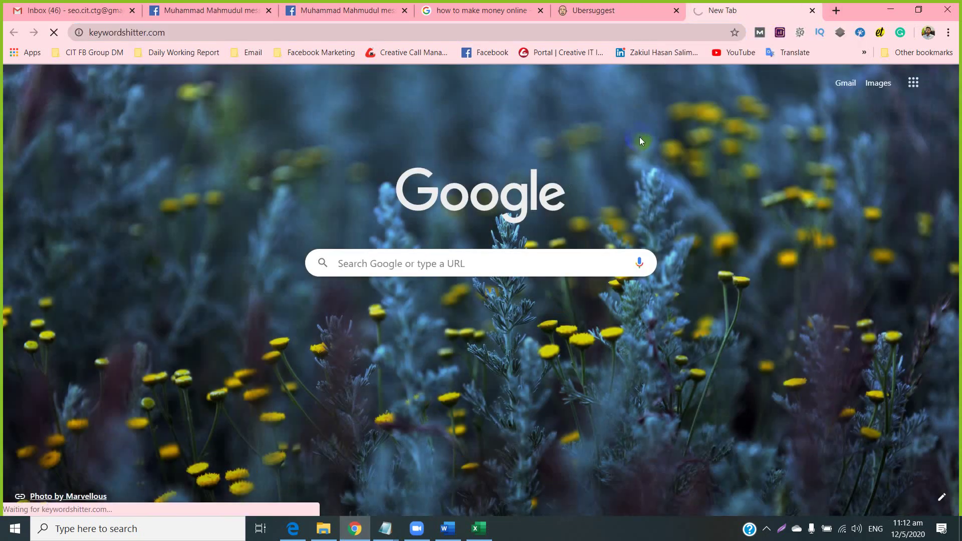
pyautogui.click(621, 10)
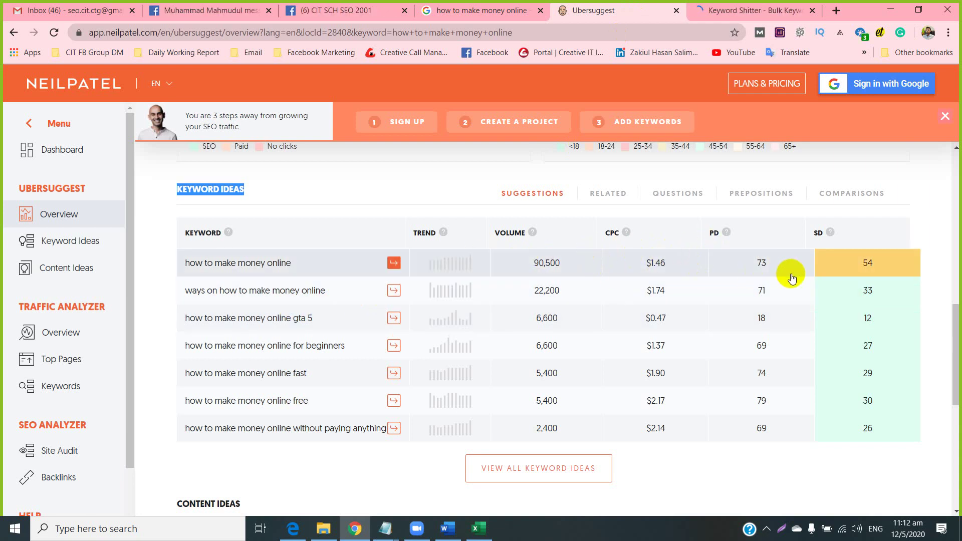
pyautogui.scroll(10, 326, 220)
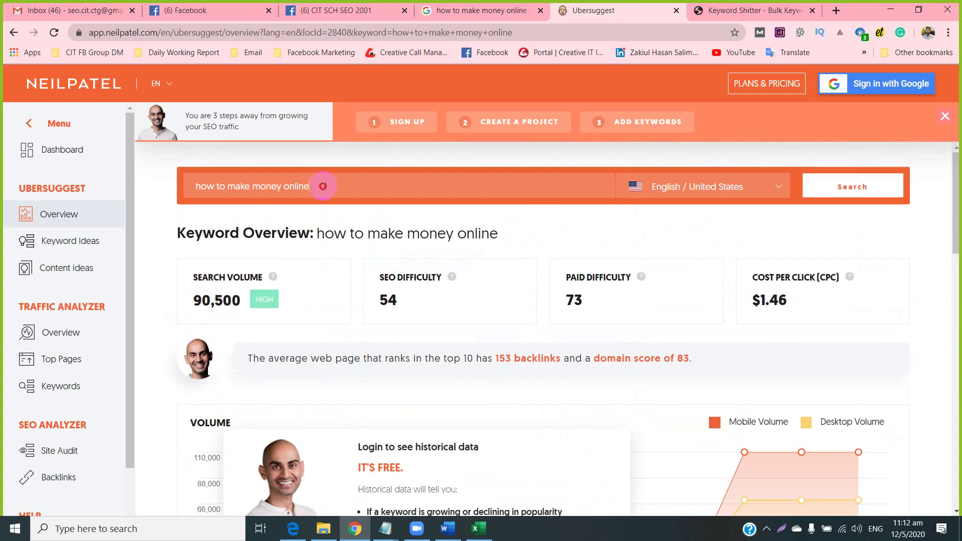
pyautogui.moveTo(322, 186); pyautogui.dragTo(195, 188)
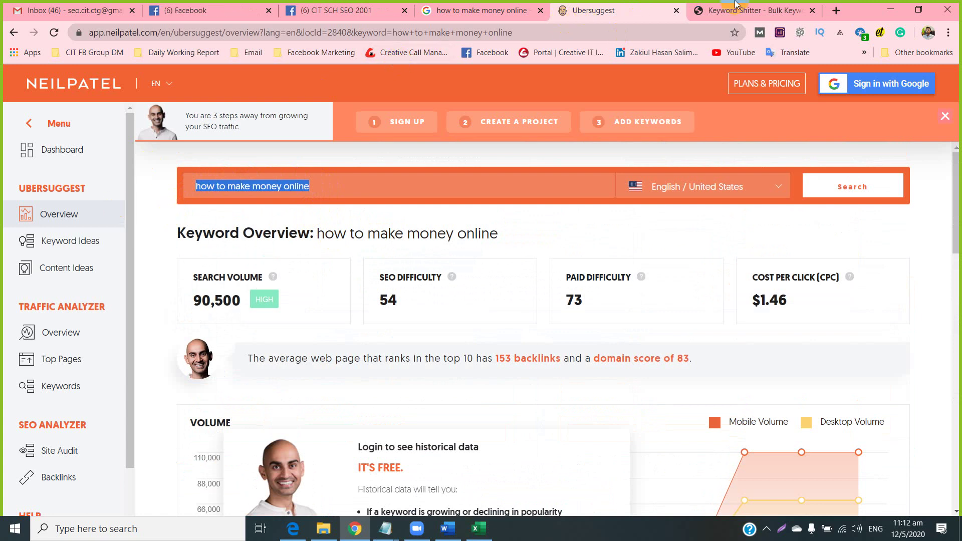
pyautogui.click(698, 11)
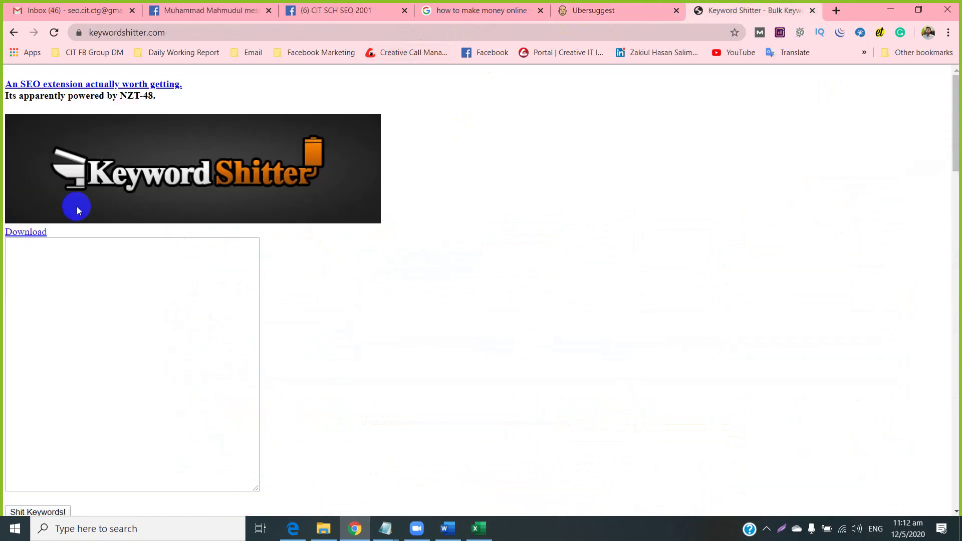
# Generate Keyword Shitter suggestions from the how to make money online seed, stopping at 46 results.
pyautogui.click(67, 270)
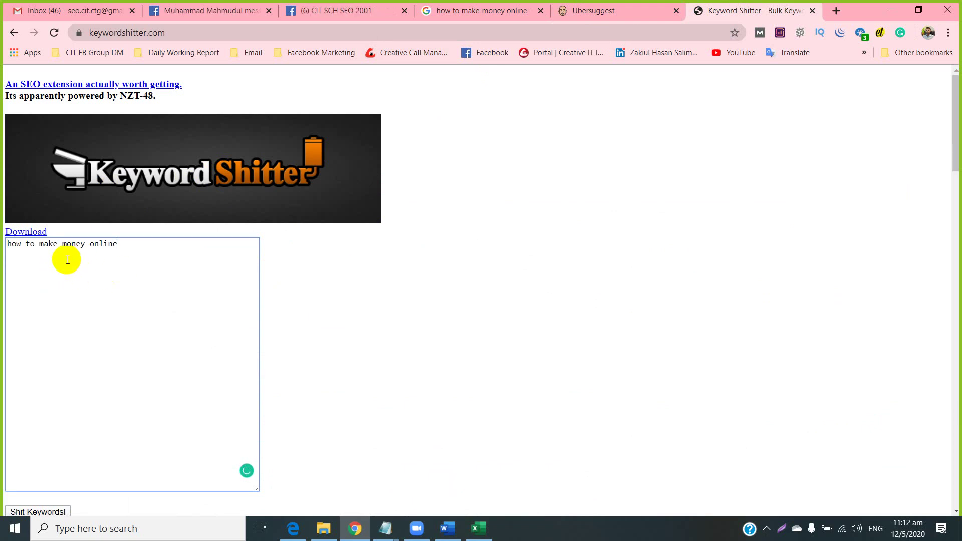
pyautogui.click(62, 260)
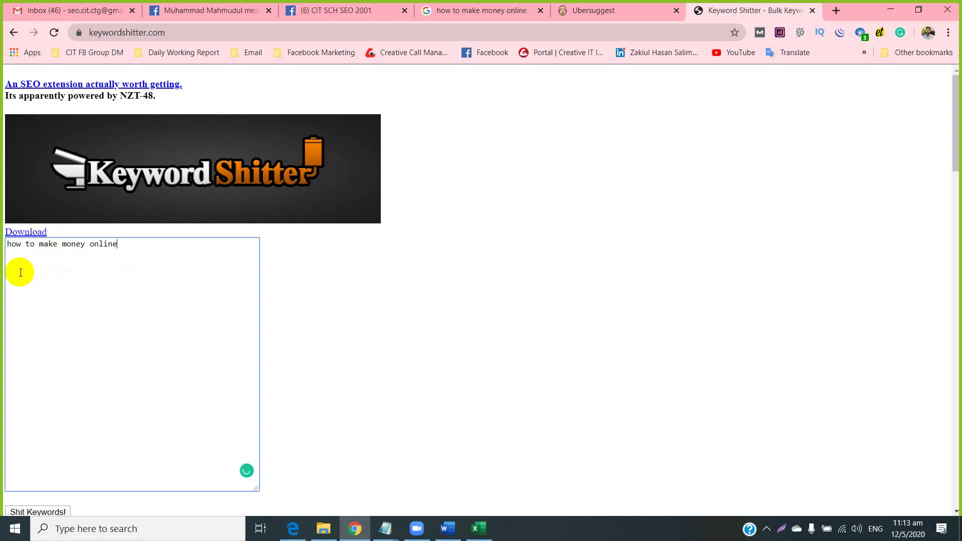
pyautogui.scroll(-1, 41, 230)
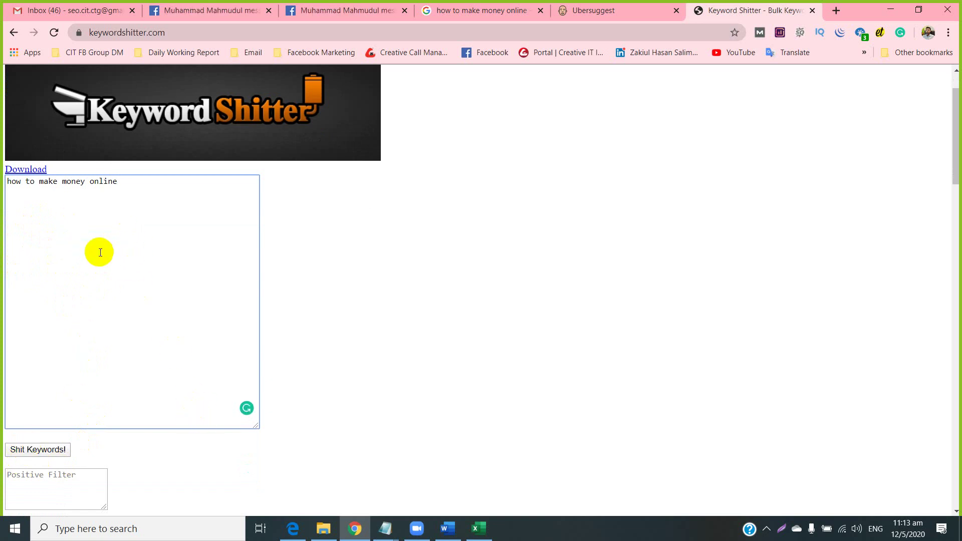
pyautogui.click(31, 451)
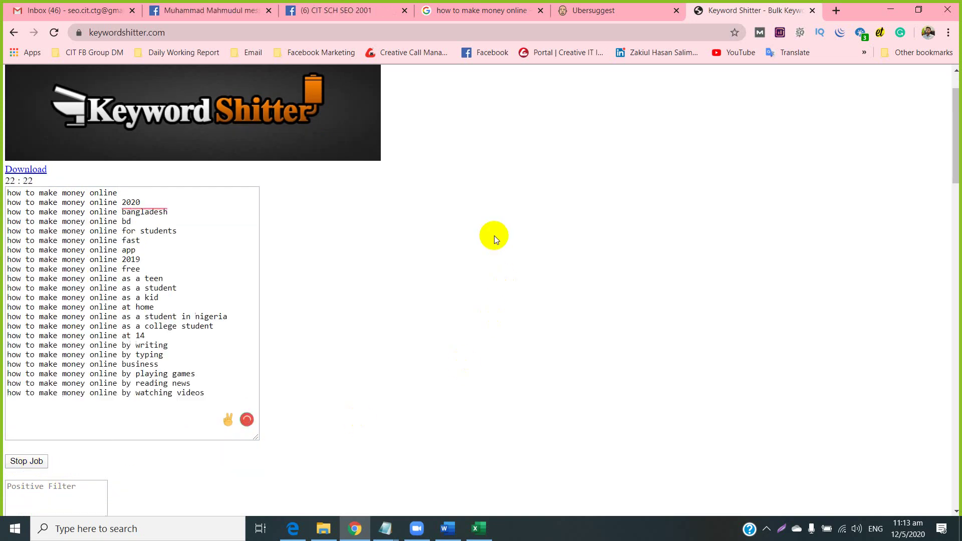
pyautogui.click(19, 463)
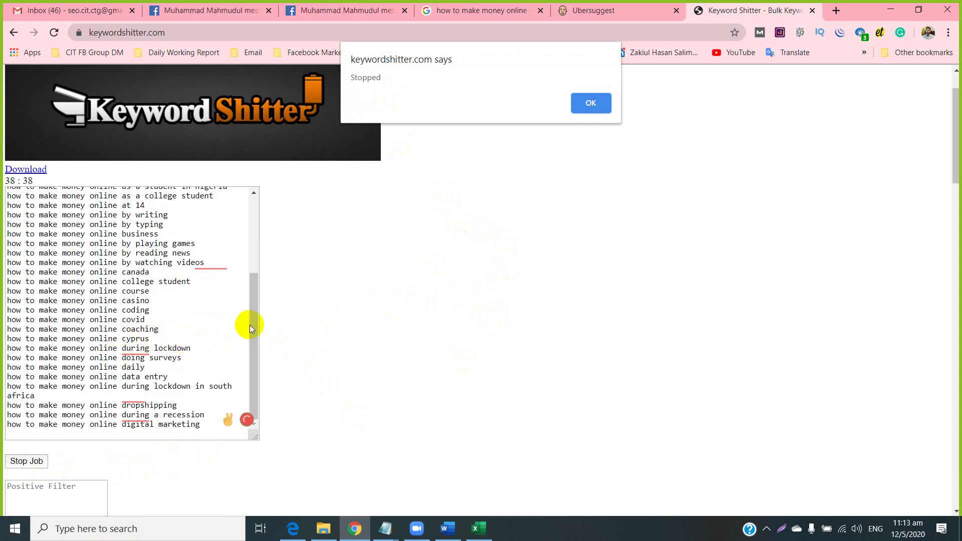
pyautogui.click(590, 103)
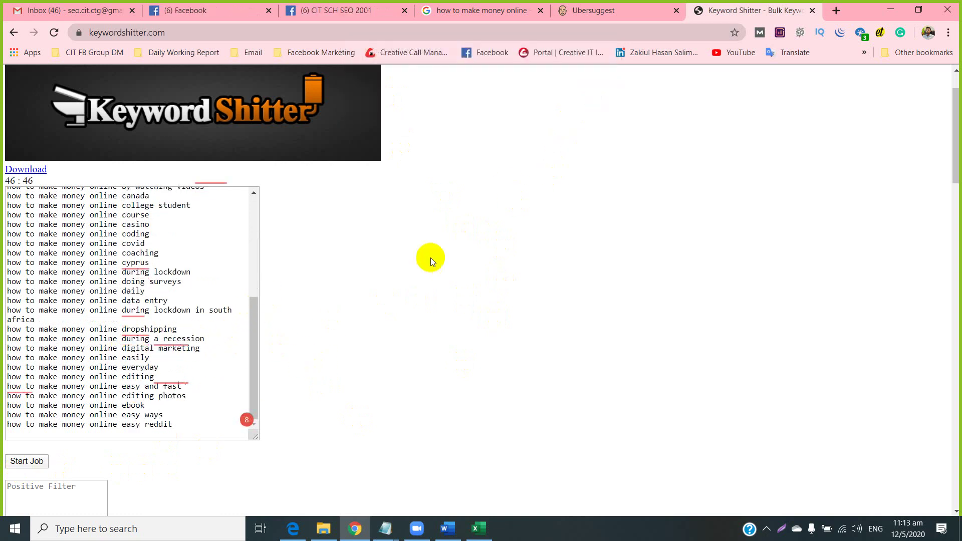
# Select the list of generated keywords, then bring the Excel keyword sheet back to the front.
pyautogui.moveTo(254, 349); pyautogui.dragTo(257, 200)
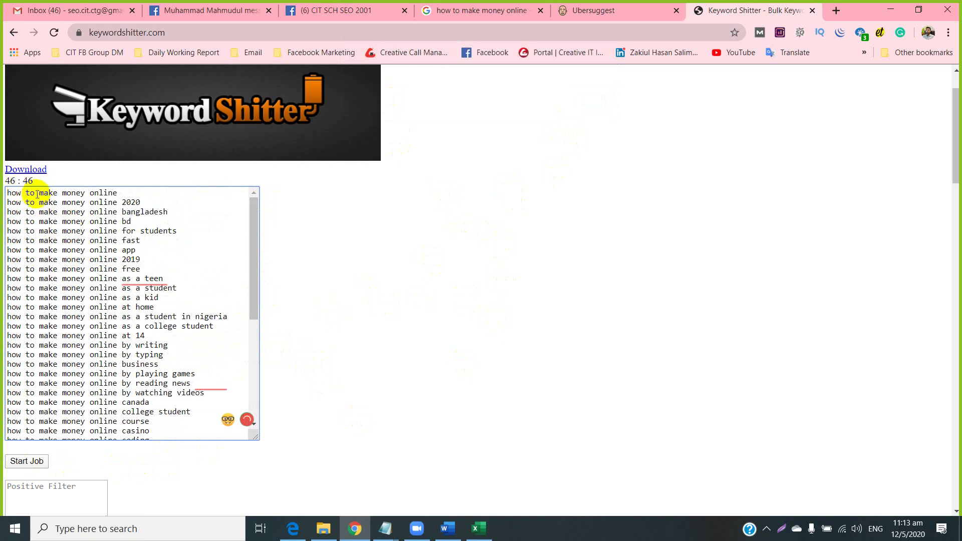
pyautogui.moveTo(118, 194); pyautogui.dragTo(119, 203)
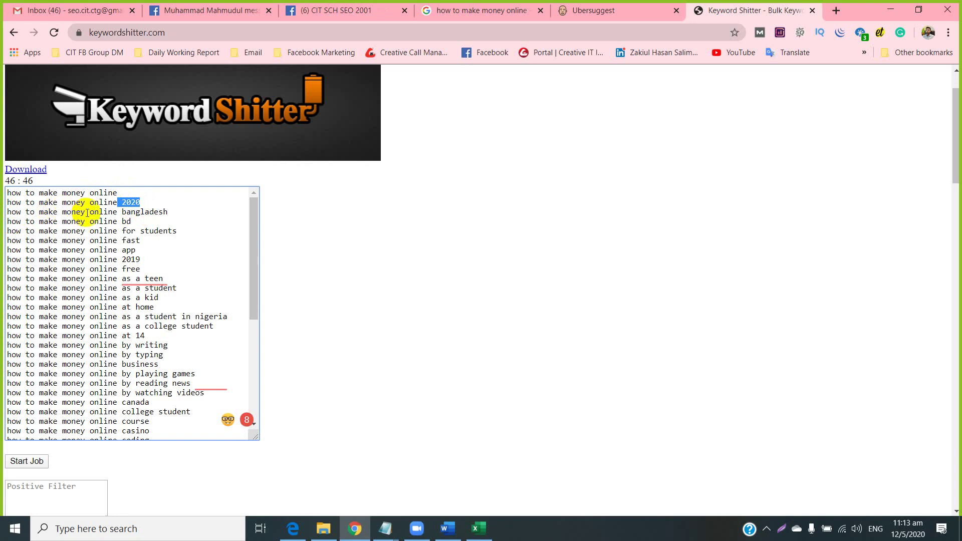
pyautogui.click(172, 211)
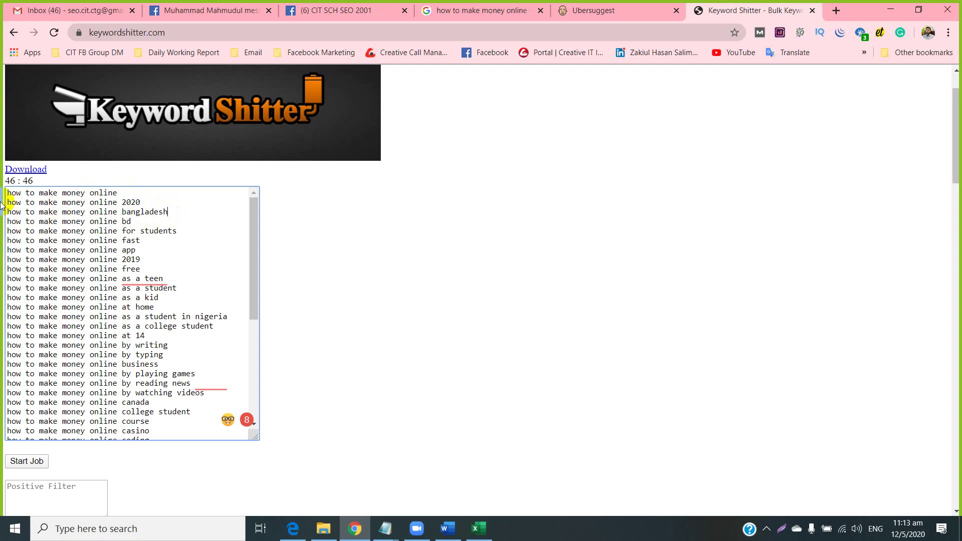
pyautogui.moveTo(7, 194); pyautogui.dragTo(180, 446)
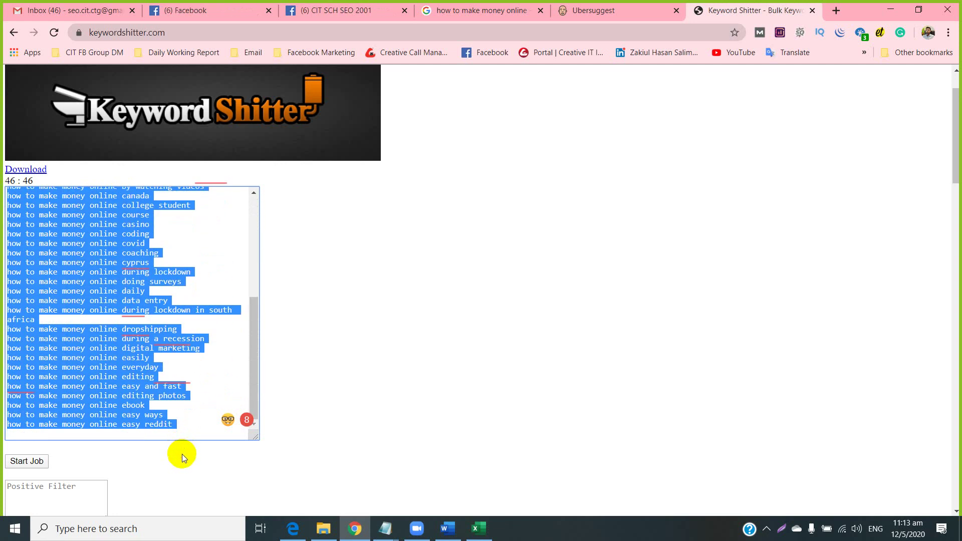
pyautogui.click(103, 225)
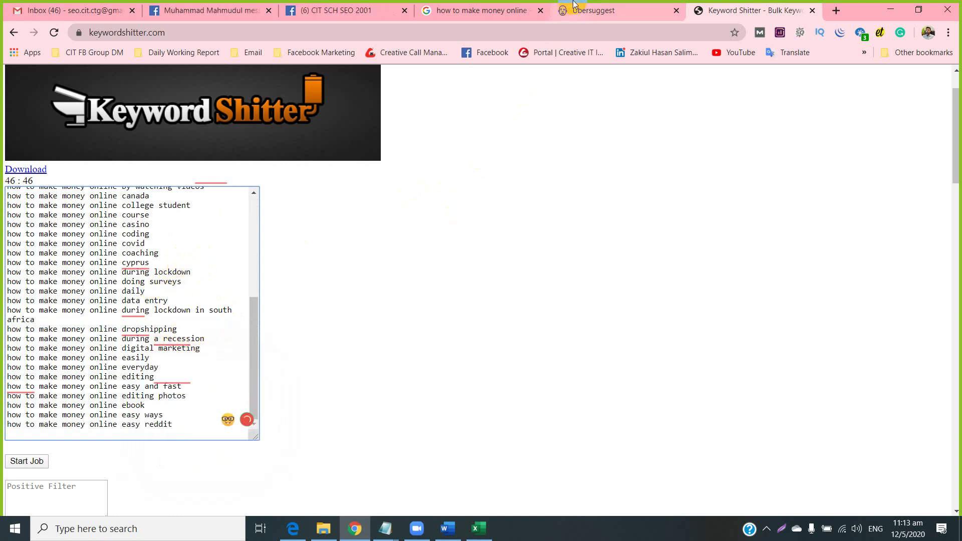
pyautogui.click(479, 529)
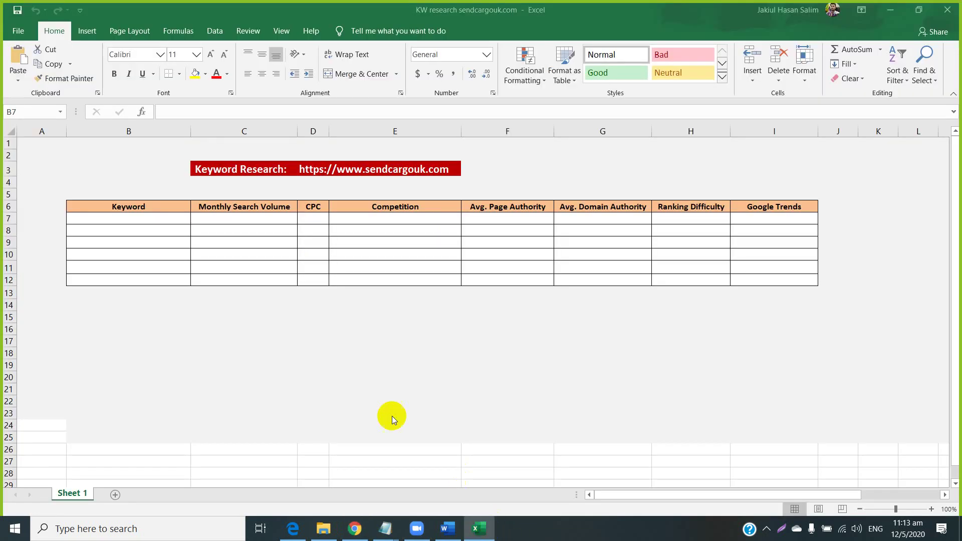
# Select the CPC header and the Competition, Page Authority and Domain Authority cells in row 7.
pyautogui.click(318, 207)
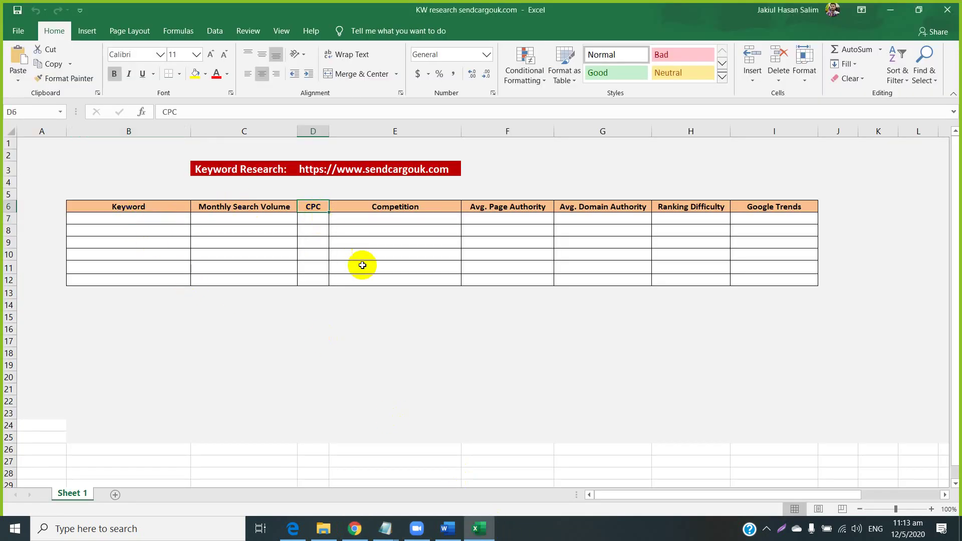
pyautogui.click(398, 219)
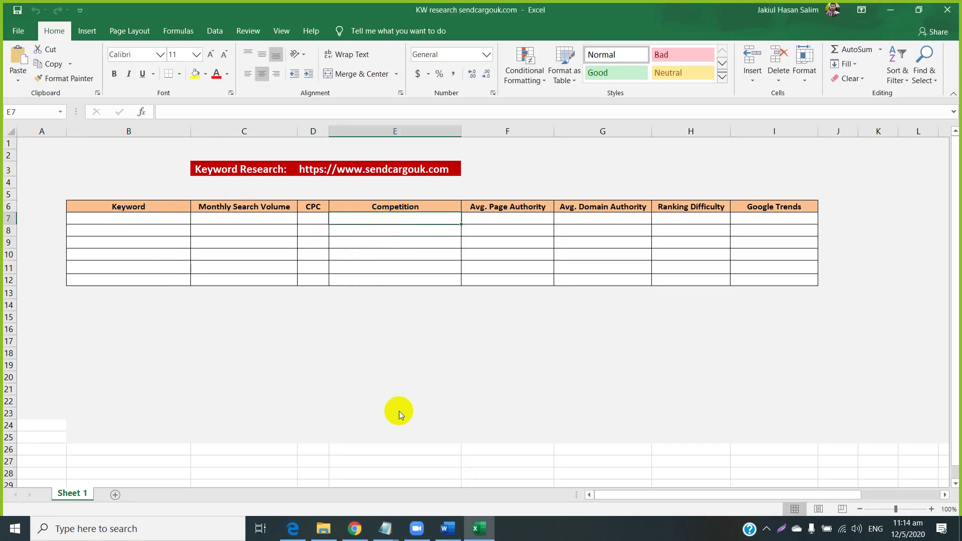
pyautogui.click(506, 219)
pyautogui.click(587, 219)
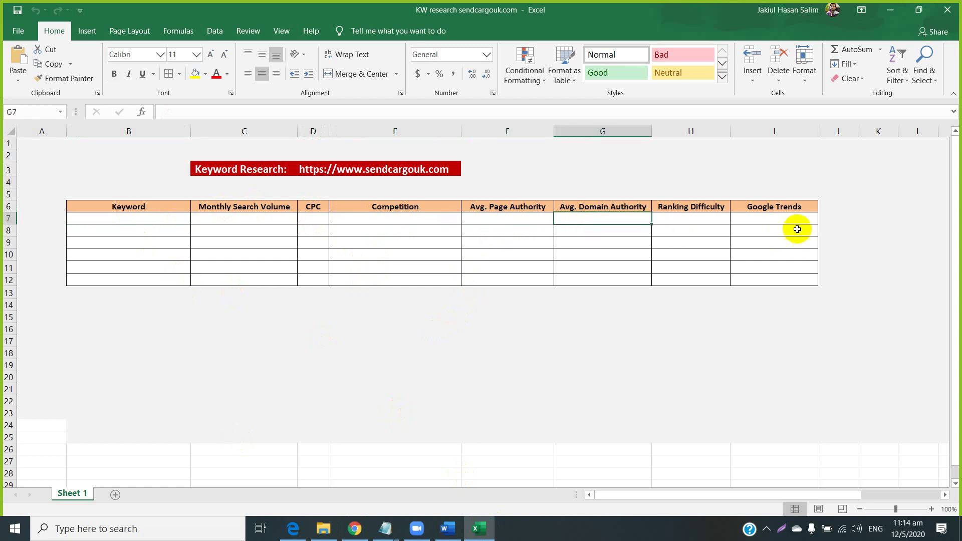
# Select the empty Keyword cells B7:B12 and bring the Keyword Shitter list back in front.
pyautogui.moveTo(796, 220); pyautogui.dragTo(129, 276)
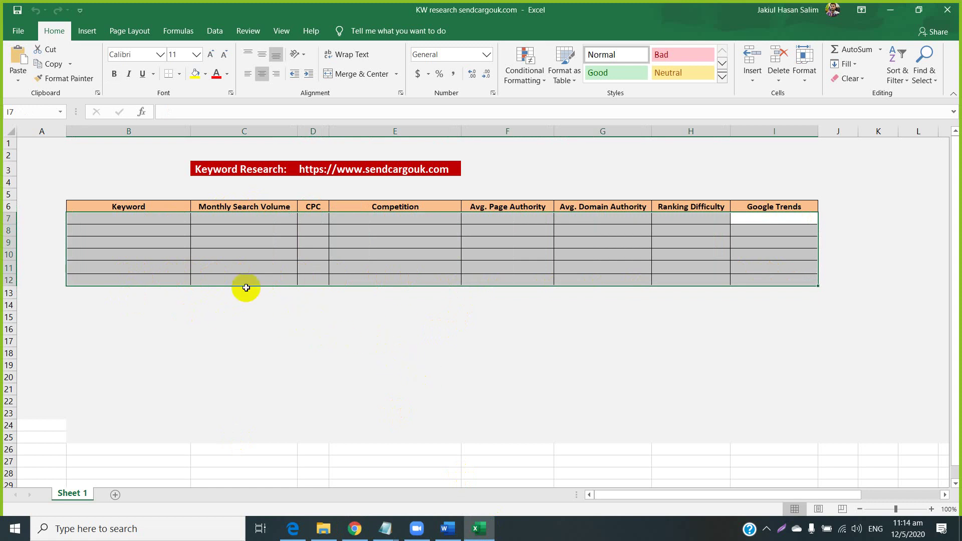
pyautogui.moveTo(118, 217); pyautogui.dragTo(117, 278)
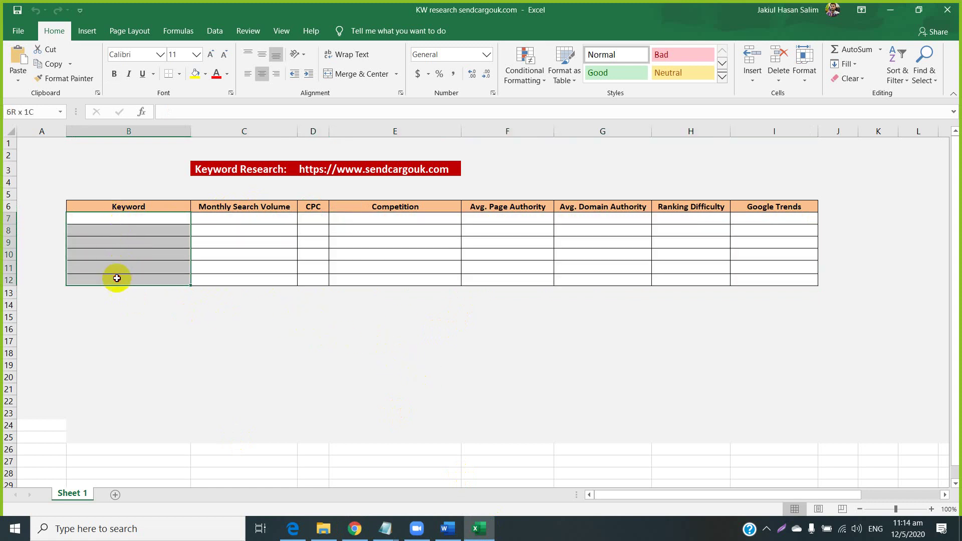
pyautogui.click(355, 530)
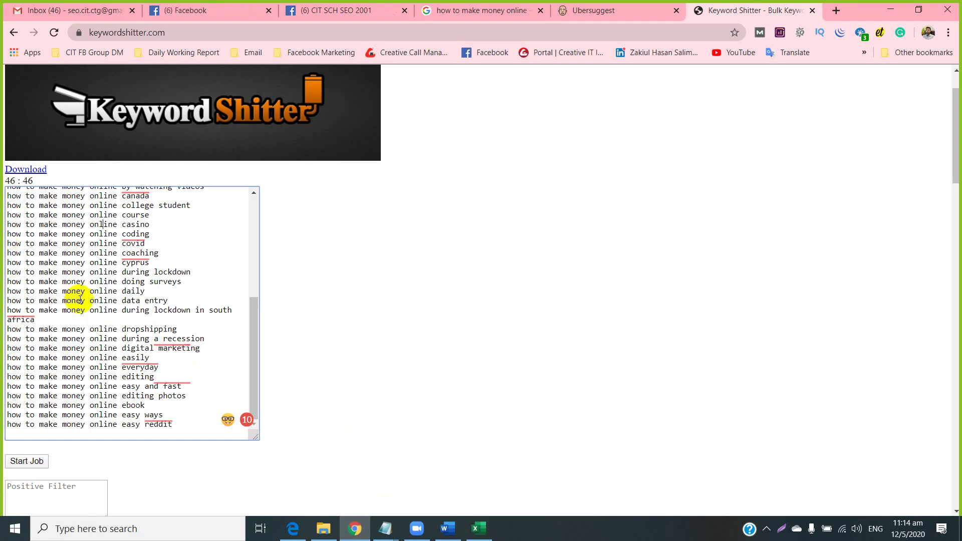
pyautogui.scroll(5, 81, 301)
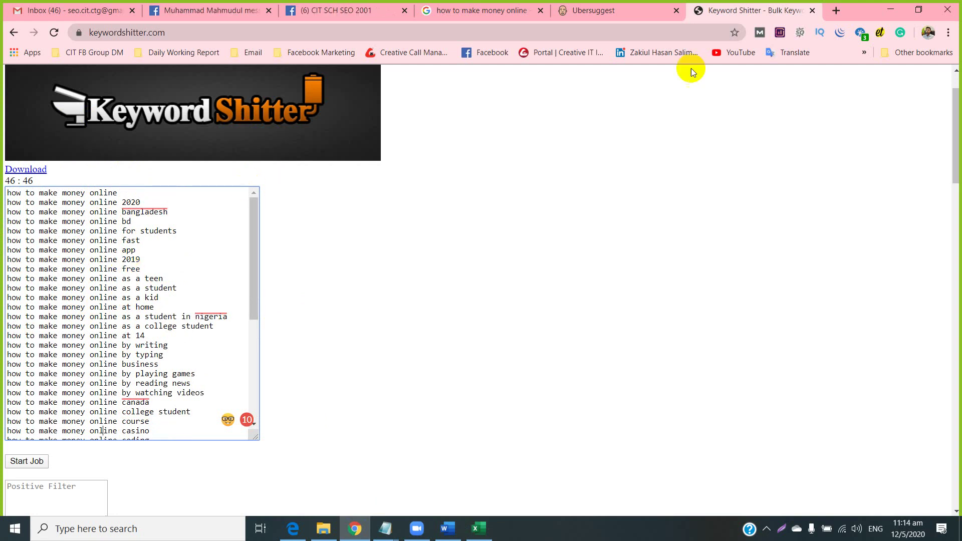
# Open a blank browser tab and bring up the Keyword Research Criteria notes in Notepad.
pyautogui.click(835, 10)
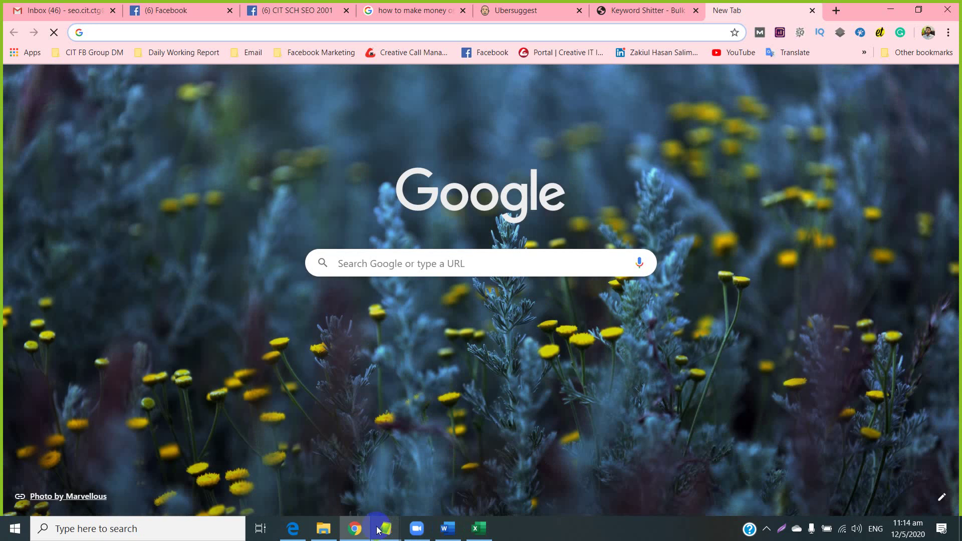
pyautogui.moveTo(379, 530)
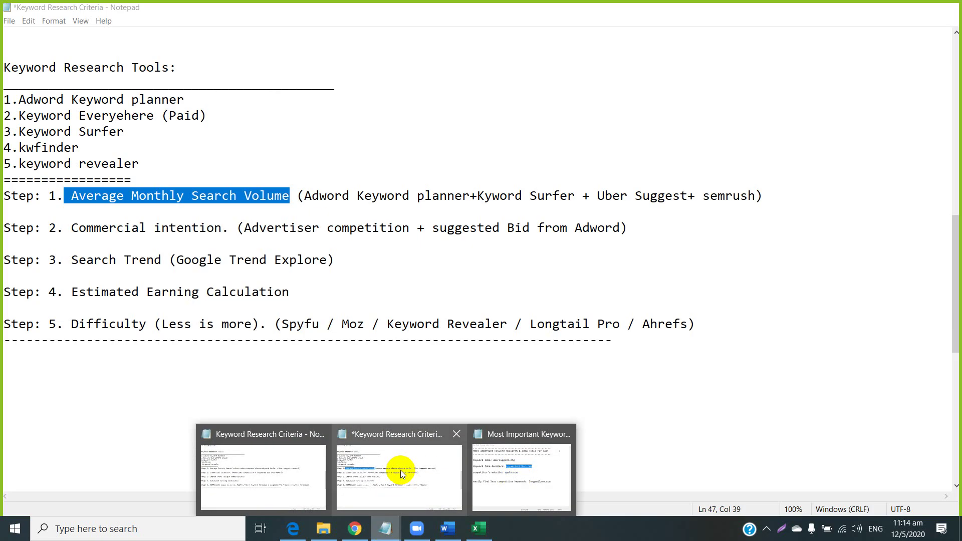
pyautogui.click(400, 469)
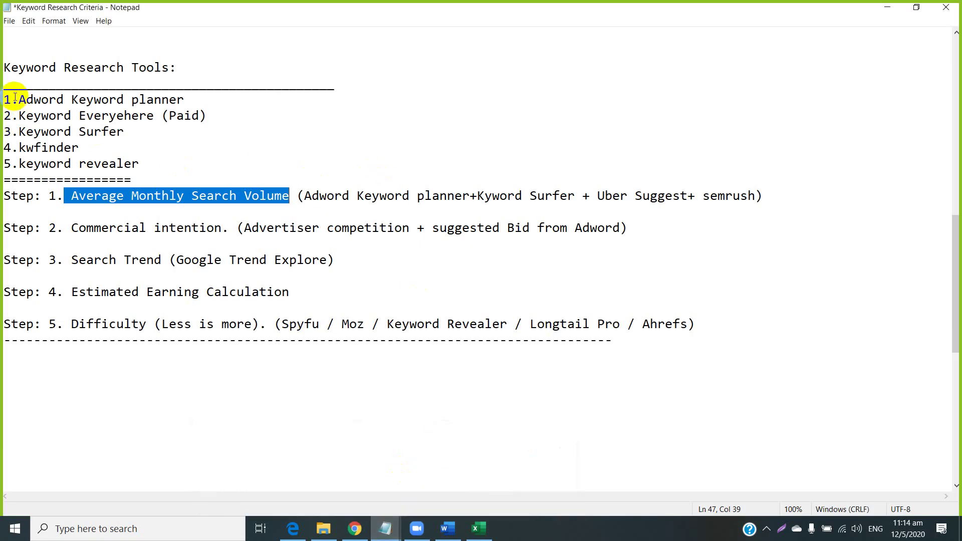
# Copy 'Adword Keyword planner' from the notes and prepare to paste it into the new tab's address bar.
pyautogui.moveTo(17, 99); pyautogui.dragTo(172, 101)
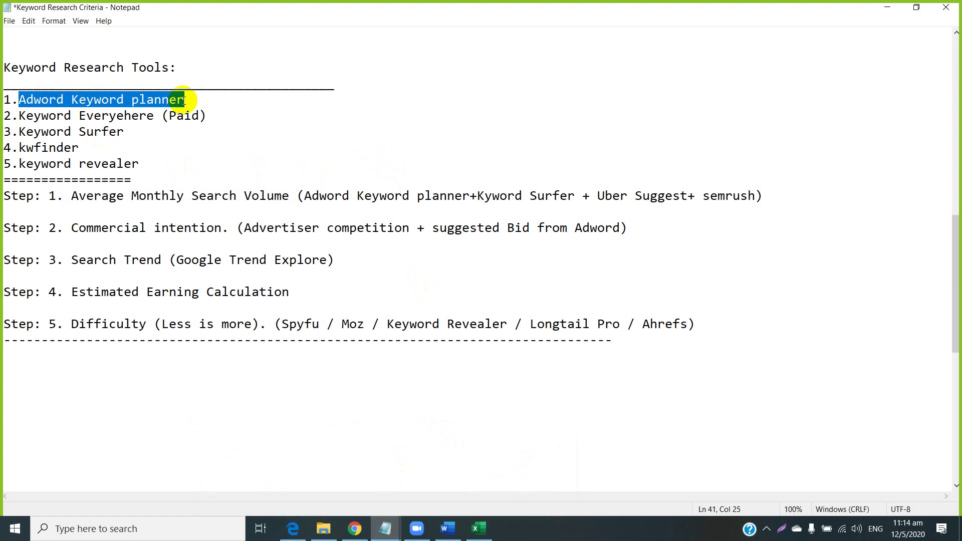
pyautogui.rightClick(149, 101)
pyautogui.click(171, 131)
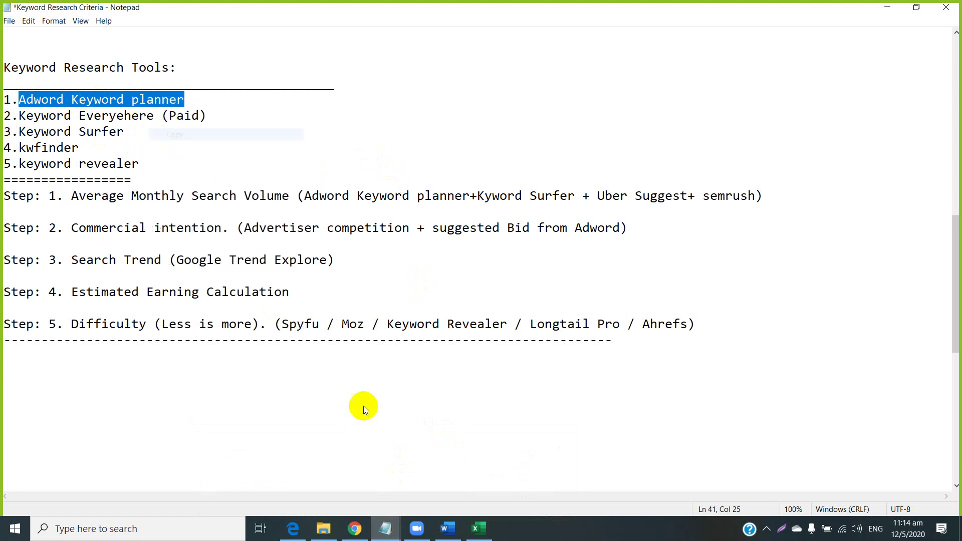
pyautogui.click(364, 537)
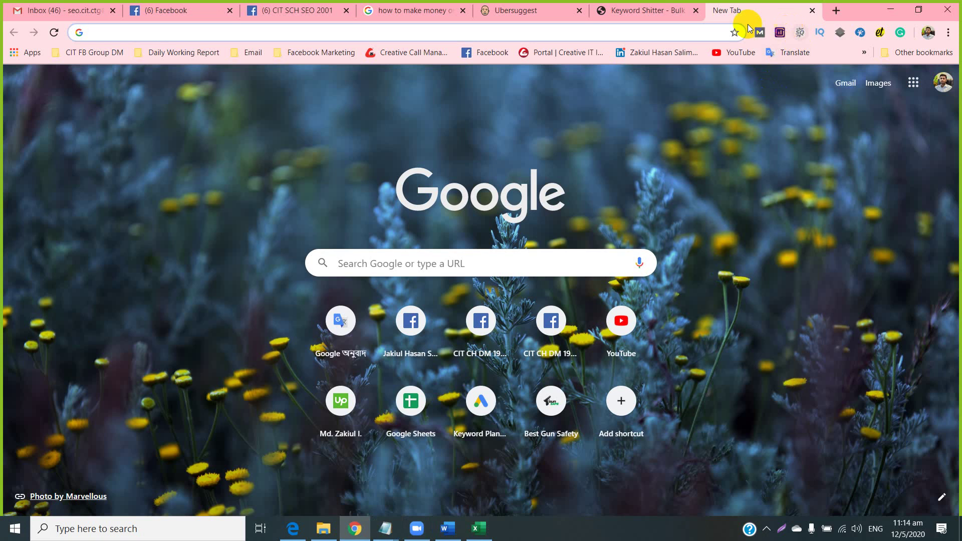
pyautogui.rightClick(648, 31)
# Search Google for 'Adword Keyword planner' and open the Google Ads Keyword Planner result.
pyautogui.click(656, 128)
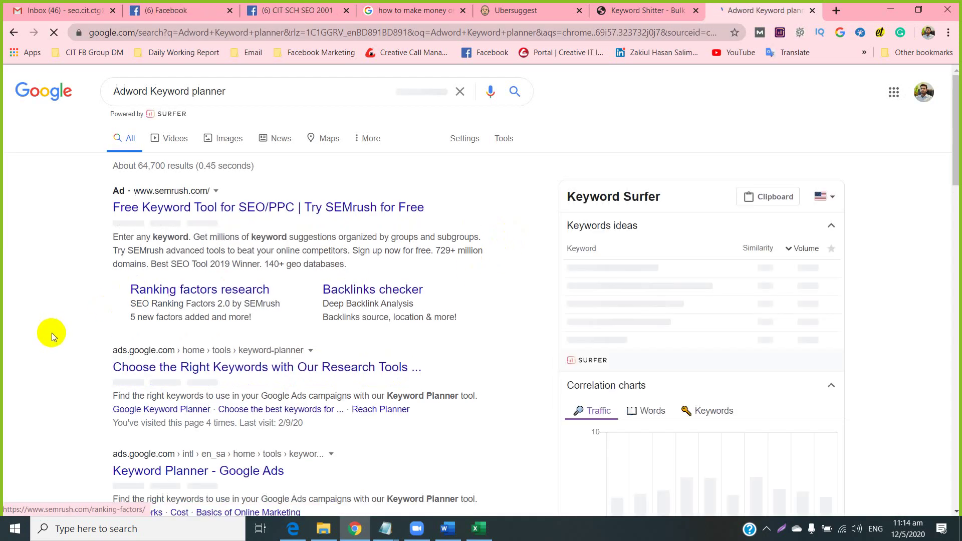
pyautogui.scroll(-1, 52, 334)
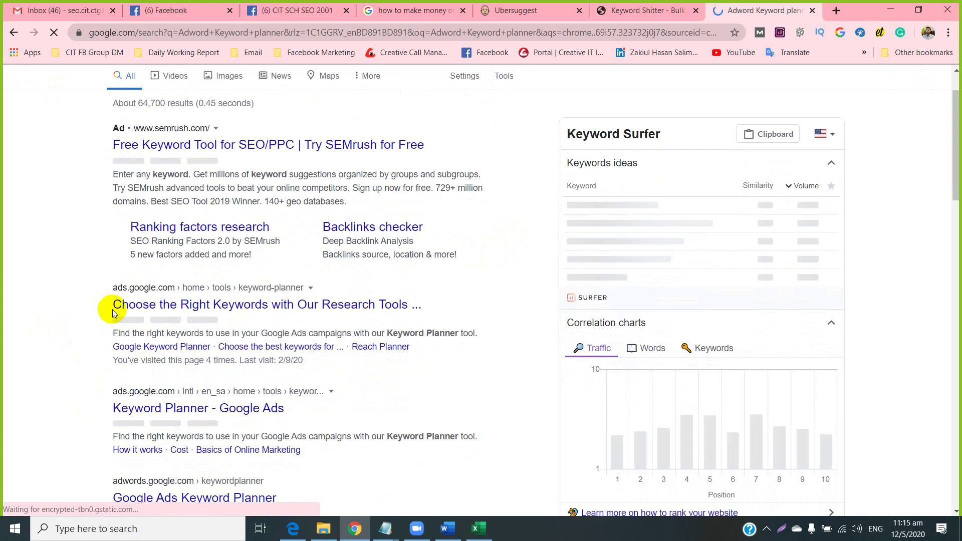
pyautogui.scroll(-1, 103, 346)
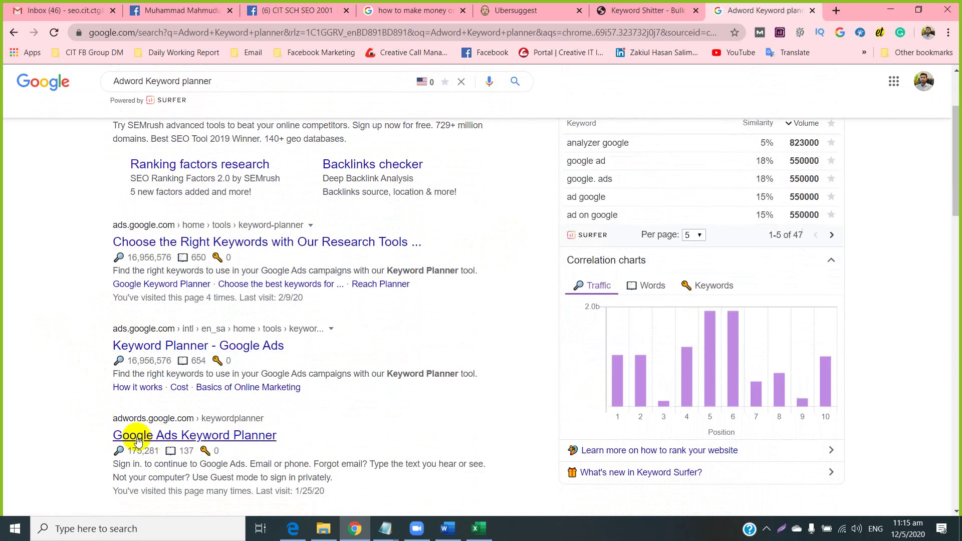
pyautogui.click(246, 436)
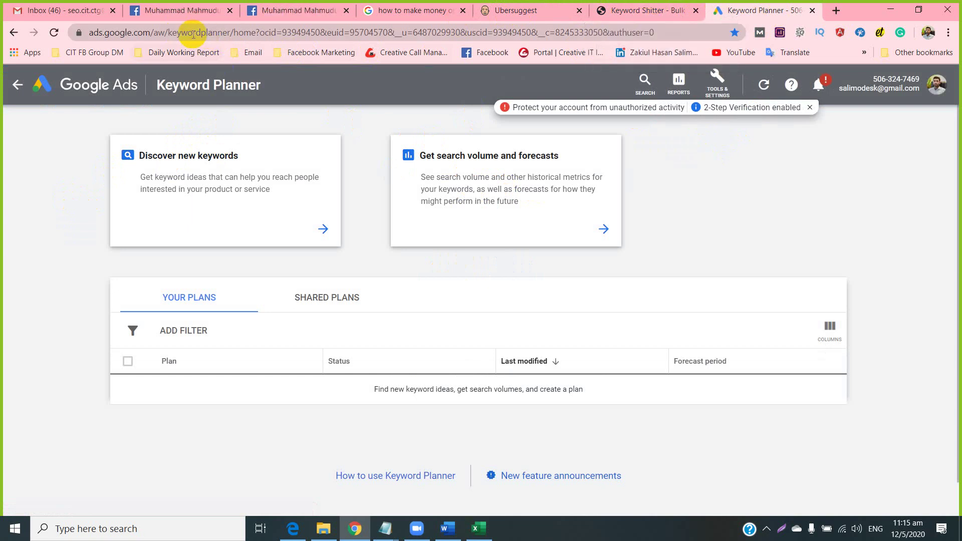
# Sign out of the current Google account, then reopen Keyword Planner from the search results.
pyautogui.moveTo(230, 32); pyautogui.dragTo(30, 32)
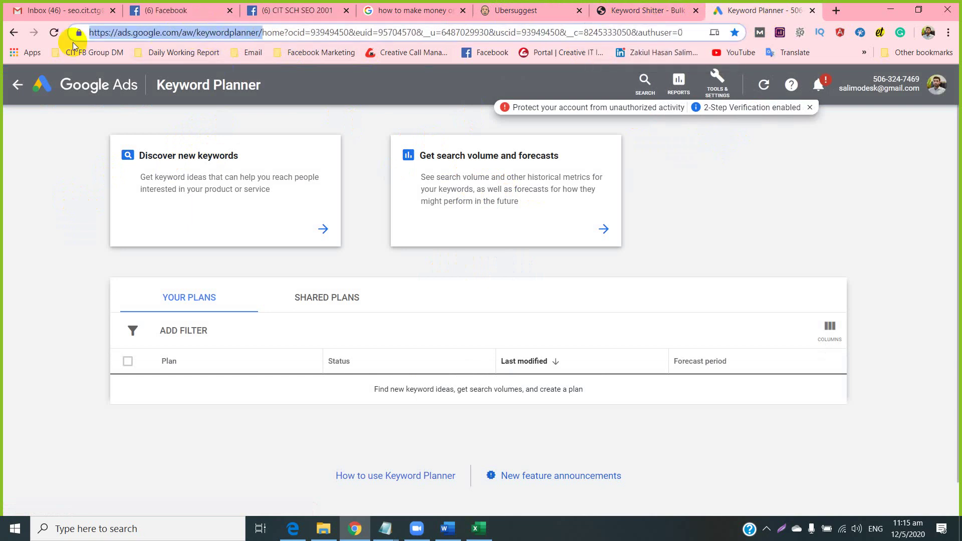
pyautogui.click(932, 90)
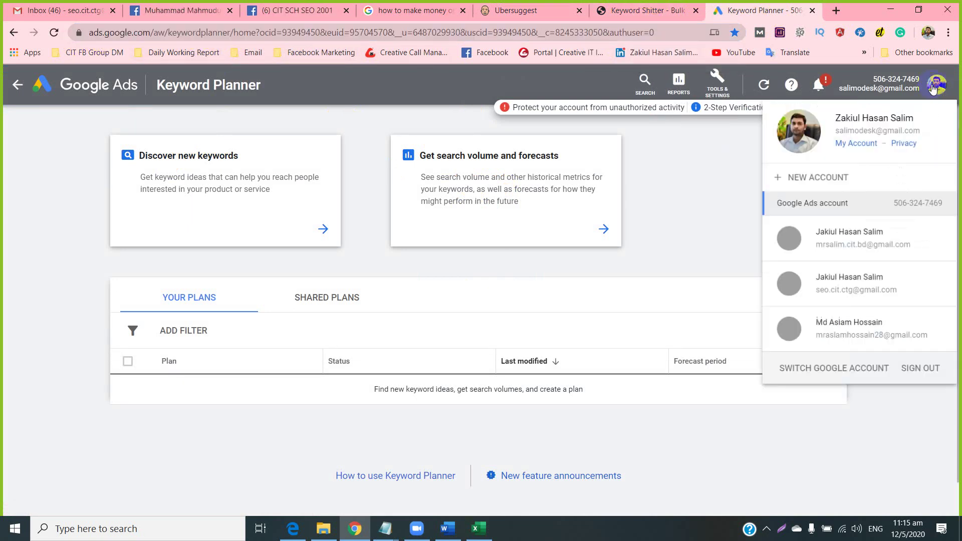
pyautogui.click(909, 383)
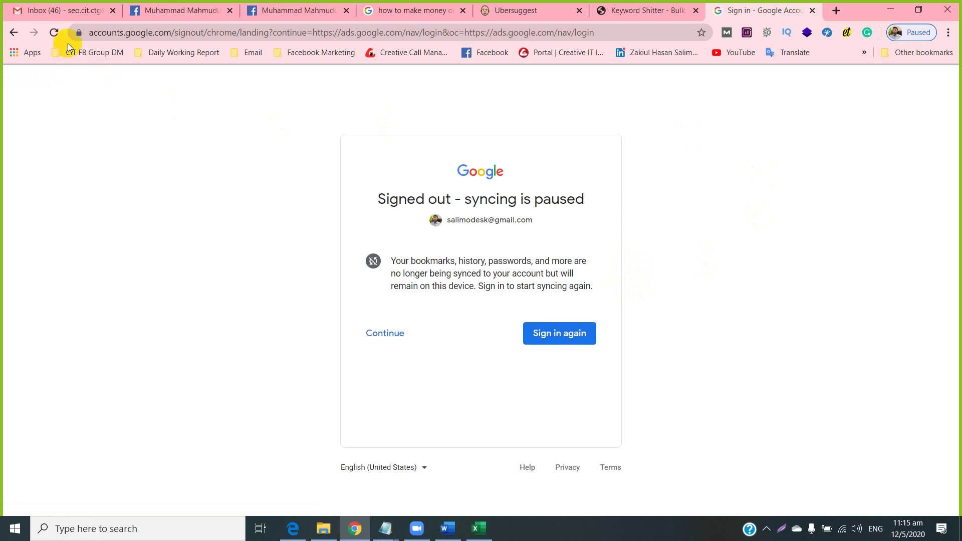
pyautogui.click(14, 33)
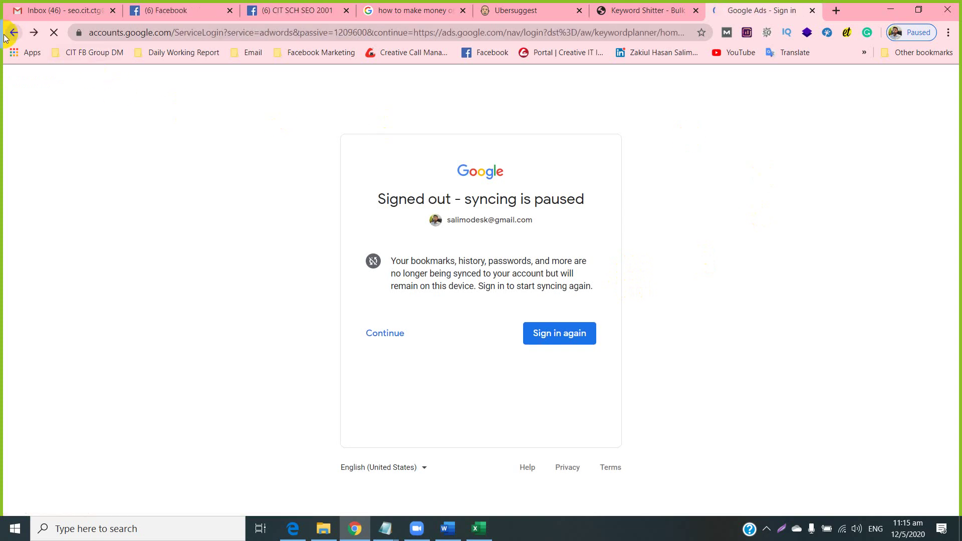
pyautogui.click(4, 37)
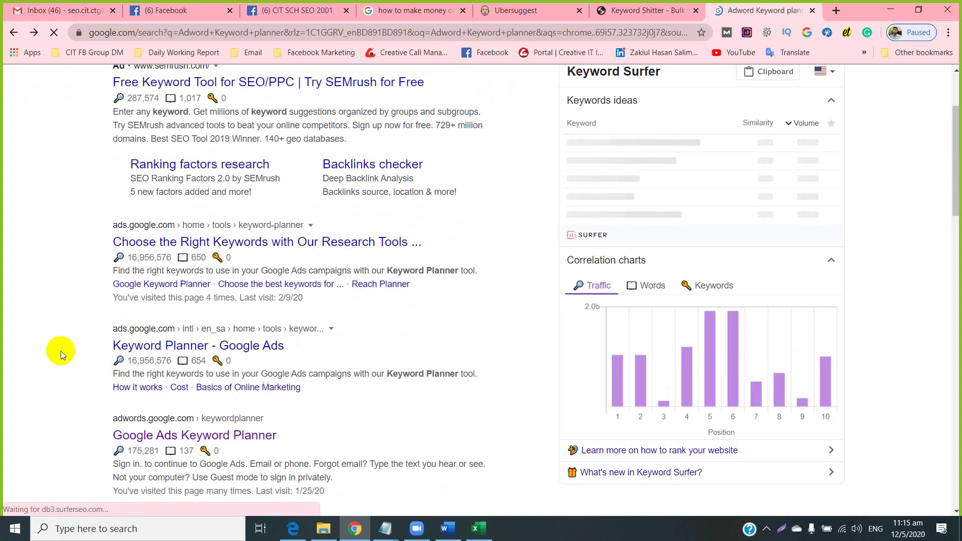
pyautogui.click(145, 440)
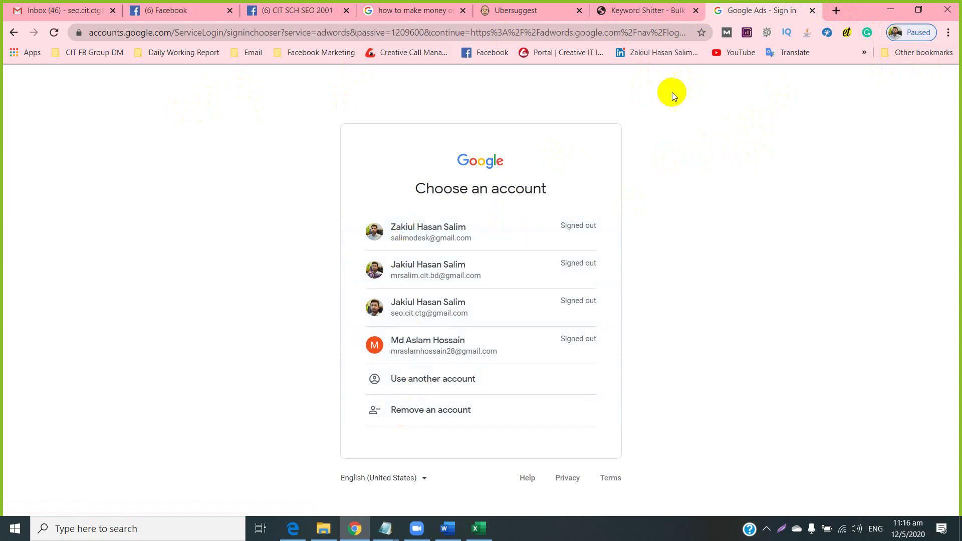
# Open Keyword Planner in a new tab from the overflow bookmarks.
pyautogui.click(863, 53)
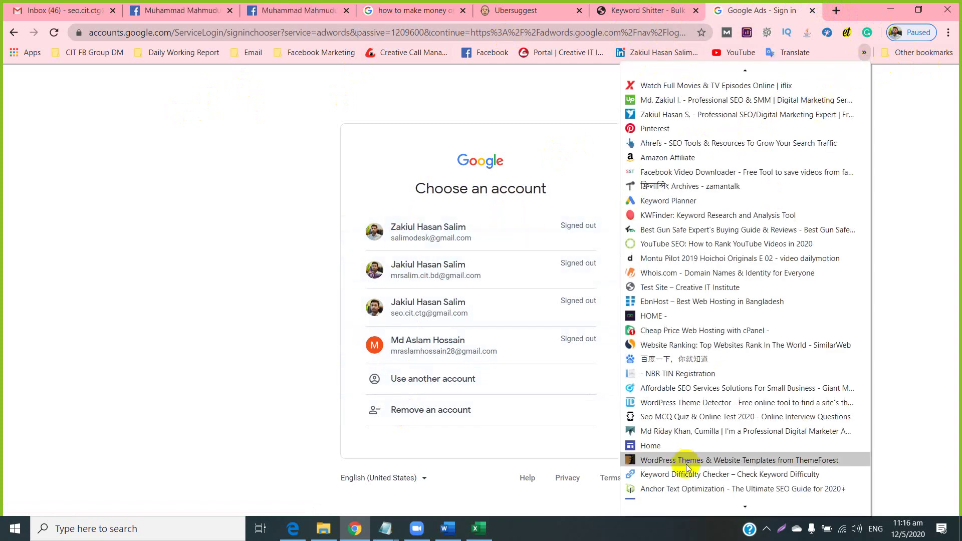
pyautogui.scroll(-1, 683, 485)
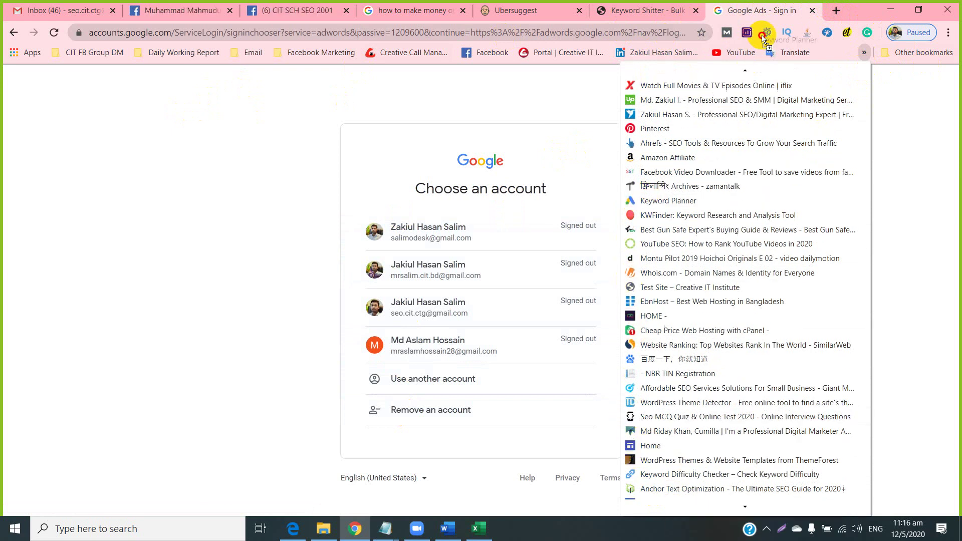
pyautogui.click(762, 35)
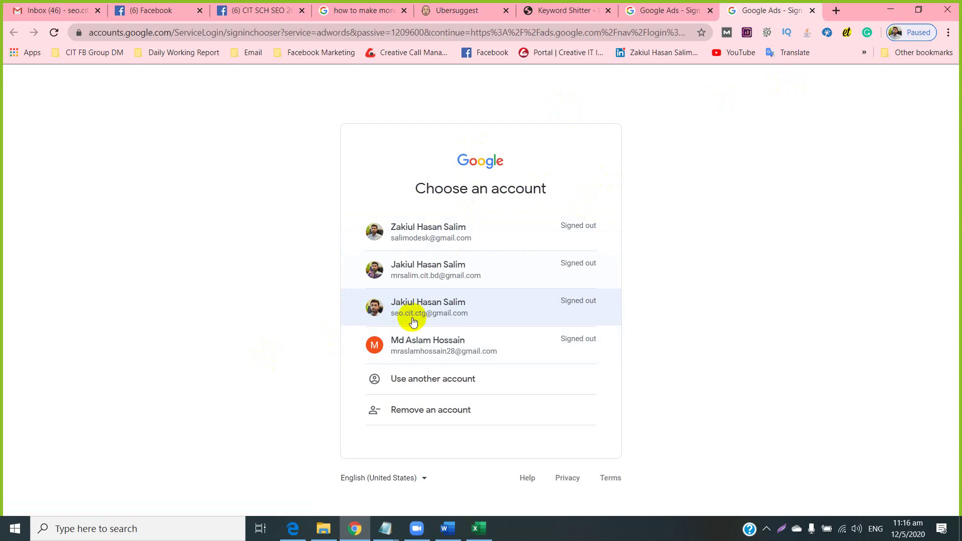
# Sign in with the third listed account using its saved password, reselecting it after switching accounts.
pyautogui.click(440, 305)
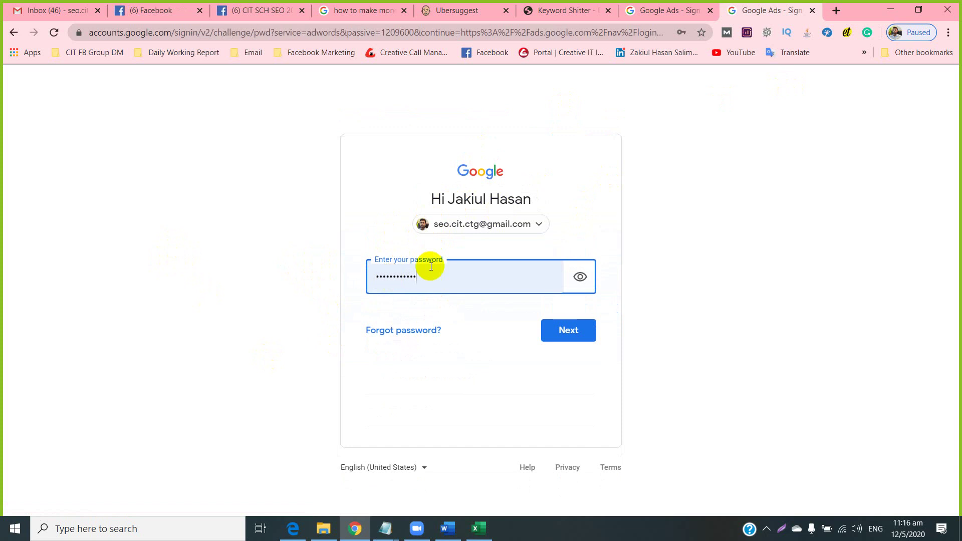
pyautogui.click(583, 336)
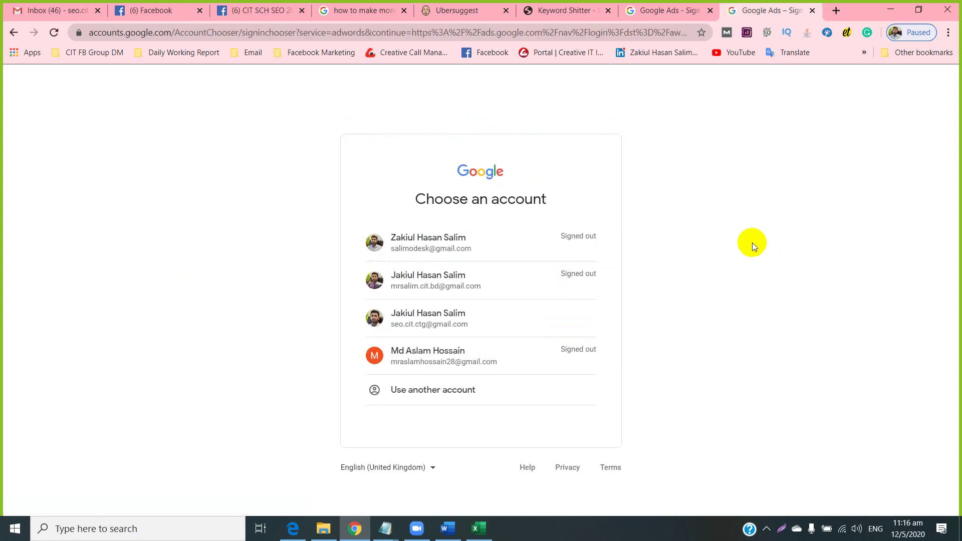
pyautogui.click(449, 314)
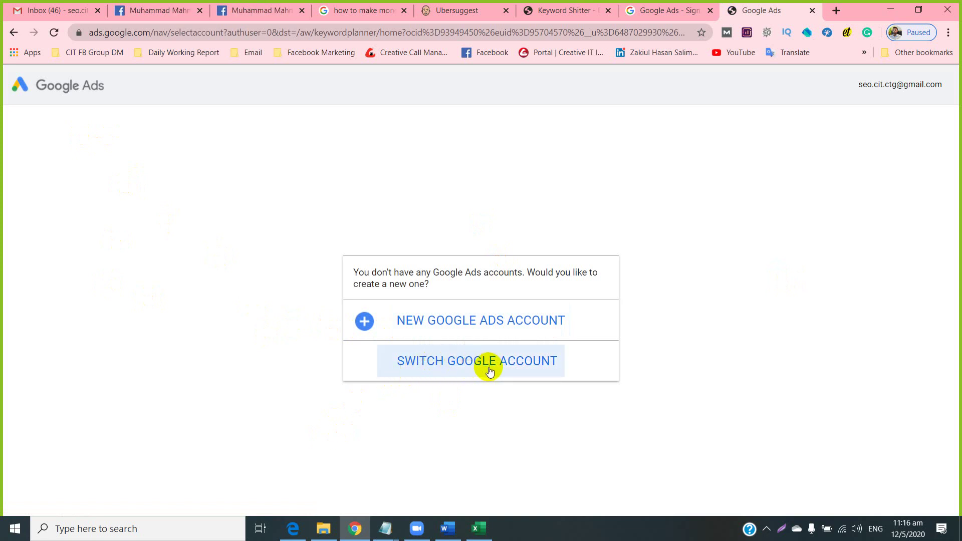
pyautogui.click(465, 363)
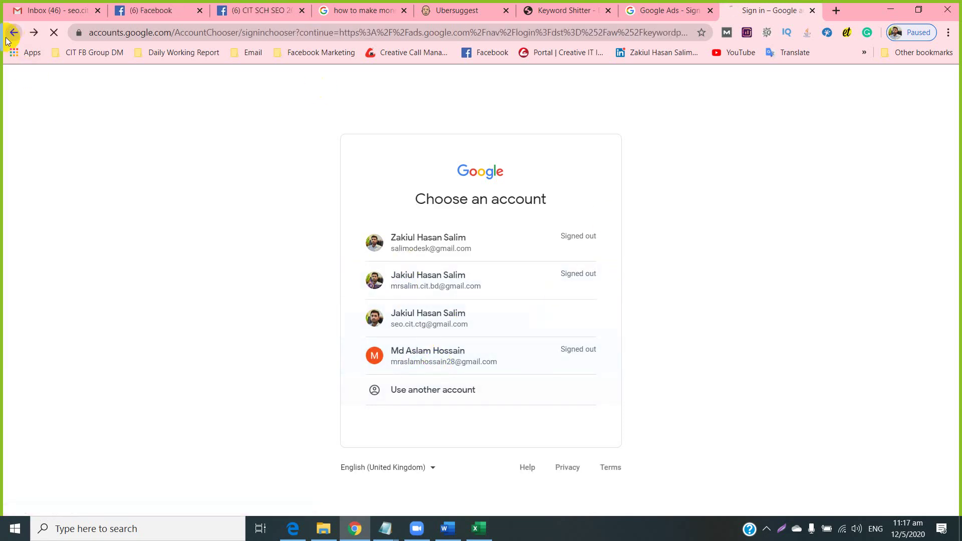
pyautogui.click(492, 314)
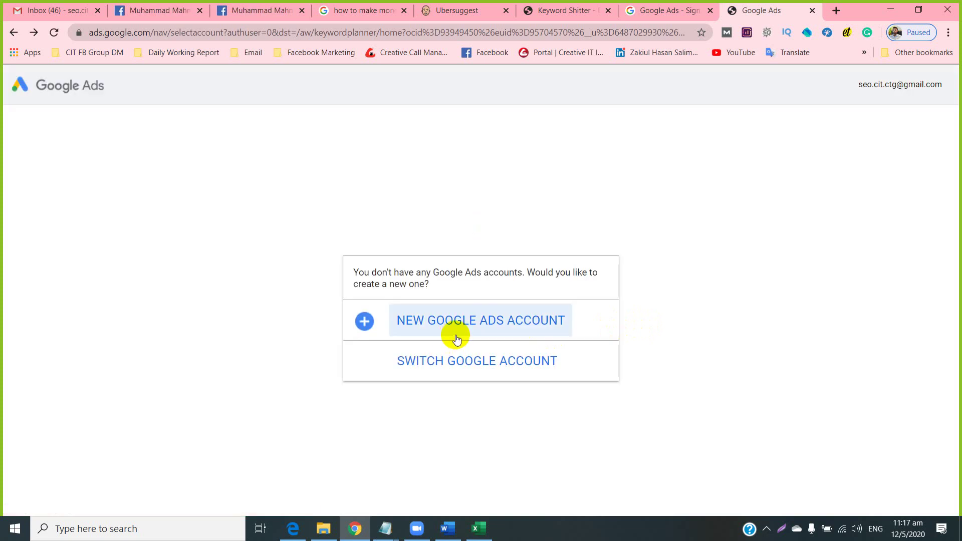
# Start a new Google Ads account up to the advertising-goal page, then bring the Excel sheet forward.
pyautogui.click(446, 328)
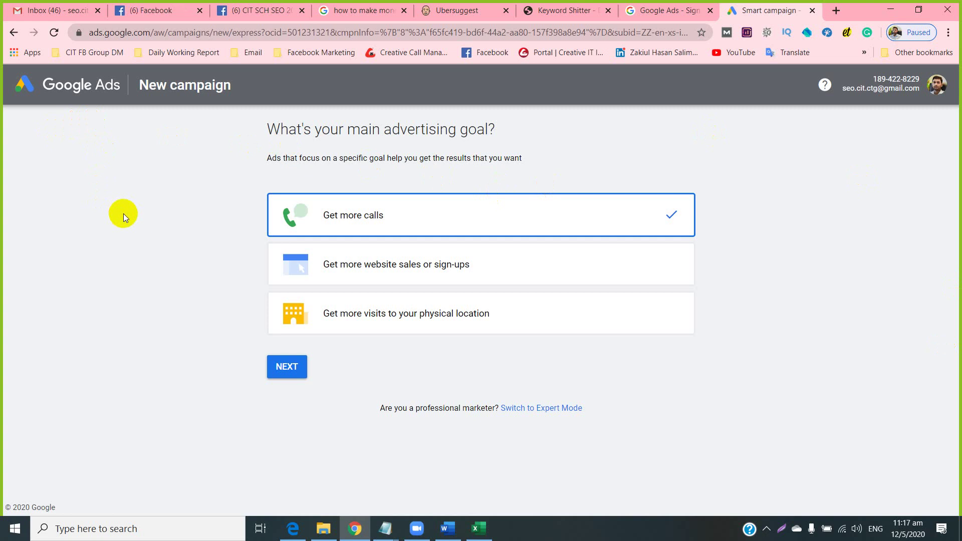
pyautogui.click(483, 532)
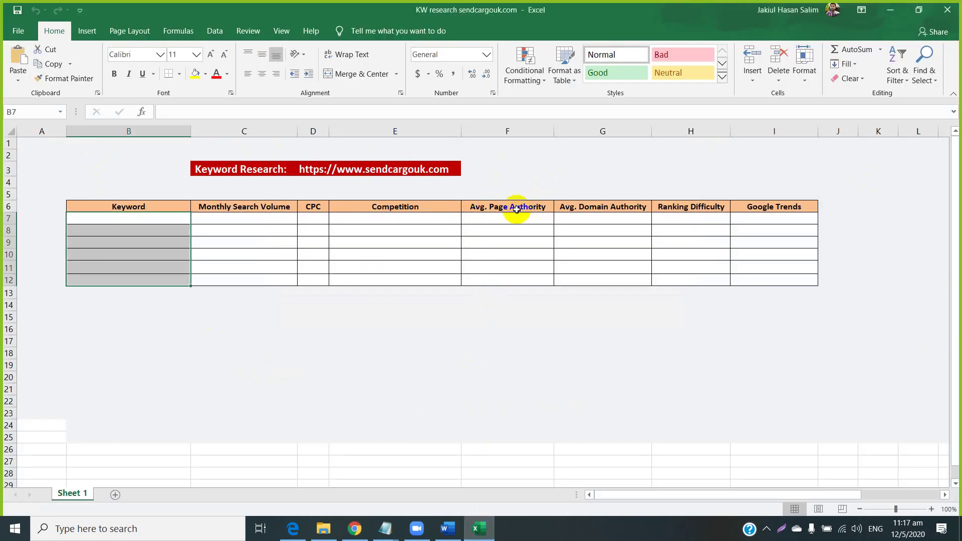
# Select the CPC header cell D6, then minimize Excel to return to Google Ads.
pyautogui.click(311, 206)
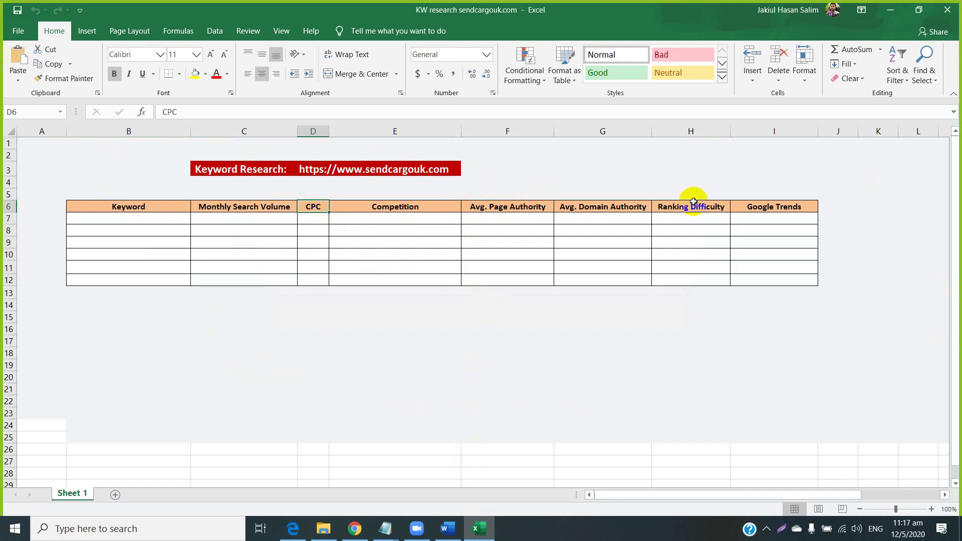
pyautogui.click(889, 10)
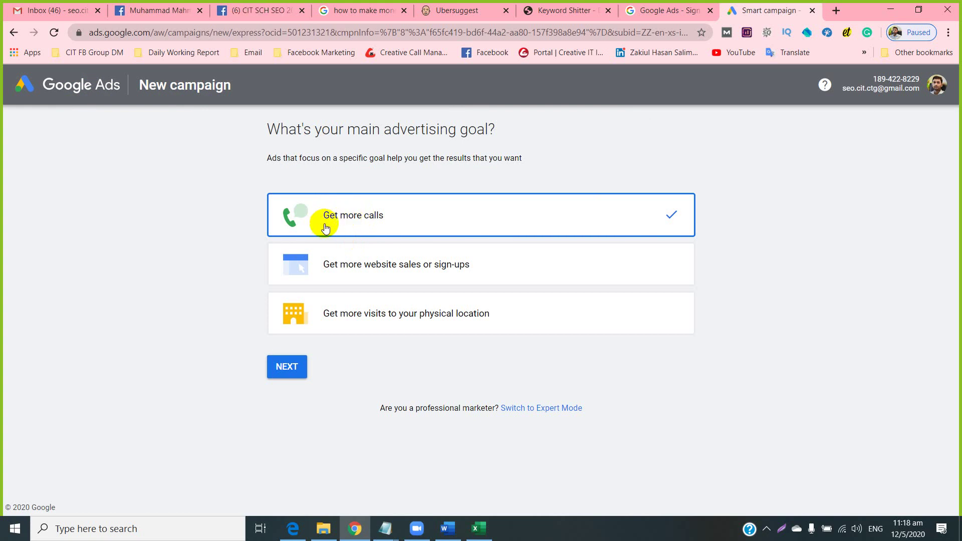
# Set the campaign's advertising goal to Get more website sales or sign-ups.
pyautogui.click(273, 367)
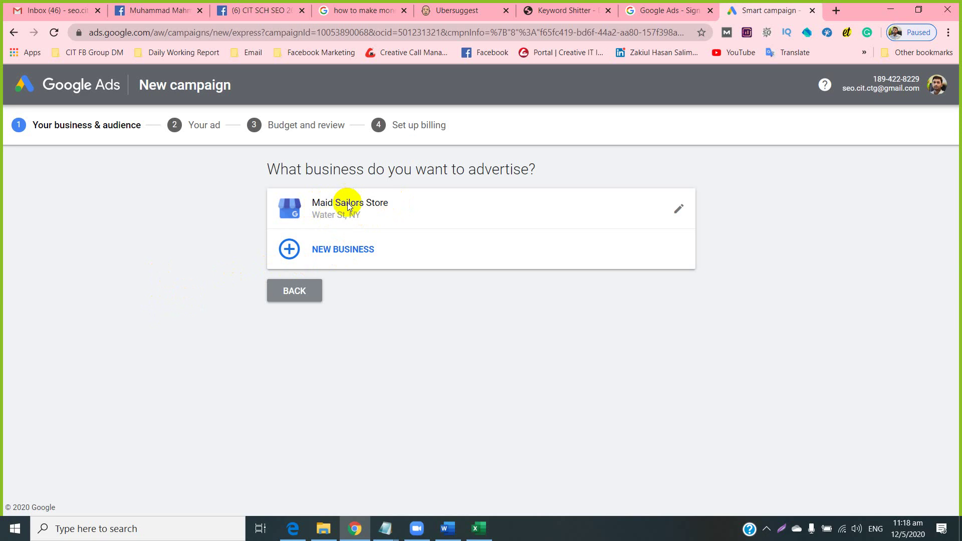
pyautogui.click(296, 290)
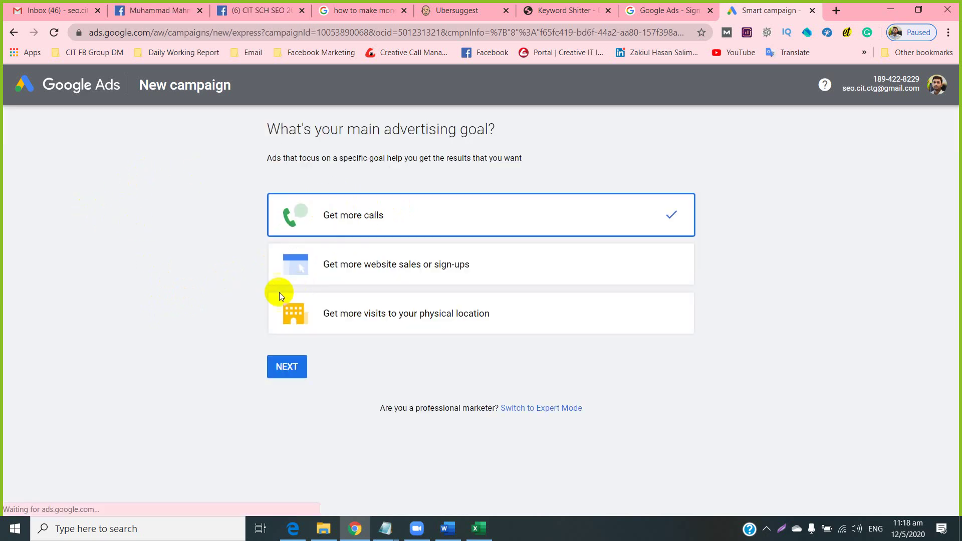
pyautogui.click(381, 264)
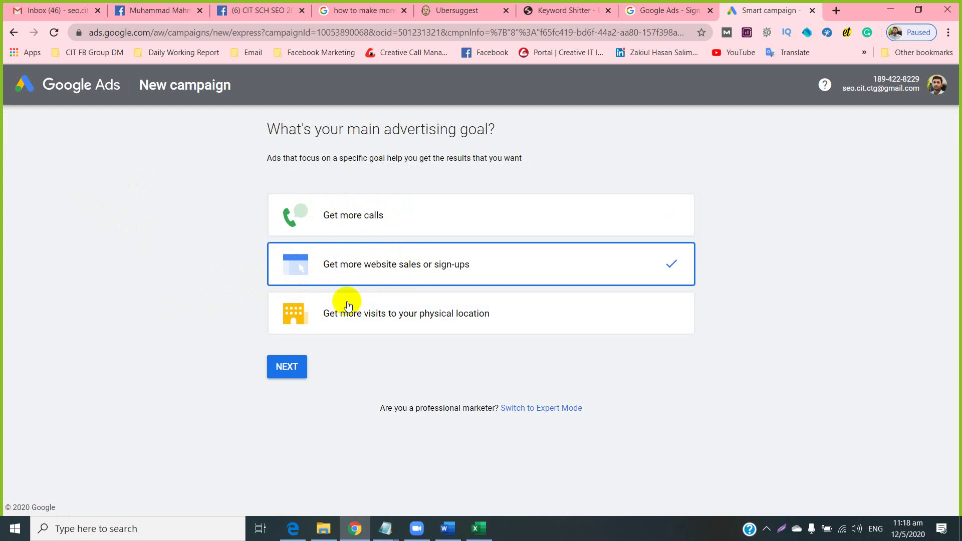
# Choose Maid Sailors Store as the business and target a radius around it.
pyautogui.click(282, 373)
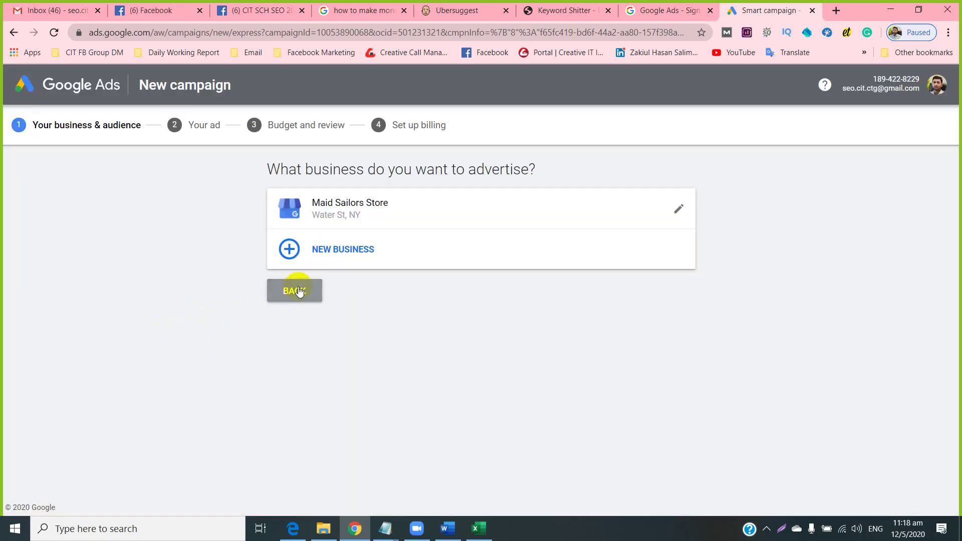
pyautogui.click(340, 216)
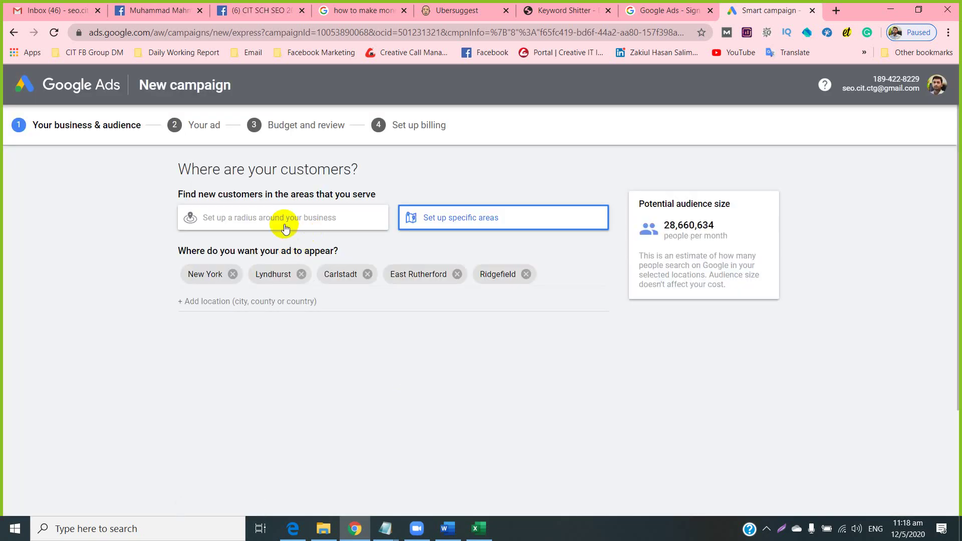
pyautogui.click(255, 219)
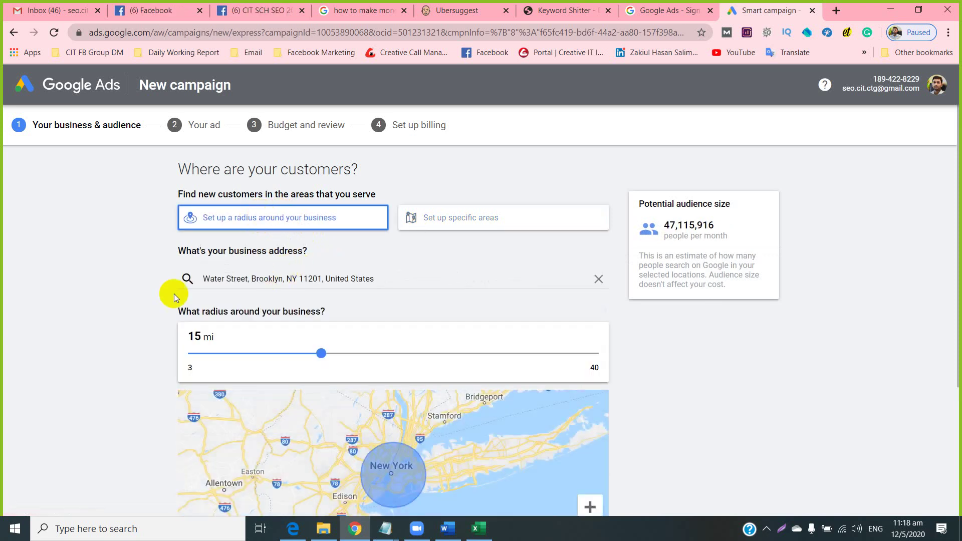
pyautogui.scroll(-3, 106, 299)
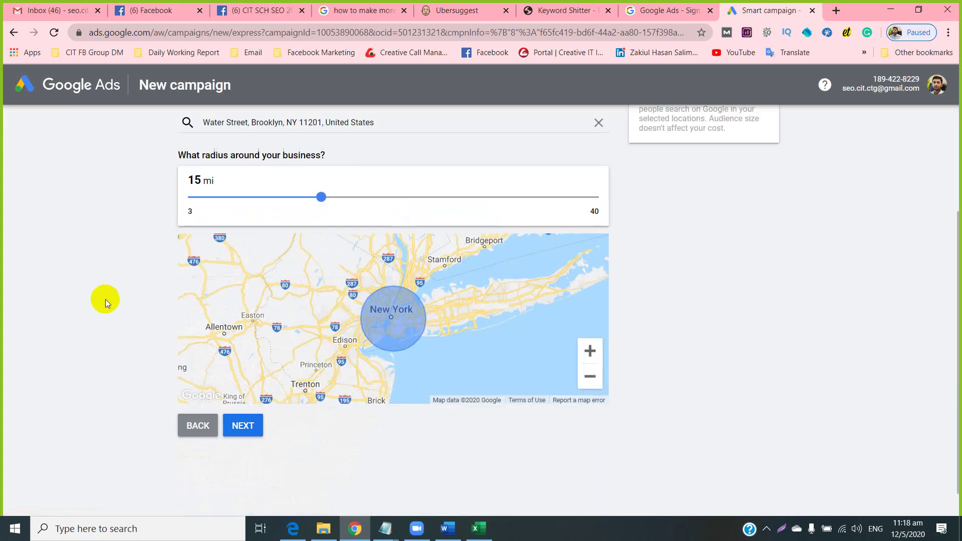
pyautogui.click(238, 428)
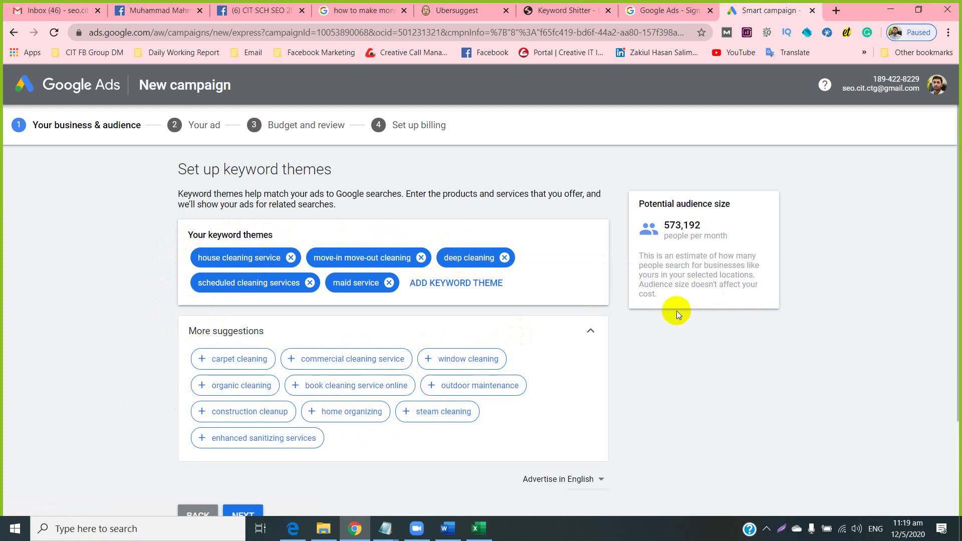
# Advance to the ad-writing step, try continuing with empty ad fields, then start another ad.
pyautogui.scroll(-3, 266, 215)
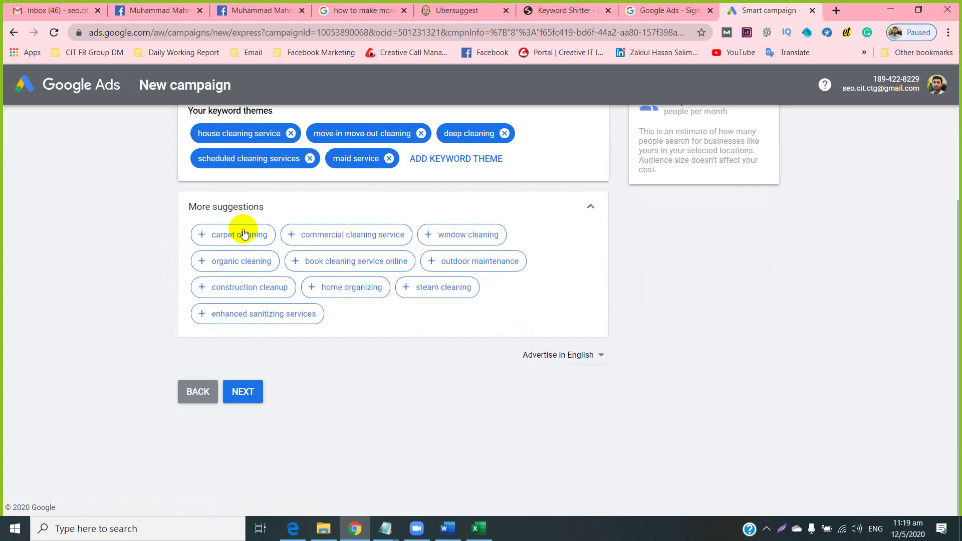
pyautogui.click(242, 391)
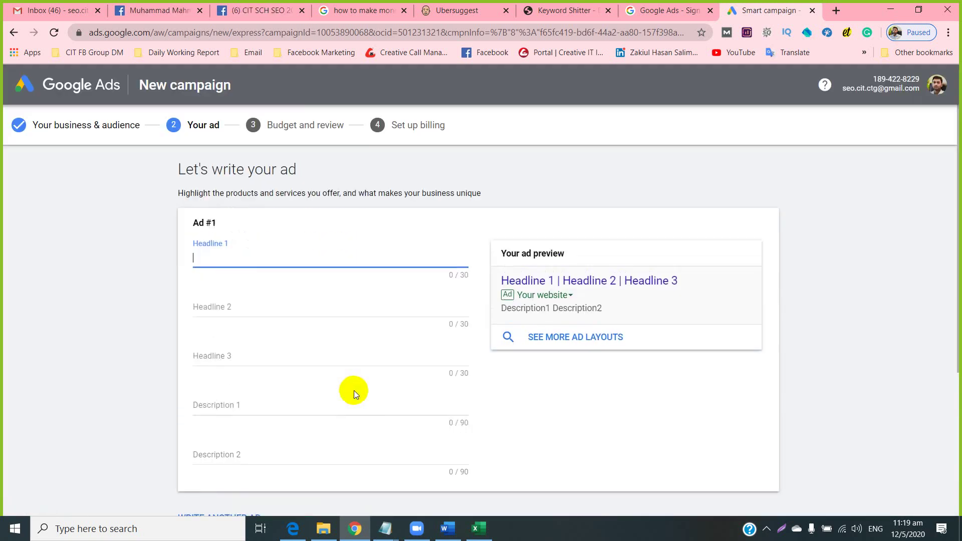
pyautogui.scroll(-5, 170, 241)
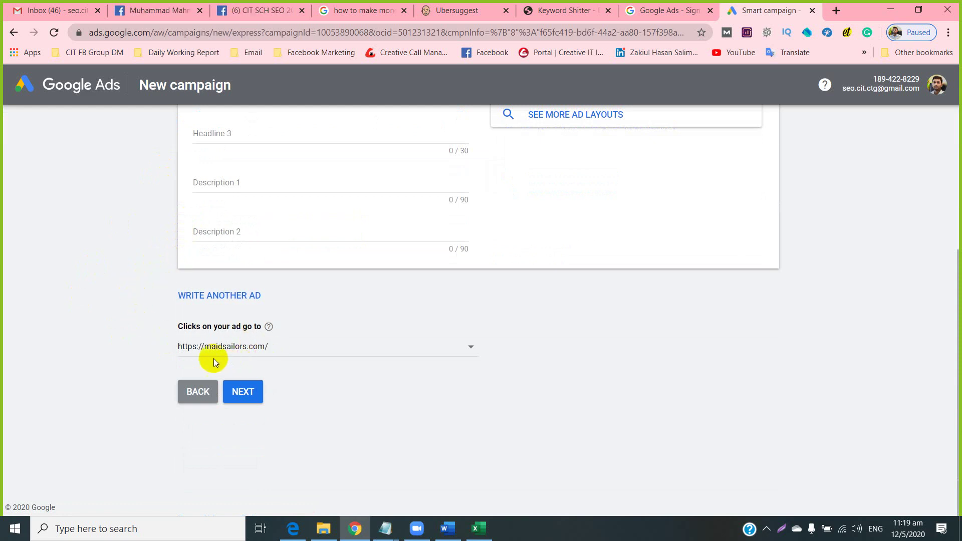
pyautogui.scroll(5, 300, 347)
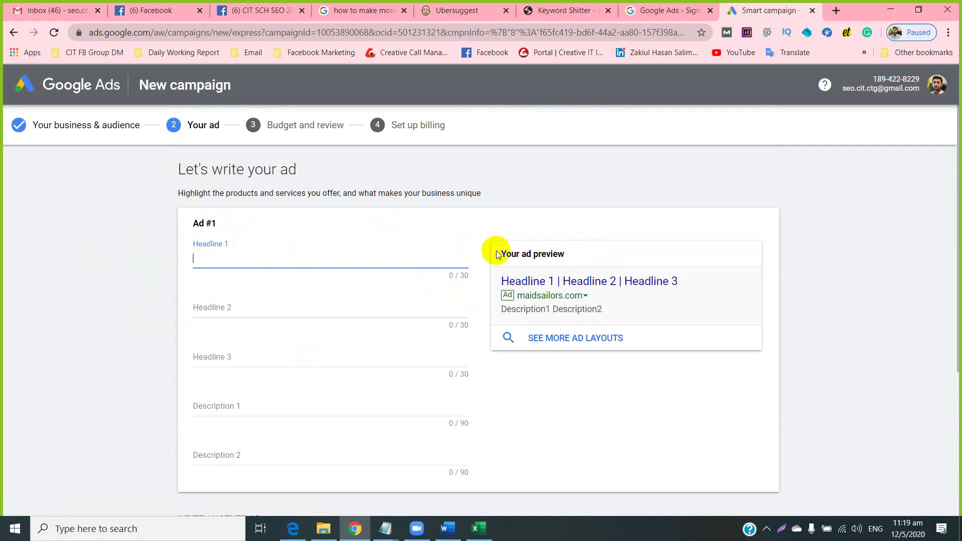
pyautogui.scroll(-4, 71, 338)
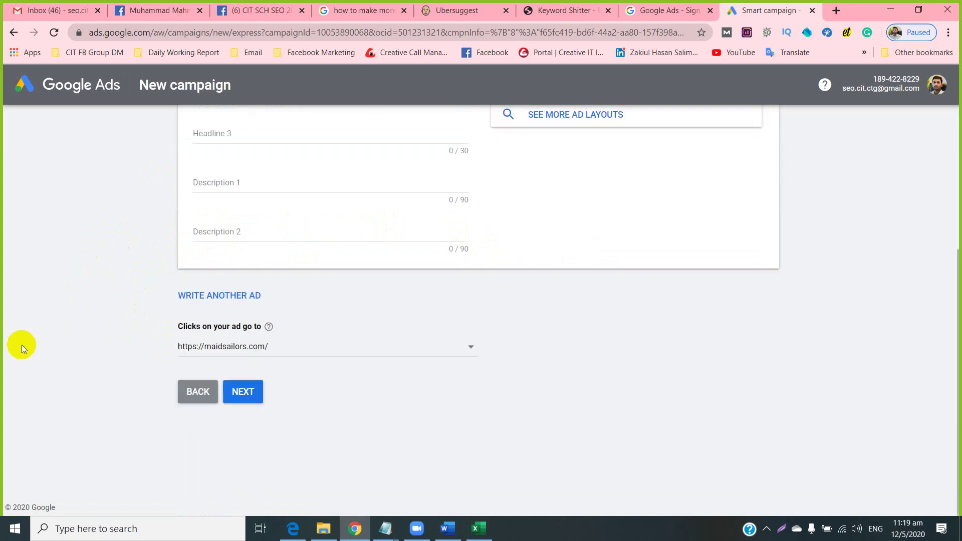
pyautogui.click(245, 392)
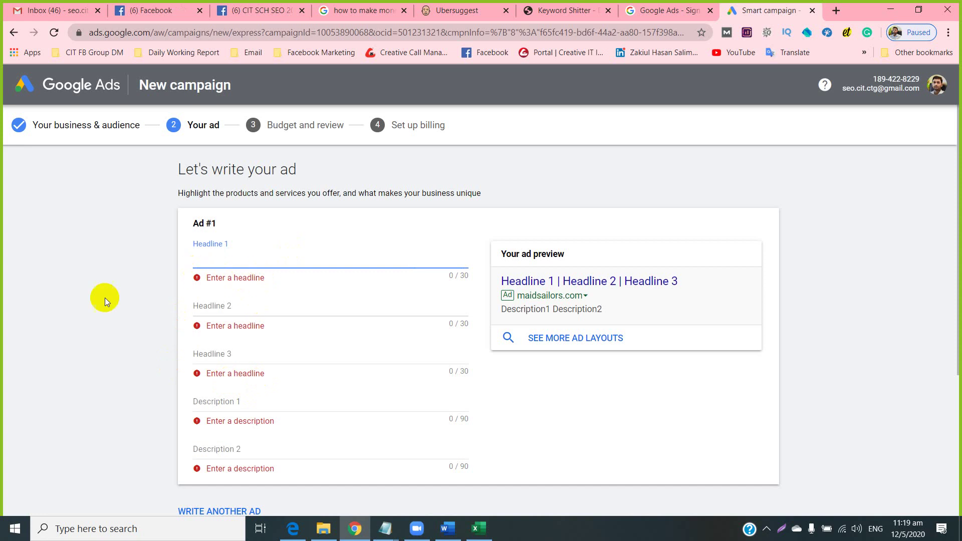
pyautogui.scroll(-4, 80, 331)
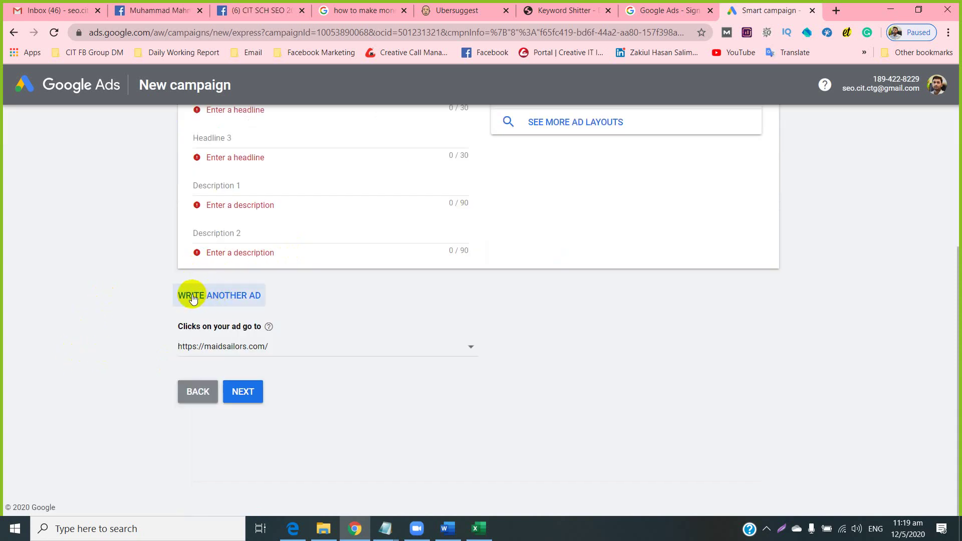
pyautogui.click(217, 296)
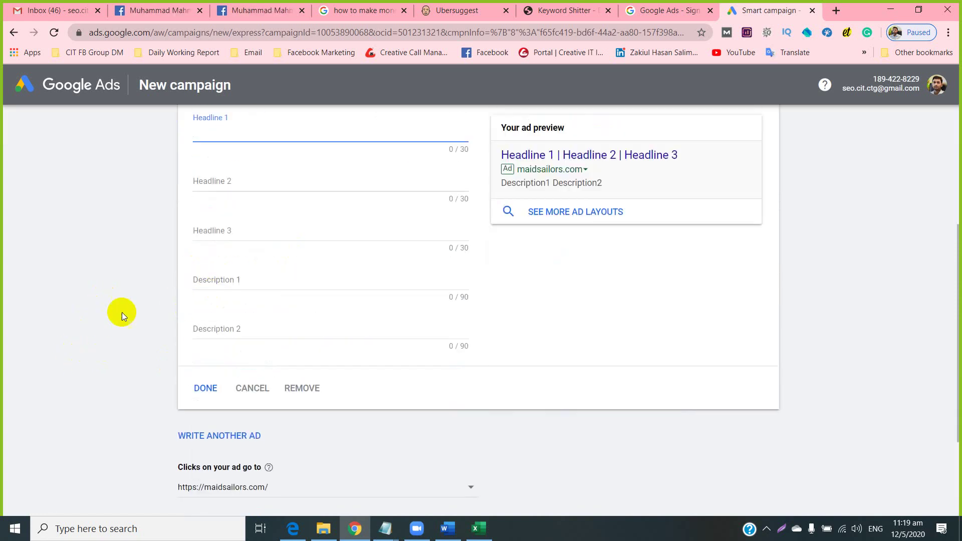
pyautogui.scroll(-3, 96, 342)
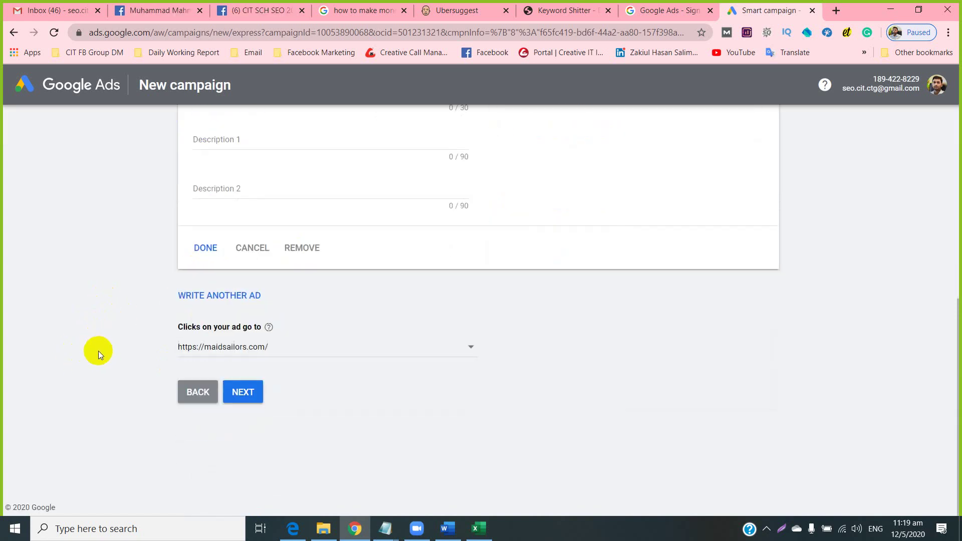
# Step back through the campaign pages and pick Get more visits to your physical location.
pyautogui.click(195, 390)
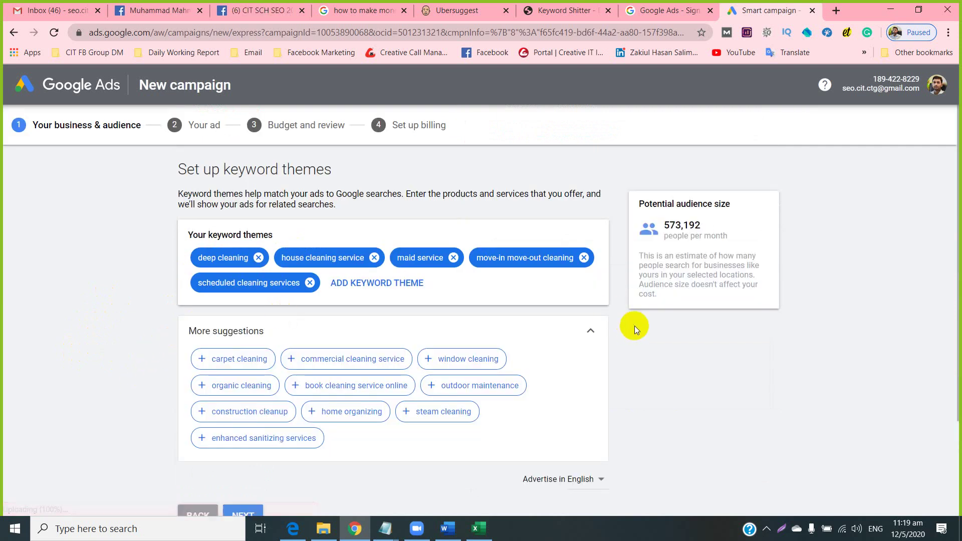
pyautogui.scroll(-3, 632, 326)
pyautogui.click(191, 401)
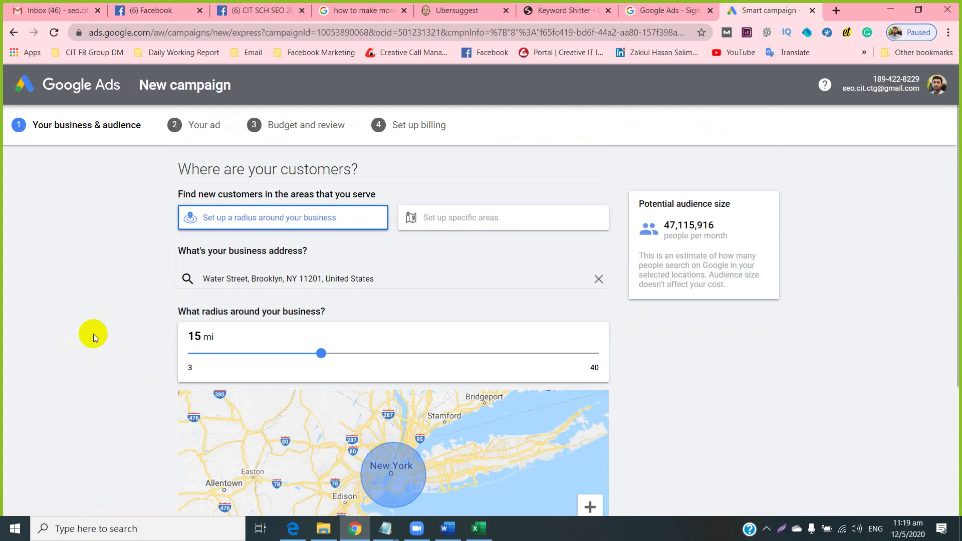
pyautogui.scroll(-3, 93, 334)
pyautogui.click(194, 393)
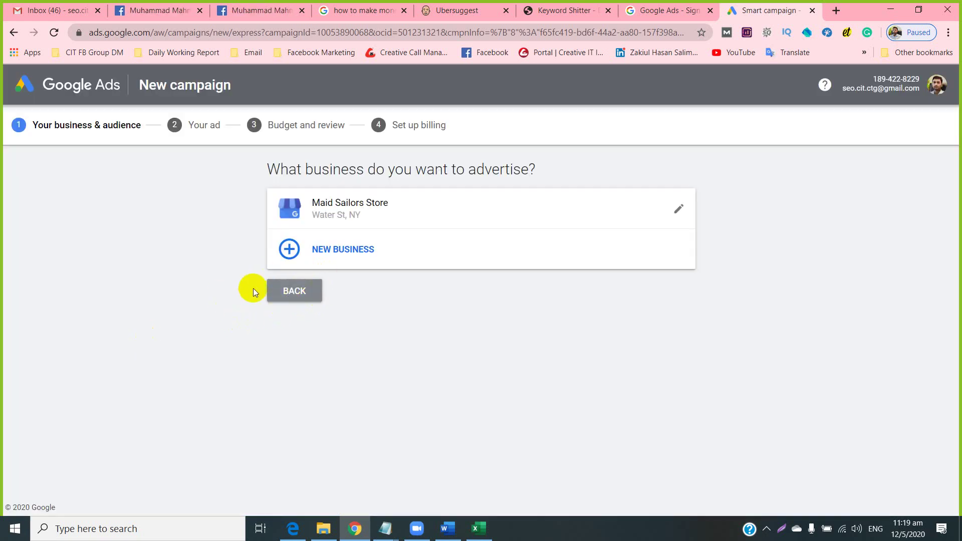
pyautogui.click(268, 291)
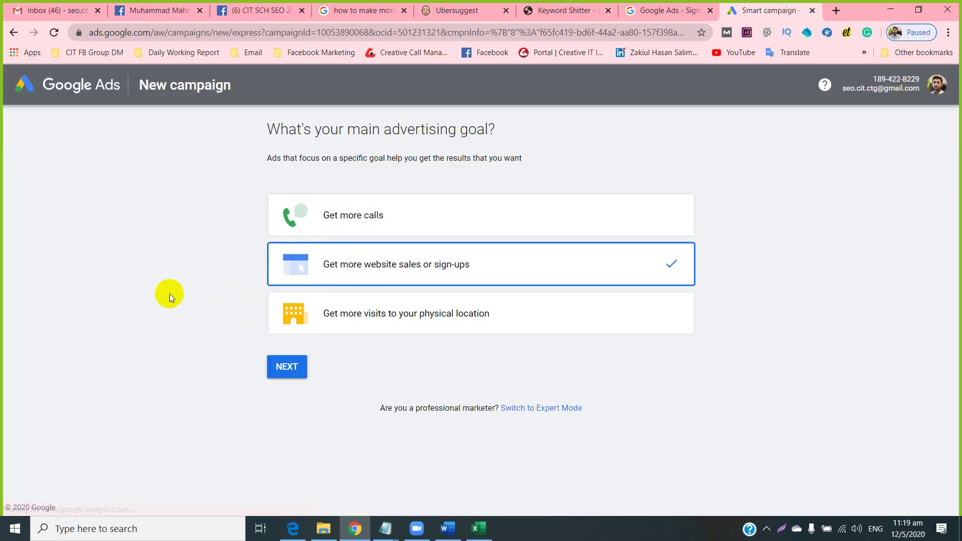
pyautogui.click(368, 319)
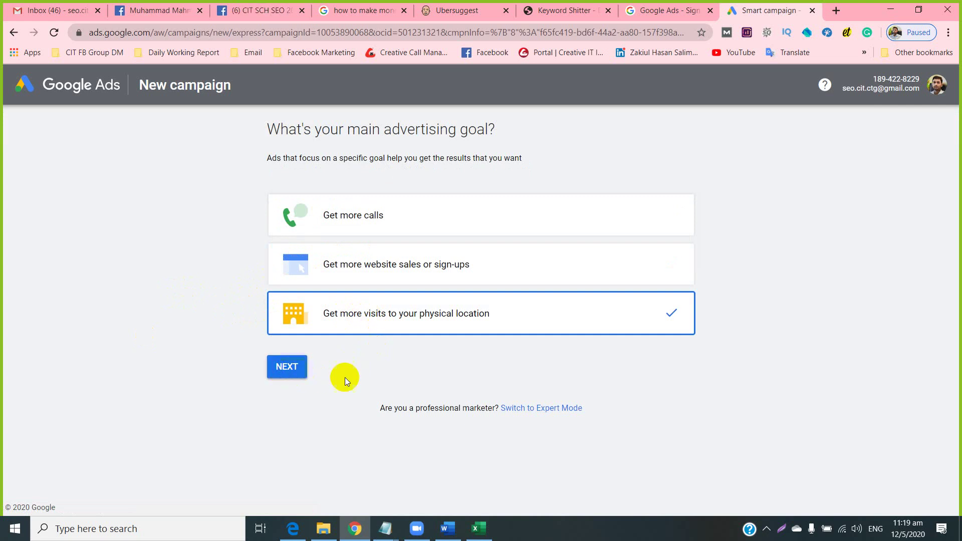
# Switch the setup to Expert Mode and create the Google Ads account without a campaign.
pyautogui.click(546, 410)
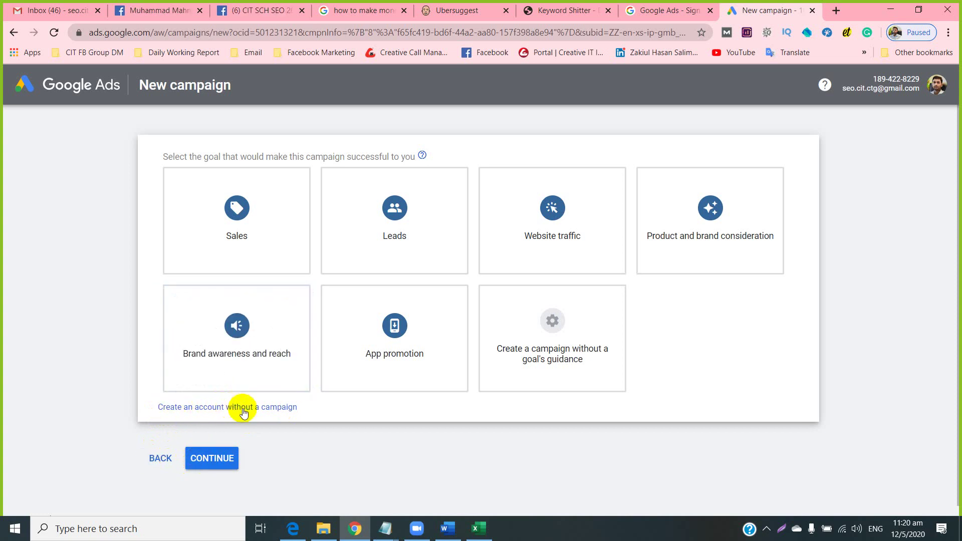
pyautogui.click(273, 412)
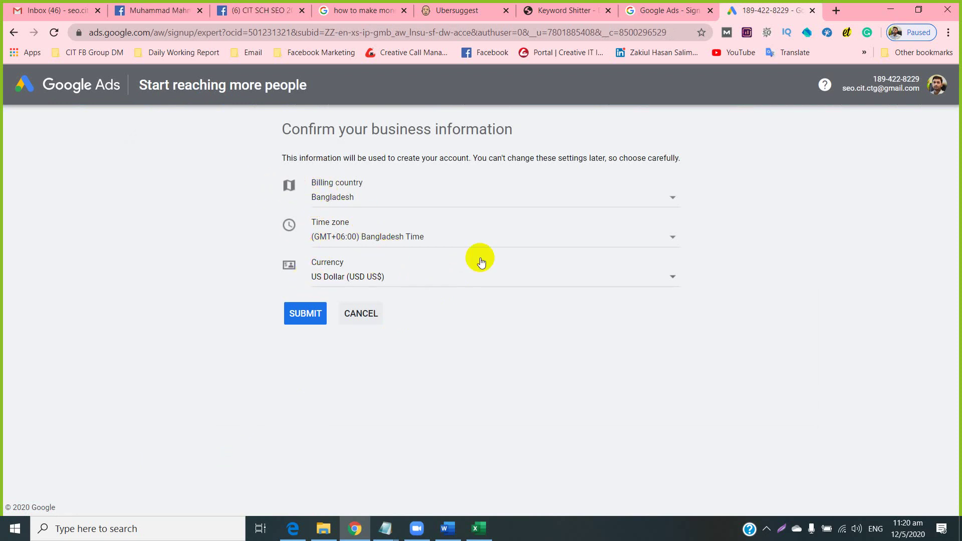
# Submit the business information and enter the new Google Ads account's empty campaigns overview.
pyautogui.click(315, 316)
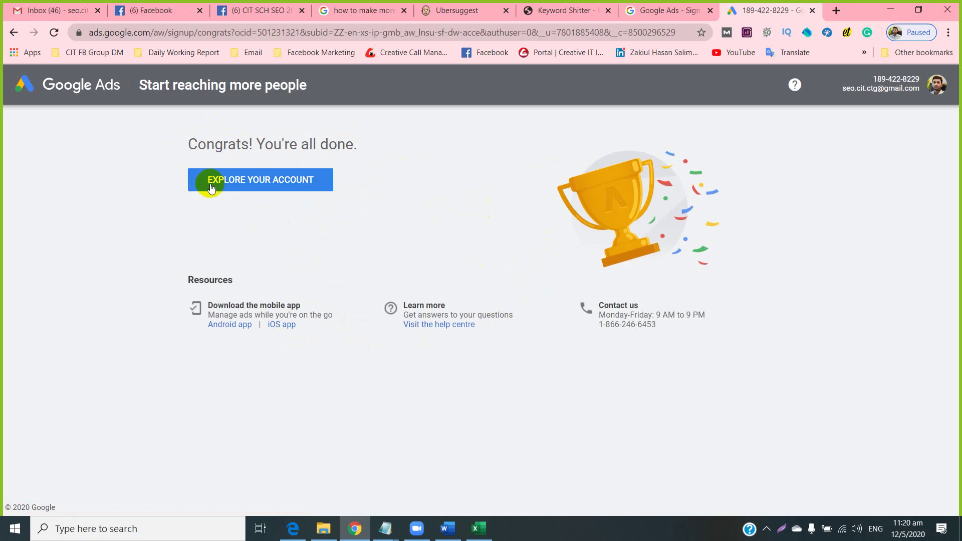
pyautogui.click(261, 186)
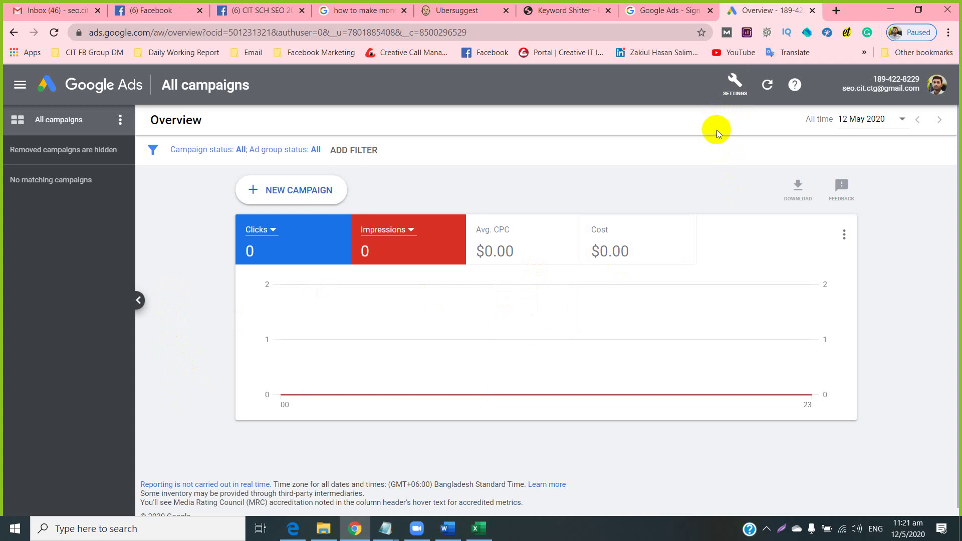
# Go to the account's All campaigns view.
pyautogui.click(739, 89)
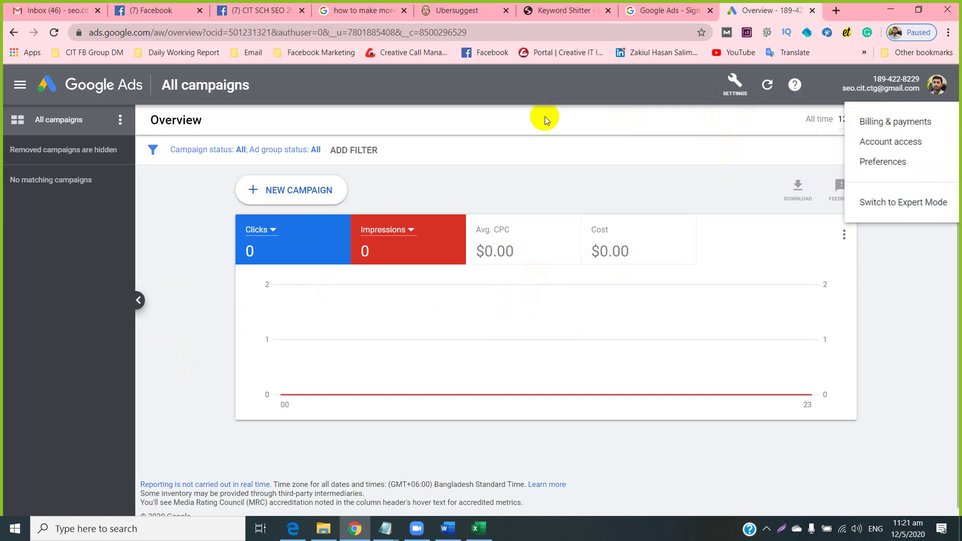
pyautogui.click(73, 215)
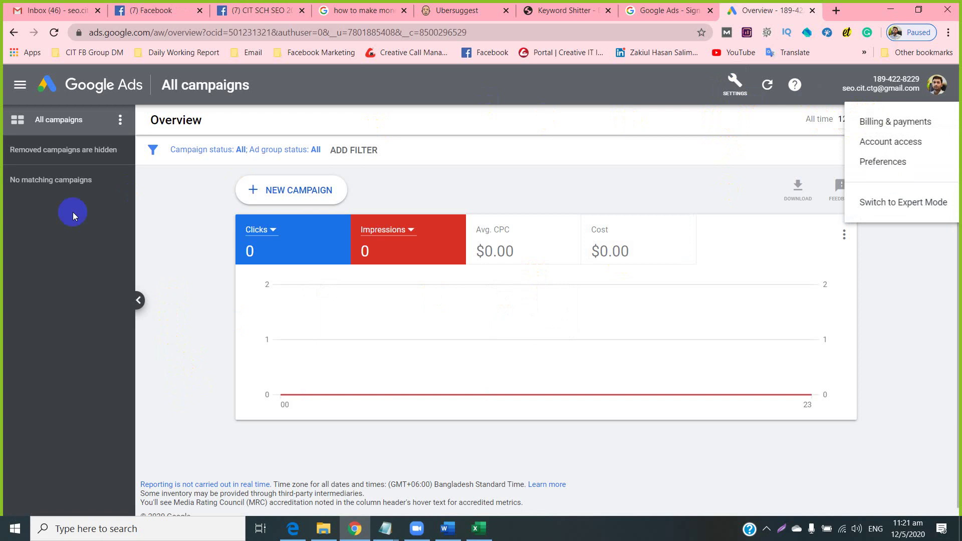
pyautogui.click(49, 125)
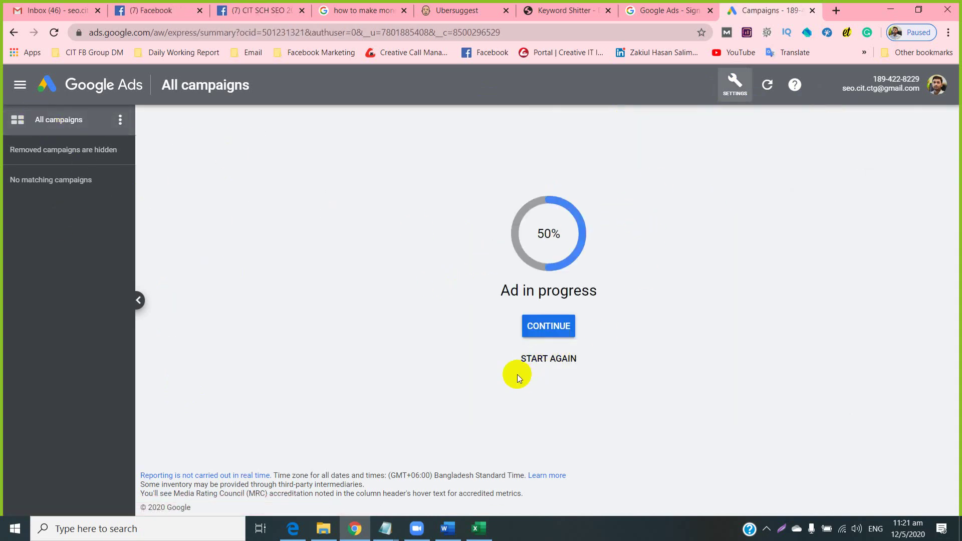
pyautogui.click(20, 85)
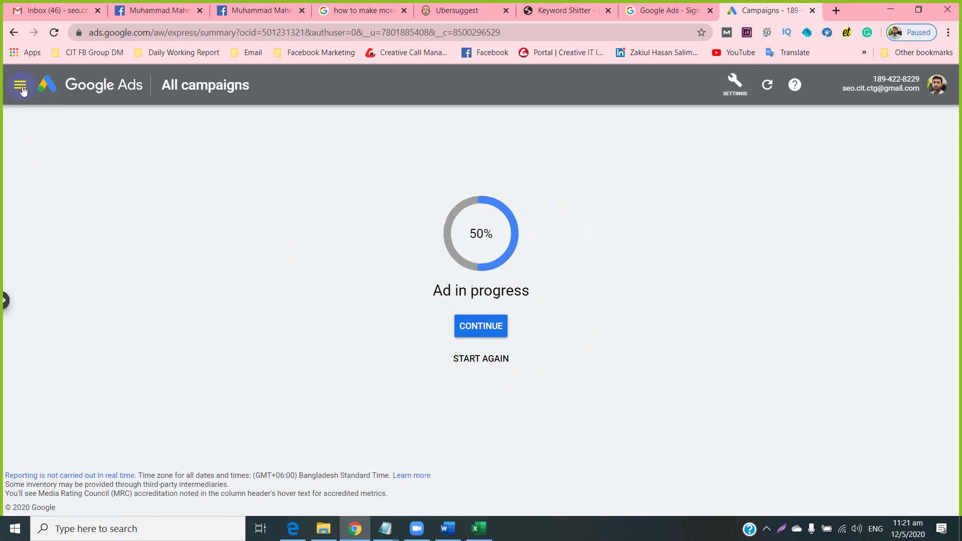
pyautogui.click(21, 87)
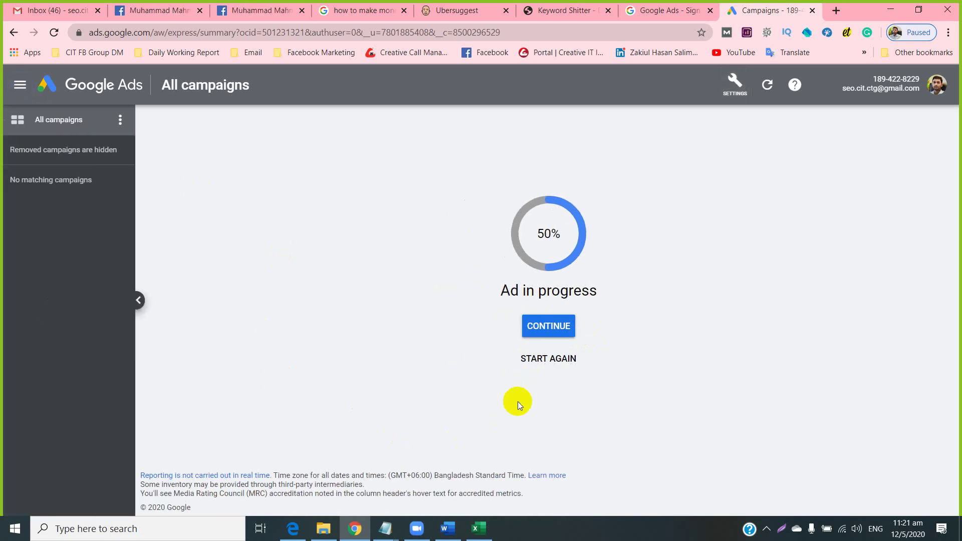
# Resume the draft smart campaign at keyword themes and request a switch to Expert Mode.
pyautogui.click(545, 326)
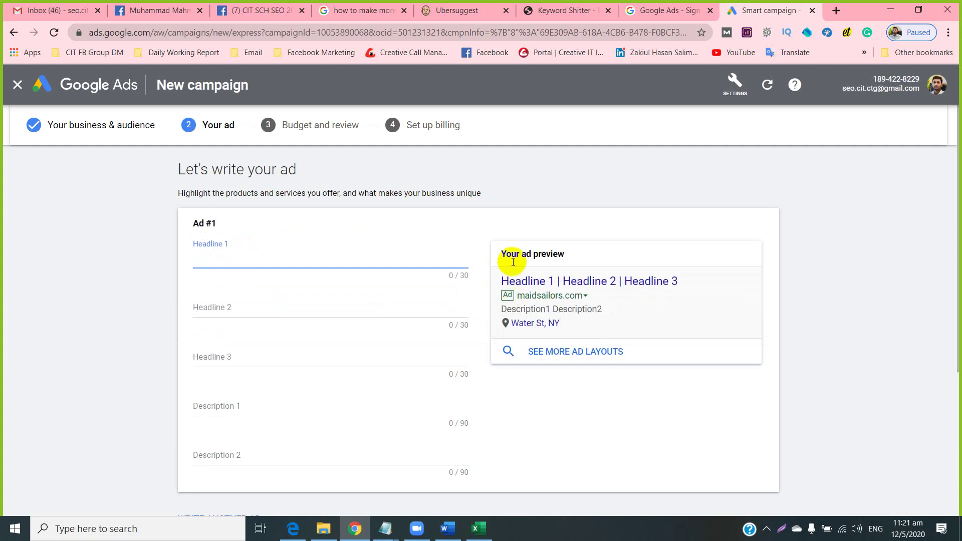
pyautogui.scroll(-4, 69, 383)
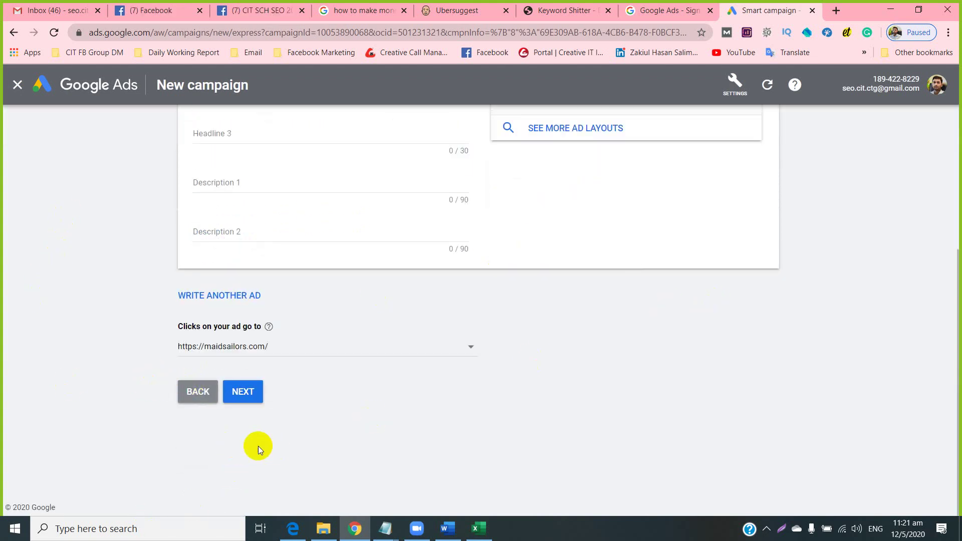
pyautogui.click(193, 391)
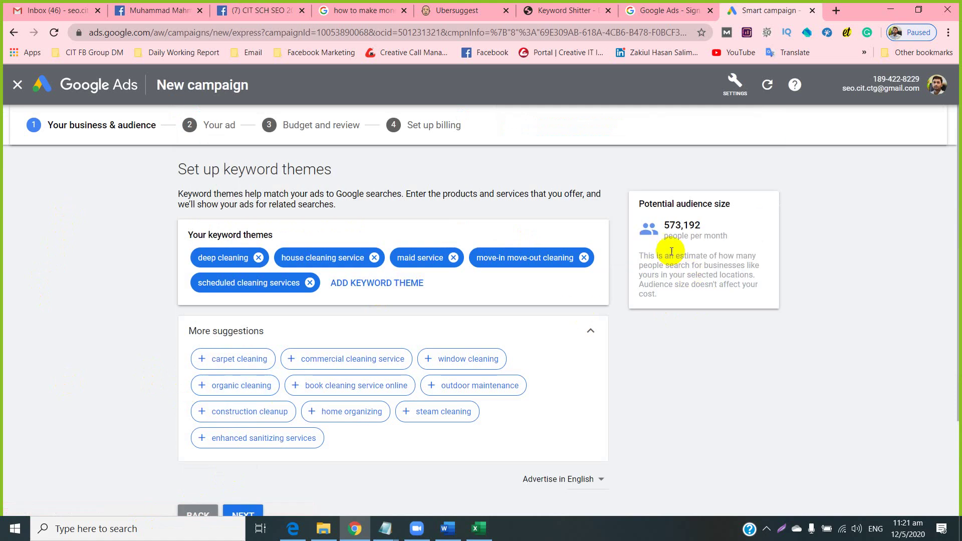
pyautogui.click(737, 84)
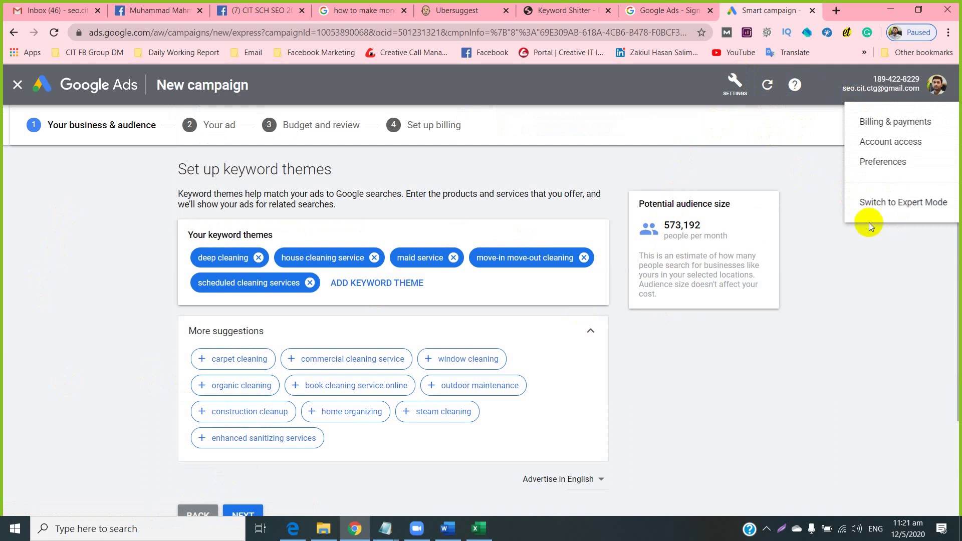
pyautogui.click(875, 204)
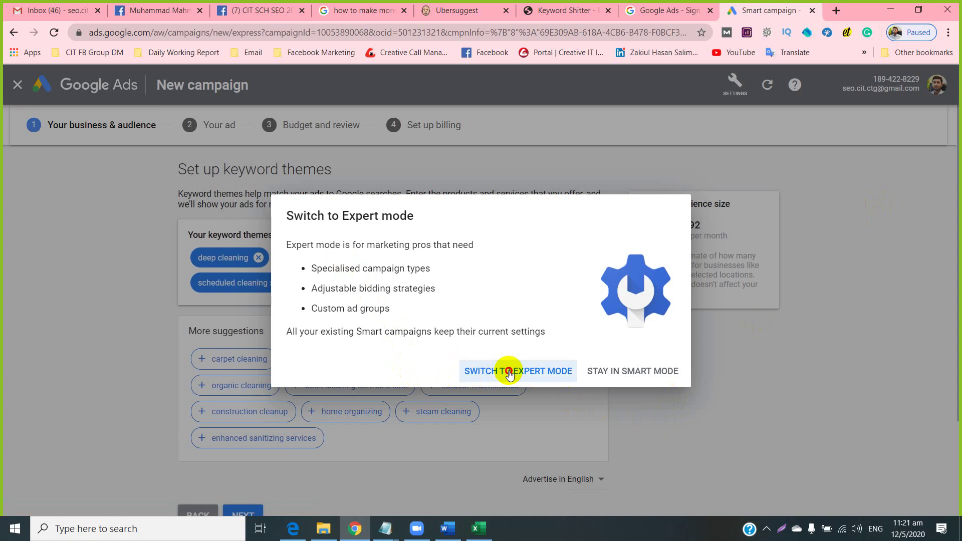
# Confirm the switch to Expert Mode and show the All campaigns Overview page.
pyautogui.click(496, 380)
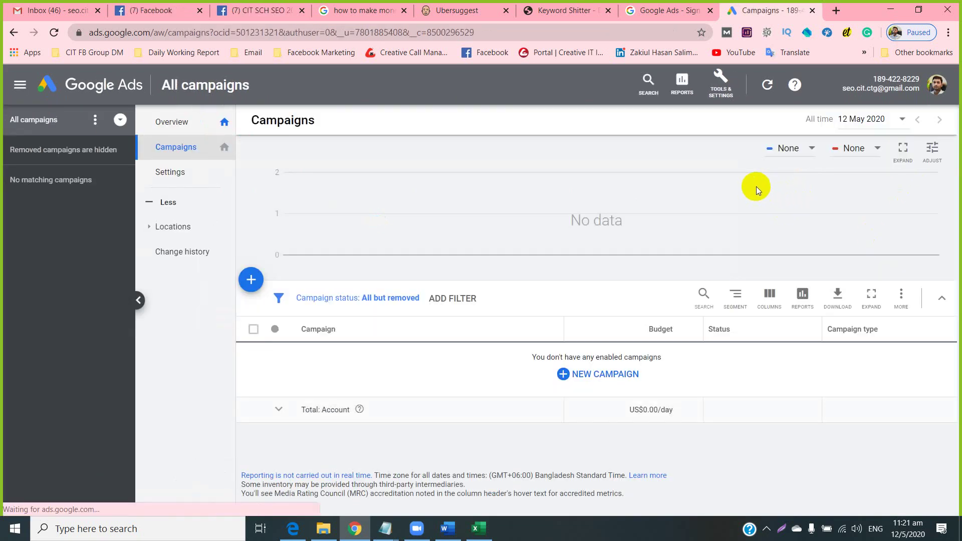
pyautogui.click(719, 94)
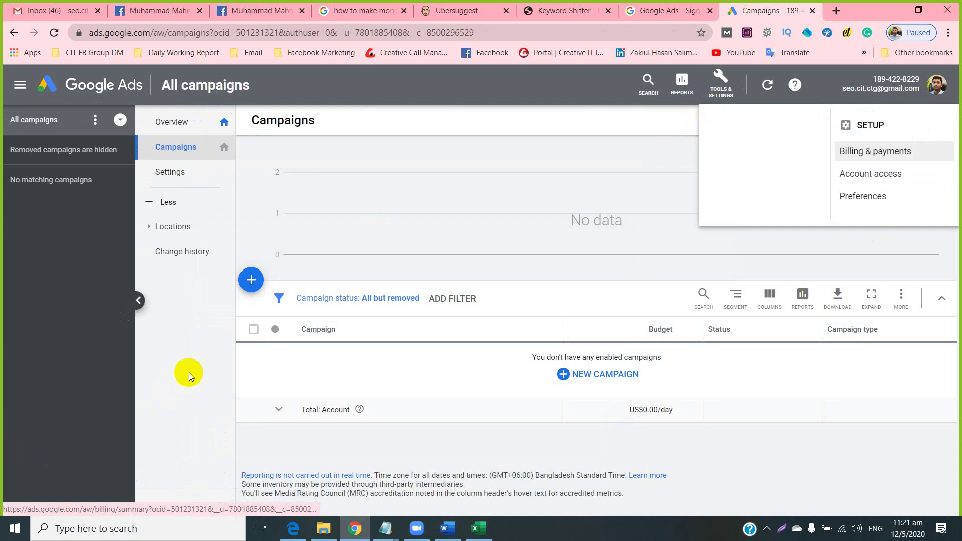
pyautogui.click(584, 104)
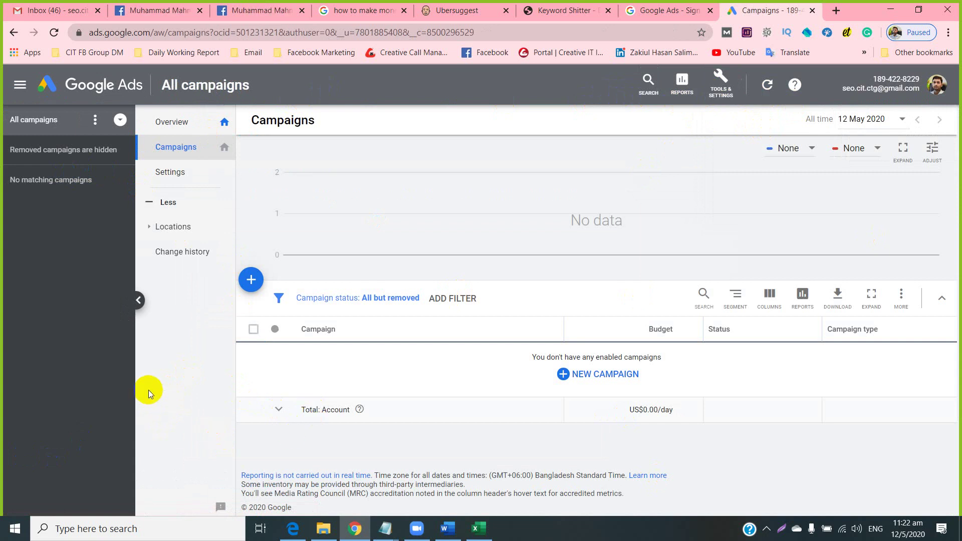
pyautogui.click(95, 120)
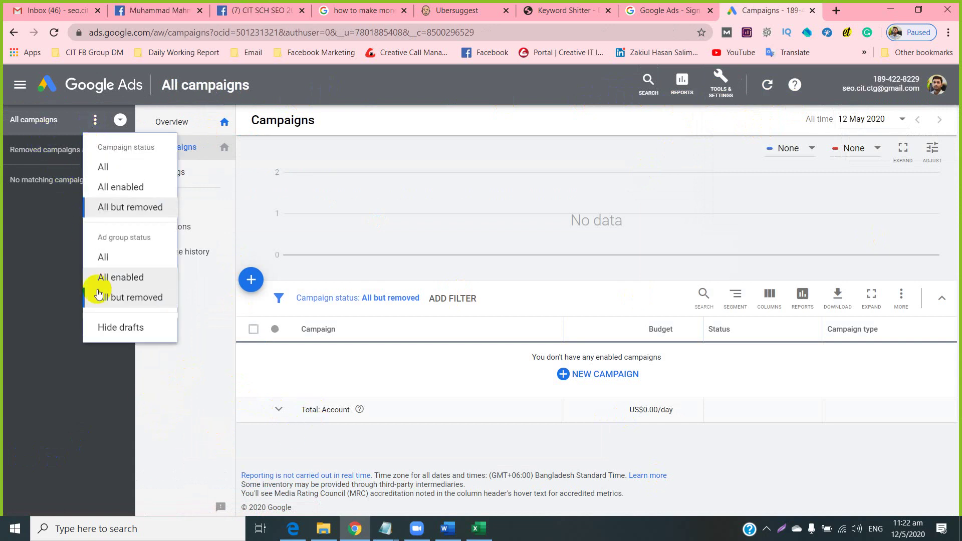
pyautogui.click(180, 440)
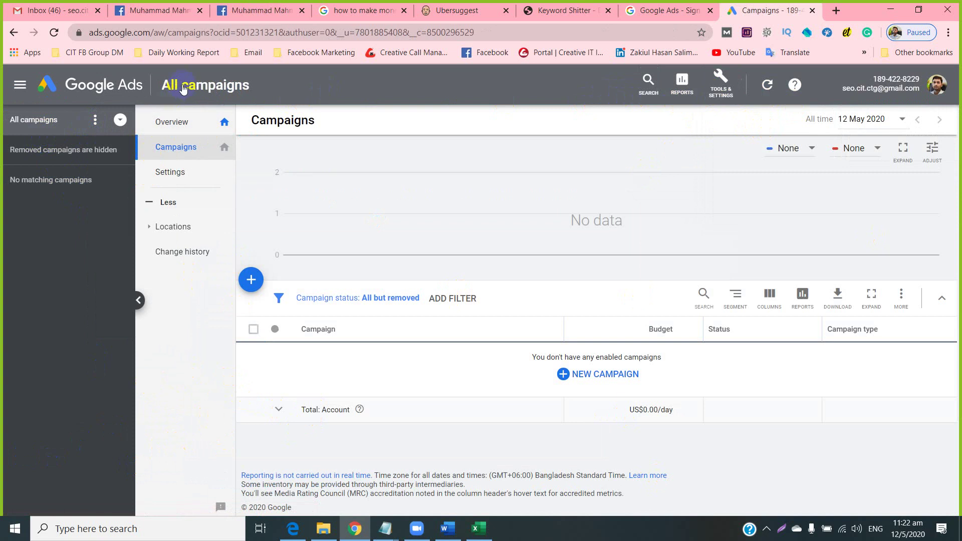
pyautogui.click(97, 88)
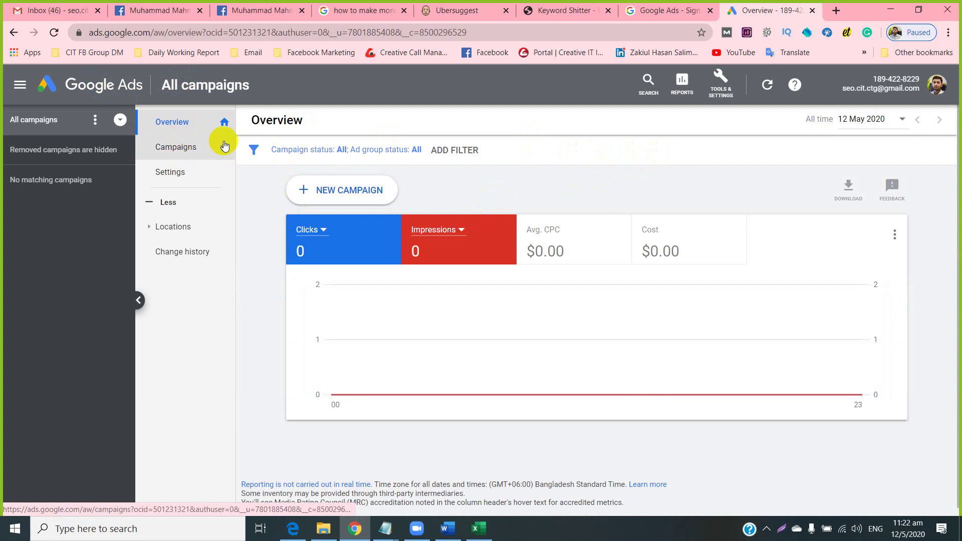
# Open Keyword Planner from Tools & Settings under Planning.
pyautogui.click(720, 82)
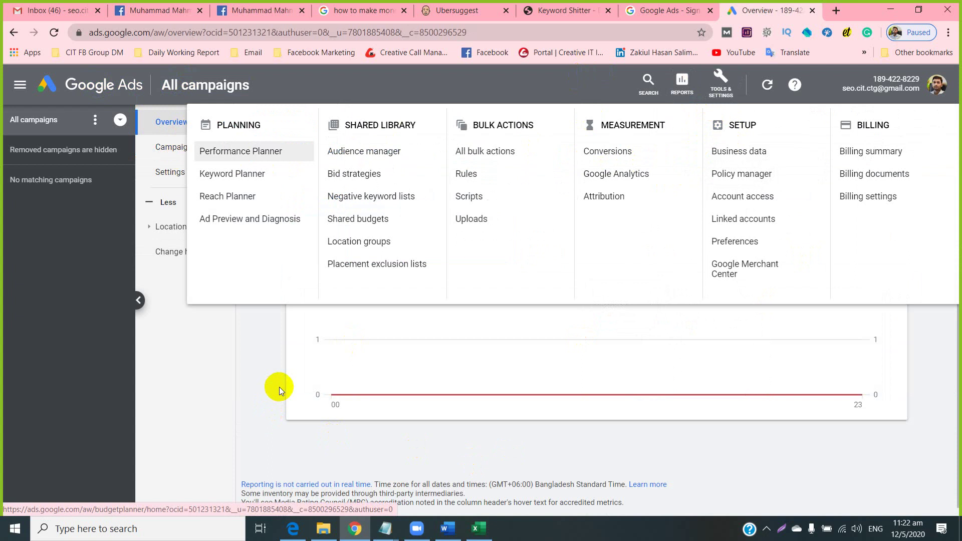
pyautogui.click(263, 388)
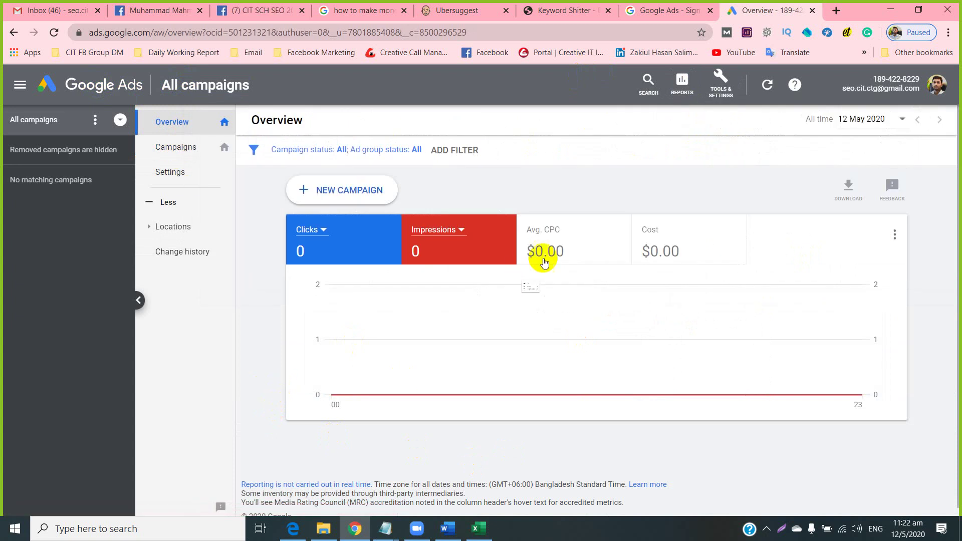
pyautogui.click(719, 87)
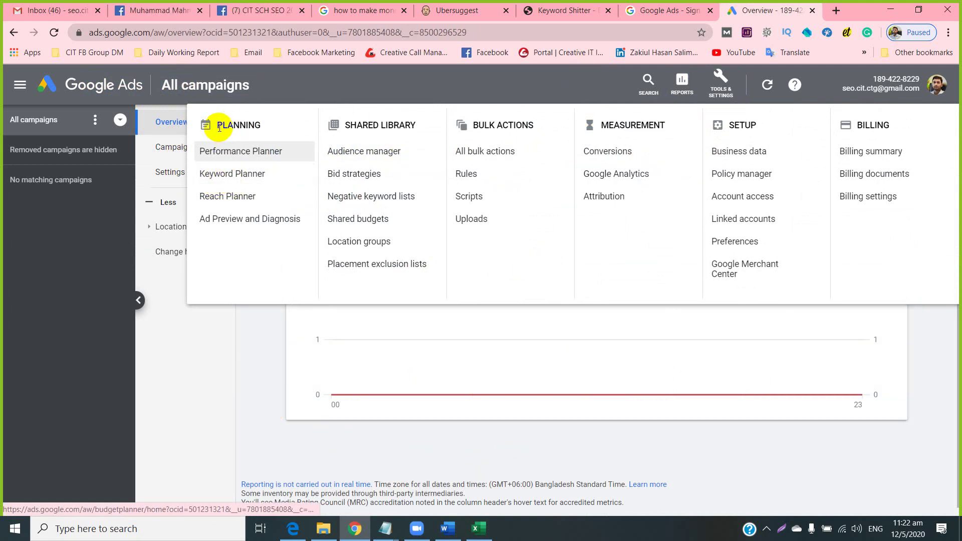
pyautogui.click(215, 176)
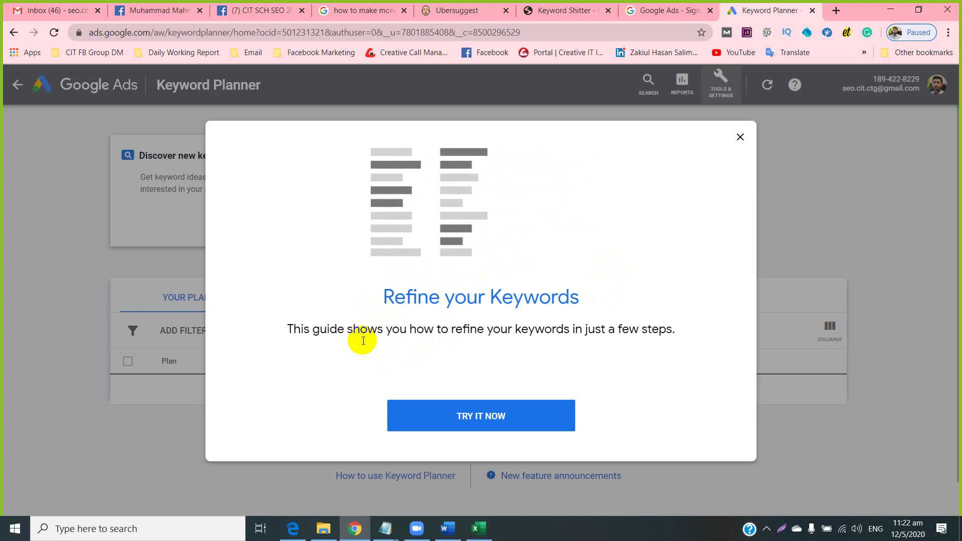
# Start the Refine your Keywords tour and open Discover new keywords with 'shoes' as seed.
pyautogui.click(475, 413)
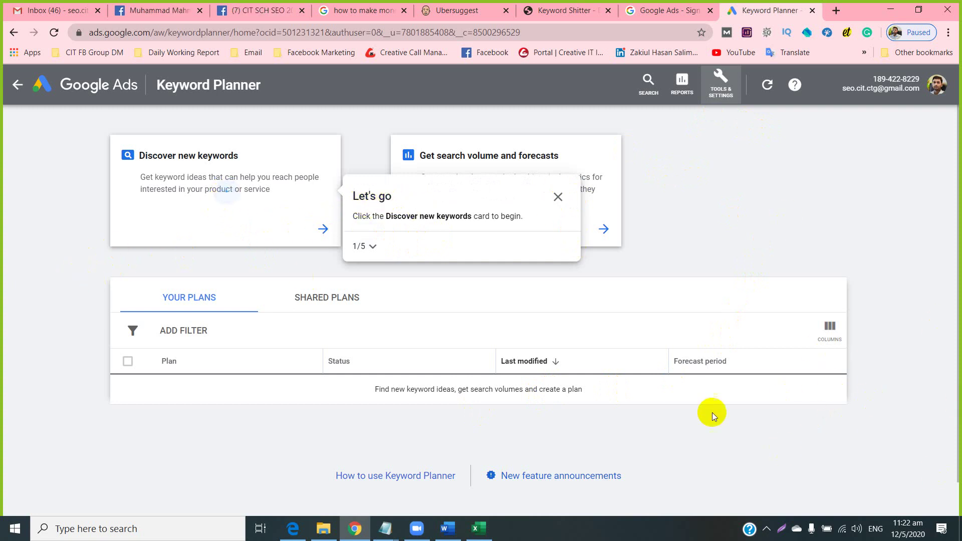
pyautogui.click(556, 199)
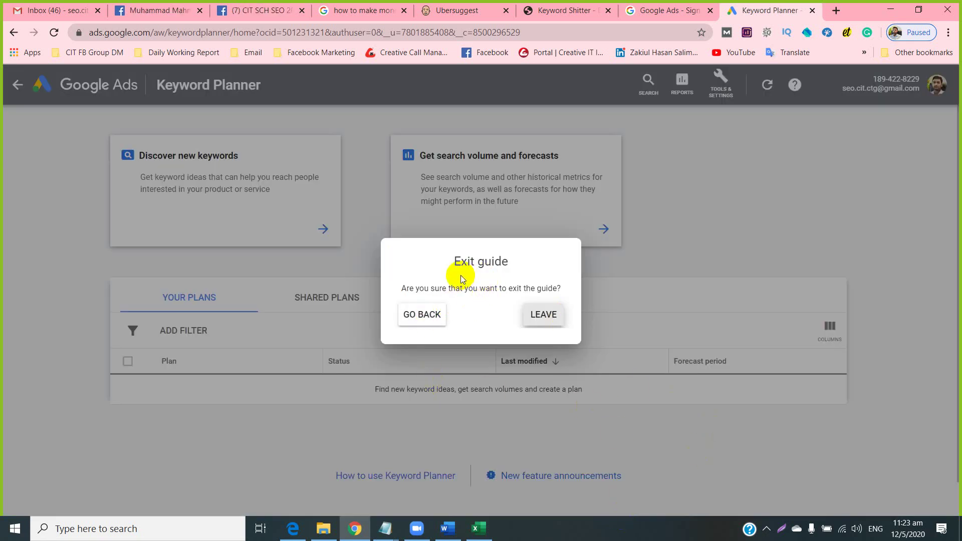
pyautogui.click(449, 326)
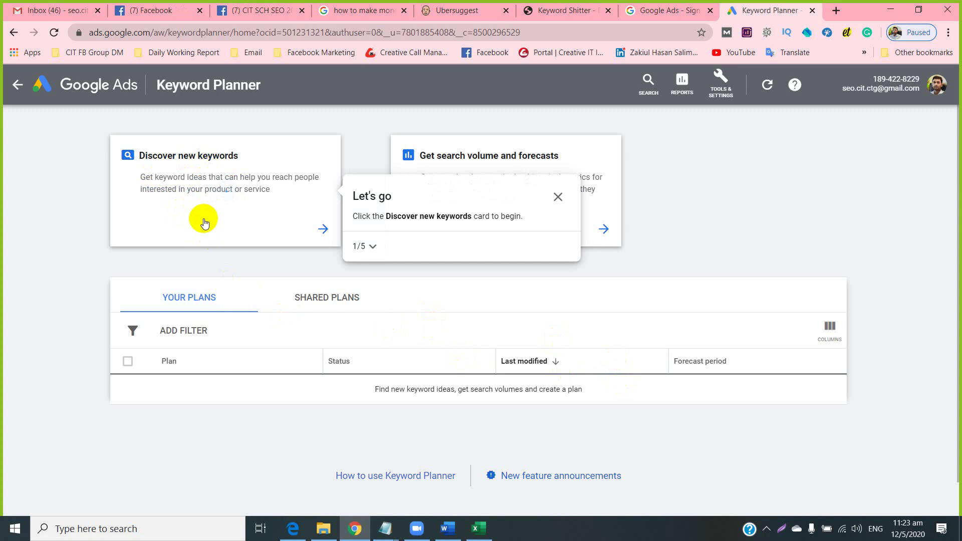
pyautogui.click(183, 179)
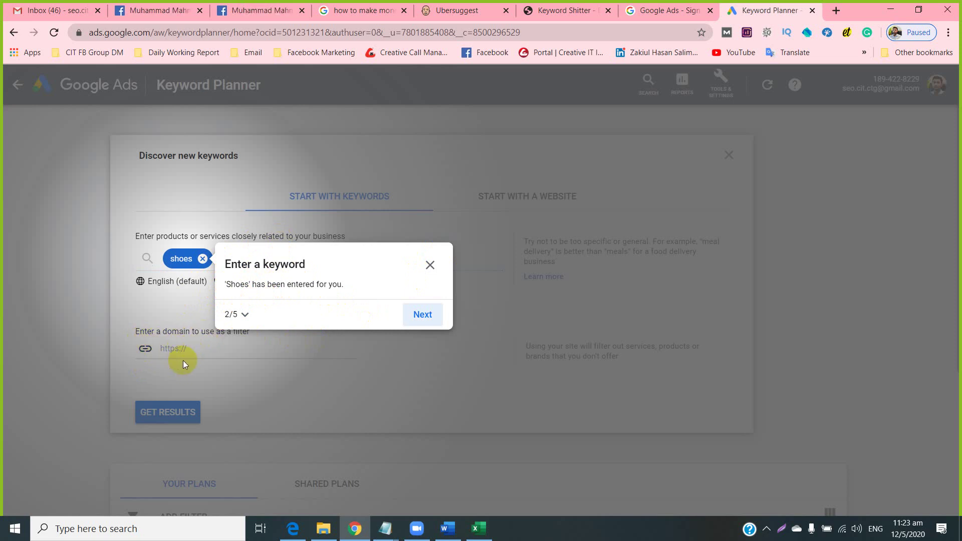
# Get keyword ideas for 'shoes' from the Discover new keywords form.
pyautogui.click(411, 316)
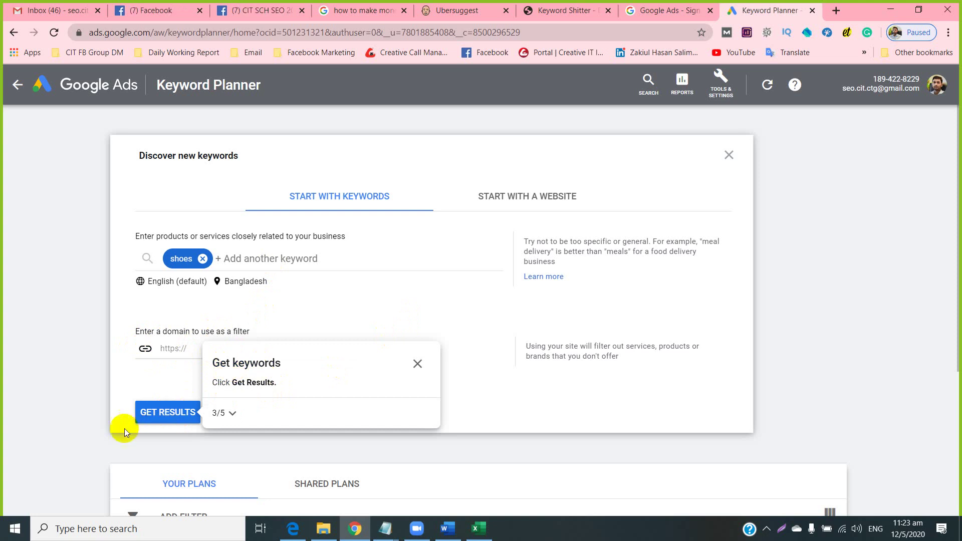
pyautogui.click(146, 421)
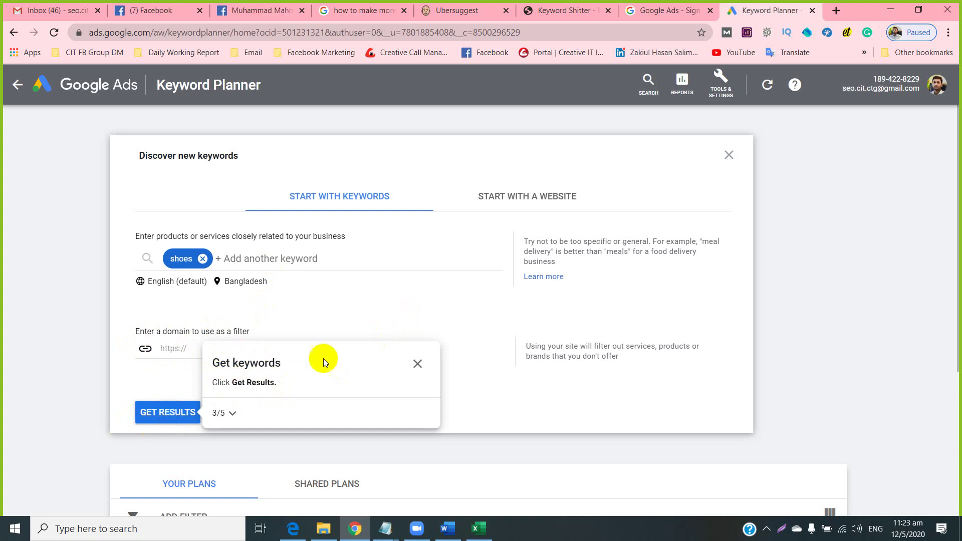
pyautogui.click(161, 413)
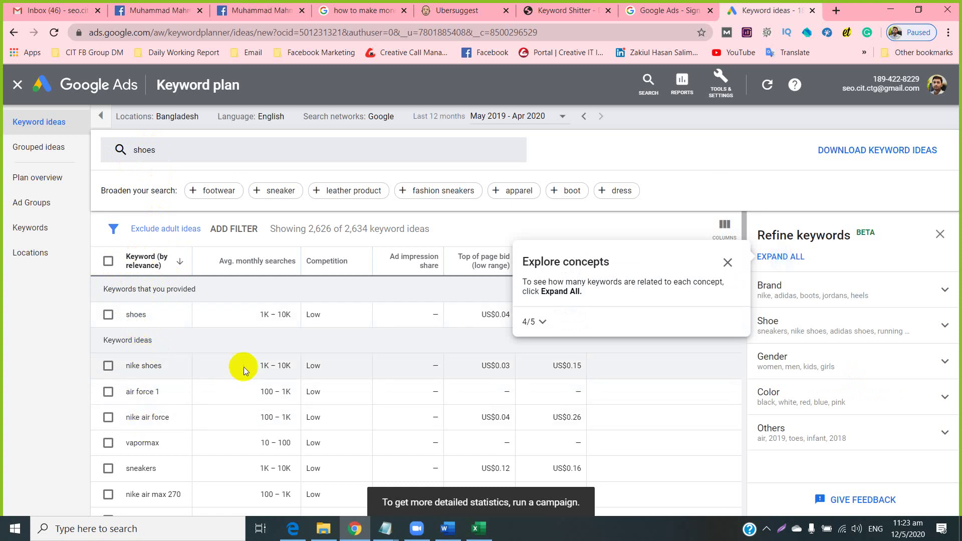
# Stay in the guided tour and expand all Refine keywords concept groups.
pyautogui.moveTo(245, 265)
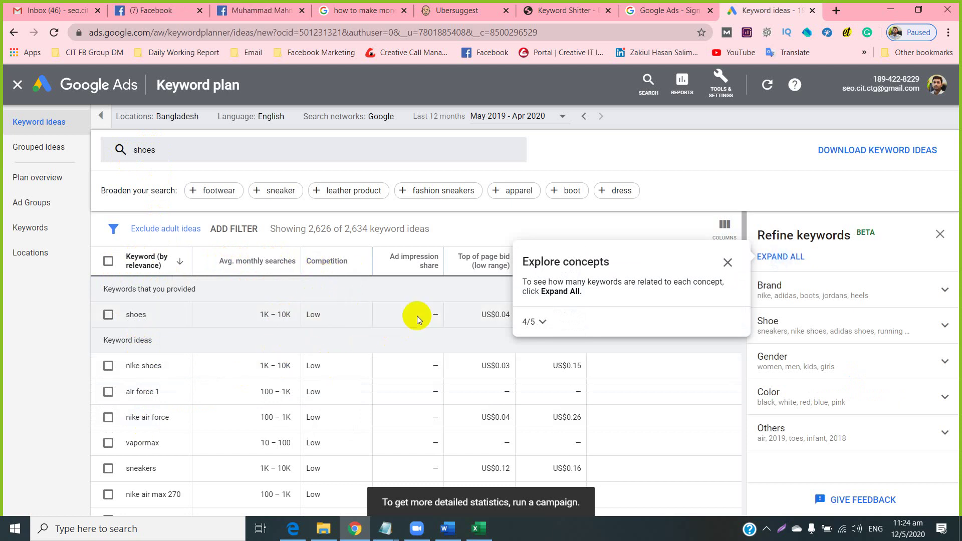
pyautogui.moveTo(471, 269)
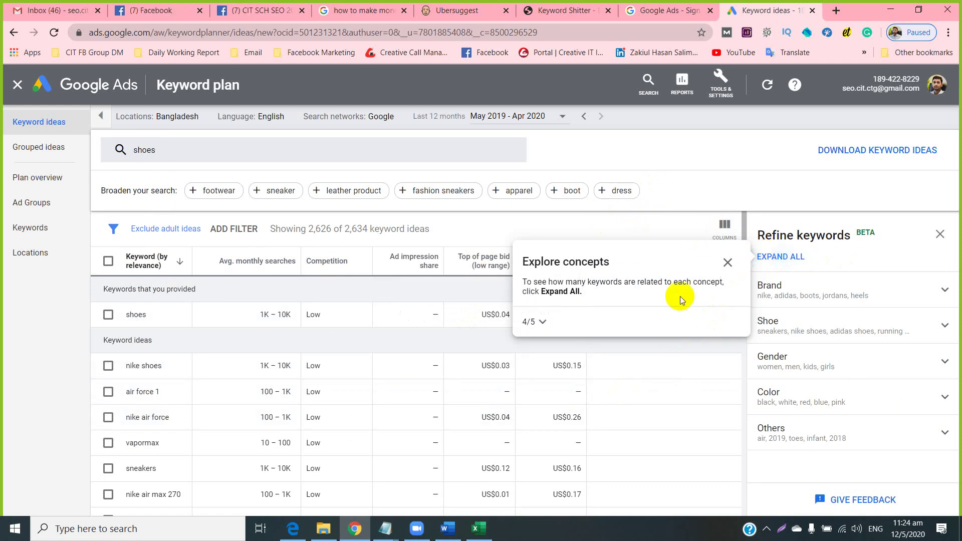
pyautogui.click(727, 264)
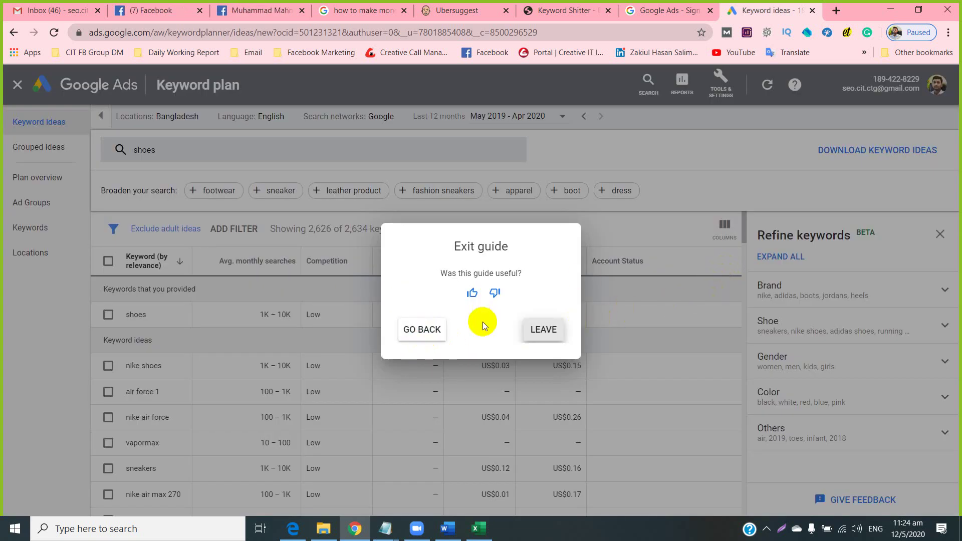
pyautogui.click(432, 329)
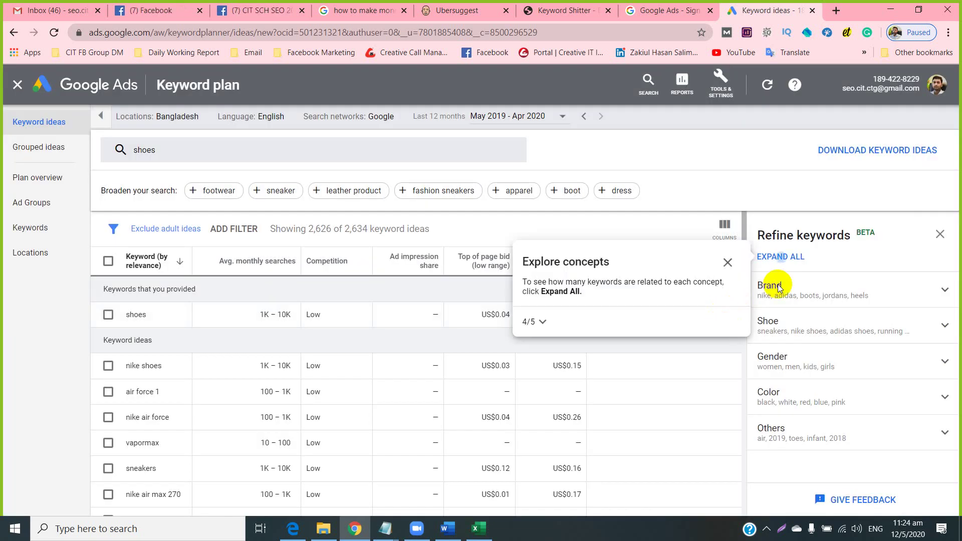
pyautogui.click(779, 257)
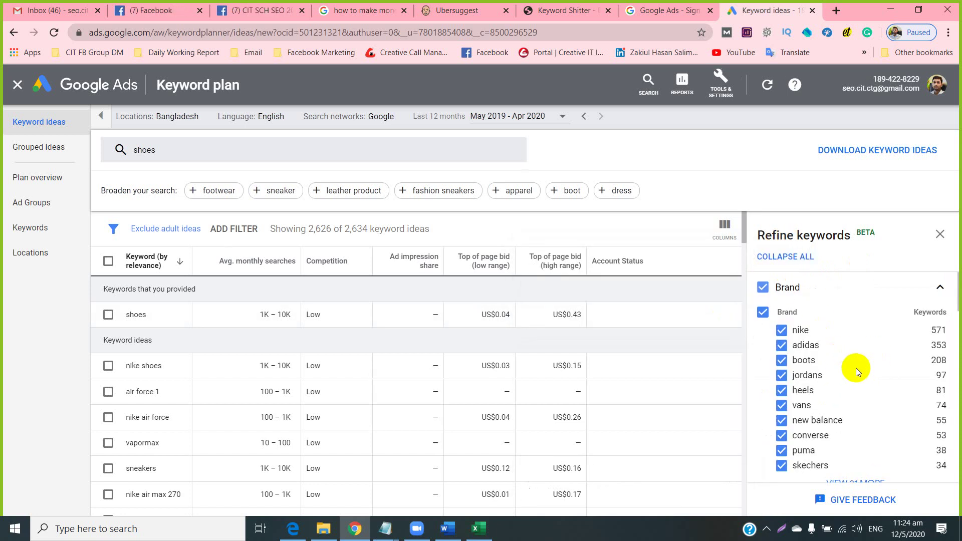
pyautogui.scroll(-10, 851, 376)
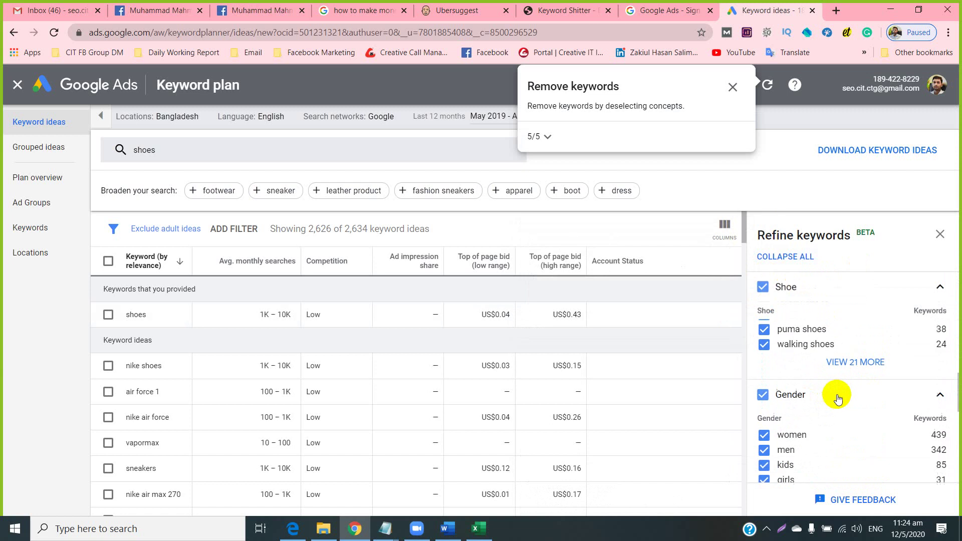
pyautogui.scroll(-10, 832, 401)
pyautogui.scroll(4, 821, 420)
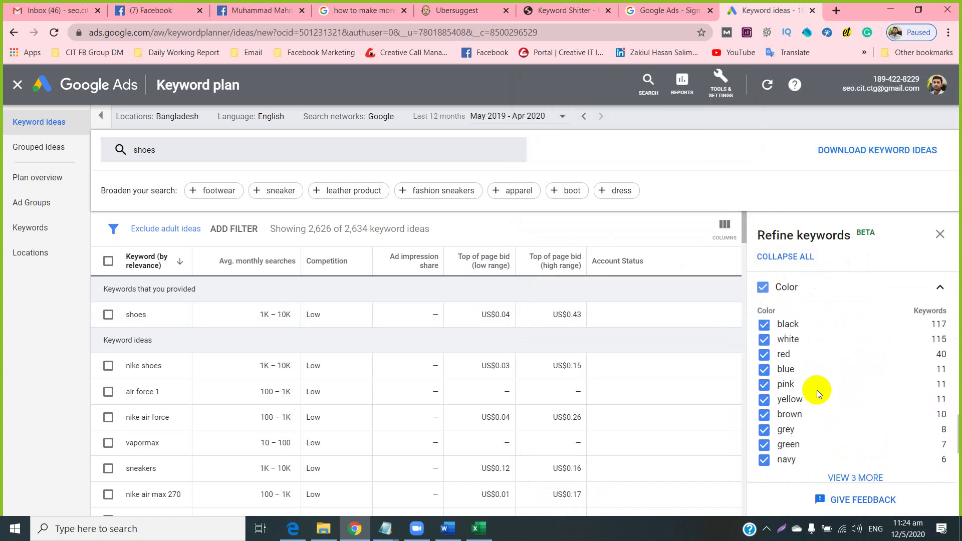
pyautogui.scroll(3, 816, 389)
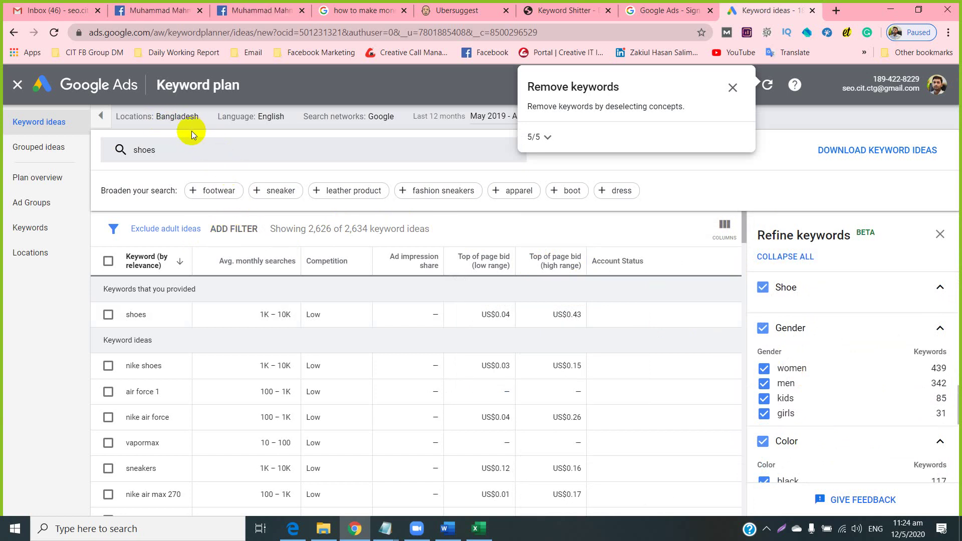
# Sign out of Google Ads and pick the first saved account to sign in.
pyautogui.click(932, 102)
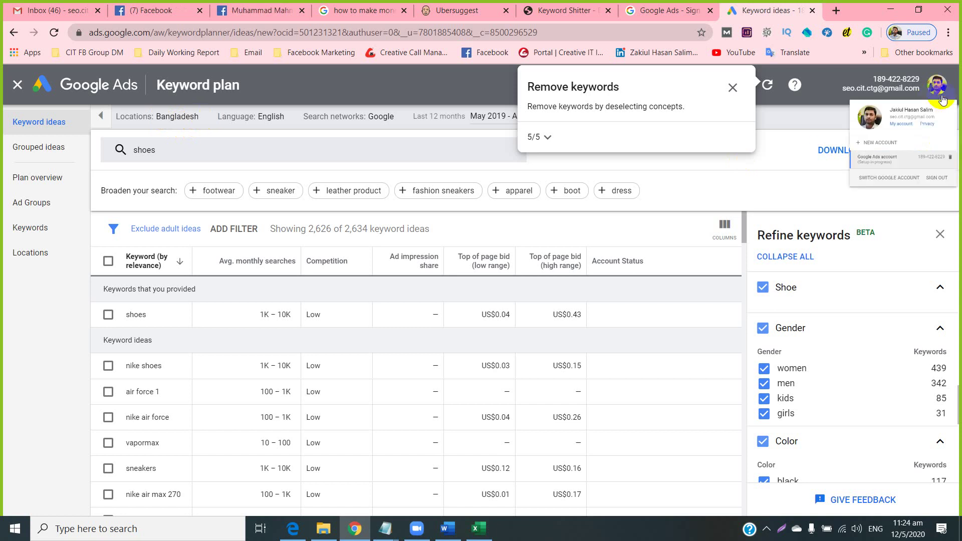
pyautogui.click(909, 246)
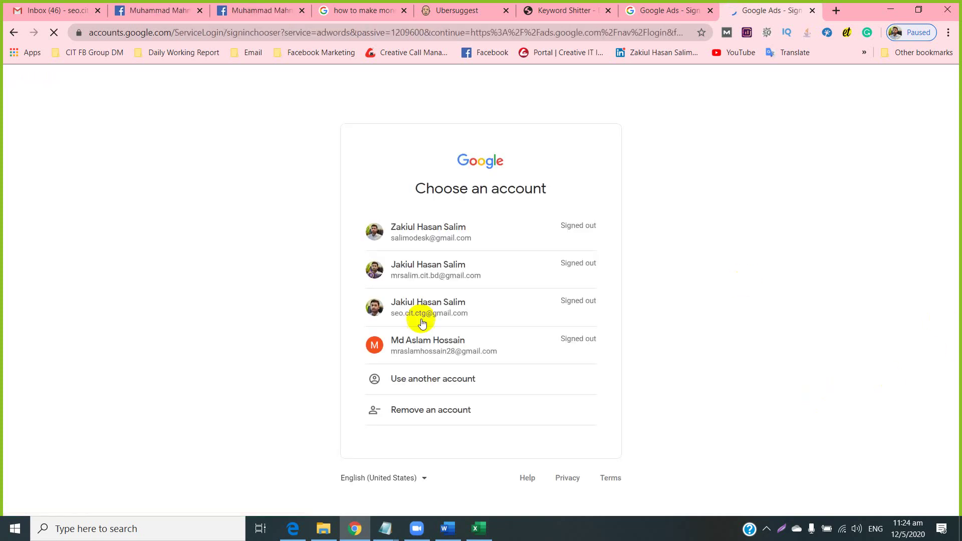
pyautogui.click(438, 243)
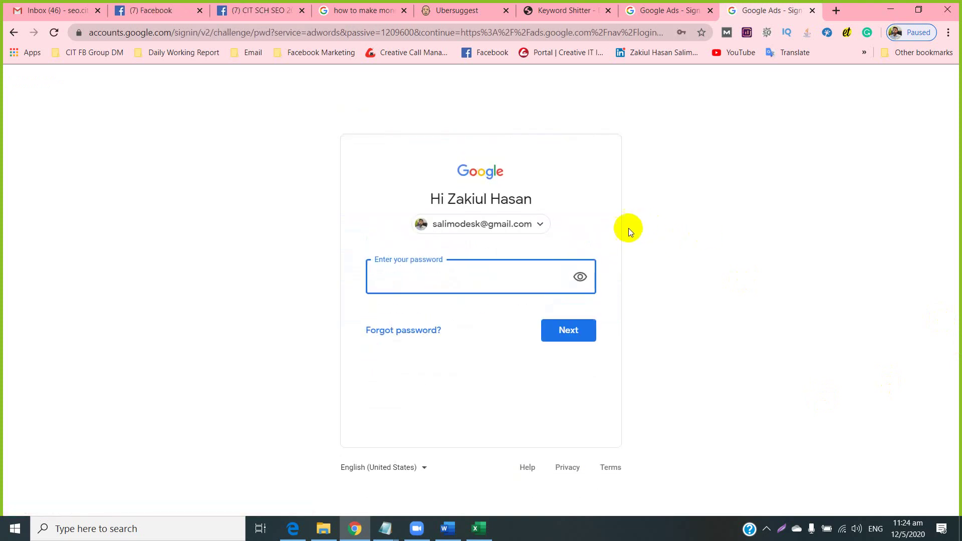
pyautogui.click(428, 280)
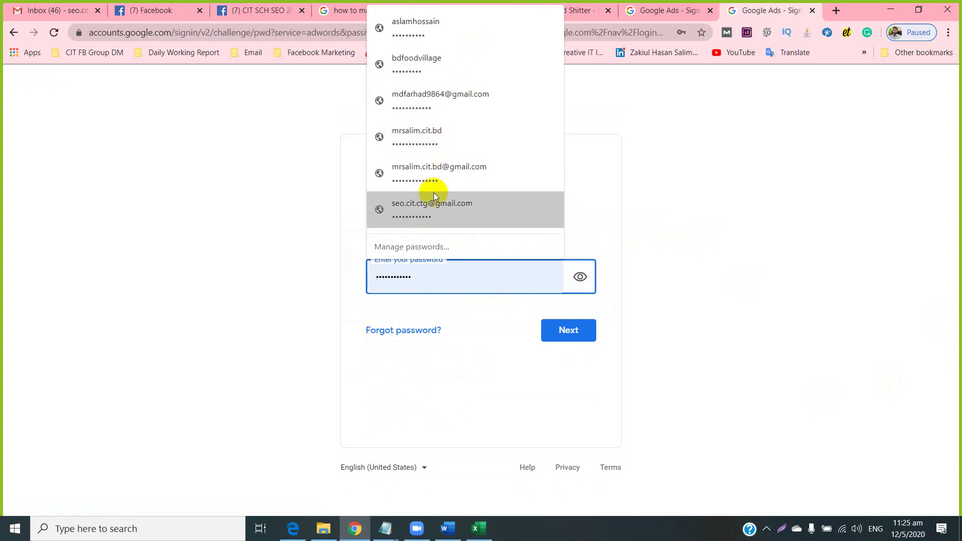
pyautogui.click(716, 200)
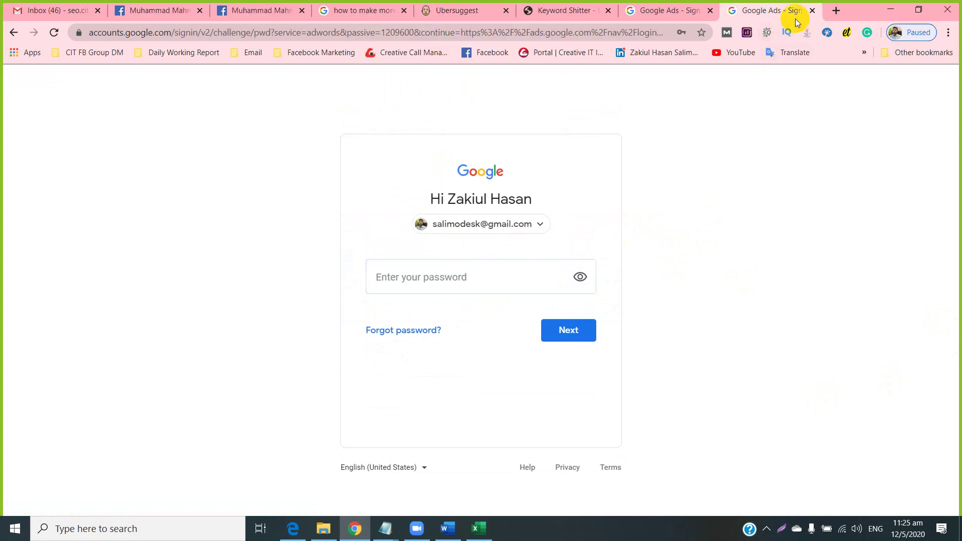
# Close the sign-in tab and open a new tab on Google's start page.
pyautogui.click(811, 10)
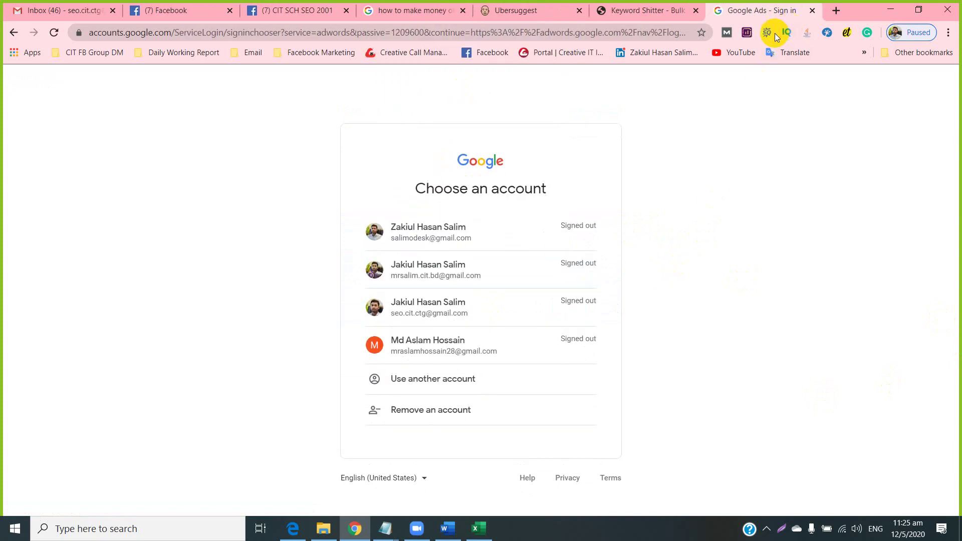
pyautogui.click(835, 10)
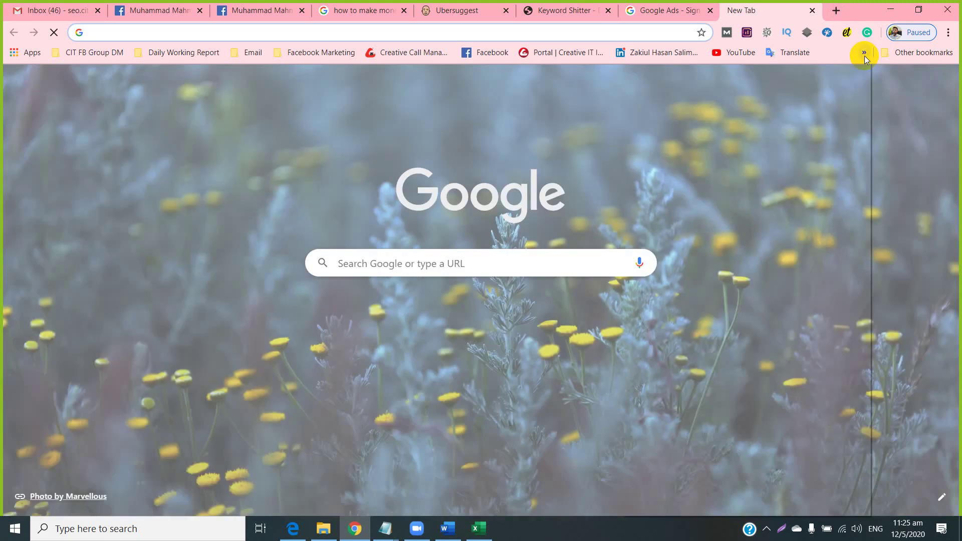
pyautogui.click(864, 52)
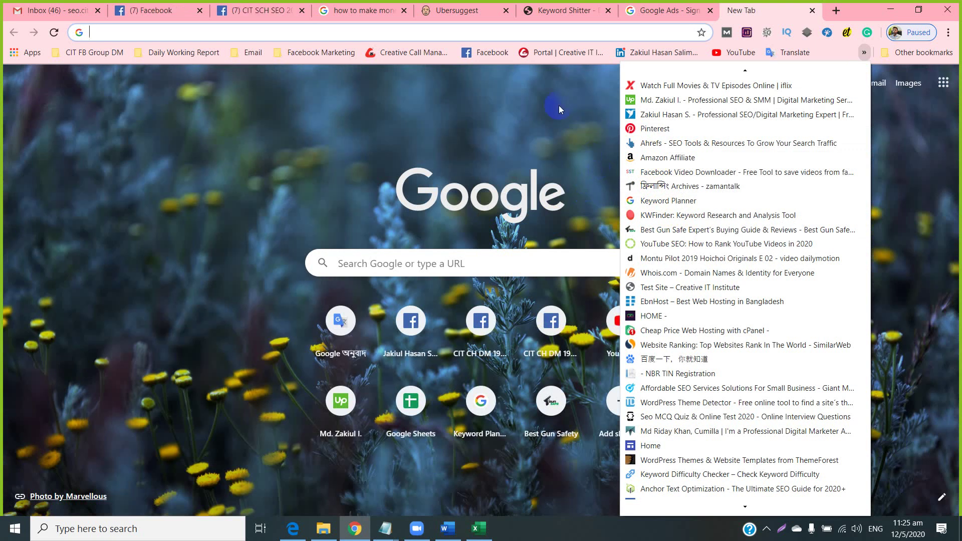
# Search Google for 'keyword planner'.
pyautogui.click(540, 36)
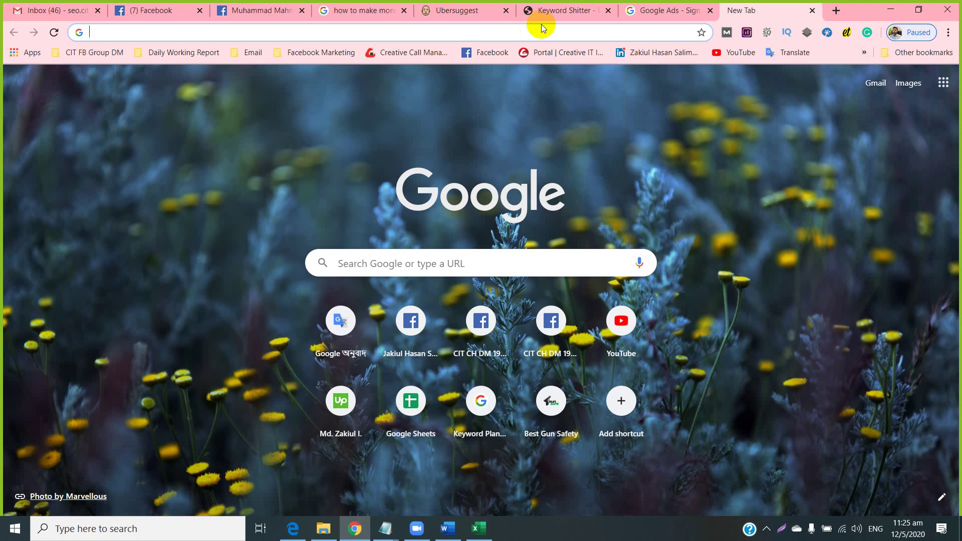
pyautogui.write('key')
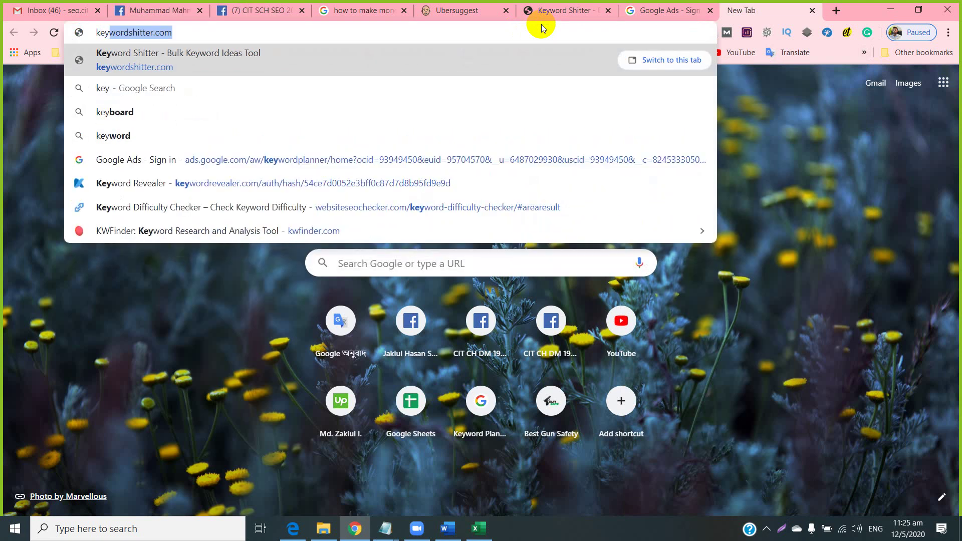
pyautogui.write('word ')
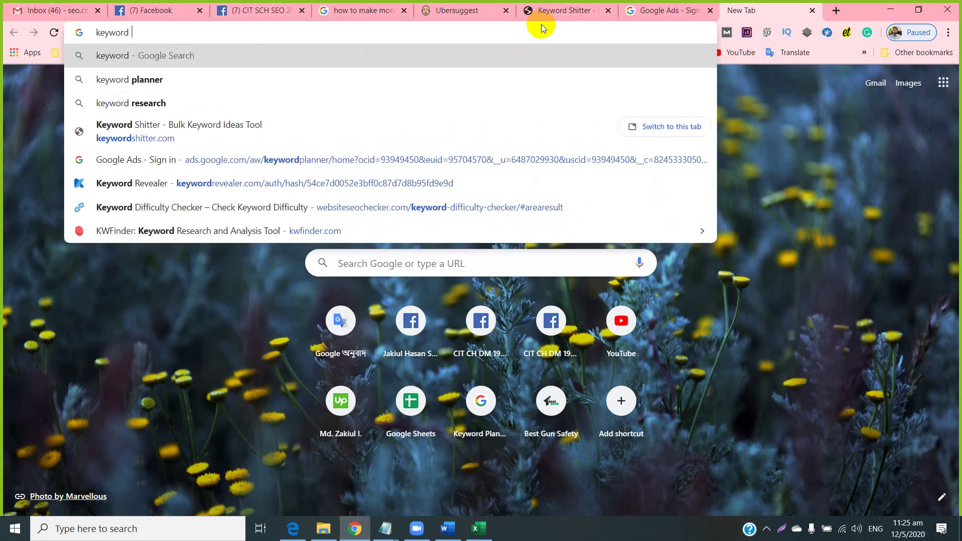
pyautogui.write('p')
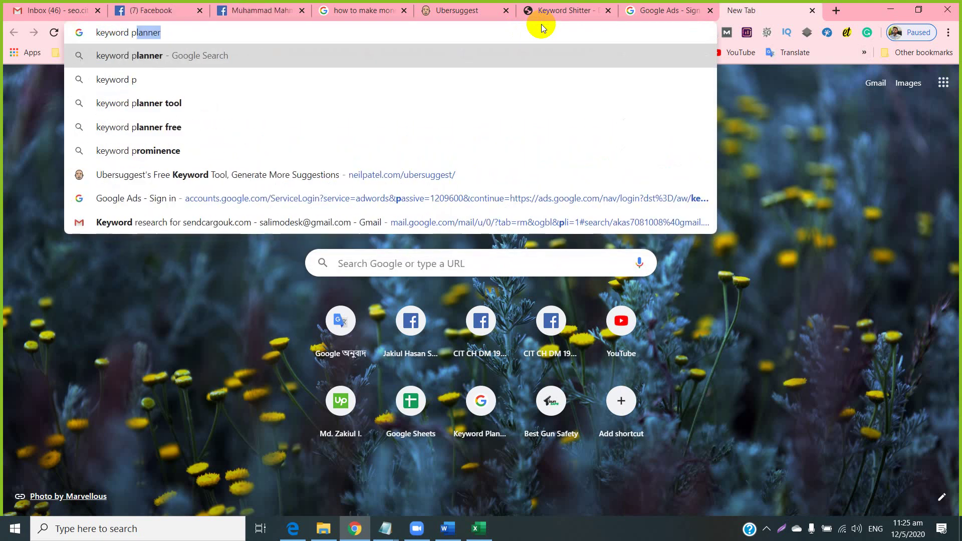
pyautogui.press('Return')
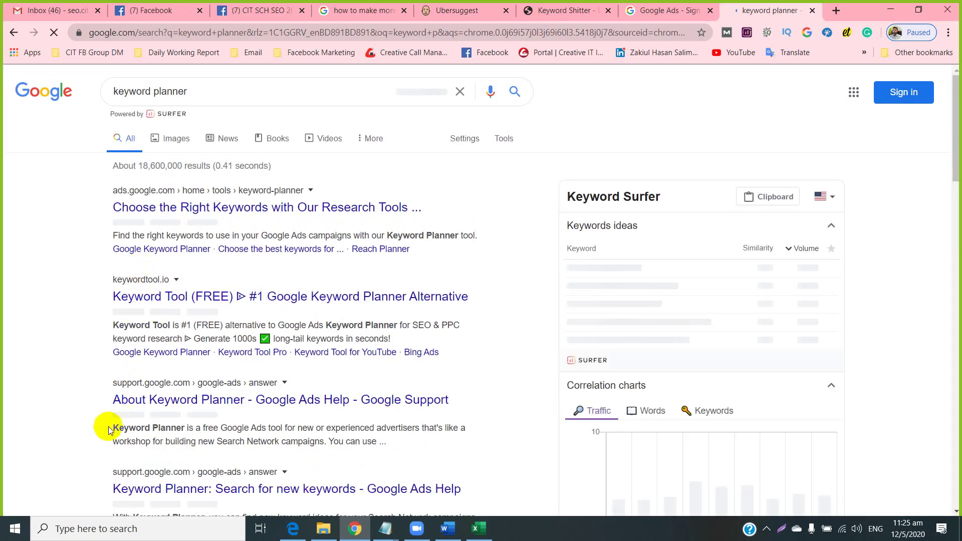
pyautogui.scroll(-3, 82, 406)
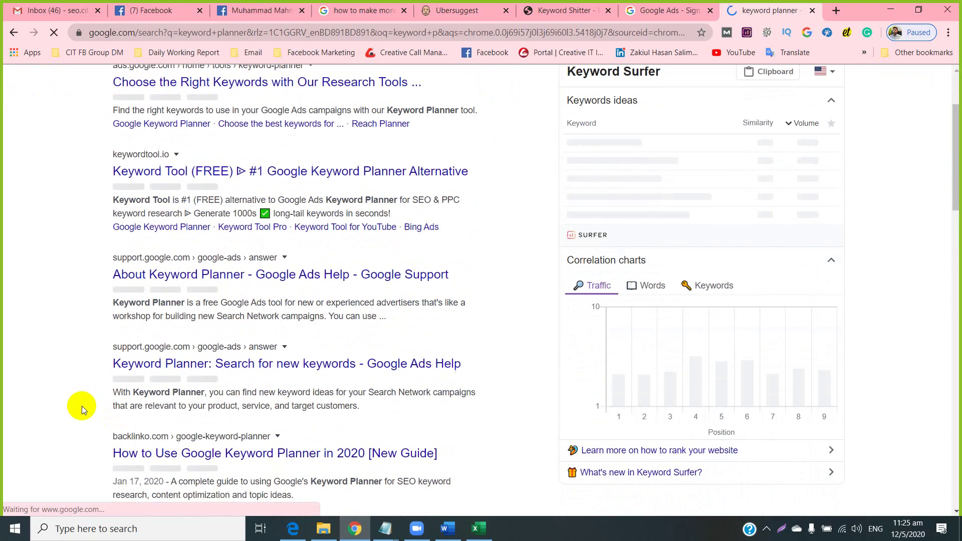
pyautogui.scroll(3, 80, 407)
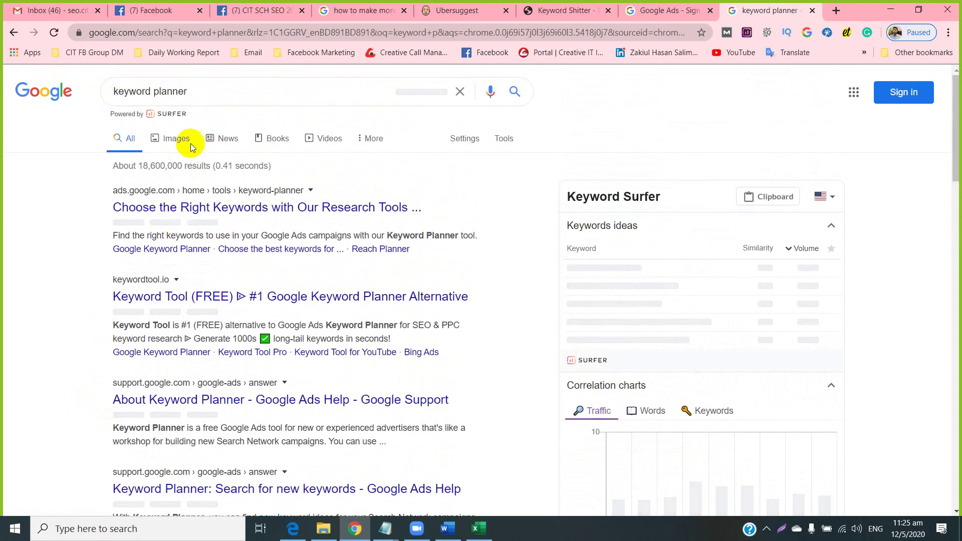
# Refine the search to 'google keyword planner' and browse the Google, ahrefs and backlinko guides.
pyautogui.click(117, 103)
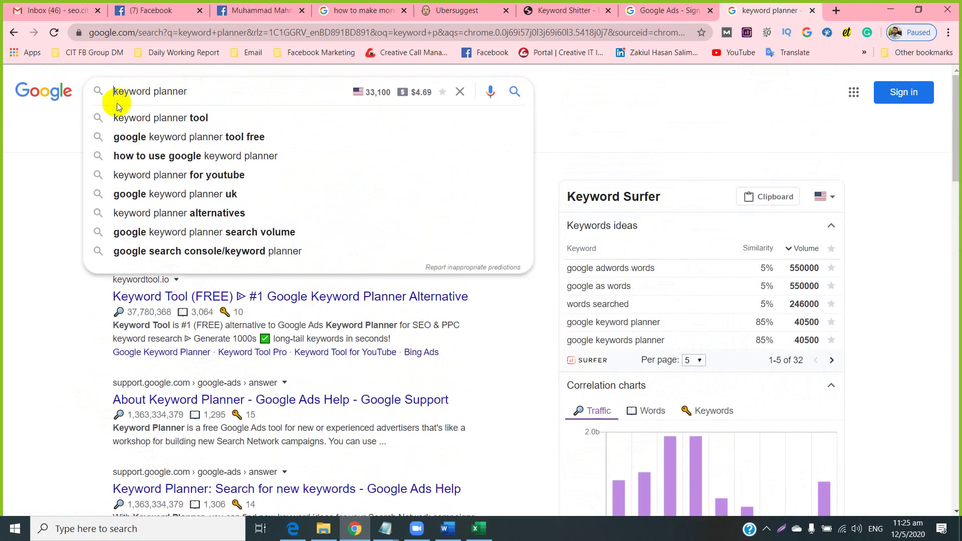
pyautogui.write('googl')
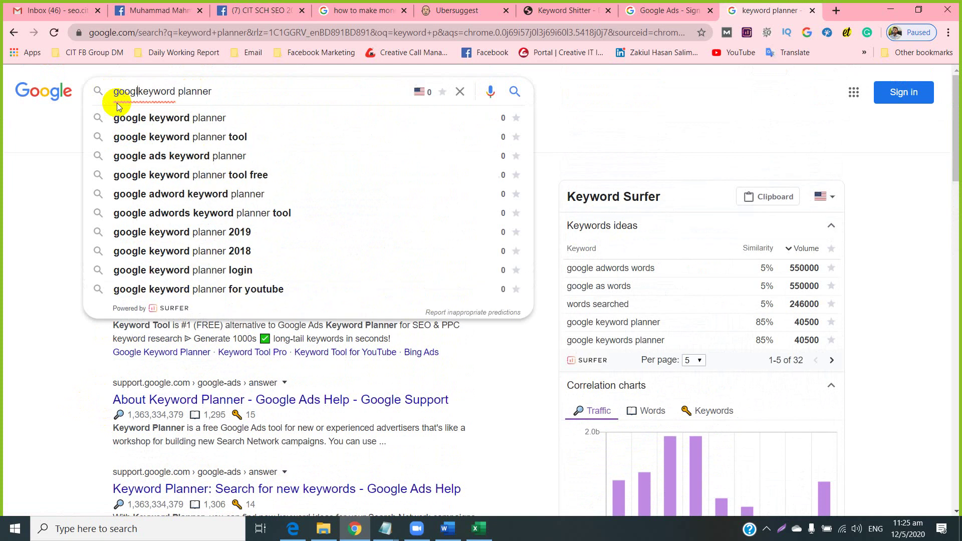
pyautogui.write('e')
pyautogui.press('Return')
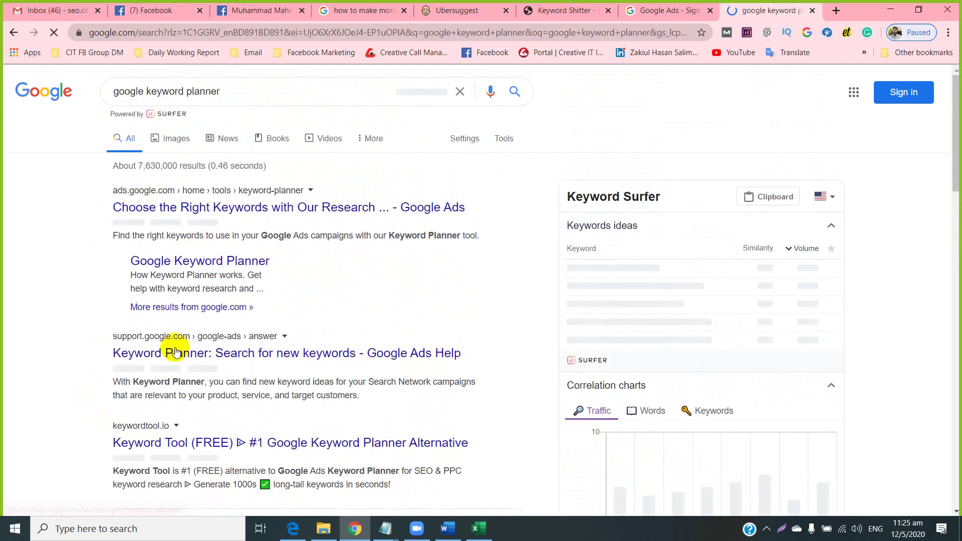
pyautogui.scroll(-7, 180, 346)
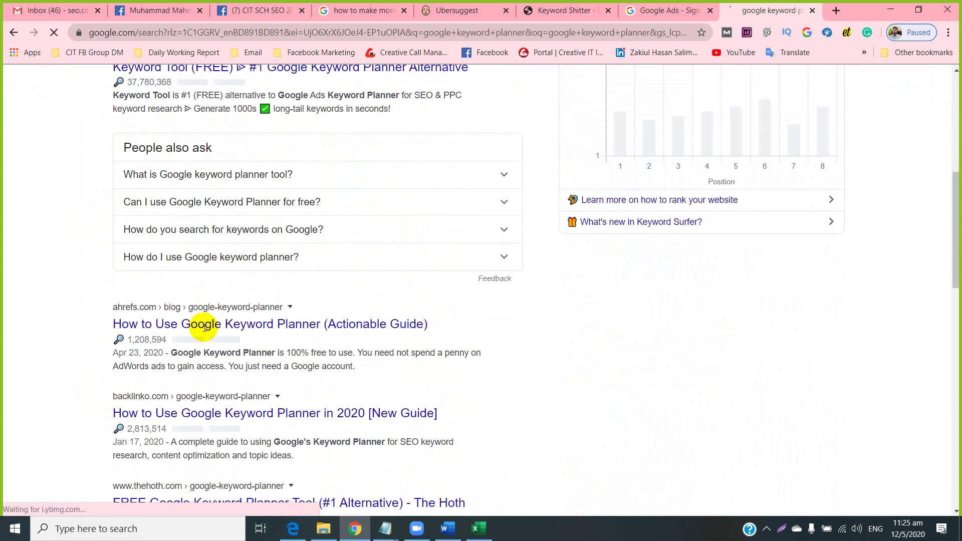
pyautogui.scroll(-4, 205, 326)
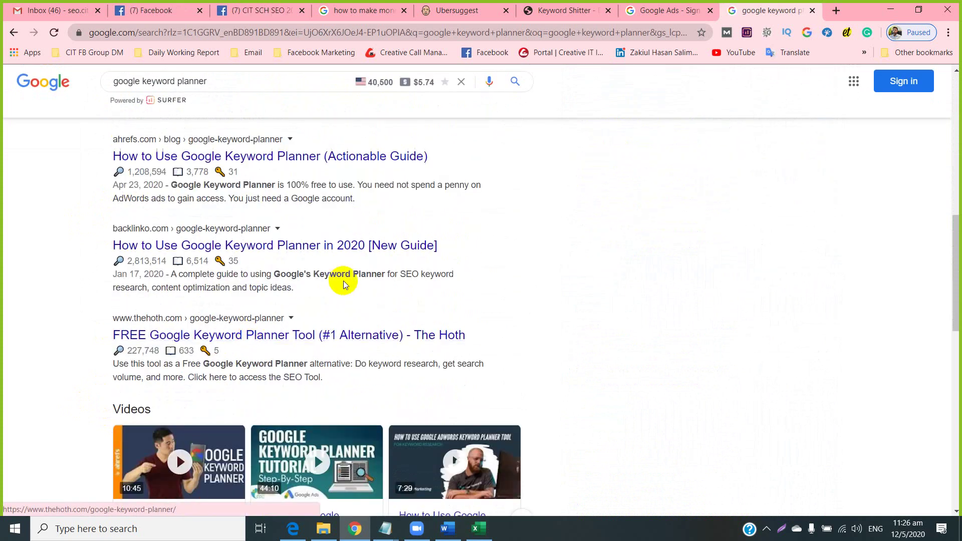
pyautogui.scroll(6, 506, 223)
# Sign back into Google Ads with the account password, postpone the phone reminder, and close the search tab.
pyautogui.click(648, 15)
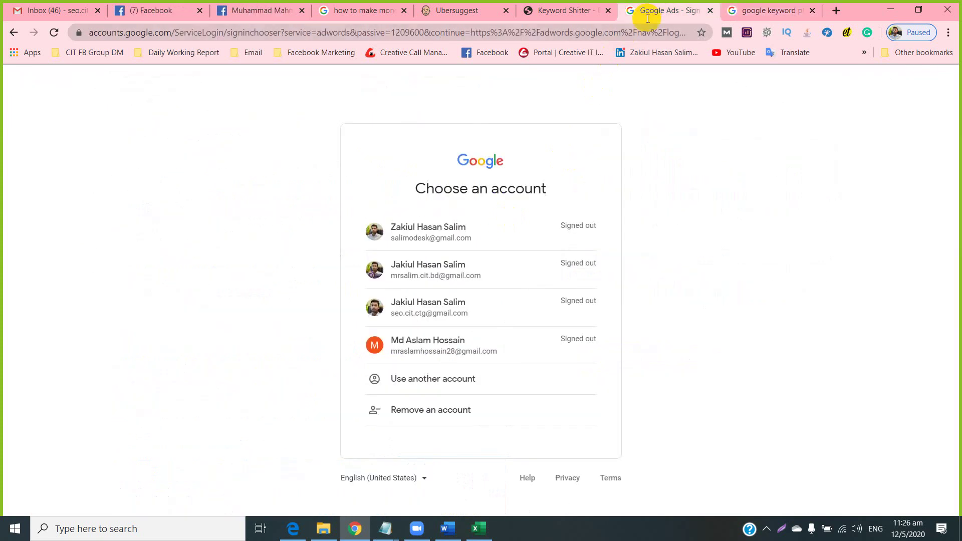
pyautogui.click(414, 236)
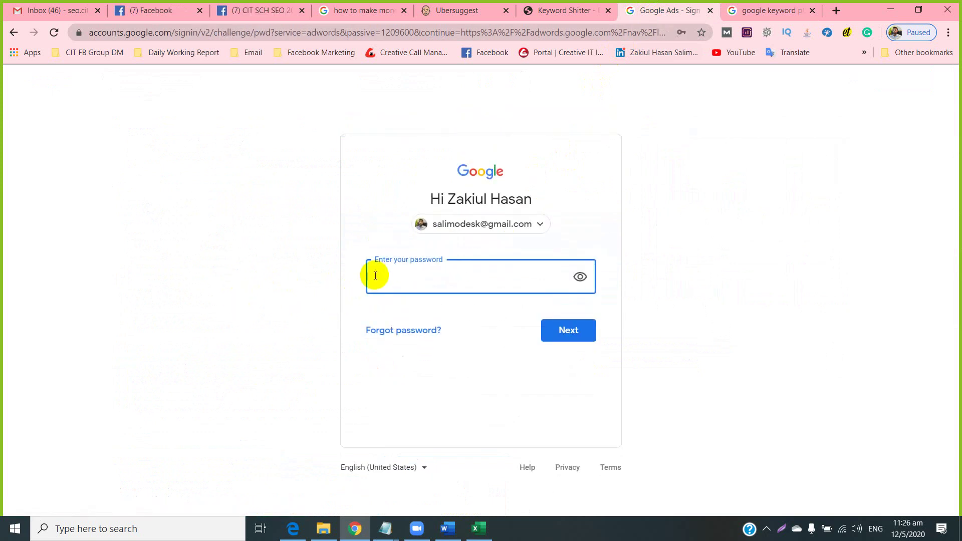
pyautogui.click(370, 275)
pyautogui.write('•••••')
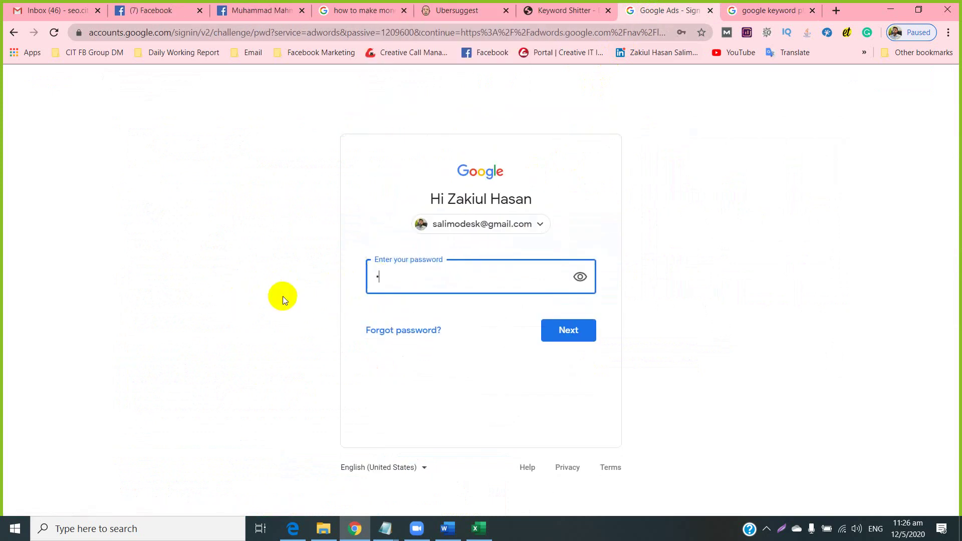
pyautogui.write('••')
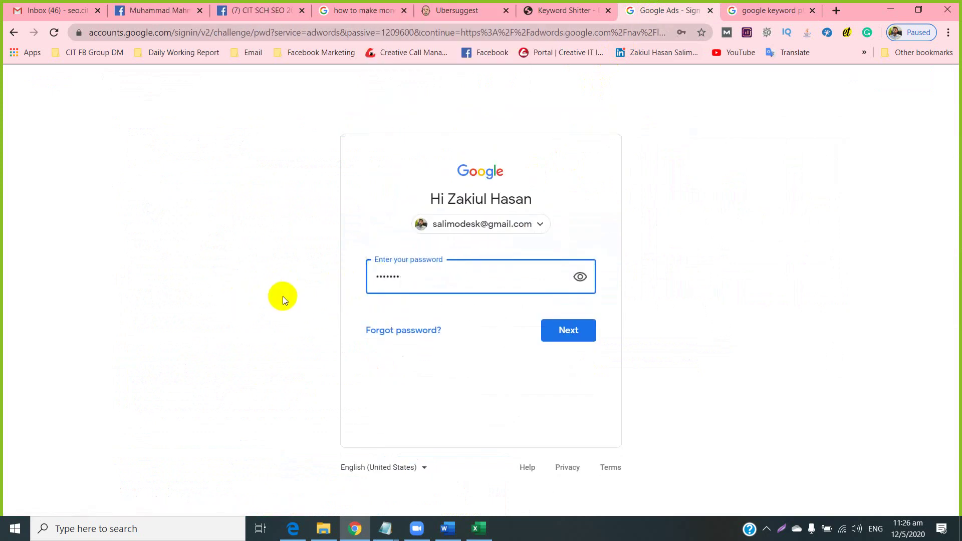
pyautogui.write('••')
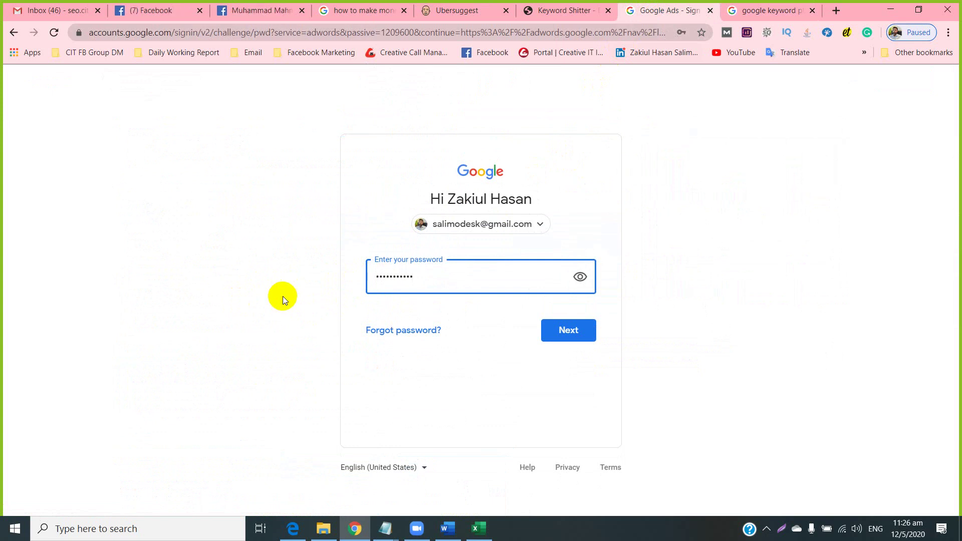
pyautogui.press('Return')
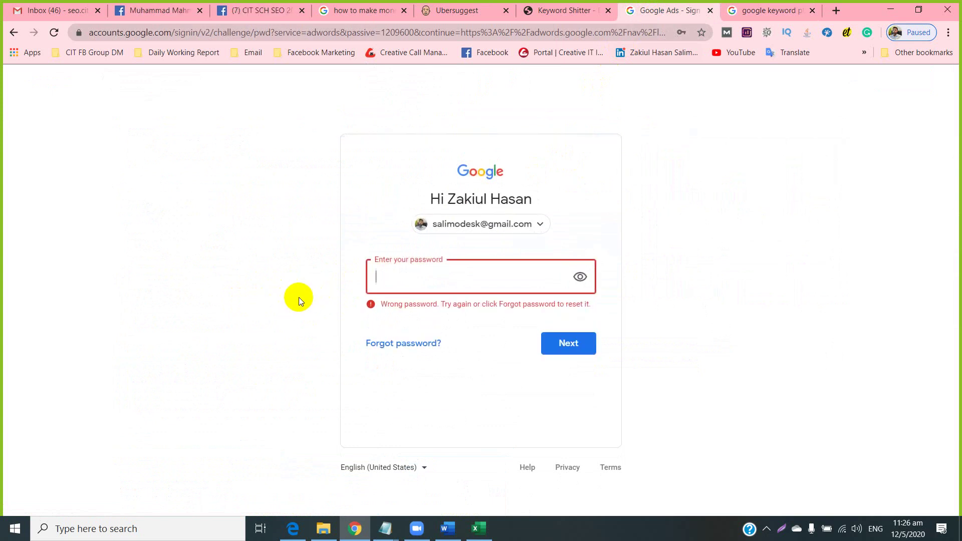
pyautogui.write('•••••••')
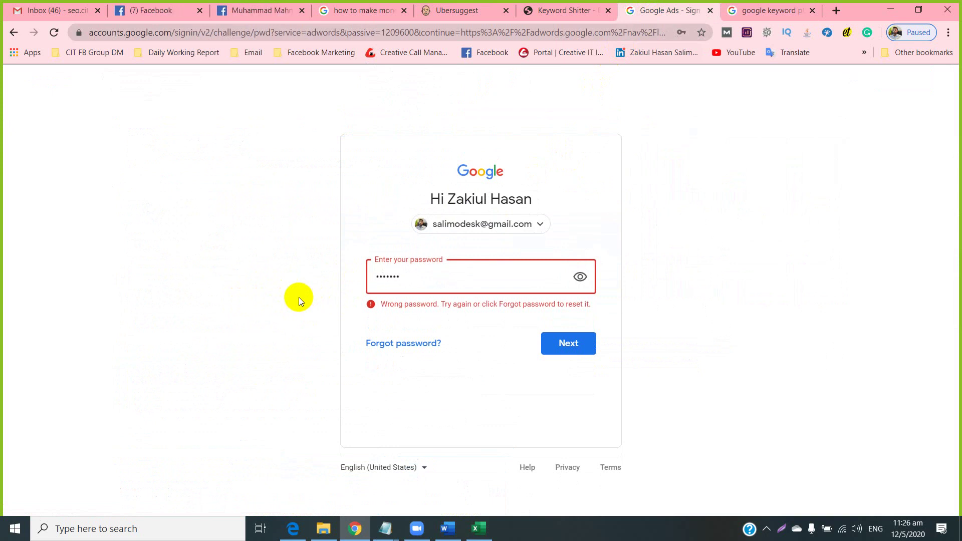
pyautogui.write('•••••')
pyautogui.press('Return')
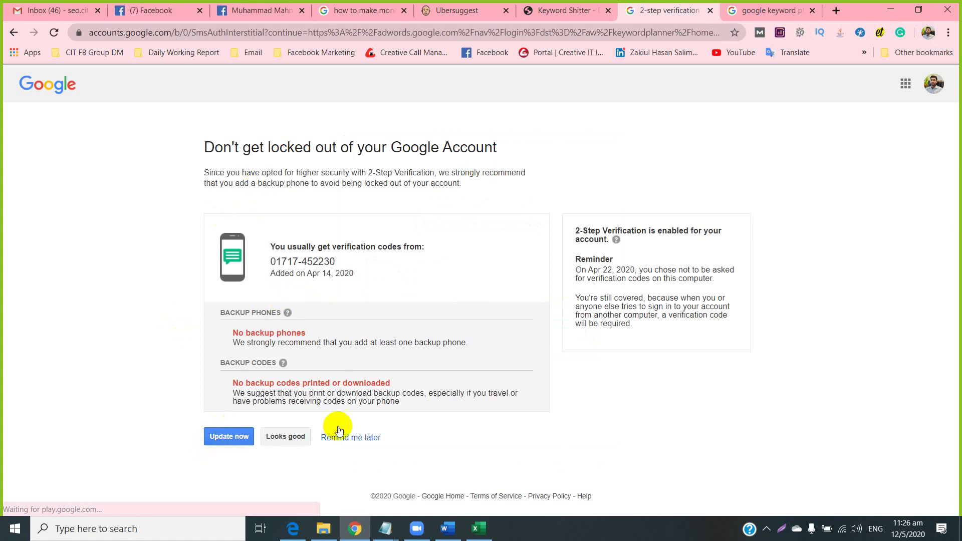
pyautogui.click(358, 441)
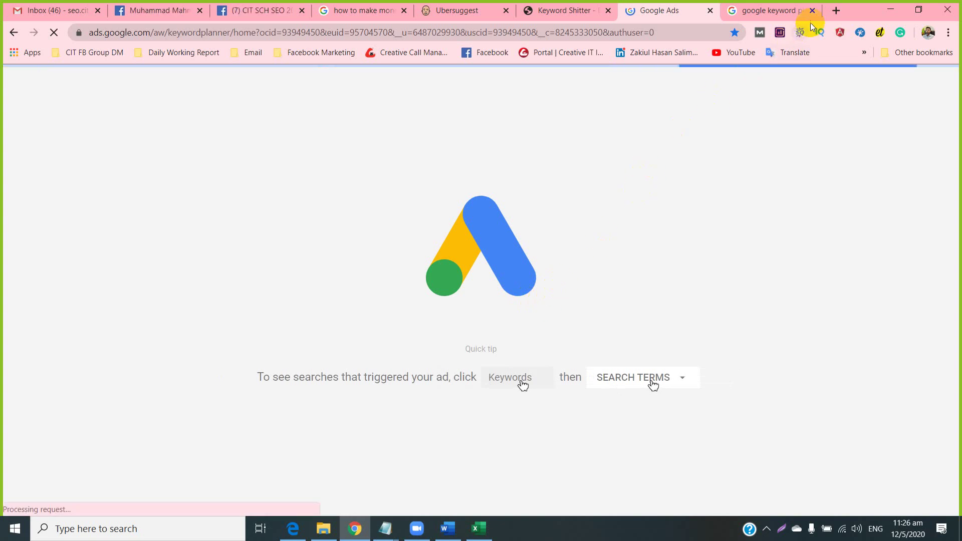
pyautogui.click(812, 11)
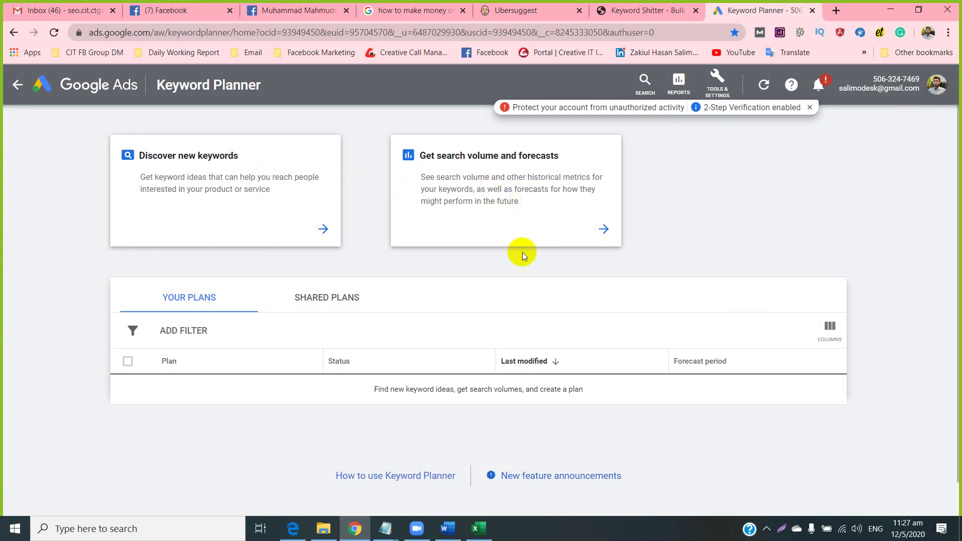
# Copy 'how to make money online' from the search tab into Discover new keywords and get results.
pyautogui.click(209, 192)
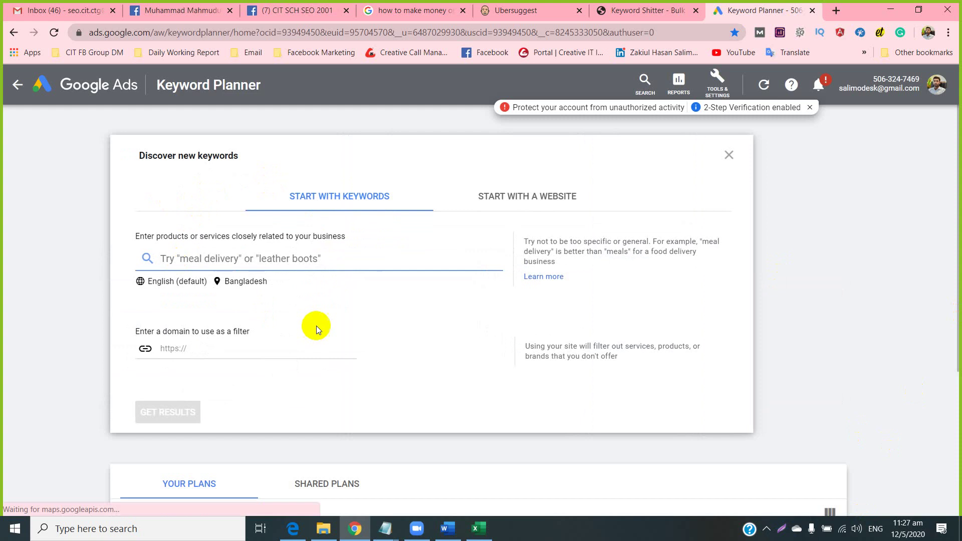
pyautogui.click(430, 11)
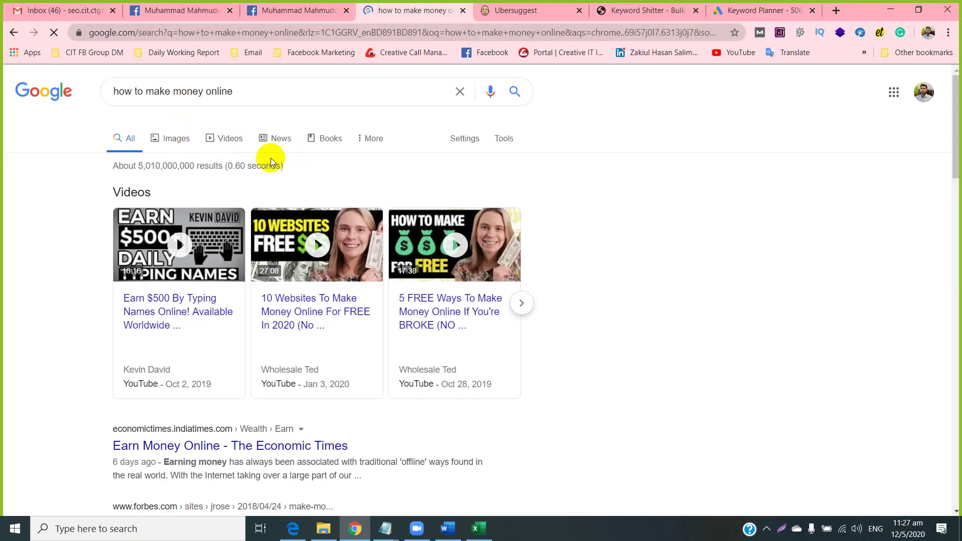
pyautogui.moveTo(247, 91); pyautogui.dragTo(90, 114)
pyautogui.rightClick(134, 96)
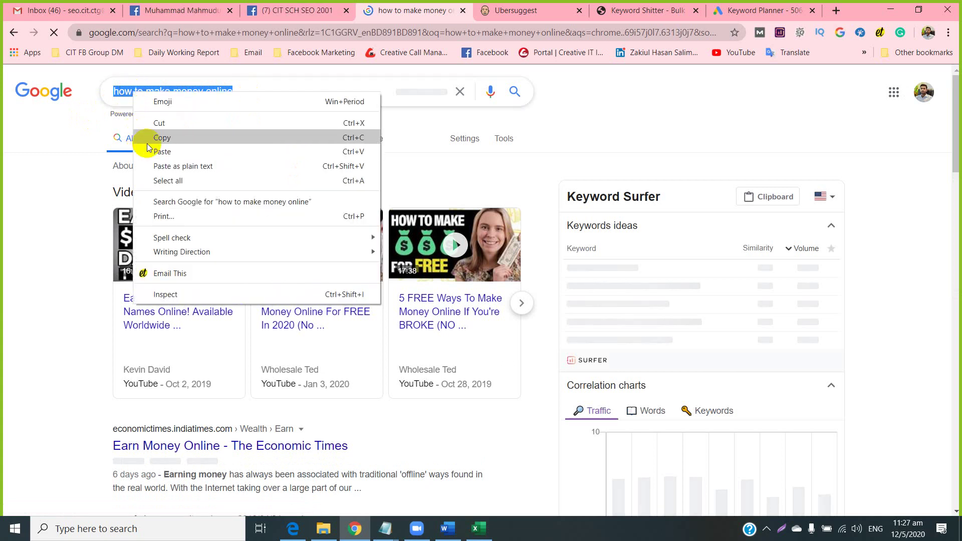
pyautogui.click(137, 135)
pyautogui.click(742, 11)
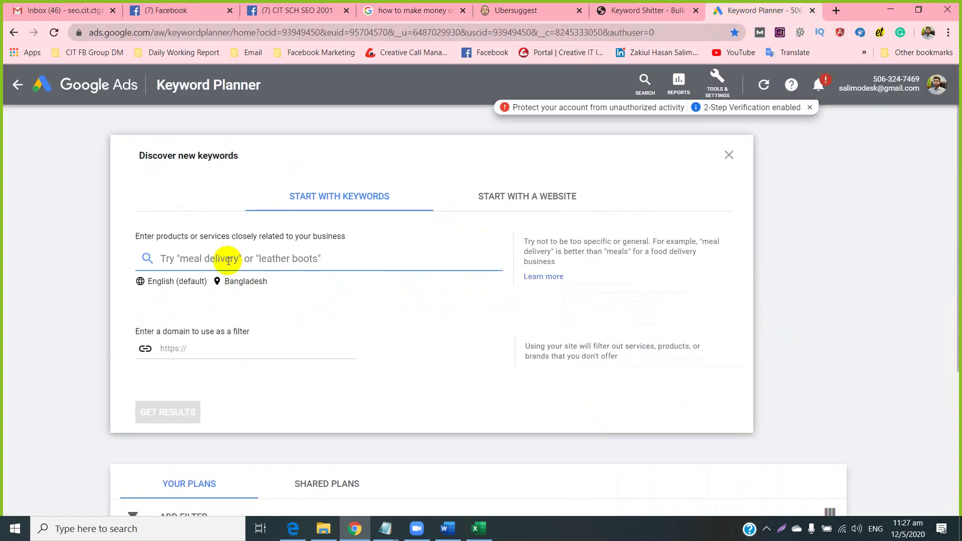
pyautogui.hotkey('ctrl', 'v')
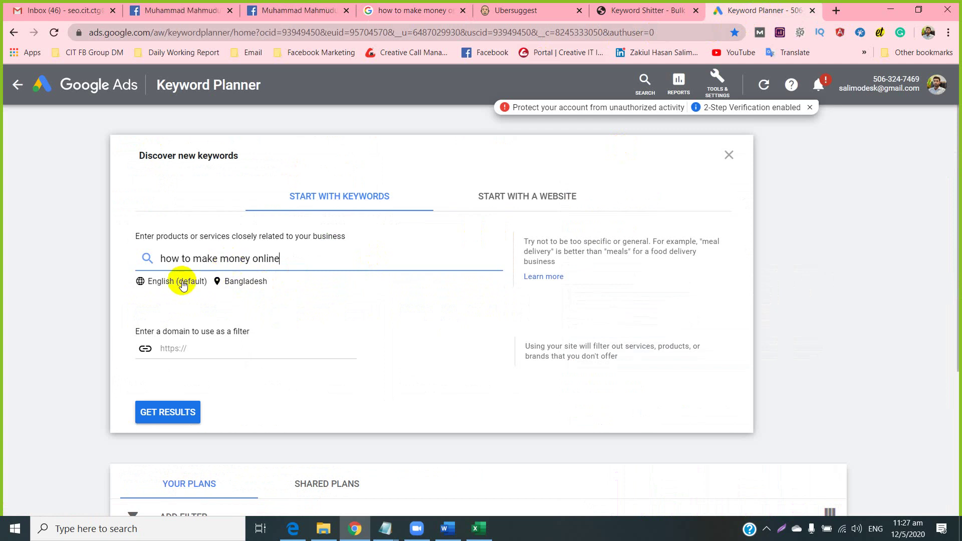
pyautogui.click(163, 413)
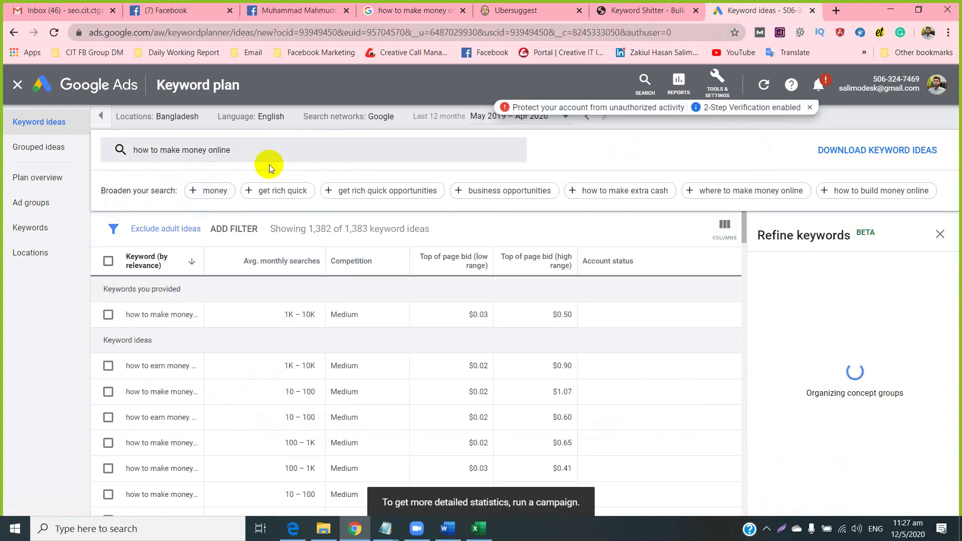
# Close the Refine keywords side panel and dismiss the 2-Step Verification security notice.
pyautogui.click(939, 234)
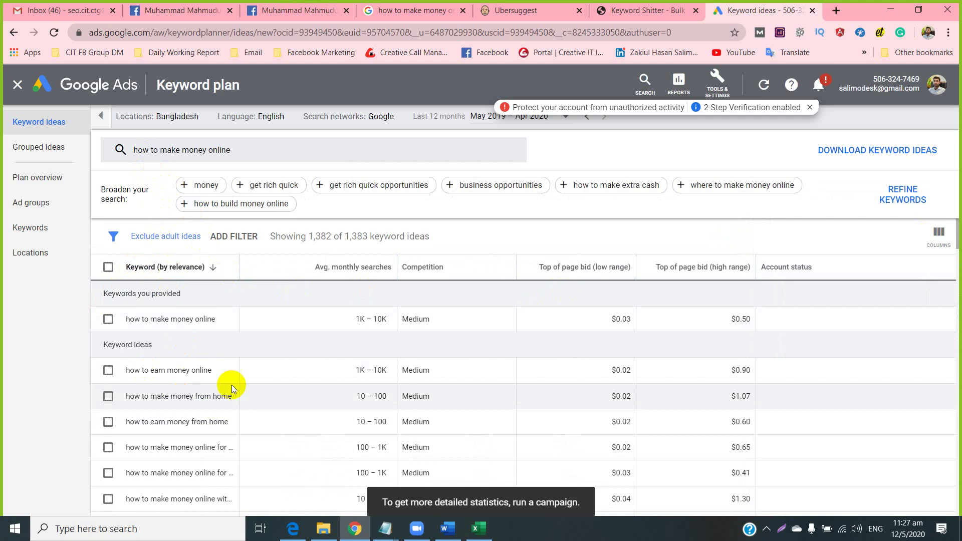
pyautogui.scroll(-3, 312, 403)
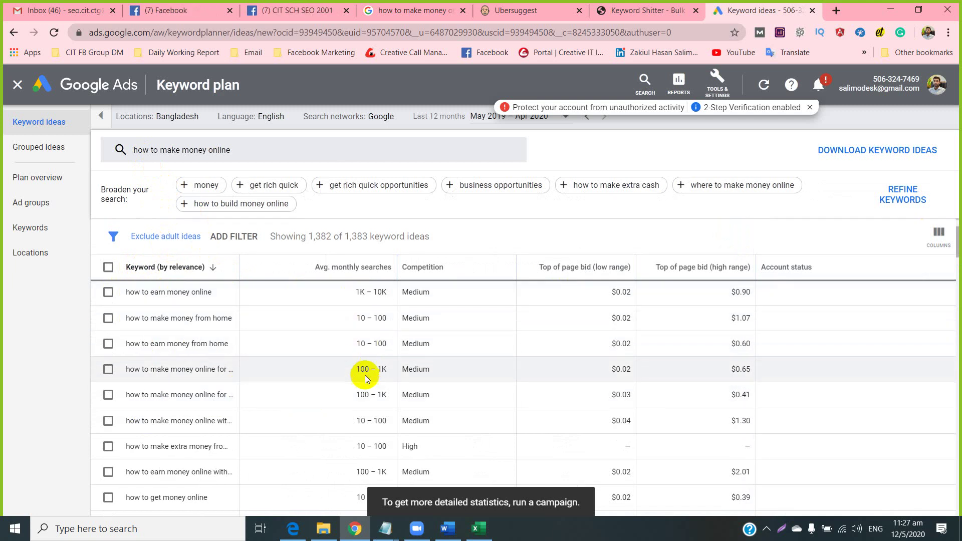
pyautogui.scroll(-5, 365, 391)
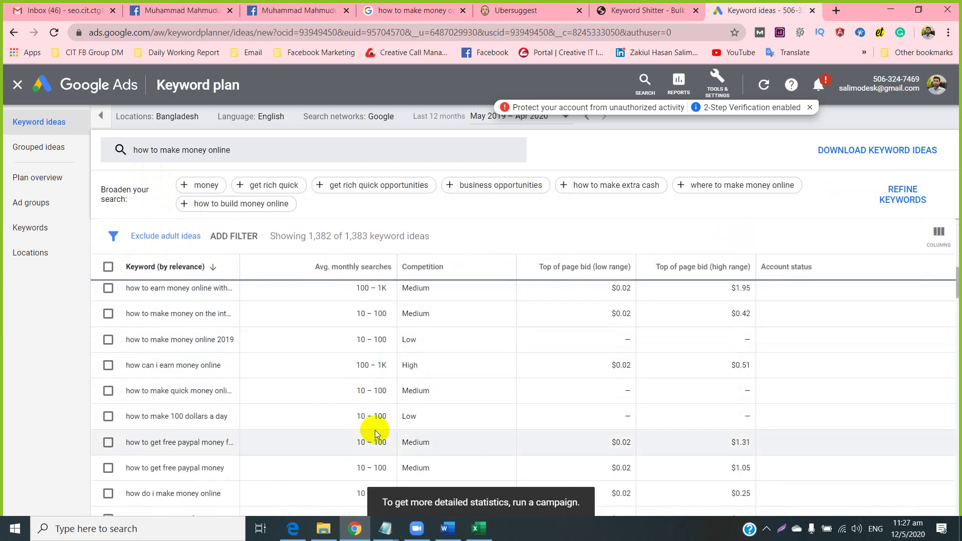
pyautogui.scroll(3, 375, 429)
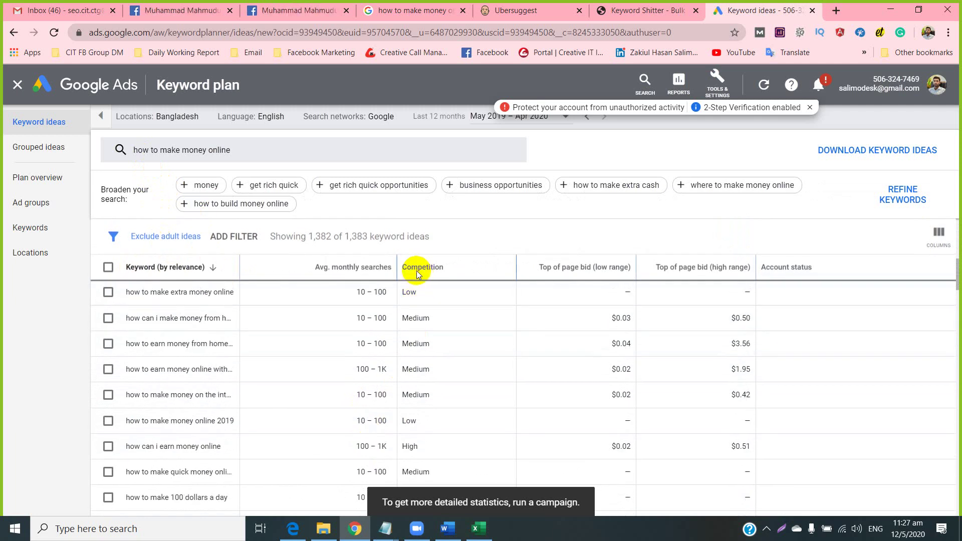
pyautogui.click(809, 108)
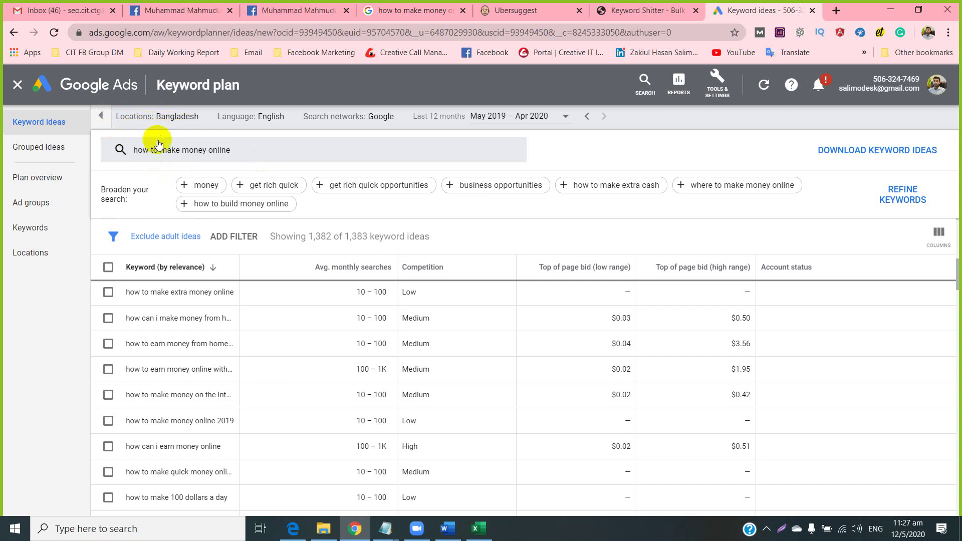
# Remove Bangladesh from Locations and save, so ideas target All locations (1,448 ideas).
pyautogui.click(209, 120)
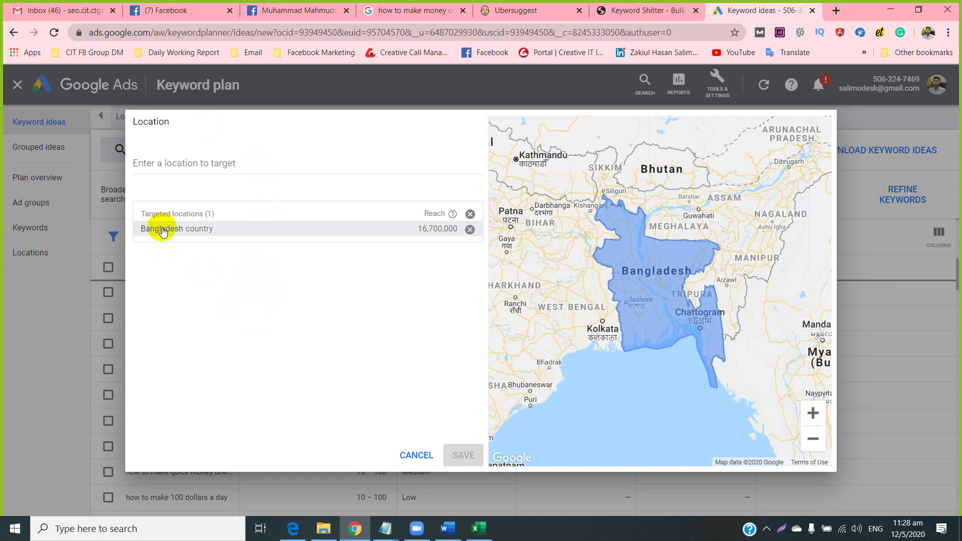
pyautogui.click(469, 230)
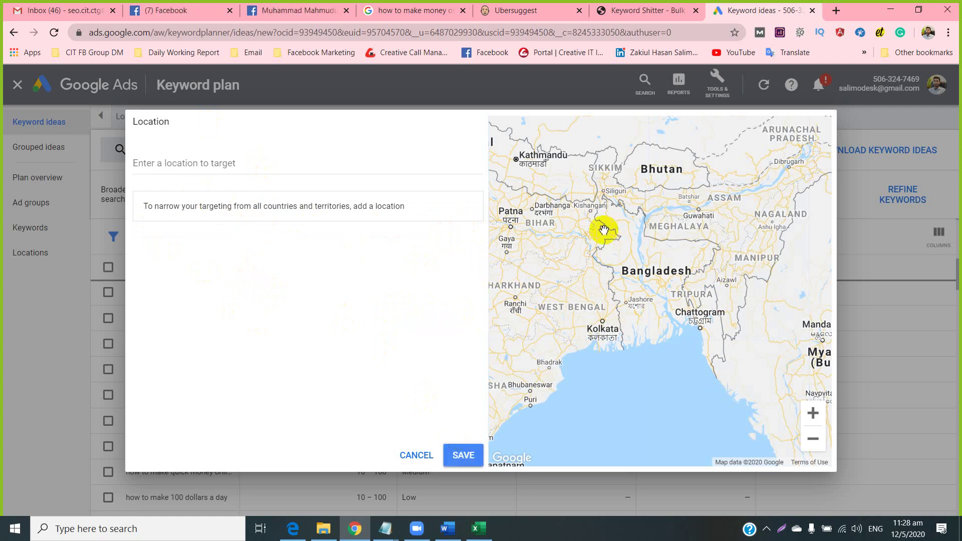
pyautogui.click(156, 163)
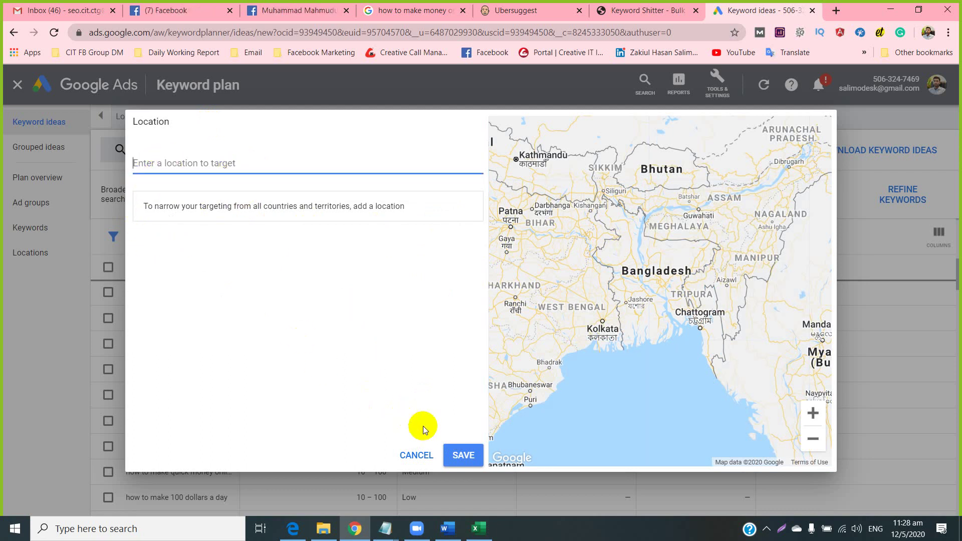
pyautogui.click(464, 453)
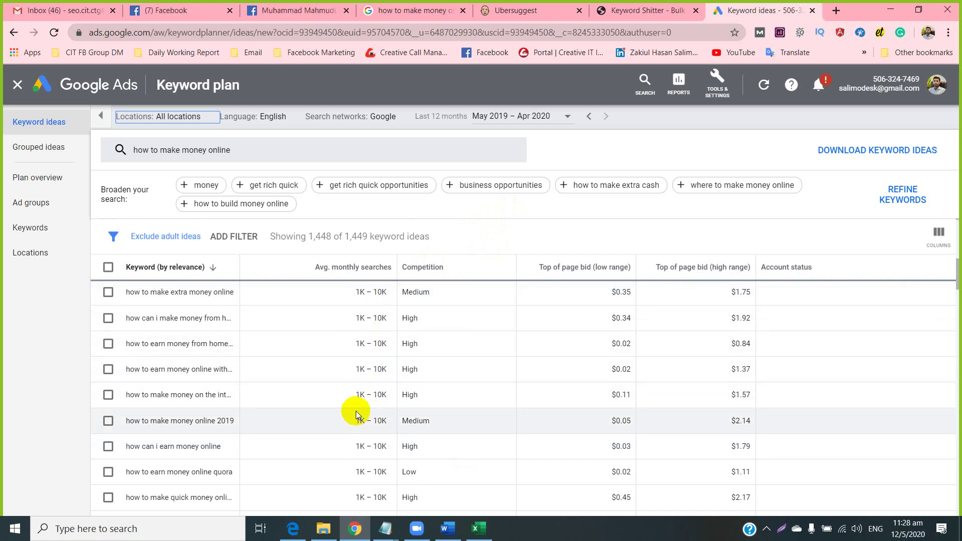
# Bring the Different Types of Keywords (Pattern) Word document forward and select 'remove' in its table.
pyautogui.scroll(-5, 358, 415)
pyautogui.scroll(10, 363, 424)
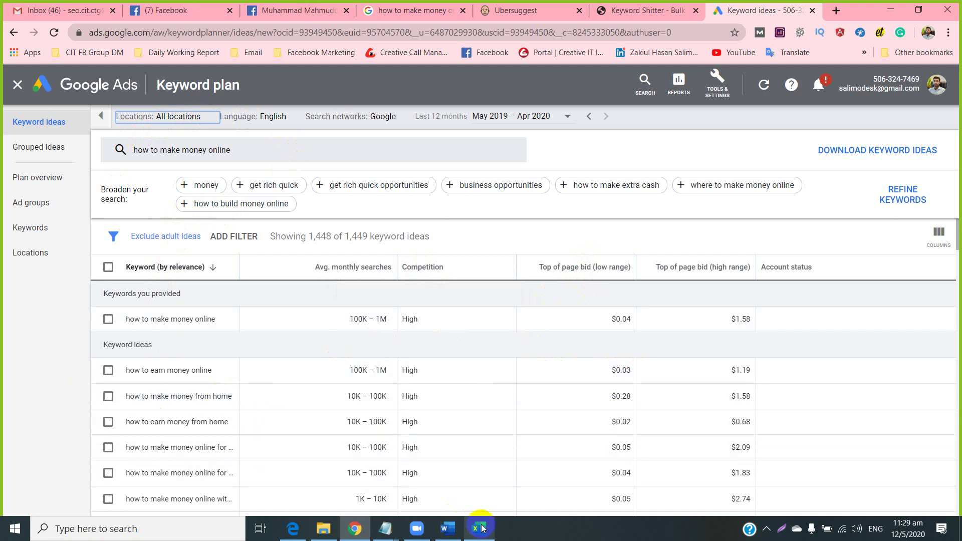
pyautogui.click(447, 528)
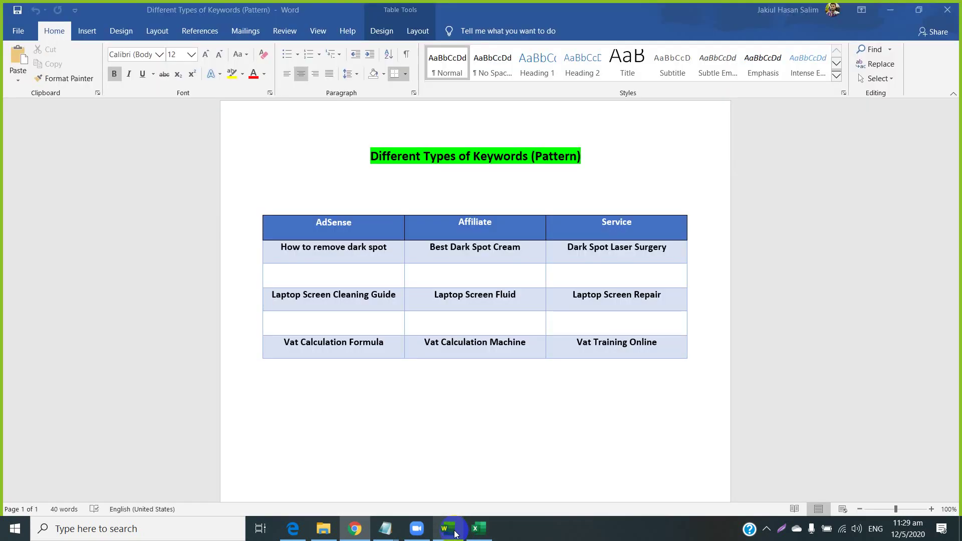
pyautogui.doubleClick(331, 246)
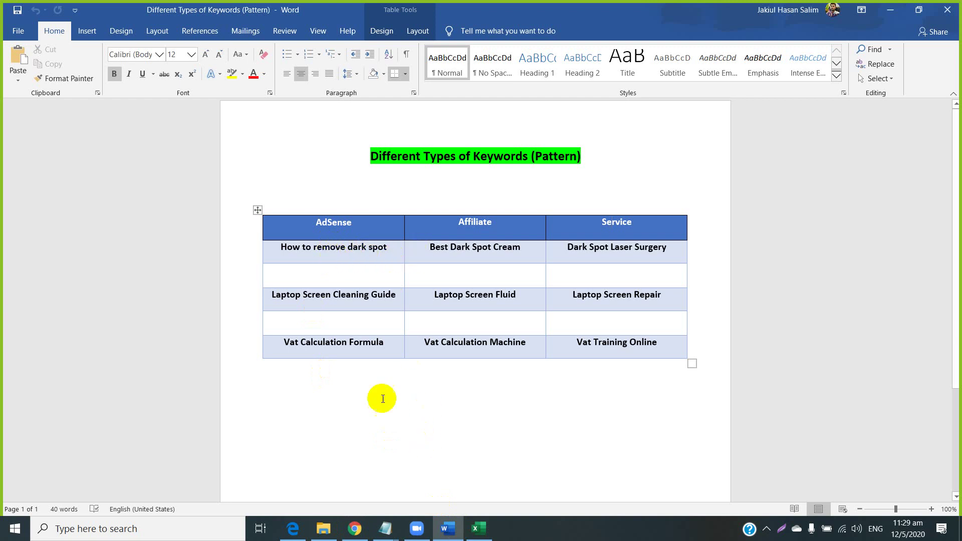
pyautogui.moveTo(383, 527)
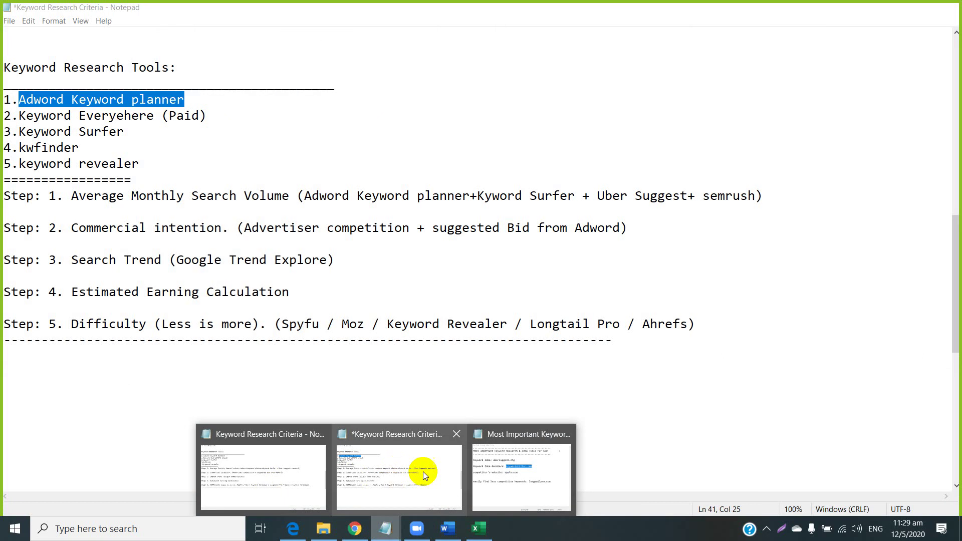
# Review the 10,000, 15000 and 6000 search-volume targets in the Keyword Research Criteria notes, then return to Keyword Planner.
pyautogui.moveTo(511, 475)
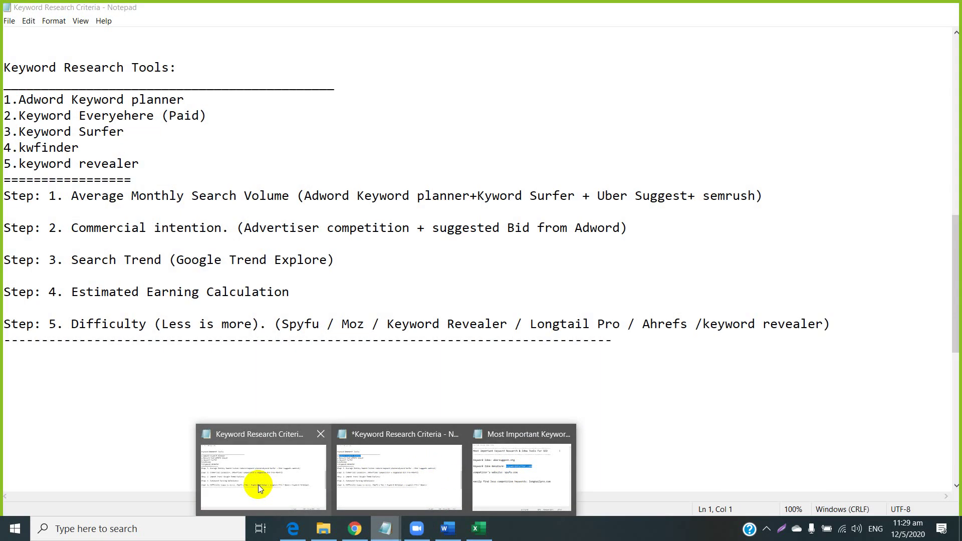
pyautogui.click(269, 482)
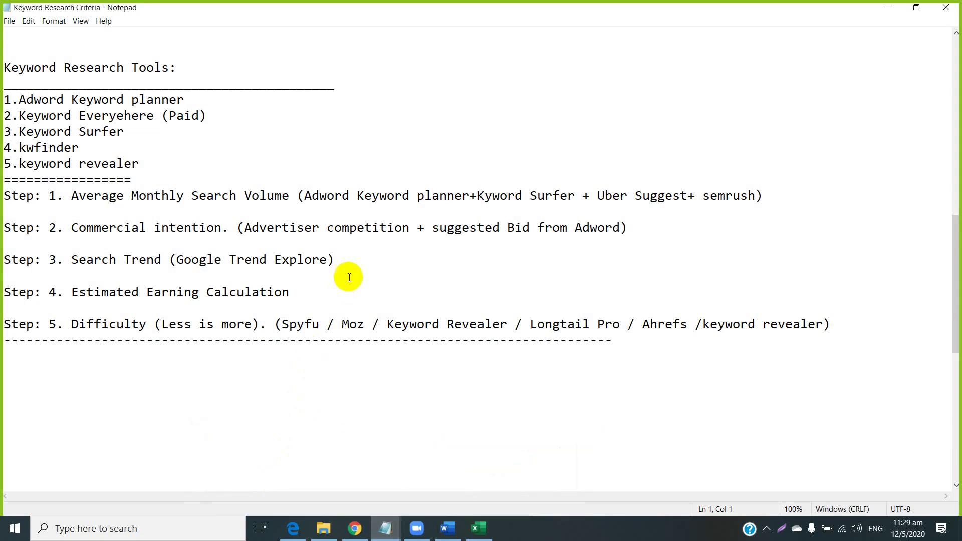
pyautogui.scroll(-6, 435, 213)
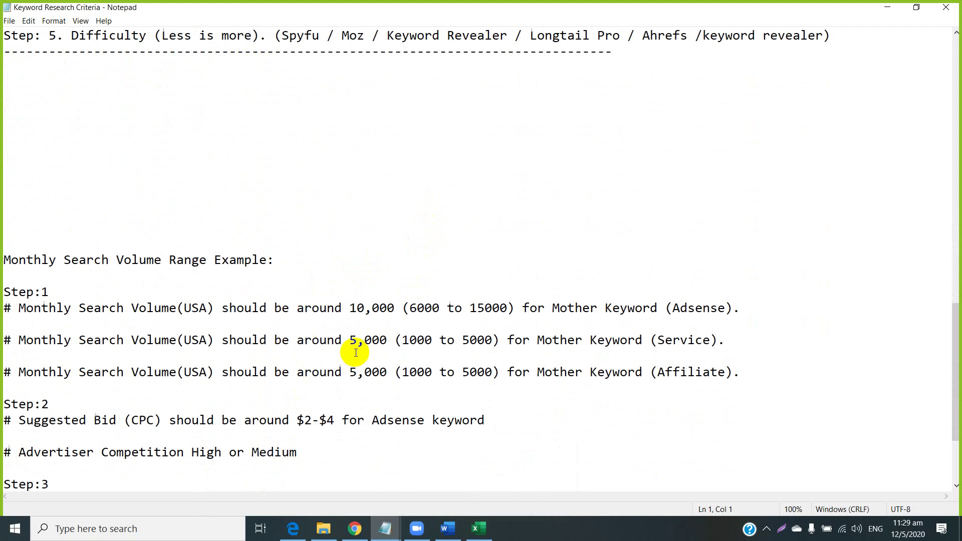
pyautogui.moveTo(348, 312); pyautogui.dragTo(394, 309)
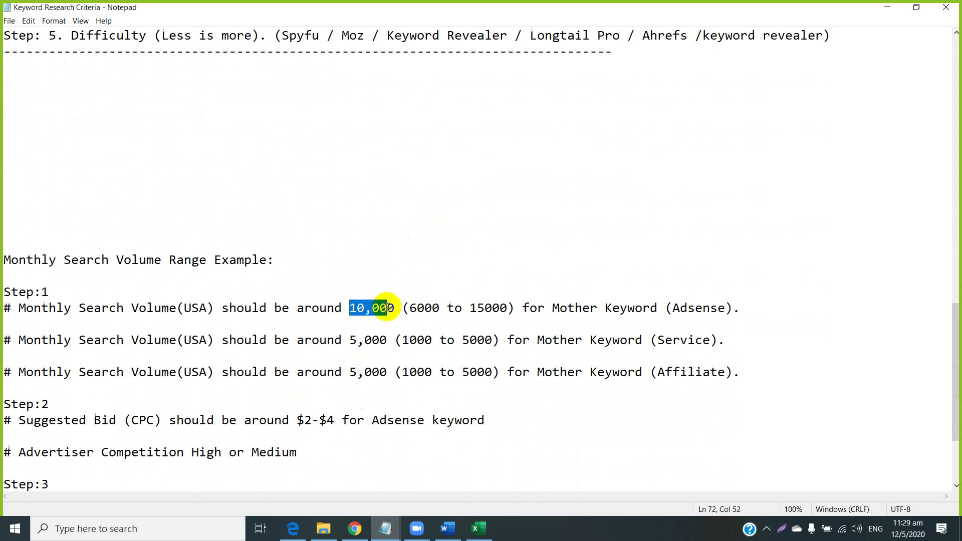
pyautogui.click(476, 310)
pyautogui.moveTo(475, 311); pyautogui.dragTo(508, 309)
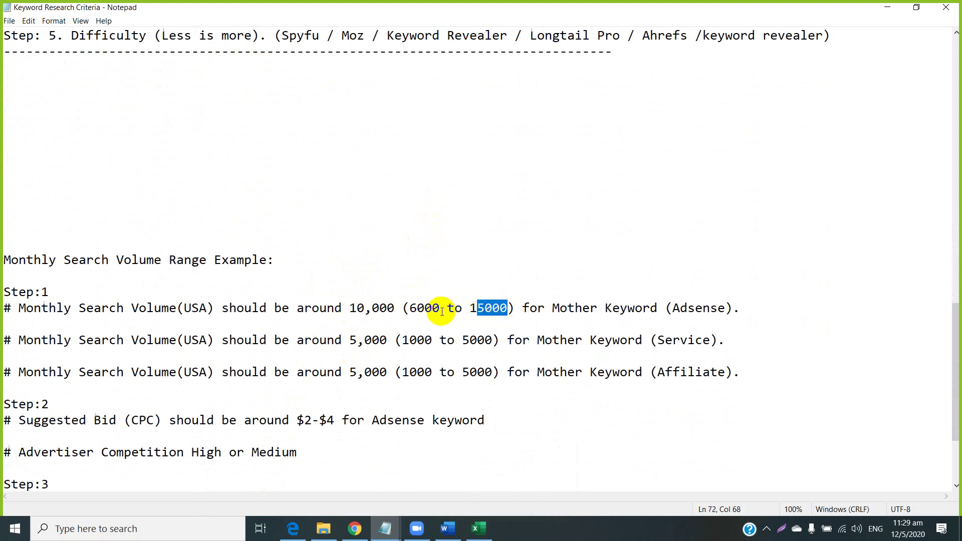
pyautogui.moveTo(440, 310); pyautogui.dragTo(403, 309)
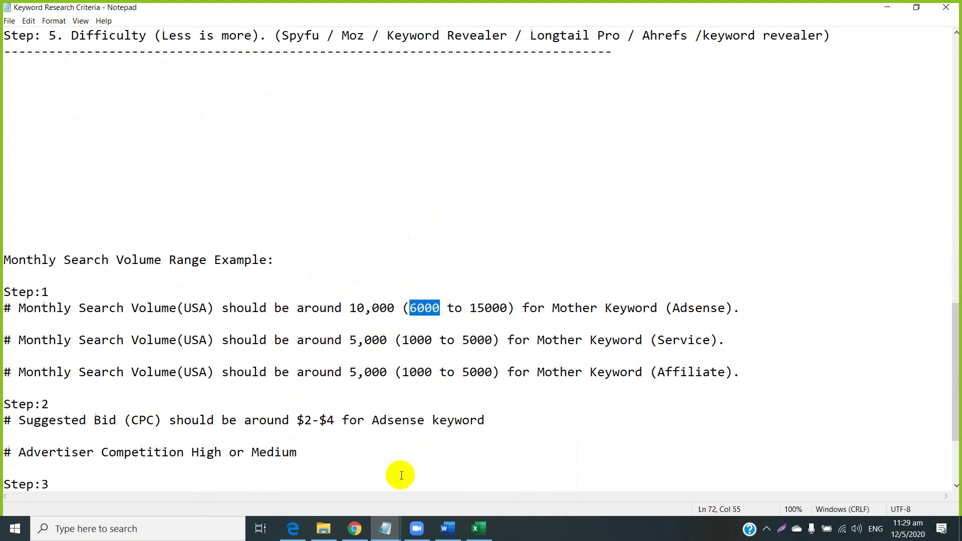
pyautogui.click(350, 529)
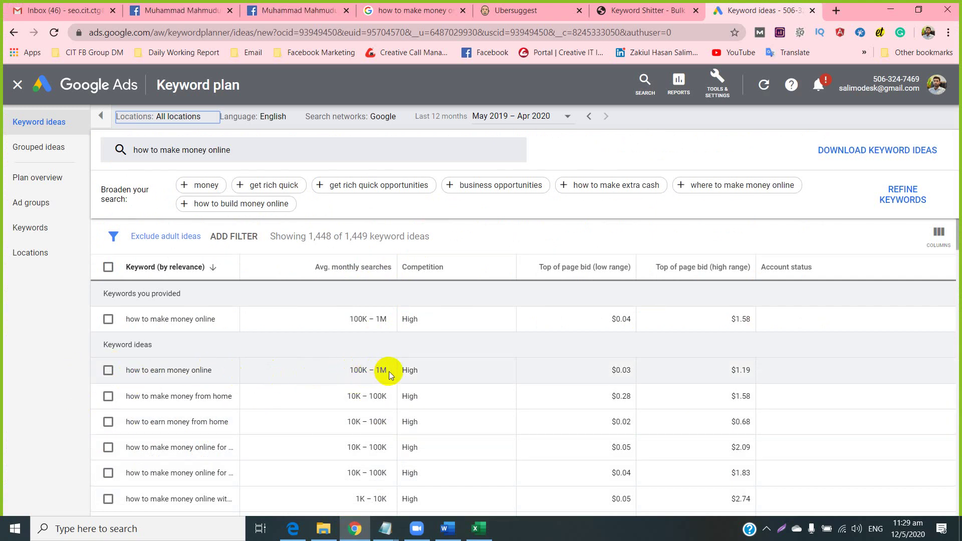
# Highlight the 100K–1M searches and High competition values for the earn-money-online idea.
pyautogui.moveTo(367, 370); pyautogui.dragTo(349, 369)
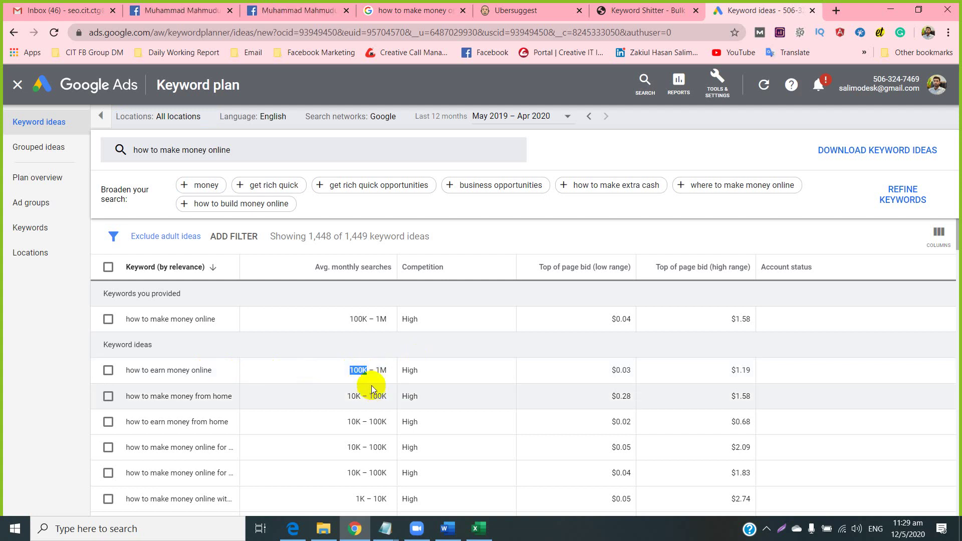
pyautogui.click(370, 371)
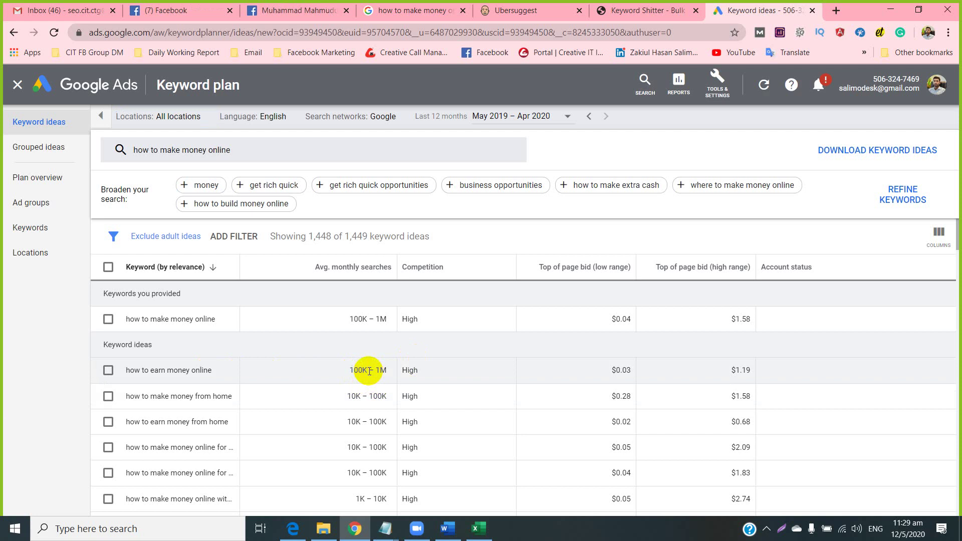
pyautogui.doubleClick(378, 370)
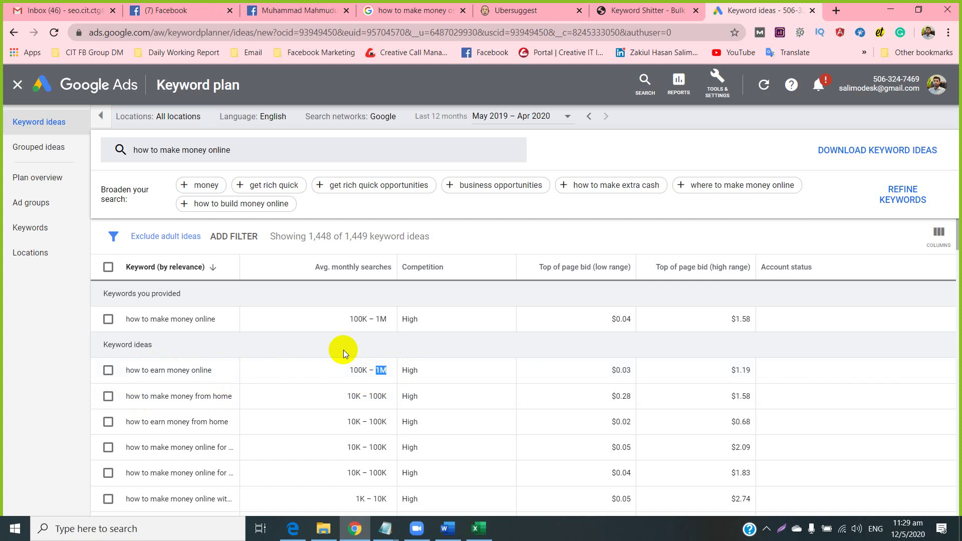
pyautogui.moveTo(419, 373); pyautogui.dragTo(406, 371)
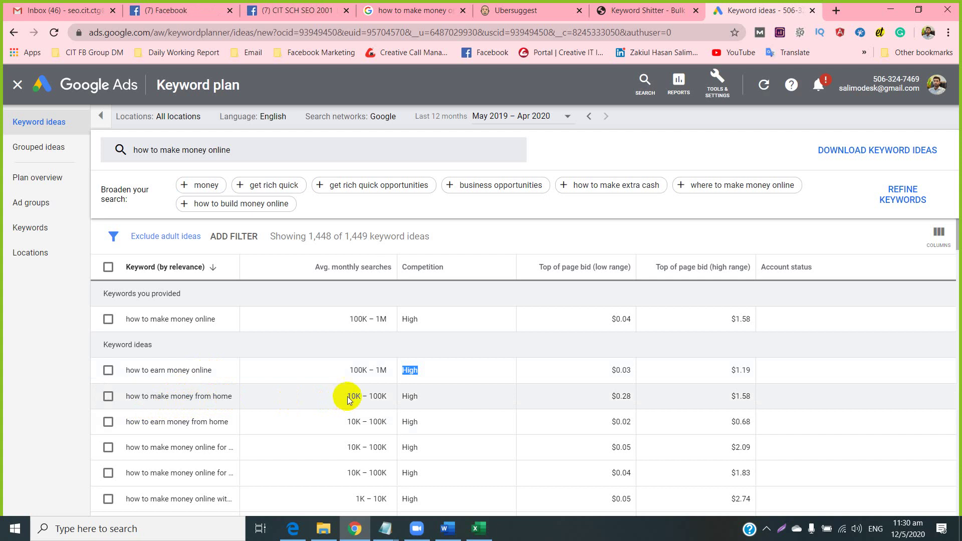
# Copy the keyword 'how to make money from home' (10K–100K searches).
pyautogui.moveTo(347, 400); pyautogui.dragTo(390, 400)
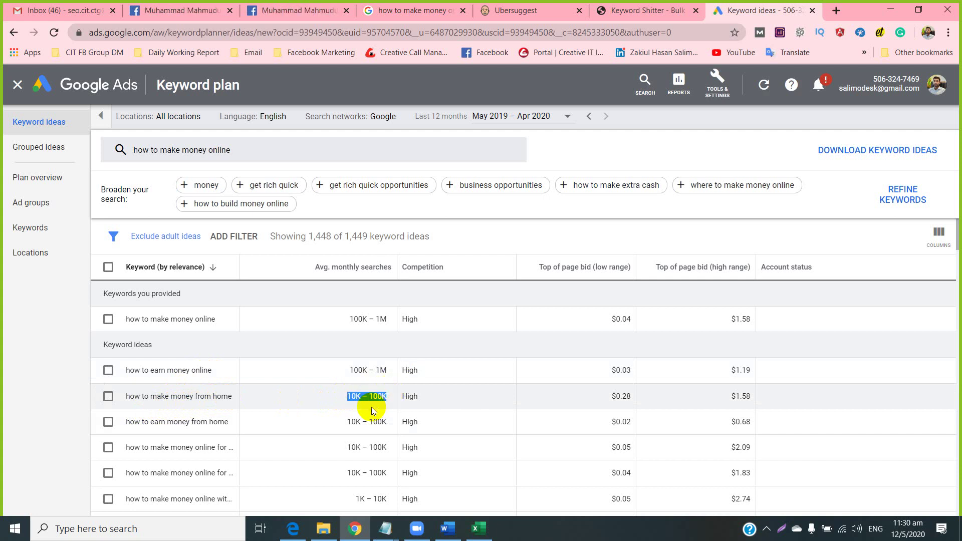
pyautogui.click(373, 404)
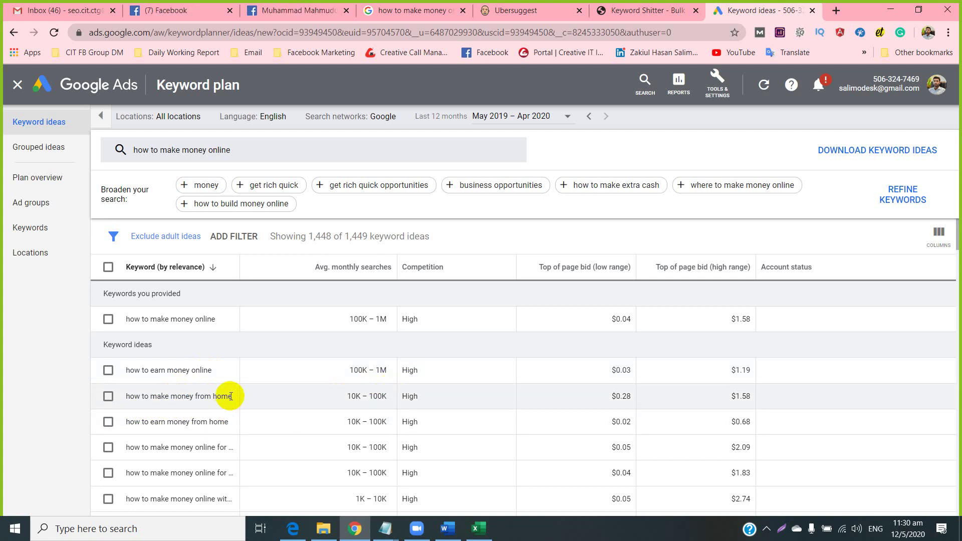
pyautogui.moveTo(230, 396); pyautogui.dragTo(129, 398)
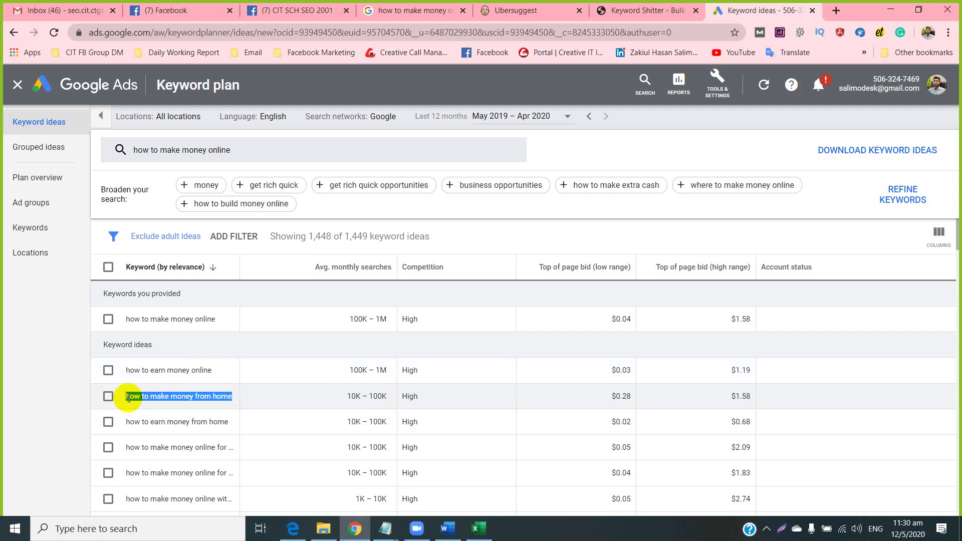
pyautogui.rightClick(128, 398)
pyautogui.click(144, 404)
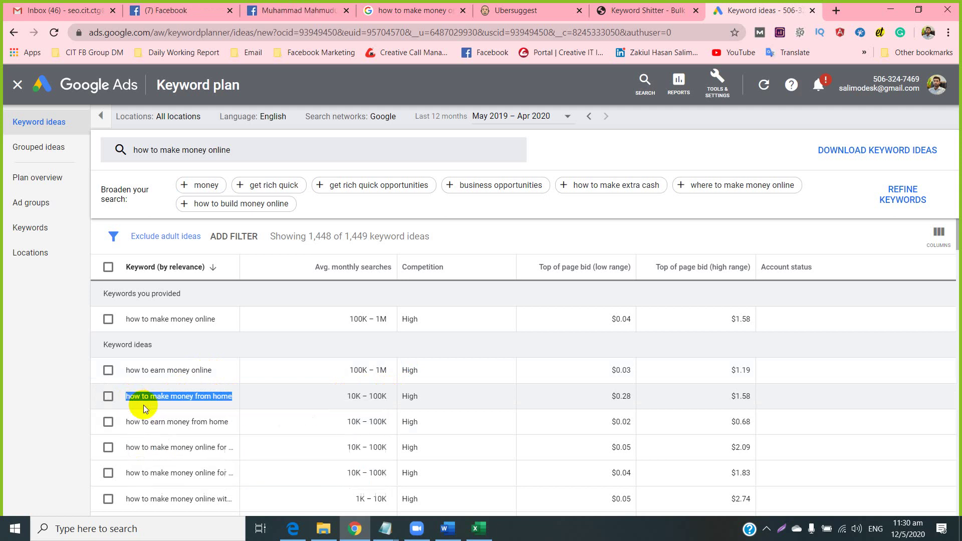
# Paste 'how to make money from home' into cell B7 of the sendcargouk.com workbook.
pyautogui.click(482, 528)
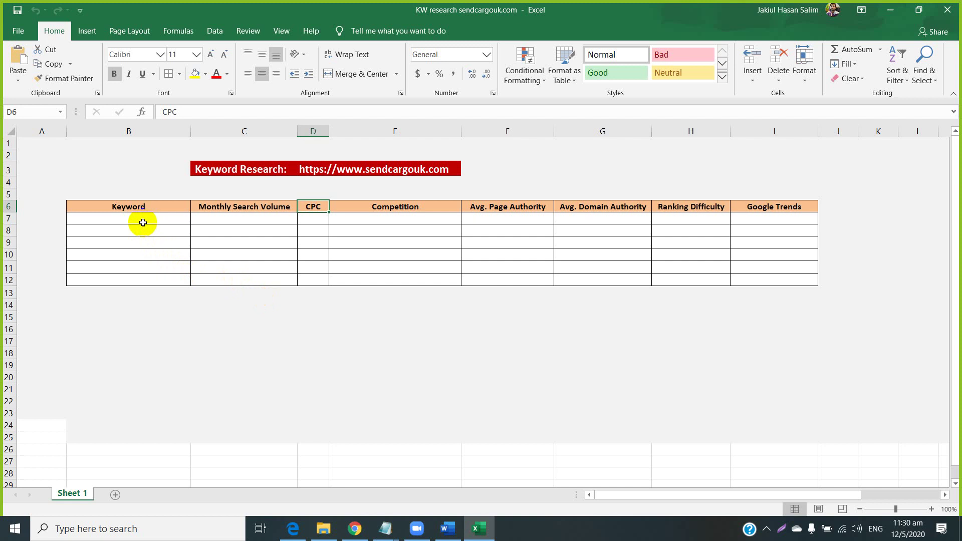
pyautogui.click(143, 222)
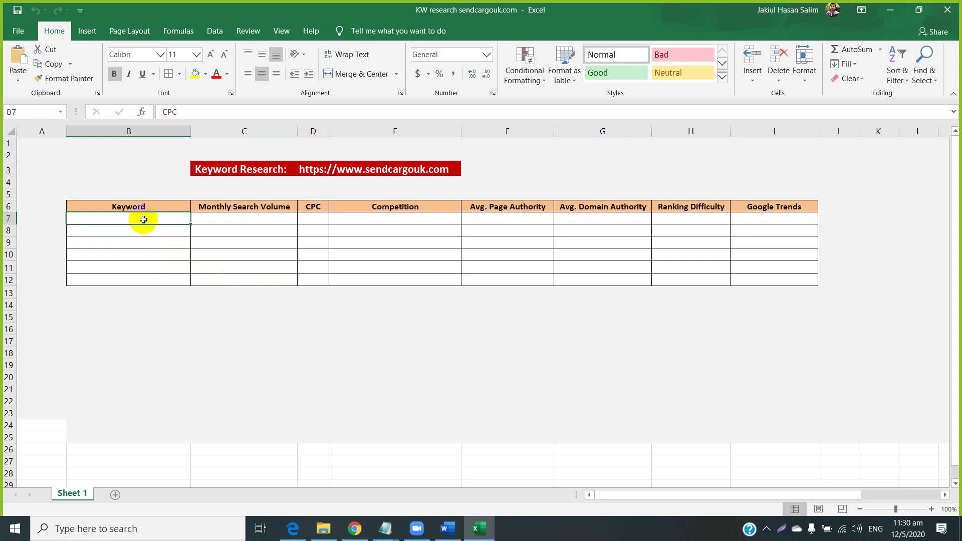
pyautogui.rightClick(142, 220)
pyautogui.click(167, 271)
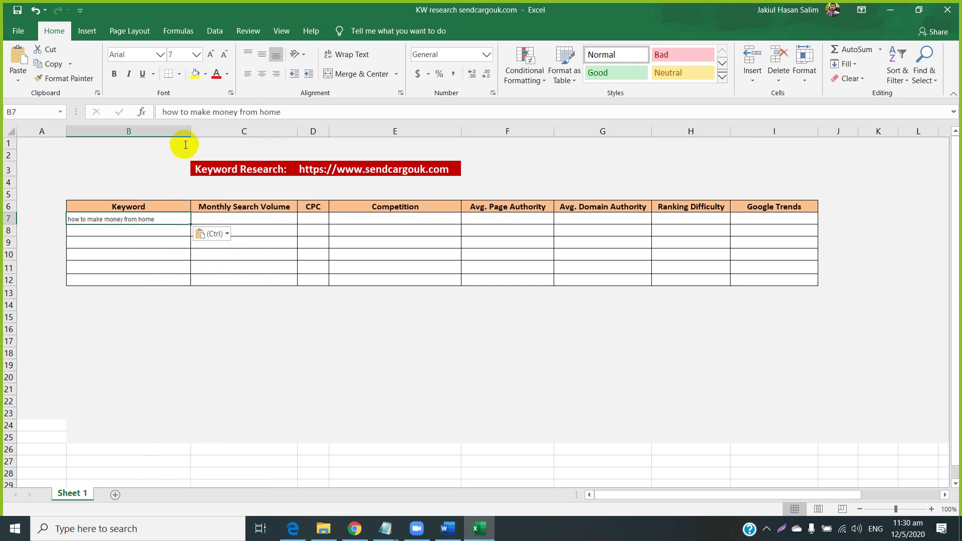
# Raise B7's font size to 11 and widen column B to fit the keyword.
pyautogui.click(209, 56)
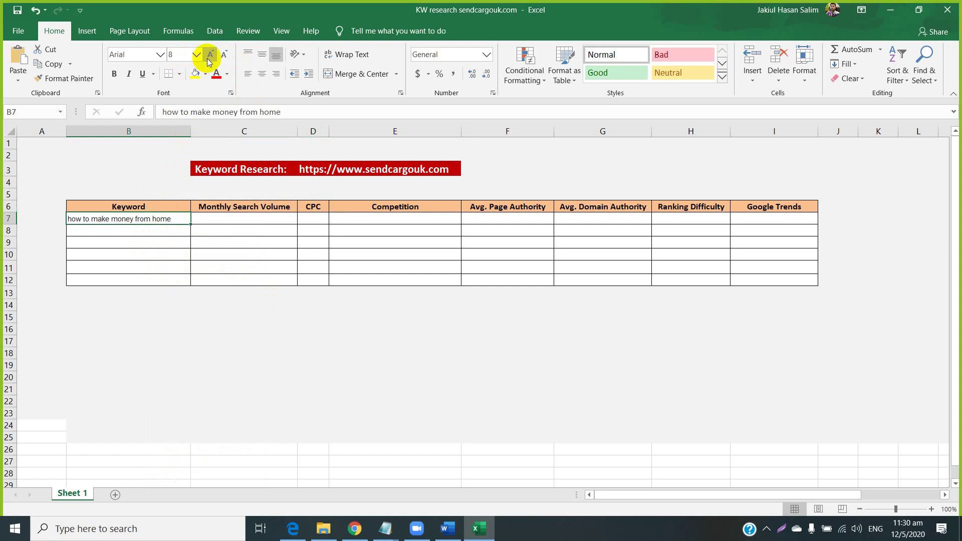
pyautogui.click(208, 57)
pyautogui.click(209, 57)
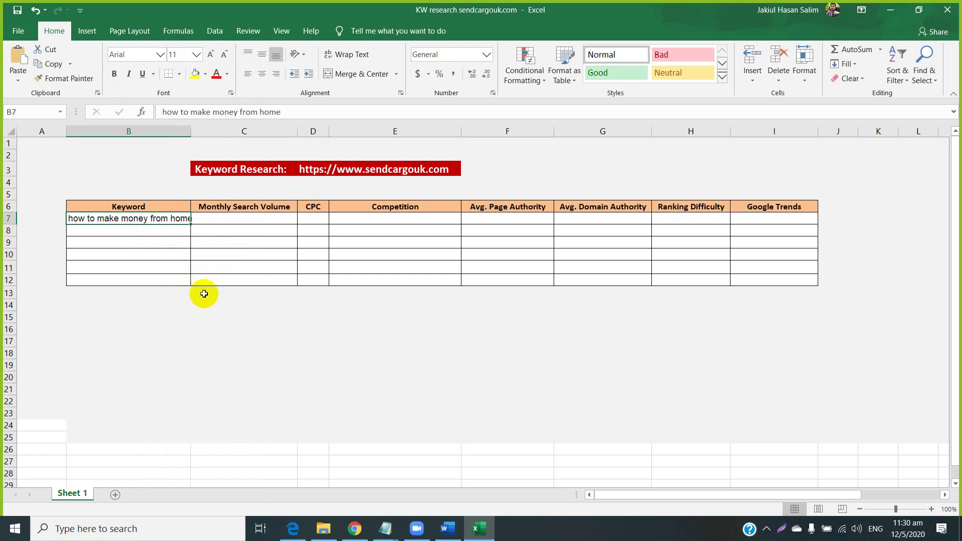
pyautogui.moveTo(191, 130); pyautogui.dragTo(223, 130)
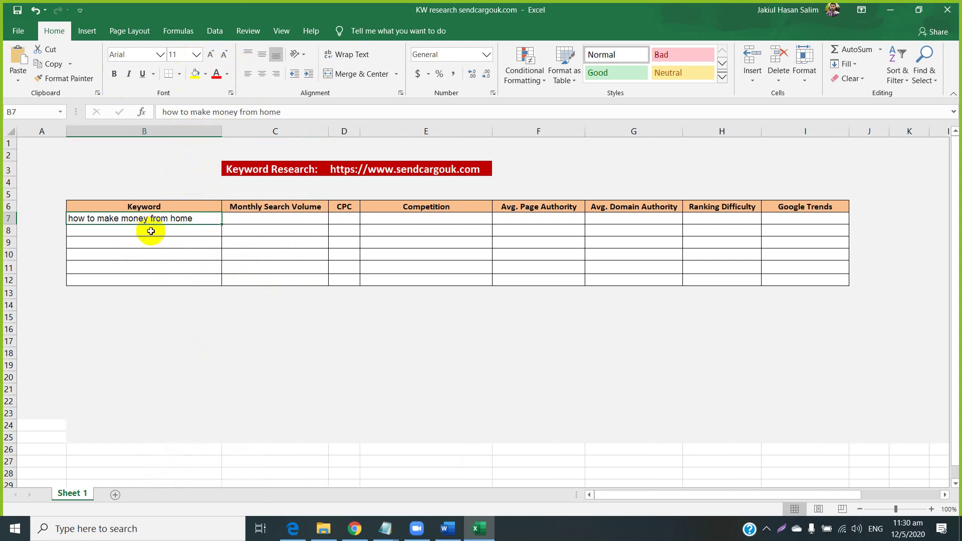
pyautogui.click(359, 535)
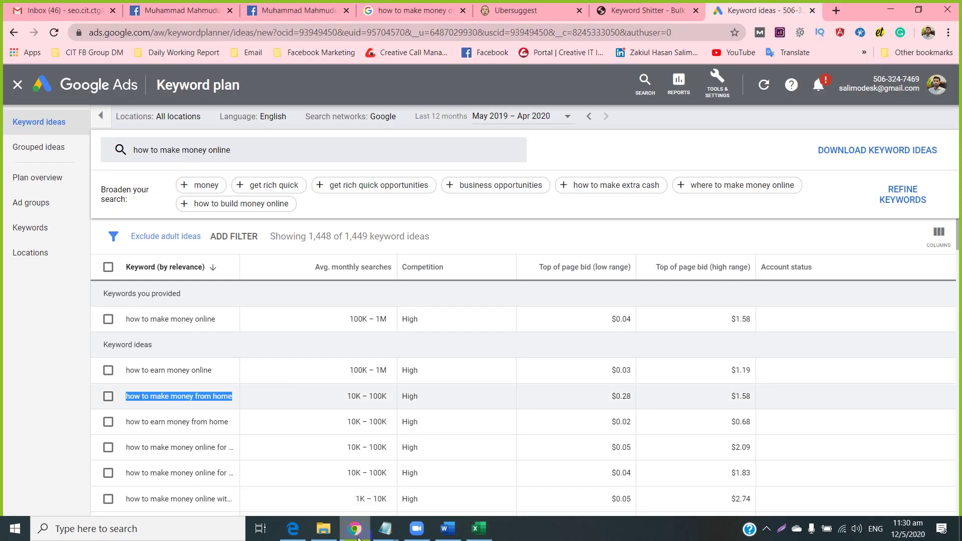
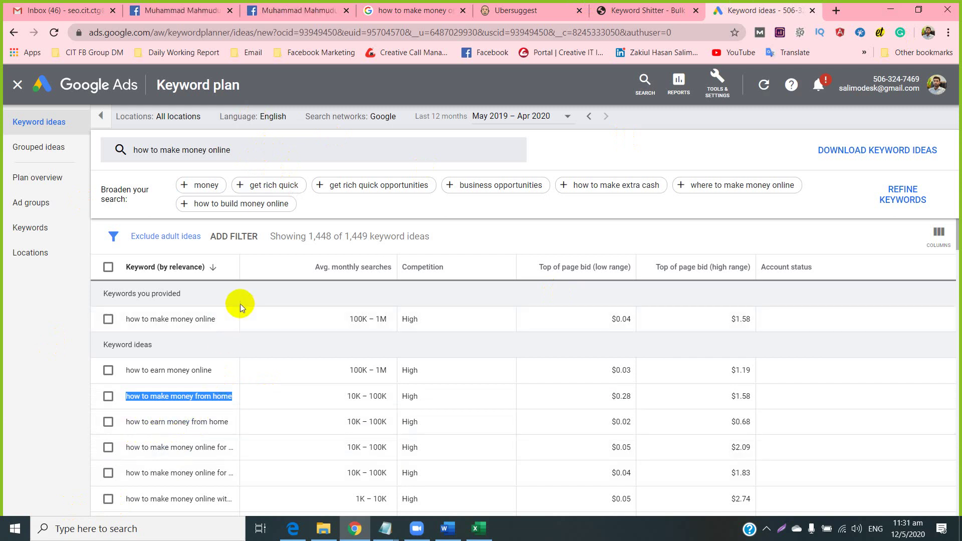
# Widen the Keyword column and copy the keyword 'how to make money online for free'.
pyautogui.moveTo(240, 268); pyautogui.dragTo(292, 263)
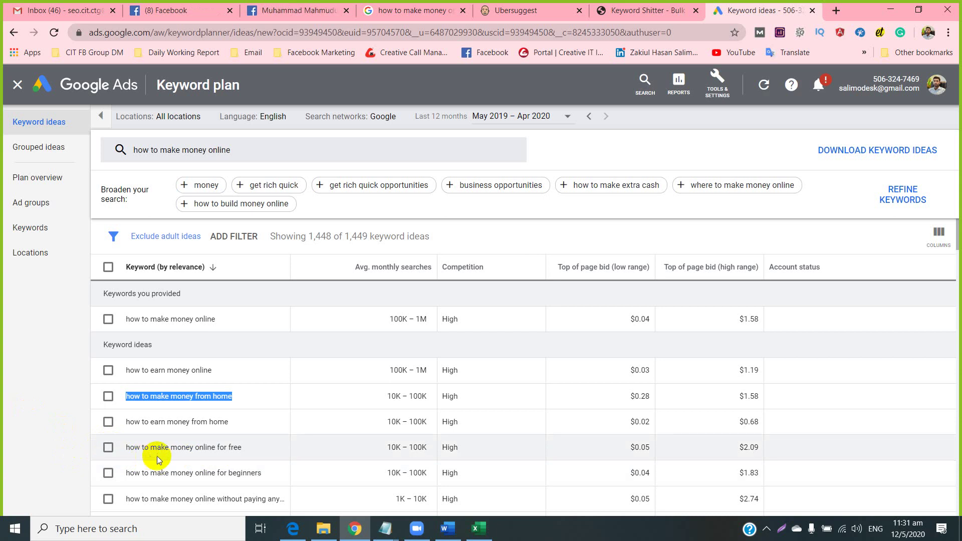
pyautogui.click(245, 450)
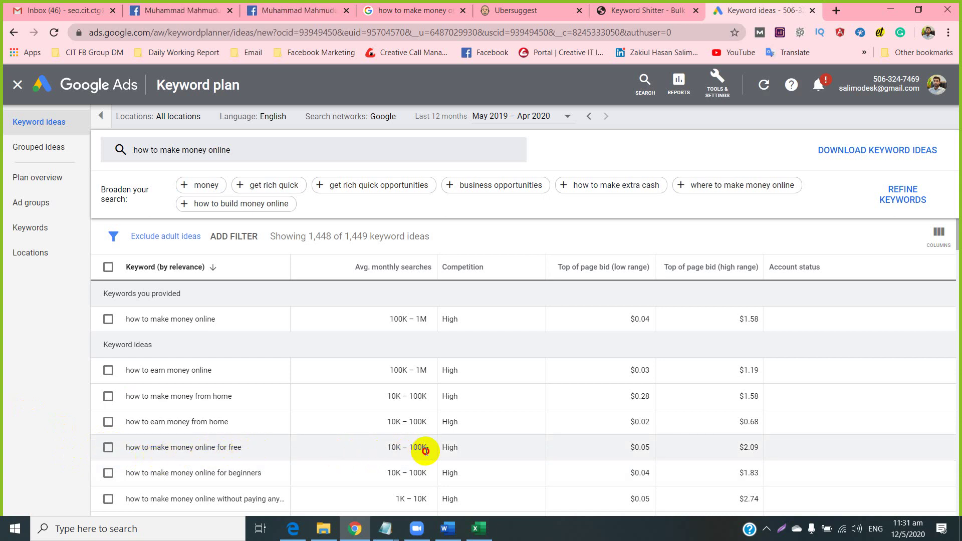
pyautogui.moveTo(425, 452); pyautogui.dragTo(389, 447)
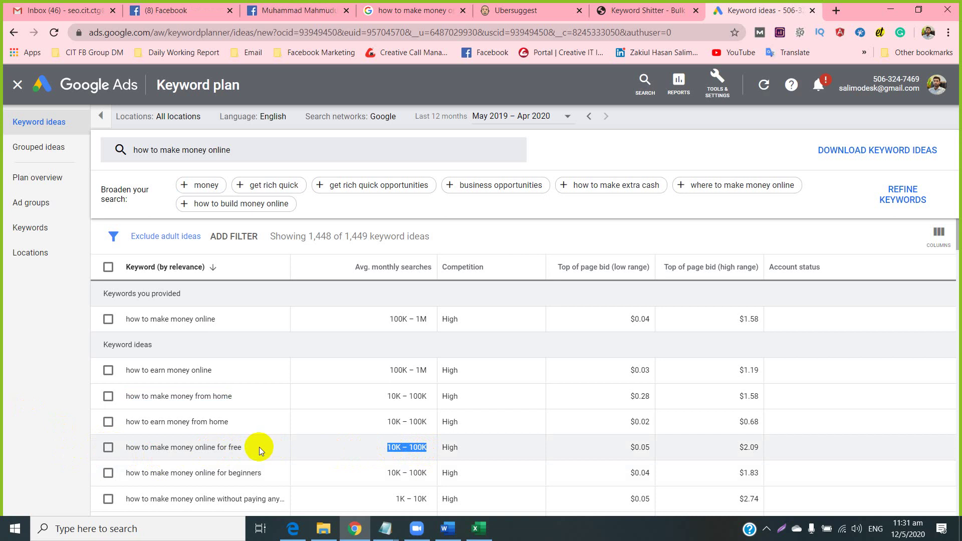
pyautogui.moveTo(257, 450); pyautogui.dragTo(126, 447)
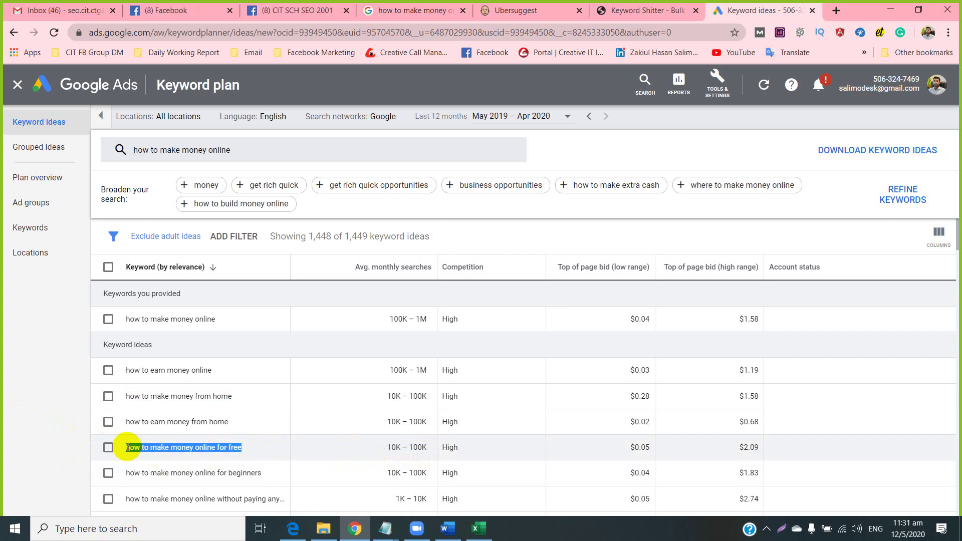
pyautogui.rightClick(126, 447)
pyautogui.click(187, 369)
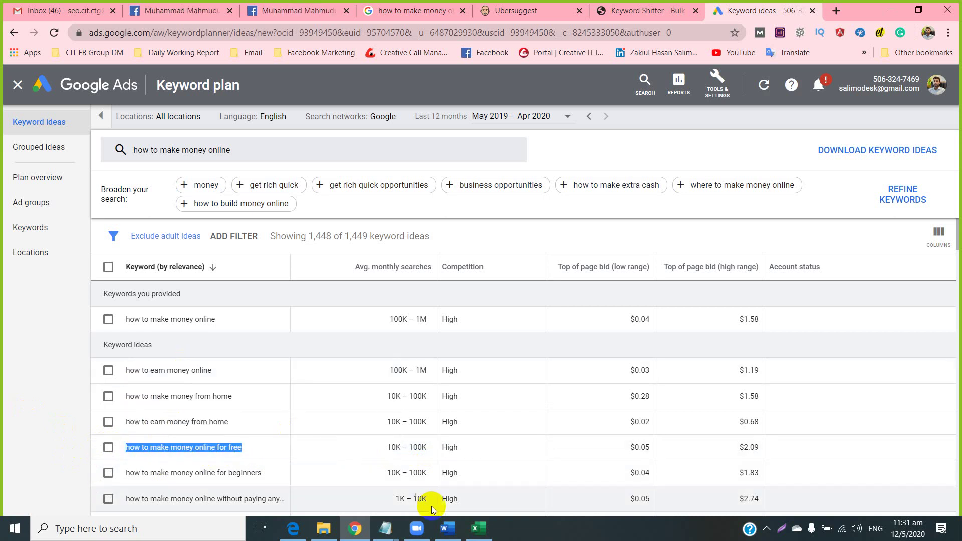
pyautogui.click(478, 529)
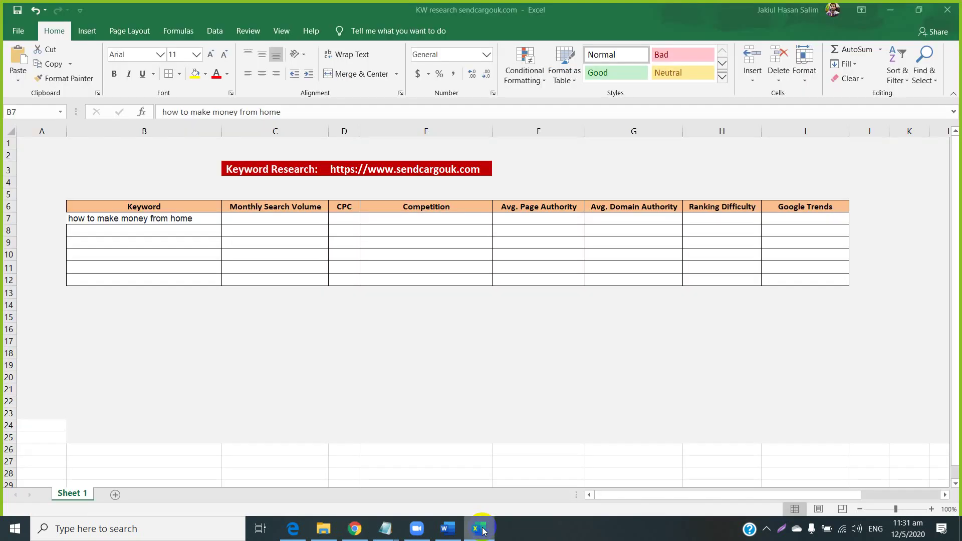
# Paste 'how to make money online for free' into cell B8.
pyautogui.click(162, 230)
pyautogui.rightClick(162, 230)
pyautogui.click(184, 288)
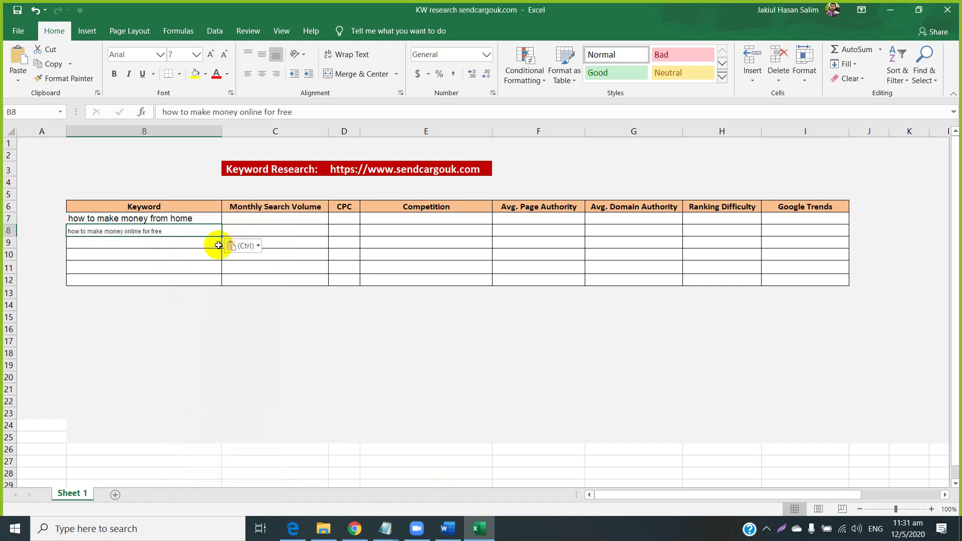
# Copy the 10K – 100K search volume and paste it into C7 and C8.
pyautogui.click(249, 221)
pyautogui.click(358, 531)
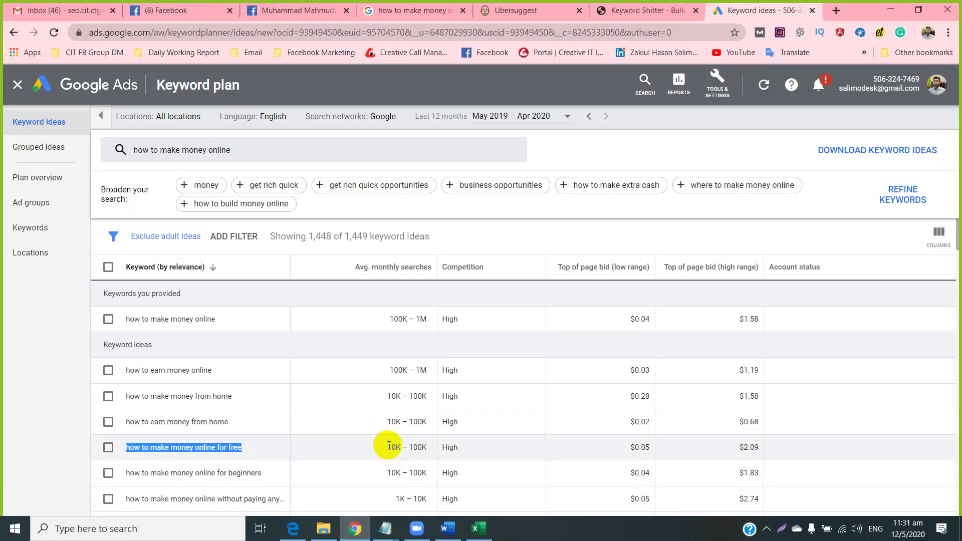
pyautogui.moveTo(388, 445); pyautogui.dragTo(429, 447)
pyautogui.rightClick(421, 447)
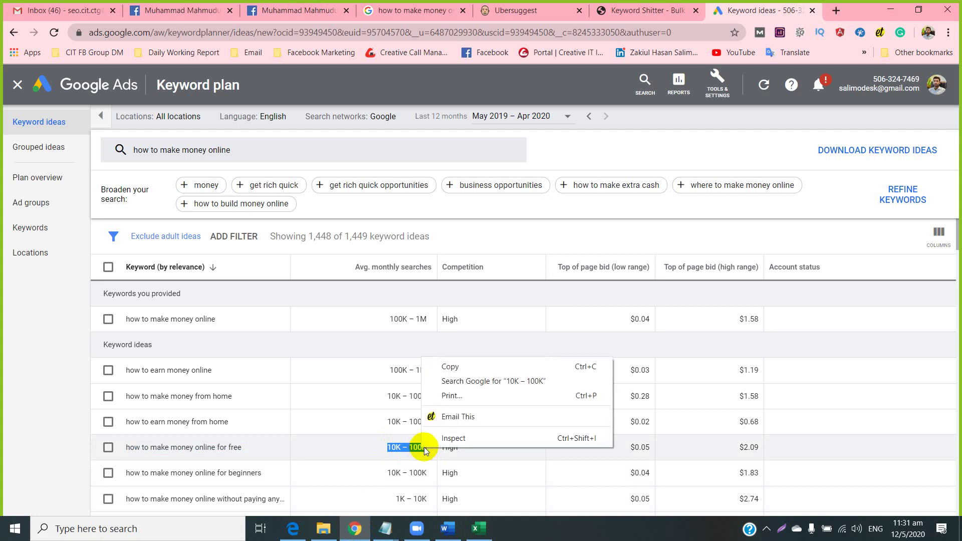
pyautogui.click(443, 367)
pyautogui.click(478, 529)
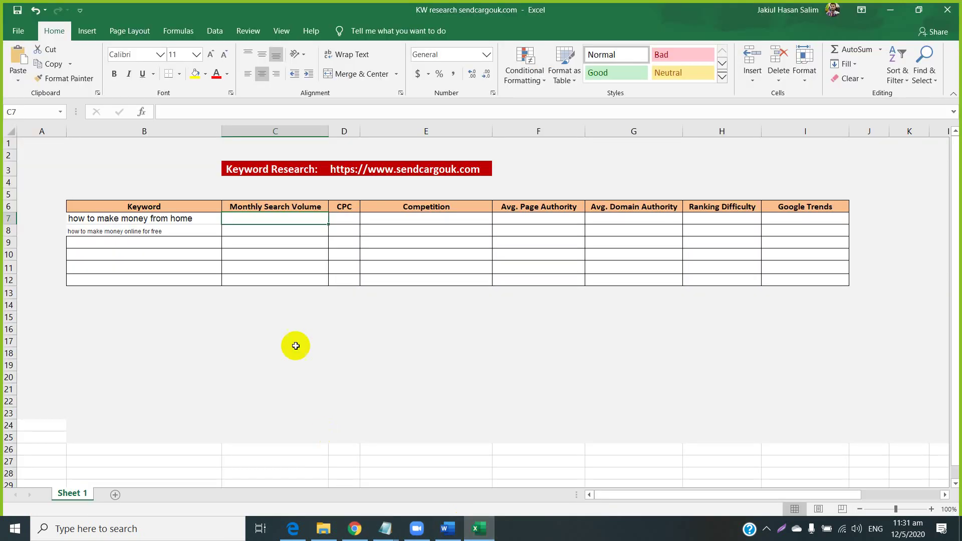
pyautogui.rightClick(260, 220)
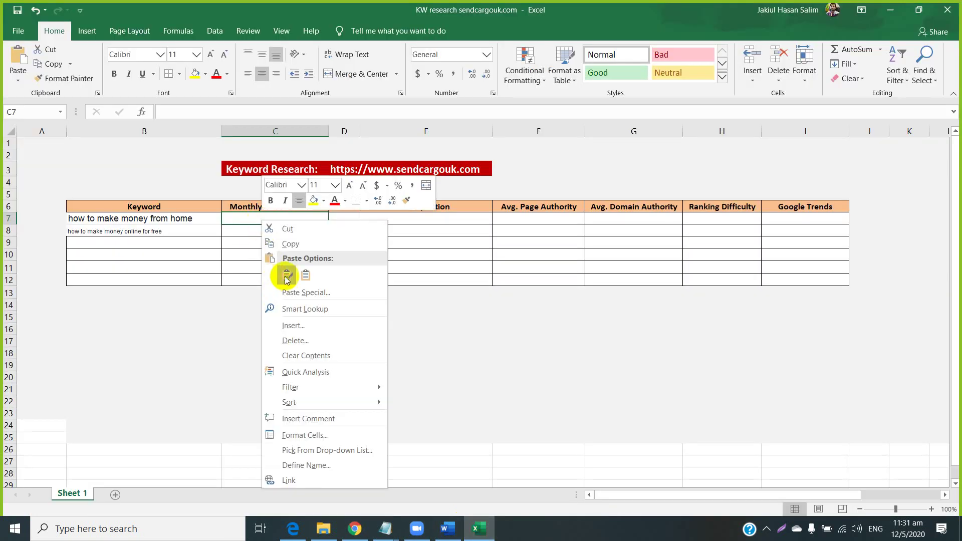
pyautogui.click(284, 274)
pyautogui.rightClick(239, 232)
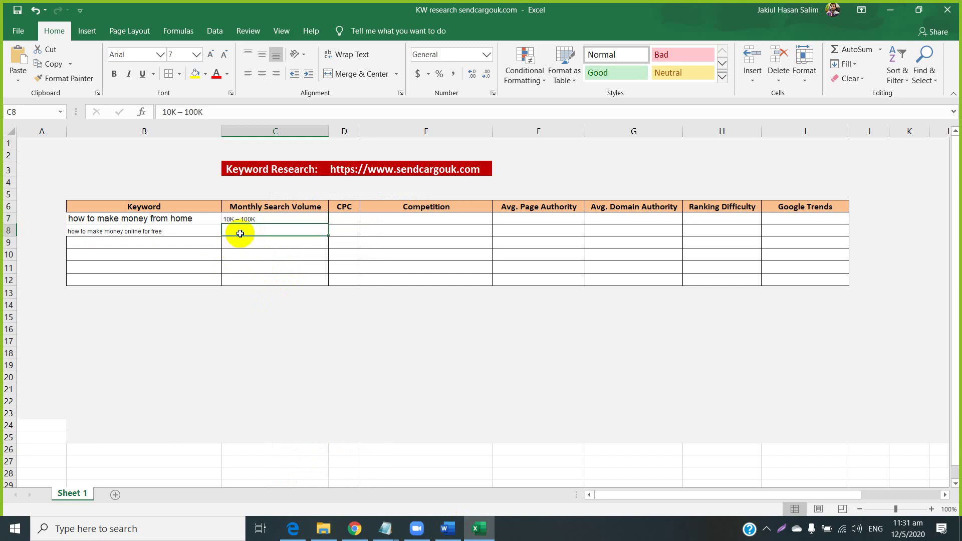
pyautogui.click(264, 289)
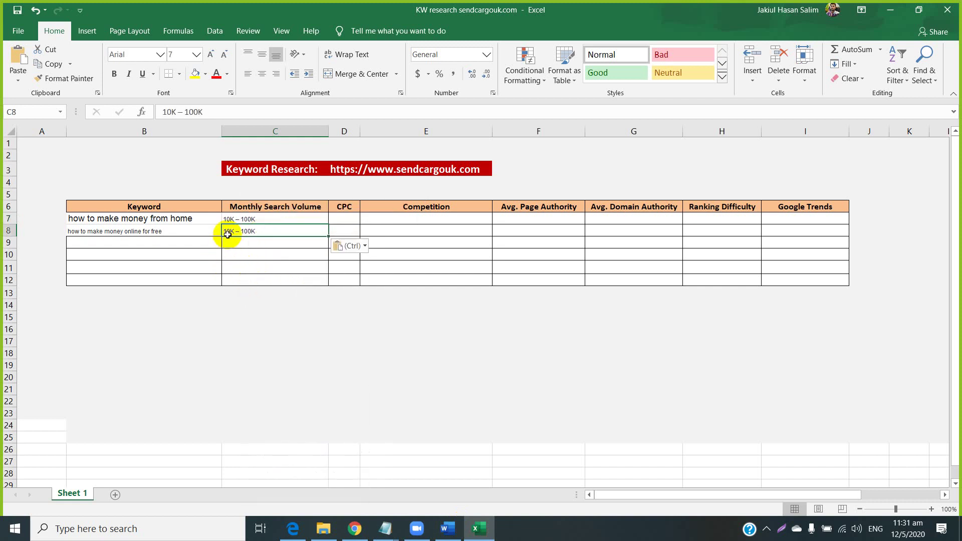
# Copy the 10K – 100K volume of the 'from home' keyword row.
pyautogui.click(360, 530)
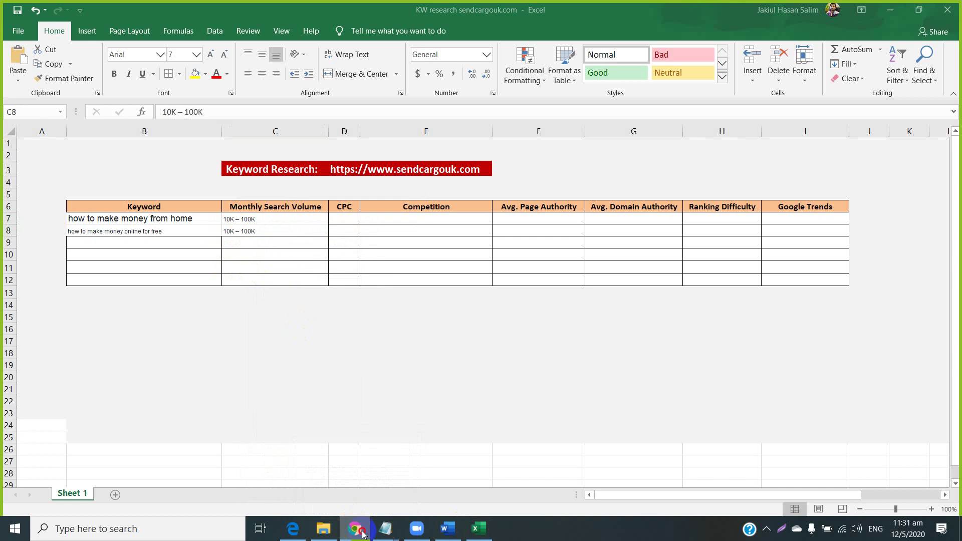
pyautogui.click(355, 528)
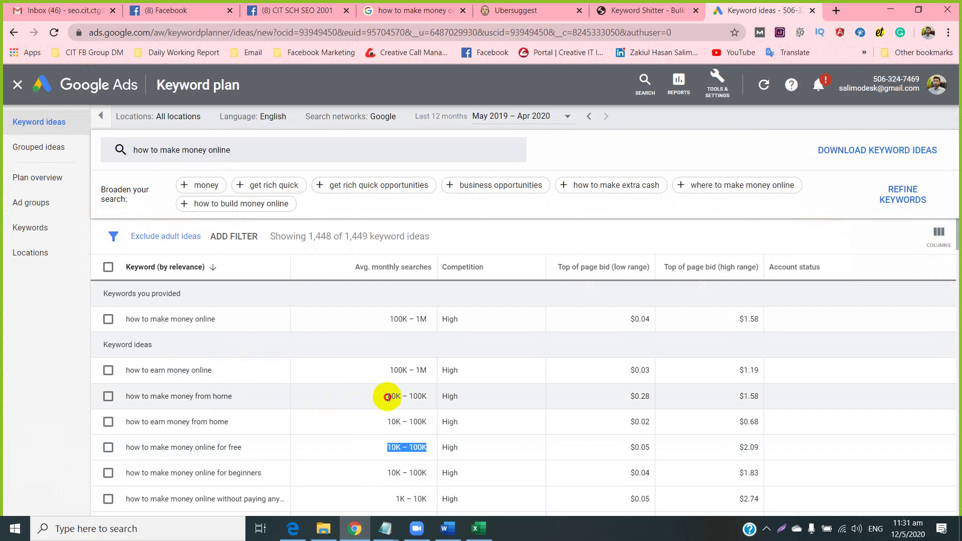
pyautogui.moveTo(386, 395); pyautogui.dragTo(427, 397)
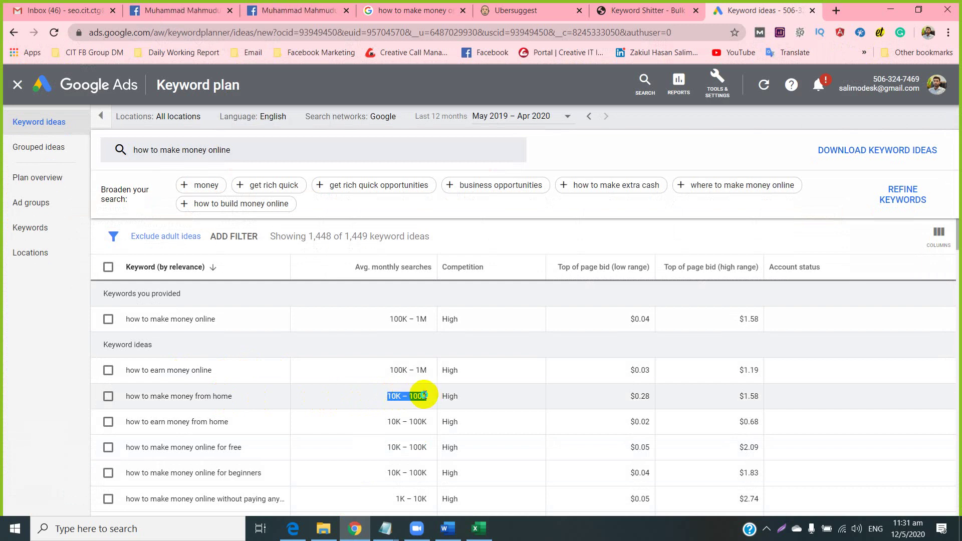
pyautogui.rightClick(428, 396)
pyautogui.click(441, 402)
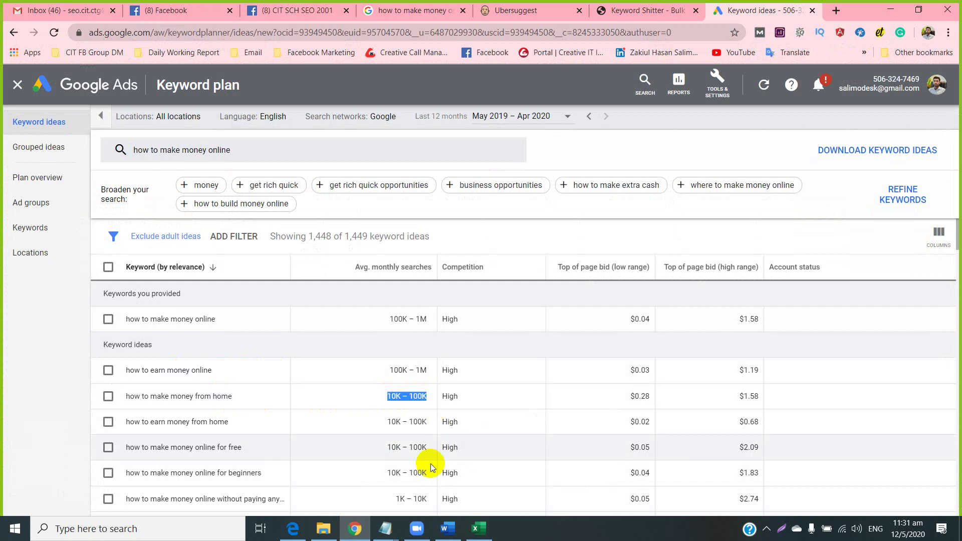
pyautogui.click(471, 522)
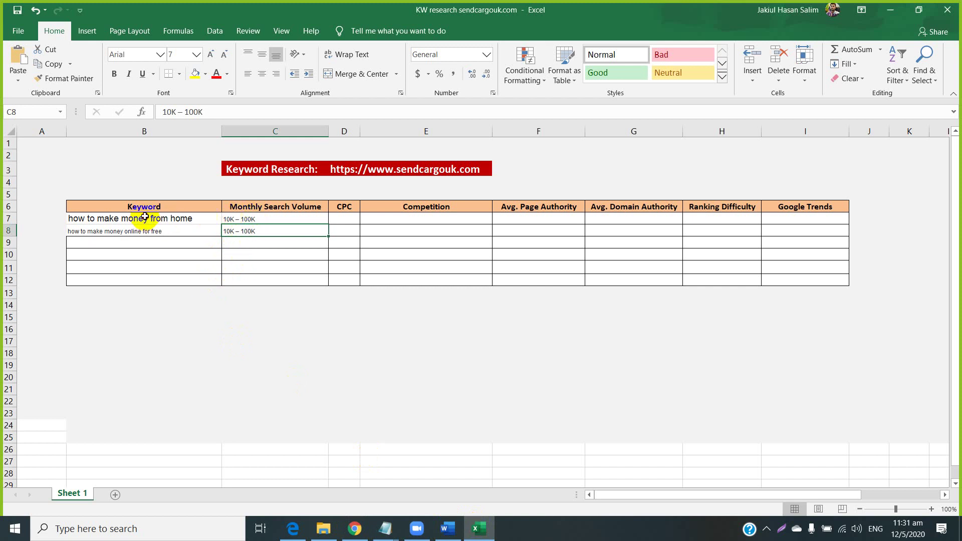
# Reformat the keyword and volume cells B7:C12 as plain, non-bold 11-point text.
pyautogui.moveTo(144, 217); pyautogui.dragTo(277, 280)
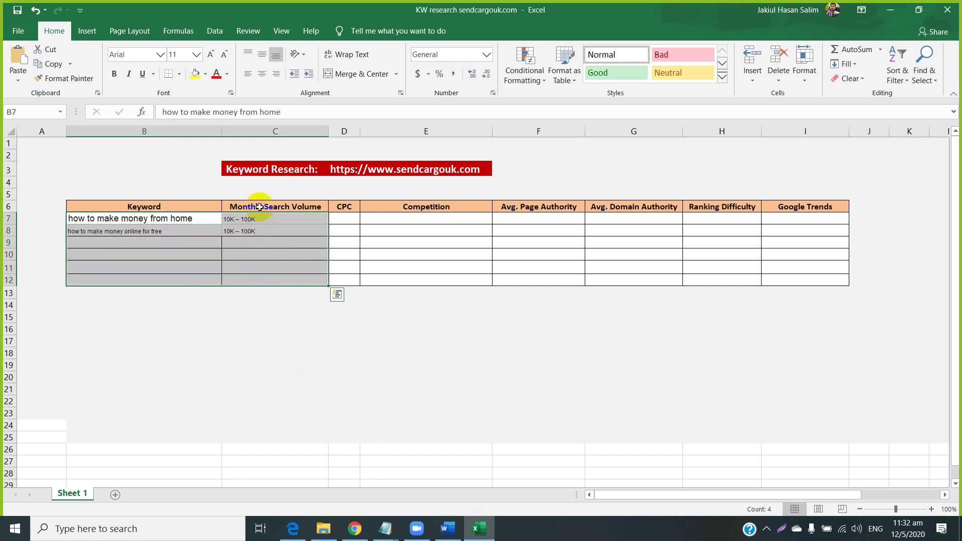
pyautogui.click(115, 75)
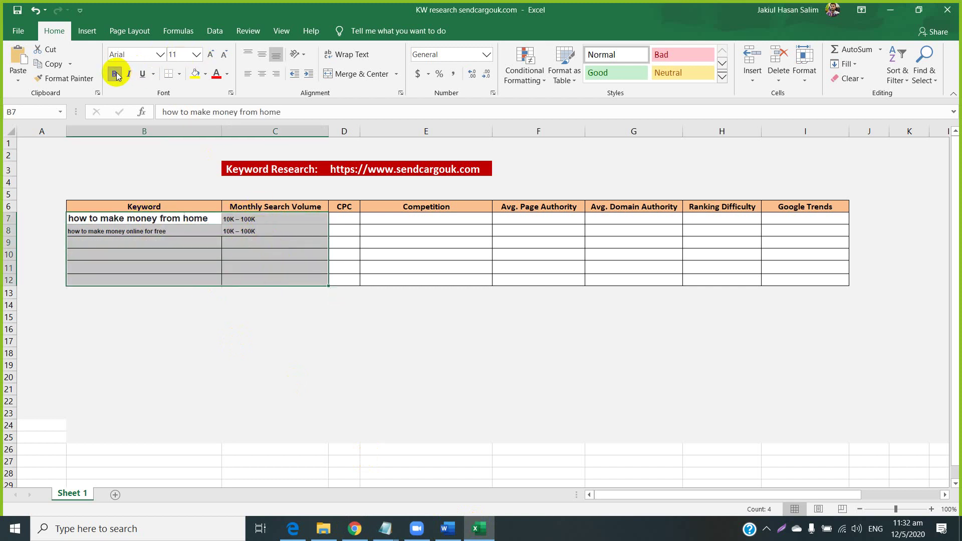
pyautogui.click(209, 57)
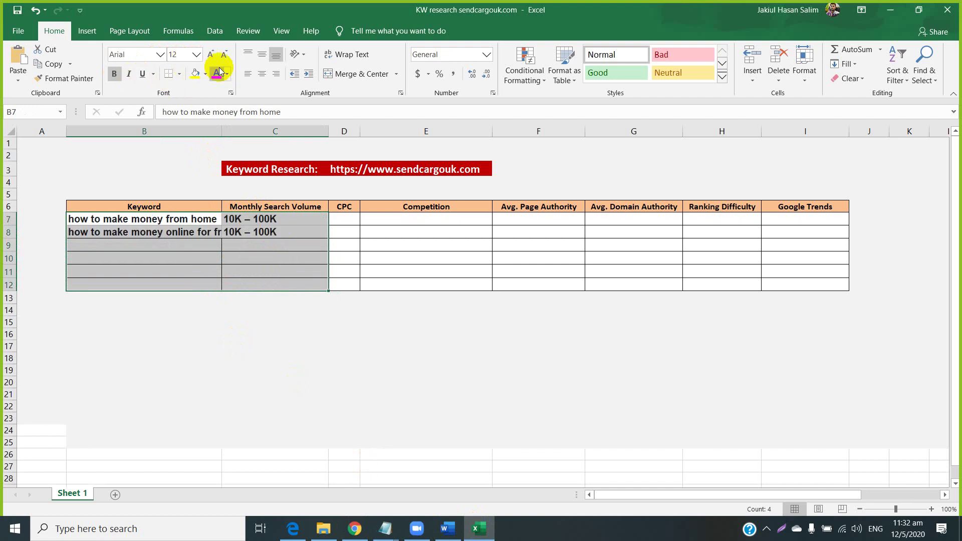
pyautogui.click(224, 54)
pyautogui.click(113, 74)
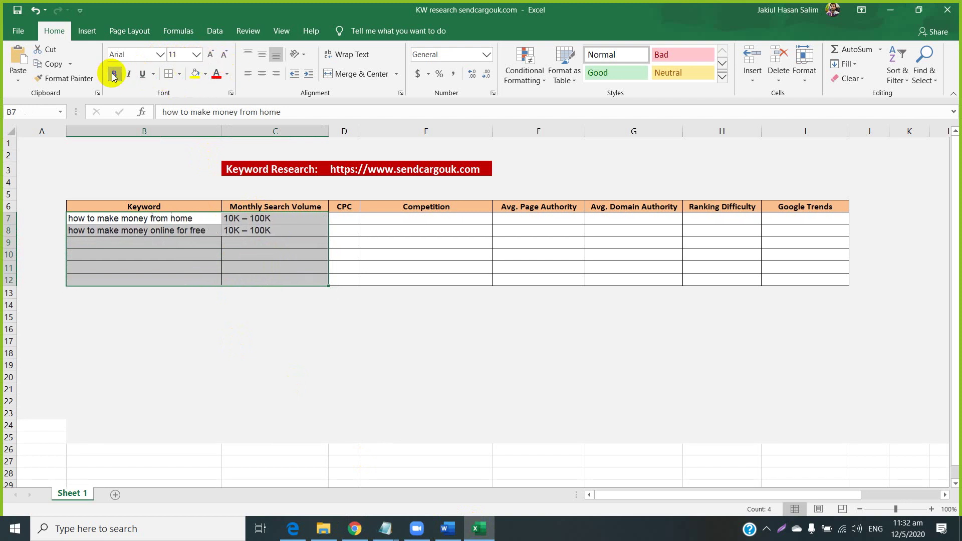
pyautogui.click(270, 329)
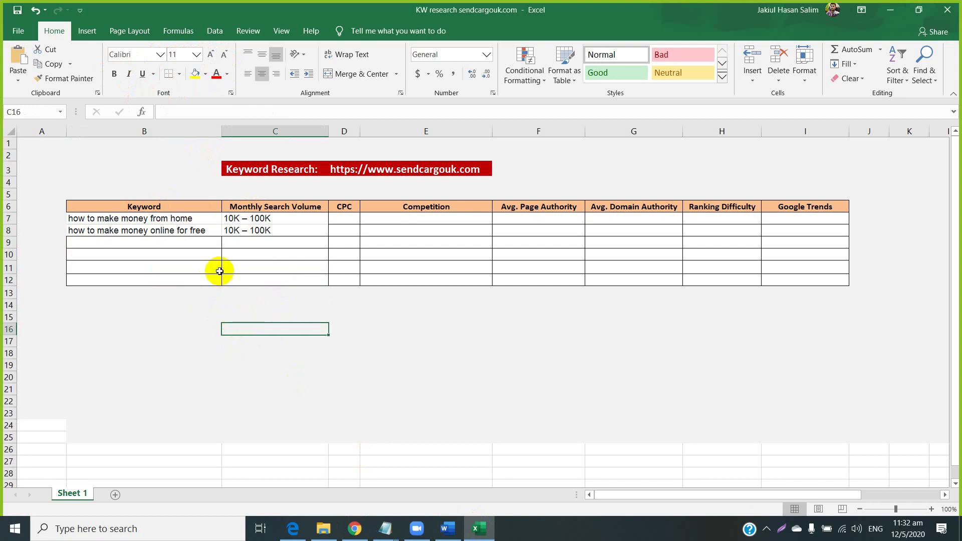
pyautogui.click(339, 217)
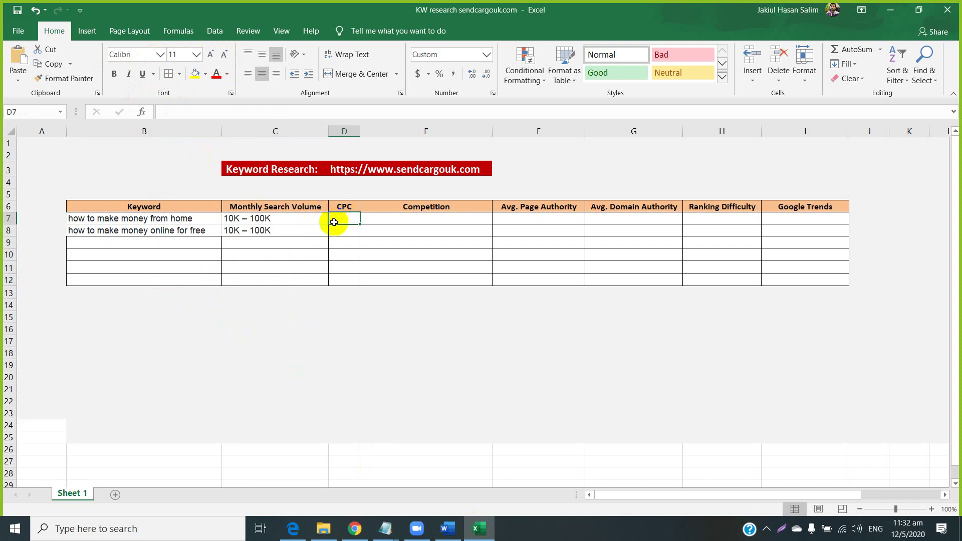
pyautogui.click(355, 529)
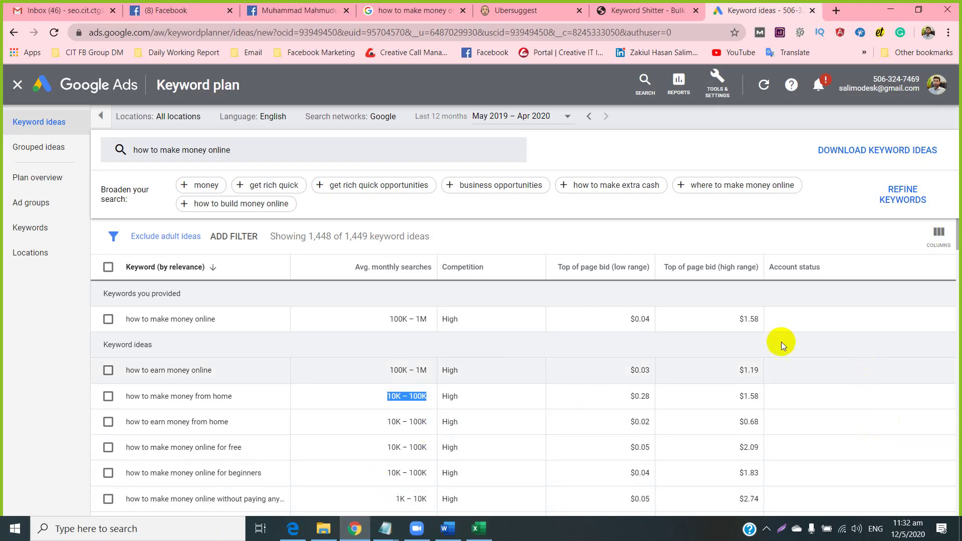
# Select 'CPC' in the Keyword Planner help text.
pyautogui.moveTo(602, 270)
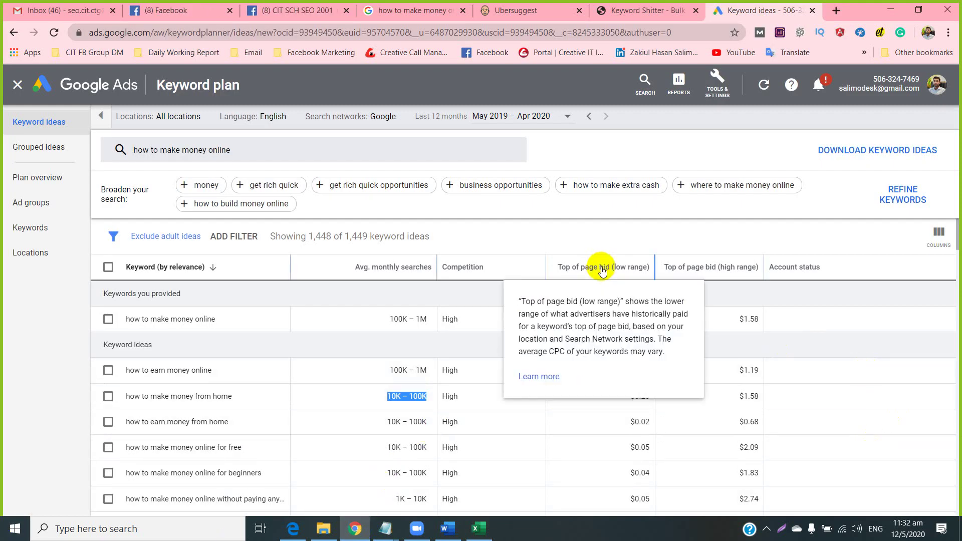
pyautogui.doubleClick(560, 351)
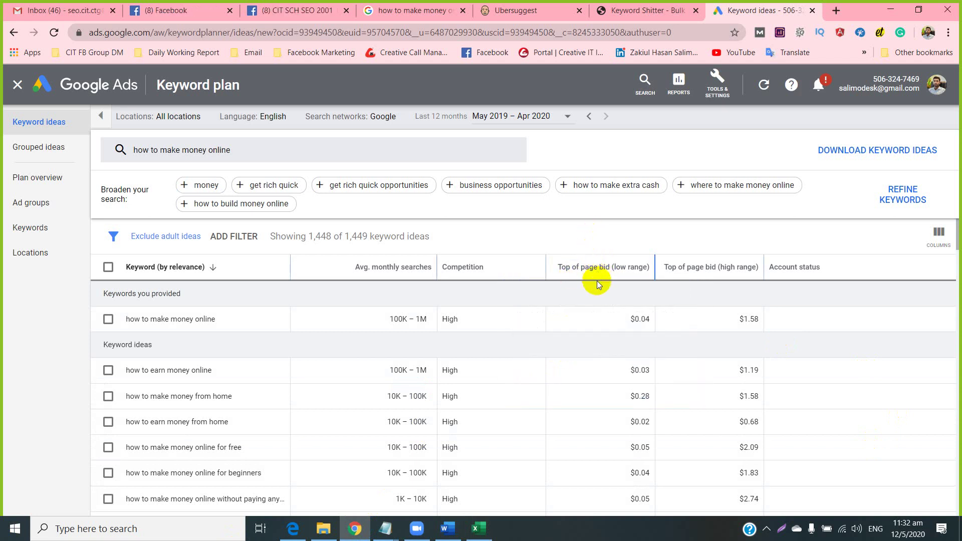
pyautogui.moveTo(590, 272)
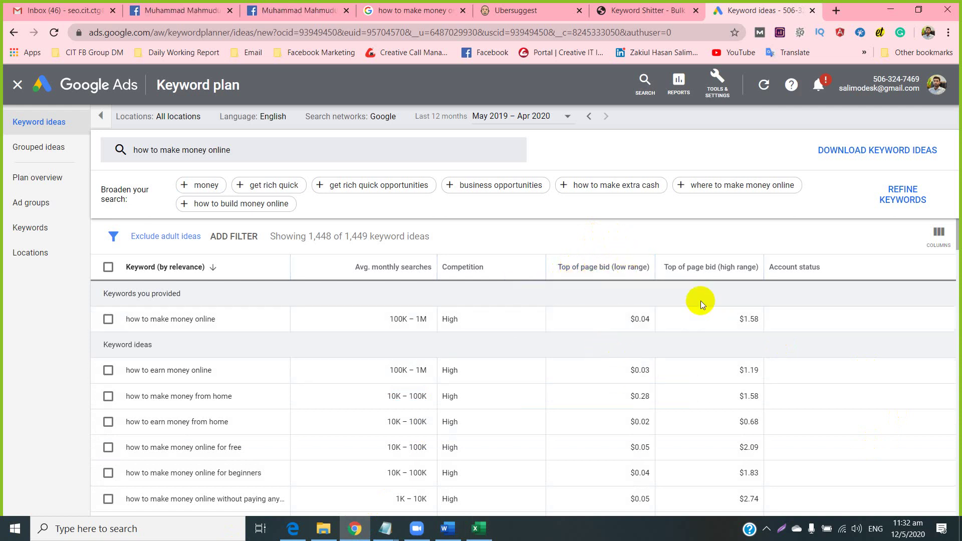
pyautogui.moveTo(700, 268)
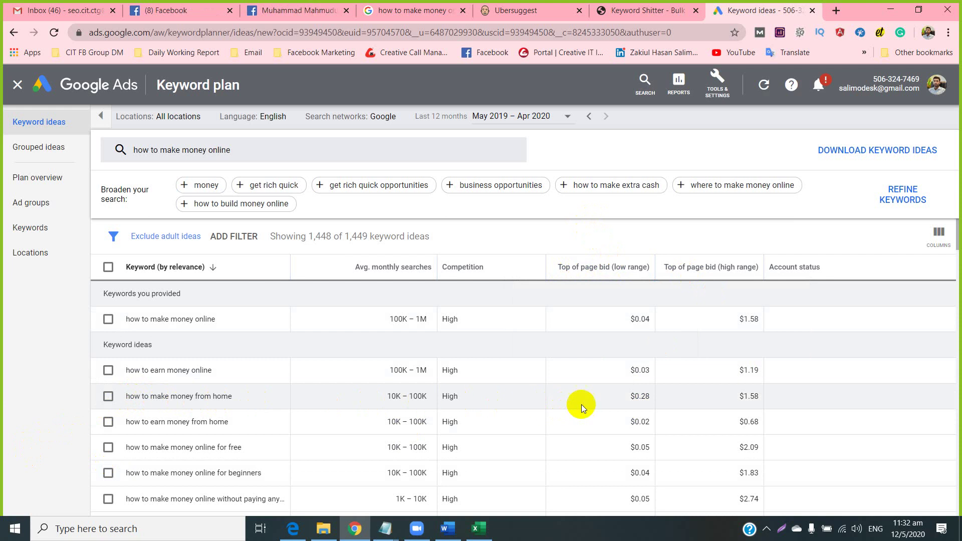
# Copy the $0.28 low-range bid for 'how to make money from home'.
pyautogui.moveTo(629, 399); pyautogui.dragTo(651, 393)
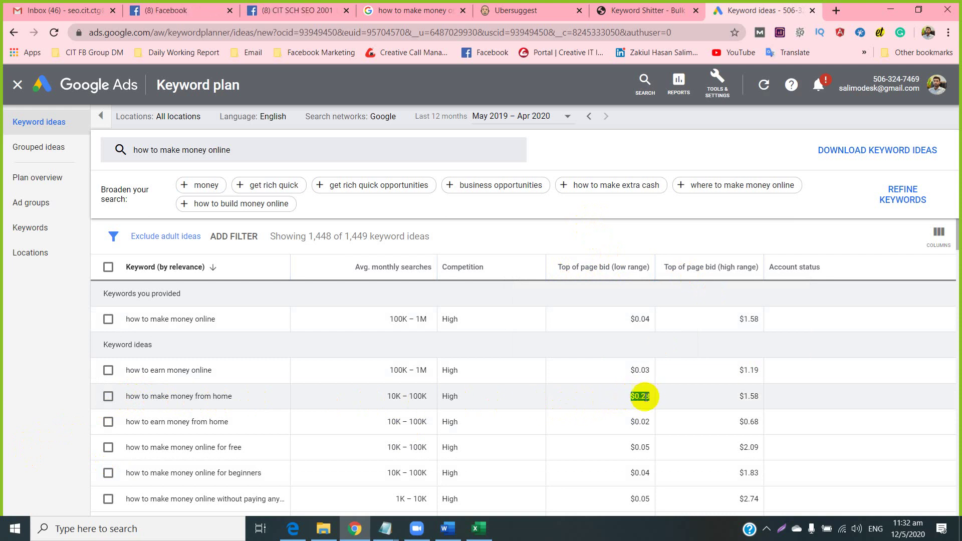
pyautogui.rightClick(642, 400)
pyautogui.click(651, 405)
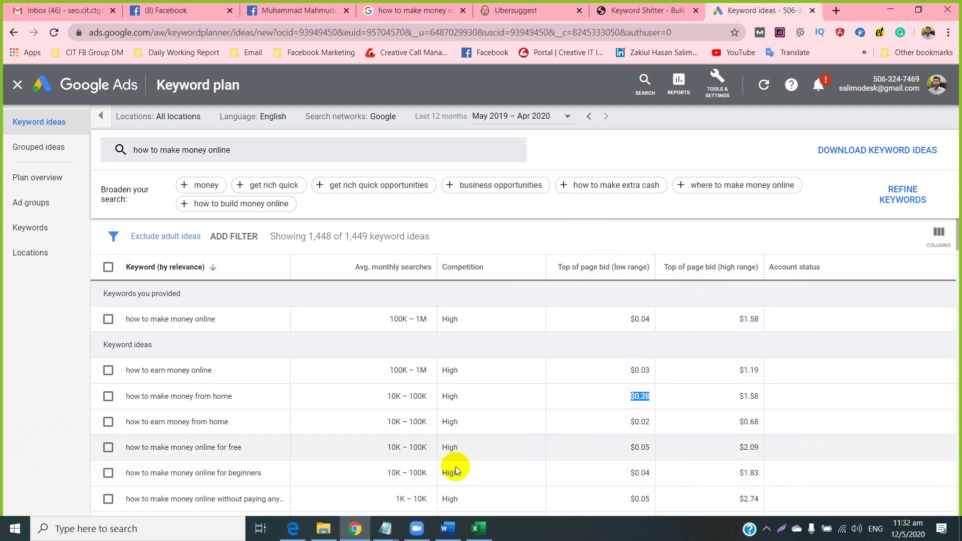
pyautogui.click(479, 529)
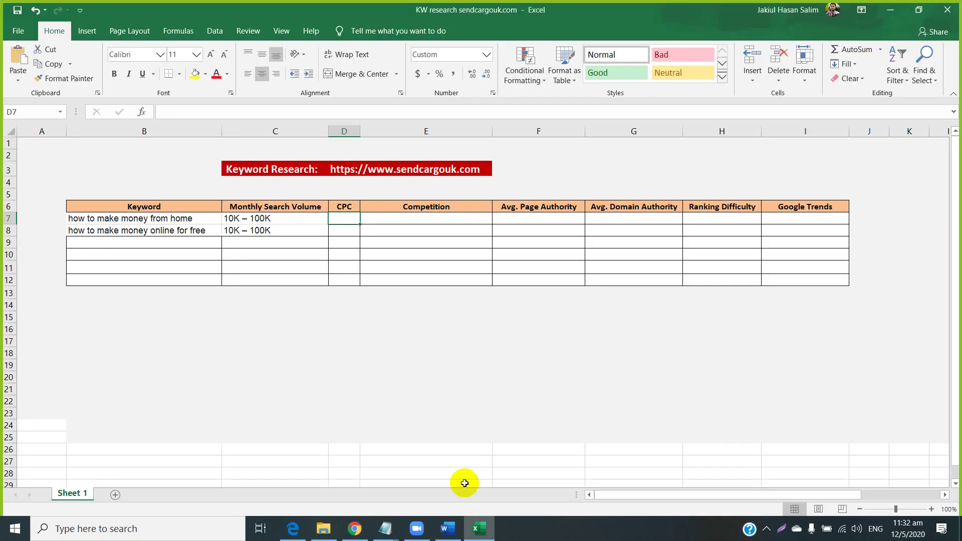
# Enter CPC bids $0.28 in D7 and $0.05 in D8, then select both cells.
pyautogui.click(346, 233)
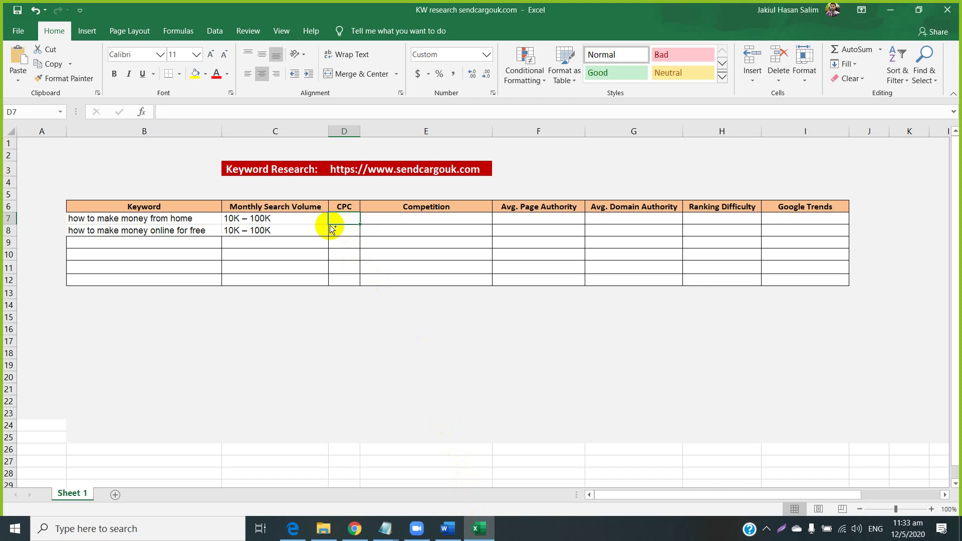
pyautogui.hotkey('ctrl', 'v')
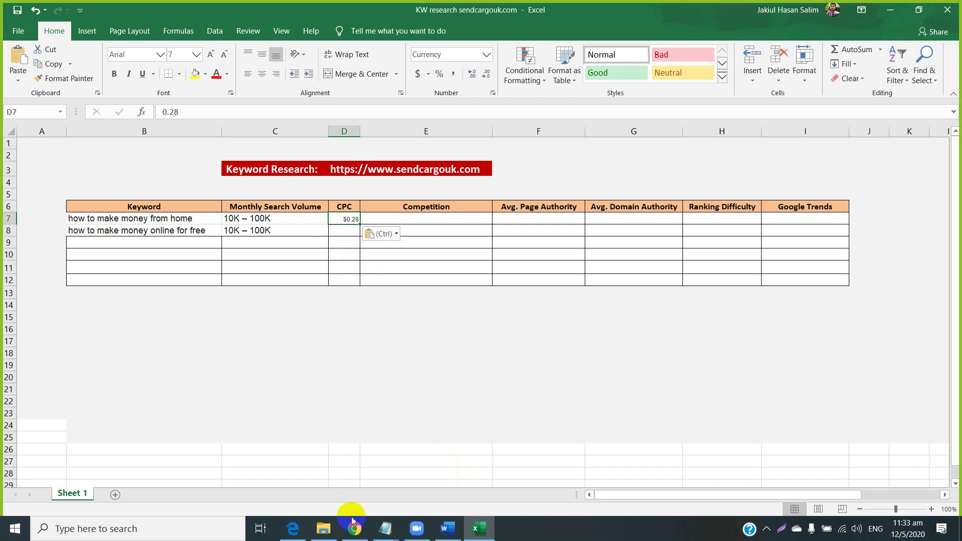
pyautogui.click(354, 527)
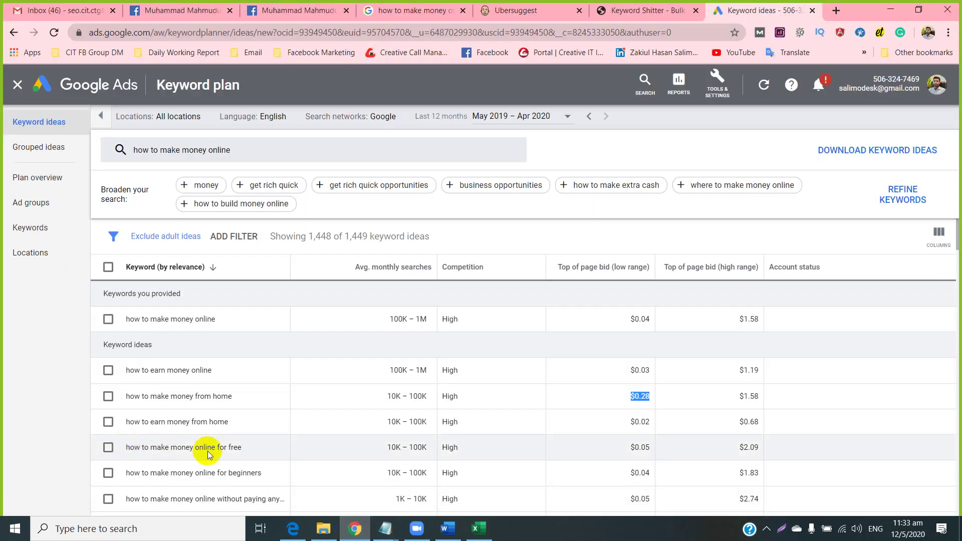
pyautogui.moveTo(621, 452); pyautogui.dragTo(649, 445)
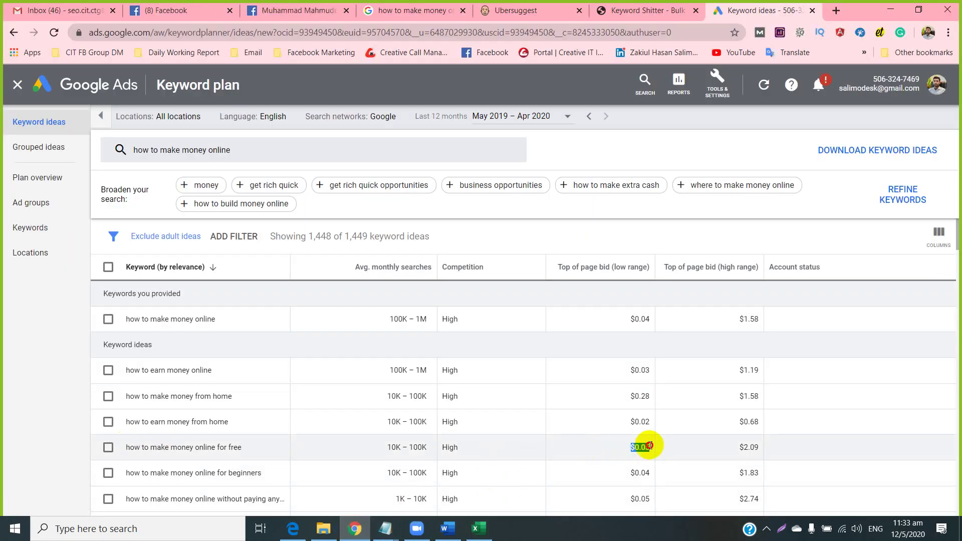
pyautogui.rightClick(641, 447)
pyautogui.click(651, 366)
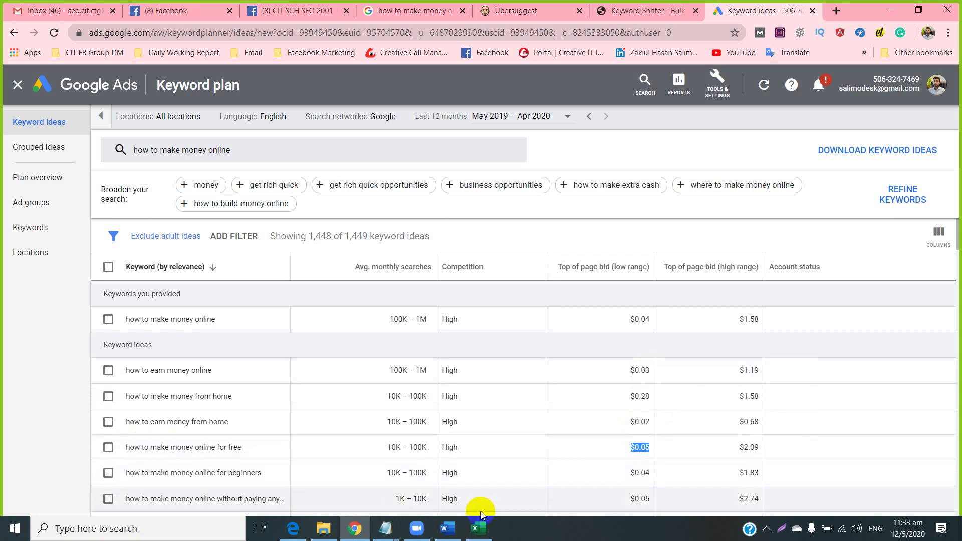
pyautogui.click(482, 527)
pyautogui.click(346, 229)
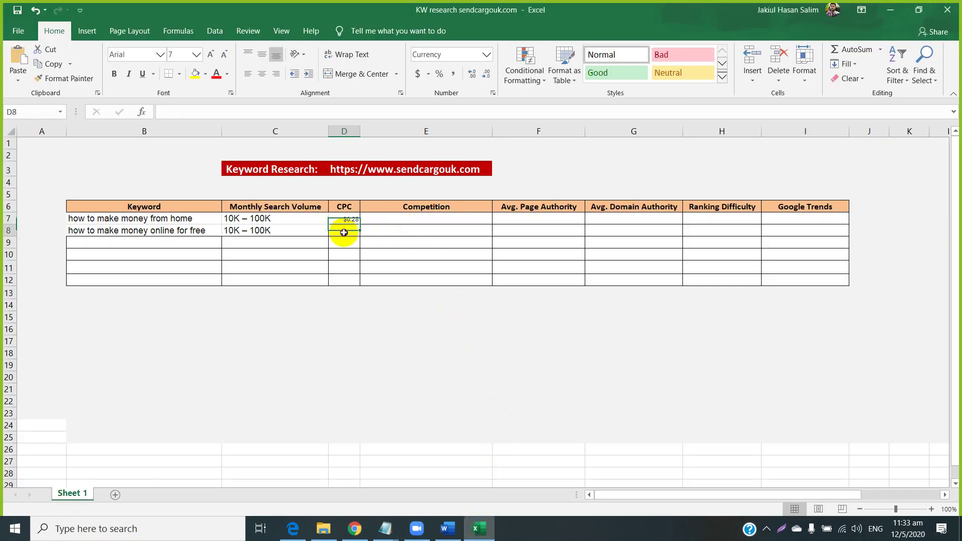
pyautogui.hotkey('ctrl', 'v')
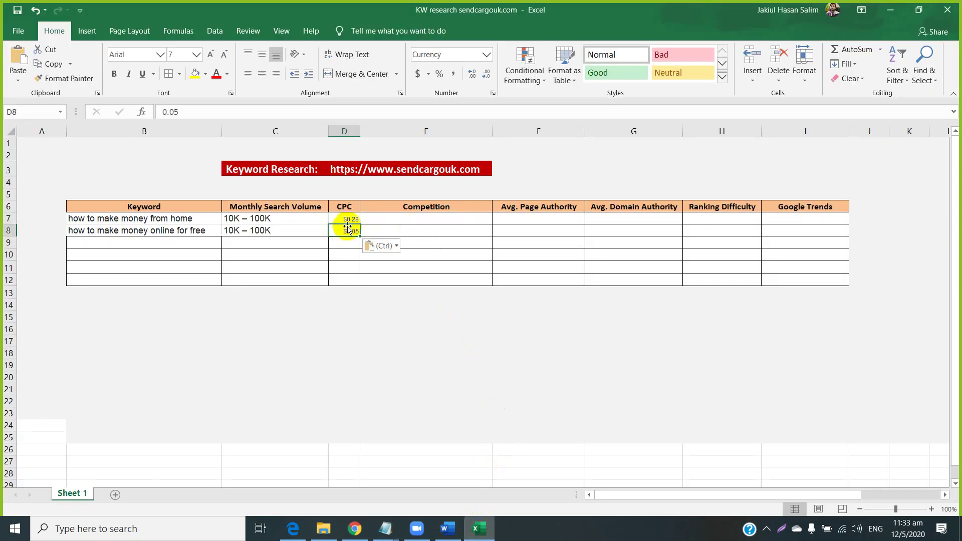
pyautogui.moveTo(348, 219); pyautogui.dragTo(348, 229)
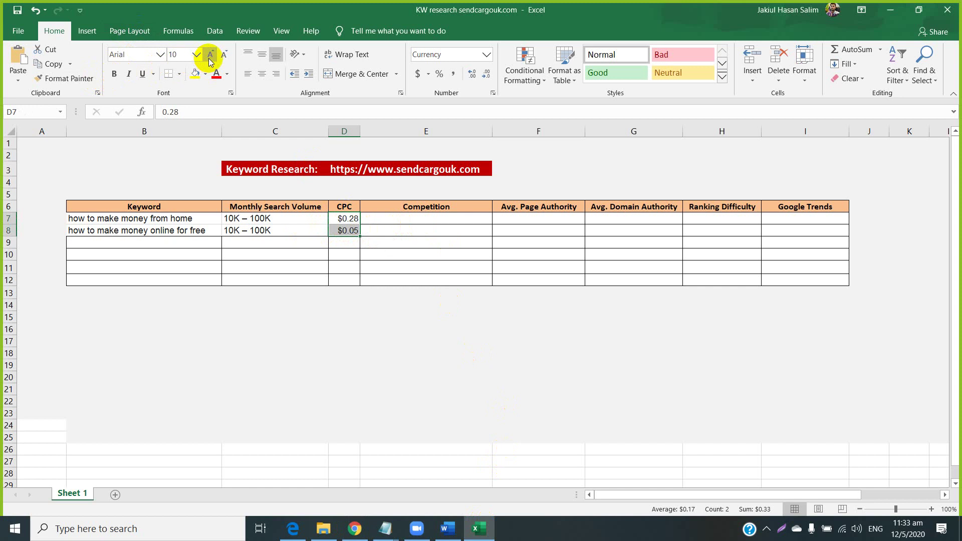
pyautogui.click(385, 528)
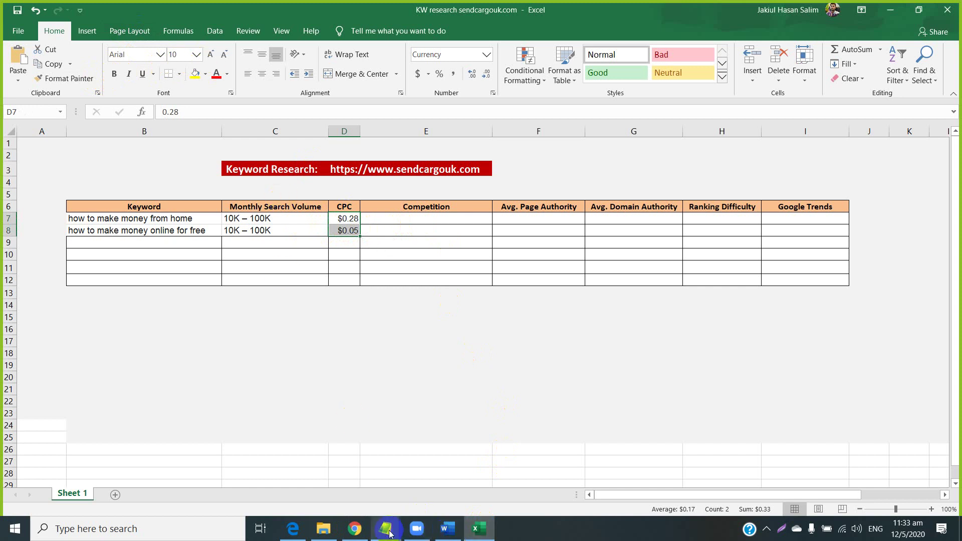
# Check the Keyword Research Criteria notes for the suggested CPC of around $2-$4.
pyautogui.moveTo(423, 481)
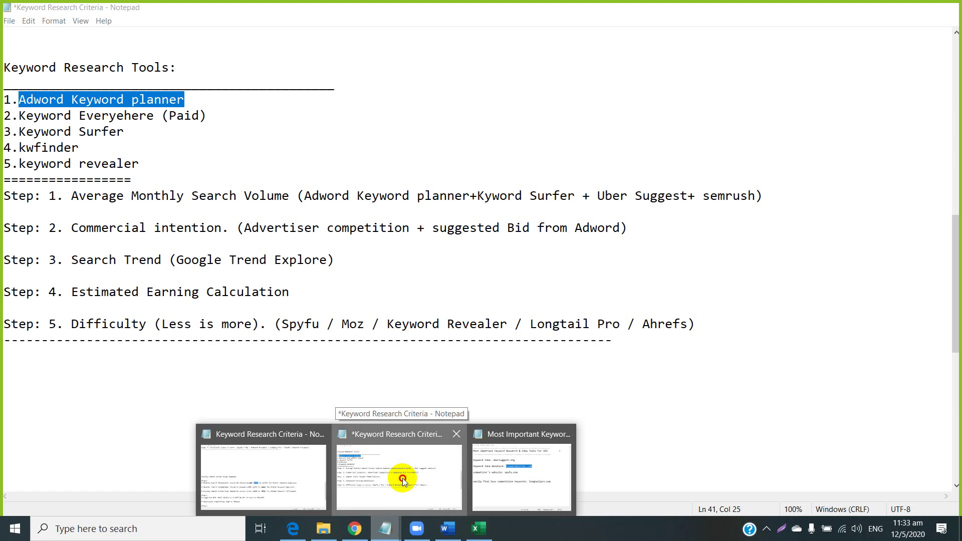
pyautogui.click(402, 478)
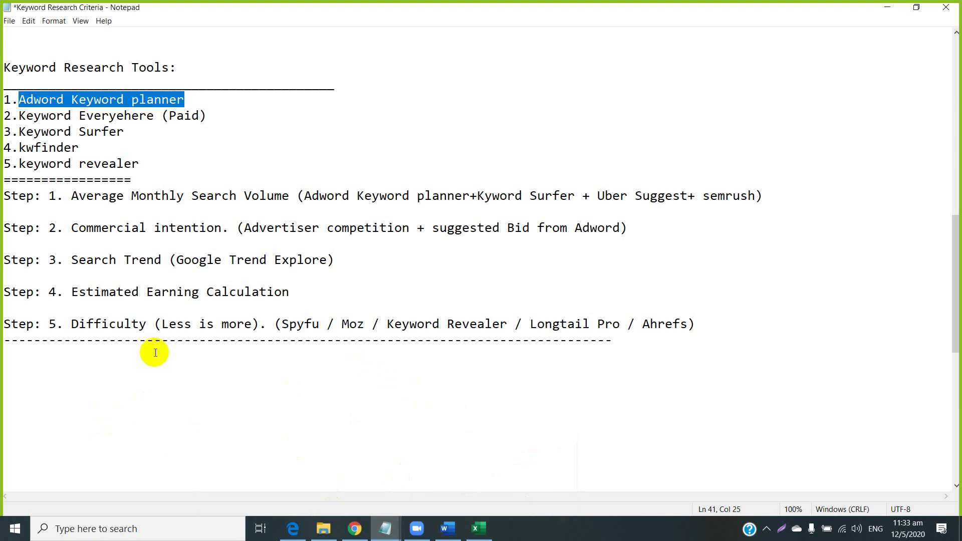
pyautogui.scroll(-8, 165, 350)
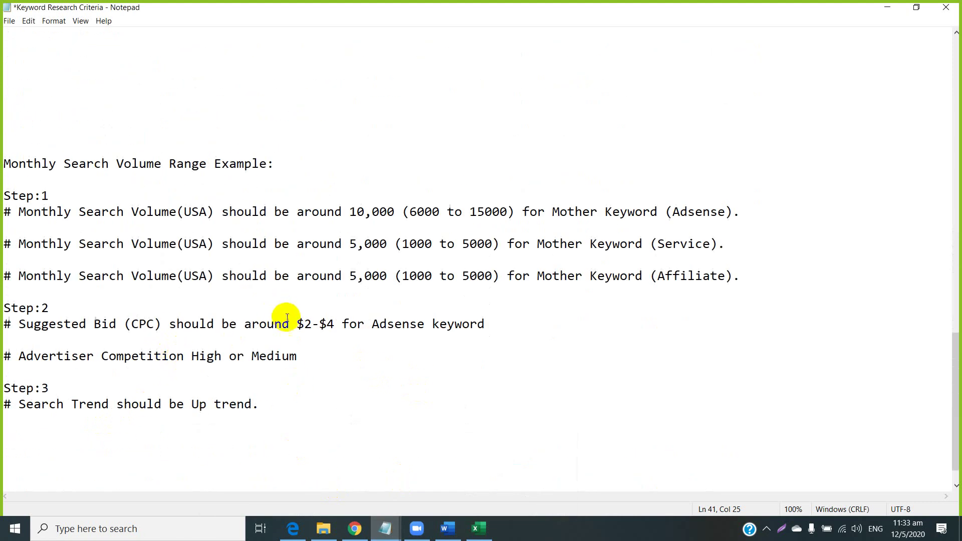
pyautogui.moveTo(292, 324); pyautogui.dragTo(345, 318)
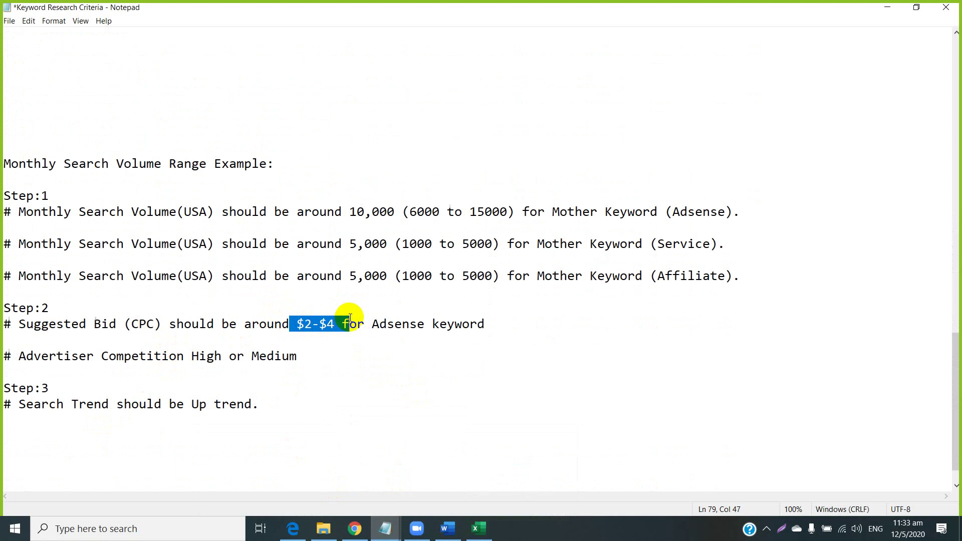
pyautogui.moveTo(251, 323); pyautogui.dragTo(329, 324)
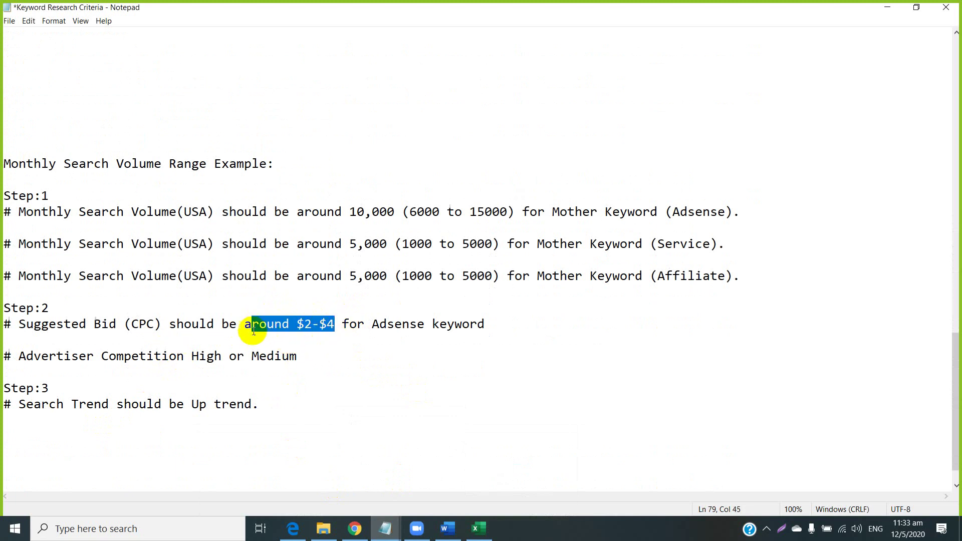
pyautogui.moveTo(240, 323); pyautogui.dragTo(333, 324)
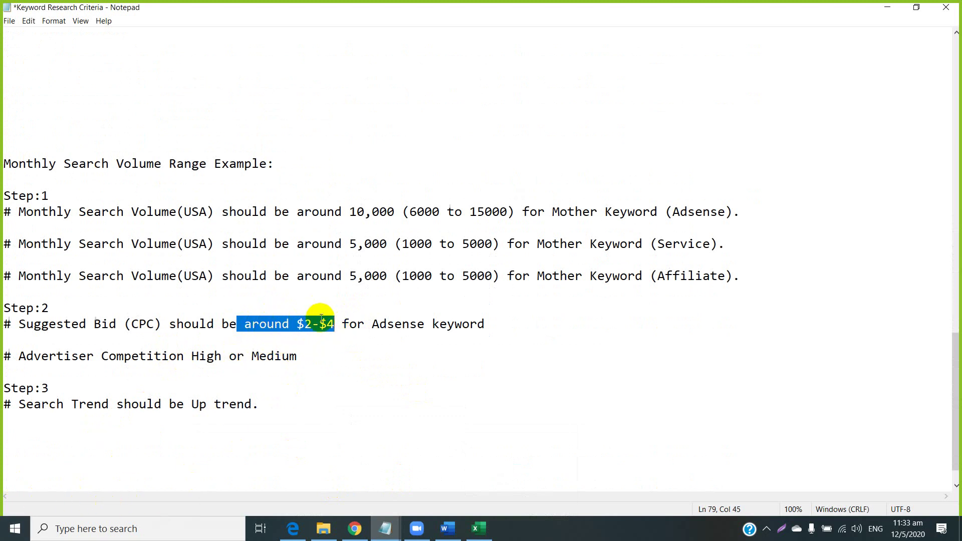
pyautogui.click(356, 531)
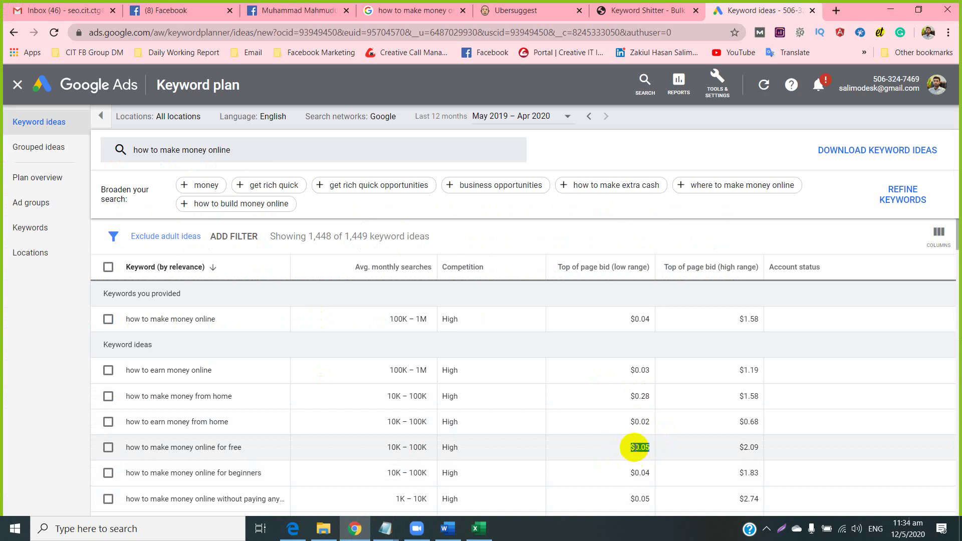
# Check the $2.09 high-range bid, then select the Competition cell E7 in Excel.
pyautogui.moveTo(736, 451); pyautogui.dragTo(778, 449)
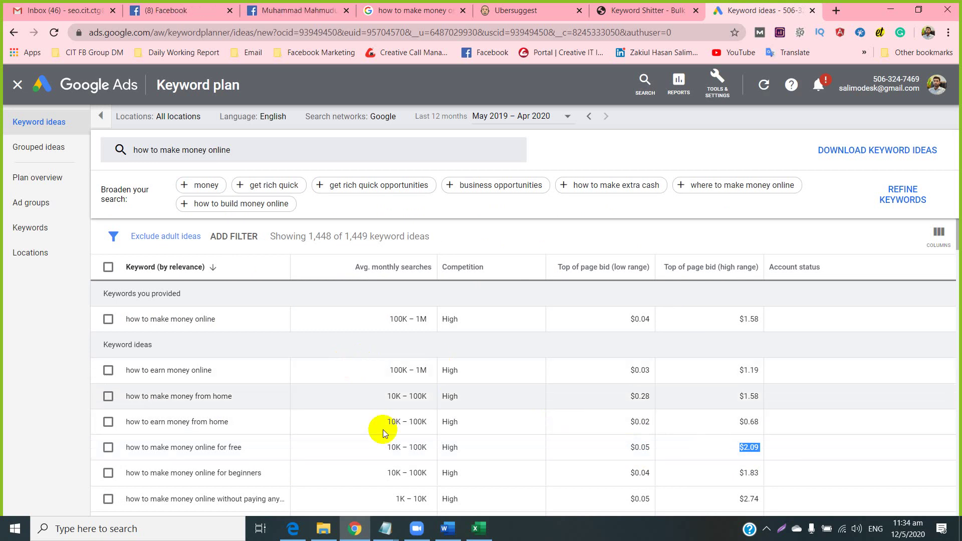
pyautogui.click(477, 529)
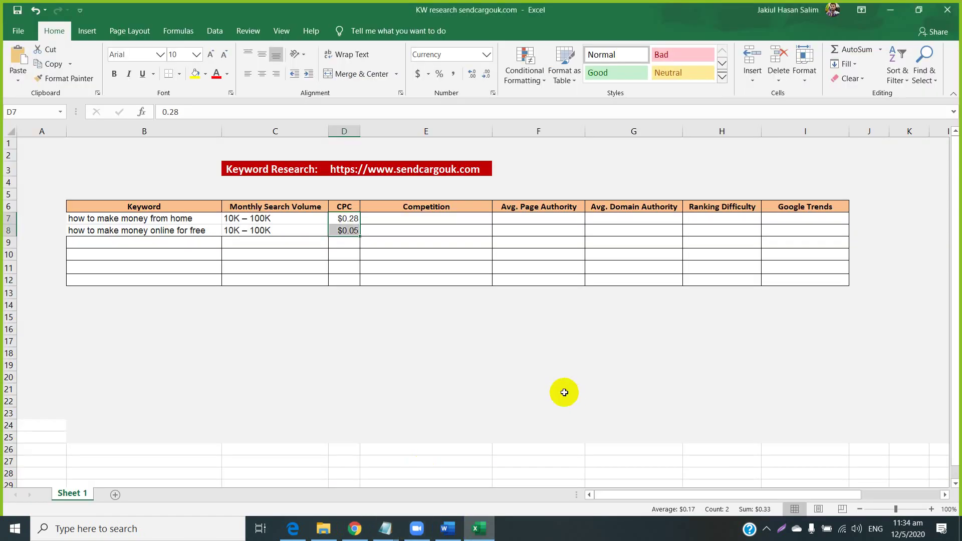
pyautogui.click(411, 221)
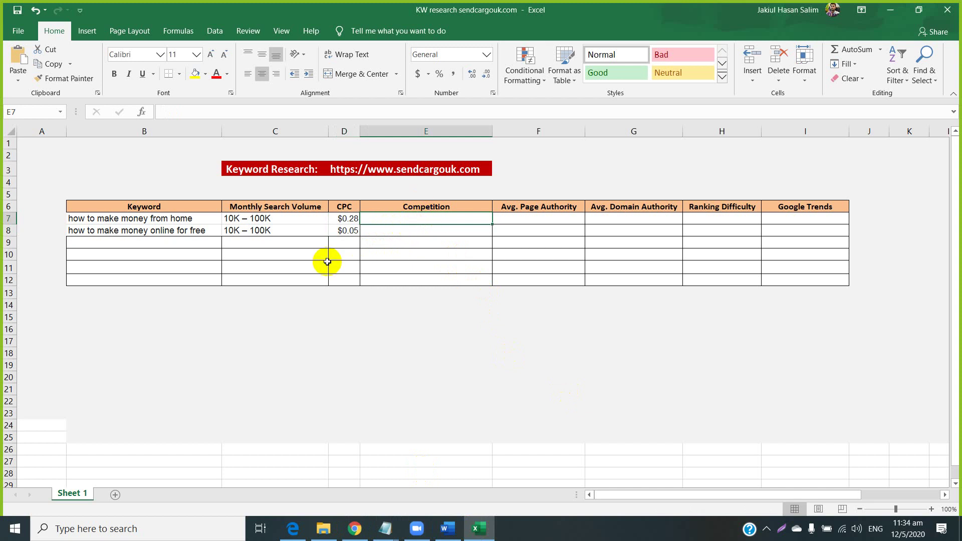
pyautogui.click(347, 538)
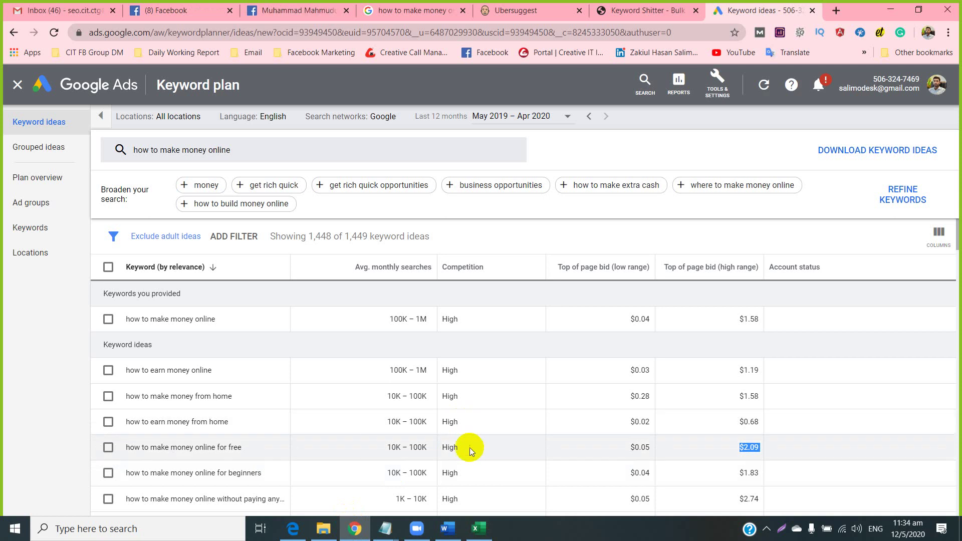
# Copy the High competition value for the free keyword, reviewing the Medium and Low rows.
pyautogui.doubleClick(451, 447)
pyautogui.rightClick(455, 450)
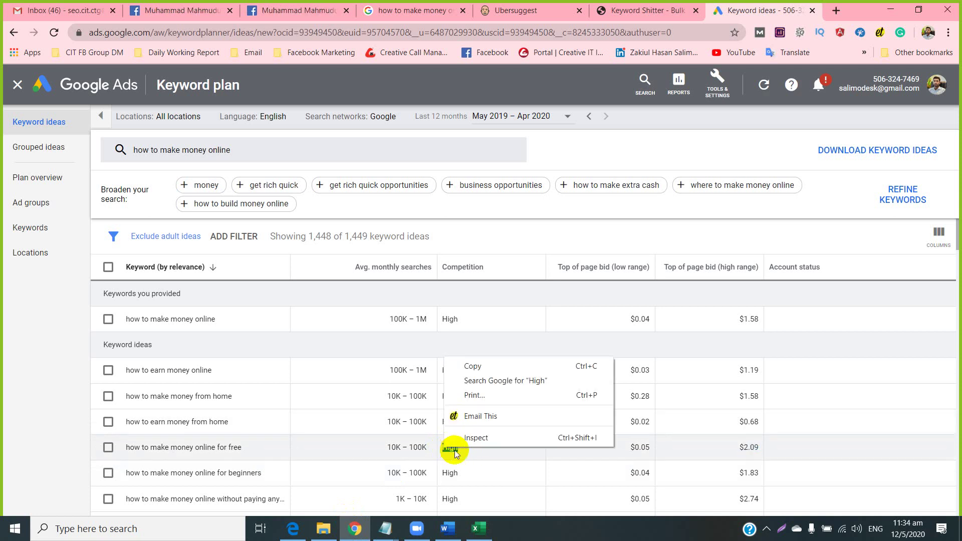
pyautogui.click(476, 370)
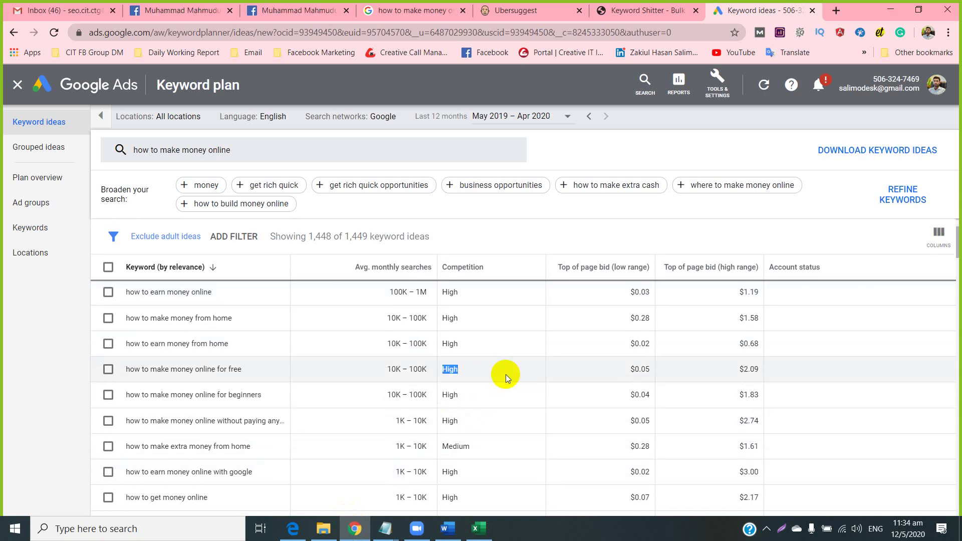
pyautogui.scroll(-2, 481, 400)
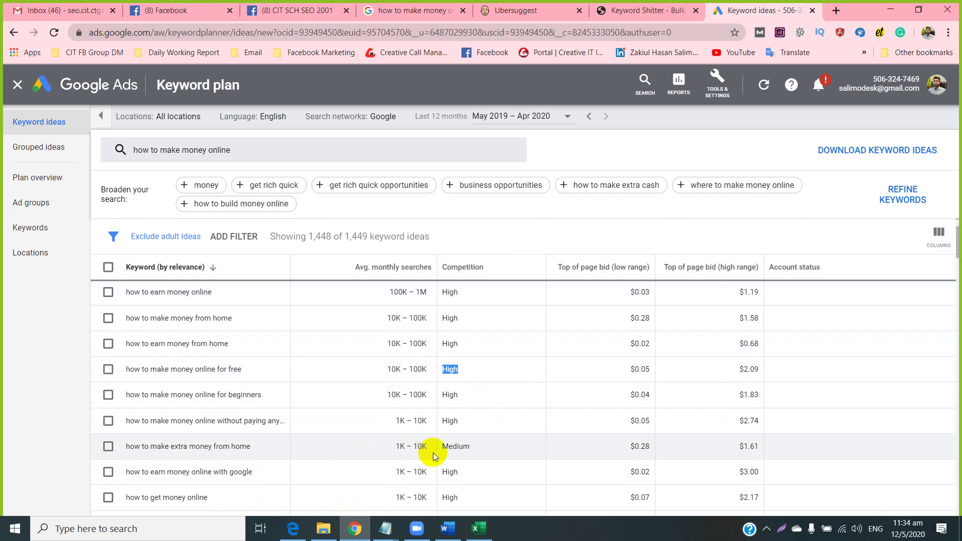
pyautogui.moveTo(476, 444); pyautogui.dragTo(444, 446)
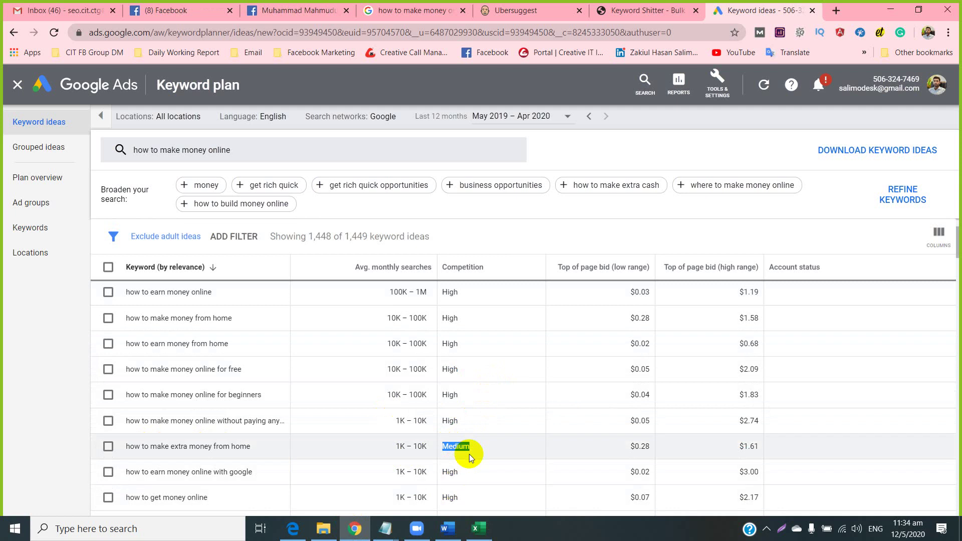
pyautogui.scroll(-5, 469, 453)
pyautogui.moveTo(470, 451); pyautogui.dragTo(447, 442)
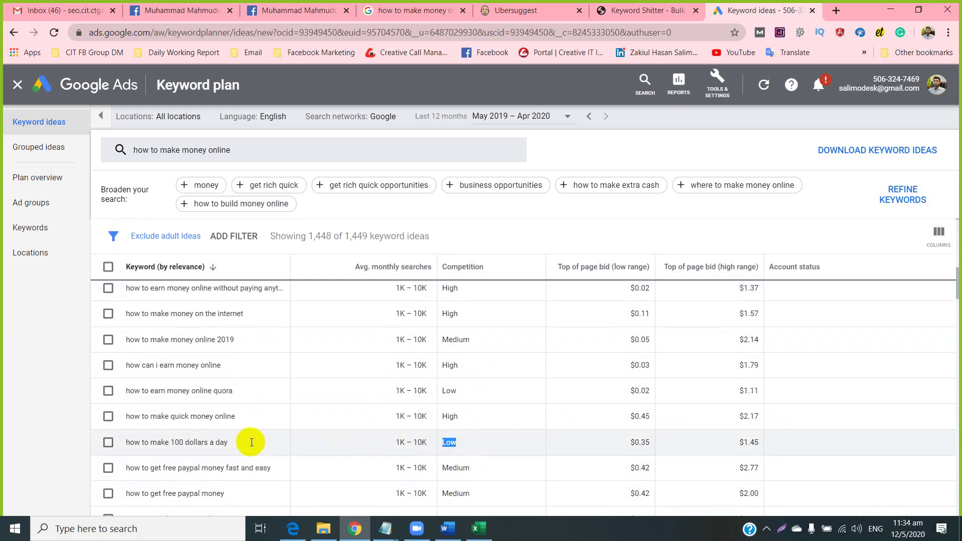
pyautogui.moveTo(129, 442); pyautogui.dragTo(213, 444)
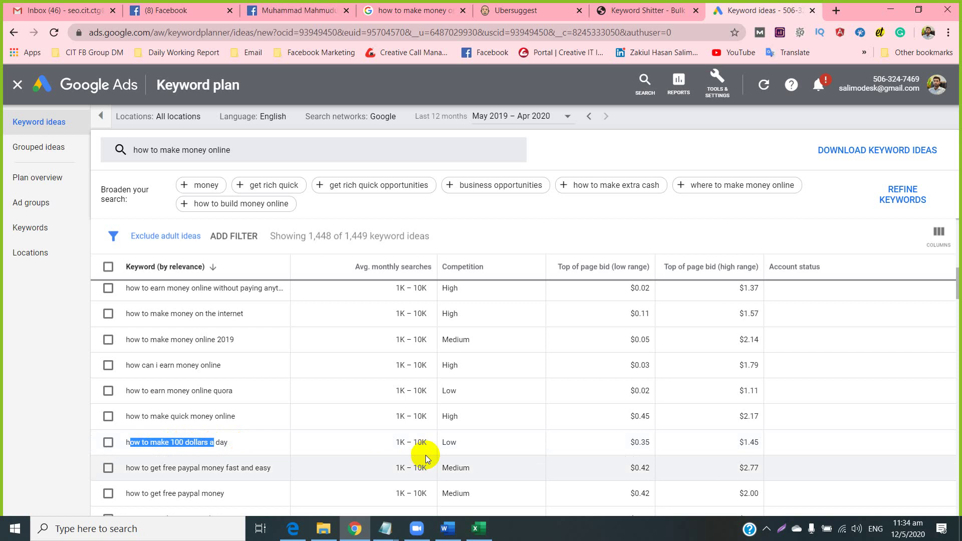
pyautogui.moveTo(470, 442); pyautogui.dragTo(429, 444)
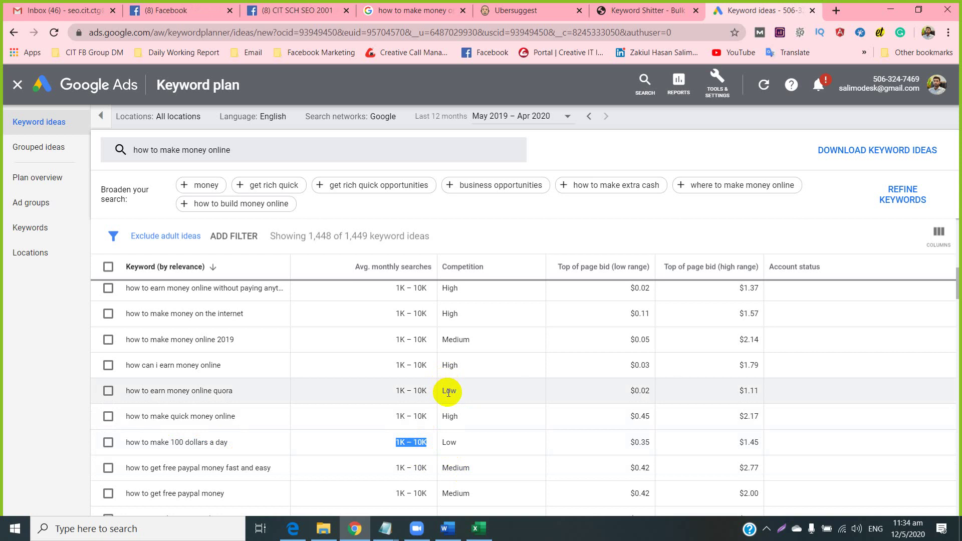
# Select the 10K – 100K search volume of the fast-online keyword row.
pyautogui.scroll(3, 411, 371)
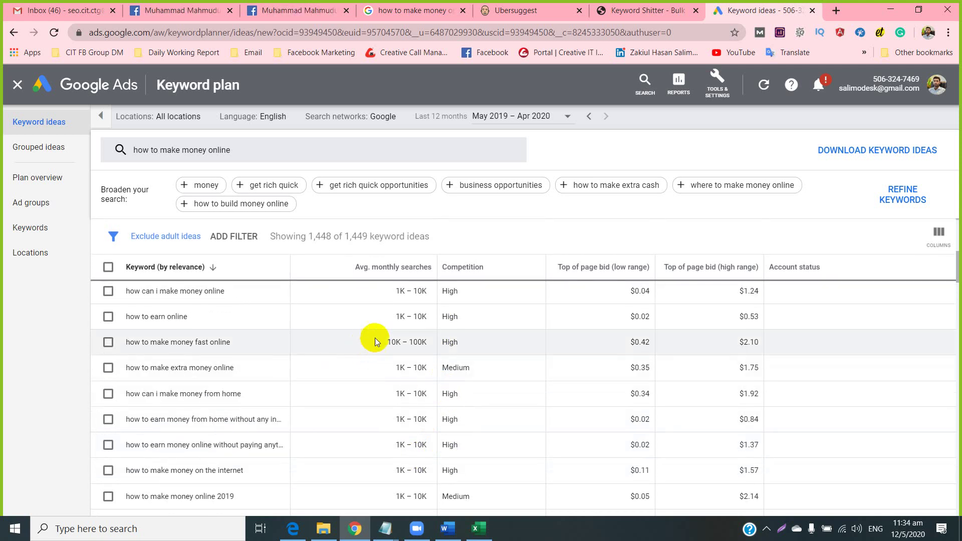
pyautogui.moveTo(375, 337); pyautogui.dragTo(446, 343)
pyautogui.click(466, 344)
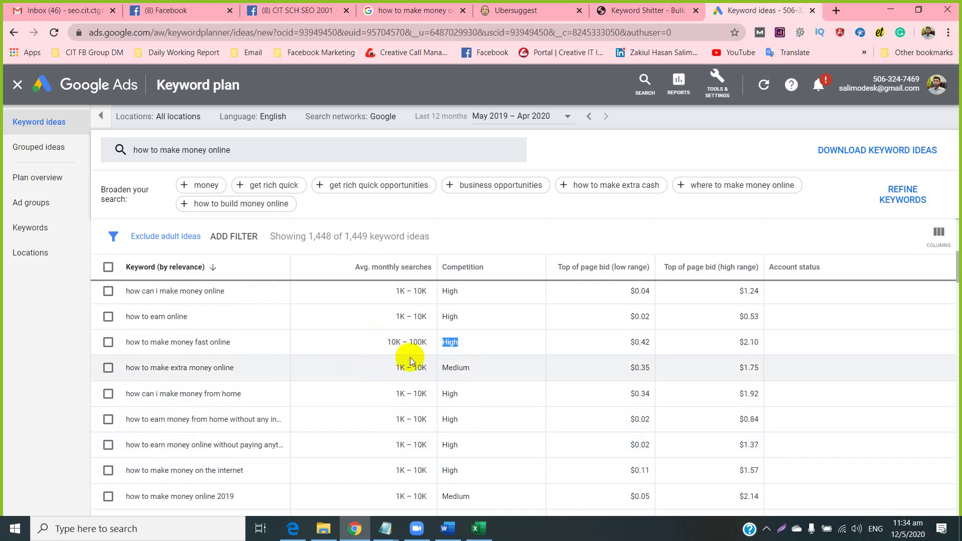
pyautogui.moveTo(385, 340); pyautogui.dragTo(426, 340)
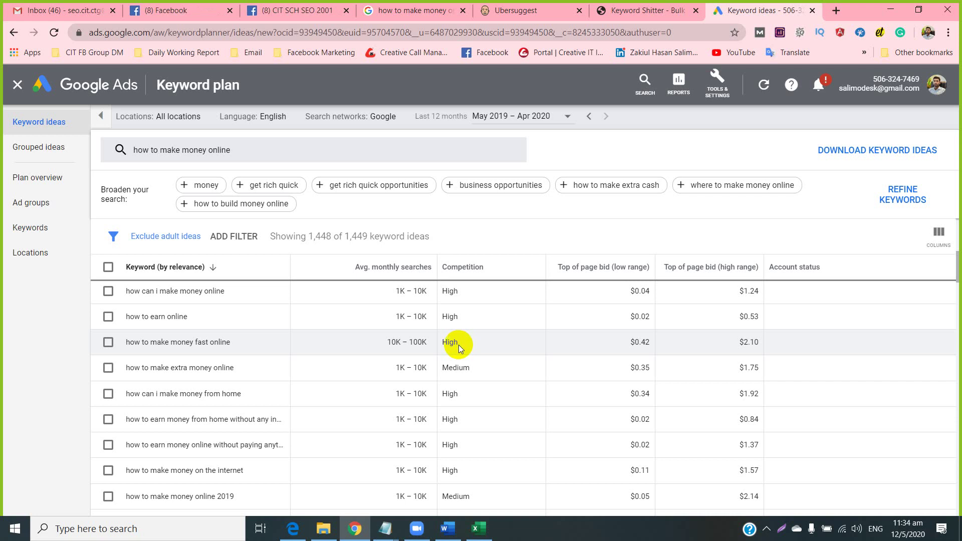
pyautogui.moveTo(386, 343); pyautogui.dragTo(419, 341)
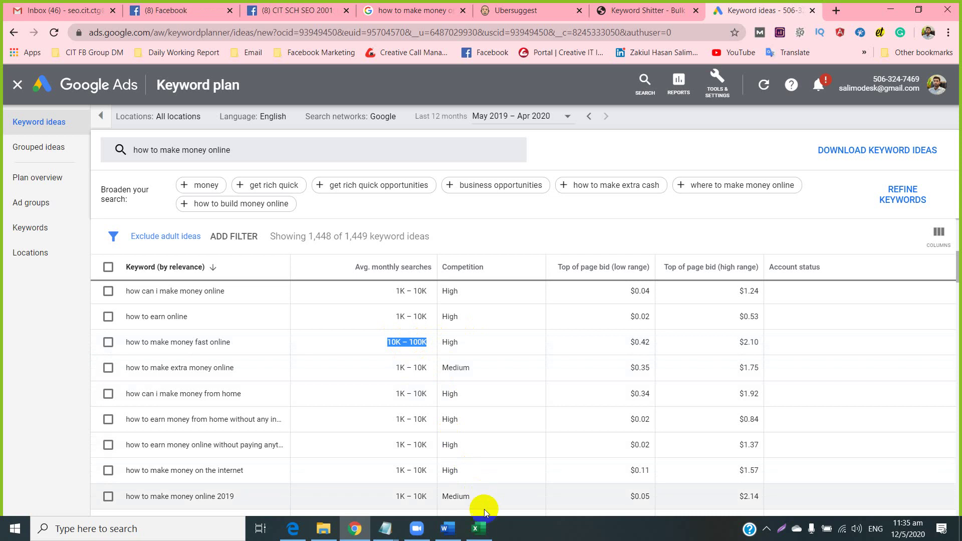
pyautogui.click(479, 529)
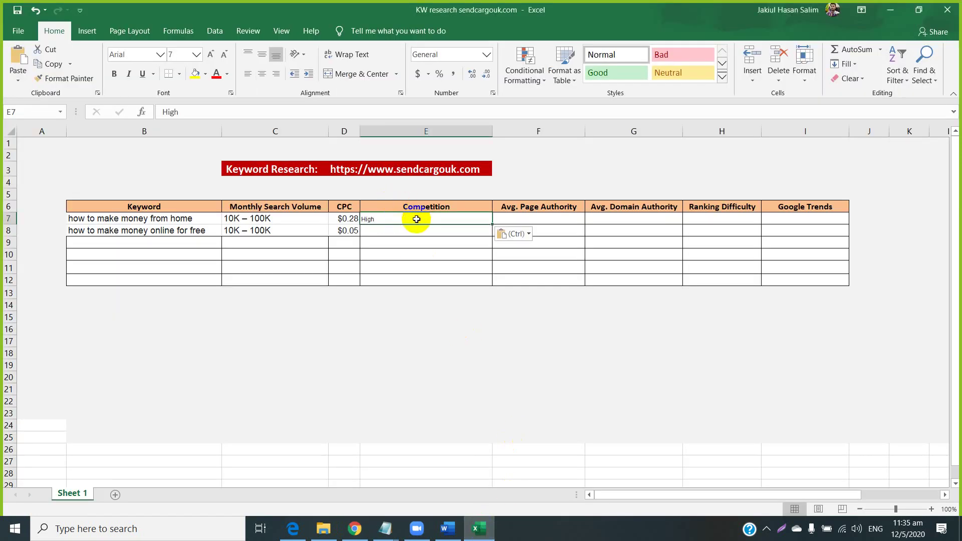
# Fill E8 with High and set E7:E8 to 12 pt.
pyautogui.press('Down')
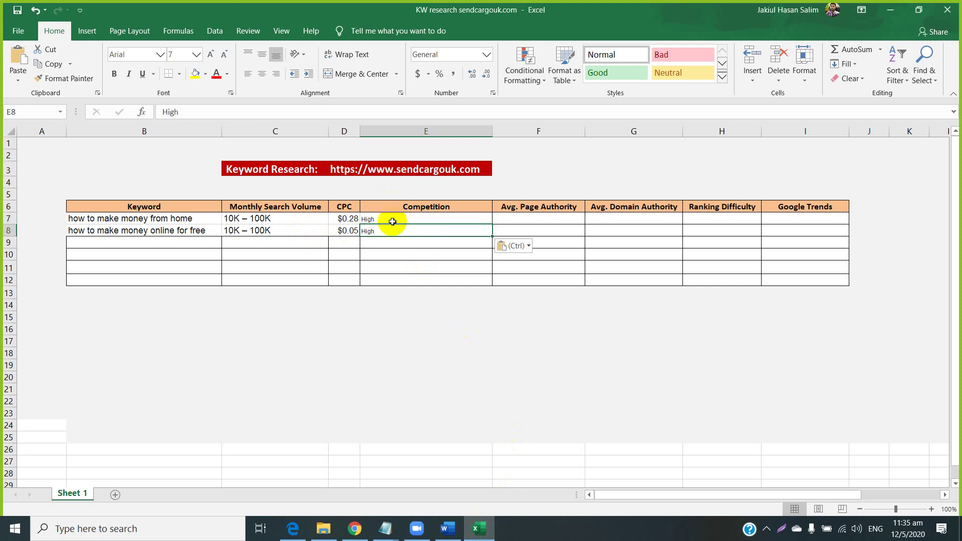
pyautogui.moveTo(390, 218); pyautogui.dragTo(389, 229)
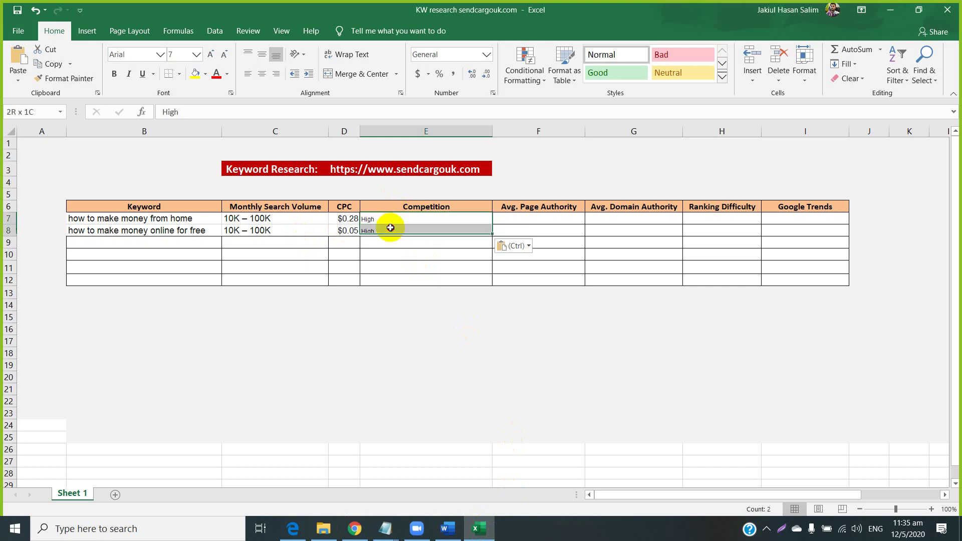
pyautogui.click(196, 54)
pyautogui.click(175, 117)
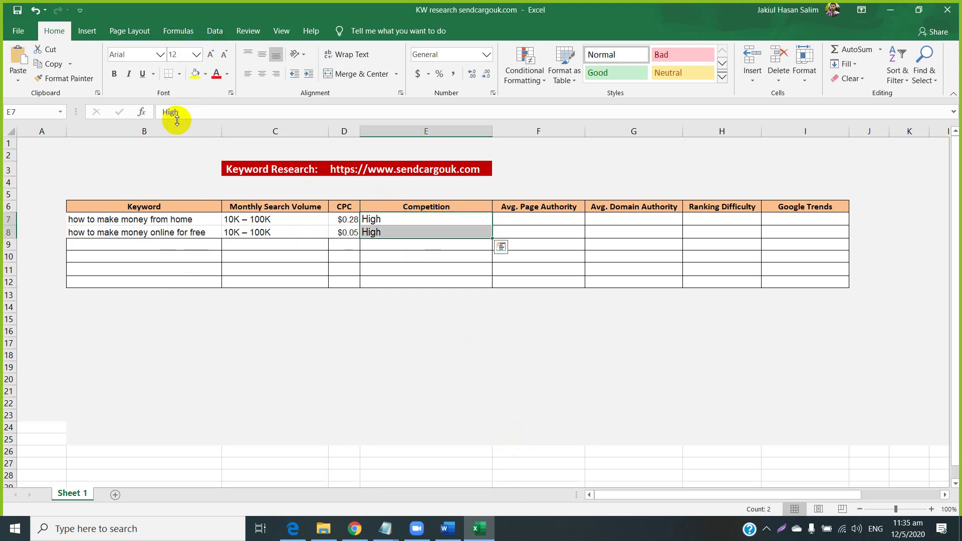
pyautogui.click(477, 307)
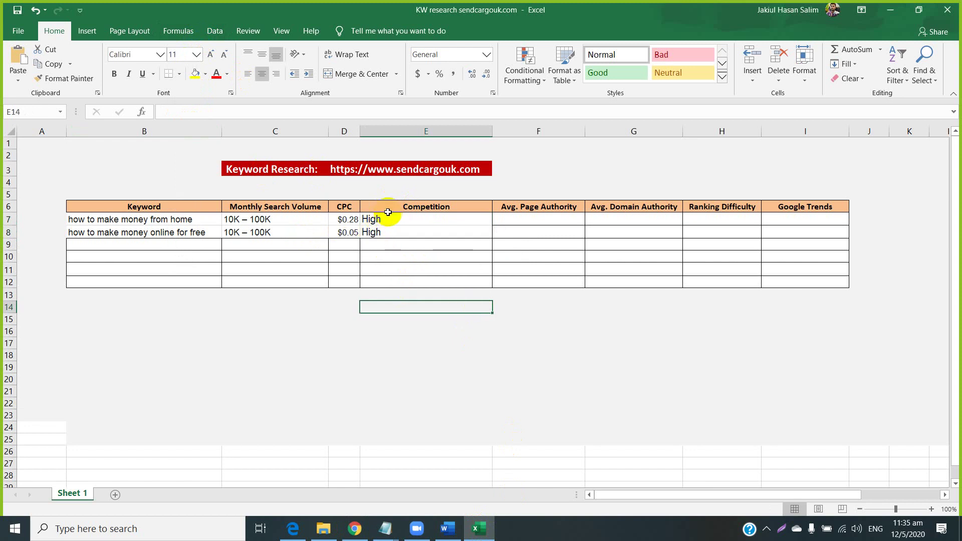
# Centre the Competition column E and select the empty authority cells F7:G10.
pyautogui.click(412, 130)
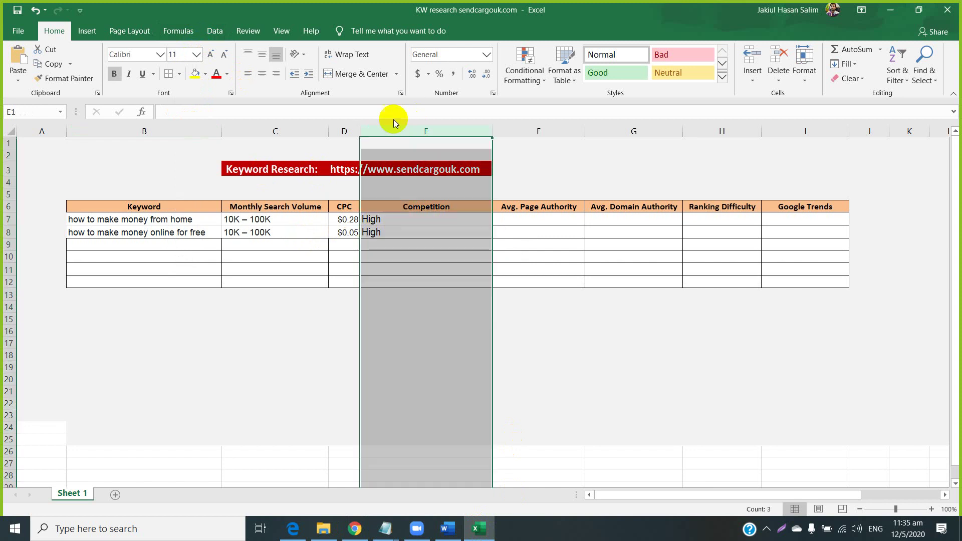
pyautogui.click(261, 74)
pyautogui.click(561, 345)
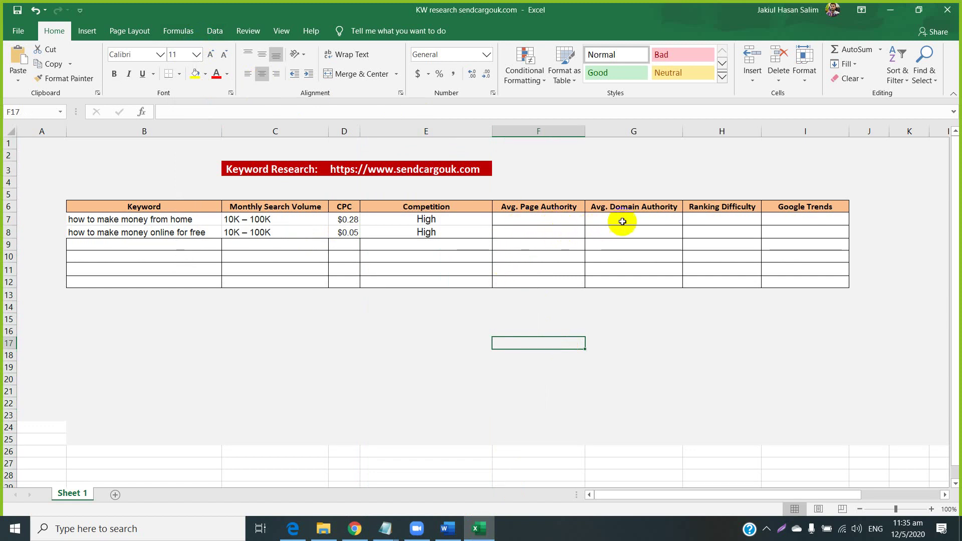
pyautogui.moveTo(525, 219)
pyautogui.mouseDown()
pyautogui.moveTo(607, 219)
pyautogui.moveTo(611, 260)
pyautogui.mouseUp()
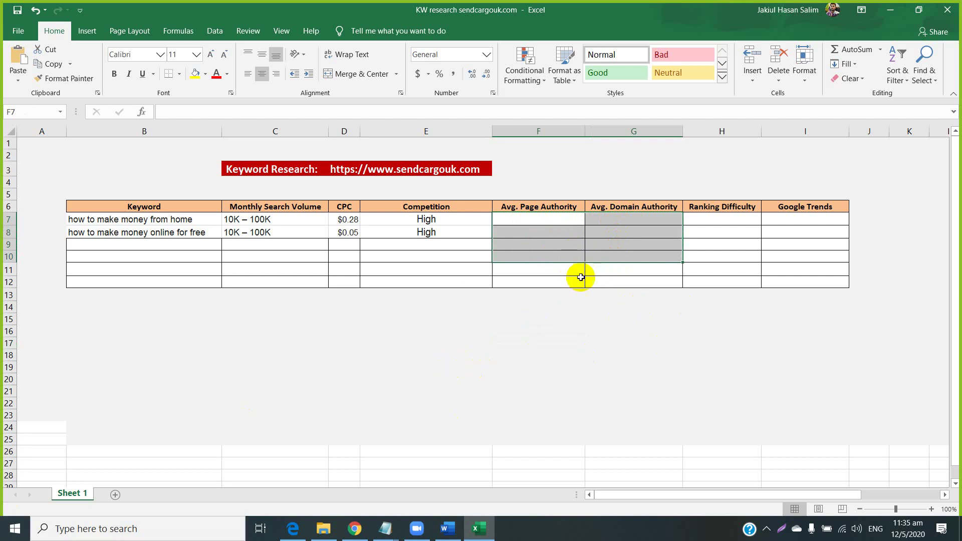
pyautogui.click(514, 220)
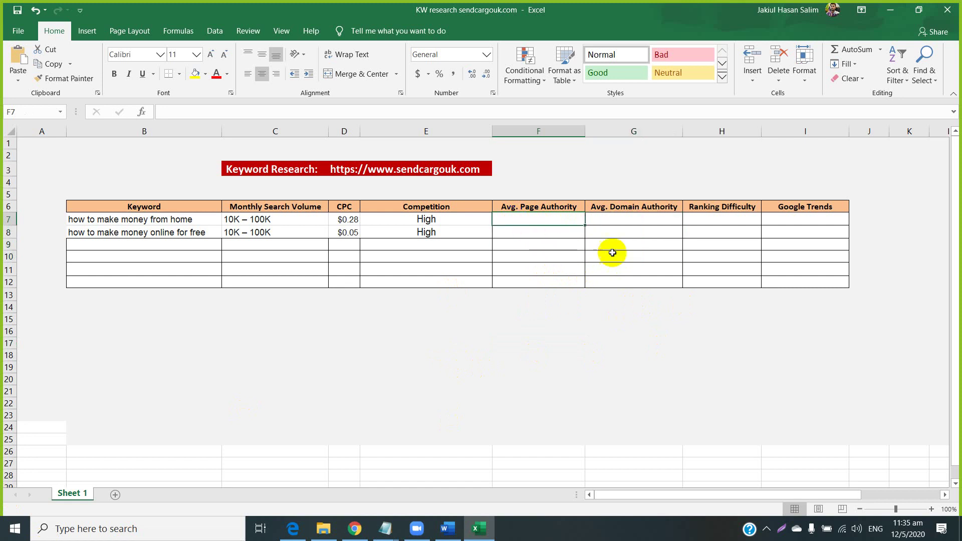
# Search Google for 'small seo tools' in a new tab and open SmallSEOTools.com.
pyautogui.click(355, 529)
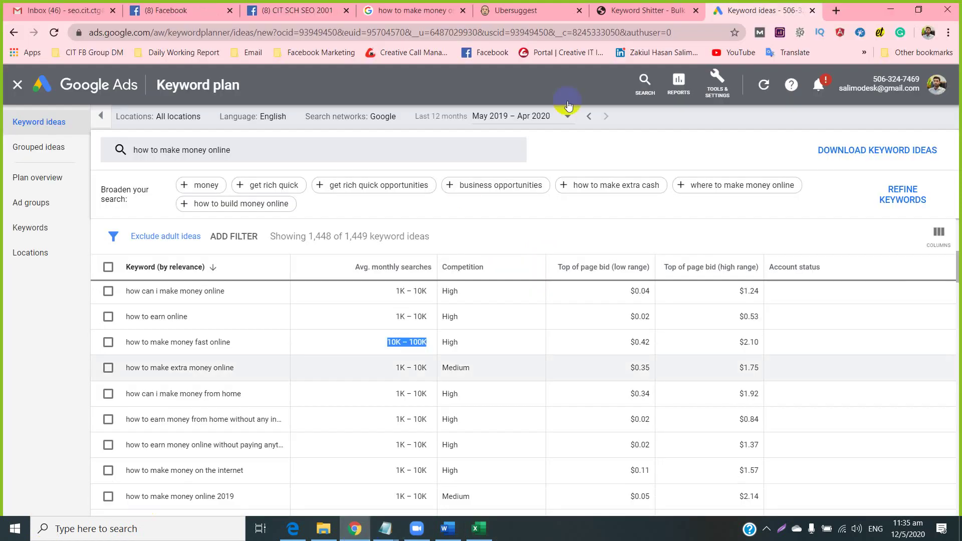
pyautogui.click(846, 9)
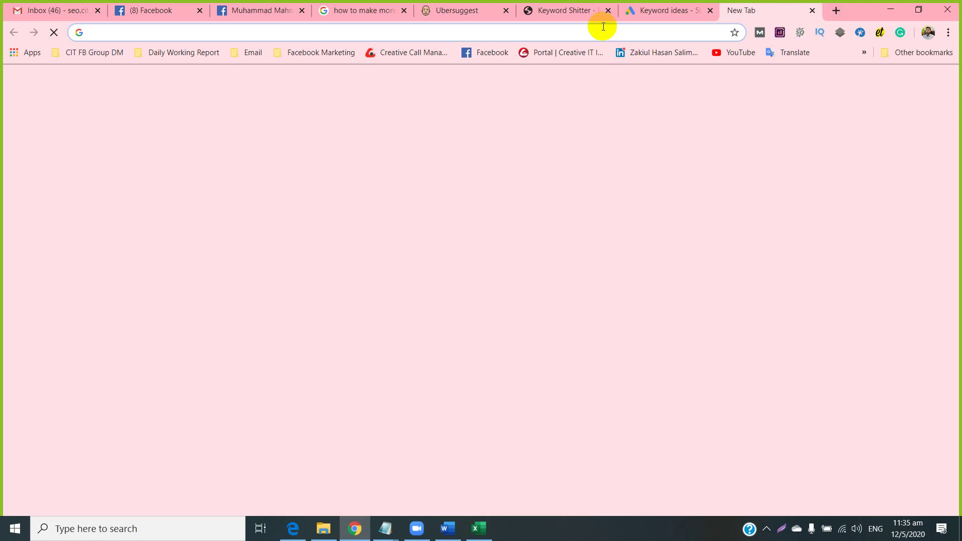
pyautogui.write('smal')
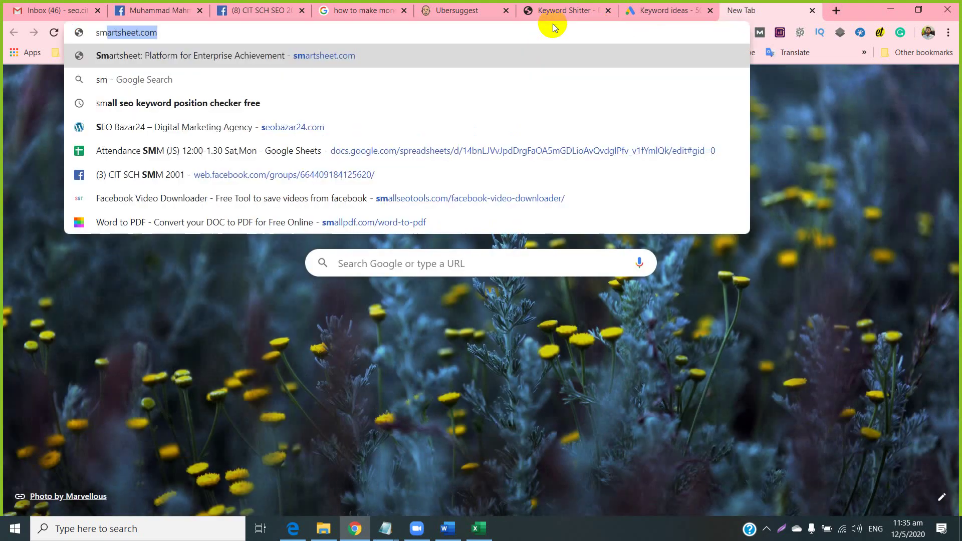
pyautogui.write('l seo ')
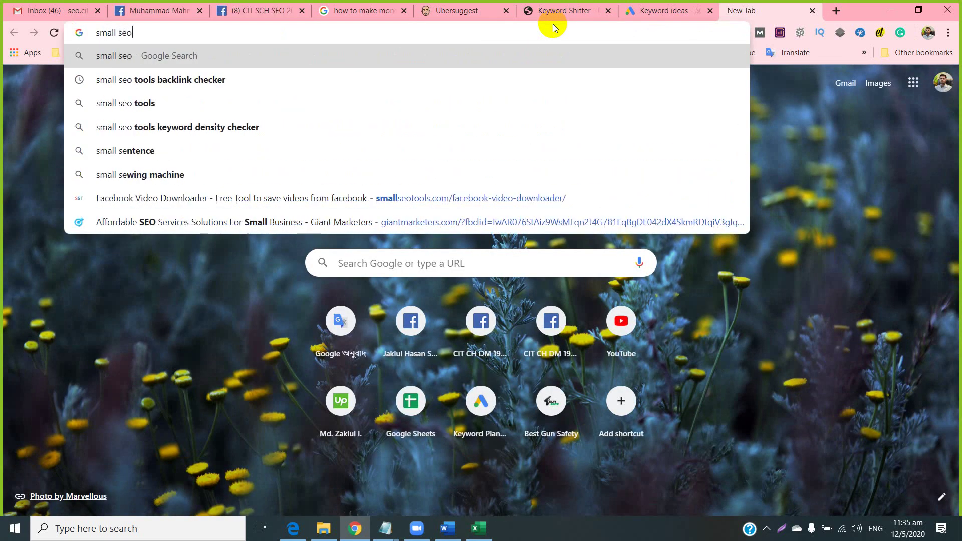
pyautogui.write('tools')
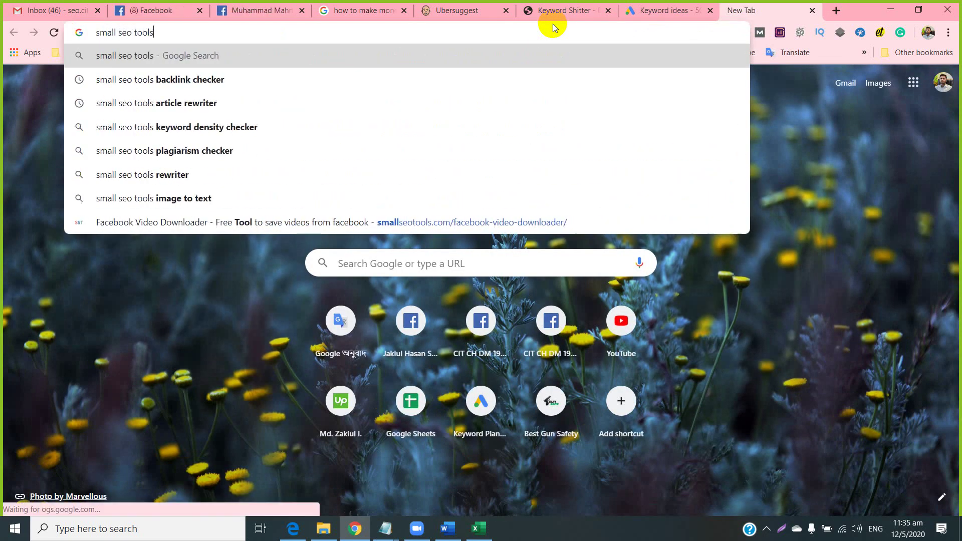
pyautogui.press('Return')
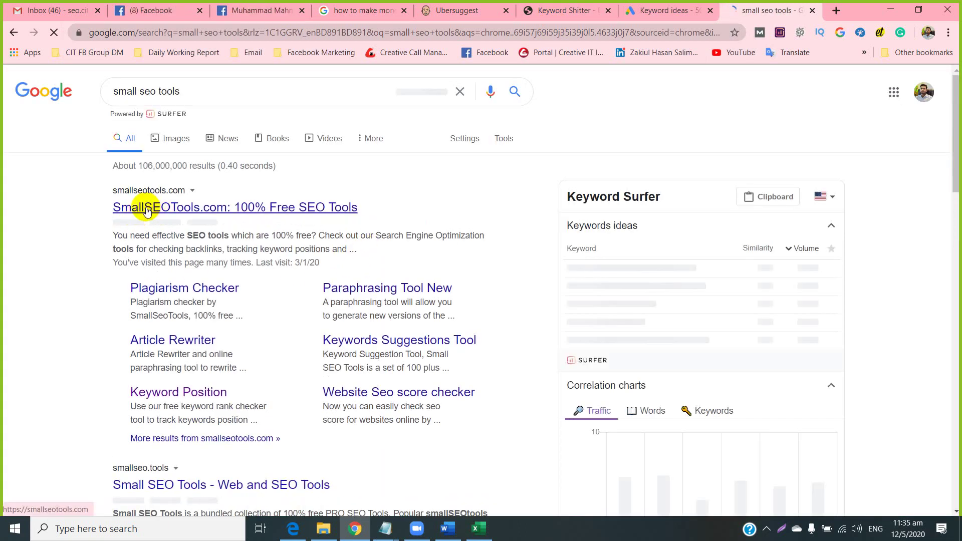
pyautogui.click(146, 209)
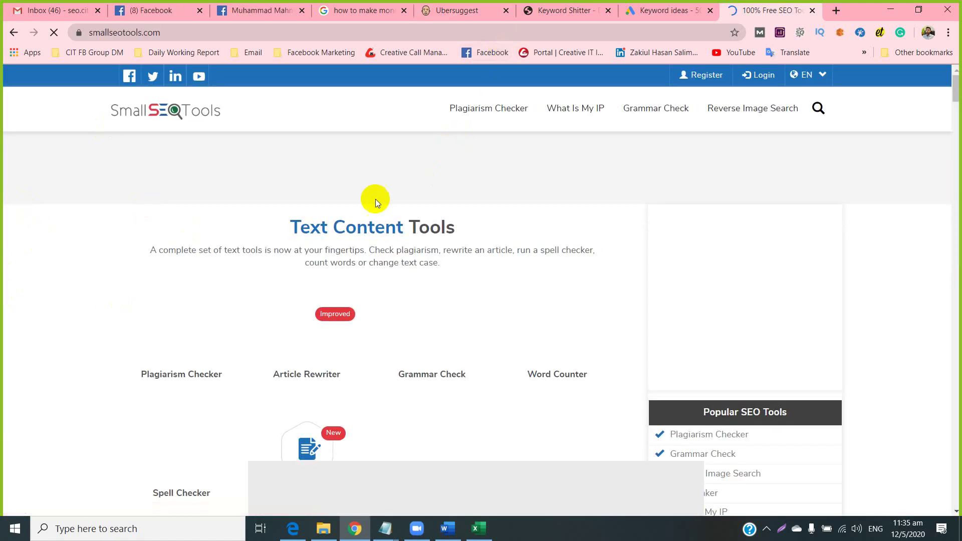
# Open the Domain Authority Checker from the Other Tools list in a new tab.
pyautogui.scroll(-4, 288, 245)
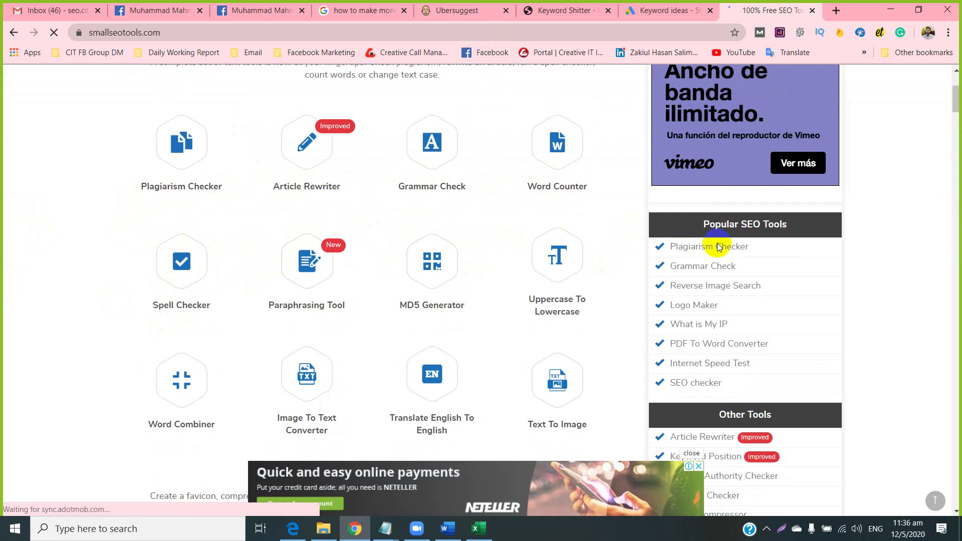
pyautogui.scroll(-1, 591, 295)
pyautogui.scroll(-3, 491, 239)
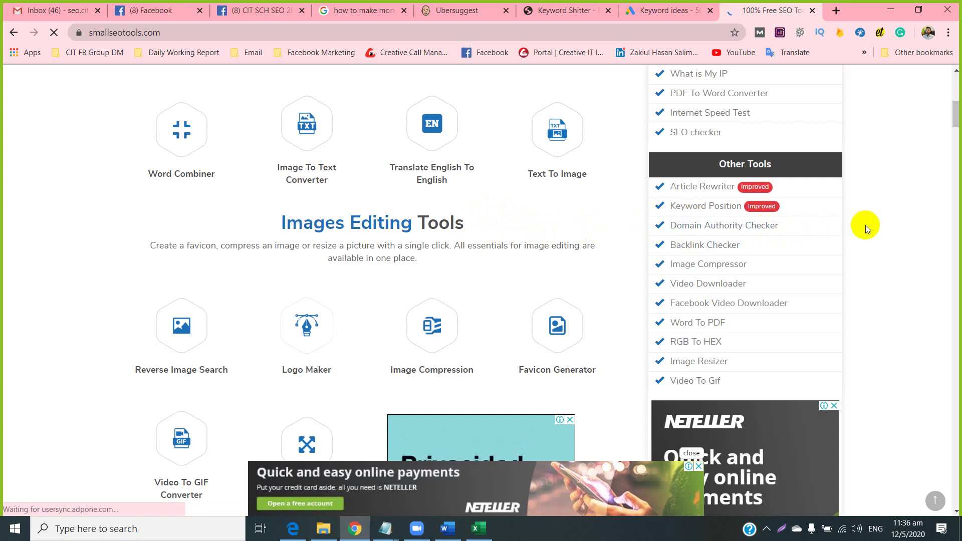
pyautogui.moveTo(863, 225); pyautogui.dragTo(658, 222)
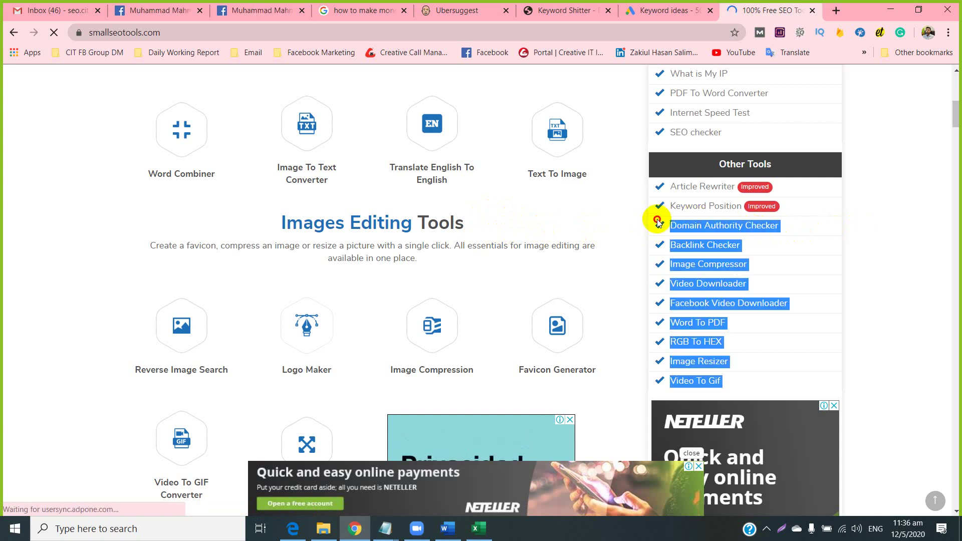
pyautogui.click(865, 233)
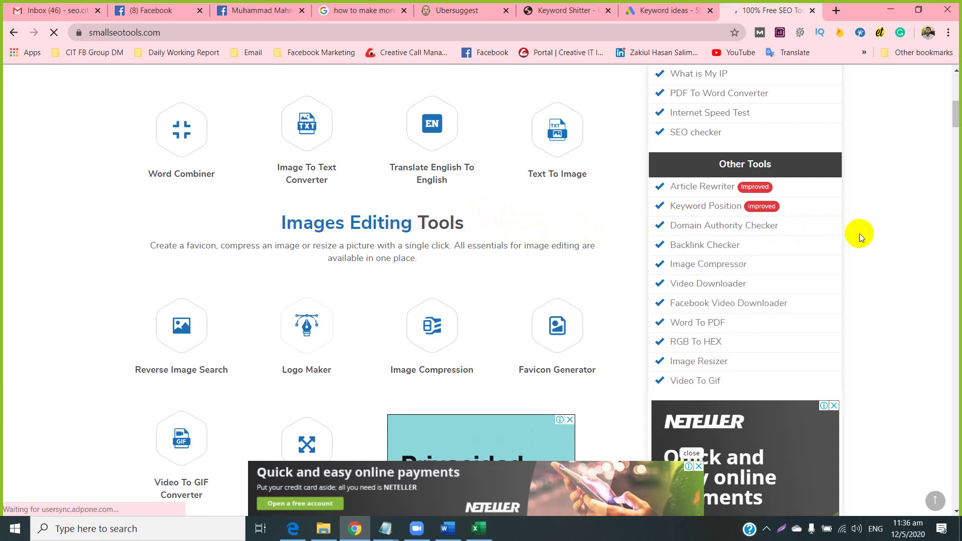
pyautogui.rightClick(716, 226)
pyautogui.click(736, 236)
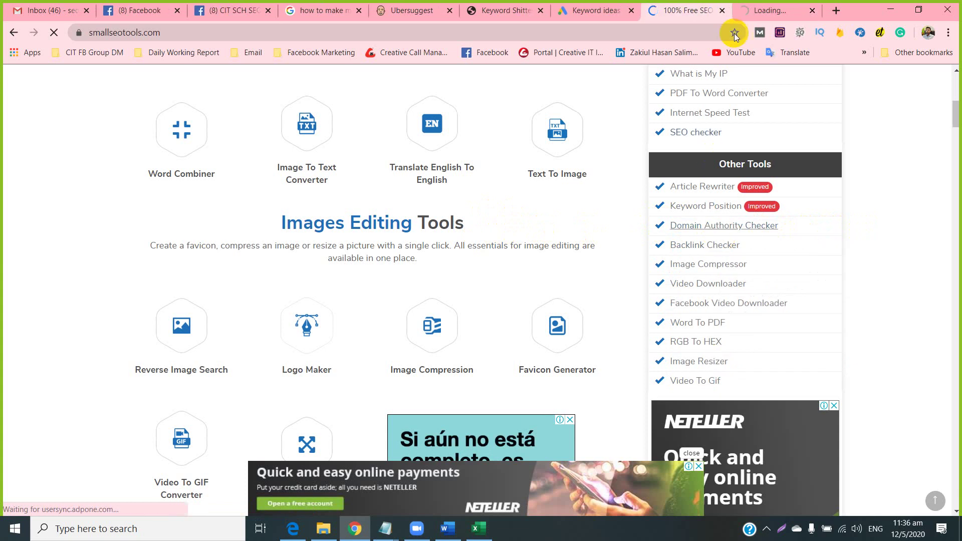
pyautogui.click(769, 11)
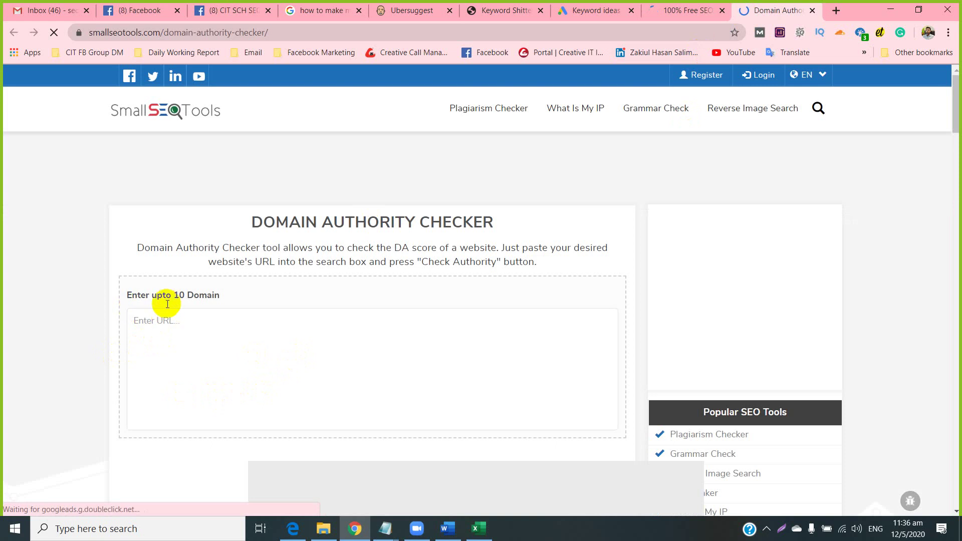
# Look over the Domain Authority Checker's domain entry page, then close that tab.
pyautogui.click(174, 333)
pyautogui.scroll(-5, 174, 333)
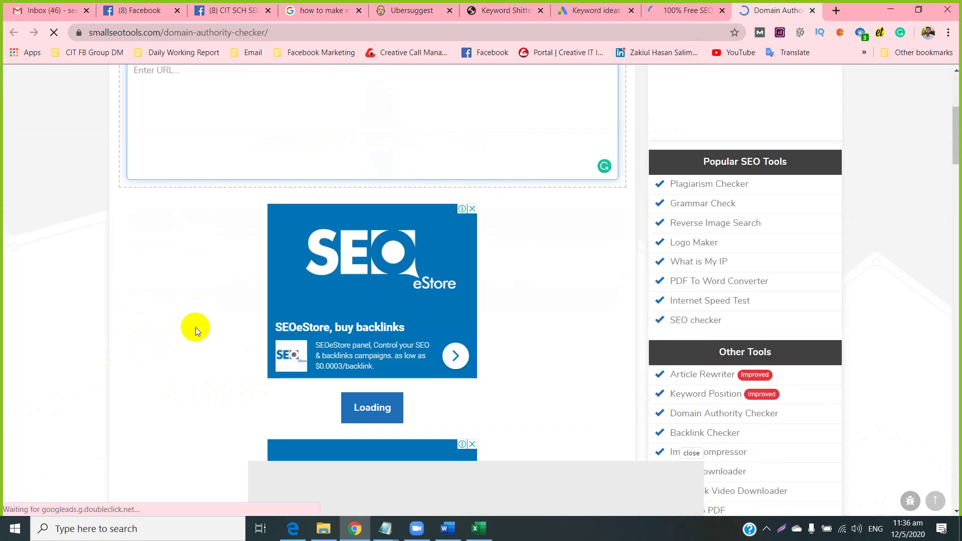
pyautogui.scroll(-1, 193, 326)
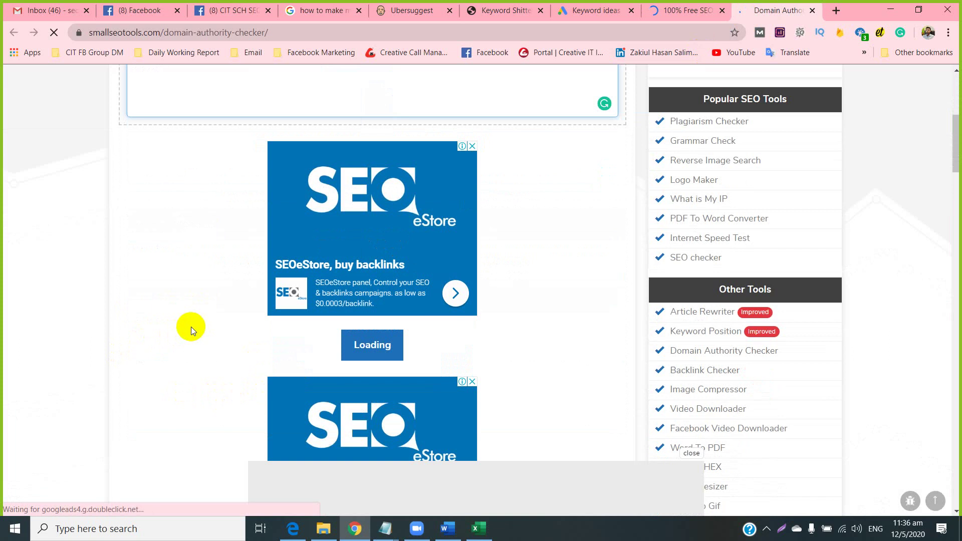
pyautogui.scroll(3, 190, 327)
pyautogui.scroll(-5, 183, 214)
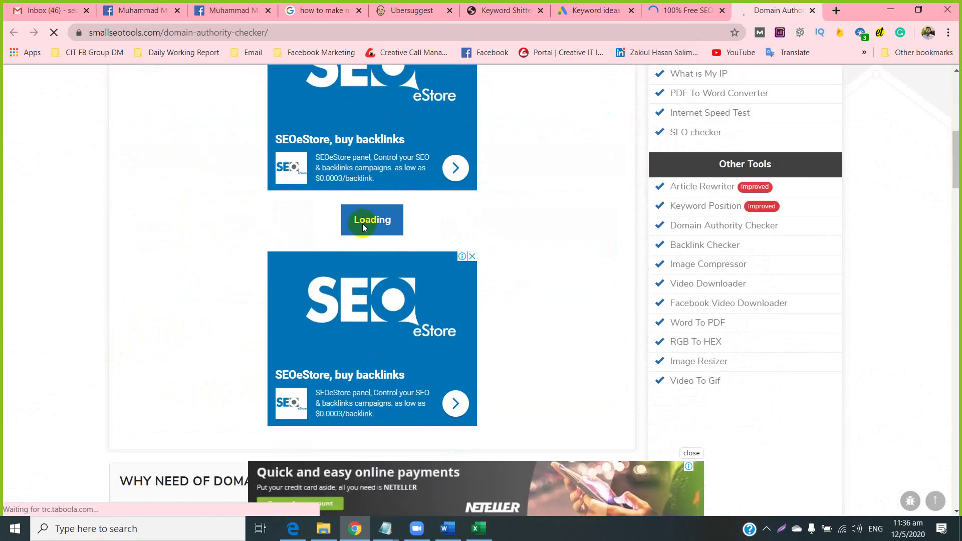
pyautogui.scroll(-4, 361, 225)
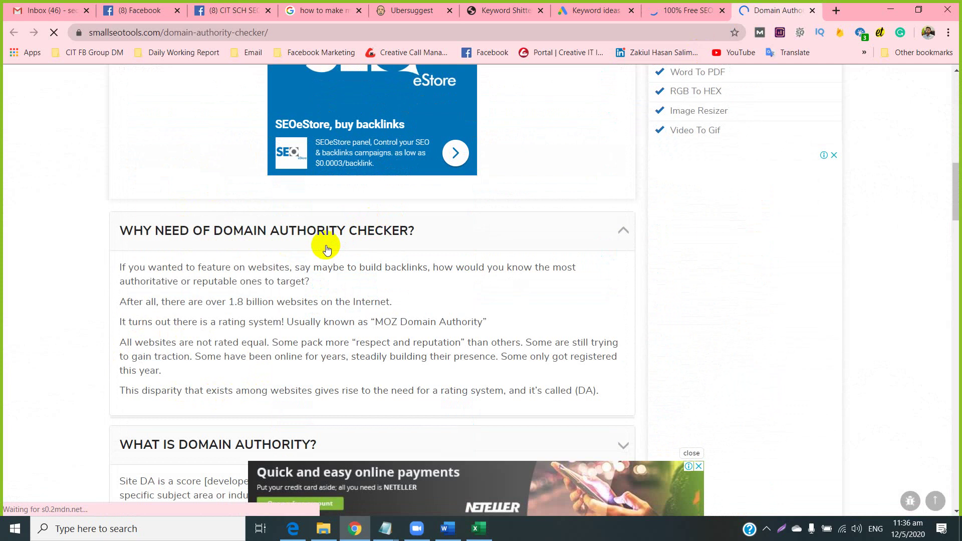
pyautogui.scroll(5, 323, 247)
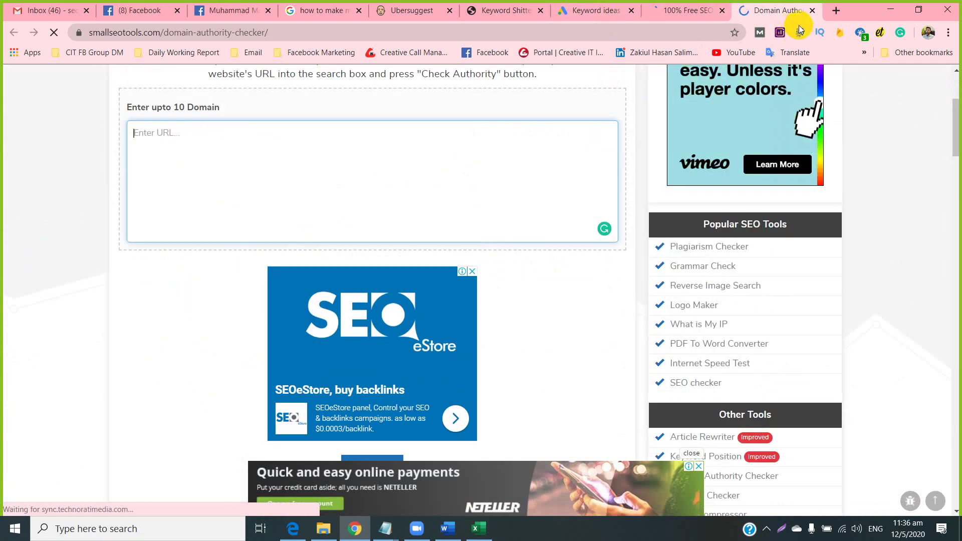
pyautogui.click(811, 11)
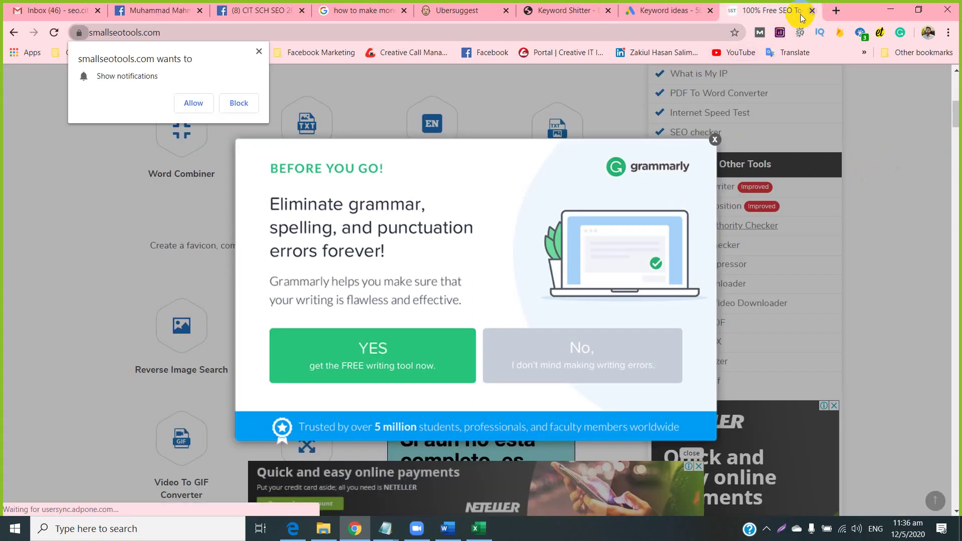
# Close the SmallSEOTools tab, remove the MozBar extension from Chrome, and return to Excel.
pyautogui.click(811, 11)
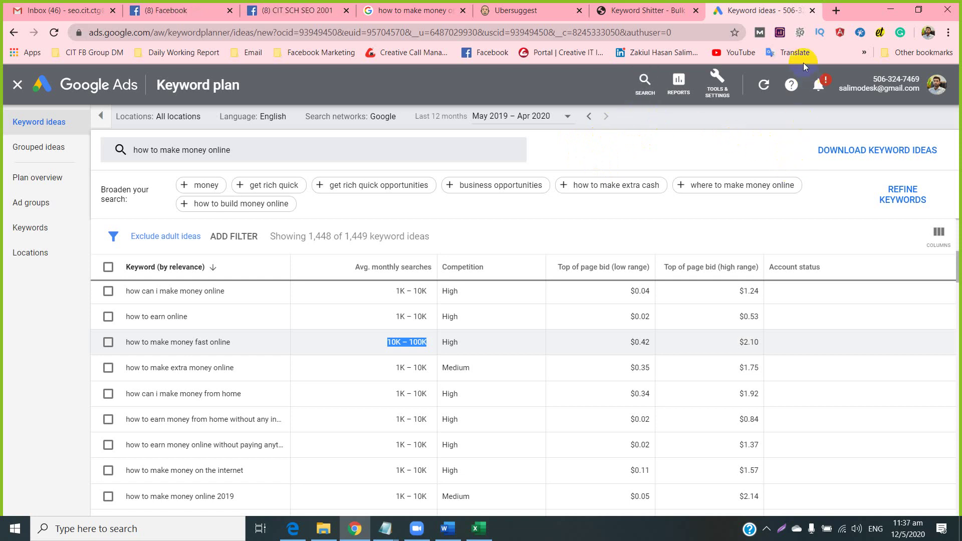
pyautogui.rightClick(759, 34)
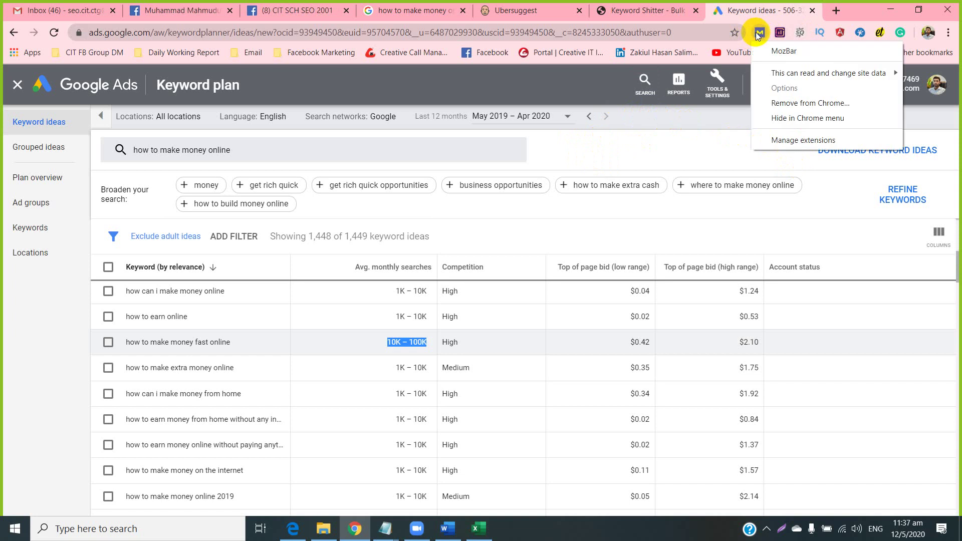
pyautogui.click(771, 103)
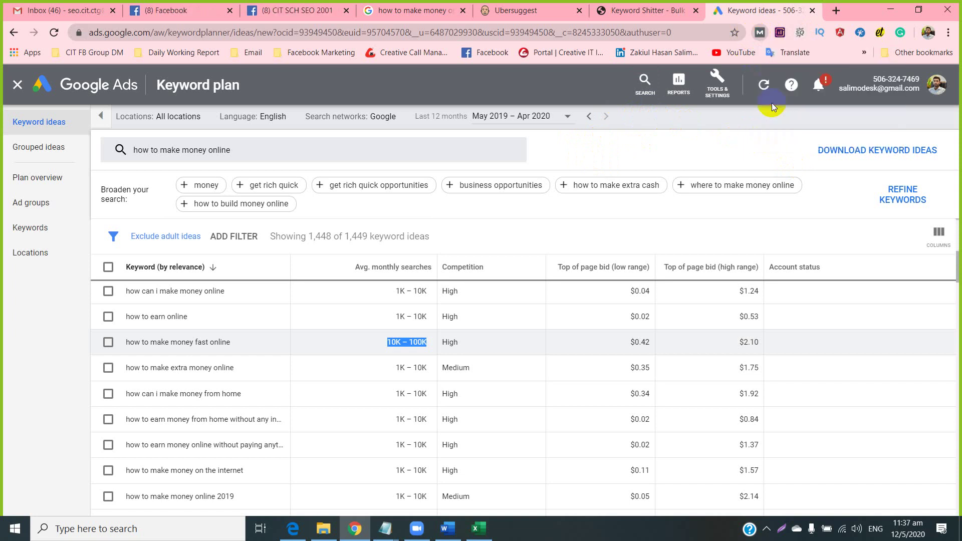
pyautogui.click(680, 114)
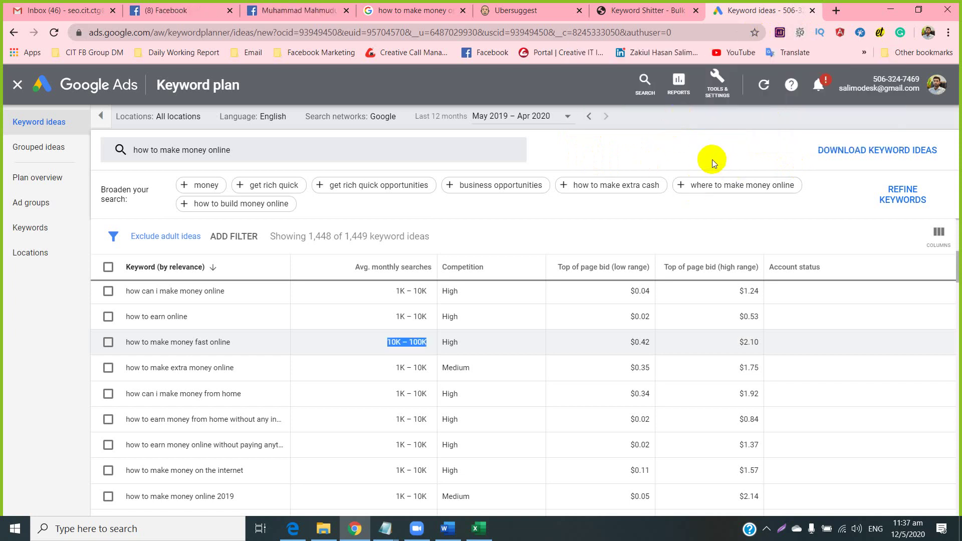
pyautogui.click(479, 528)
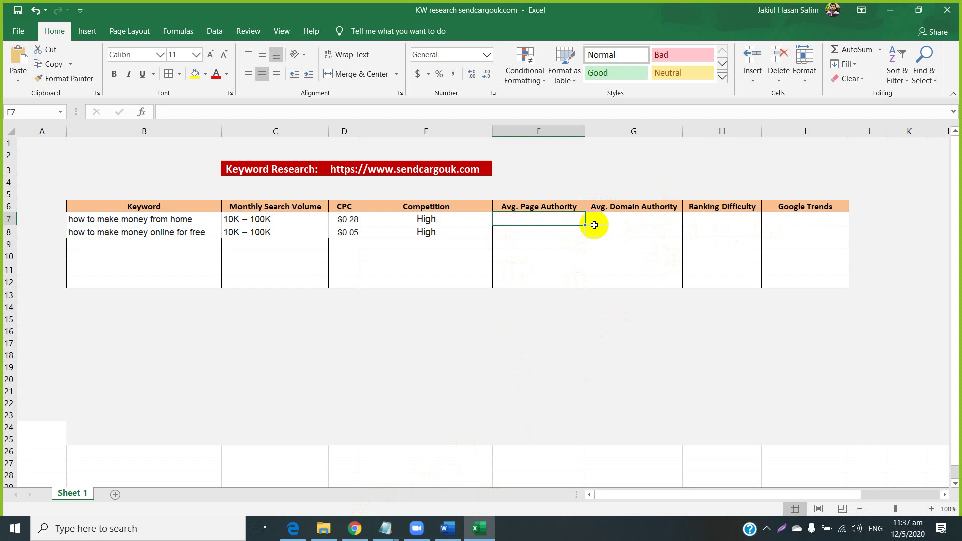
# Search Google for 'moz bar chrome' in a new Chrome tab, then open another blank tab.
pyautogui.click(354, 527)
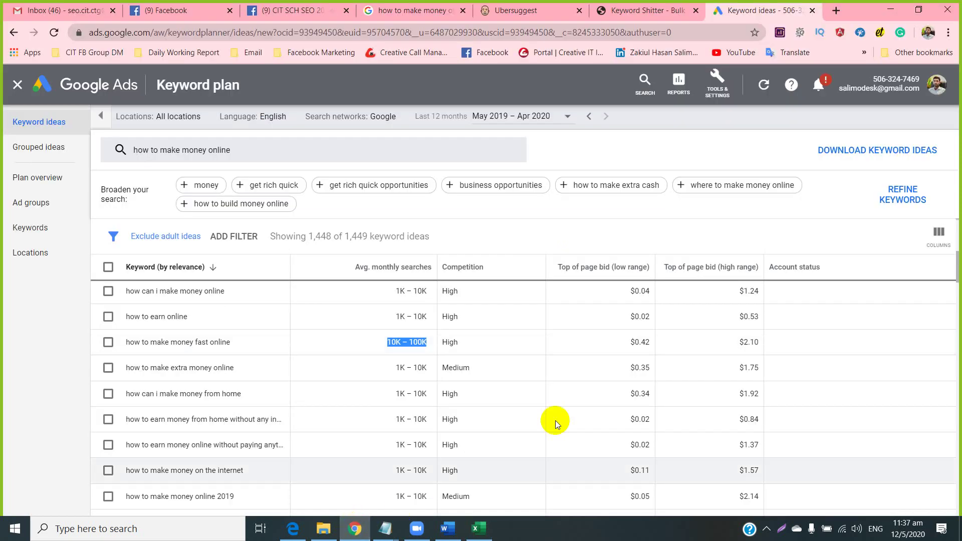
pyautogui.click(835, 10)
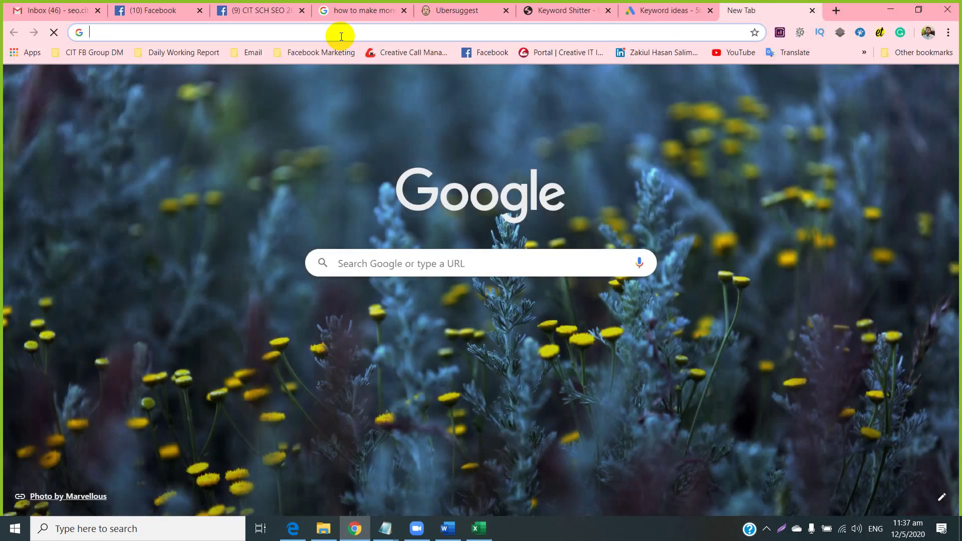
pyautogui.write('zo')
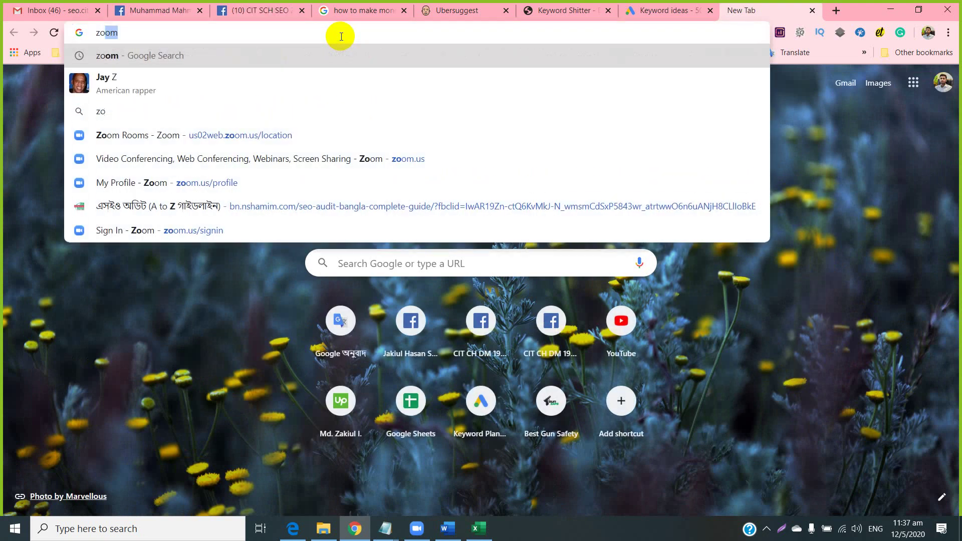
pyautogui.press('BackSpace')
pyautogui.press('BackSpace')
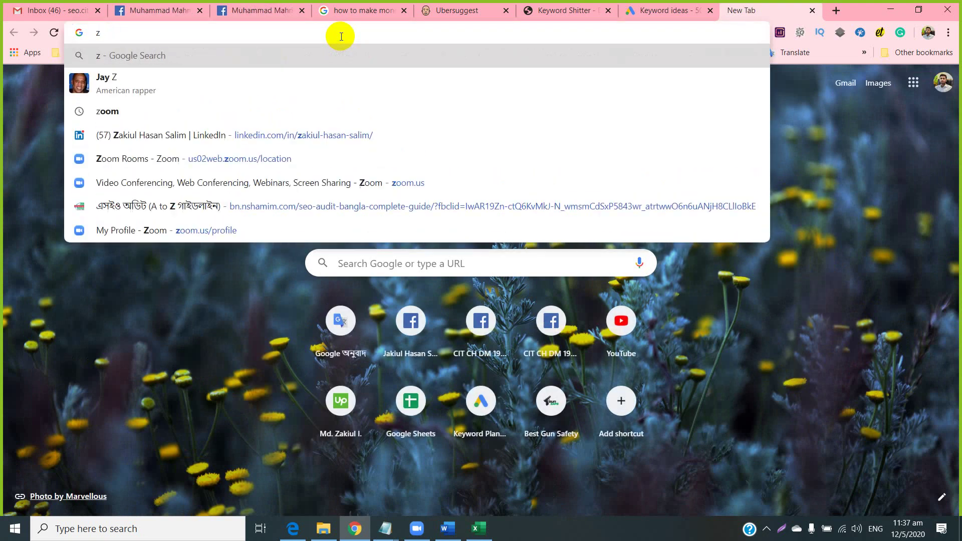
pyautogui.press('BackSpace')
pyautogui.write('moz ba')
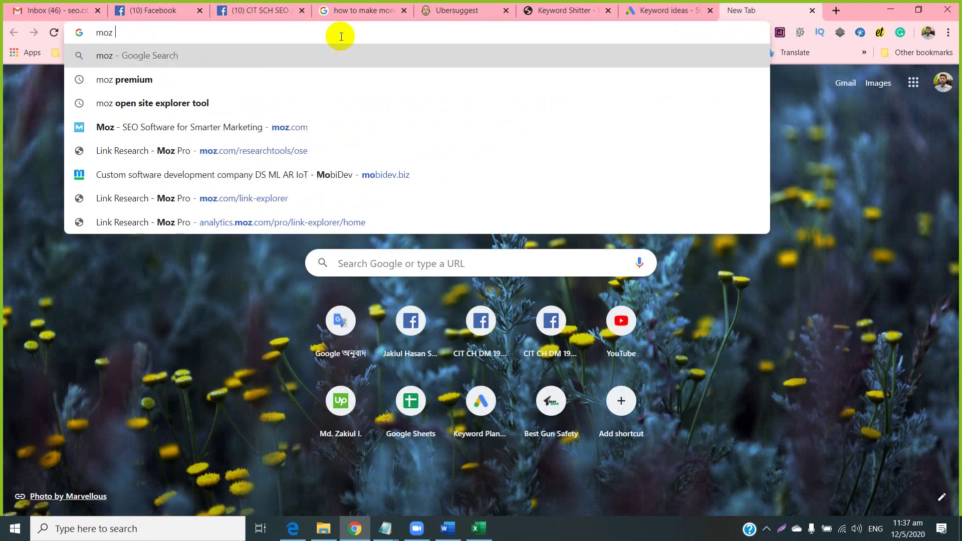
pyautogui.write('r')
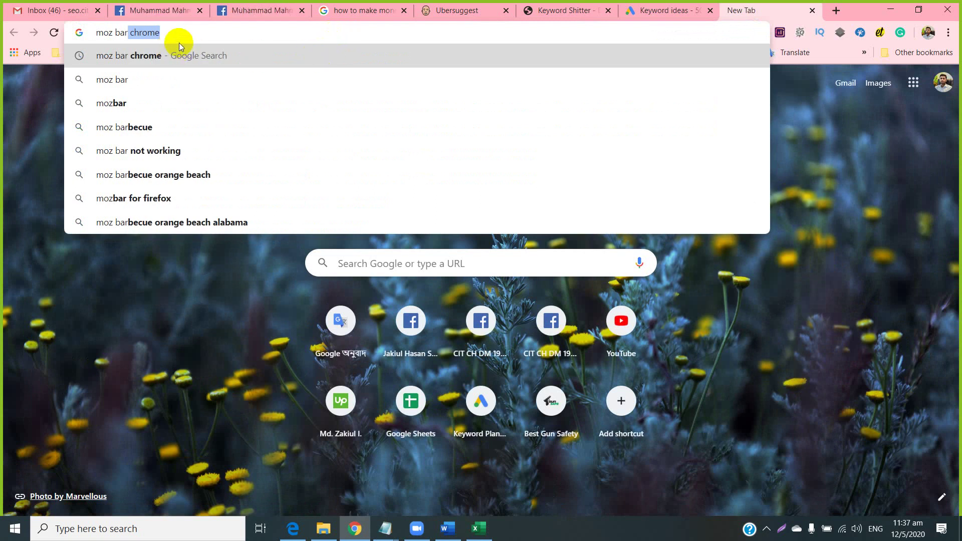
pyautogui.press('Return')
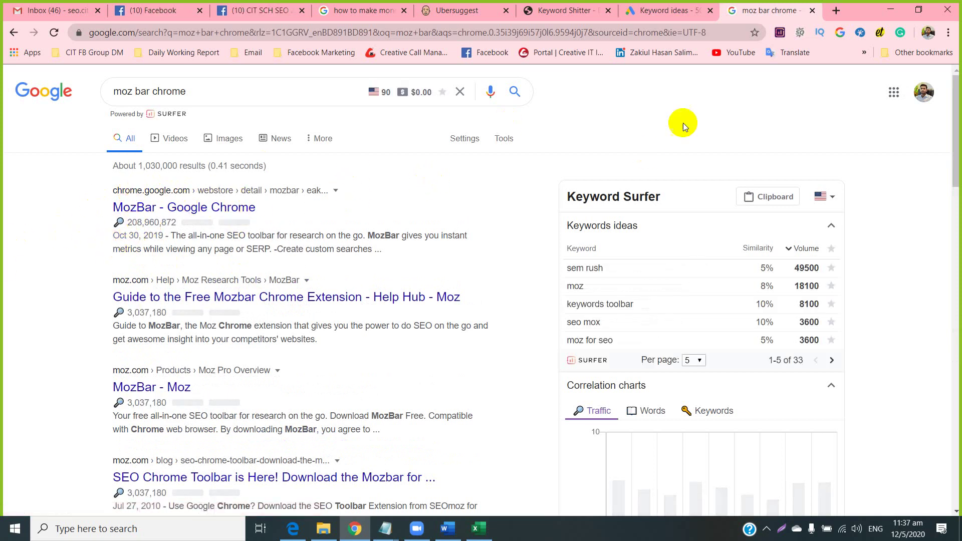
pyautogui.click(834, 10)
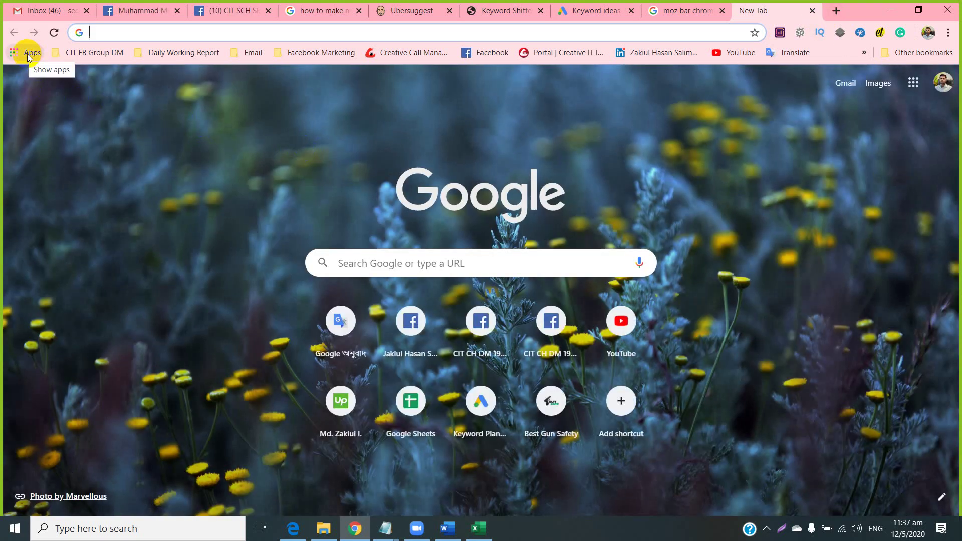
# Search the Chrome Web Store for 'moz', add the MozBar extension, and close the store.
pyautogui.click(26, 53)
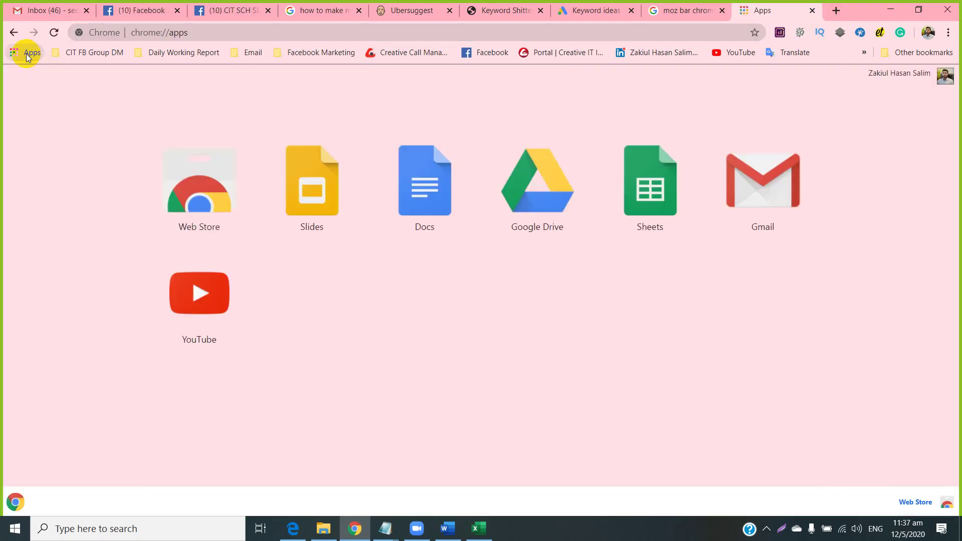
pyautogui.click(209, 193)
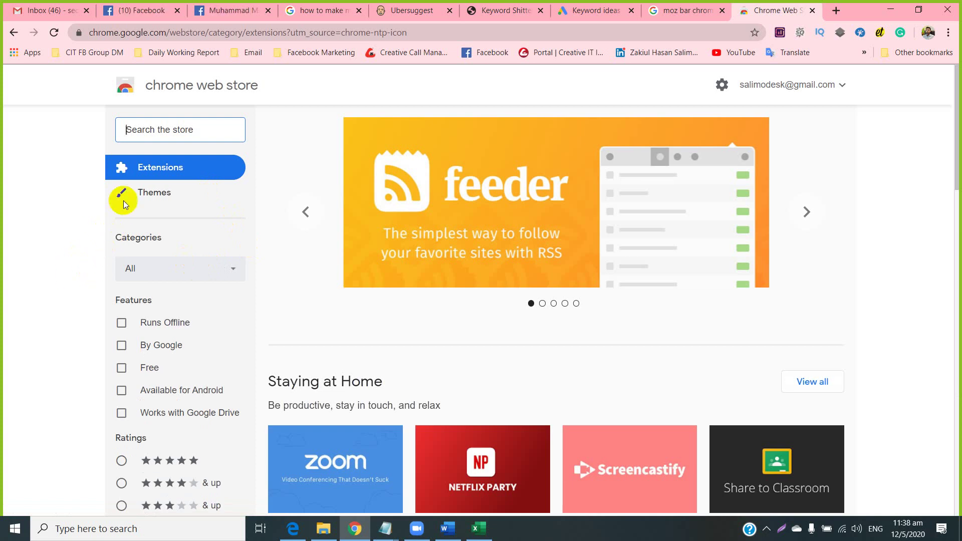
pyautogui.click(163, 129)
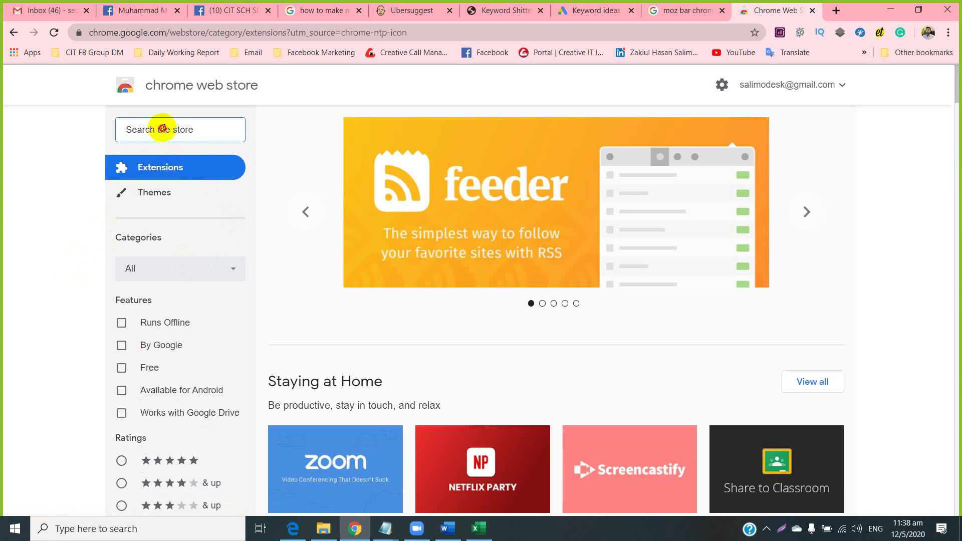
pyautogui.write('moz')
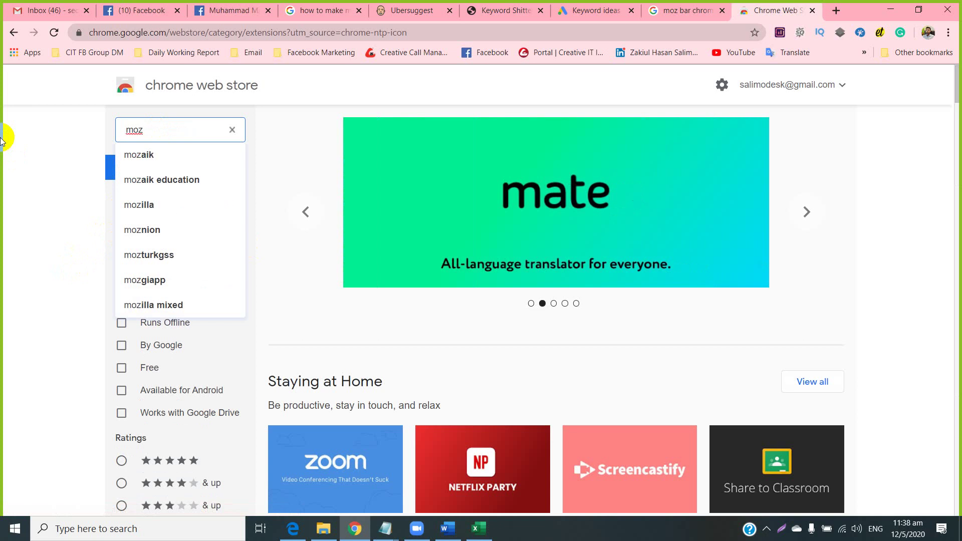
pyautogui.press('Return')
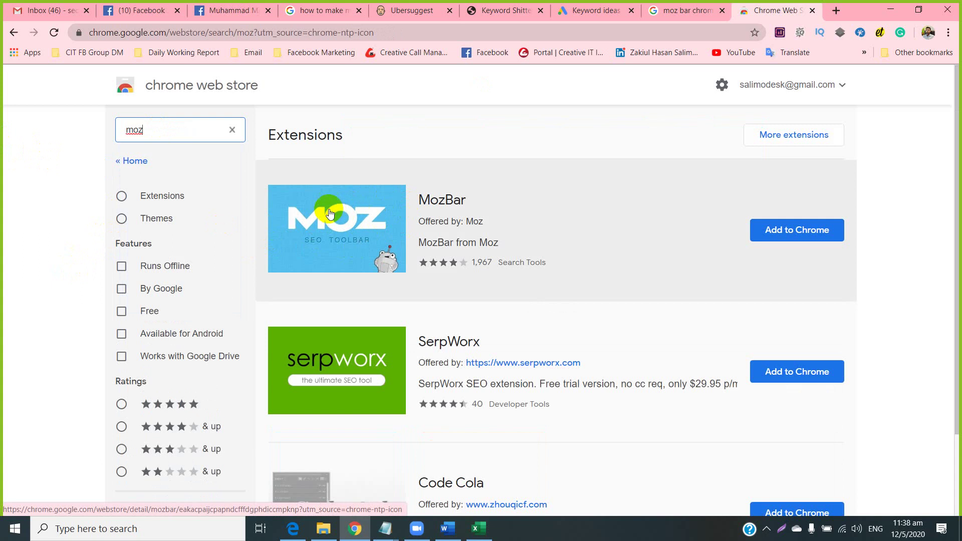
pyautogui.click(784, 233)
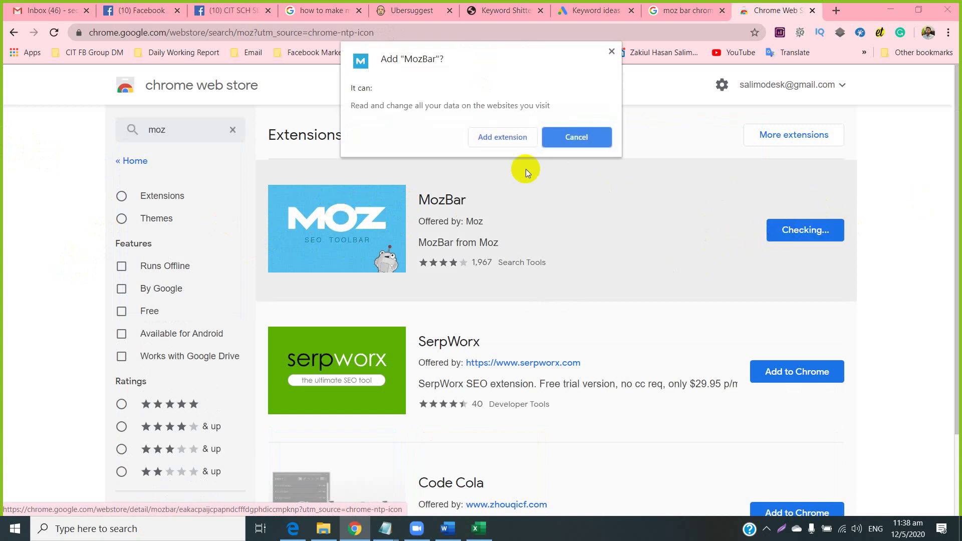
pyautogui.click(486, 138)
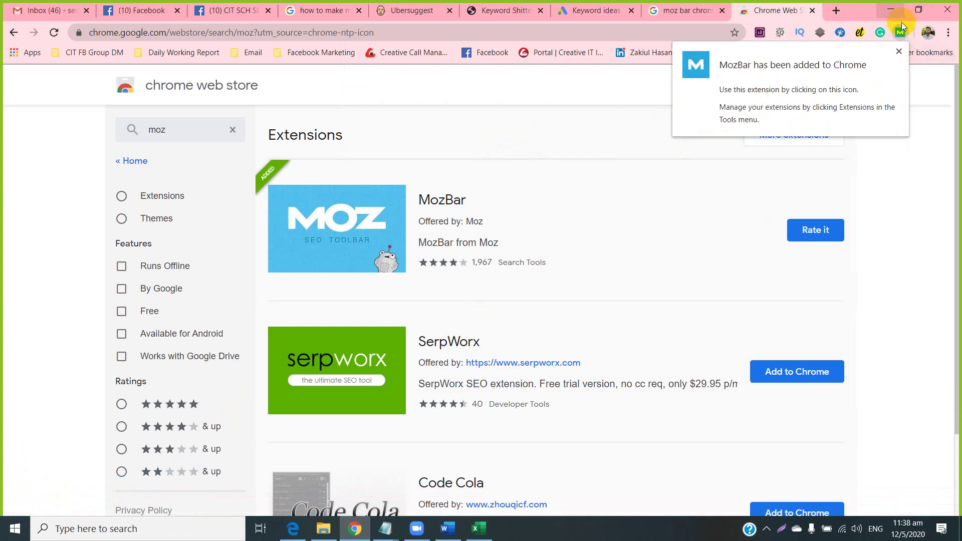
pyautogui.click(811, 11)
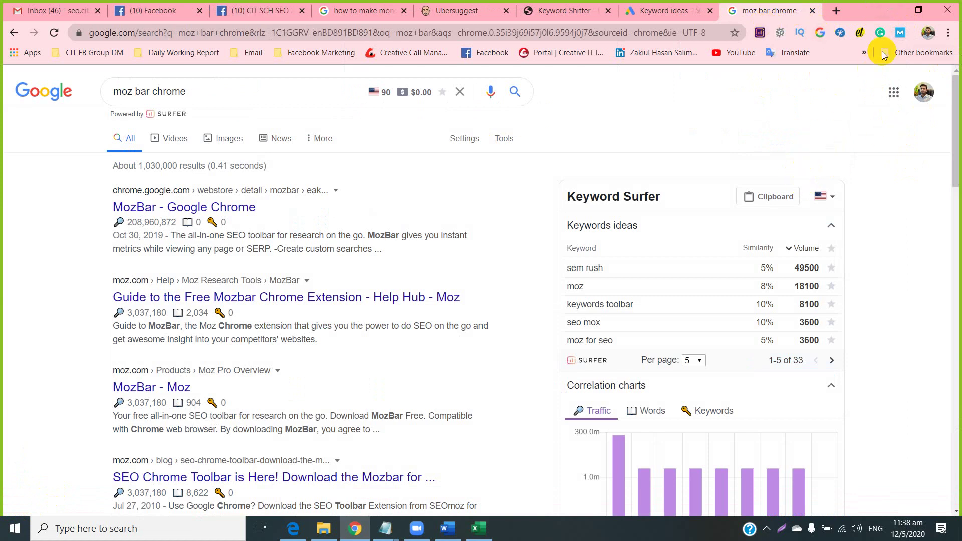
# Turn on MozBar and close the 'moz bar chrome' results, returning to 'how to make money online'.
pyautogui.click(898, 33)
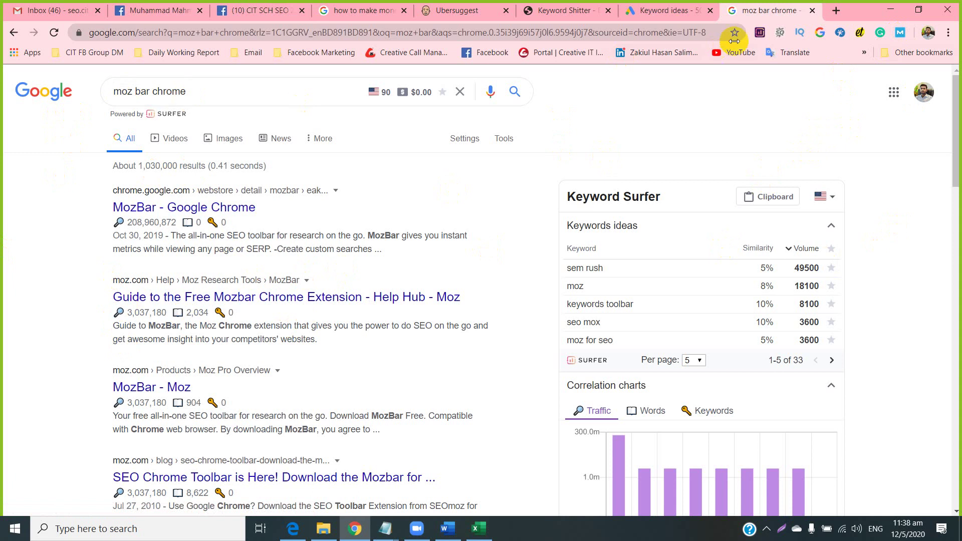
pyautogui.click(811, 11)
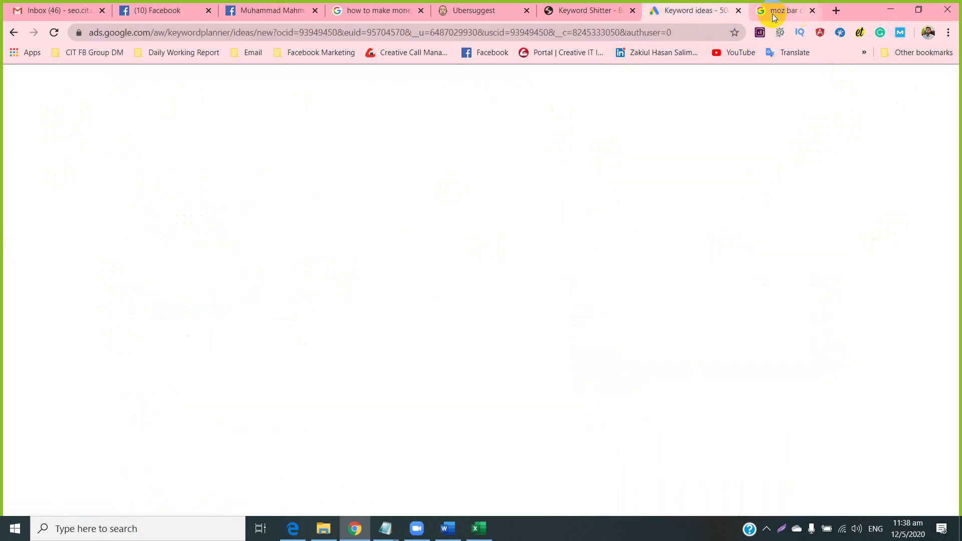
pyautogui.click(403, 11)
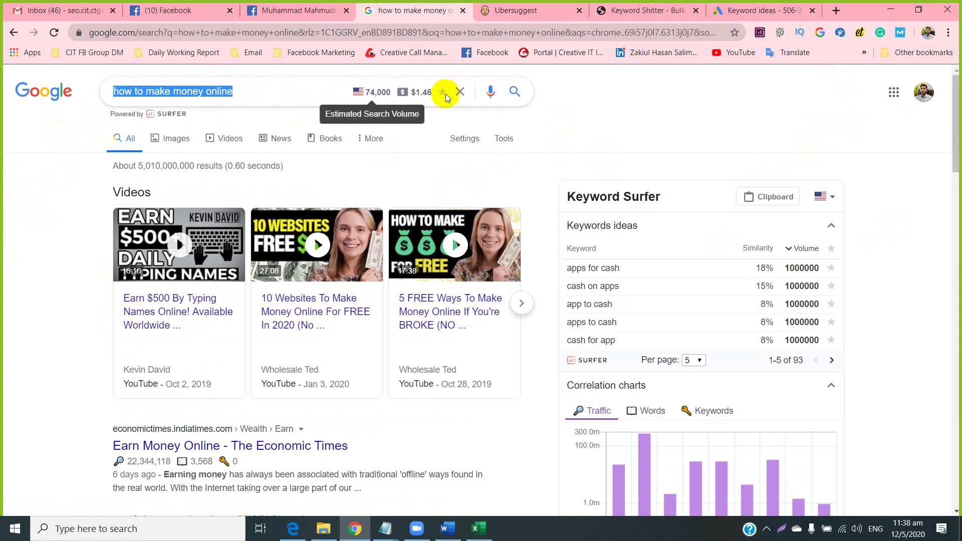
pyautogui.moveTo(655, 488)
pyautogui.scroll(-5, 671, 460)
pyautogui.scroll(5, 655, 296)
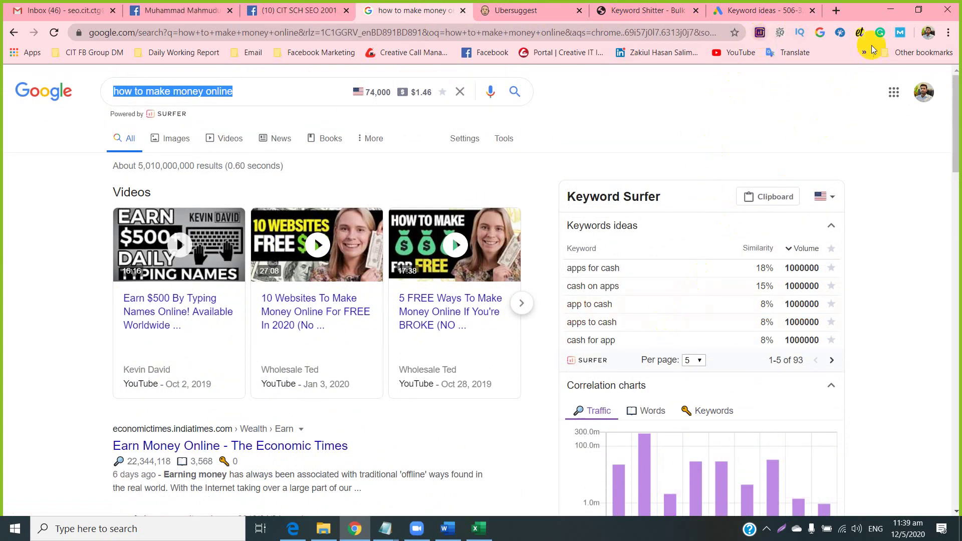
# Check MozBar on Chrome's Extensions page, then rerun the 'how to make money online' search.
pyautogui.click(948, 32)
pyautogui.moveTo(832, 213)
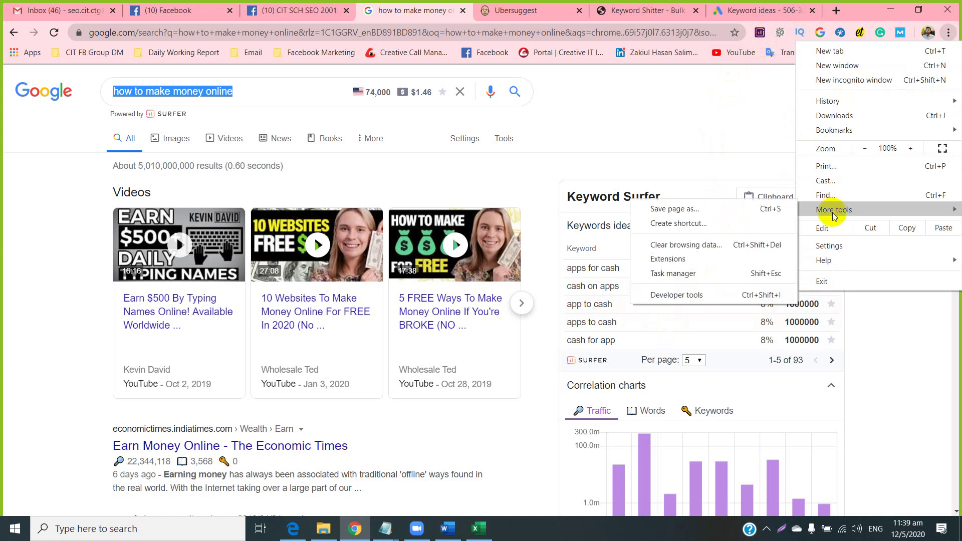
pyautogui.click(668, 259)
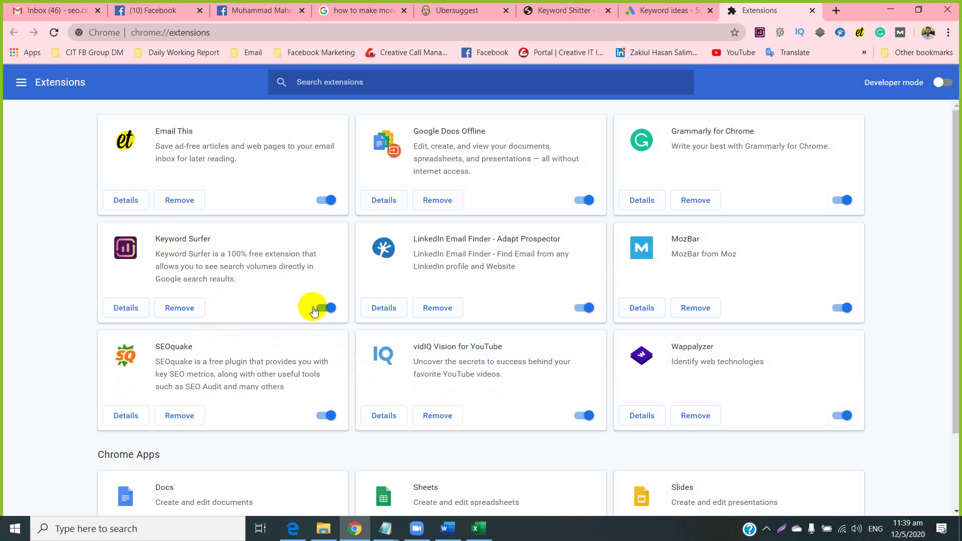
pyautogui.click(811, 11)
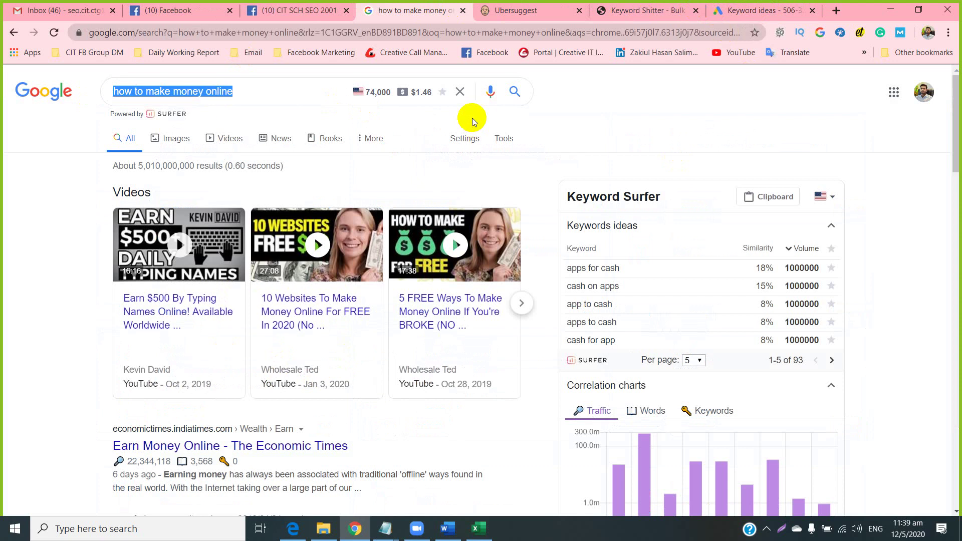
pyautogui.click(514, 91)
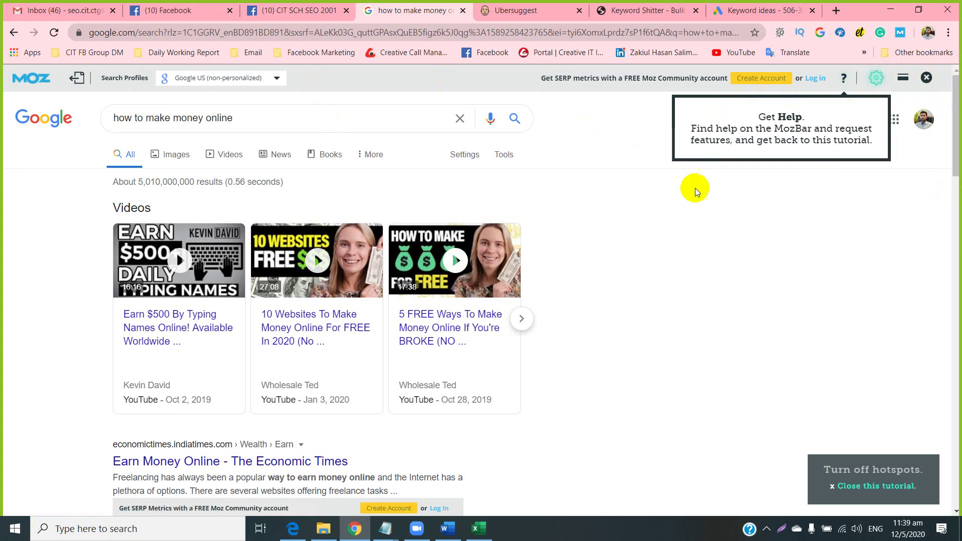
# Start a free Moz community account from the MozBar's Create Account link.
pyautogui.scroll(-2, 193, 401)
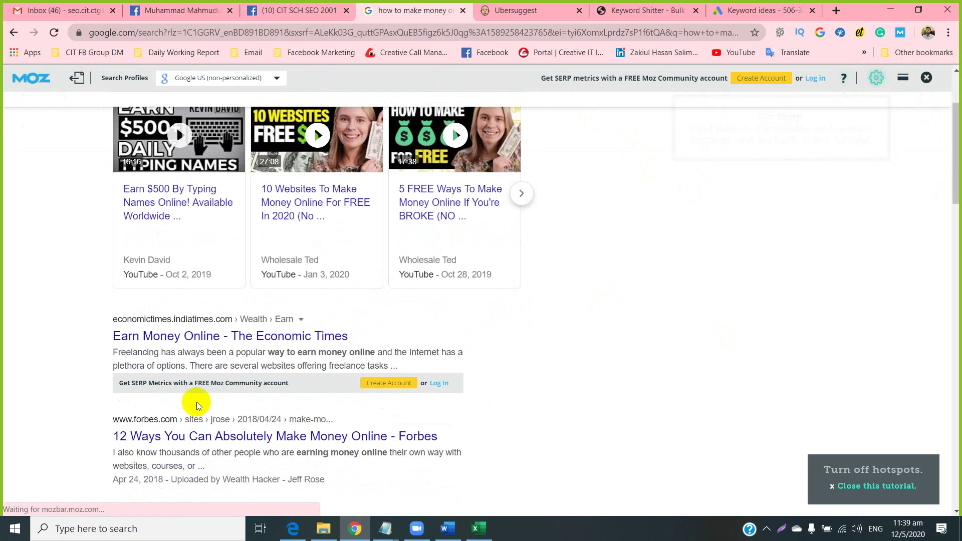
pyautogui.scroll(-2, 262, 365)
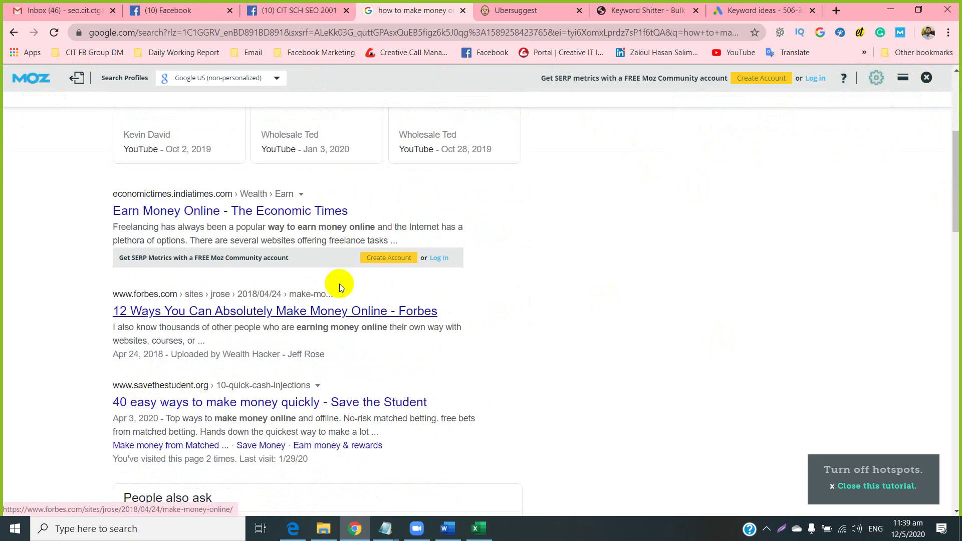
pyautogui.scroll(5, 635, 231)
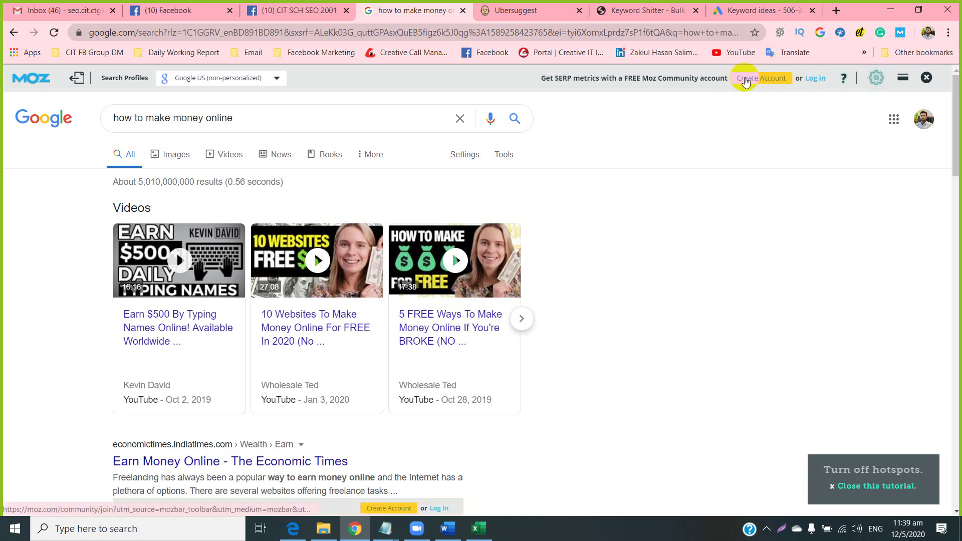
pyautogui.click(745, 81)
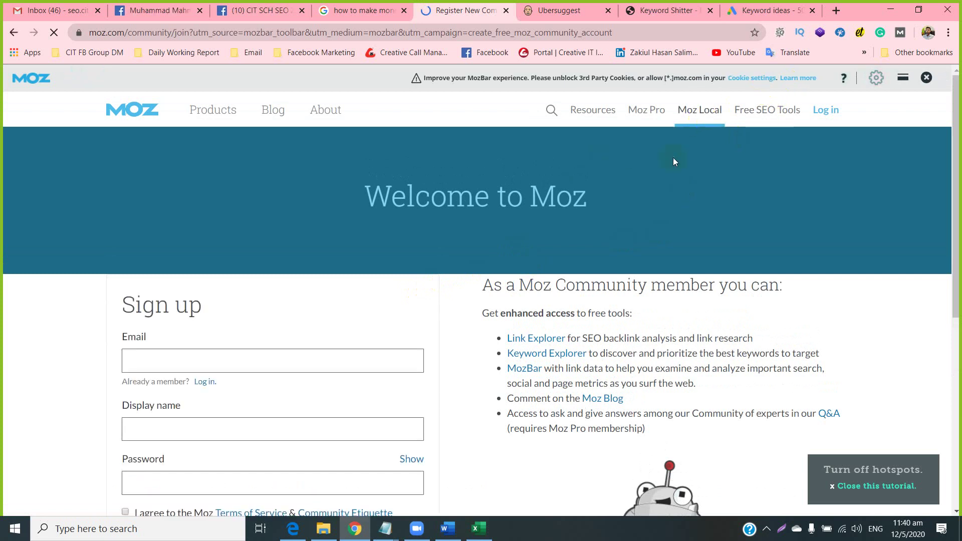
# Scroll through the Moz sign-up form and its member benefits.
pyautogui.scroll(-1, 100, 330)
pyautogui.scroll(-1, 75, 309)
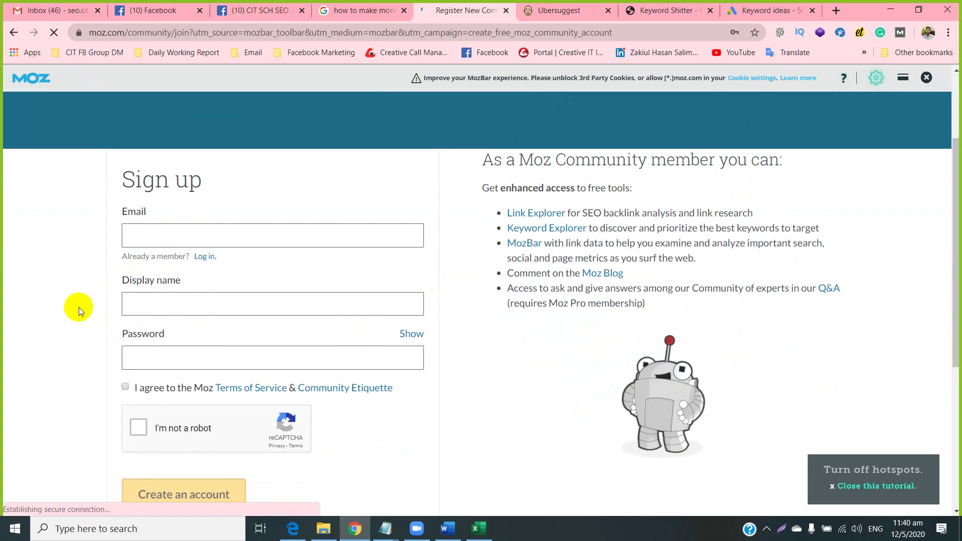
pyautogui.scroll(-1, 64, 316)
pyautogui.click(140, 296)
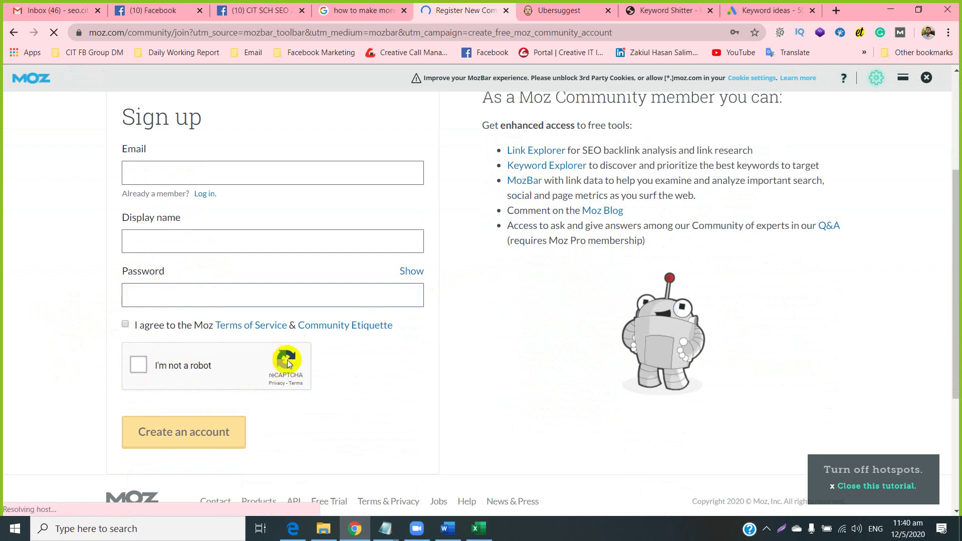
pyautogui.scroll(-2, 288, 363)
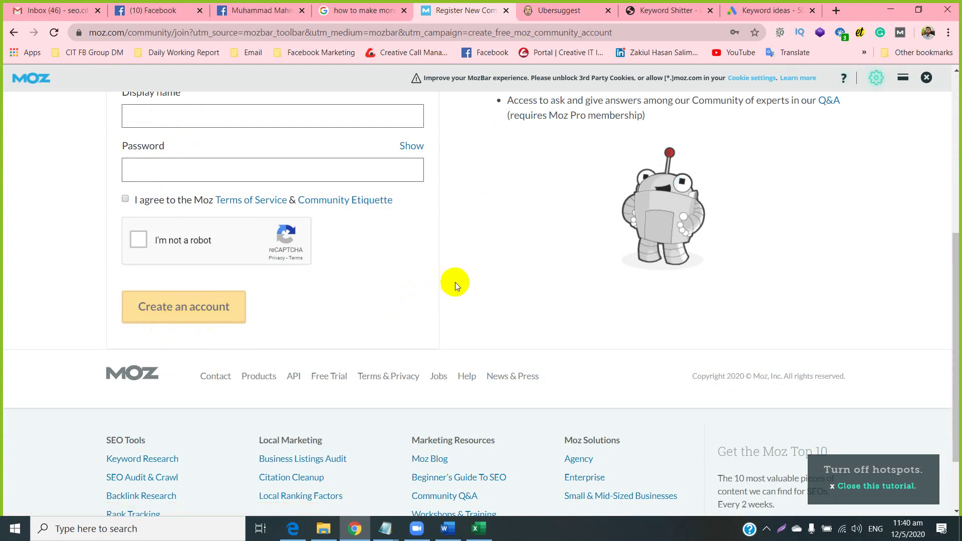
pyautogui.scroll(6, 456, 284)
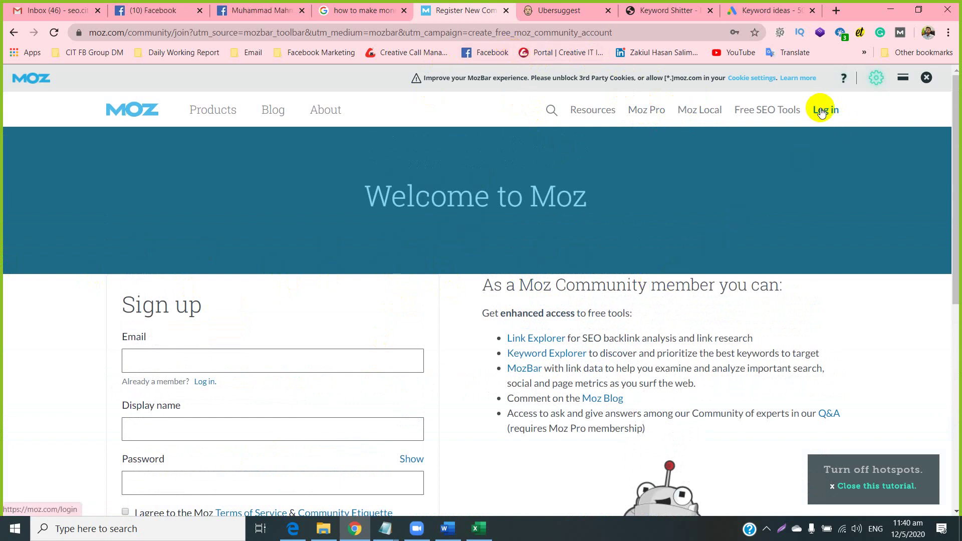
# Log in to Moz from the MozBar, closing the Register and Moz Home tabs.
pyautogui.click(361, 14)
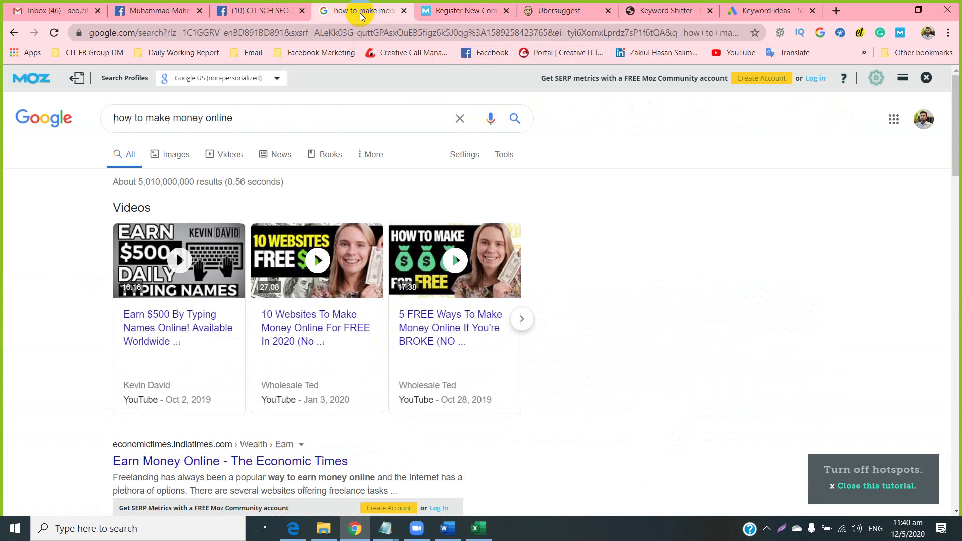
pyautogui.click(810, 79)
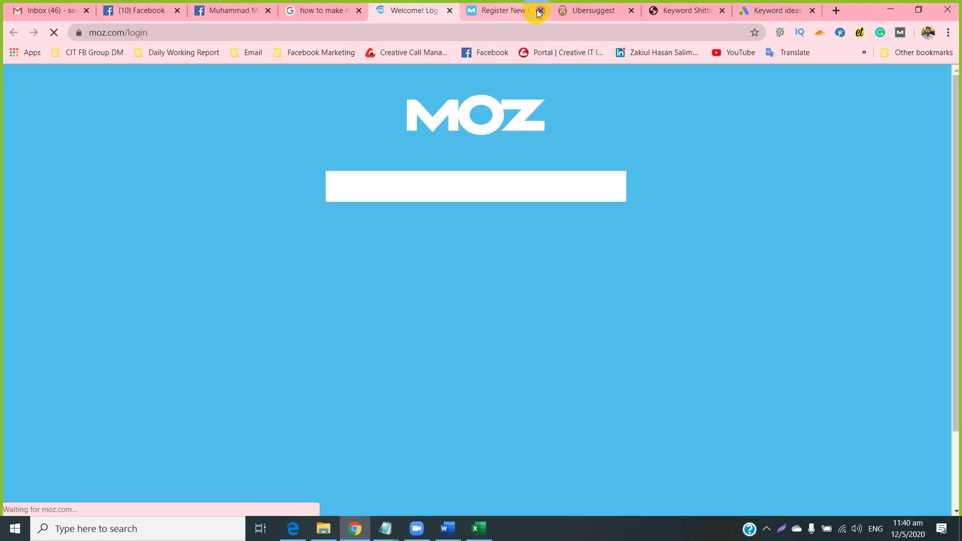
pyautogui.click(539, 10)
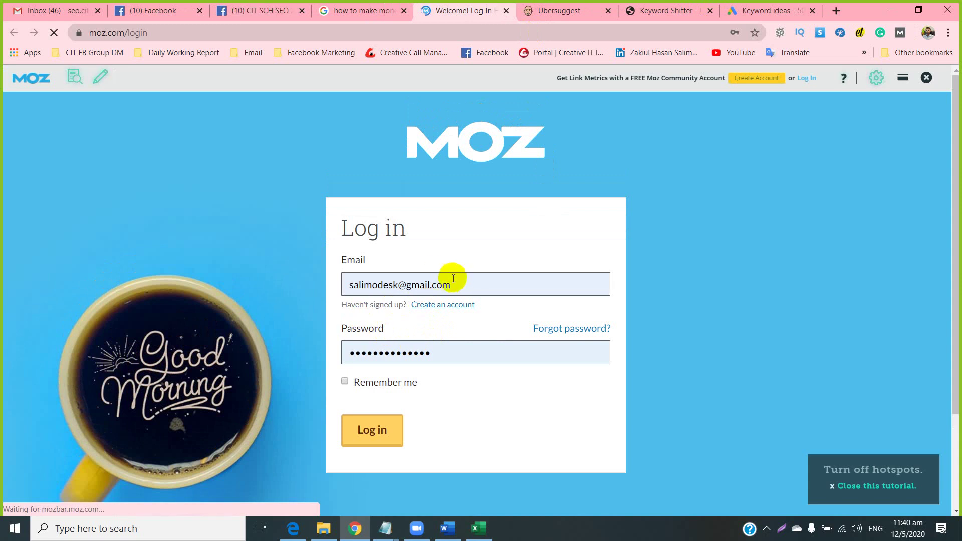
pyautogui.click(349, 421)
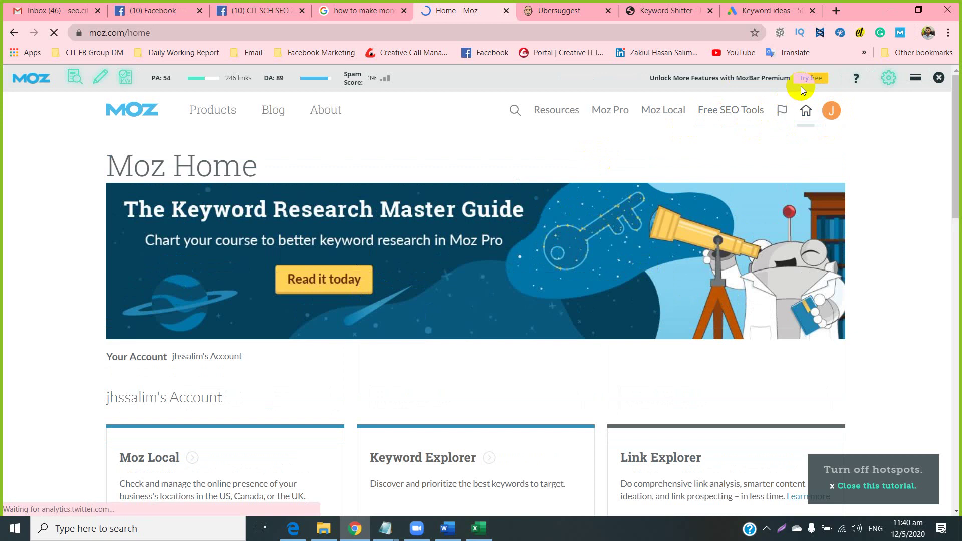
pyautogui.click(504, 10)
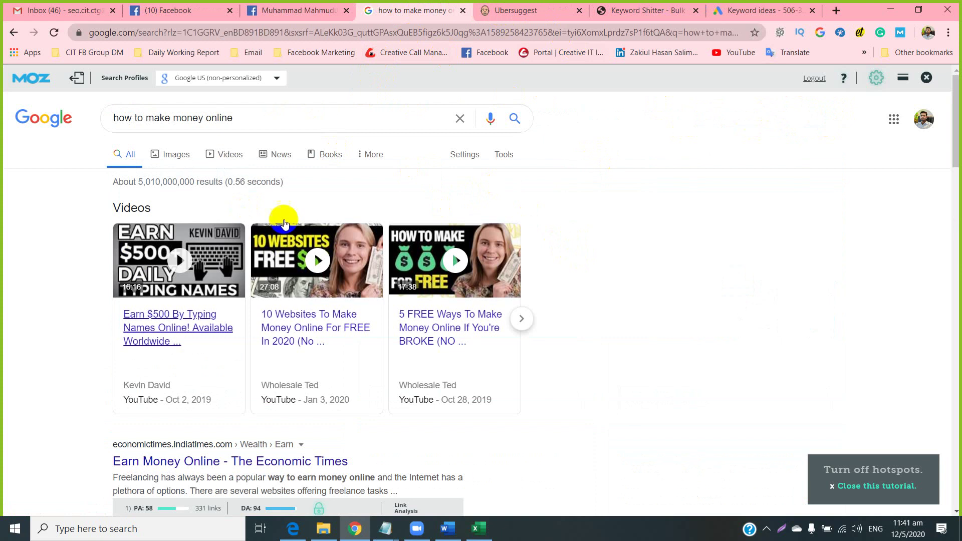
# Review the results' Moz PA scores, highlighting the second result's PA, then bring up the SEO Class 1 folder.
pyautogui.scroll(-1, 193, 373)
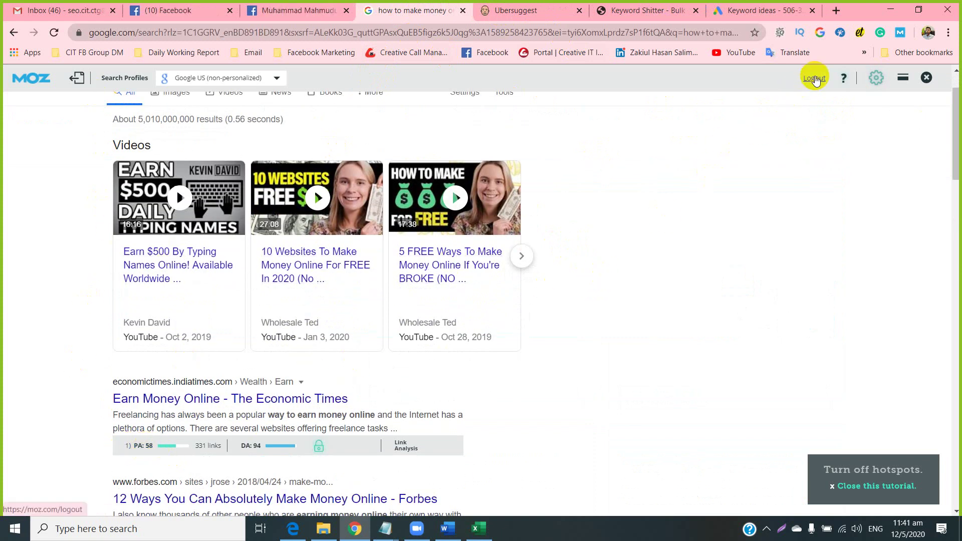
pyautogui.scroll(-2, 701, 137)
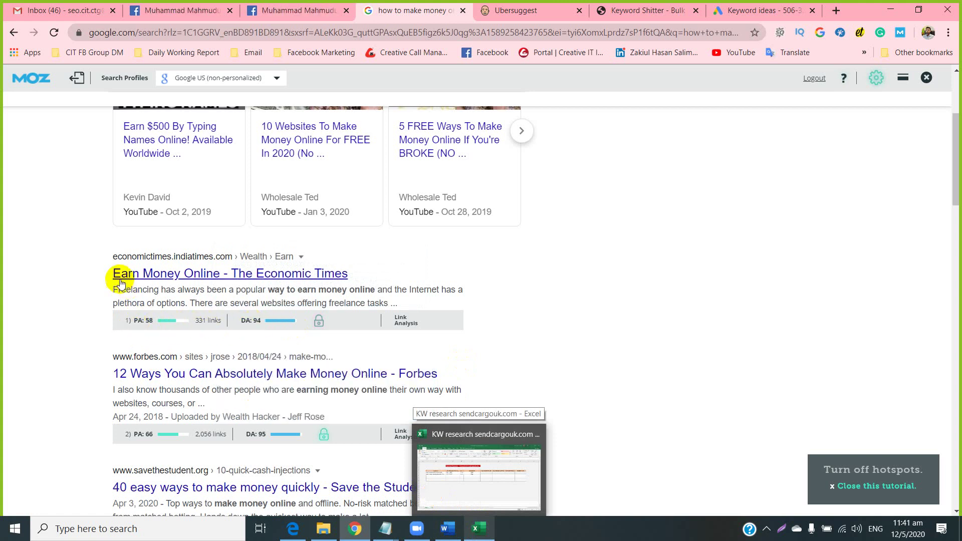
pyautogui.moveTo(128, 437); pyautogui.dragTo(149, 435)
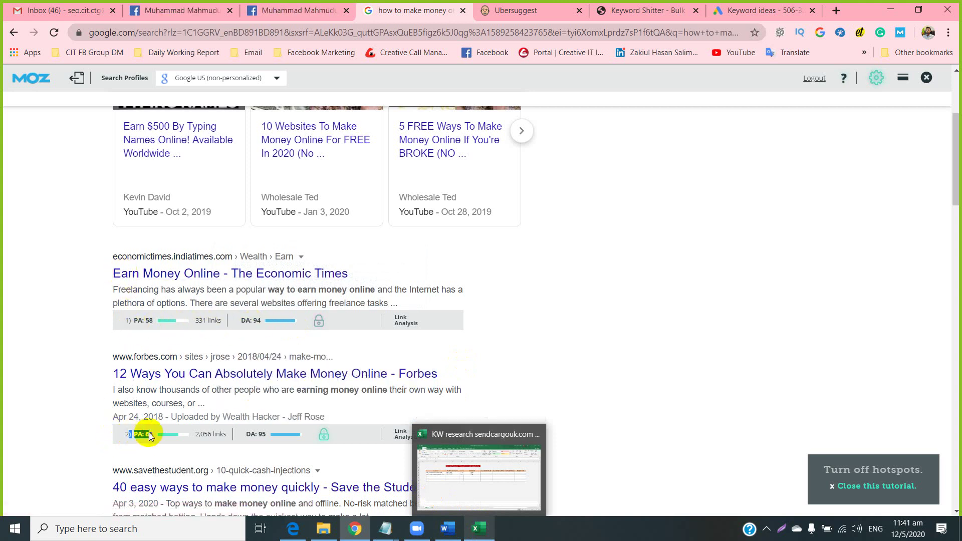
pyautogui.click(269, 436)
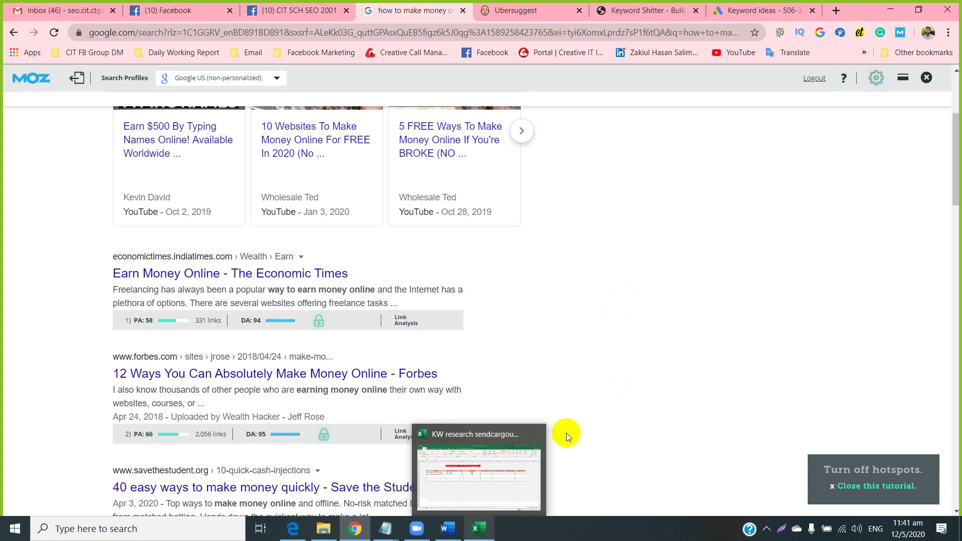
pyautogui.click(320, 530)
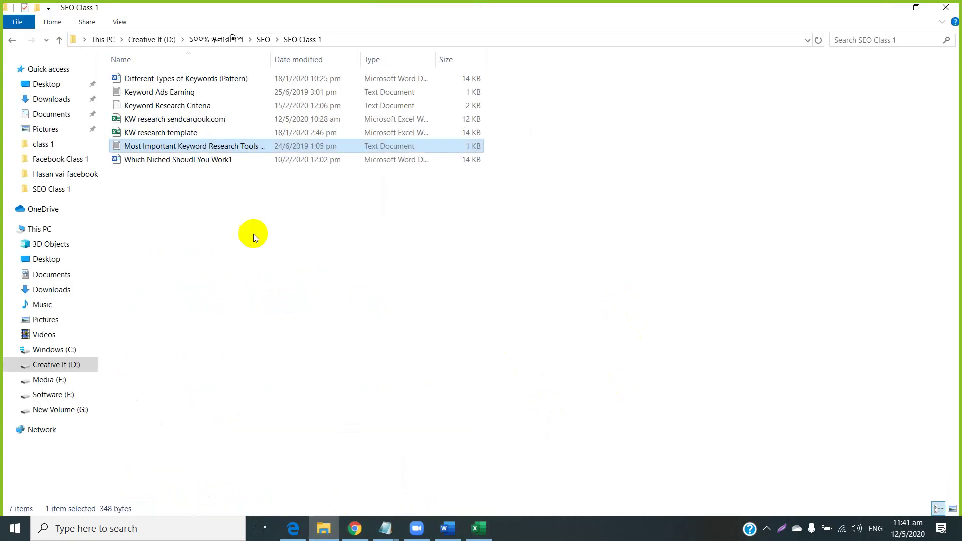
# Open 'Which Niched Shoudl You Work1' from the SEO Class 1 folder in Word.
pyautogui.click(144, 160)
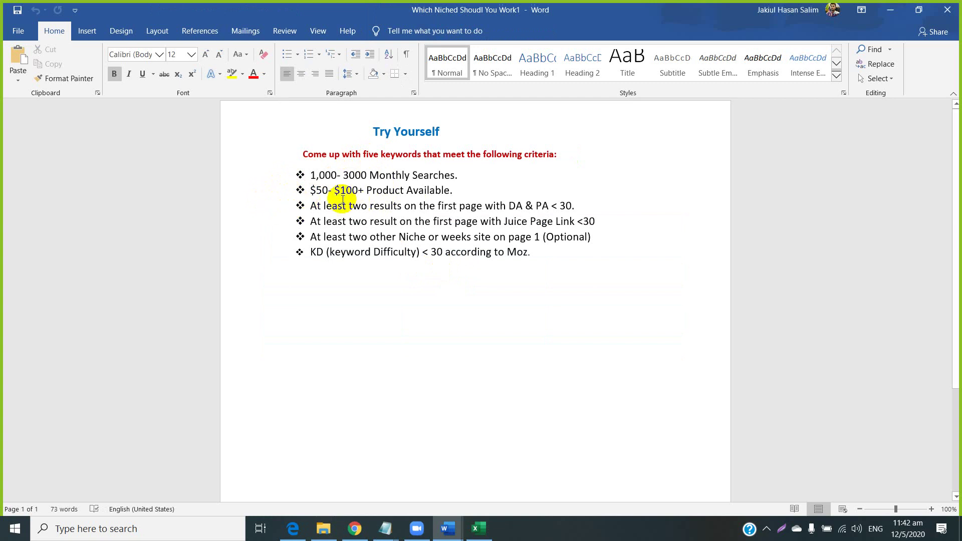
# Highlight the Product Available, DA & PA < 30 and Juice Page Link <30 criteria in Word.
pyautogui.moveTo(460, 189); pyautogui.dragTo(305, 172)
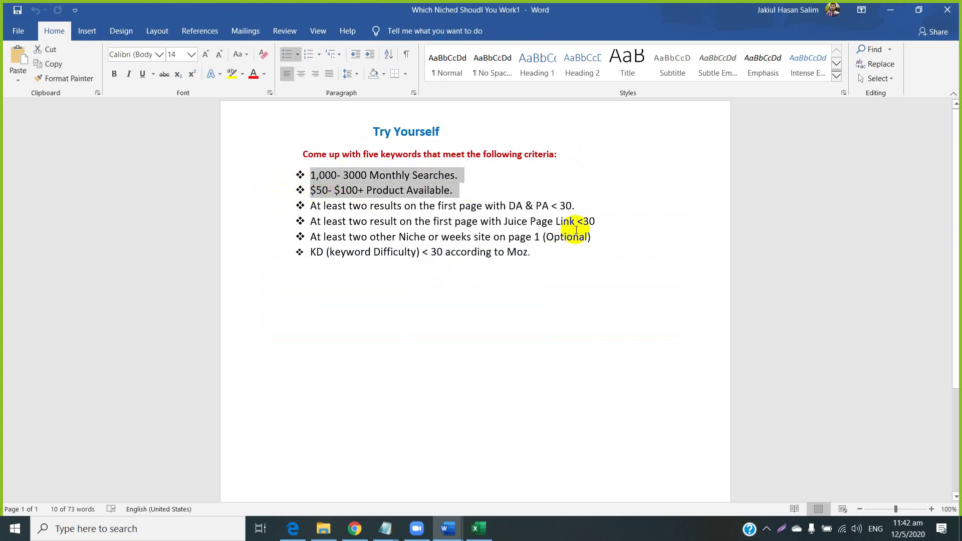
pyautogui.moveTo(311, 209); pyautogui.dragTo(576, 204)
pyautogui.click(460, 207)
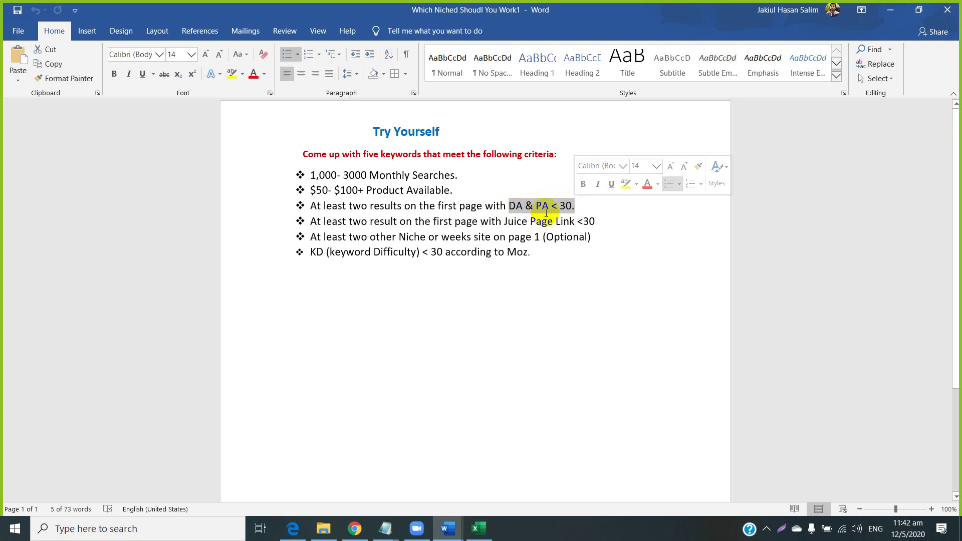
pyautogui.click(555, 211)
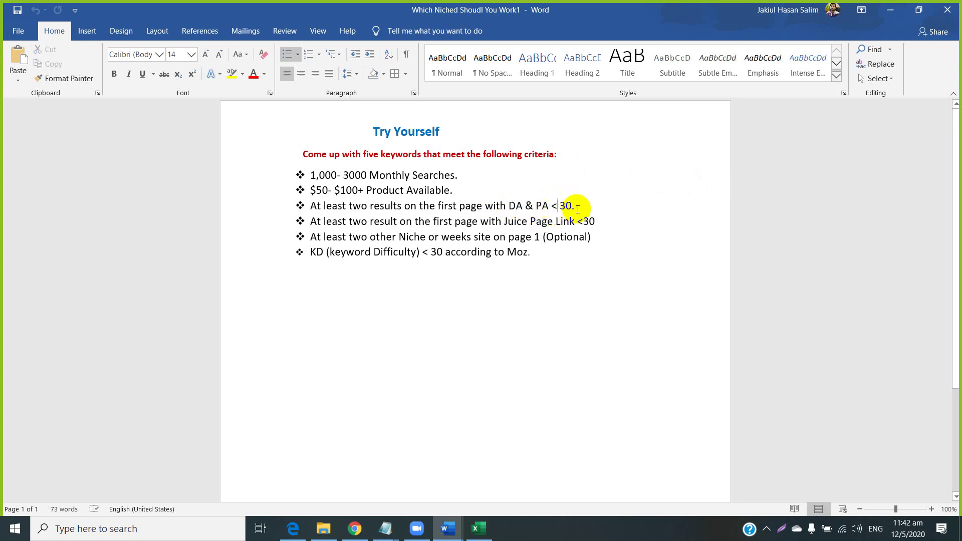
pyautogui.moveTo(578, 206); pyautogui.dragTo(505, 210)
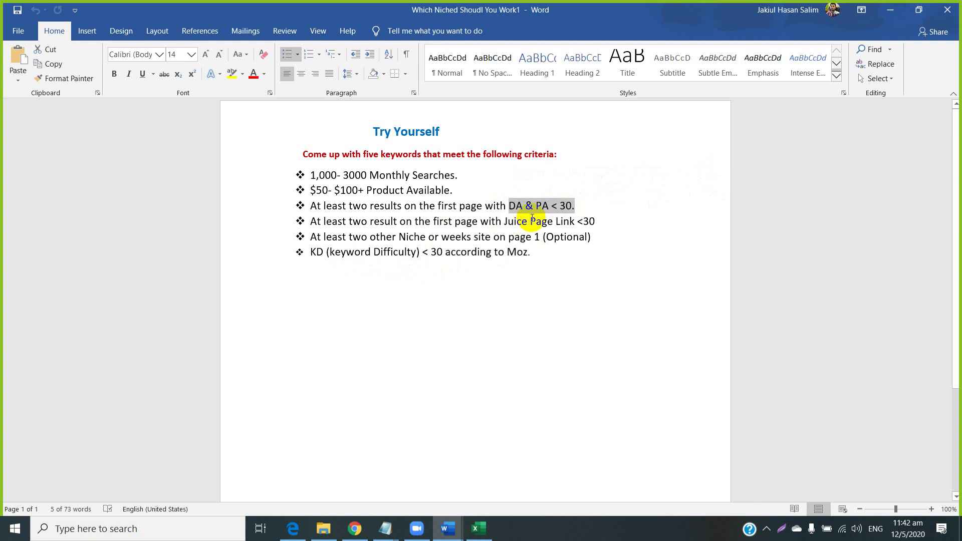
pyautogui.moveTo(497, 221); pyautogui.dragTo(601, 221)
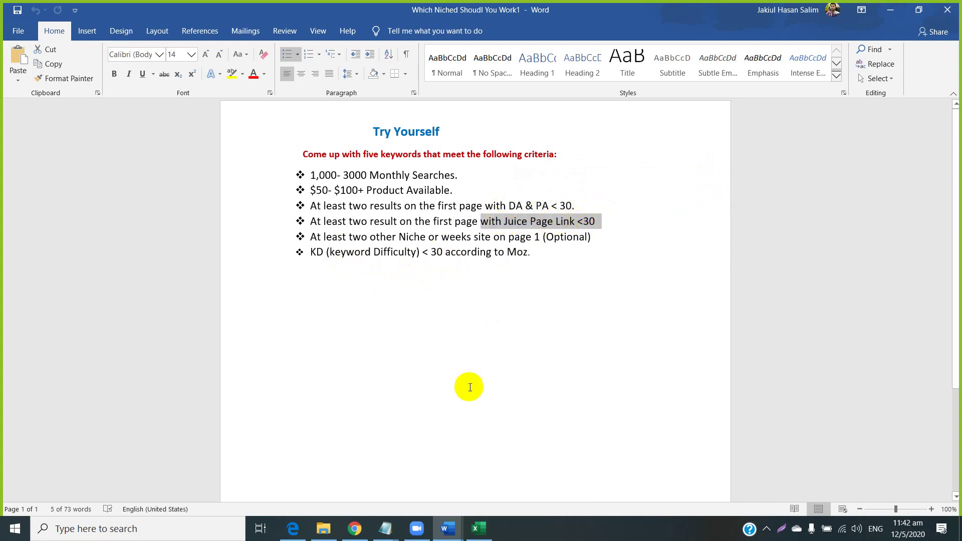
pyautogui.click(354, 528)
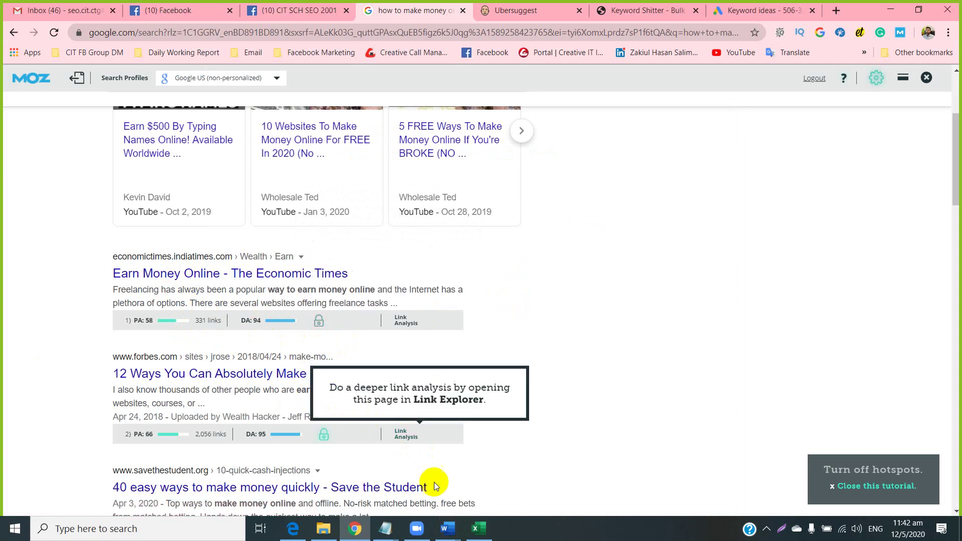
# Highlight the KD (keyword Difficulty) criterion, then scroll the Google results back to the top.
pyautogui.moveTo(458, 532)
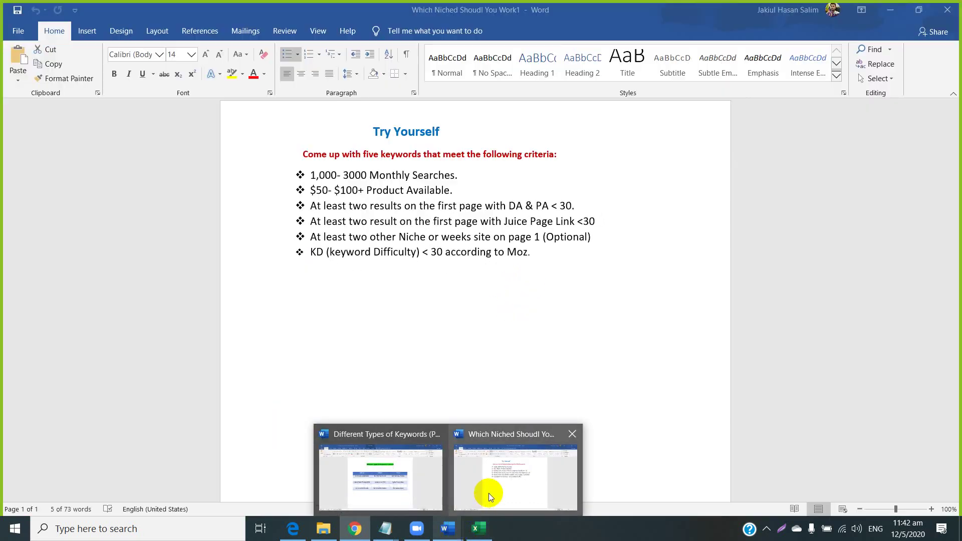
pyautogui.click(488, 493)
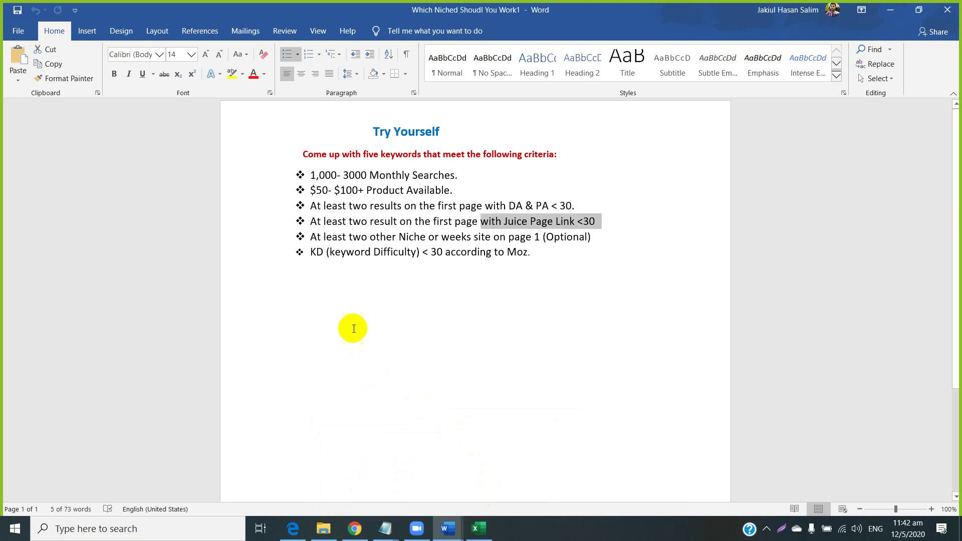
pyautogui.moveTo(310, 252); pyautogui.dragTo(419, 255)
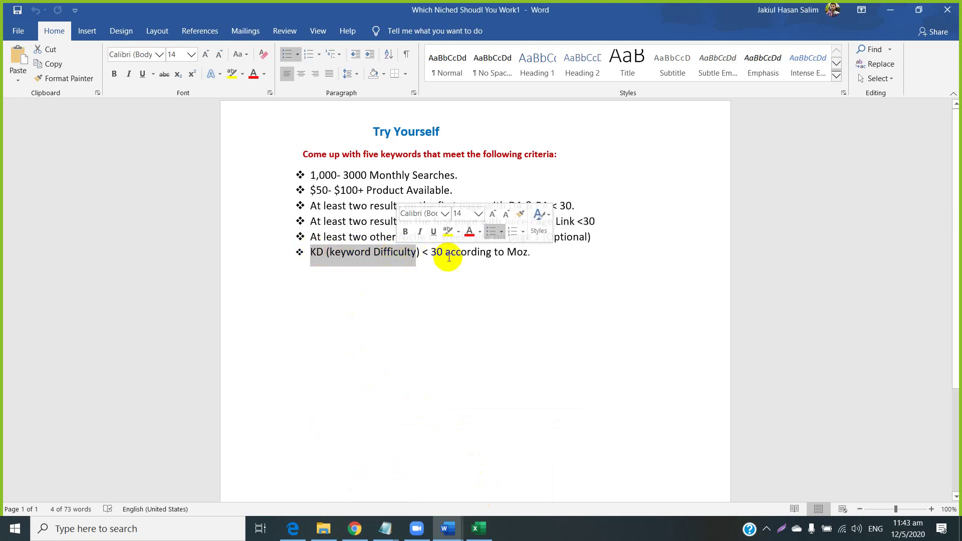
pyautogui.click(540, 253)
pyautogui.moveTo(539, 253); pyautogui.dragTo(313, 263)
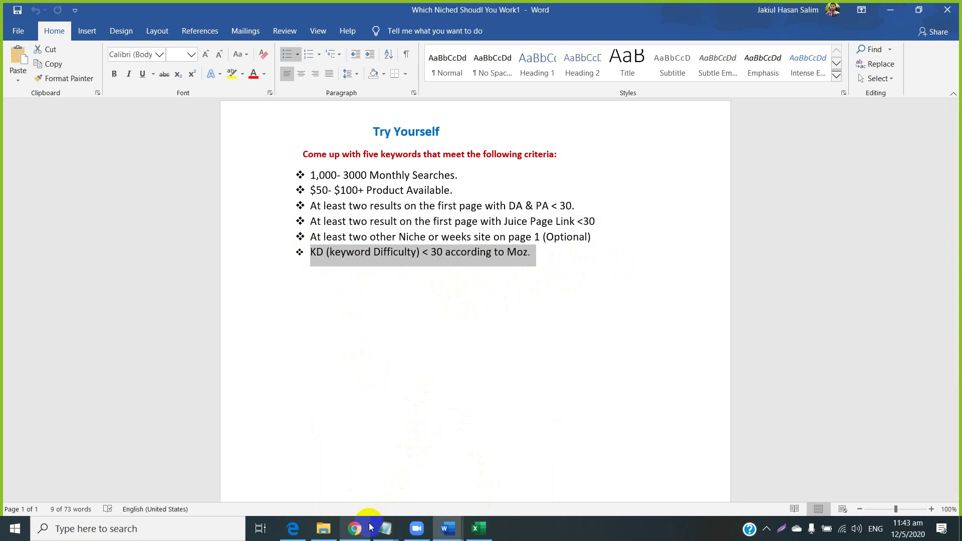
pyautogui.click(354, 528)
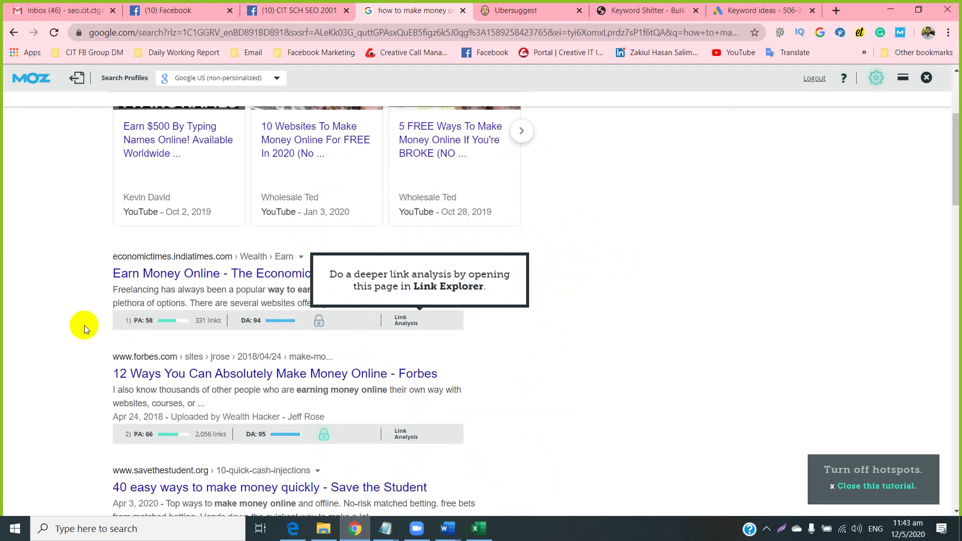
pyautogui.scroll(4, 774, 205)
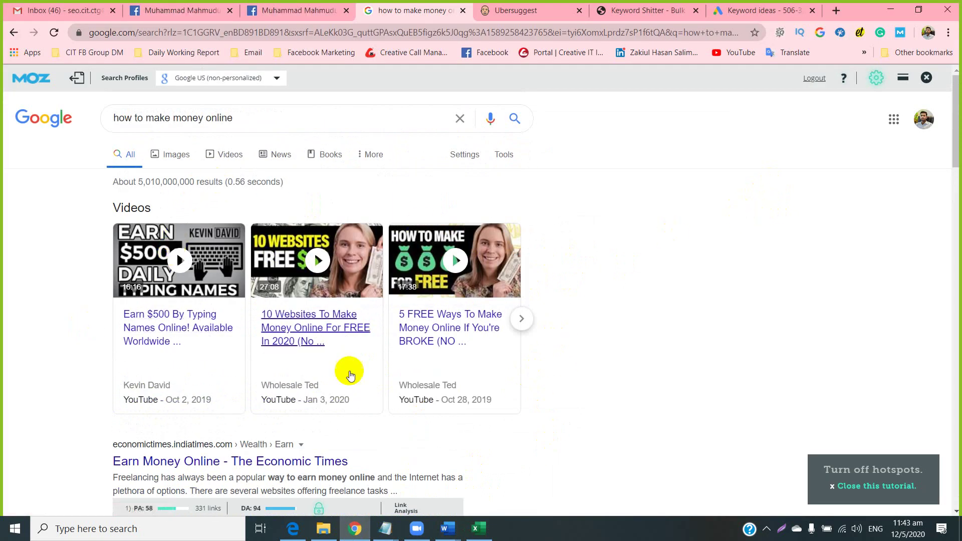
# Copy the keyword 'how to make money from home' from cell B7 in the spreadsheet.
pyautogui.click(476, 529)
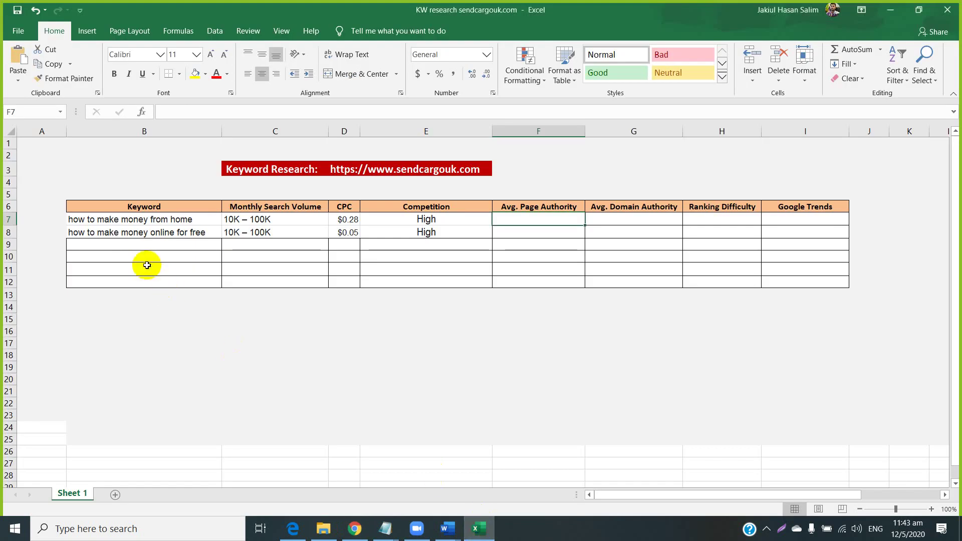
pyautogui.rightClick(145, 222)
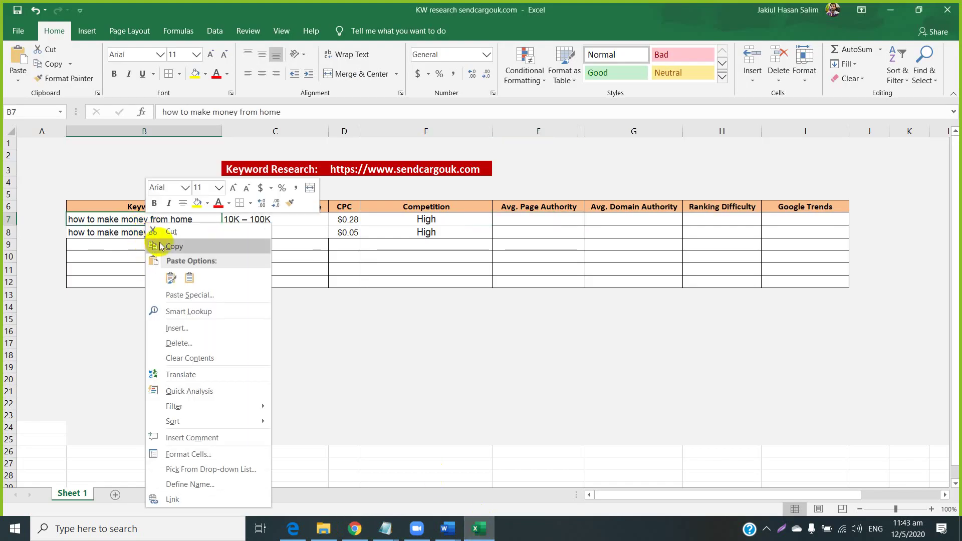
pyautogui.click(157, 245)
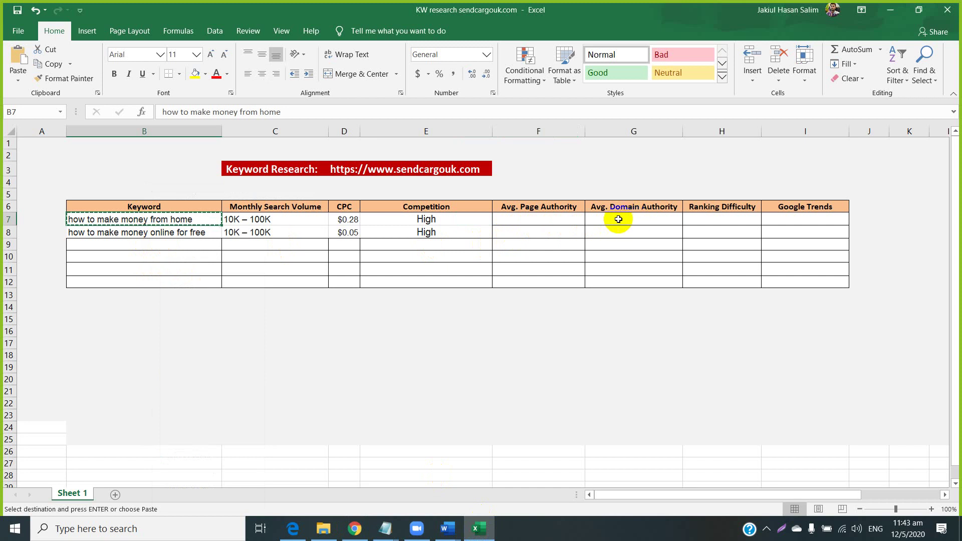
# Go back to the Google results in Chrome and start a new blank tab.
pyautogui.click(345, 532)
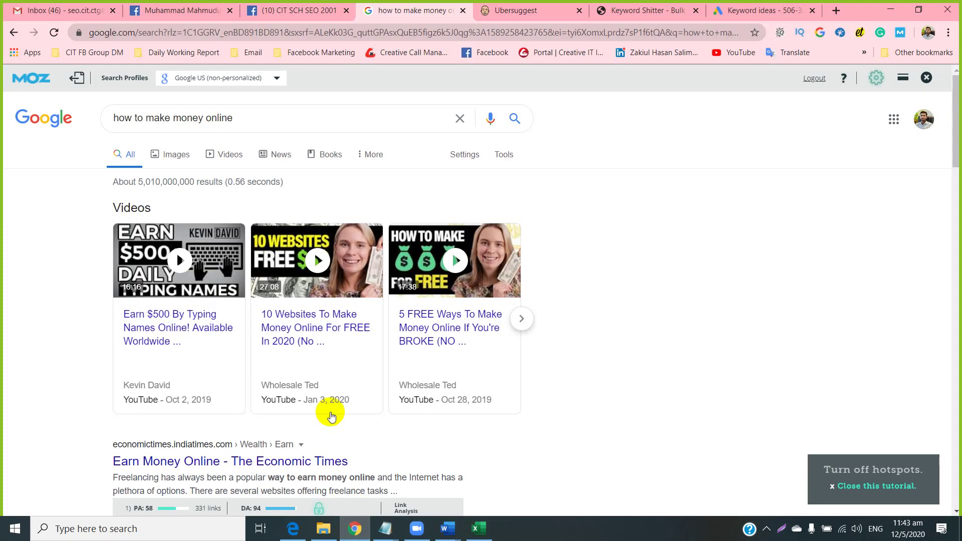
pyautogui.scroll(-3, 198, 300)
pyautogui.scroll(-4, 225, 275)
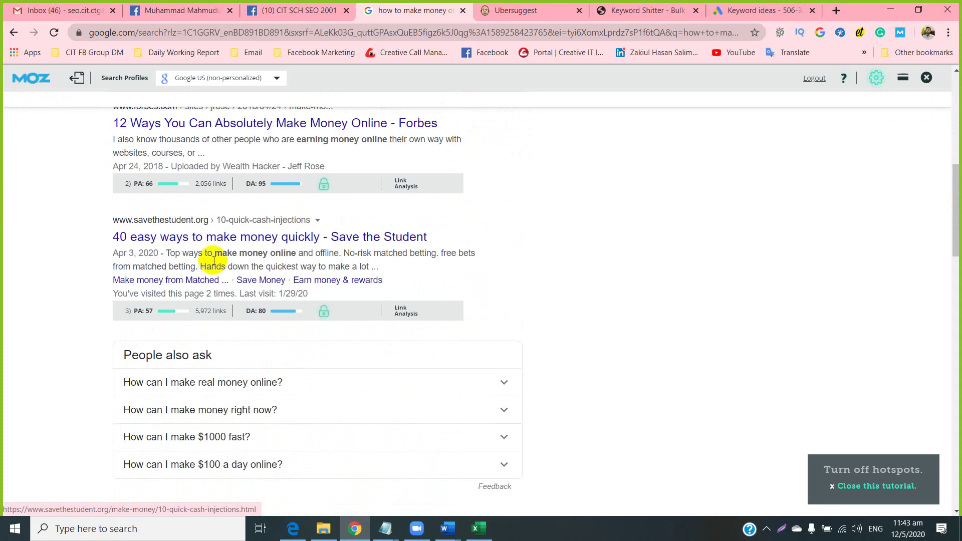
pyautogui.scroll(-3, 230, 228)
pyautogui.scroll(-2, 226, 278)
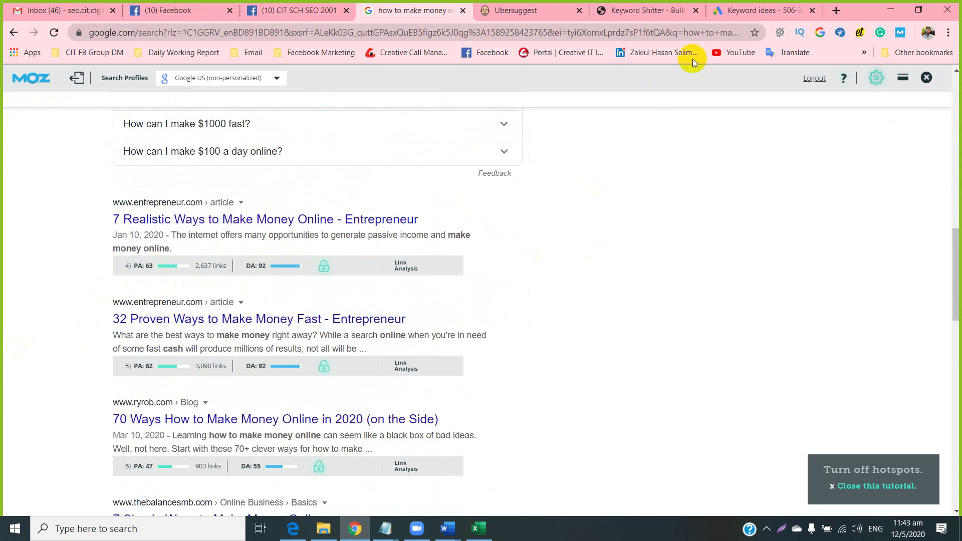
pyautogui.click(840, 13)
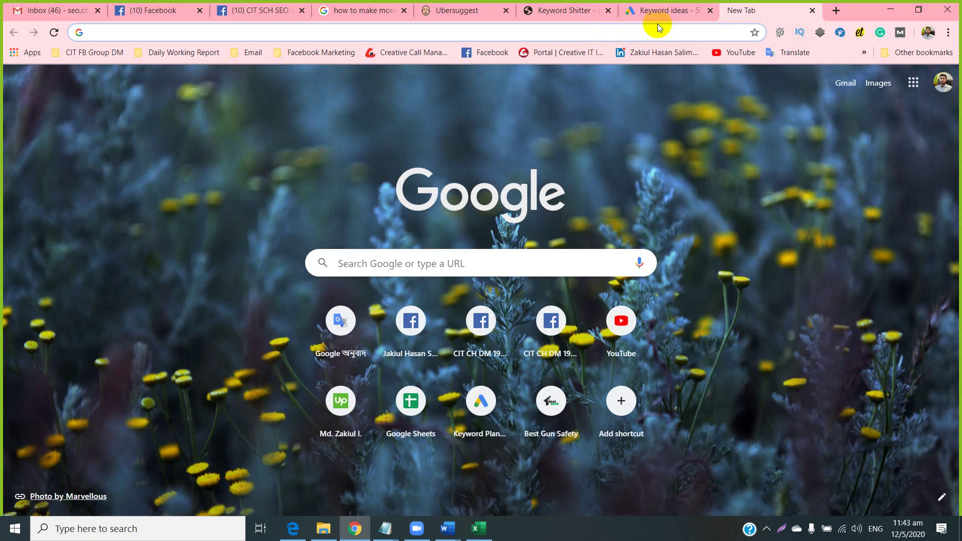
# Go to the Moz website and reach Keyword Explorer through the footer's Keyword Research link.
pyautogui.write('moz')
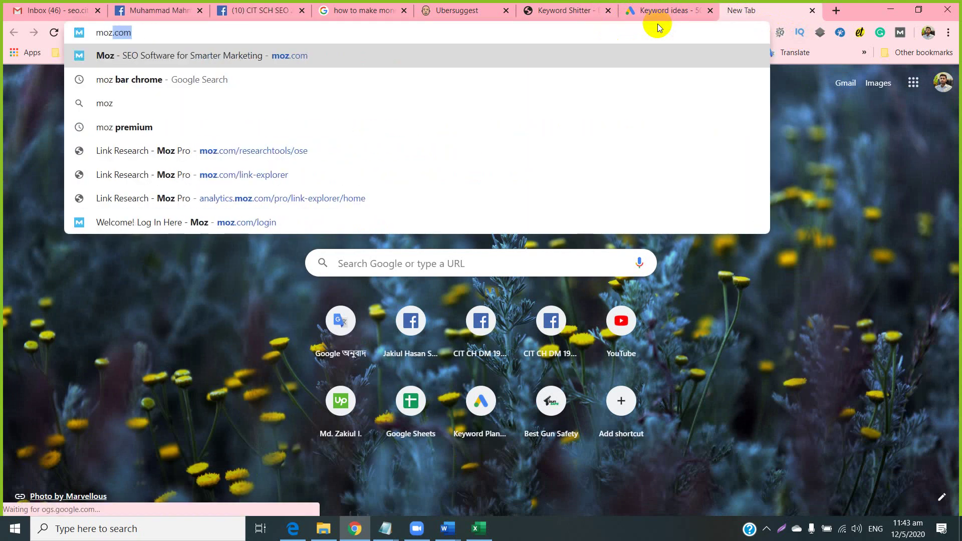
pyautogui.press('Return')
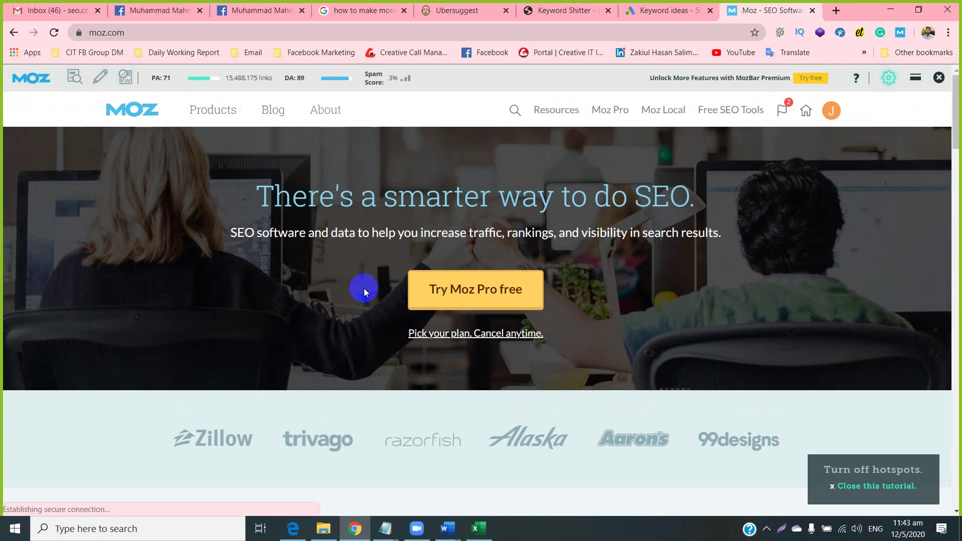
pyautogui.scroll(-20, 363, 288)
pyautogui.scroll(-10, 377, 259)
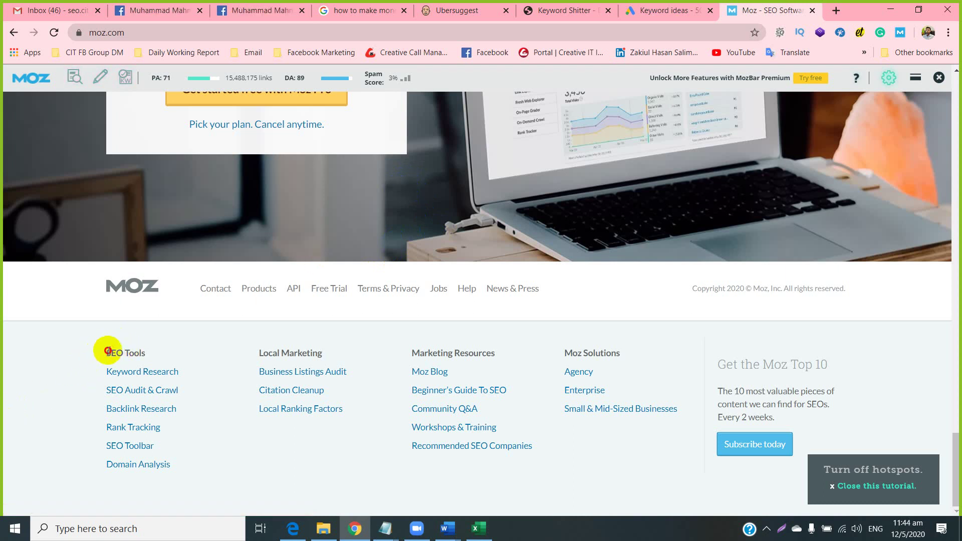
pyautogui.moveTo(107, 349); pyautogui.dragTo(141, 345)
pyautogui.click(143, 346)
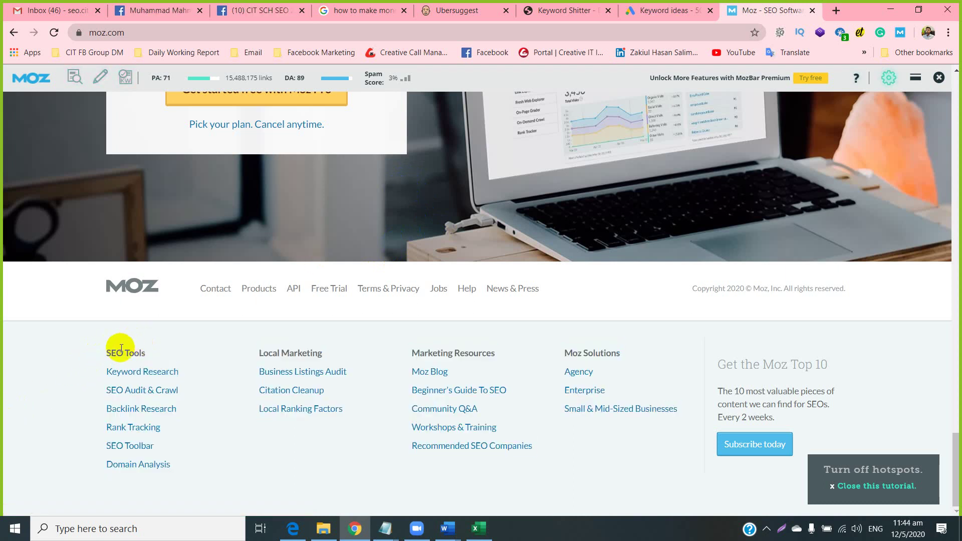
pyautogui.click(142, 379)
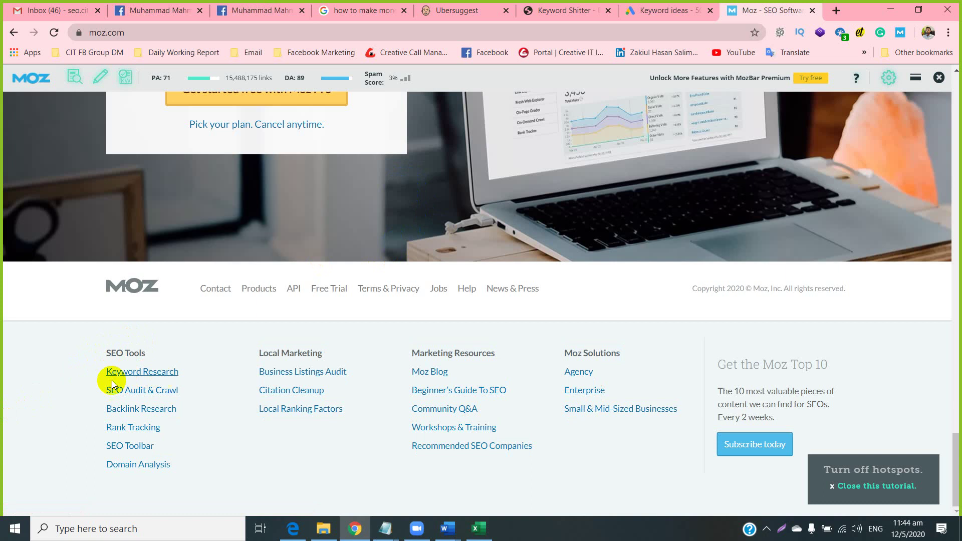
pyautogui.click(137, 374)
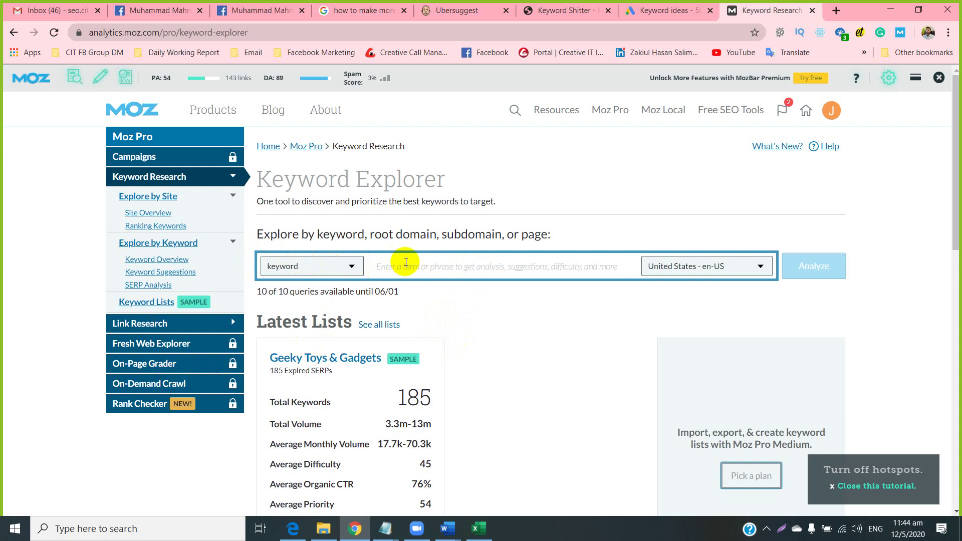
# Analyse 'how to make money from home' in Moz Keyword Explorer and copy its Difficulty score 56.
pyautogui.hotkey('ctrl', 'v')
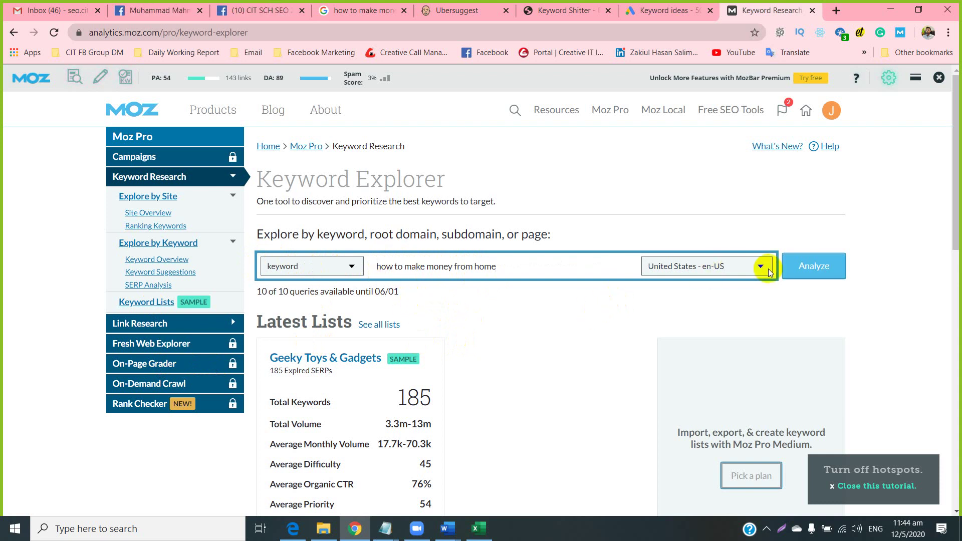
pyautogui.click(800, 272)
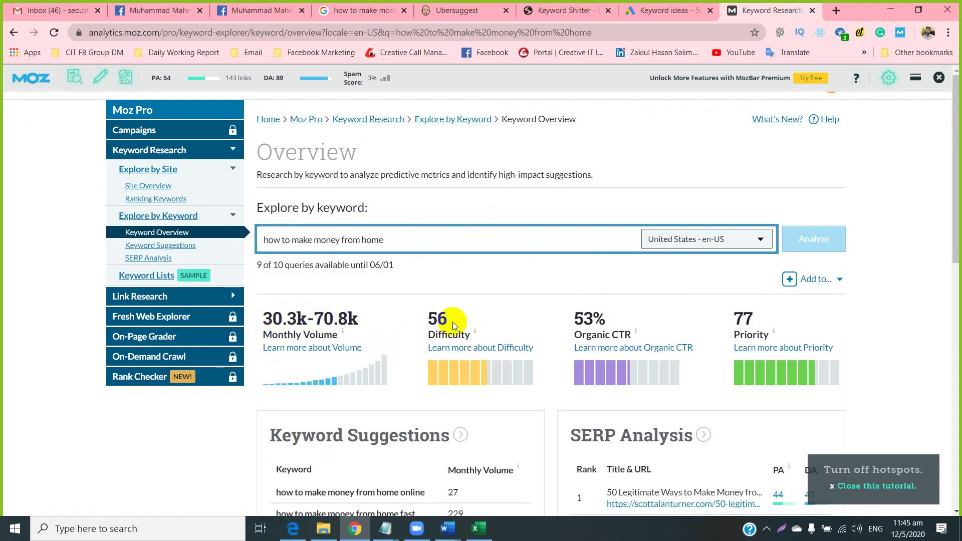
pyautogui.moveTo(442, 341)
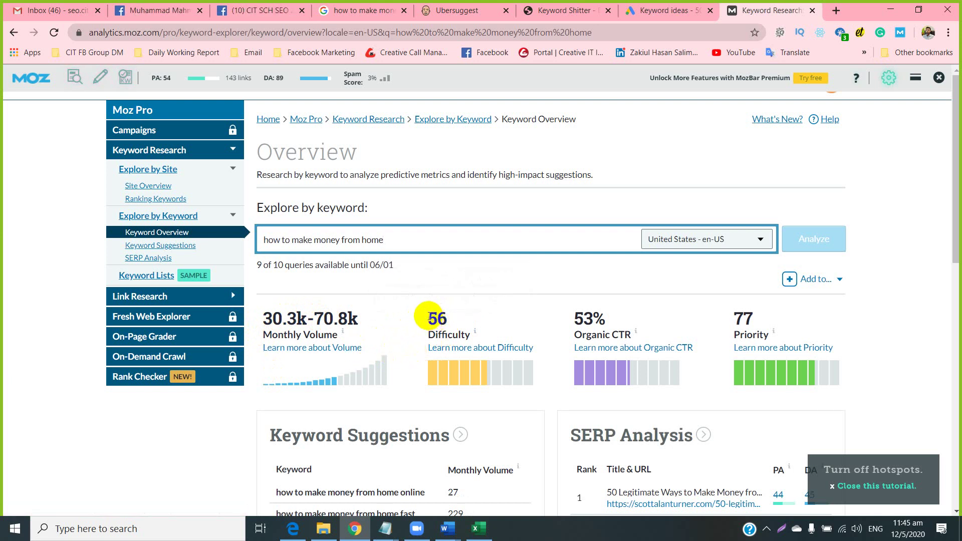
pyautogui.moveTo(428, 318); pyautogui.dragTo(446, 318)
pyautogui.rightClick(447, 319)
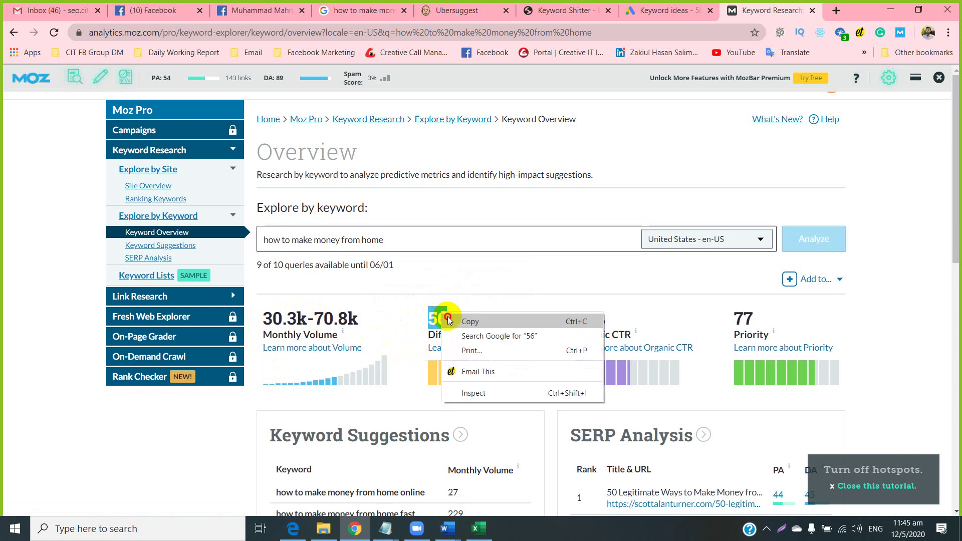
pyautogui.click(448, 320)
# Paste 56 into Ranking Difficulty cell H7 in Excel, then return to Moz.
pyautogui.click(479, 528)
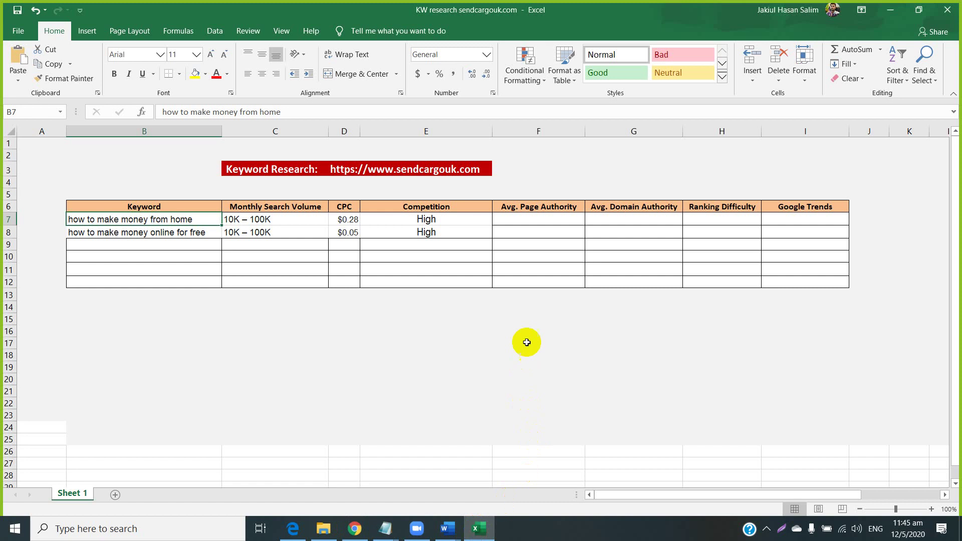
pyautogui.click(699, 221)
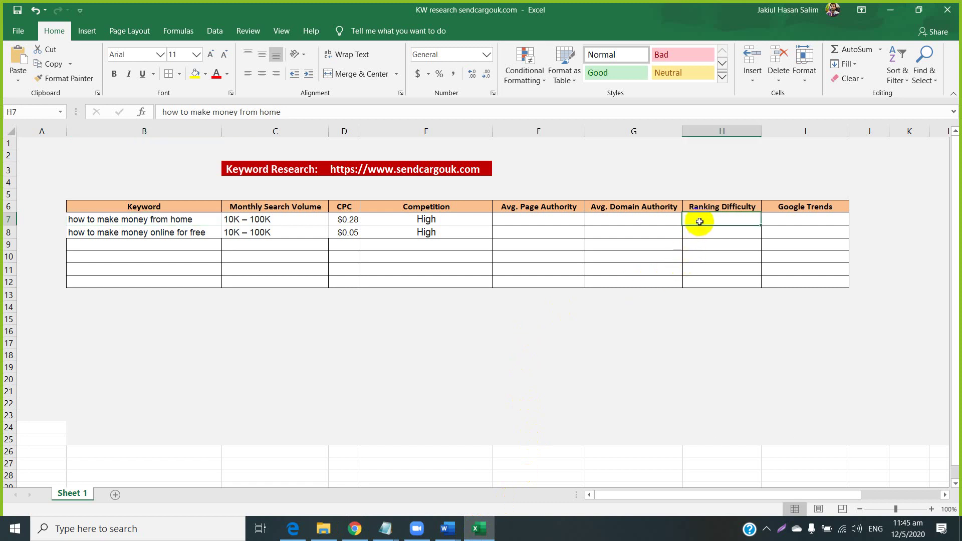
pyautogui.rightClick(699, 222)
pyautogui.click(716, 275)
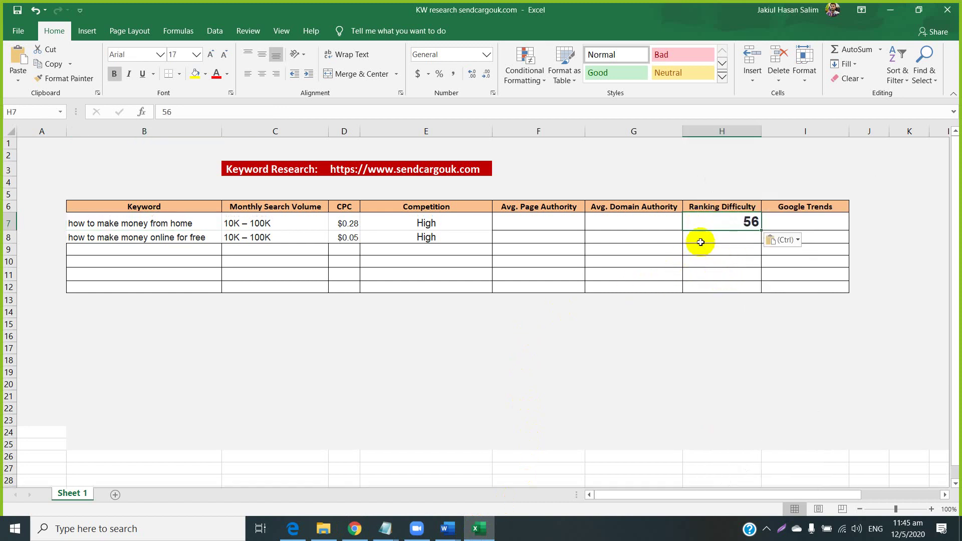
pyautogui.click(354, 529)
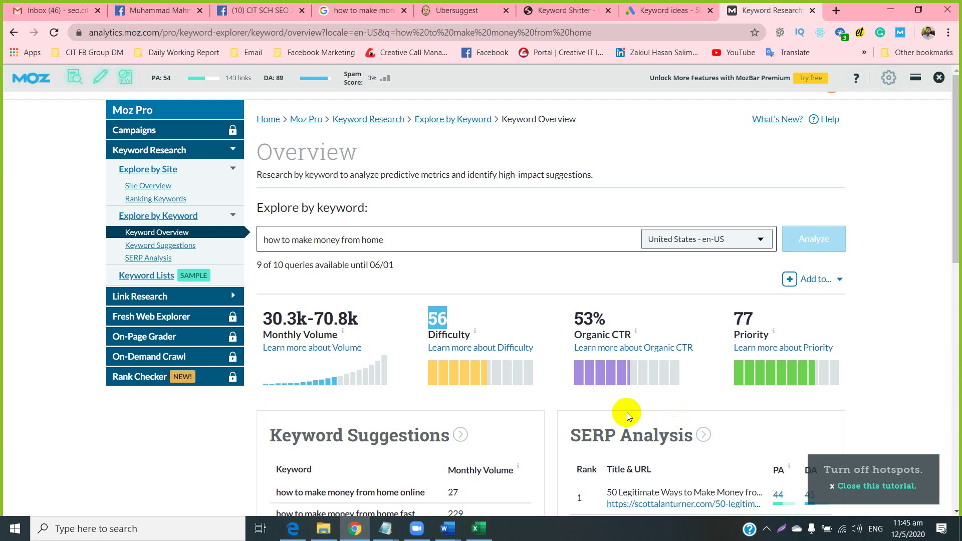
# Review Moz's overview for 'how to make money from home' and bring up the Keyword Research Criteria notes.
pyautogui.scroll(-1, 636, 376)
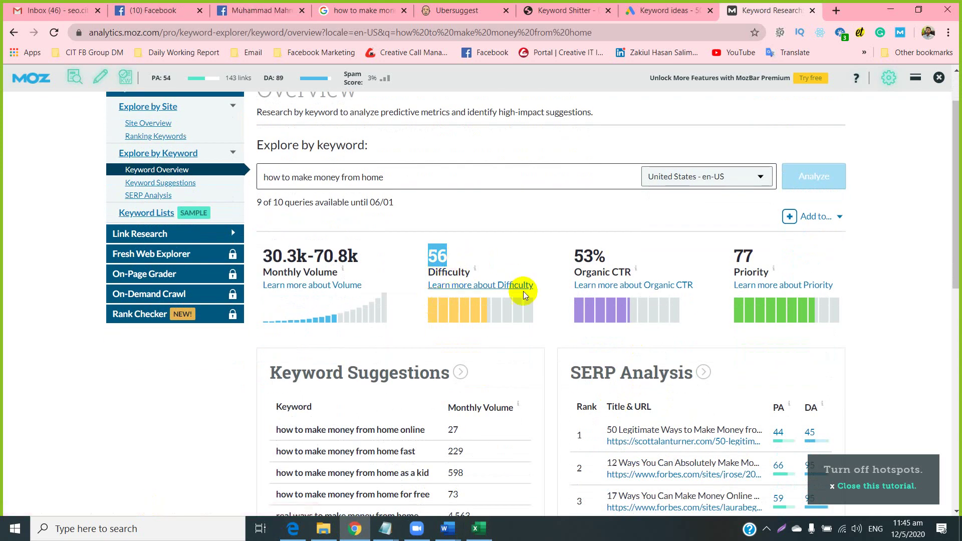
pyautogui.scroll(-5, 511, 295)
pyautogui.scroll(-3, 497, 304)
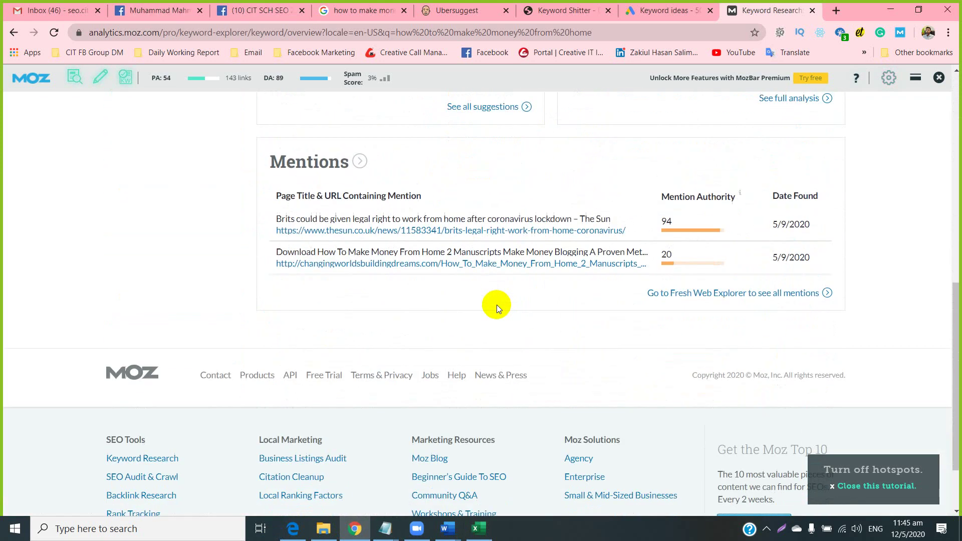
pyautogui.scroll(4, 497, 304)
pyautogui.scroll(3, 365, 354)
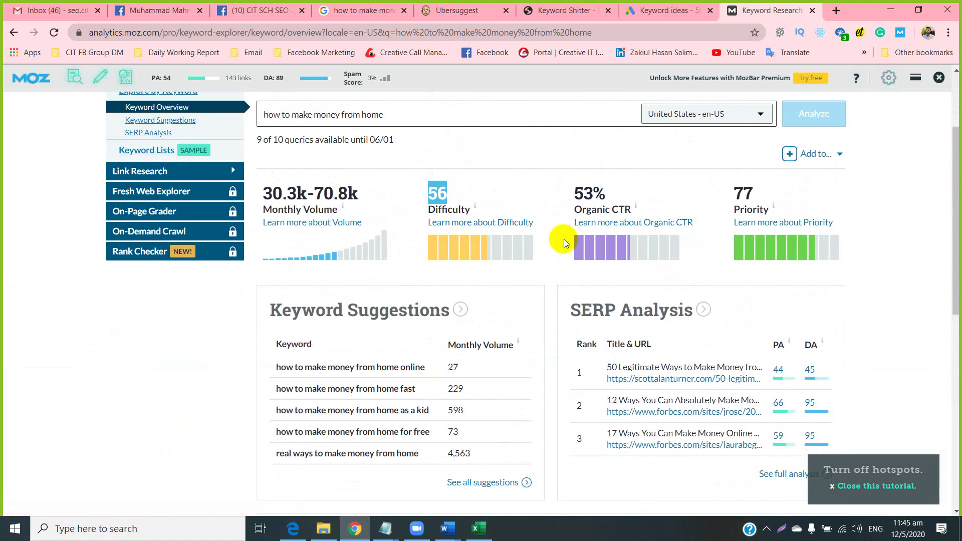
pyautogui.moveTo(597, 201)
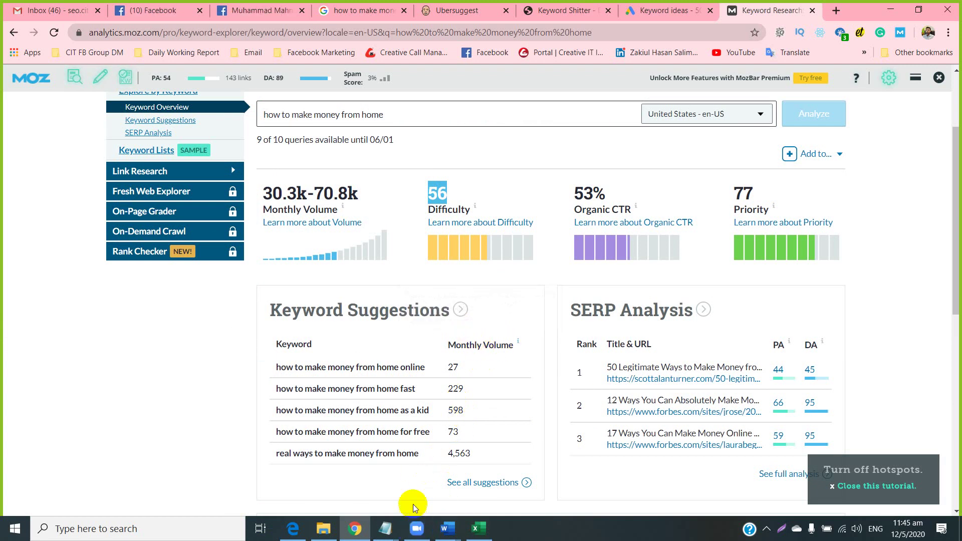
pyautogui.moveTo(387, 529)
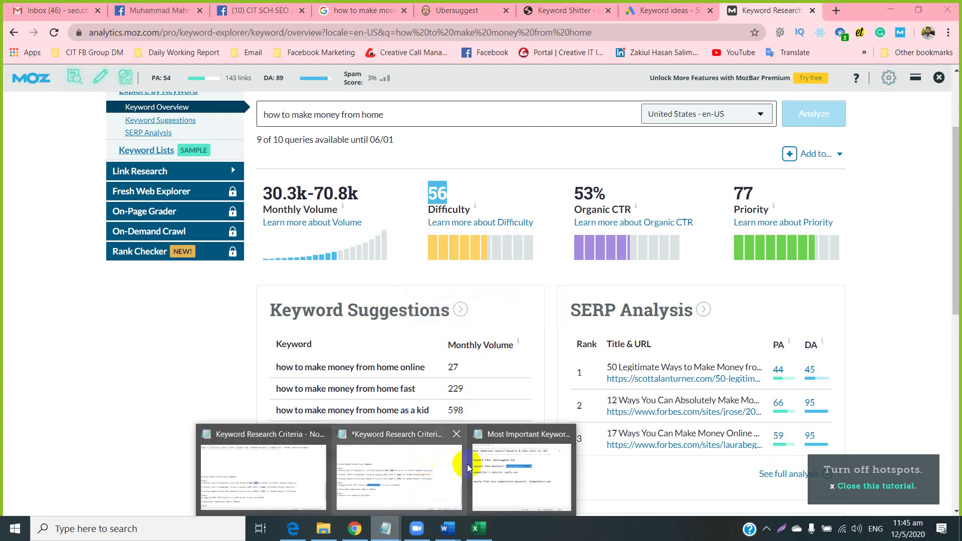
pyautogui.moveTo(480, 468)
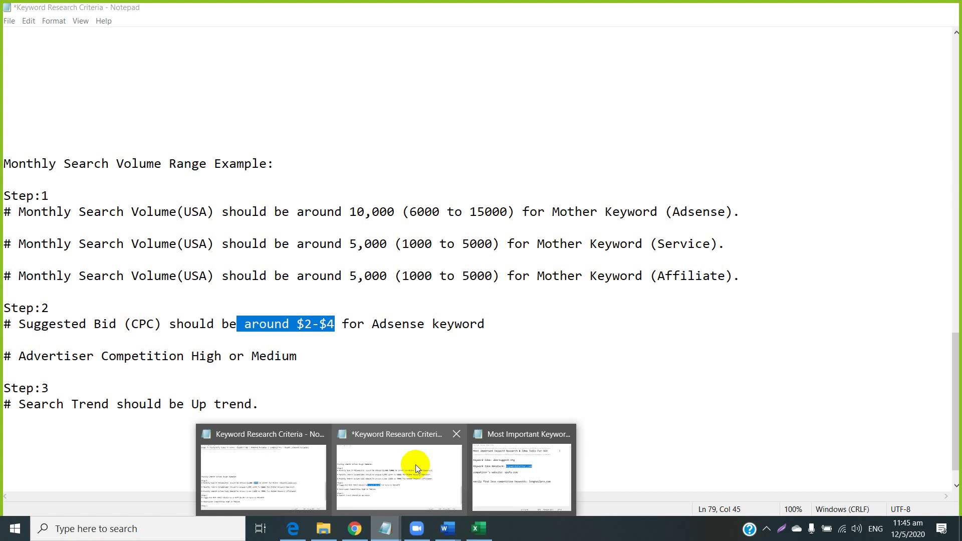
# Copy the tool name 'keyword revealer' from the Notepad research-tools list and return to Chrome.
pyautogui.click(416, 467)
pyautogui.scroll(6, 123, 275)
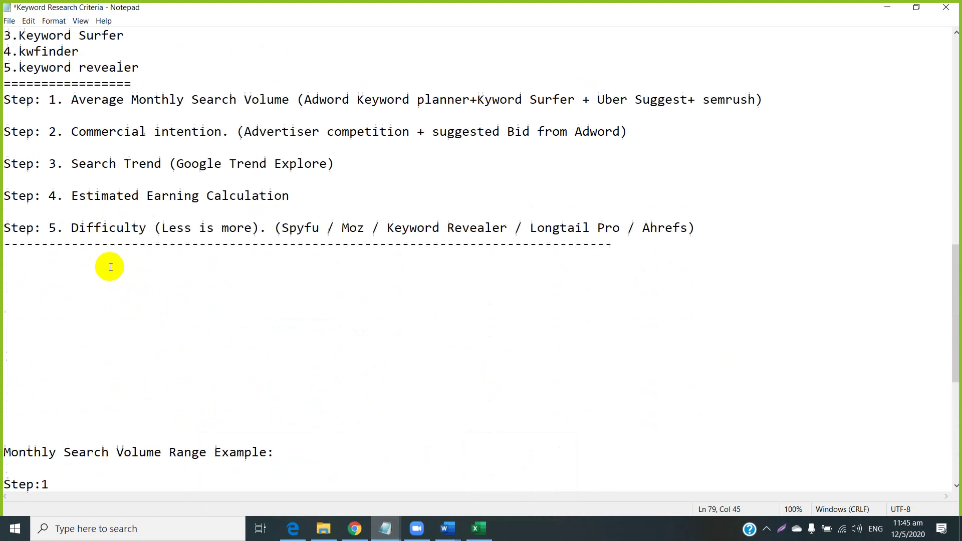
pyautogui.scroll(4, 98, 247)
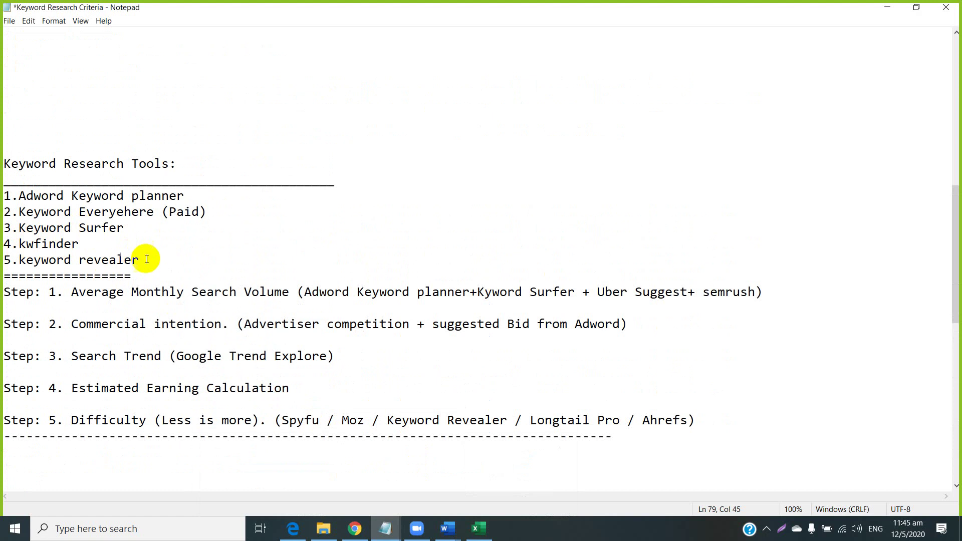
pyautogui.moveTo(142, 259); pyautogui.dragTo(24, 261)
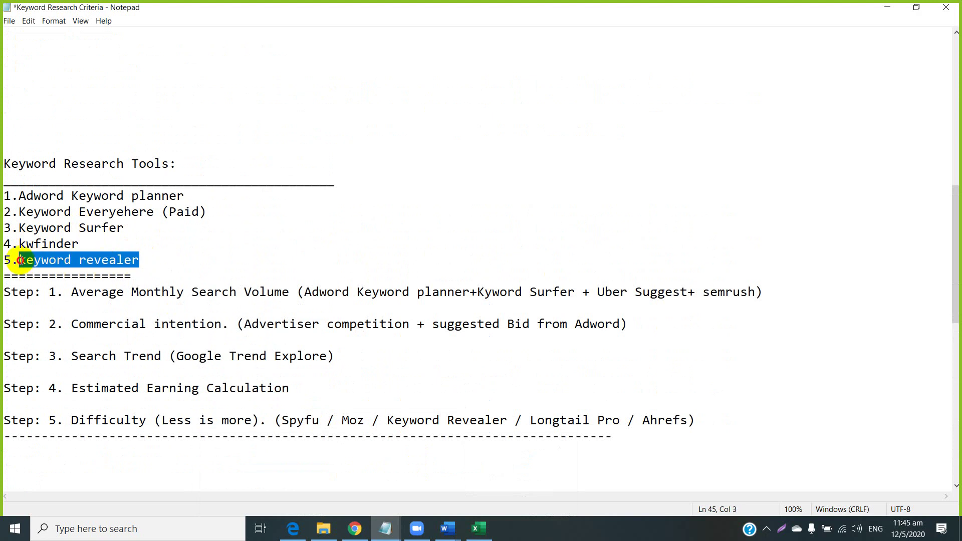
pyautogui.rightClick(26, 259)
pyautogui.click(42, 296)
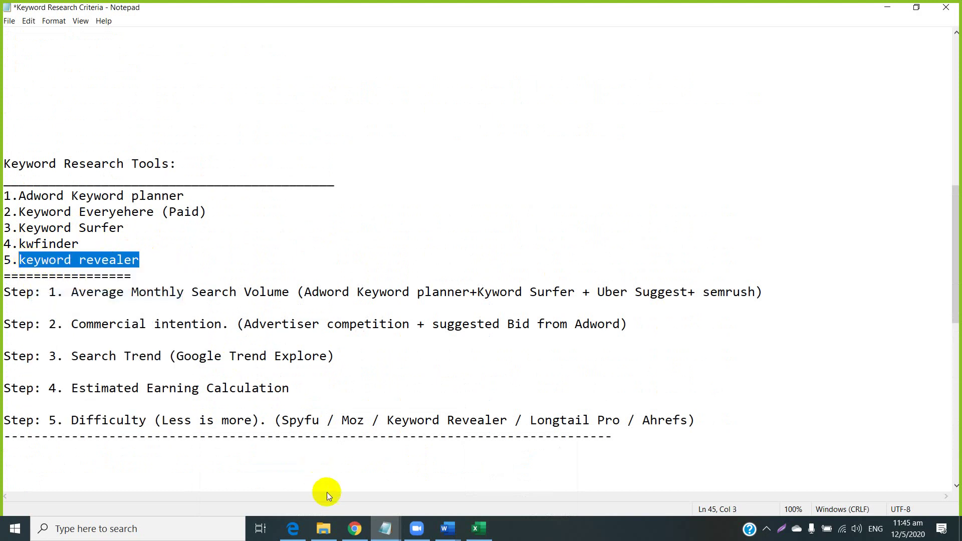
pyautogui.click(349, 528)
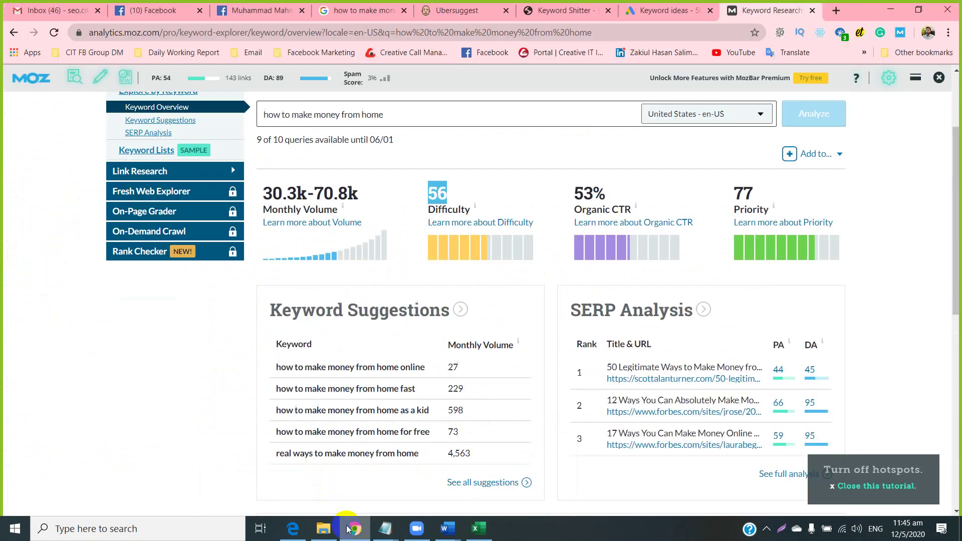
# Dismiss Ubersuggest's sign-up popup, review the 'how to make money online' keyword ideas, and start a new tab.
pyautogui.click(447, 10)
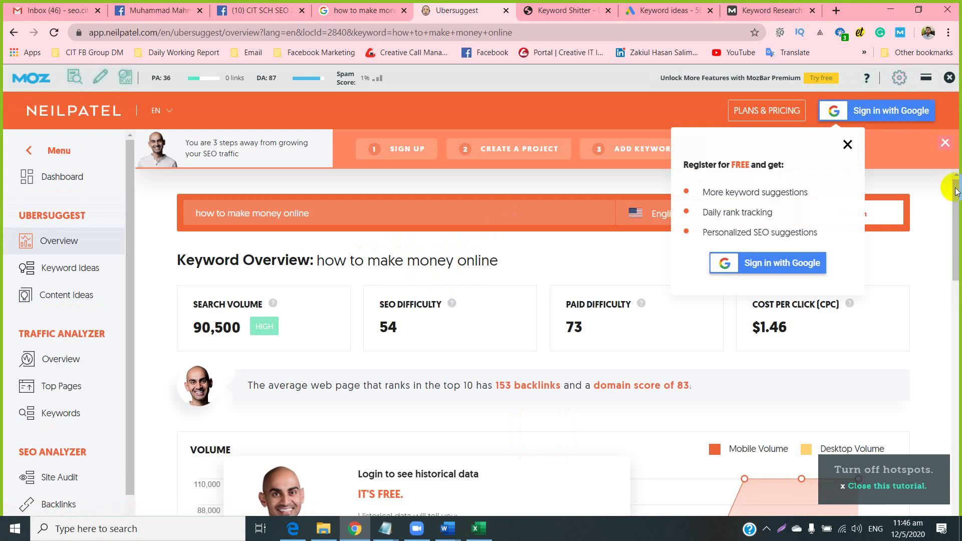
pyautogui.click(846, 145)
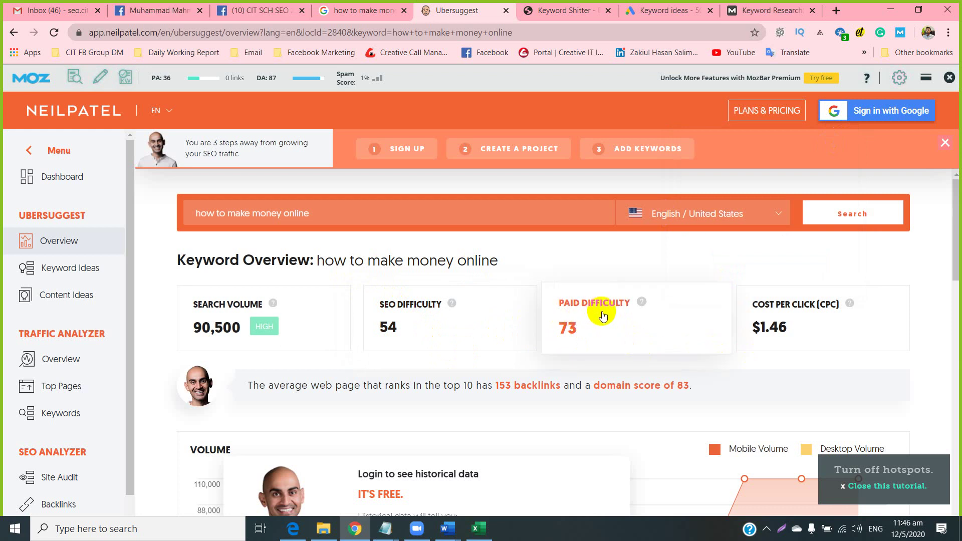
pyautogui.scroll(-4, 581, 320)
pyautogui.scroll(-6, 515, 356)
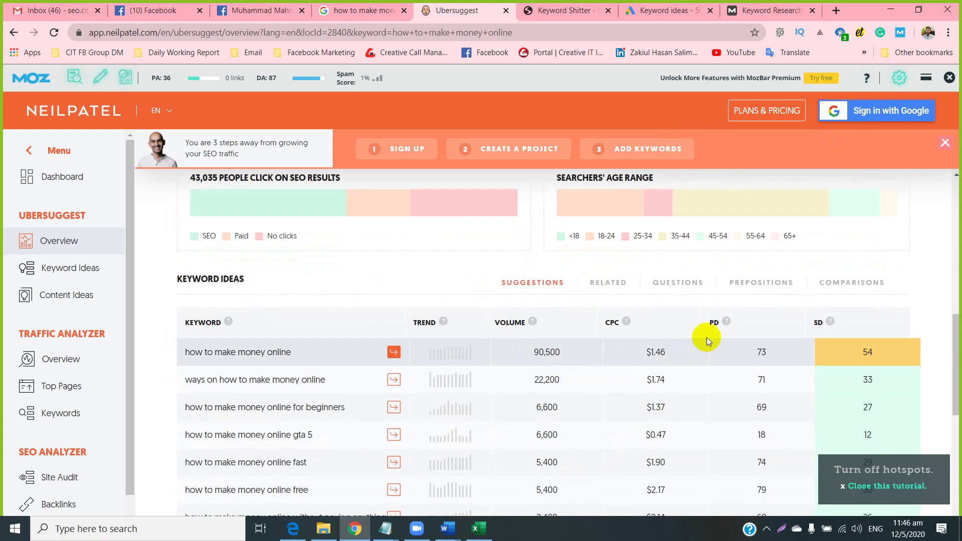
pyautogui.click(829, 18)
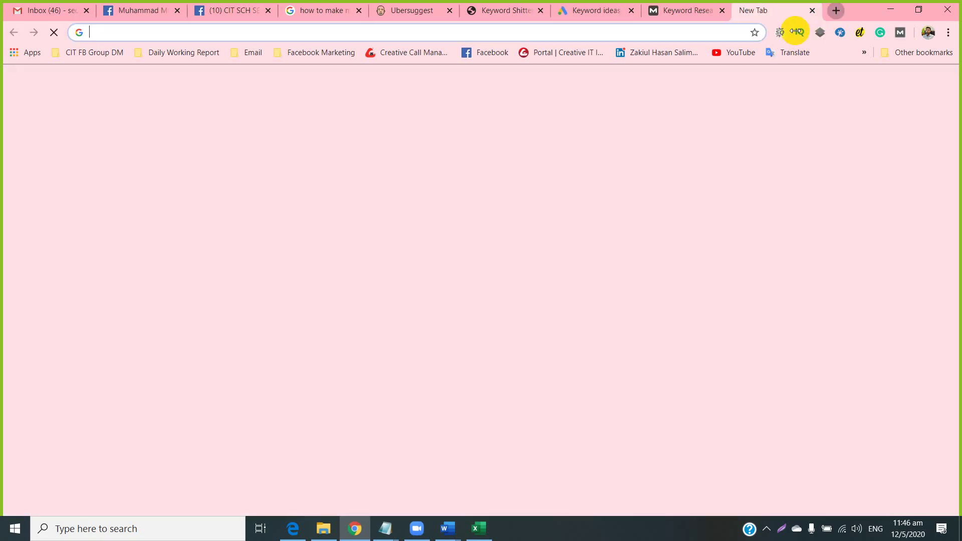
# Search for 'keyword revealer' and reach the keywordrevealer.com home page with its free trial offer.
pyautogui.rightClick(666, 34)
pyautogui.click(677, 138)
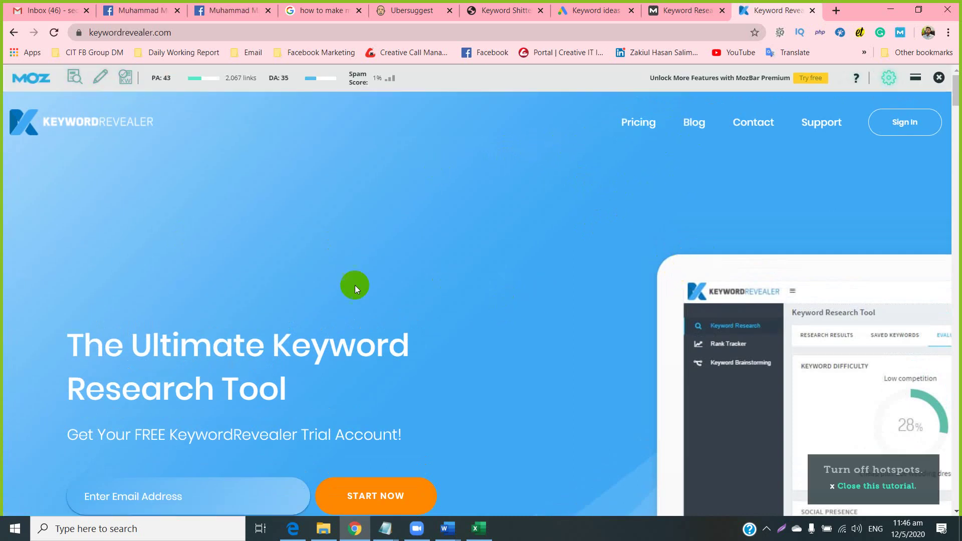
pyautogui.scroll(-3, 292, 283)
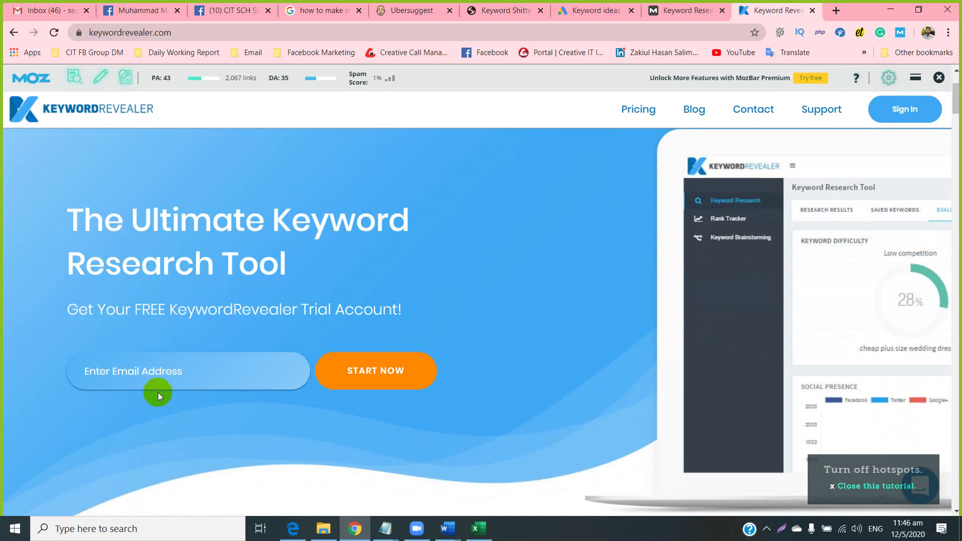
pyautogui.click(128, 375)
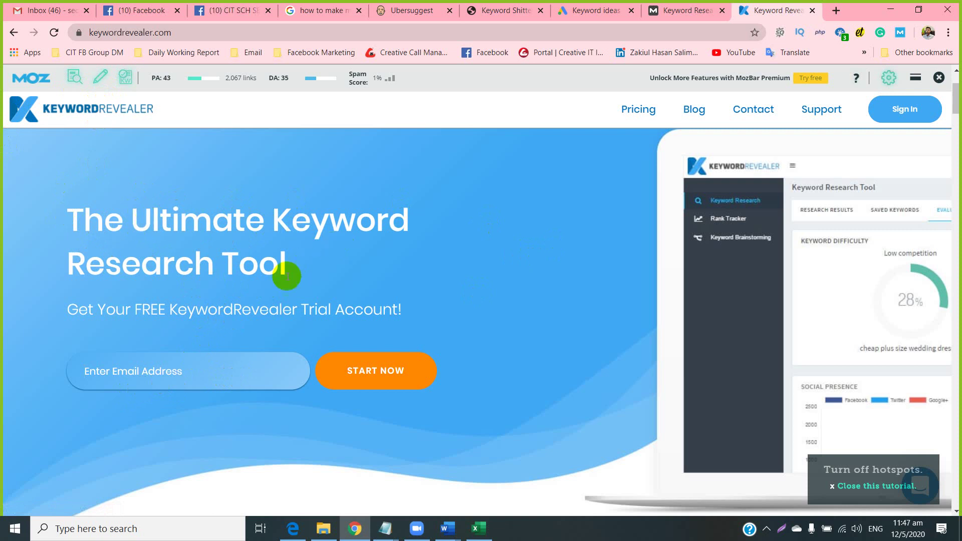
pyautogui.scroll(-7, 237, 284)
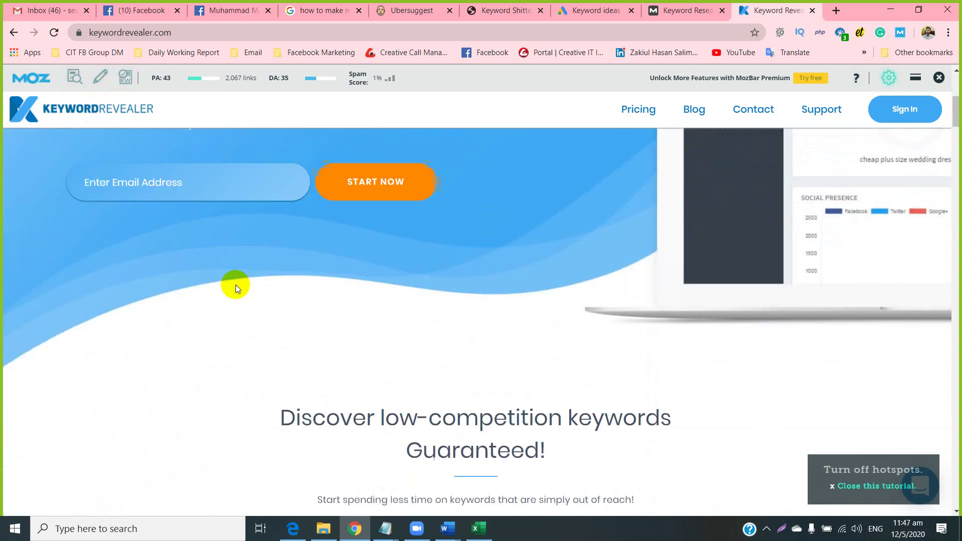
pyautogui.scroll(8, 231, 288)
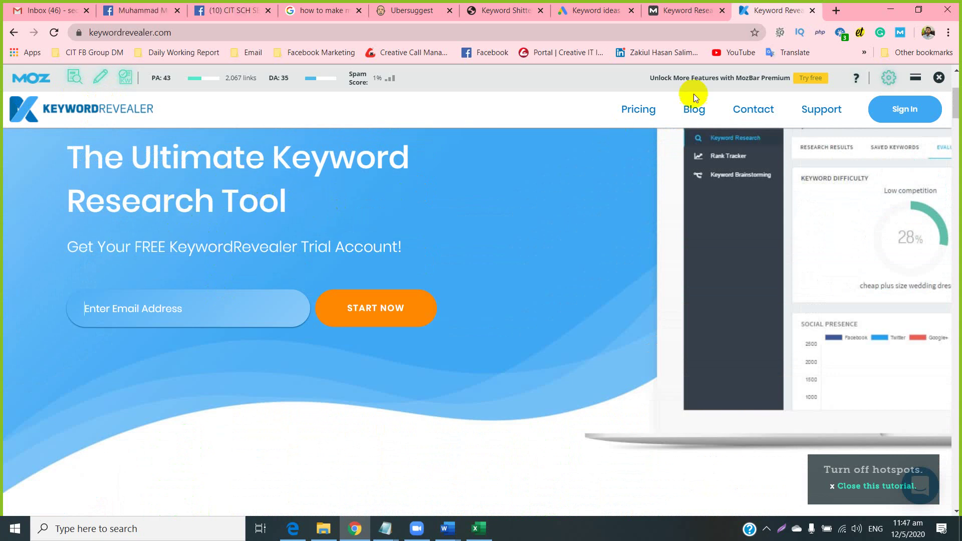
# Search 'temp mail', generate a fresh temporary address on temp-mail.org, and copy it.
pyautogui.click(834, 10)
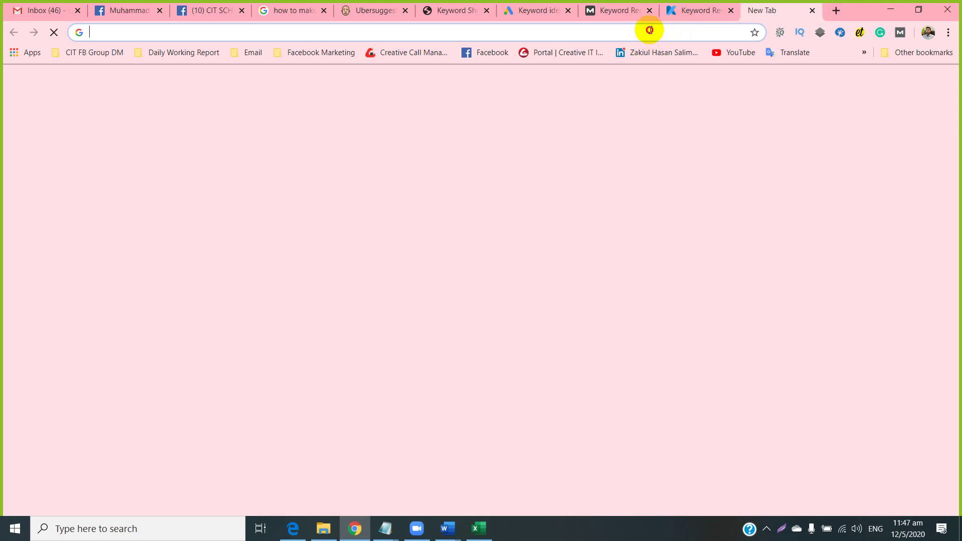
pyautogui.write('temp')
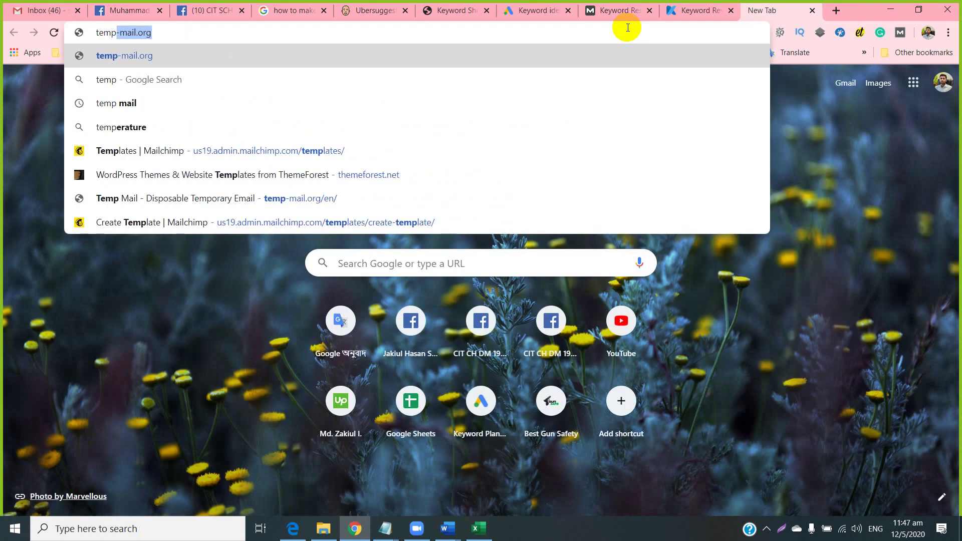
pyautogui.write(' mail')
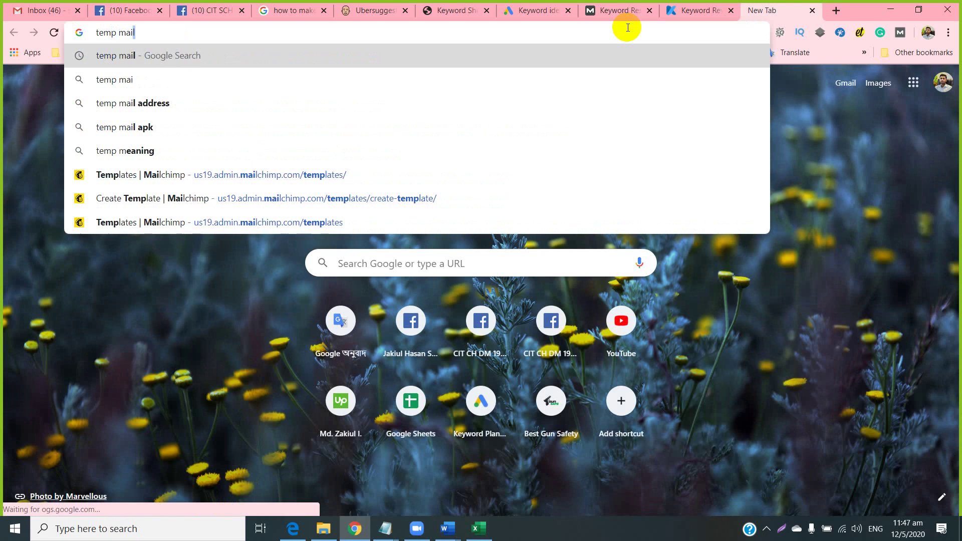
pyautogui.press('Return')
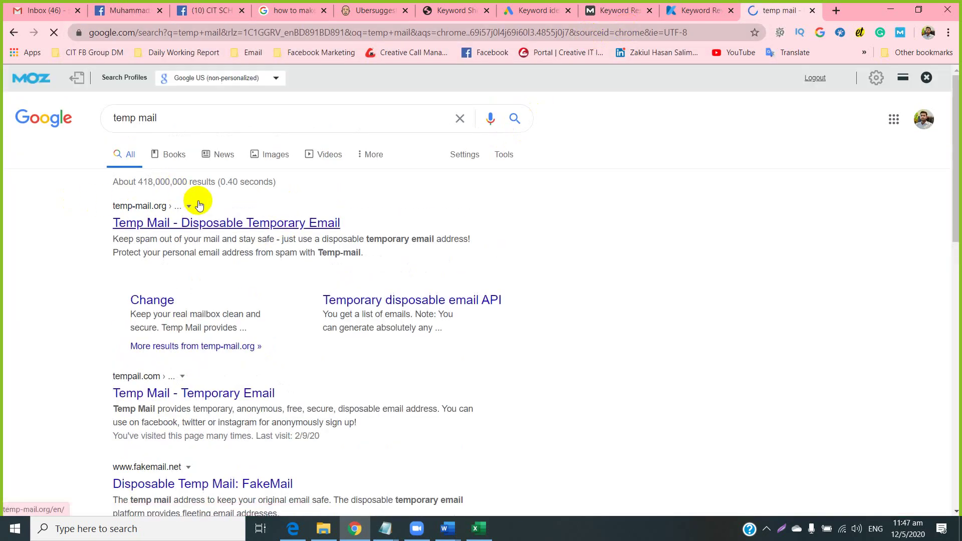
pyautogui.rightClick(160, 226)
pyautogui.click(173, 235)
pyautogui.click(781, 12)
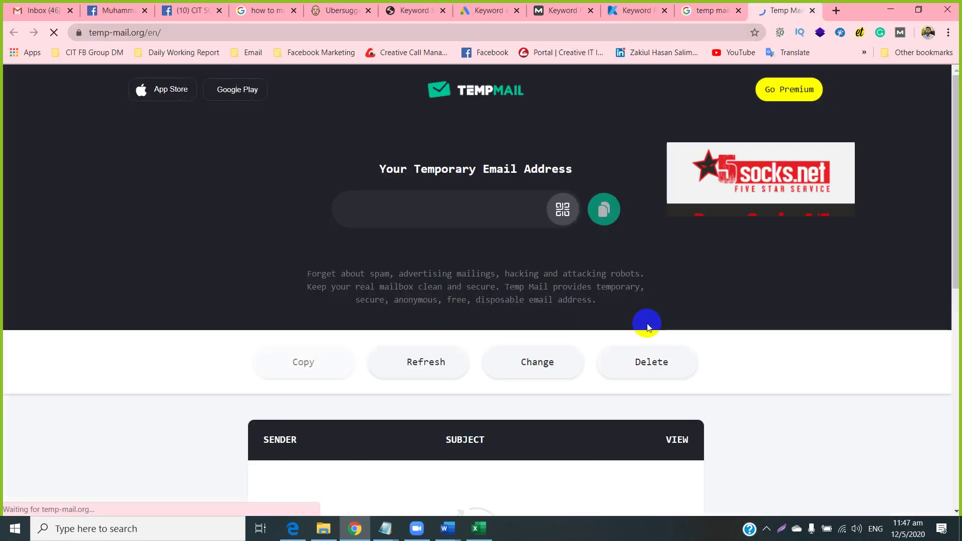
pyautogui.click(533, 355)
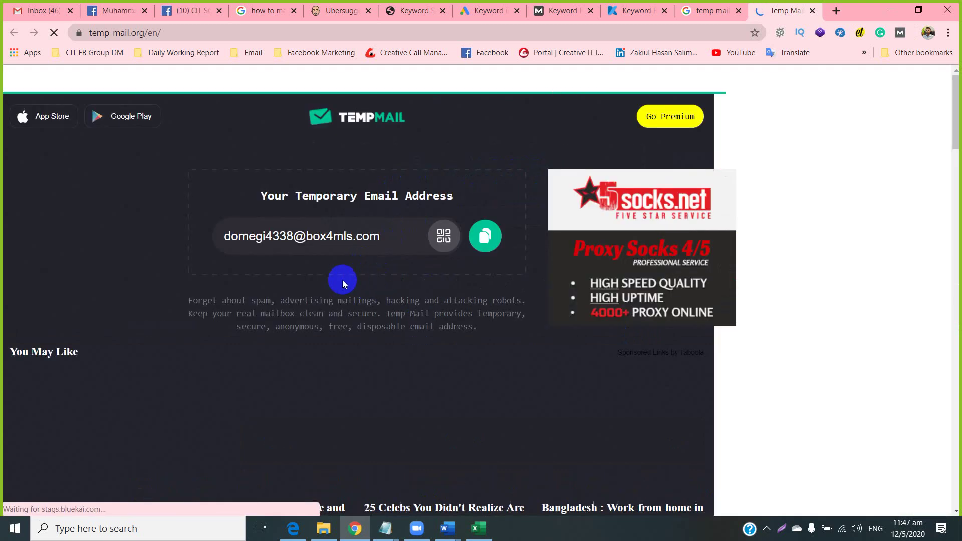
pyautogui.click(478, 242)
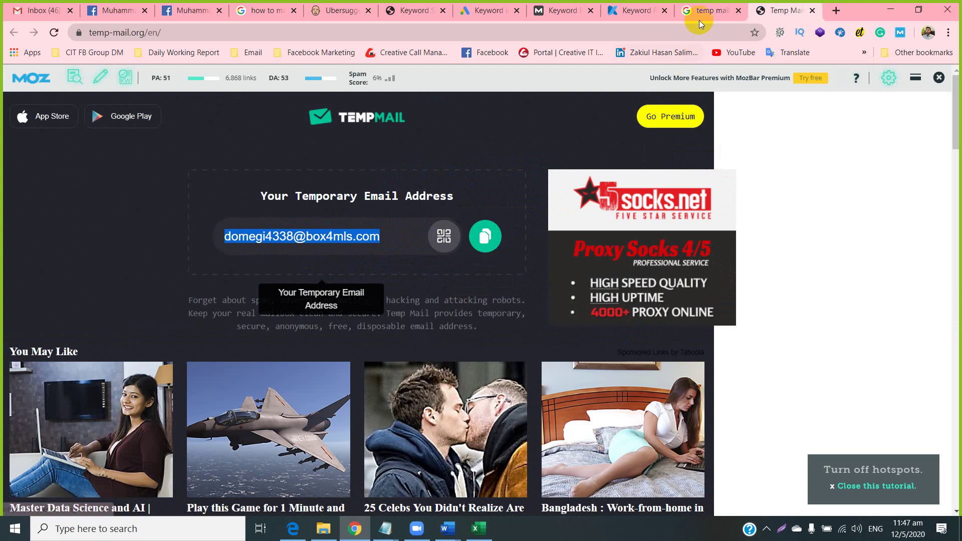
pyautogui.click(636, 10)
# Paste the temporary address into Keyword Revealer's free trial email field and start the sign-up.
pyautogui.click(186, 307)
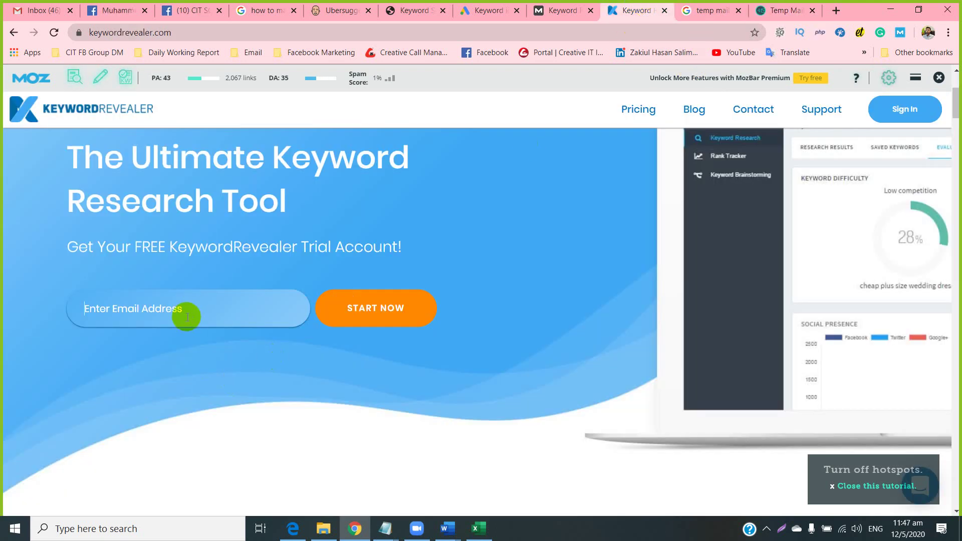
pyautogui.hotkey('ctrl', 'v')
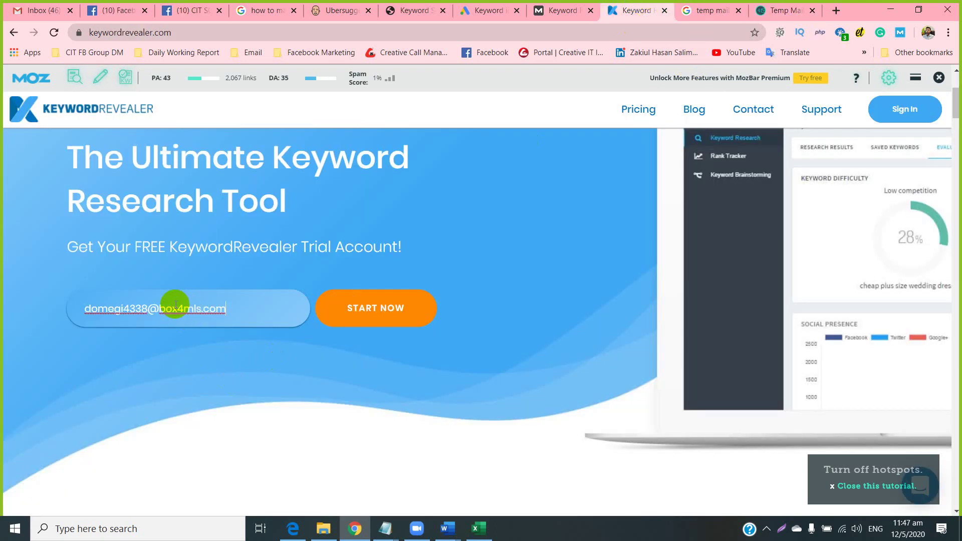
pyautogui.click(367, 307)
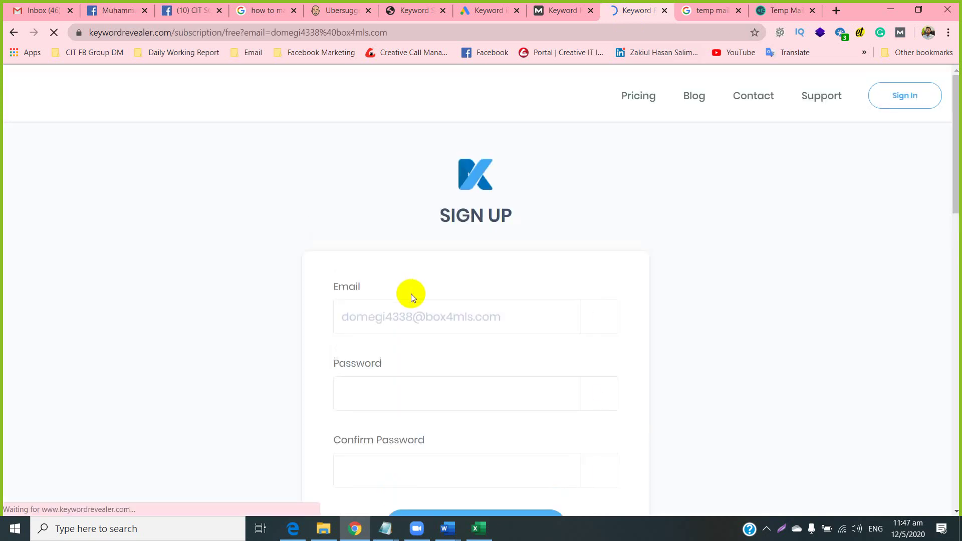
pyautogui.scroll(-1, 284, 301)
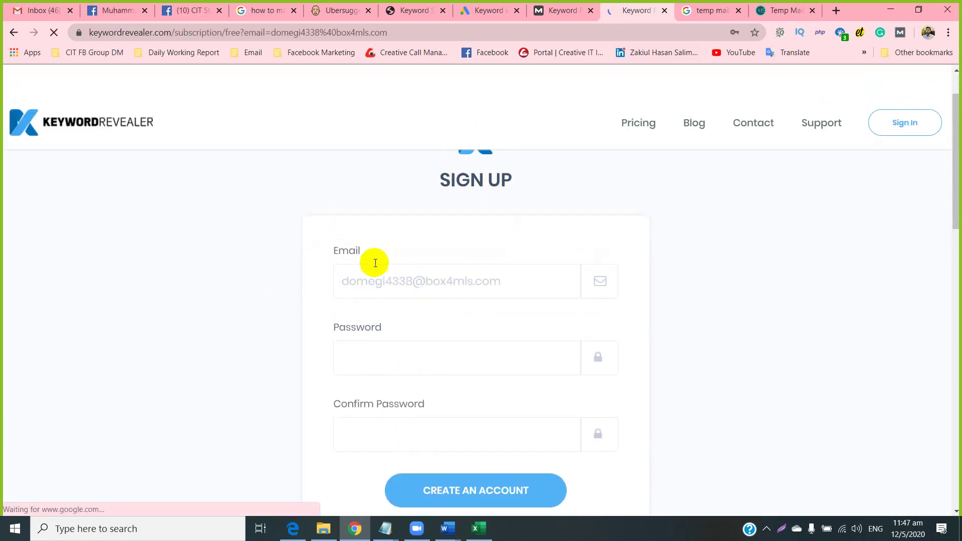
pyautogui.click(380, 281)
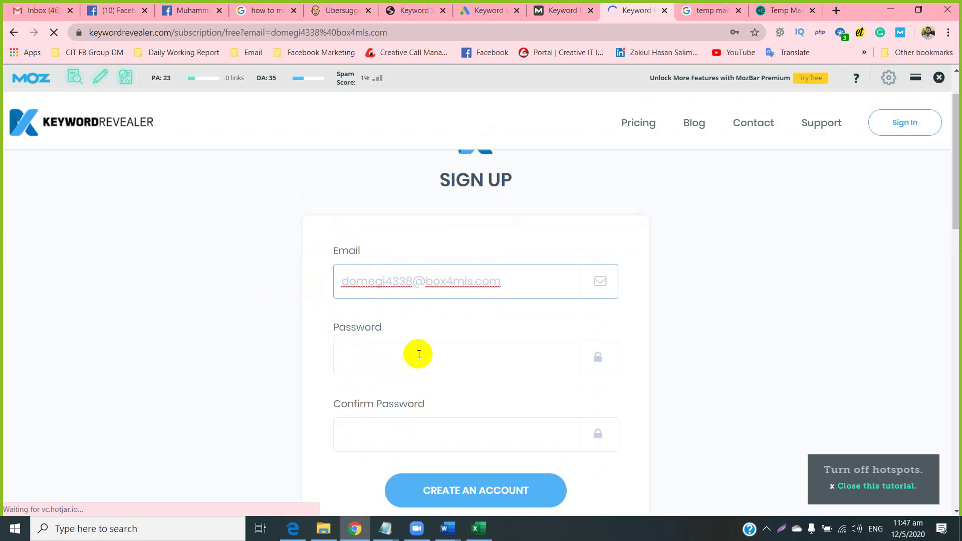
pyautogui.moveTo(503, 296); pyautogui.dragTo(332, 281)
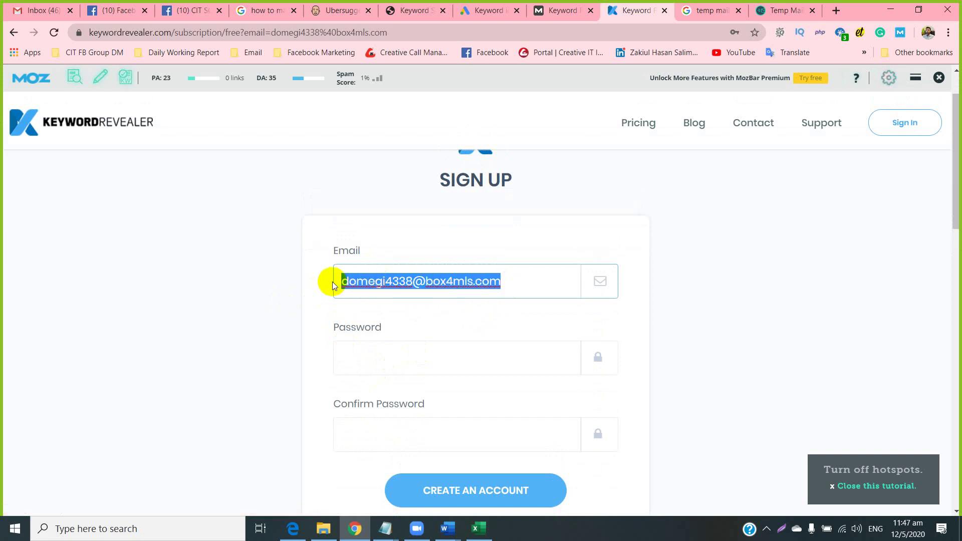
pyautogui.click(275, 278)
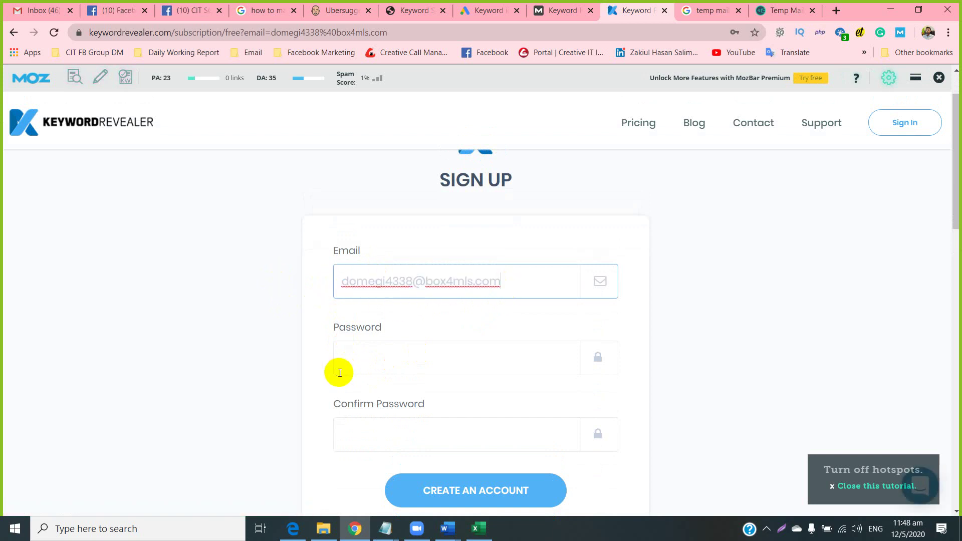
# Enter a password and its confirmation, then submit the free account creation.
pyautogui.click(353, 362)
pyautogui.scroll(-1, 294, 344)
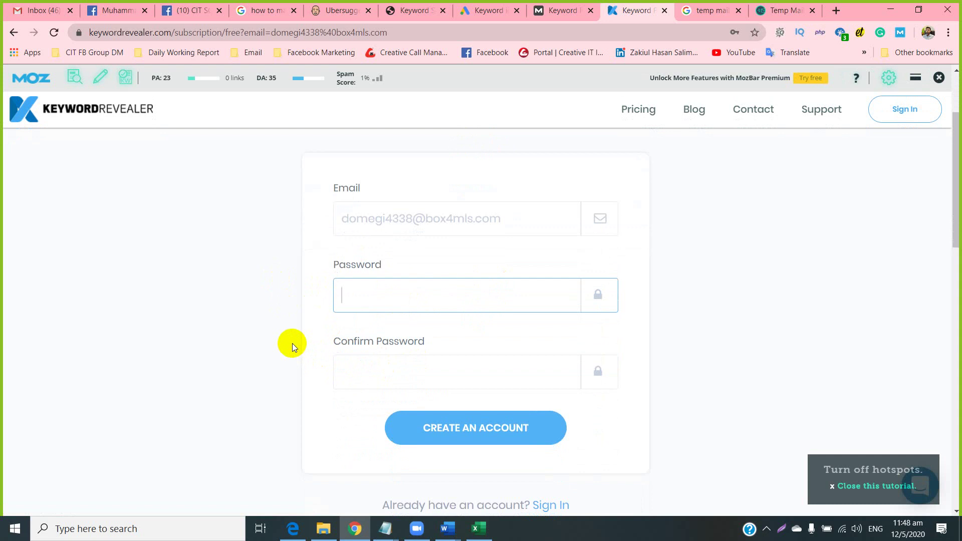
pyautogui.write('123456')
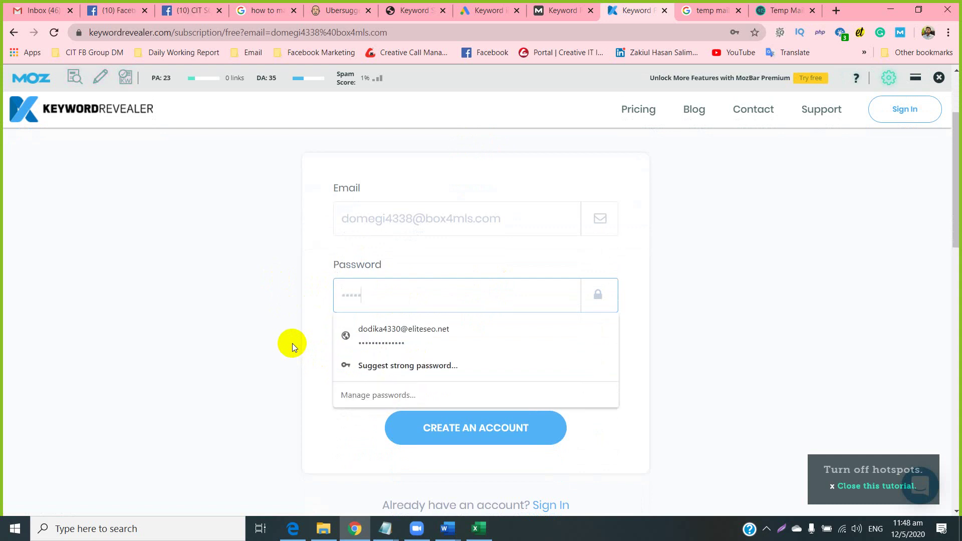
pyautogui.click(268, 352)
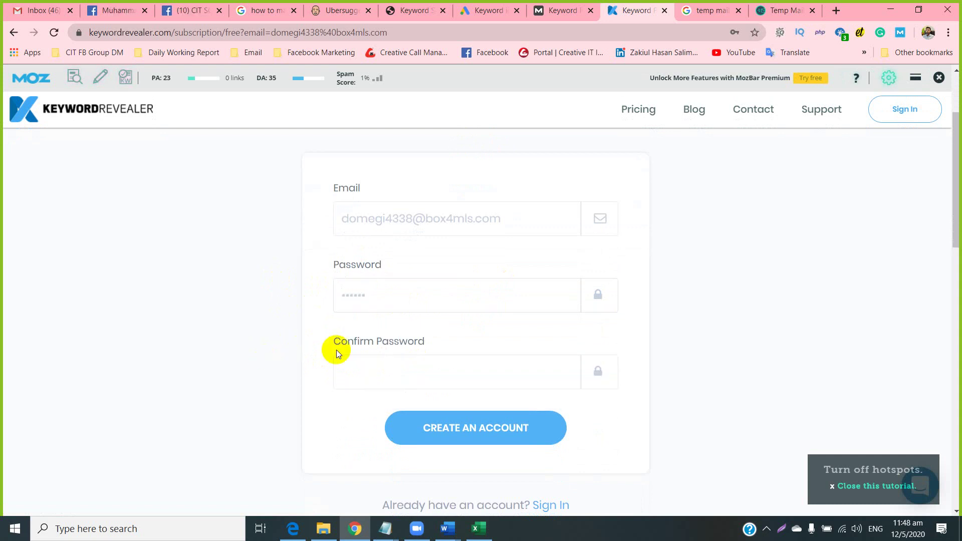
pyautogui.click(407, 301)
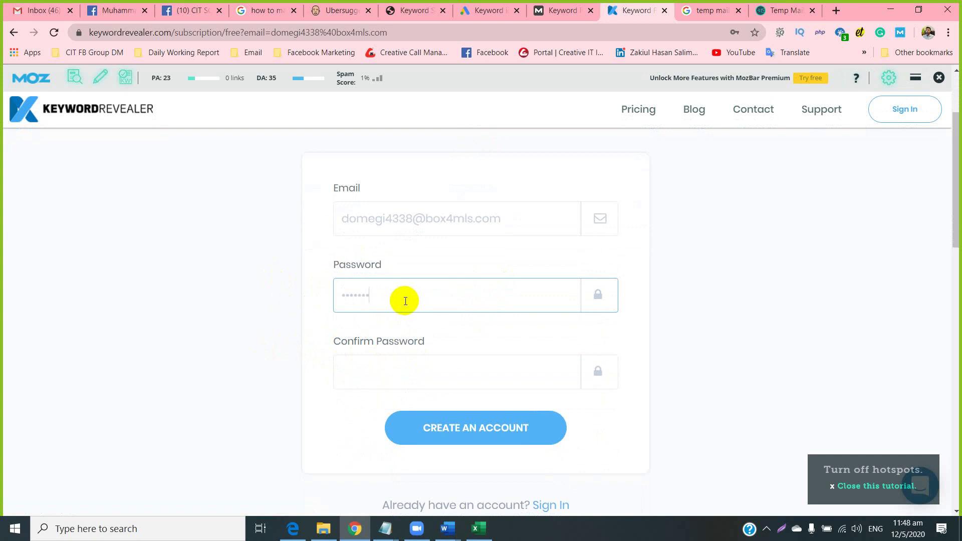
pyautogui.click(370, 364)
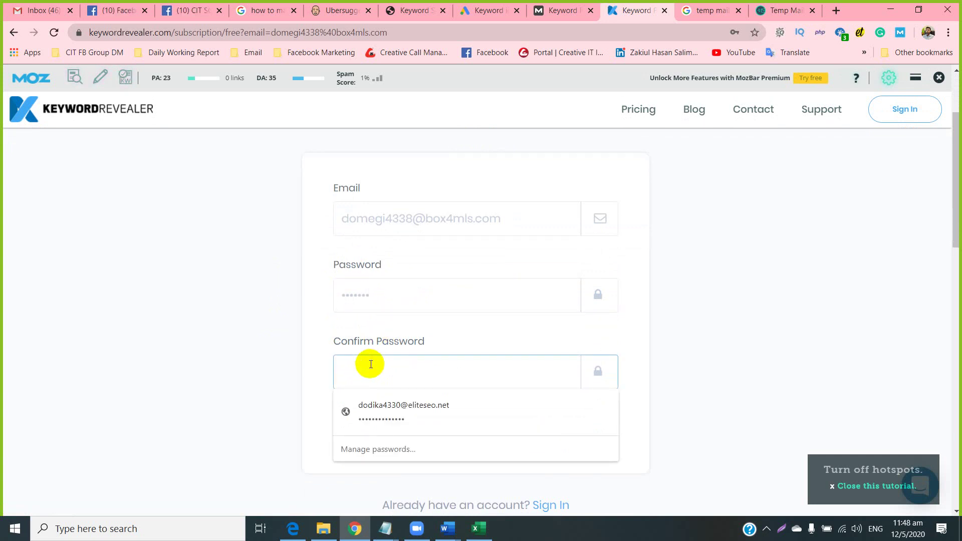
pyautogui.write('1234567')
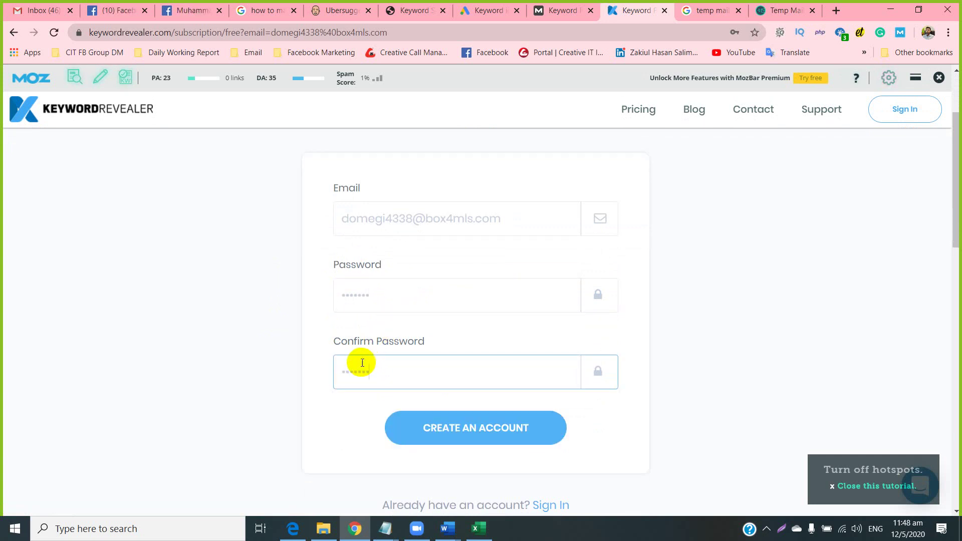
pyautogui.click(292, 368)
pyautogui.click(446, 430)
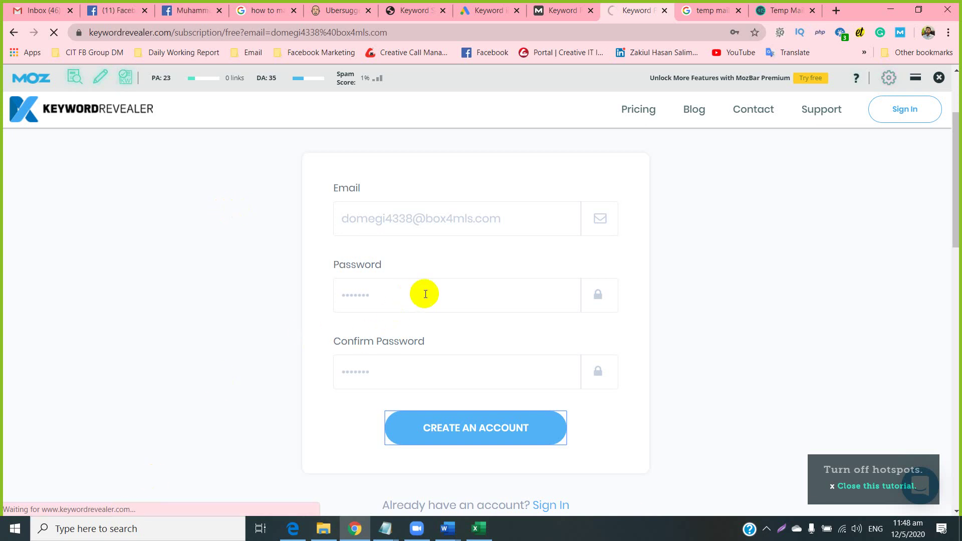
# Refresh the Temp Mail inbox to check for new mail.
pyautogui.click(776, 7)
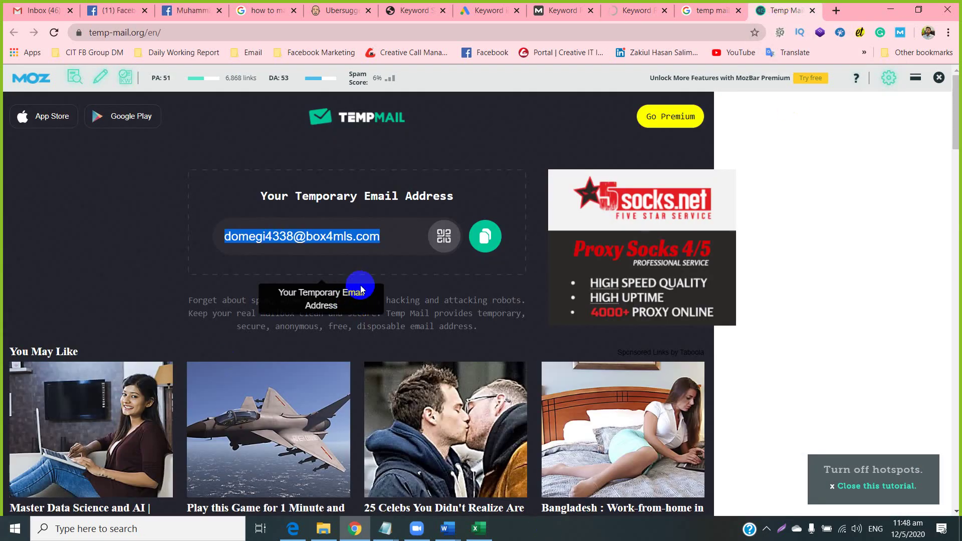
pyautogui.click(107, 241)
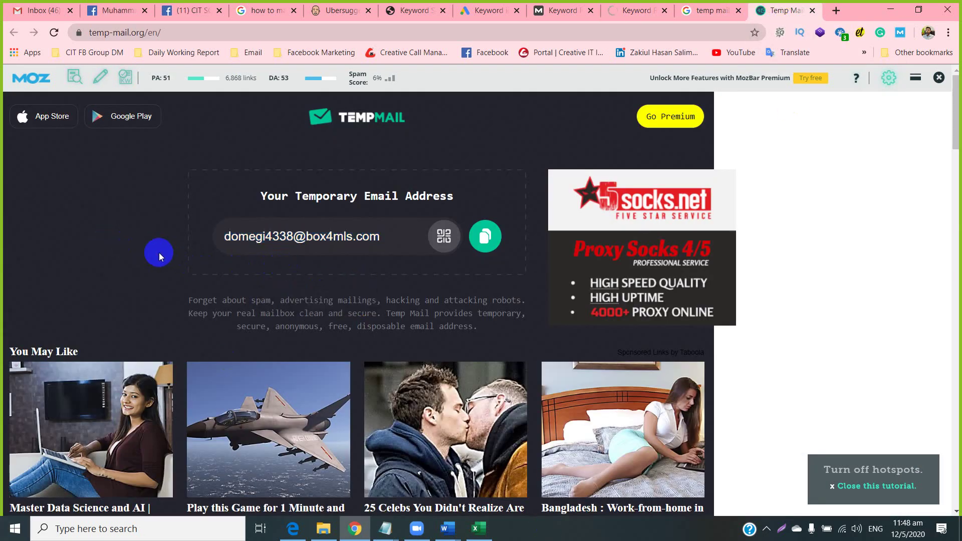
pyautogui.scroll(-6, 158, 253)
pyautogui.scroll(-1, 350, 407)
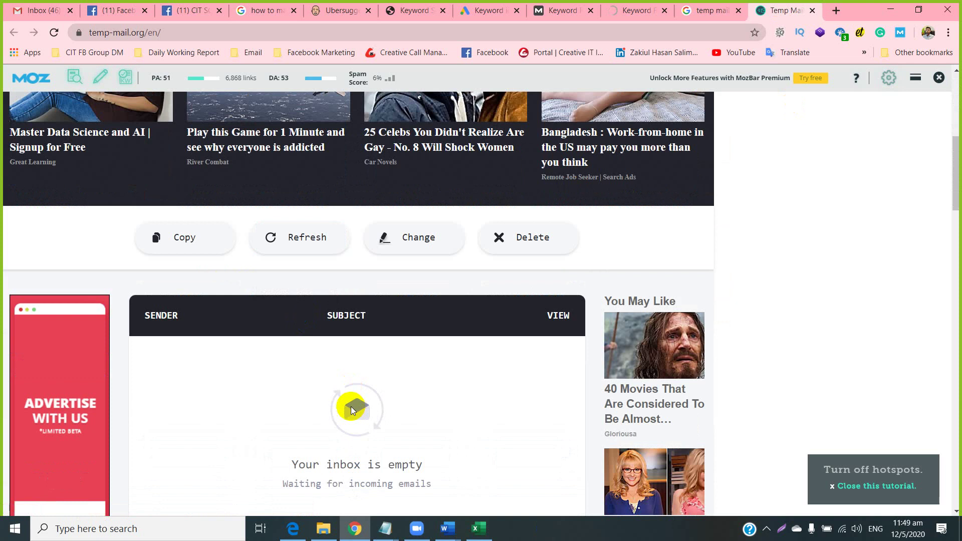
pyautogui.scroll(-1, 303, 404)
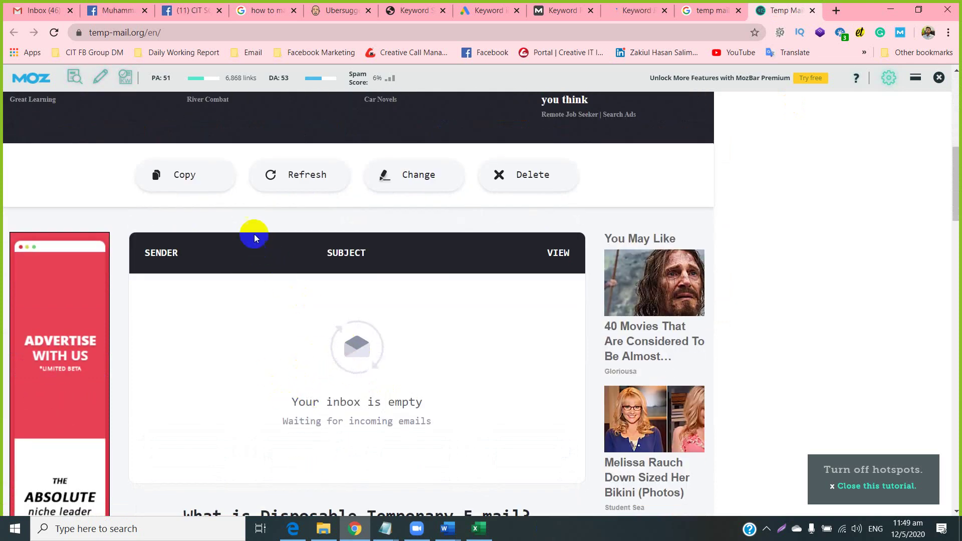
pyautogui.click(284, 186)
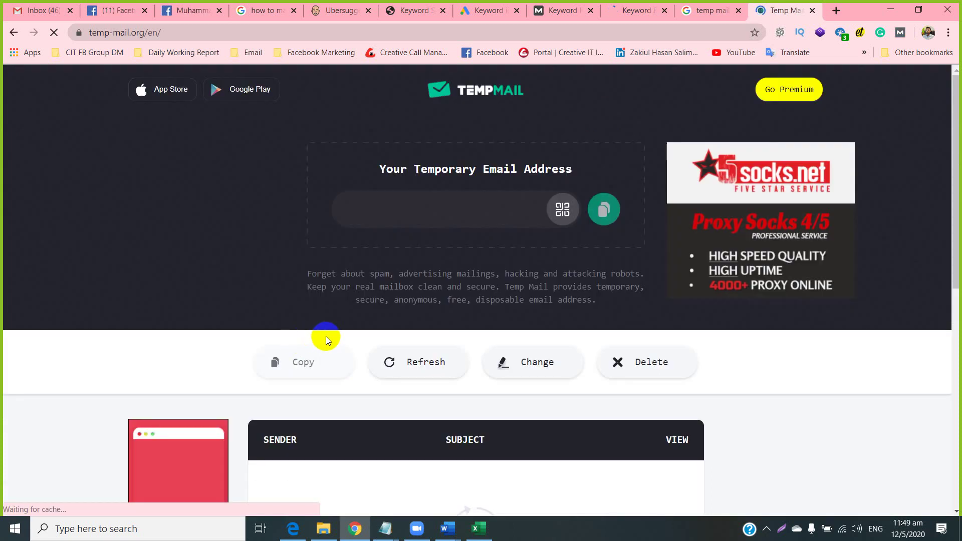
# Open the KeywordRevealer confirmation email with its activation link and close the old sign-up tab.
pyautogui.scroll(-3, 316, 317)
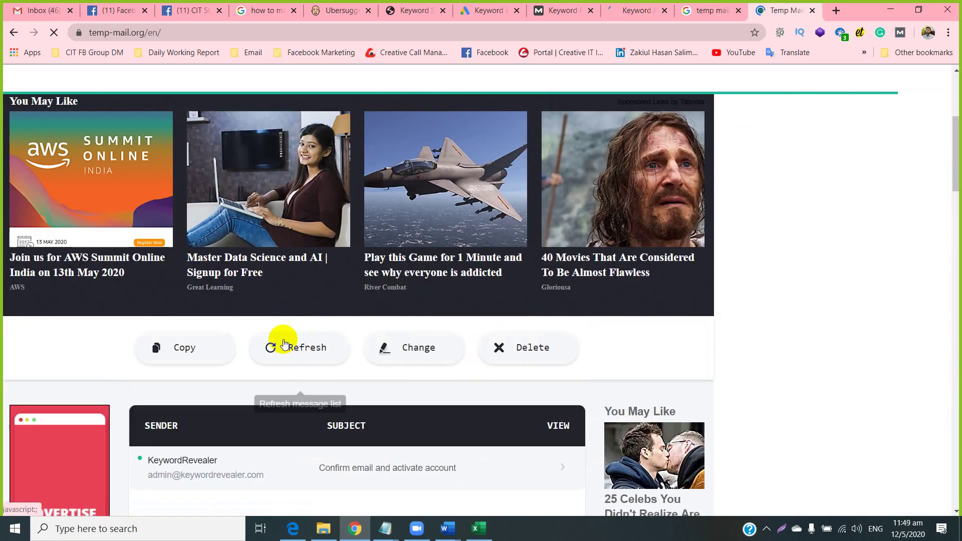
pyautogui.scroll(-2, 205, 327)
pyautogui.scroll(-1, 206, 327)
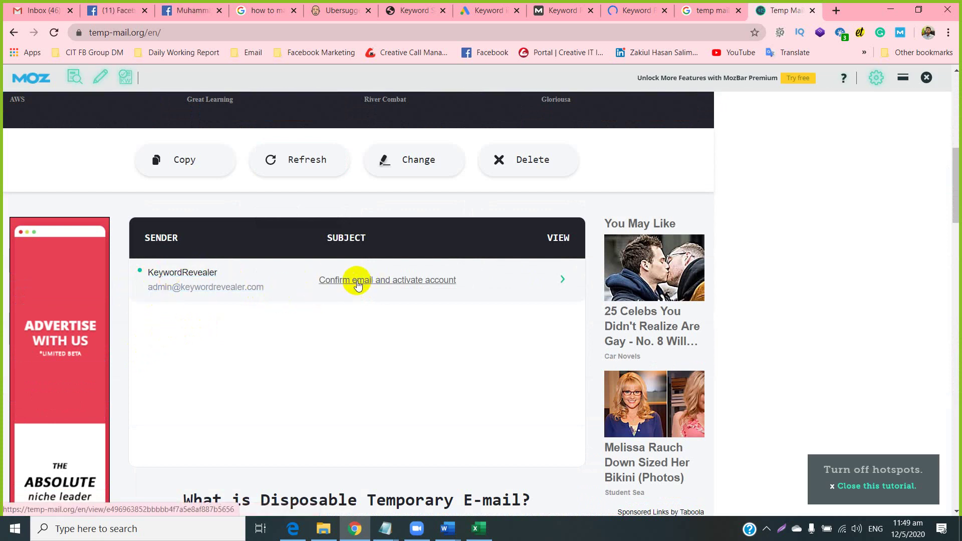
pyautogui.click(373, 281)
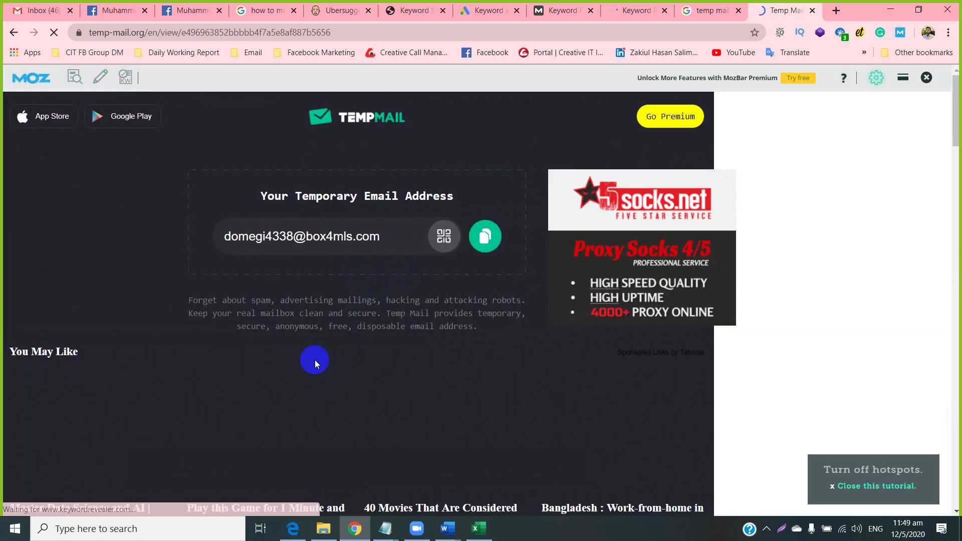
pyautogui.scroll(-5, 309, 350)
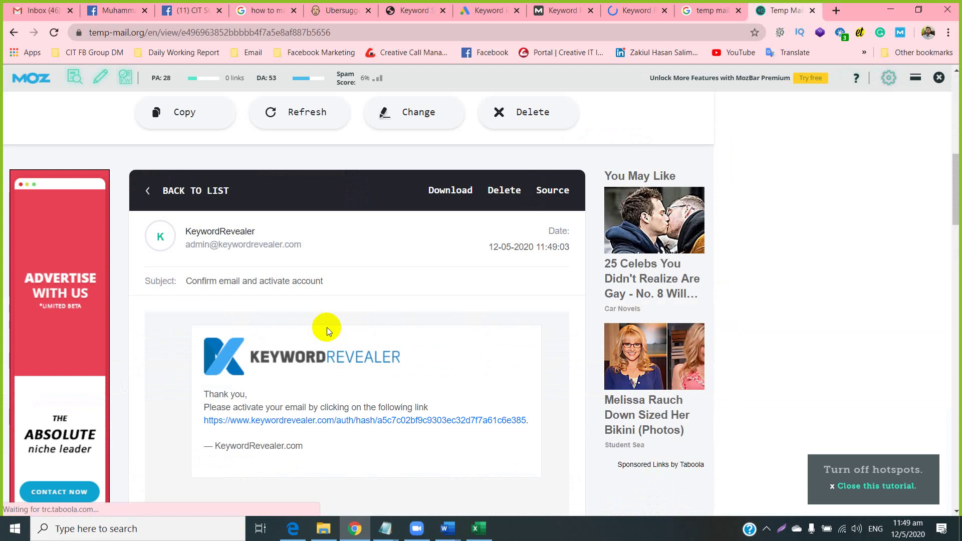
pyautogui.scroll(-2, 327, 327)
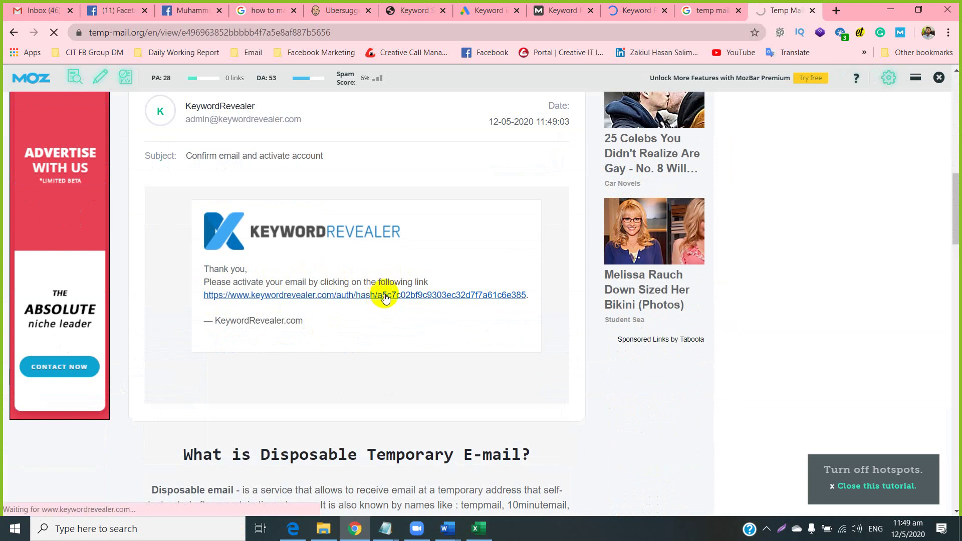
pyautogui.click(621, 4)
pyautogui.click(664, 11)
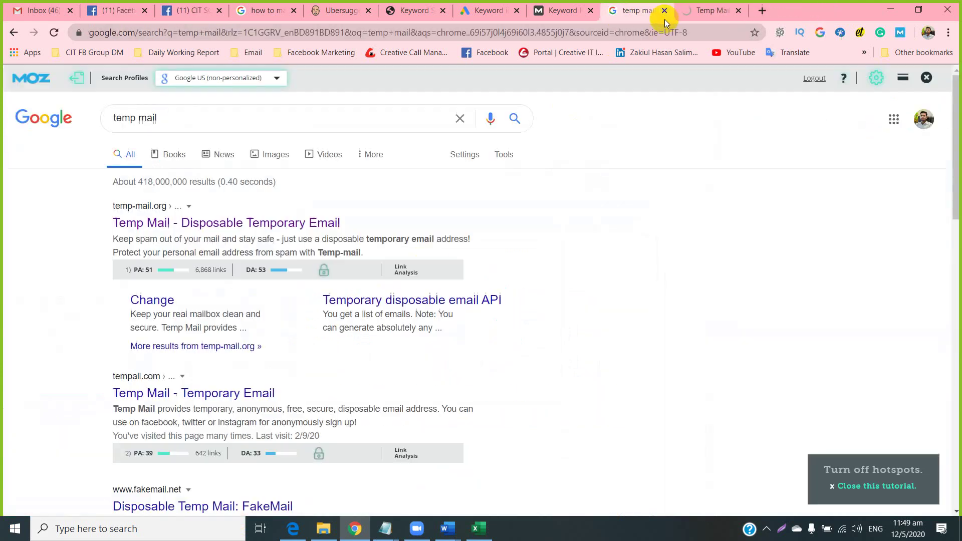
# View the verified Keyword Revealer account, then check the Avg. Page Authority and Domain Authority cells F7 and G7.
pyautogui.click(701, 11)
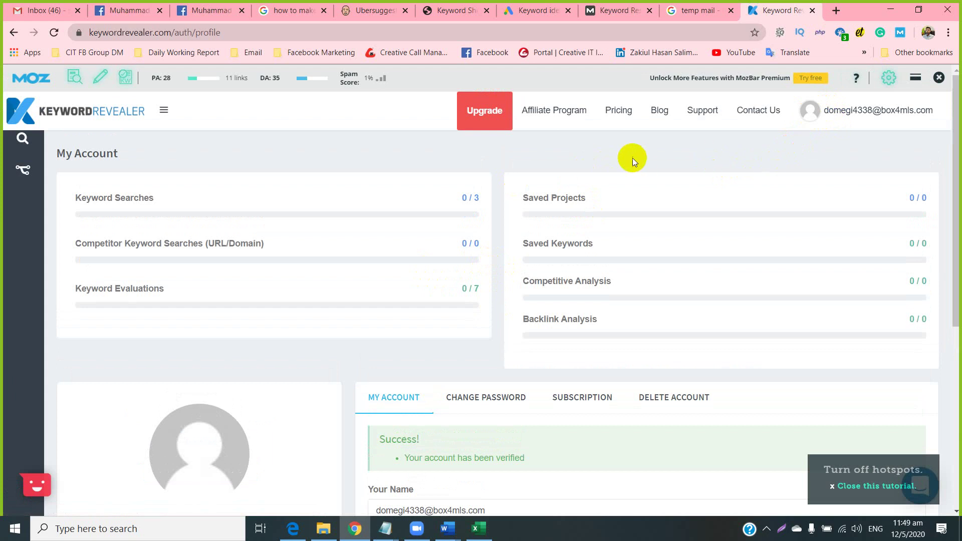
pyautogui.hotkey('alt', 'Tab')
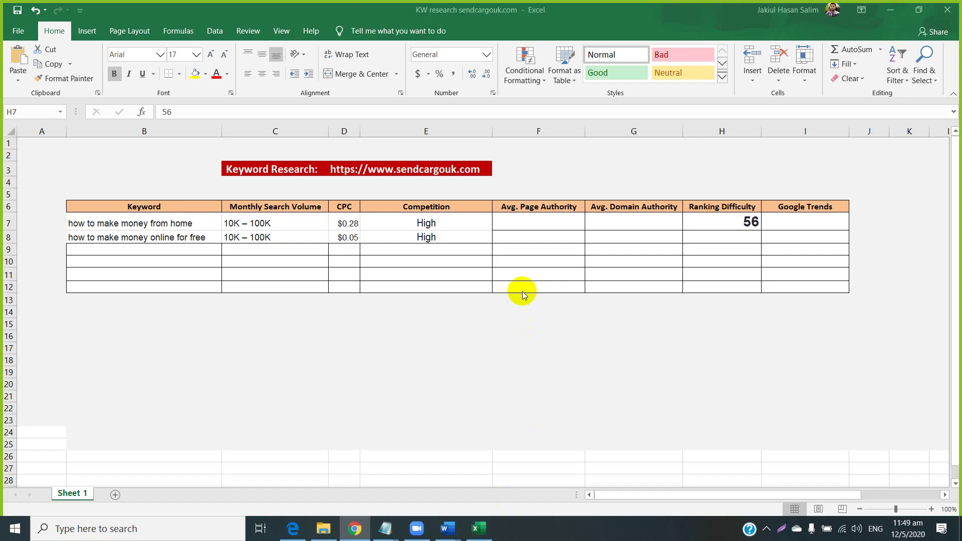
pyautogui.click(527, 221)
pyautogui.click(621, 215)
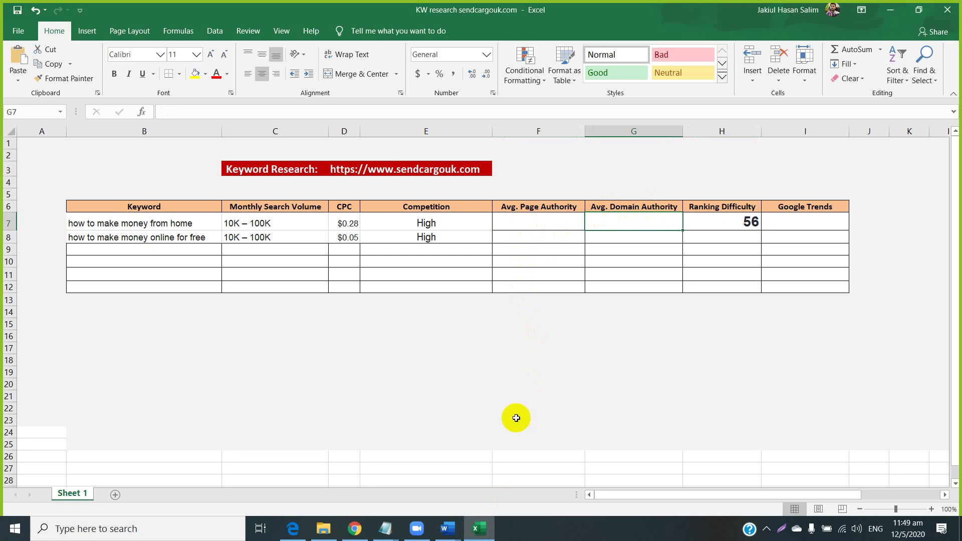
# Open Keyword Revealer's Keyword Research page, then return to the Excel keyword table.
pyautogui.click(354, 529)
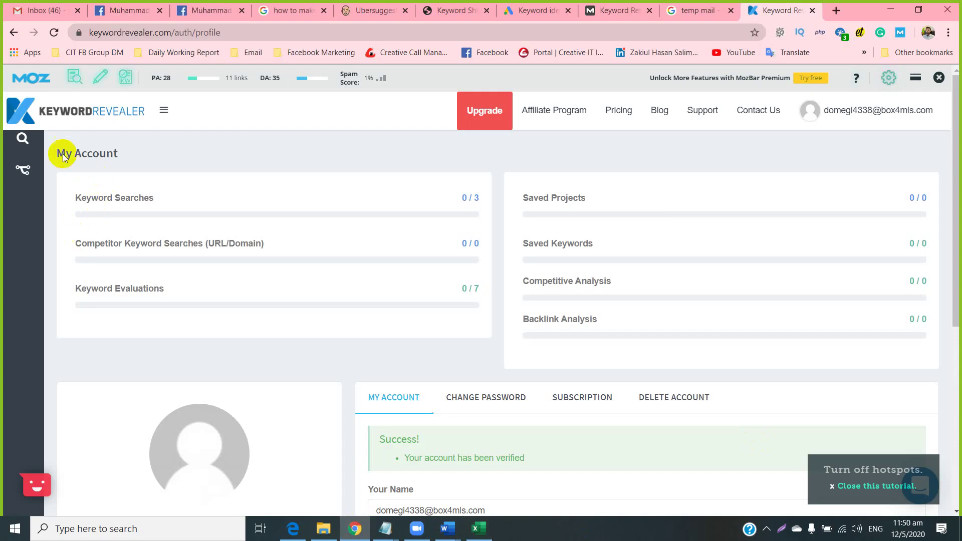
pyautogui.click(24, 139)
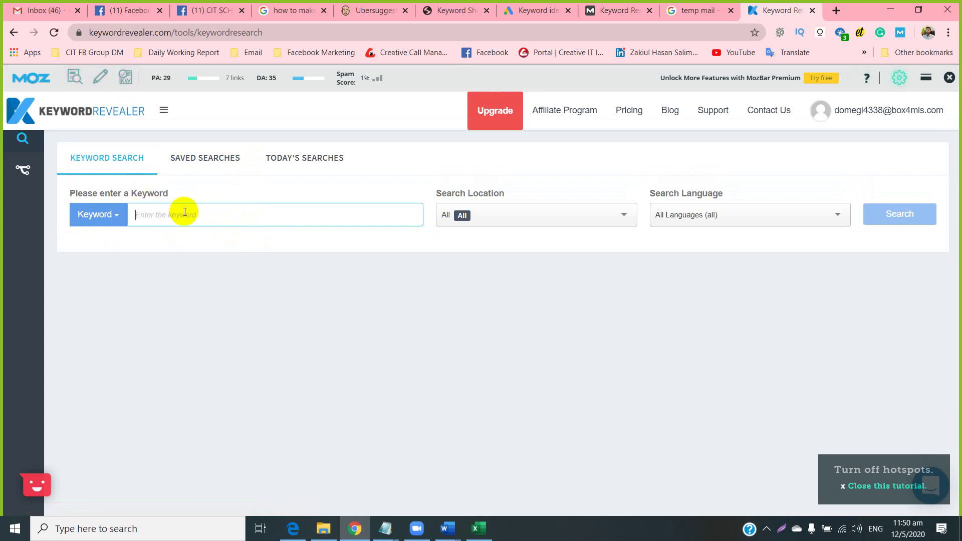
pyautogui.click(493, 532)
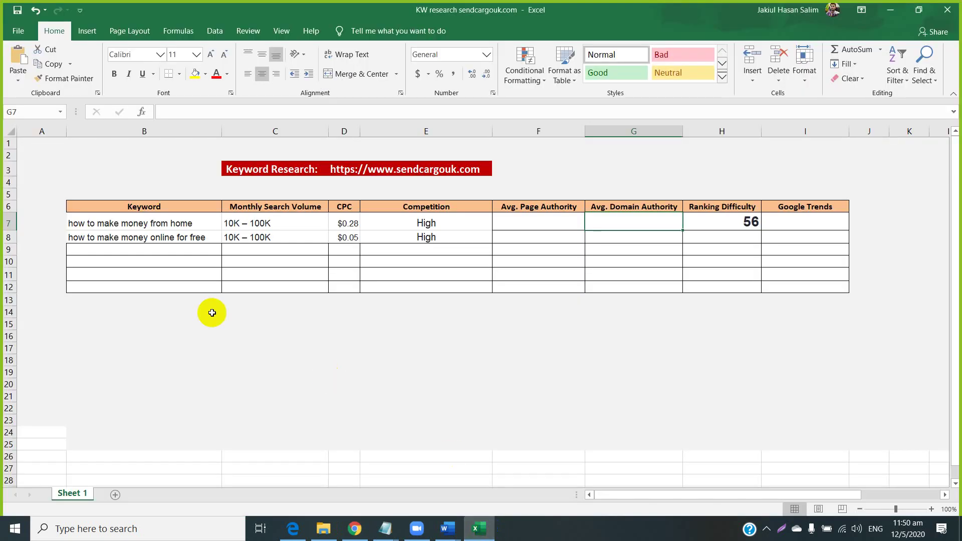
# Search Keyword Revealer for 'how to make money from home' from B7, getting 50 ideas (90,500 volume).
pyautogui.rightClick(132, 222)
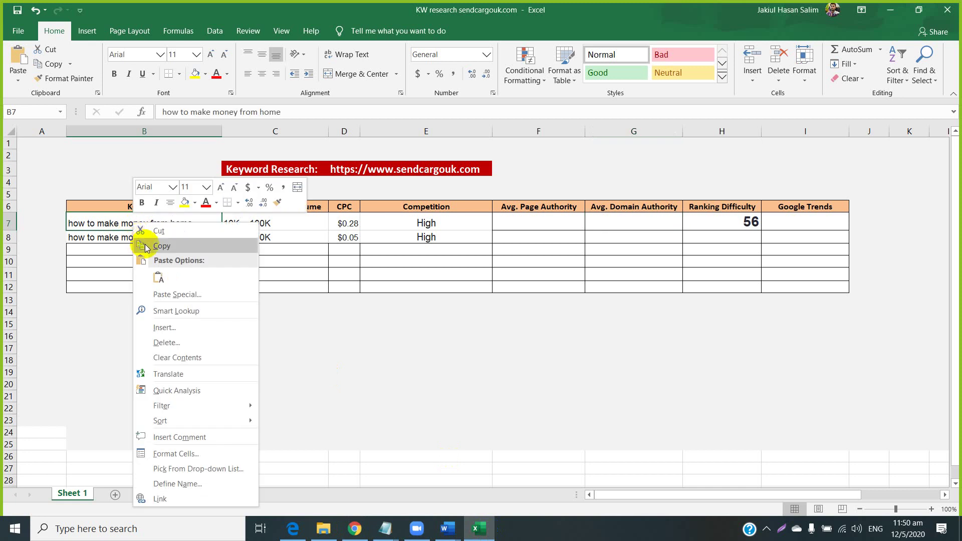
pyautogui.click(142, 245)
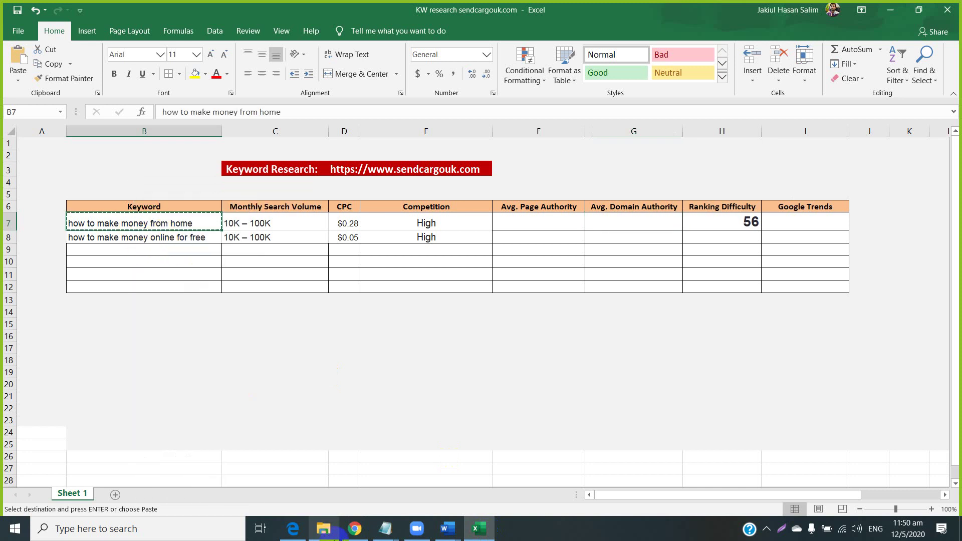
pyautogui.click(354, 528)
pyautogui.click(156, 216)
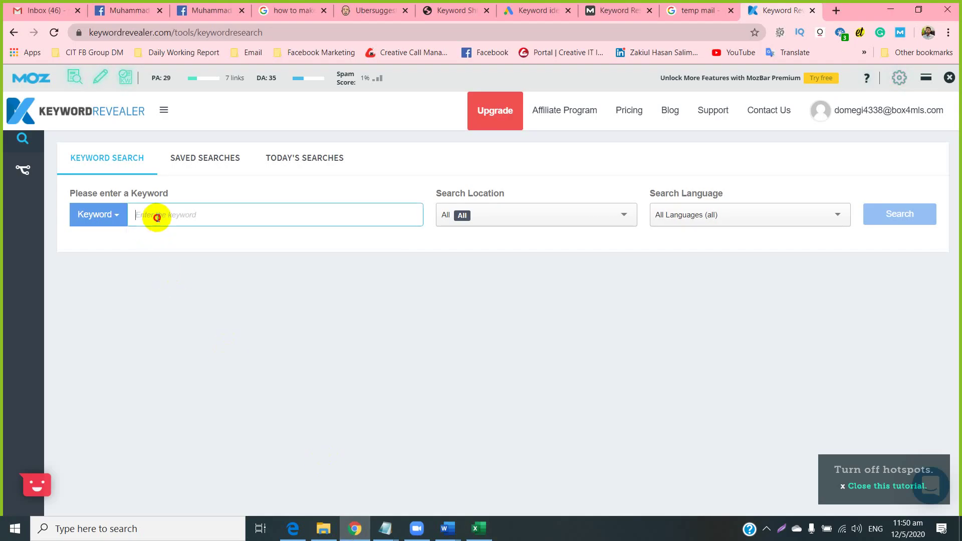
pyautogui.hotkey('ctrl', 'v')
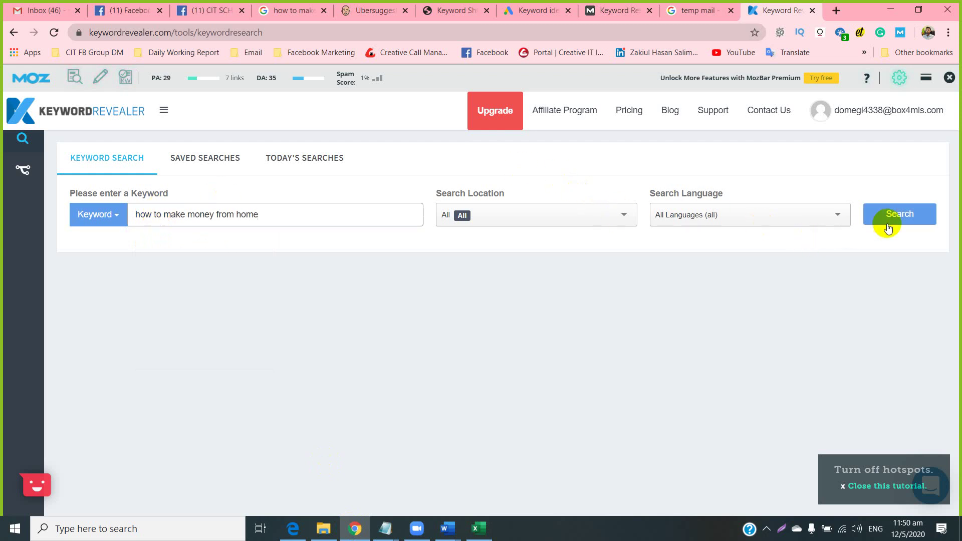
pyautogui.click(904, 213)
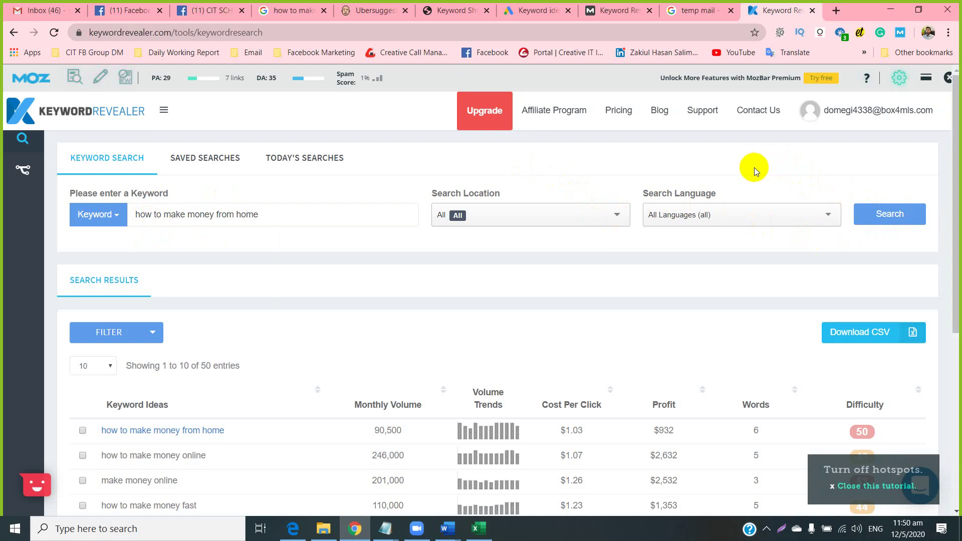
pyautogui.scroll(-3, 760, 169)
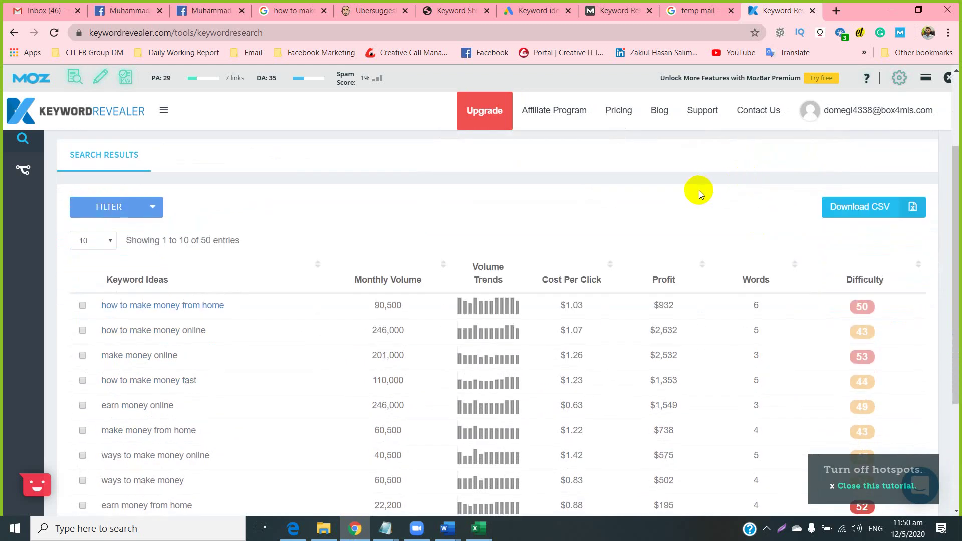
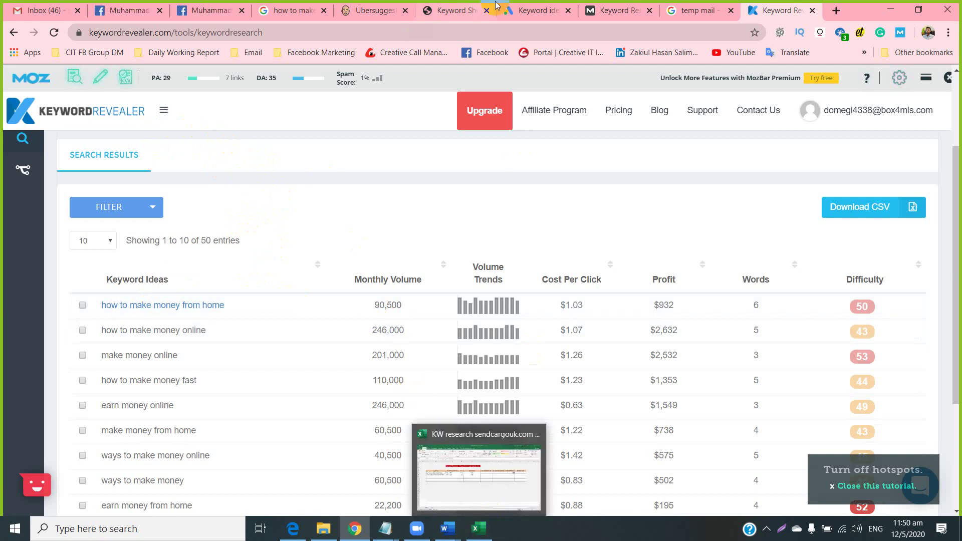
# Switch to the Google Ads Keyword Planner ideas for 'how to make money online'.
pyautogui.click(535, 15)
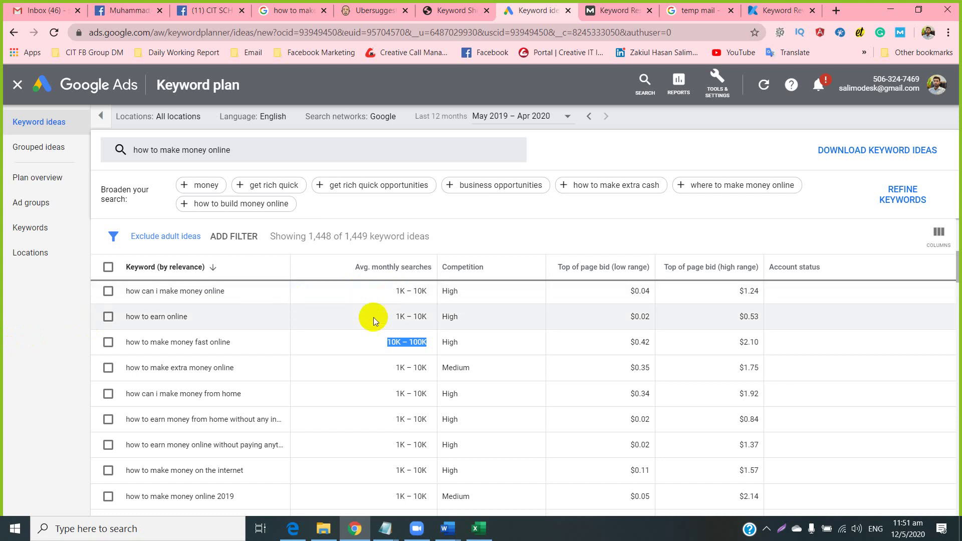
# Select the 10K – 100K search volume in Keyword Planner, then return to Keyword Revealer's results.
pyautogui.moveTo(390, 342); pyautogui.dragTo(402, 343)
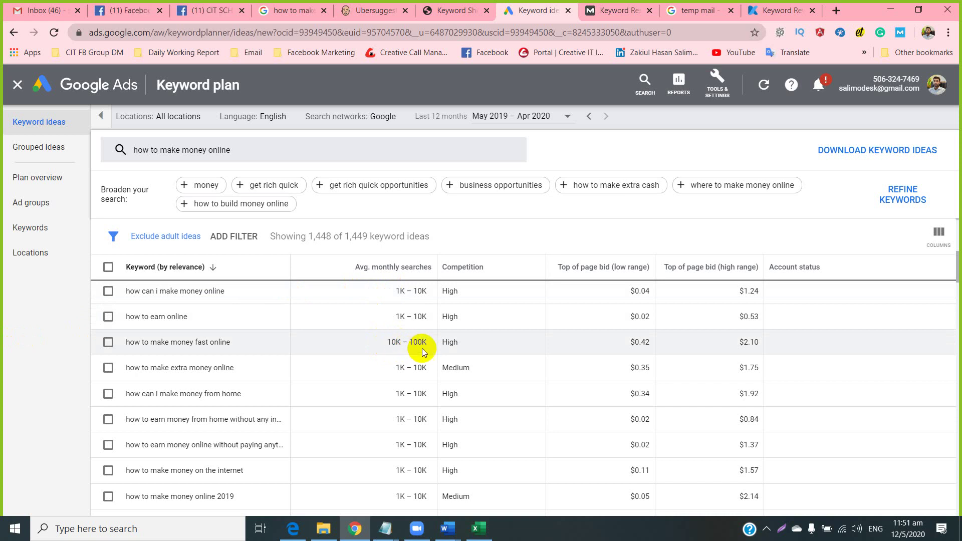
pyautogui.moveTo(422, 344); pyautogui.dragTo(378, 341)
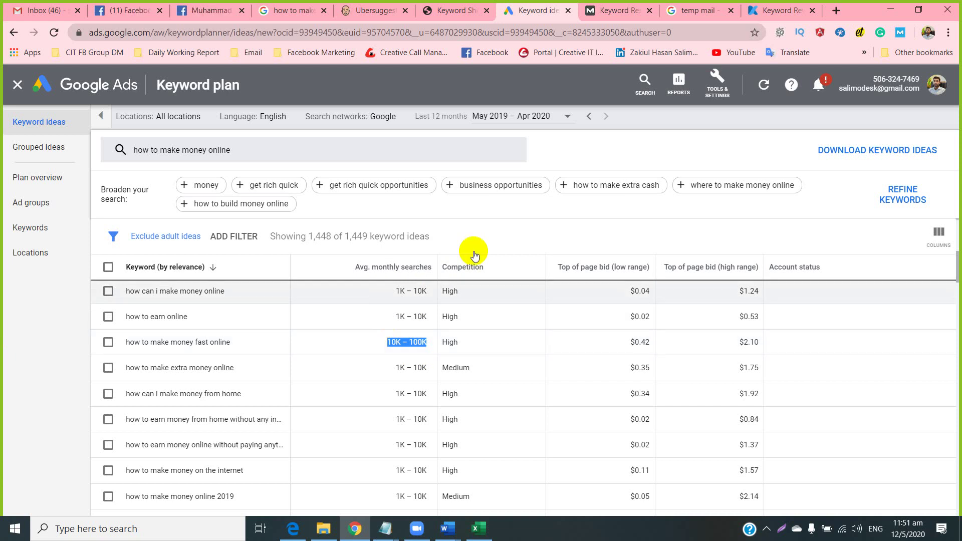
pyautogui.click(770, 11)
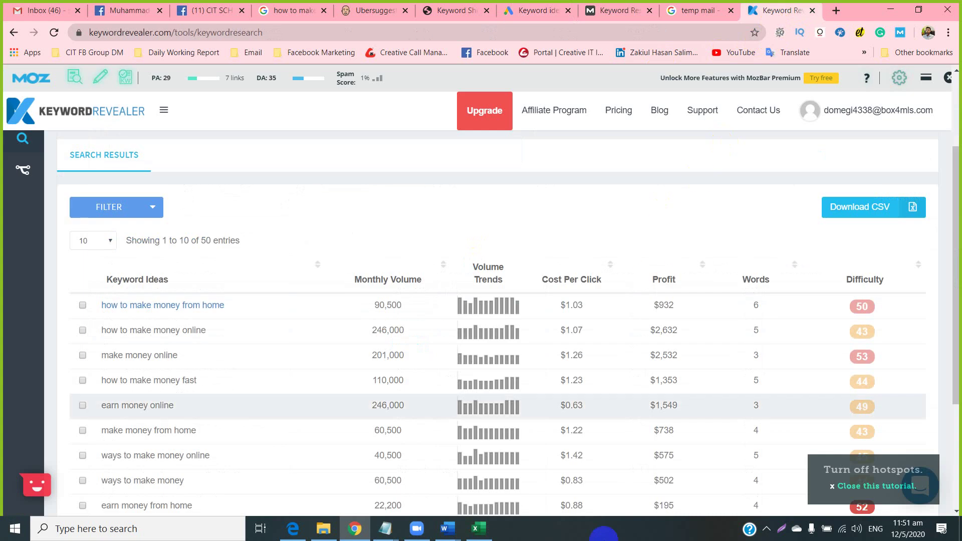
# Copy the 90,500 monthly volume for 'how to make money from home' and bring up the Excel workbook.
pyautogui.click(364, 285)
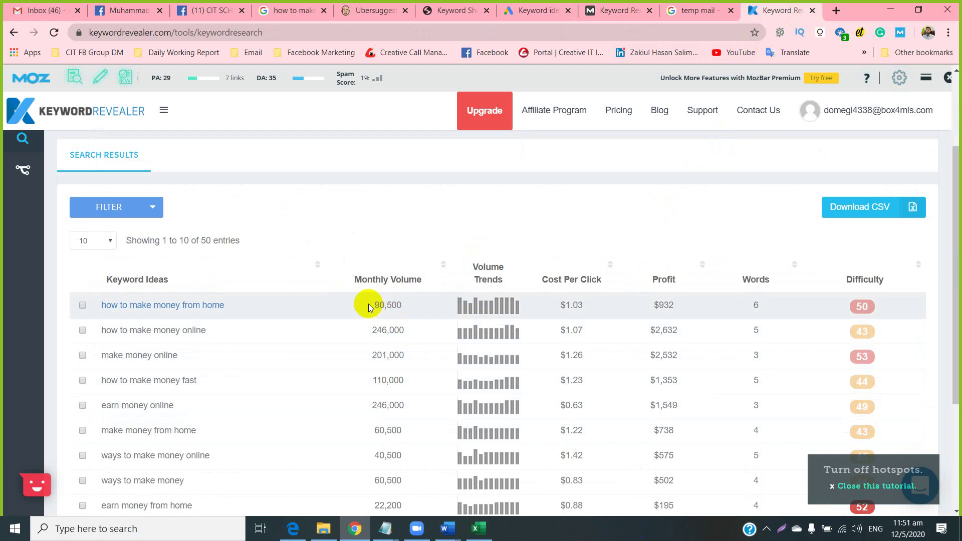
pyautogui.moveTo(375, 304); pyautogui.dragTo(402, 306)
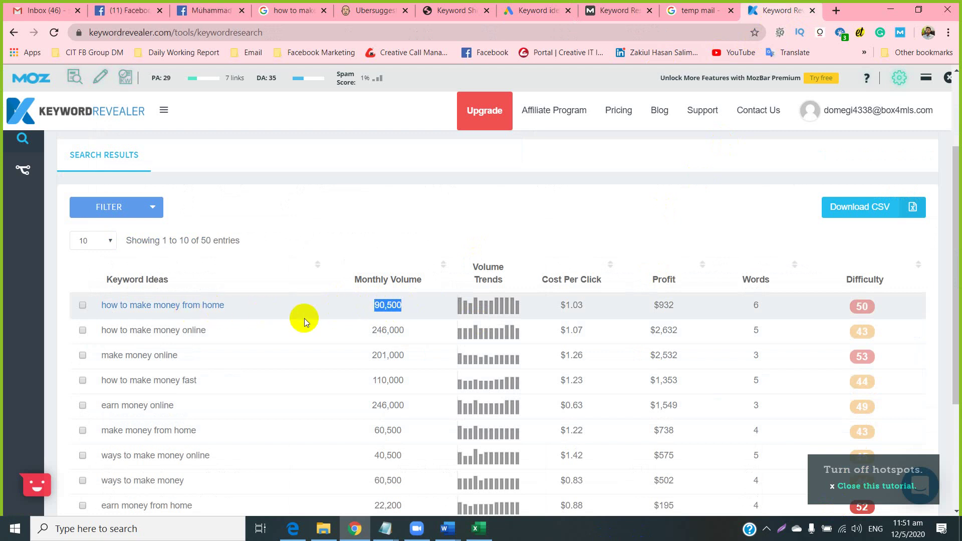
pyautogui.rightClick(385, 306)
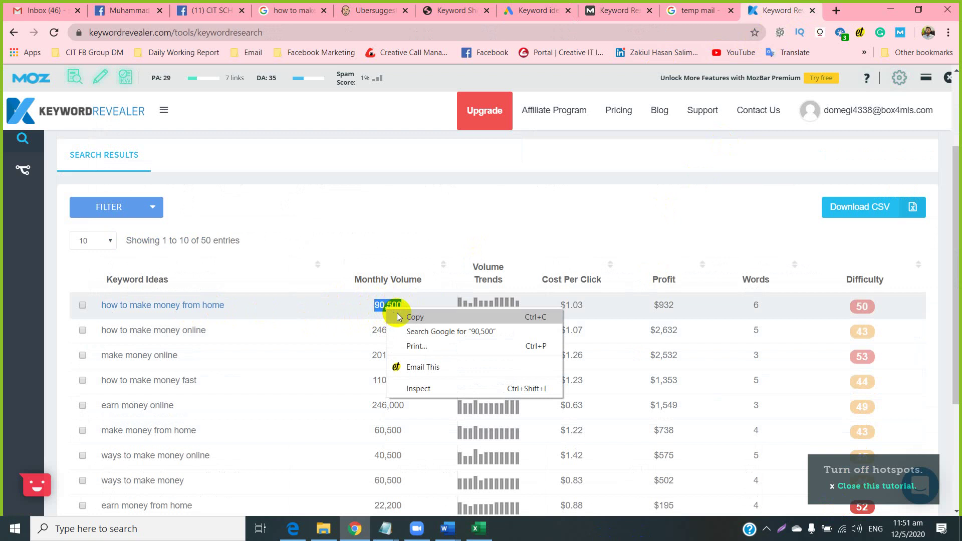
pyautogui.click(397, 314)
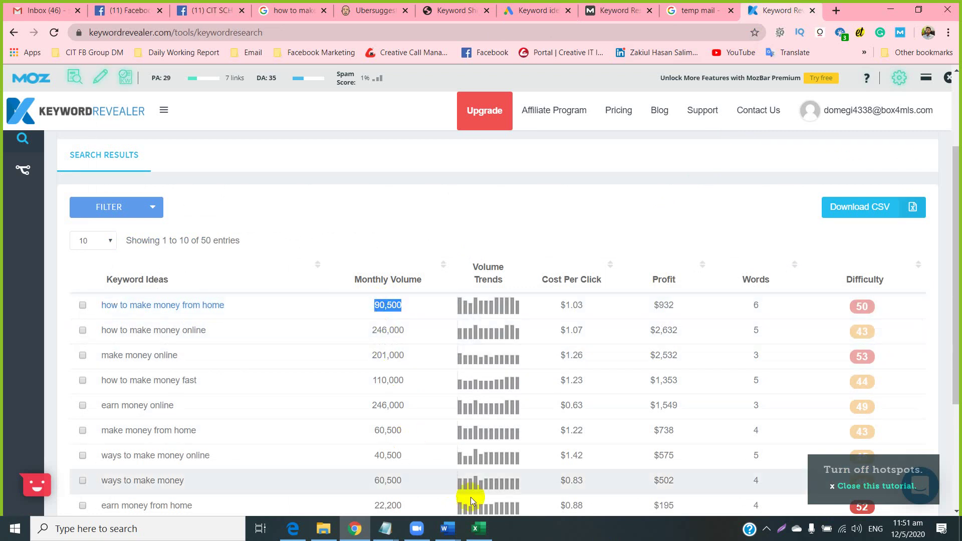
pyautogui.click(478, 528)
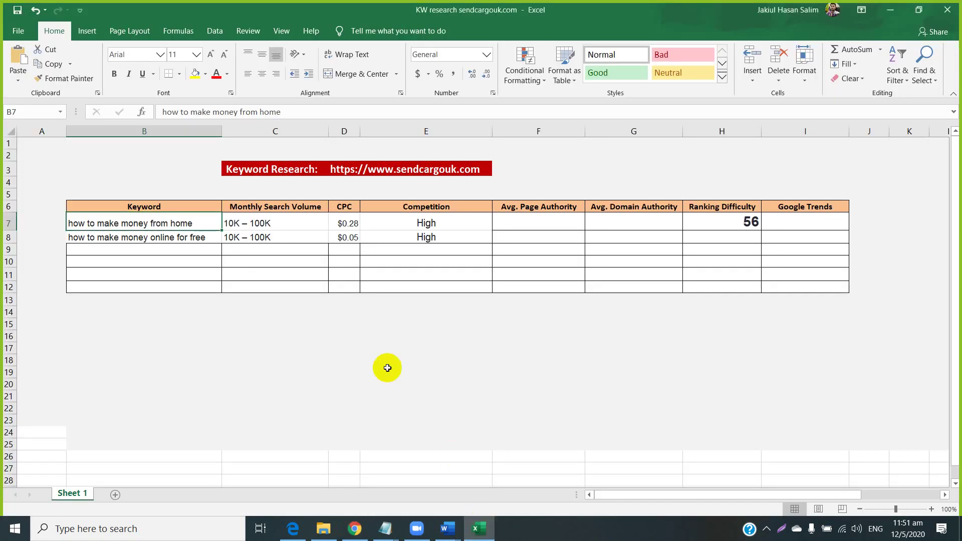
# Paste 90,500 into C7 in bold, enlarged text, then return to Keyword Revealer.
pyautogui.click(253, 223)
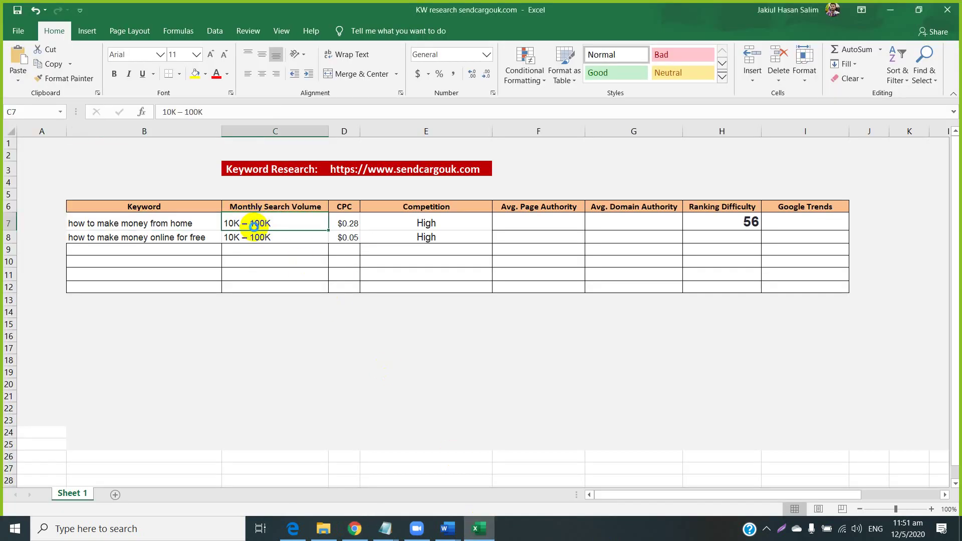
pyautogui.hotkey('ctrl', 'v')
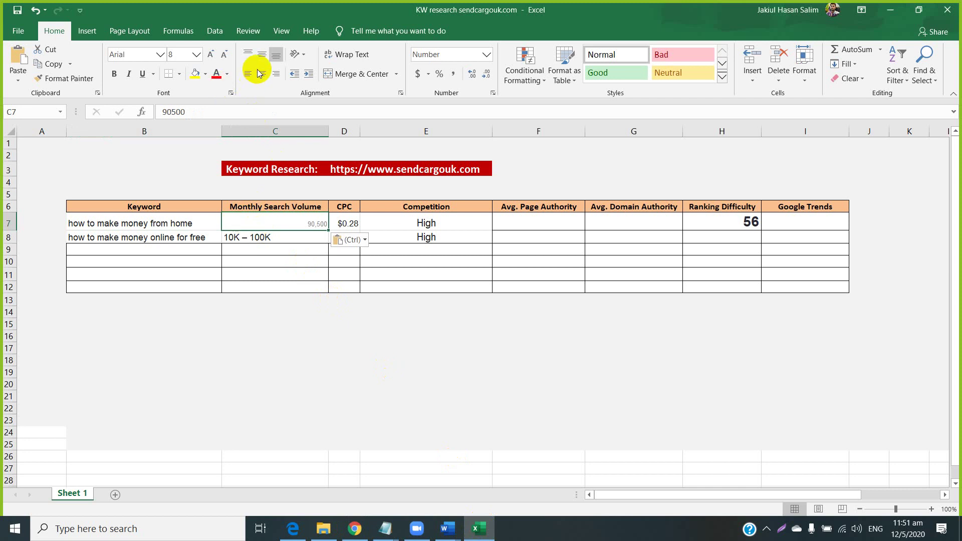
pyautogui.click(114, 73)
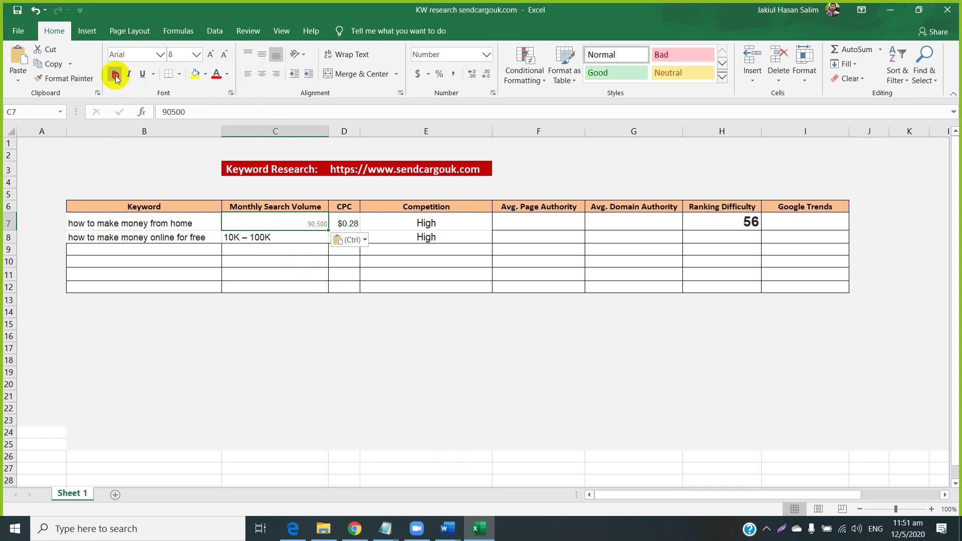
pyautogui.click(211, 54)
pyautogui.click(580, 221)
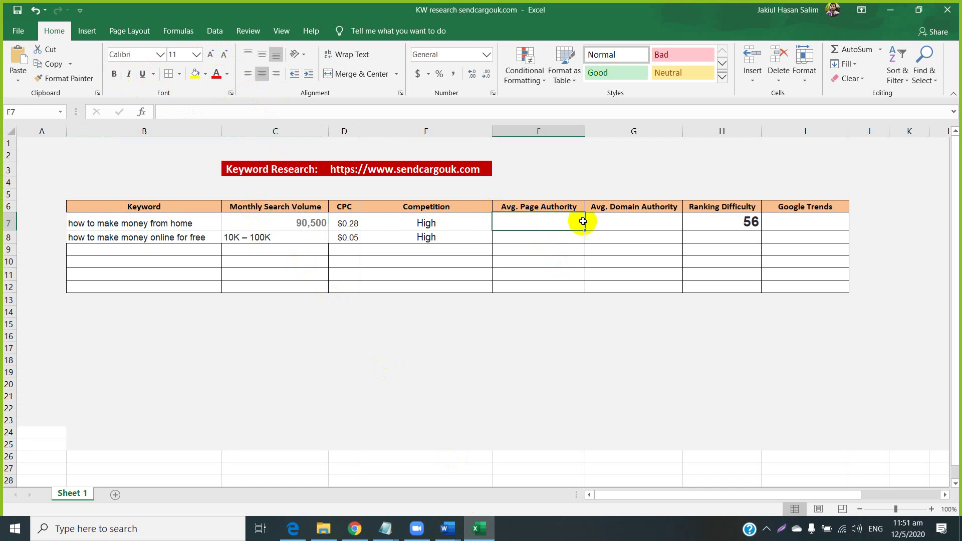
pyautogui.click(587, 226)
pyautogui.click(354, 528)
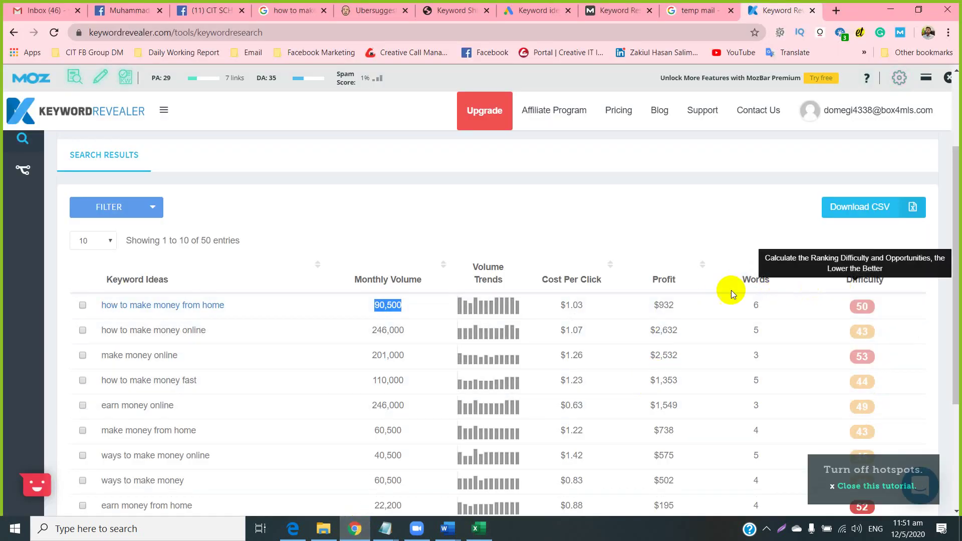
# Check the first keyword's Difficulty details, then view the 'how to make money online' Google results from the top.
pyautogui.click(860, 305)
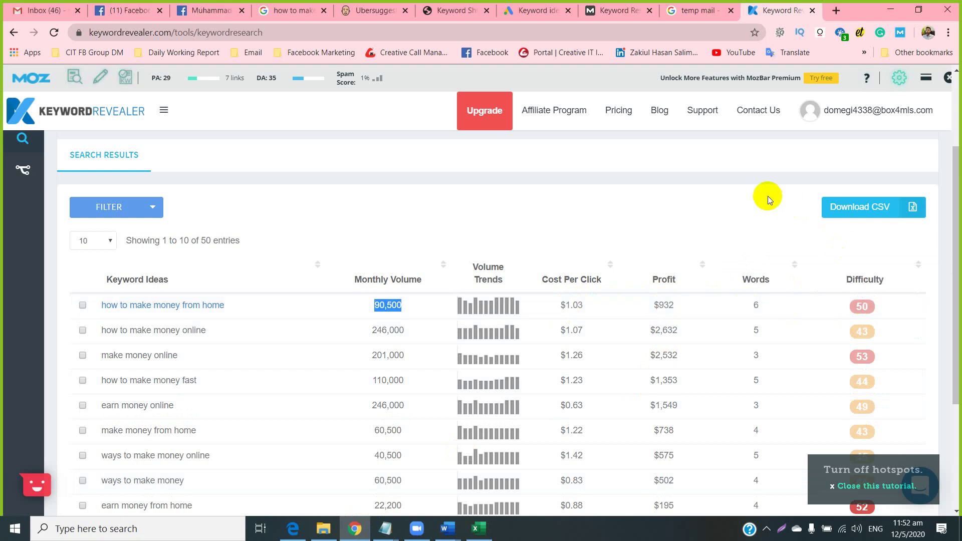
pyautogui.click(682, 10)
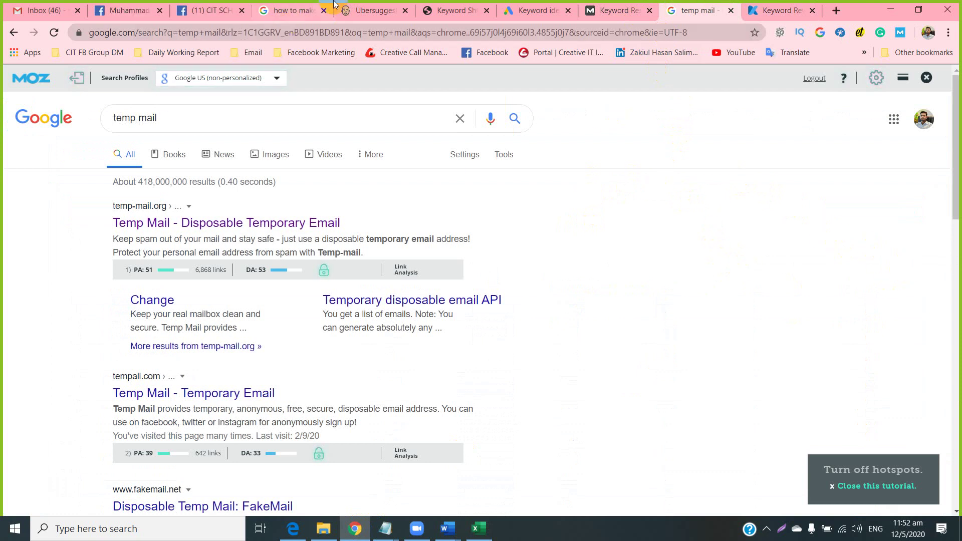
pyautogui.click(290, 7)
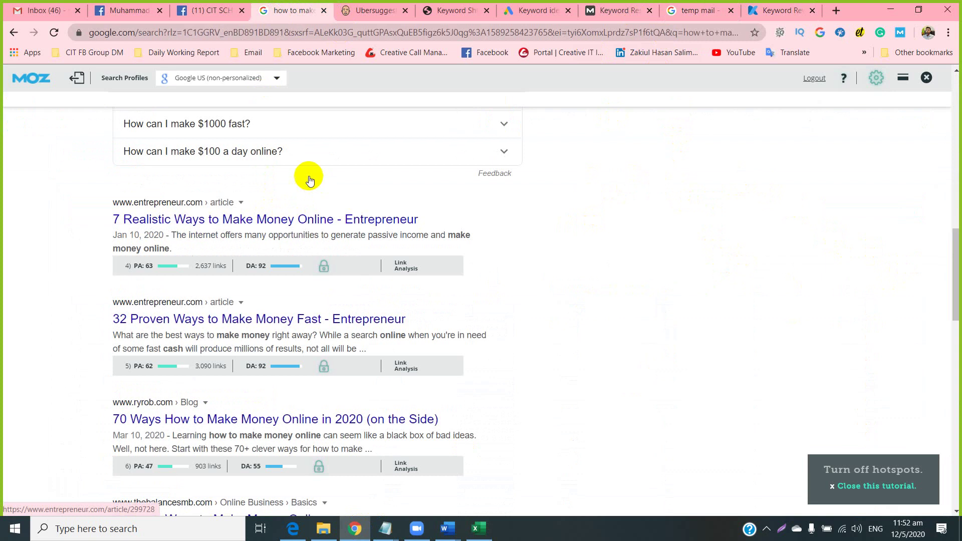
pyautogui.scroll(15, 172, 183)
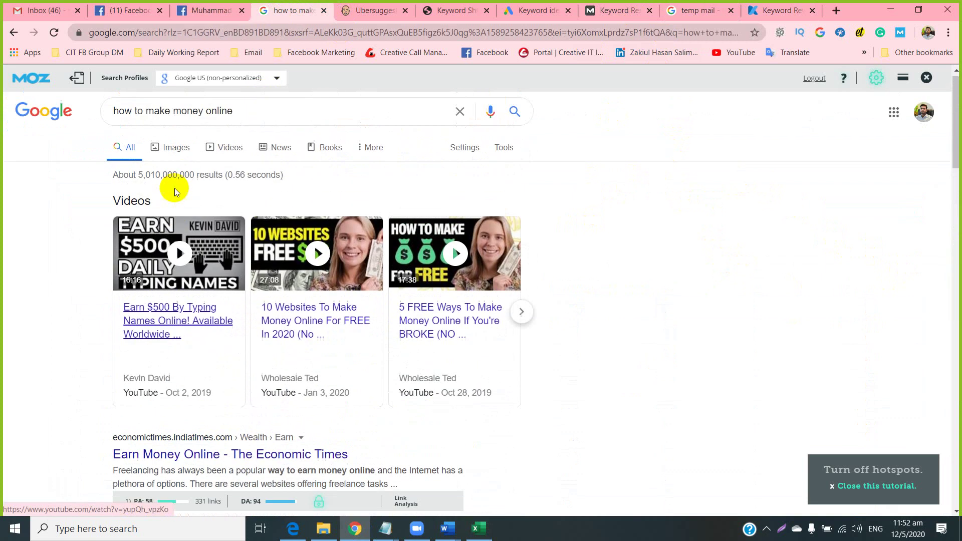
# Copy keyword B7 'how to make money from home' from Excel and search Google for it.
pyautogui.click(475, 528)
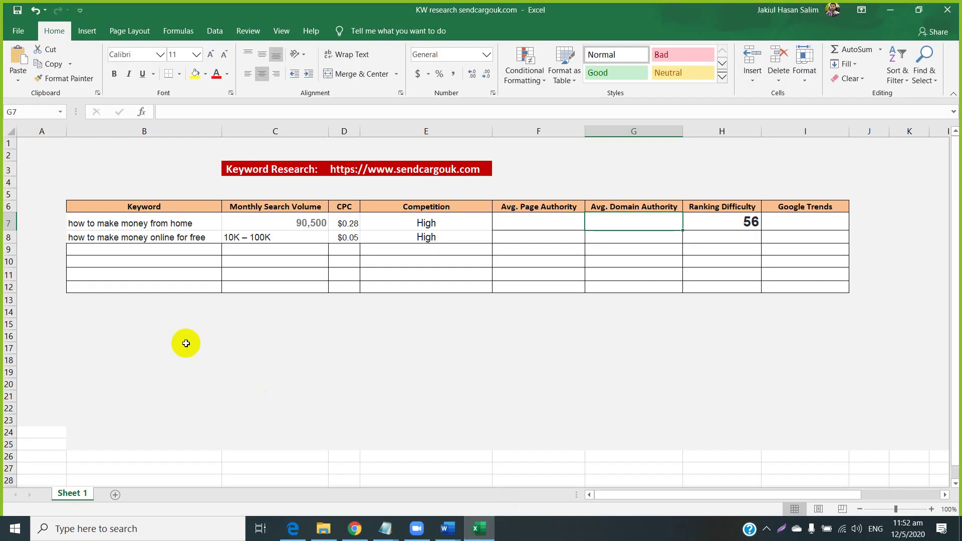
pyautogui.rightClick(142, 227)
pyautogui.click(156, 249)
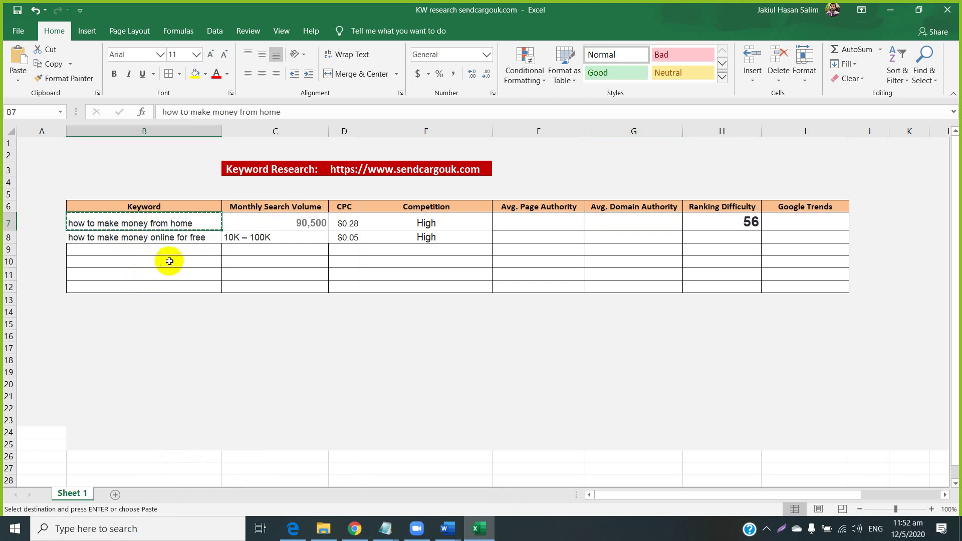
pyautogui.click(354, 529)
pyautogui.click(241, 123)
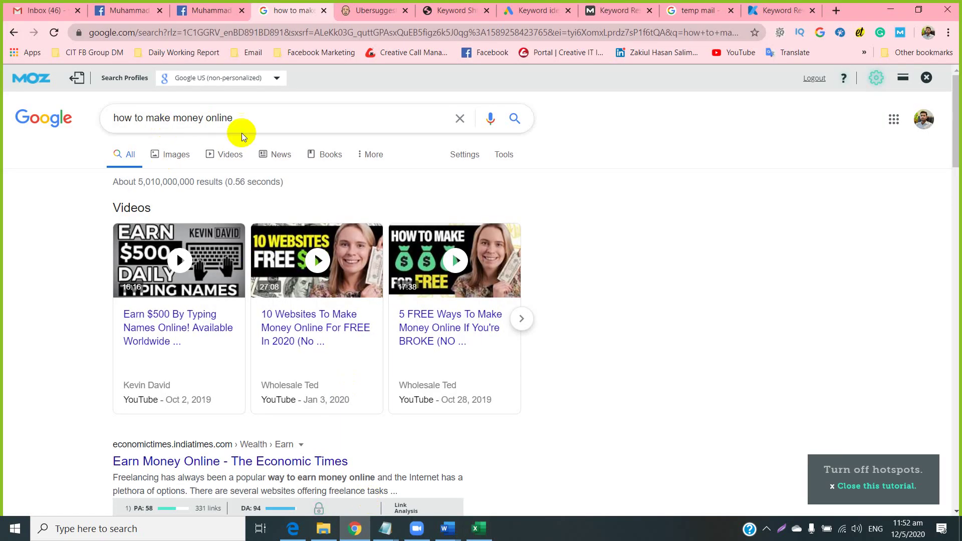
pyautogui.moveTo(250, 117); pyautogui.dragTo(64, 111)
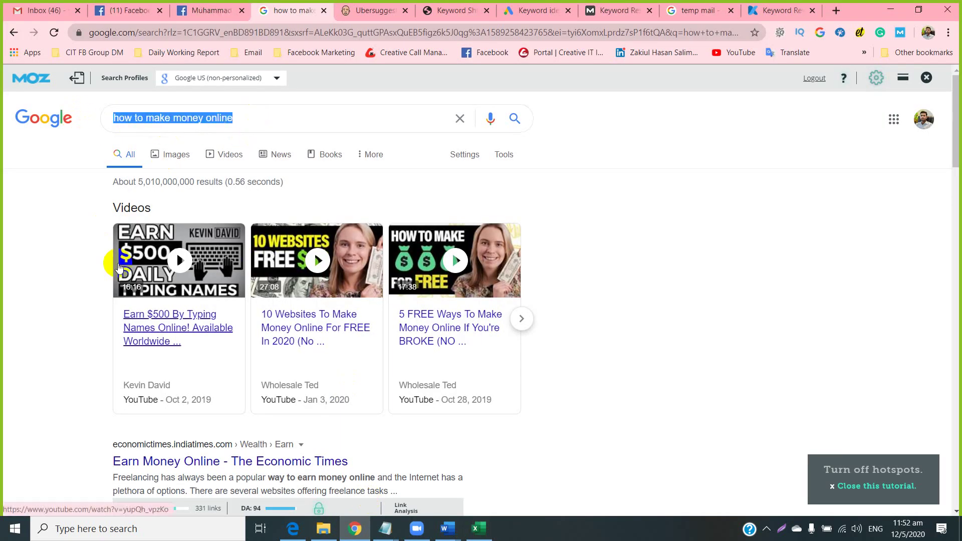
pyautogui.hotkey('ctrl', 'v')
pyautogui.press('Return')
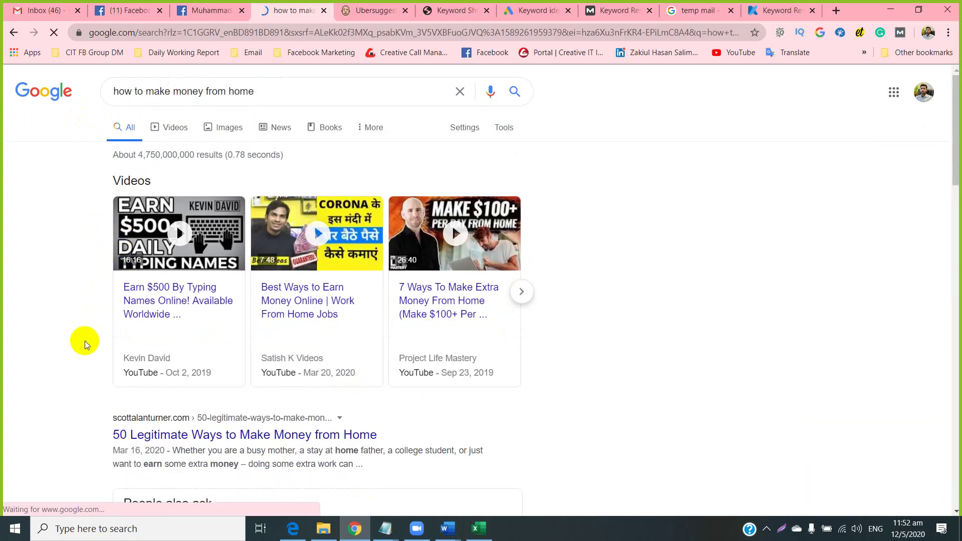
# Find Calculator by searching 'cal' in Windows search and pin it to Start.
pyautogui.click(64, 530)
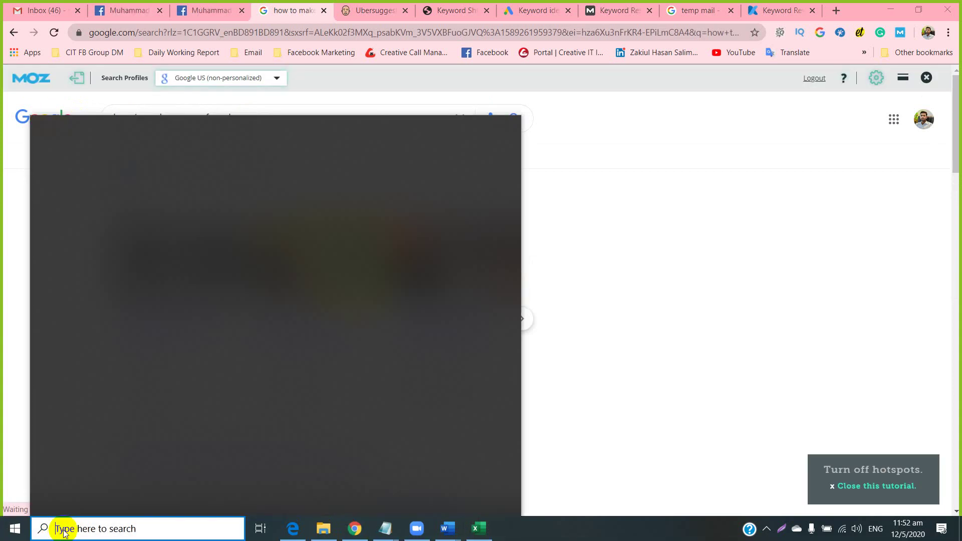
pyautogui.write('cal')
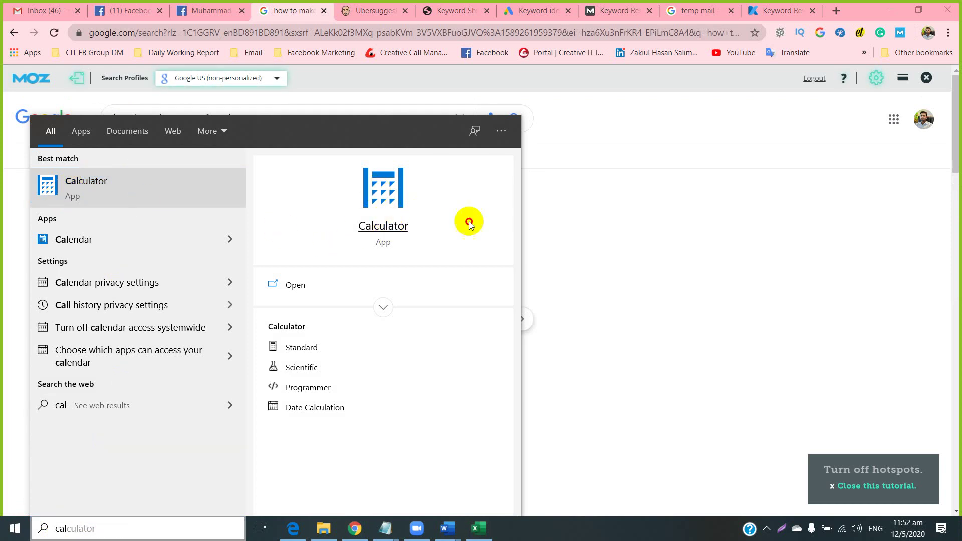
pyautogui.rightClick(393, 227)
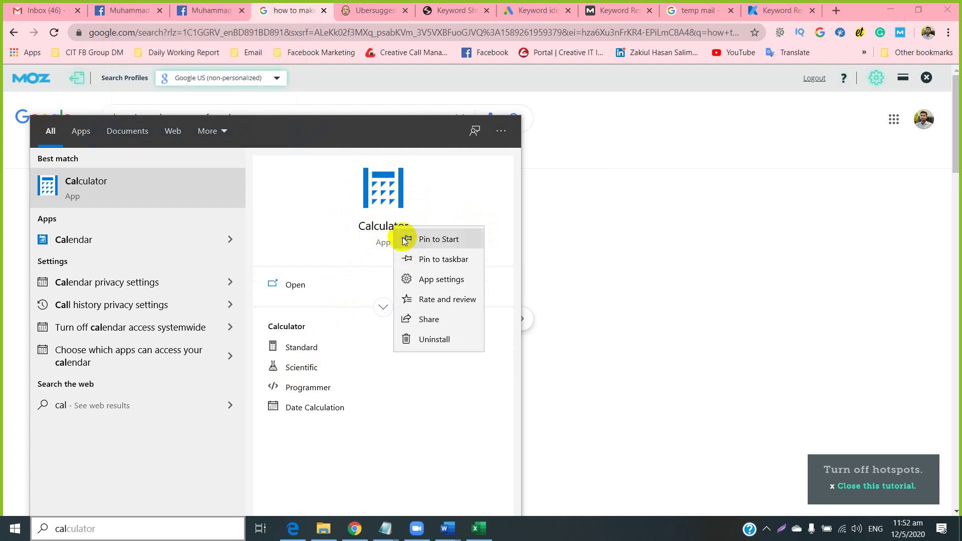
pyautogui.click(421, 239)
pyautogui.click(613, 353)
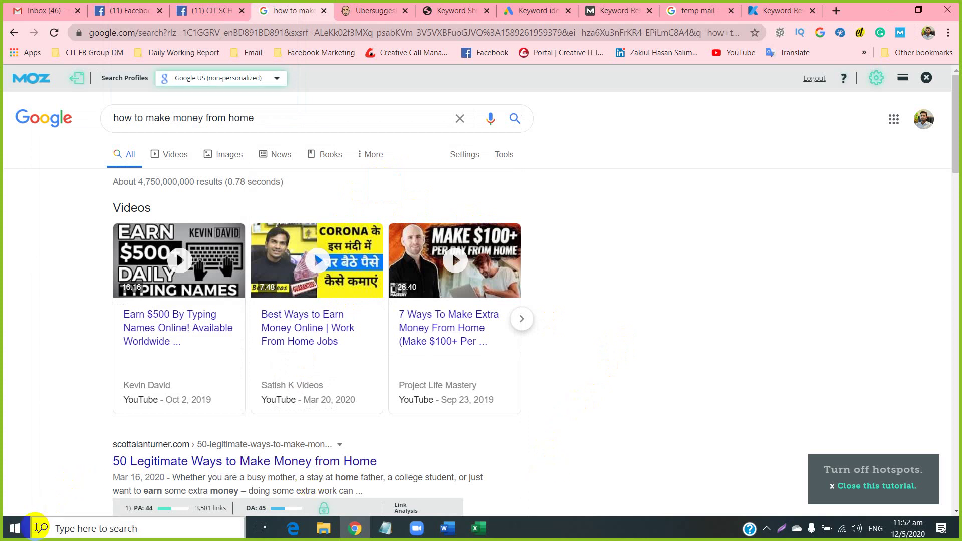
# Launch the Calculator app from Windows search.
pyautogui.click(62, 527)
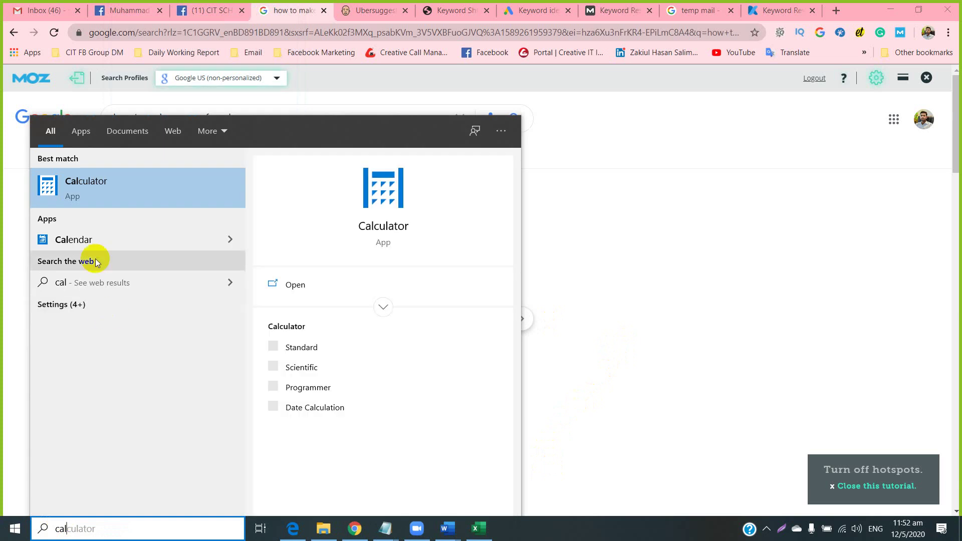
pyautogui.click(68, 190)
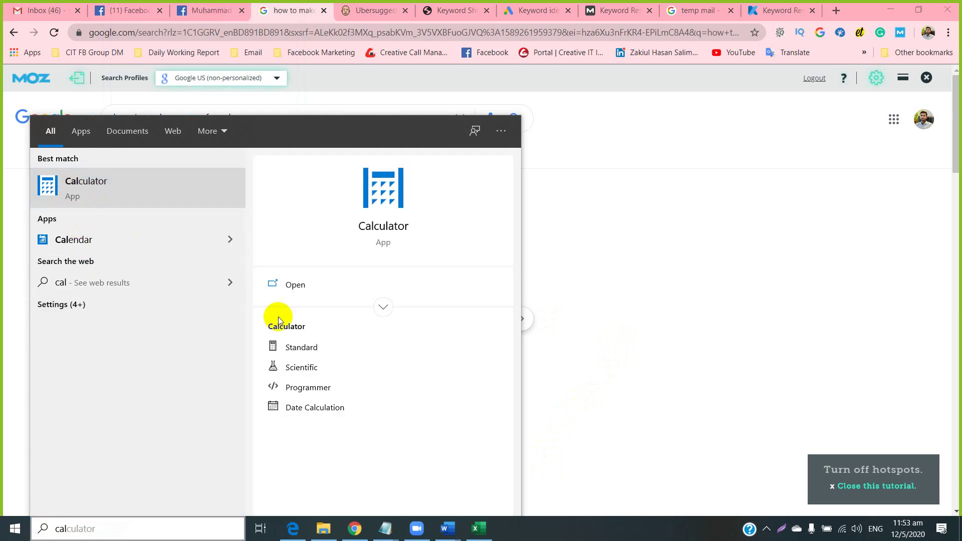
pyautogui.click(380, 231)
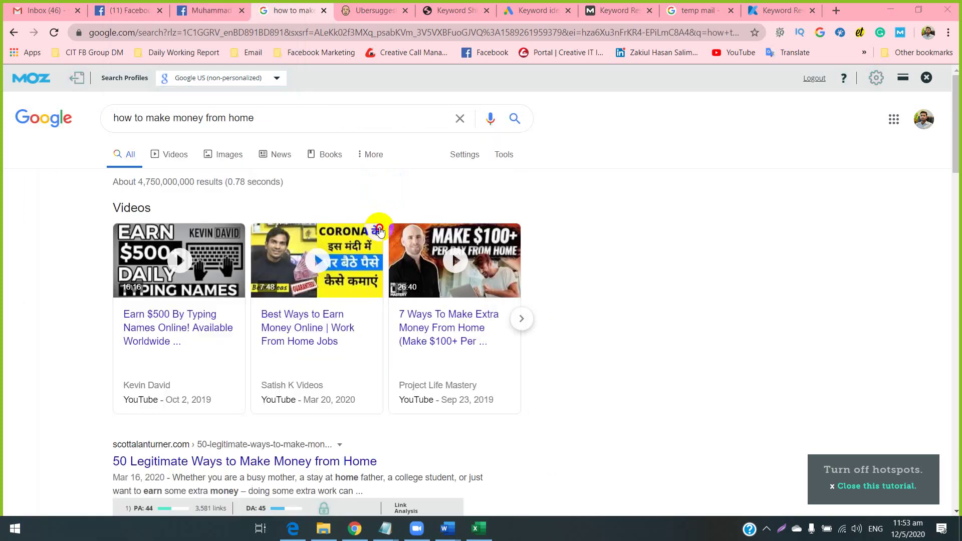
# Open the 'seven ways to make extra money' video, then go back to the Google results.
pyautogui.click(490, 228)
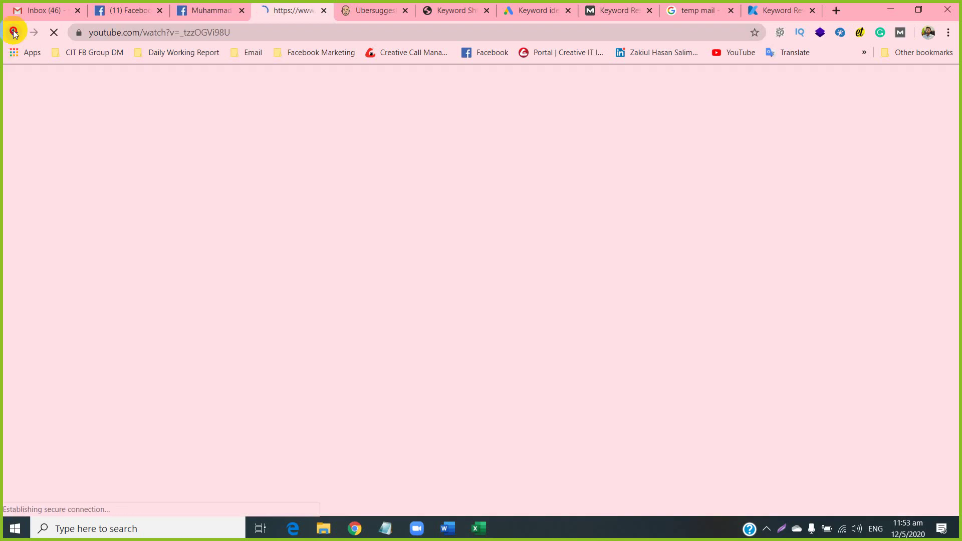
pyautogui.hotkey('alt', 'Left')
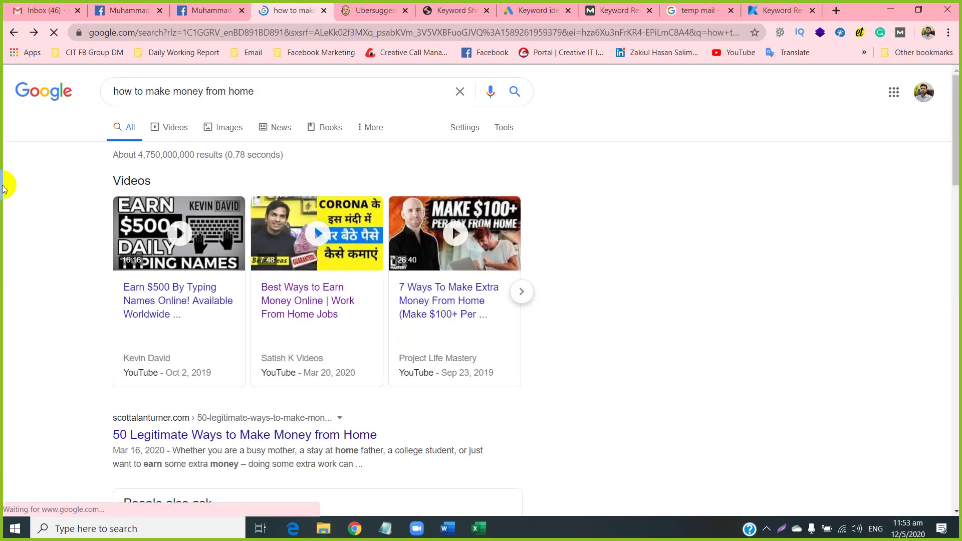
pyautogui.scroll(1, 131, 94)
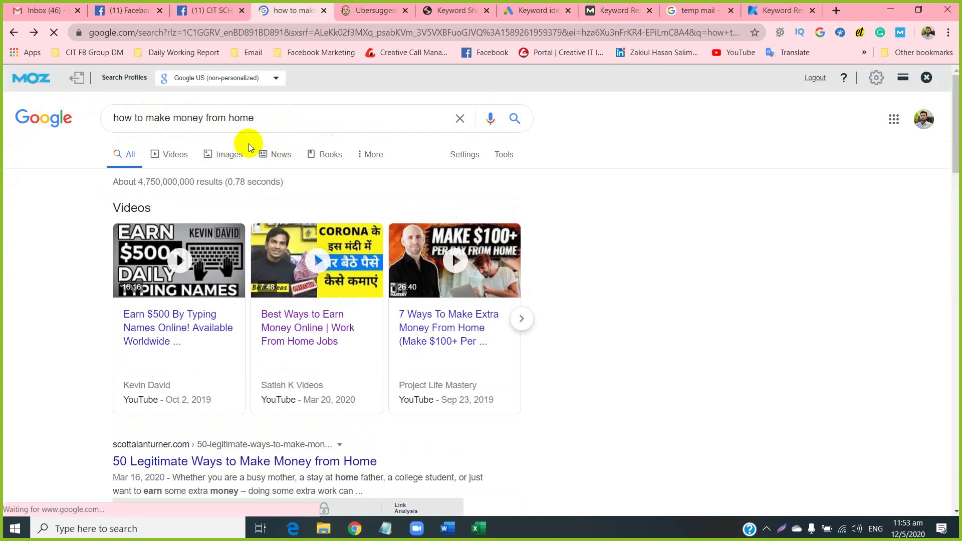
pyautogui.scroll(-5, 82, 301)
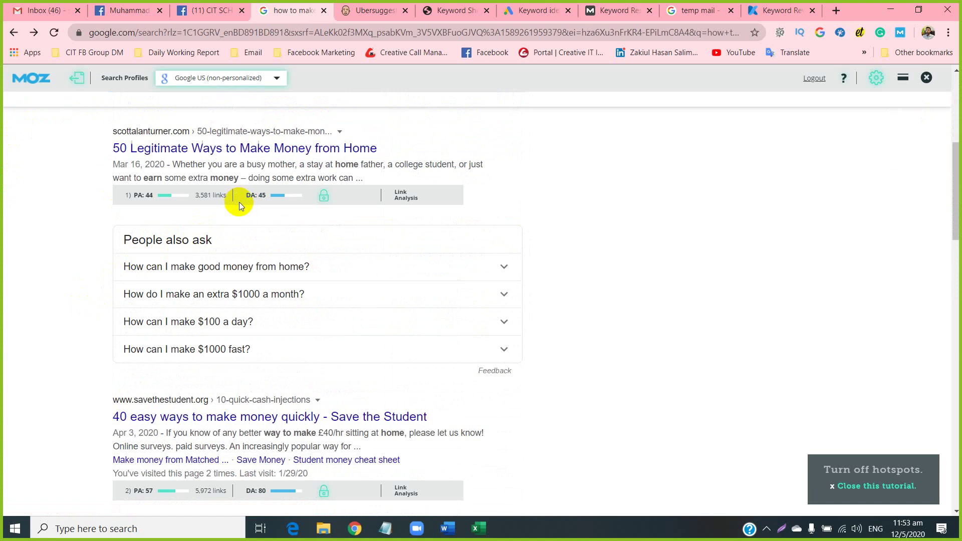
# Read the MozBar page authority of the top results: 44, 57, 66 and 58.
pyautogui.click(142, 193)
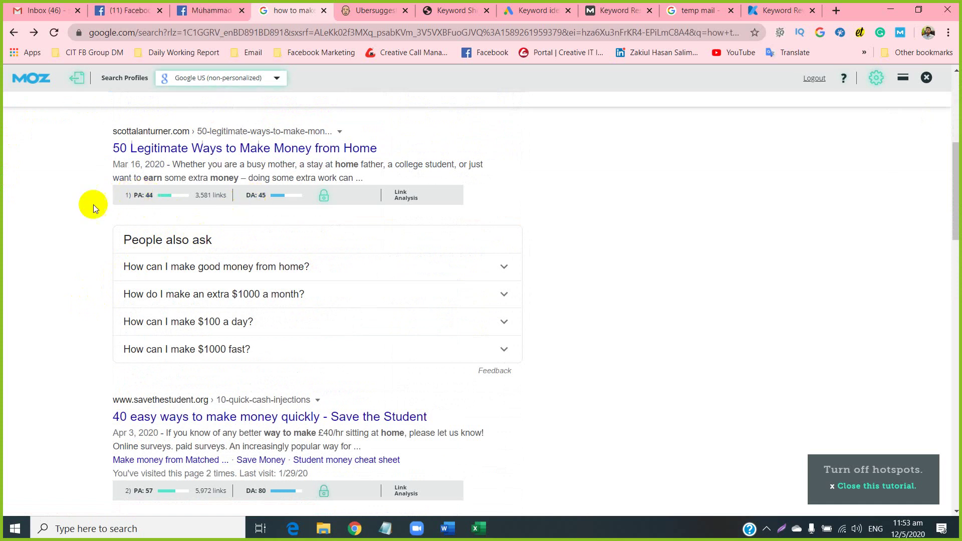
pyautogui.scroll(-6, 245, 210)
pyautogui.scroll(-11, 251, 222)
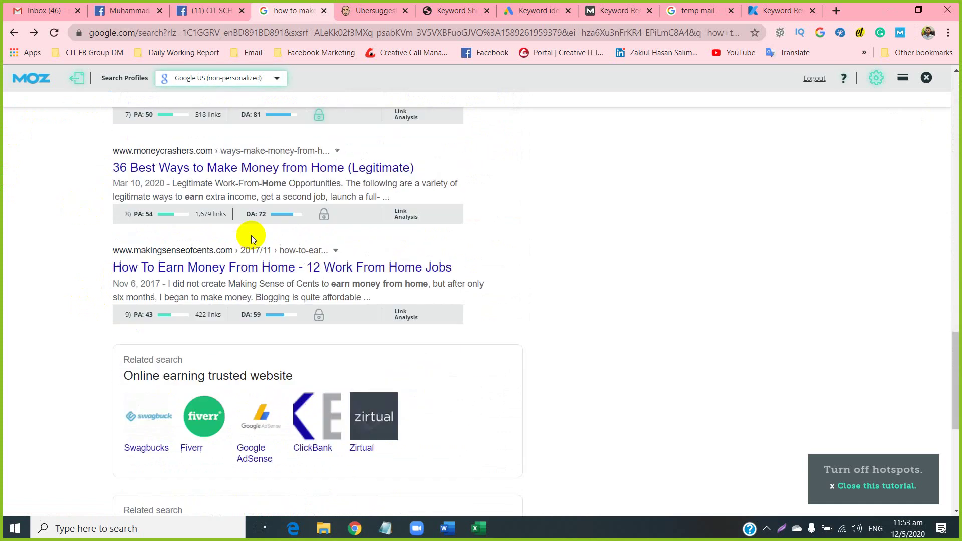
pyautogui.scroll(14, 249, 253)
pyautogui.scroll(8, 247, 221)
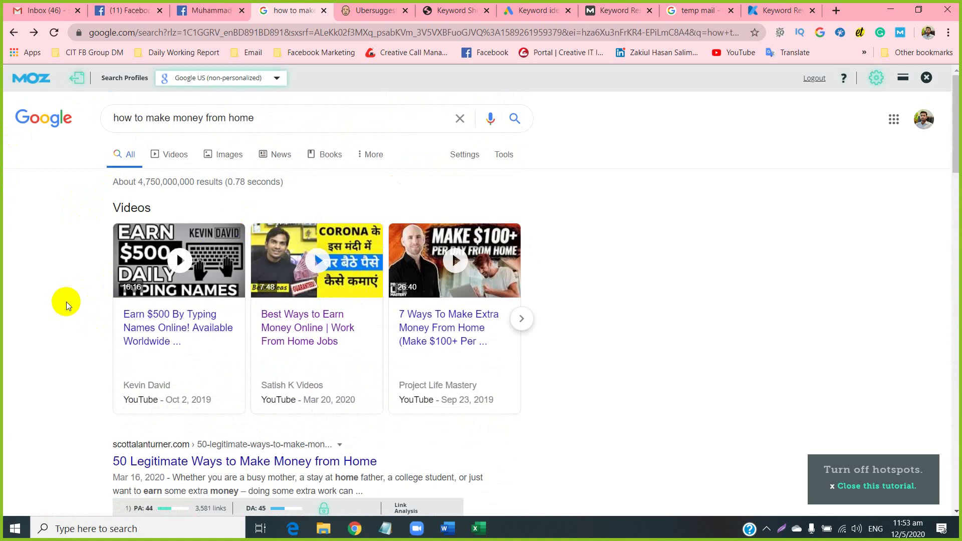
pyautogui.scroll(-2, 72, 303)
pyautogui.scroll(-1, 62, 404)
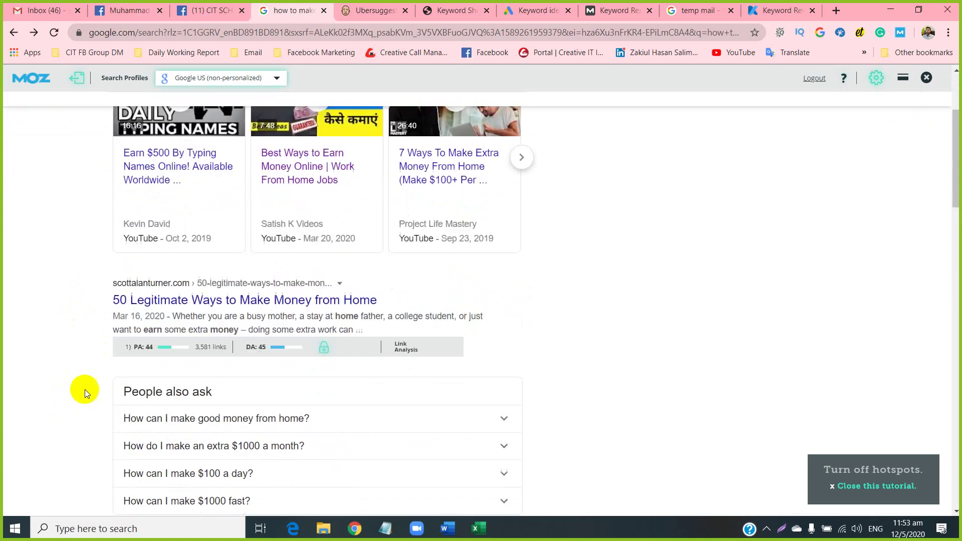
pyautogui.doubleClick(154, 320)
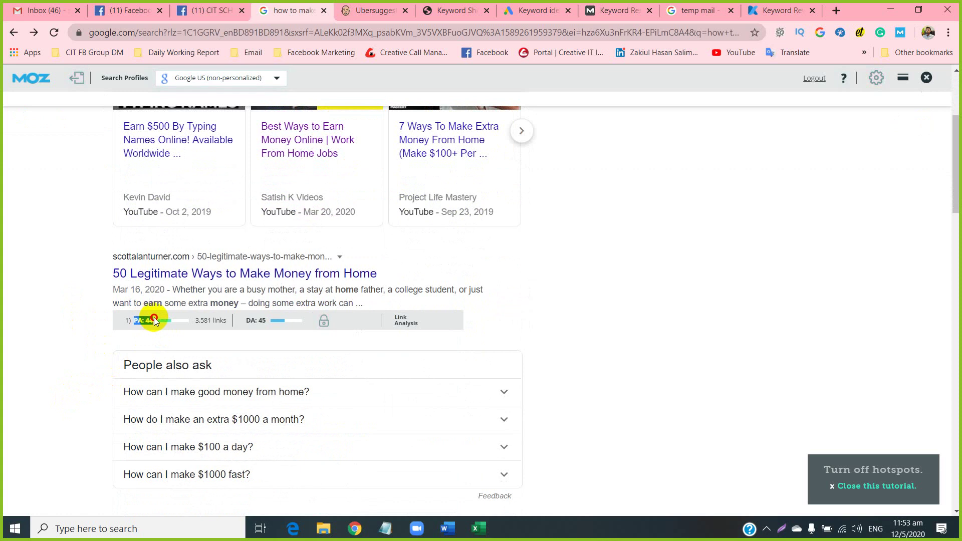
pyautogui.doubleClick(153, 320)
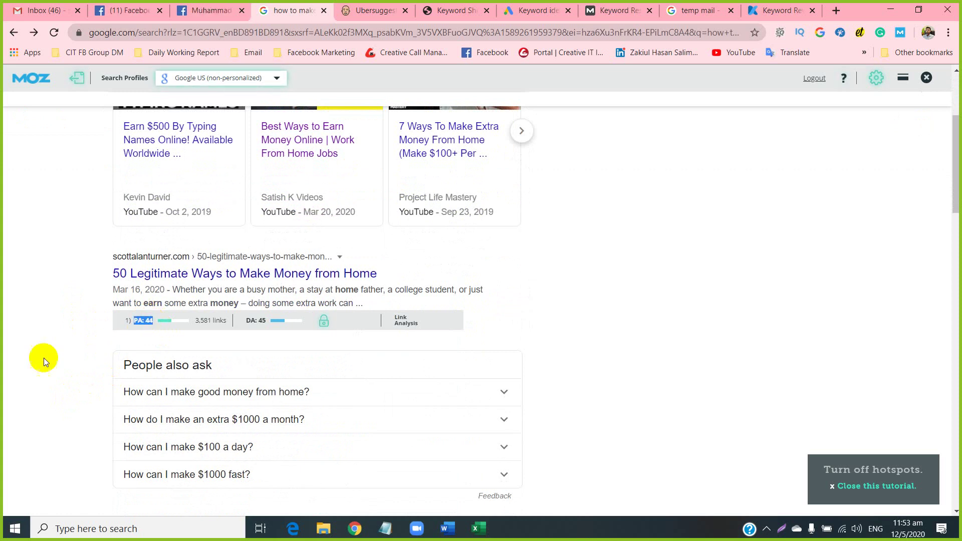
pyautogui.scroll(-5, 44, 358)
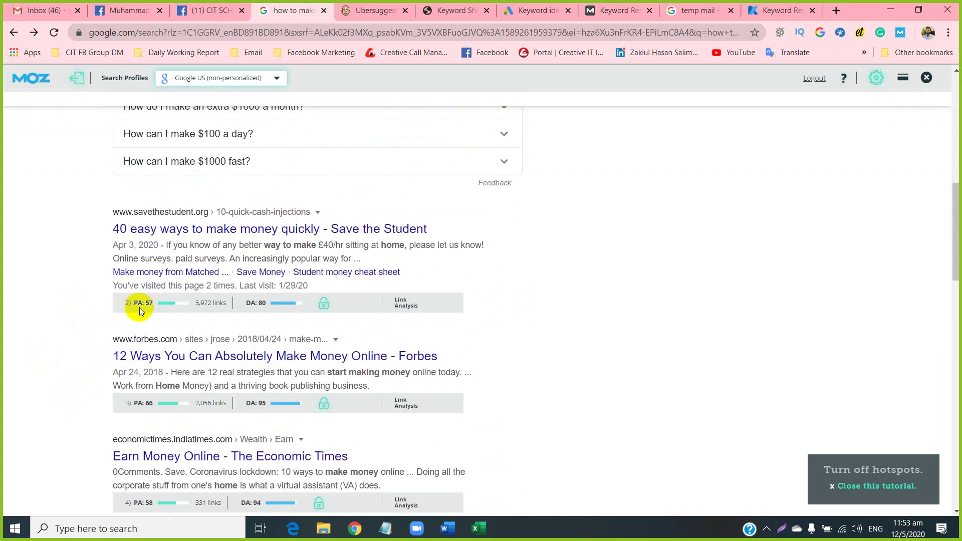
pyautogui.doubleClick(154, 303)
pyautogui.scroll(-2, 111, 333)
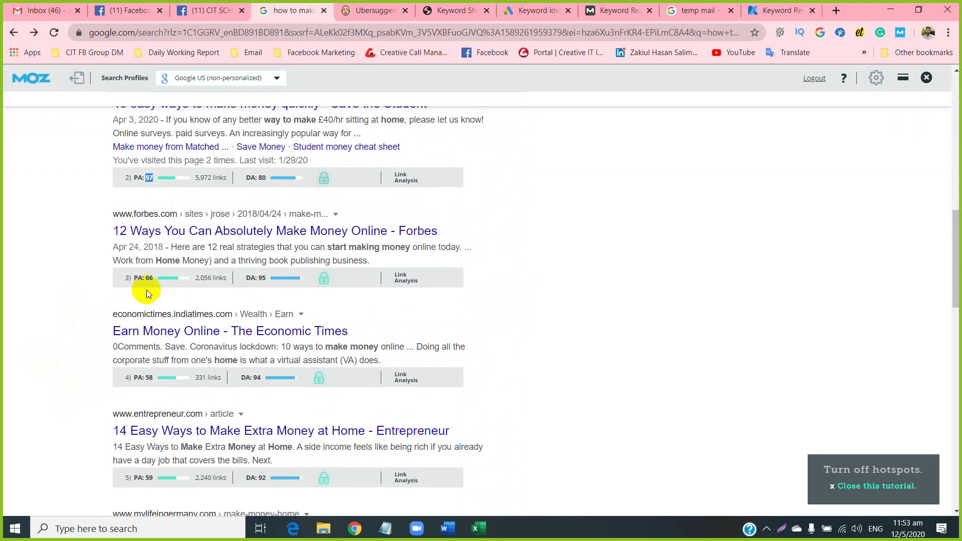
pyautogui.click(151, 284)
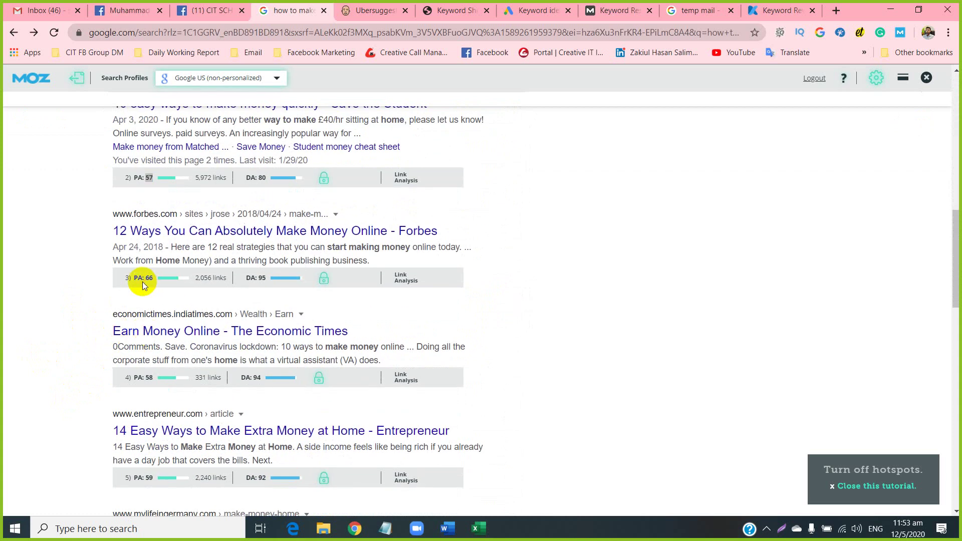
pyautogui.doubleClick(149, 377)
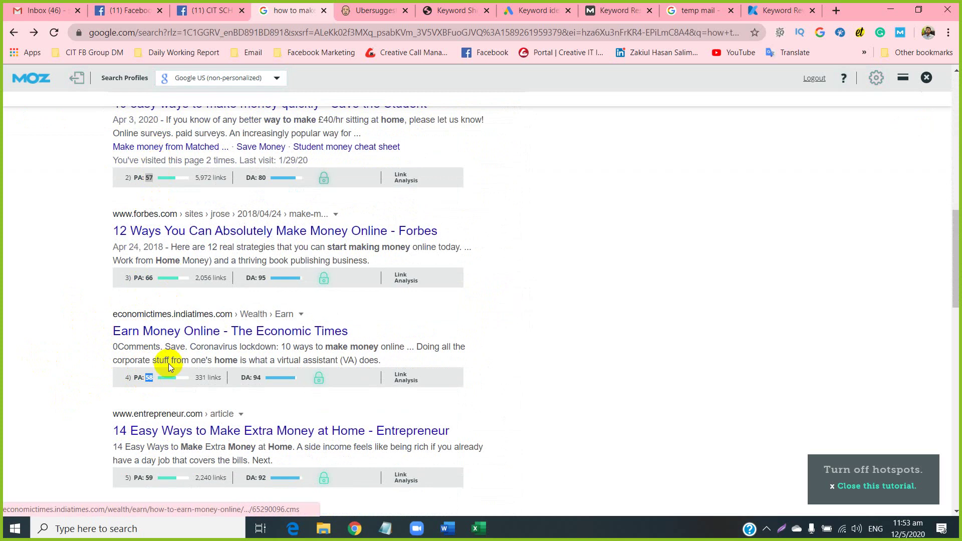
# Scroll through the results reviewing PA/DA for Forbes (66/95), Economic Times (58/94), Entrepreneur (59/92).
pyautogui.scroll(-6, 173, 372)
pyautogui.scroll(-8, 172, 373)
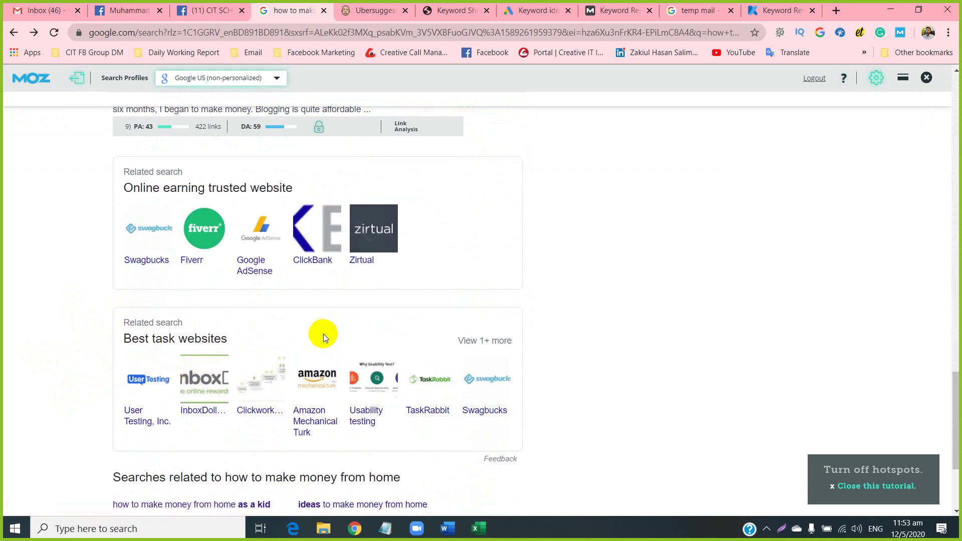
pyautogui.scroll(13, 323, 333)
pyautogui.scroll(10, 324, 331)
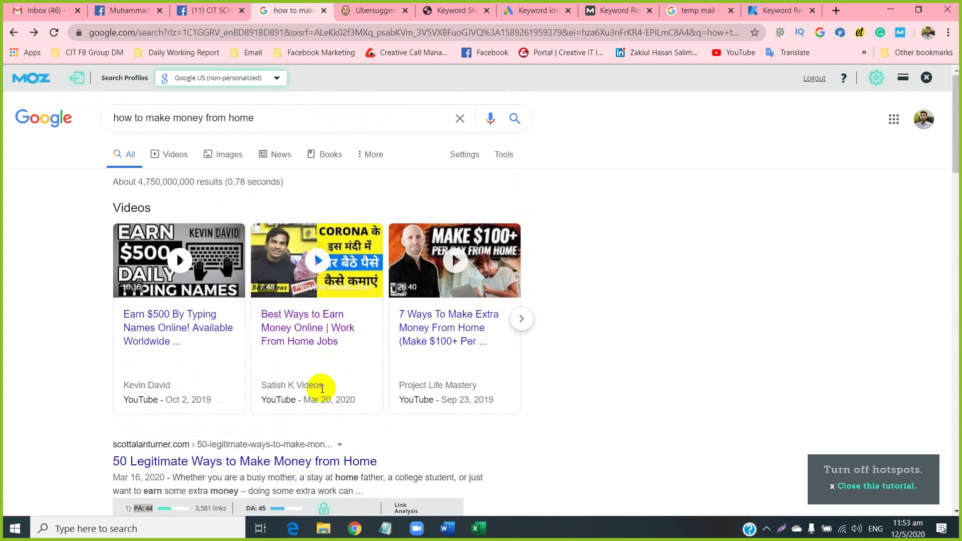
pyautogui.scroll(-3, 82, 392)
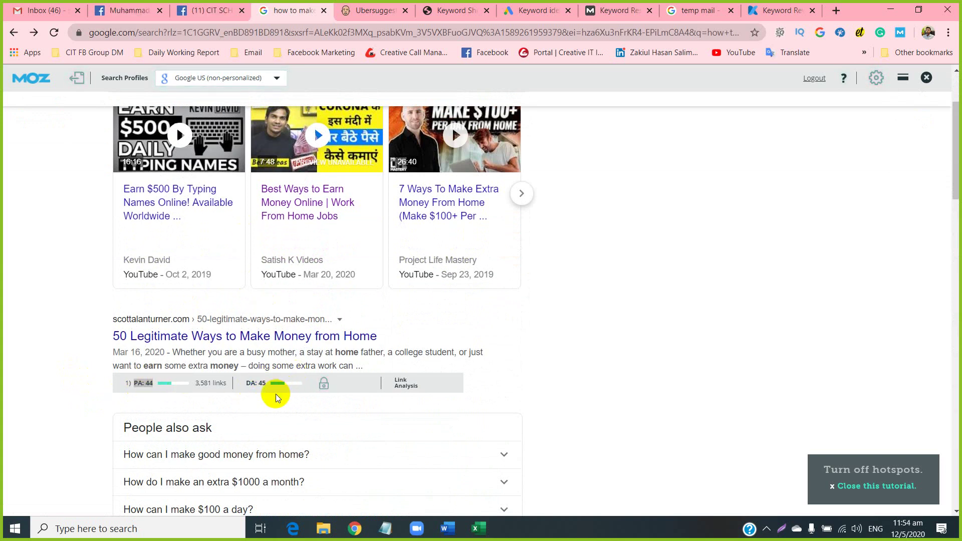
pyautogui.scroll(3, 293, 359)
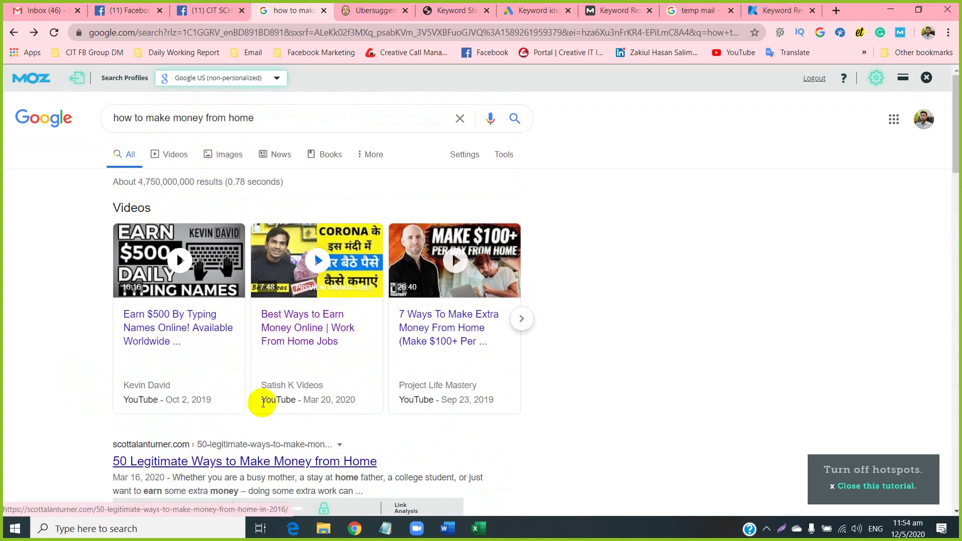
pyautogui.scroll(-3, 280, 390)
pyautogui.scroll(-3, 297, 379)
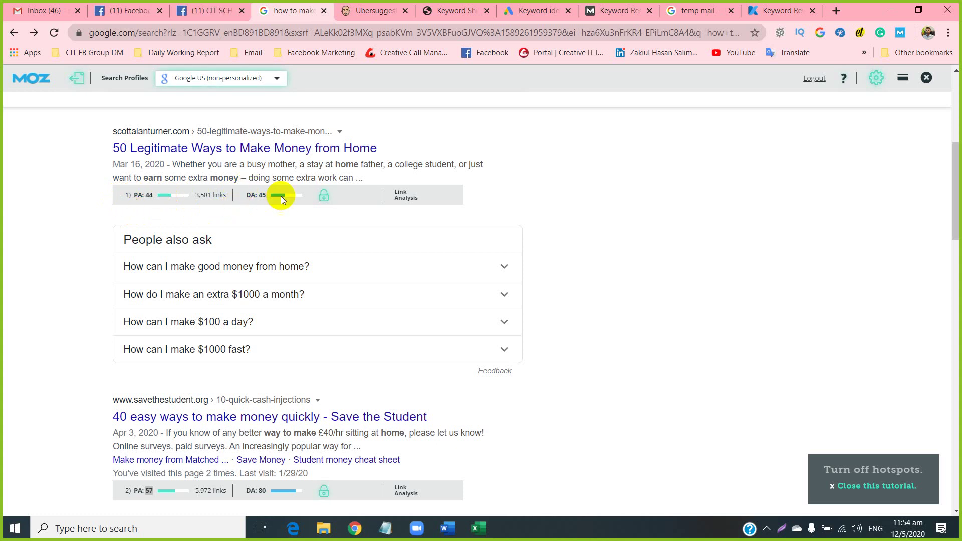
pyautogui.scroll(-7, 185, 304)
pyautogui.scroll(1, 178, 302)
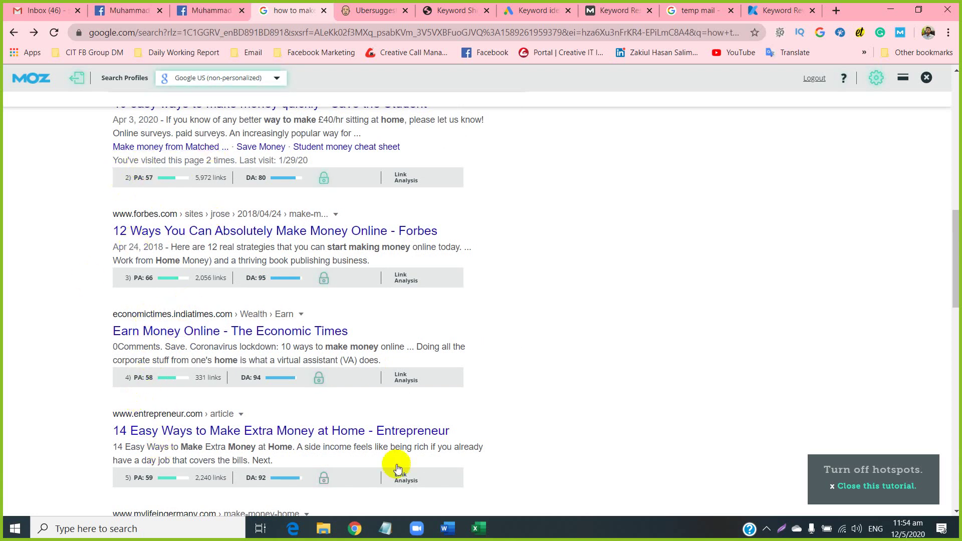
pyautogui.click(478, 528)
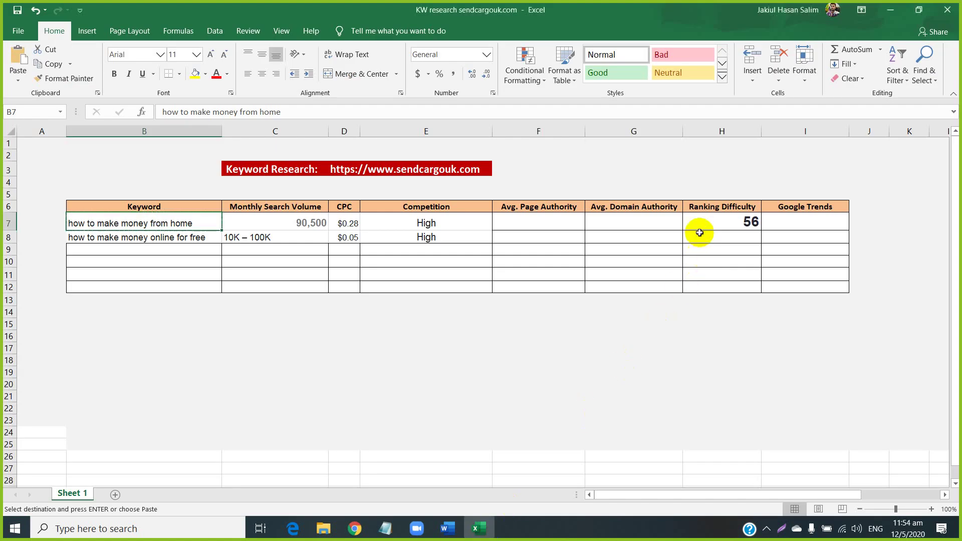
pyautogui.click(354, 528)
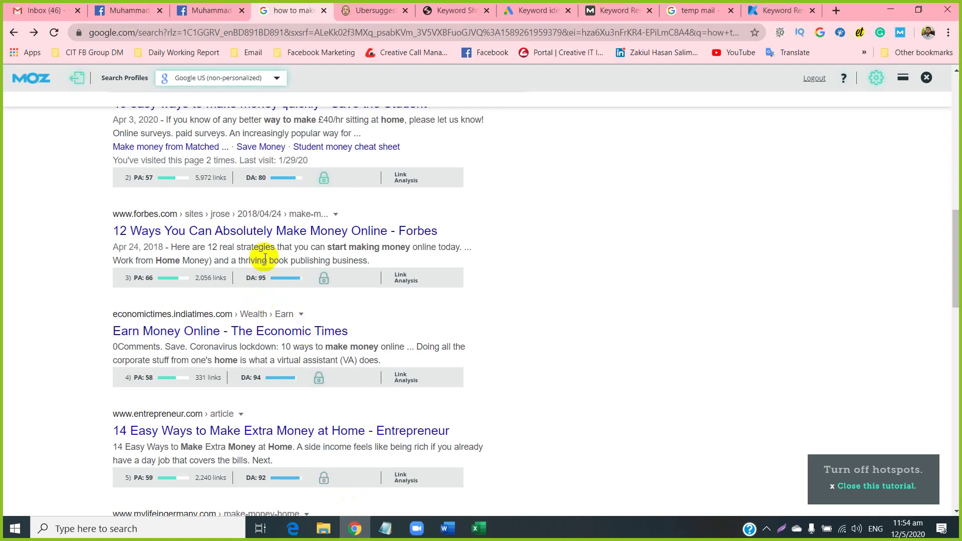
pyautogui.scroll(-3, 256, 288)
pyautogui.scroll(-4, 256, 288)
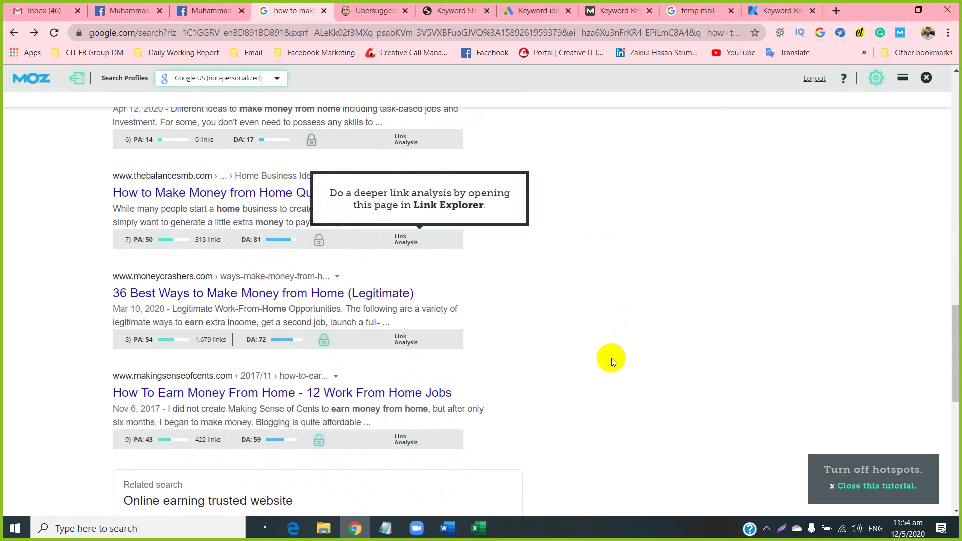
pyautogui.click(478, 528)
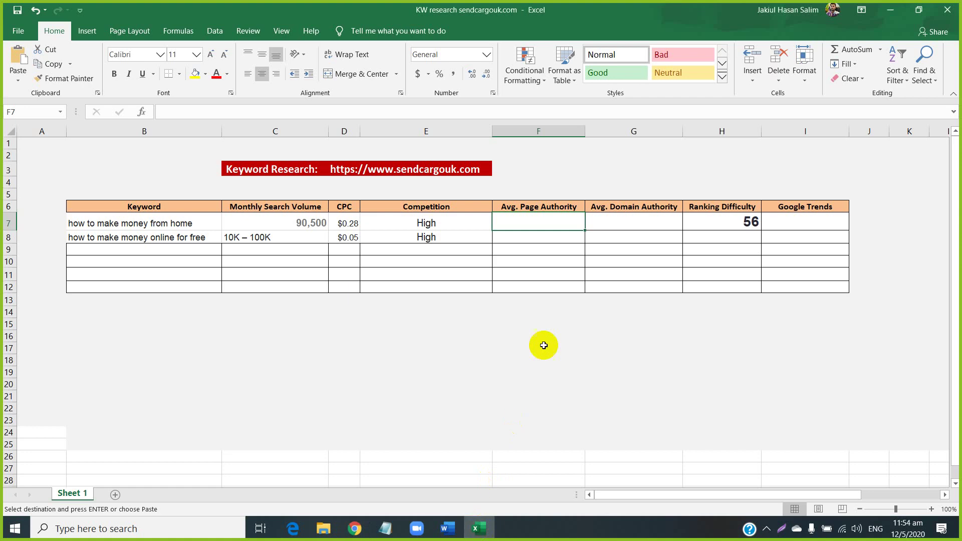
pyautogui.click(661, 229)
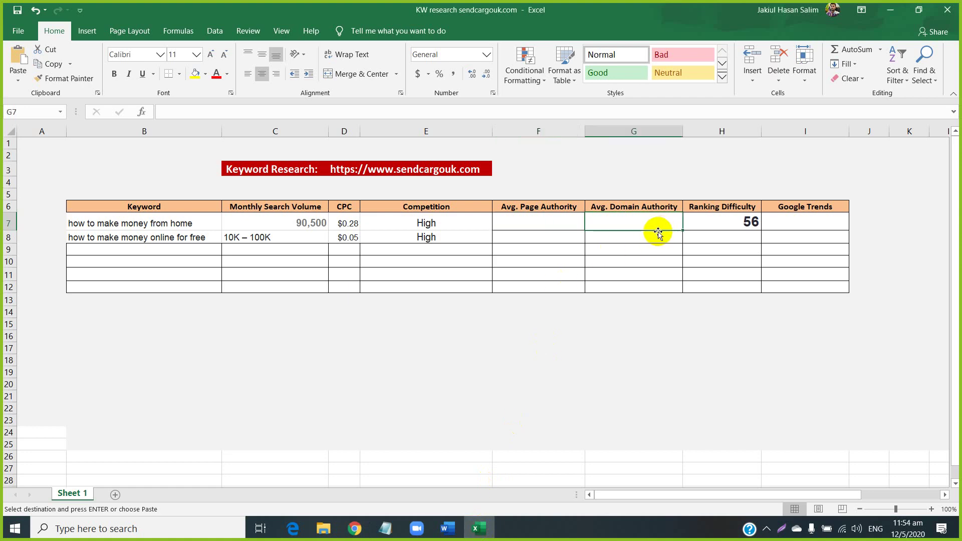
pyautogui.click(548, 218)
pyautogui.click(592, 216)
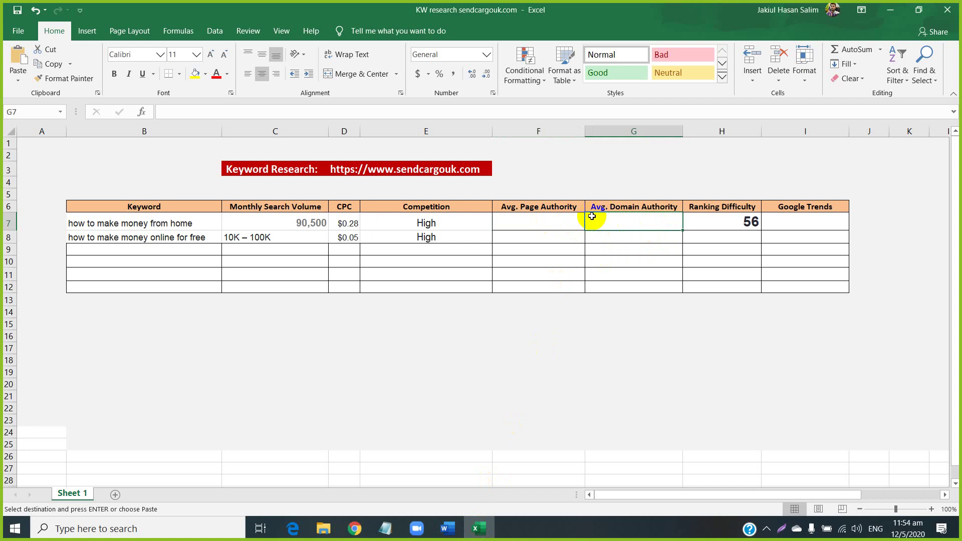
pyautogui.click(547, 225)
pyautogui.click(607, 221)
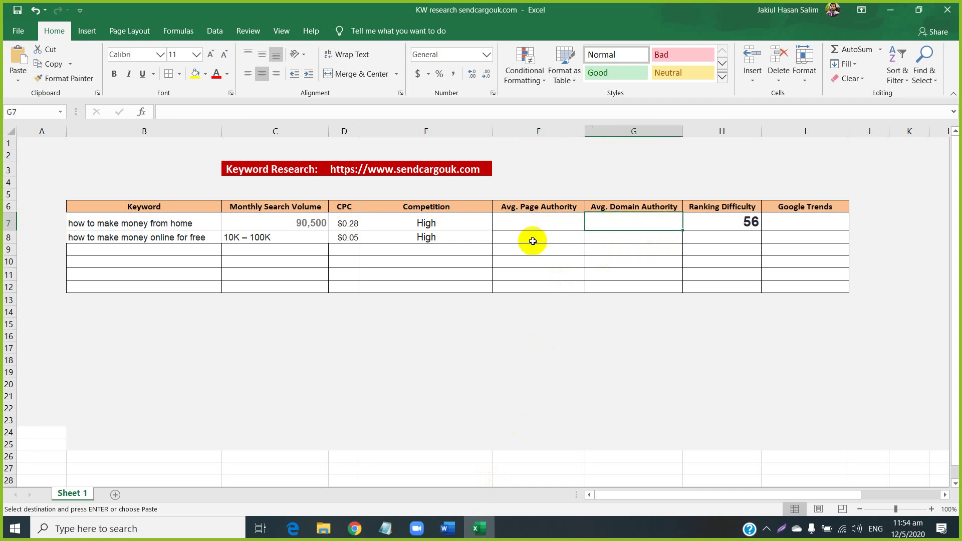
pyautogui.click(794, 228)
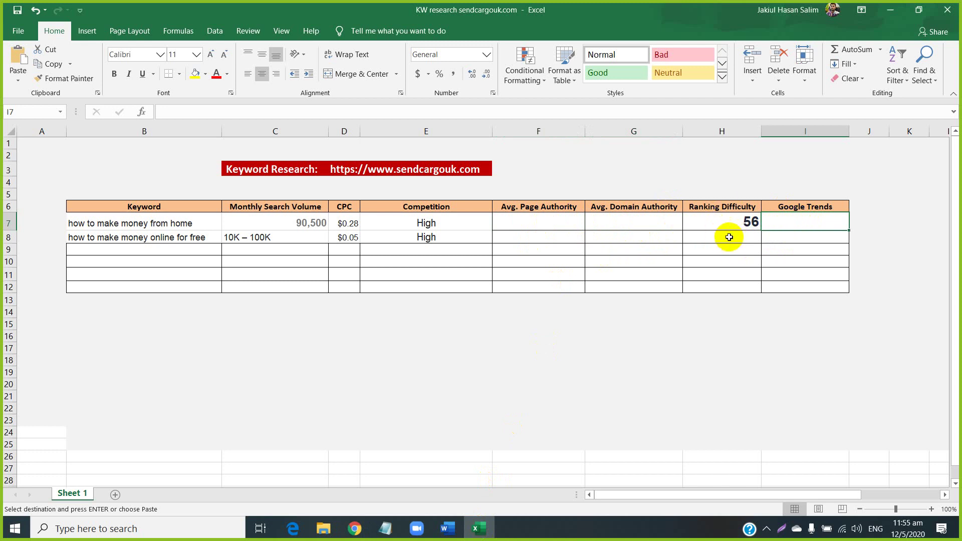
pyautogui.click(354, 529)
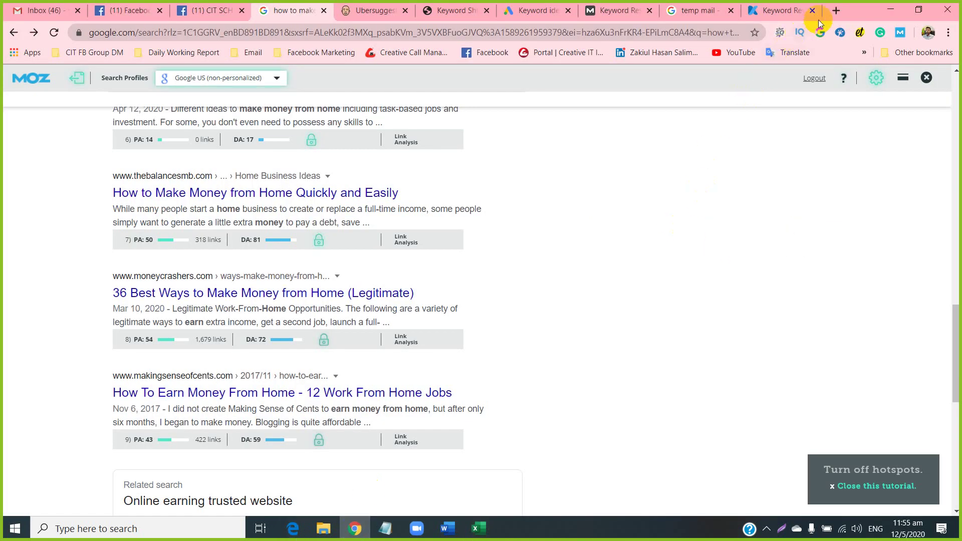
# Open Google Trends in a new tab by searching 'google trand', then return to Excel.
pyautogui.click(835, 10)
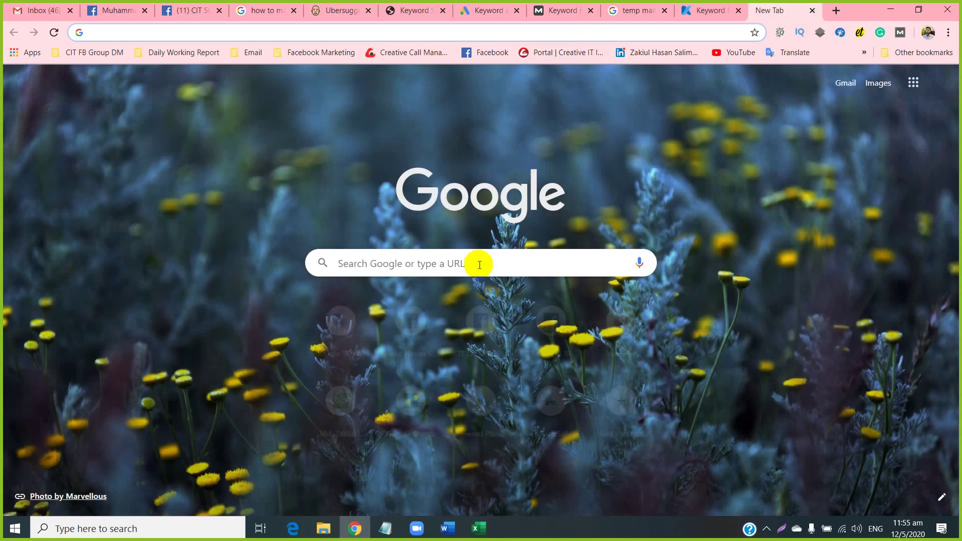
pyautogui.click(476, 260)
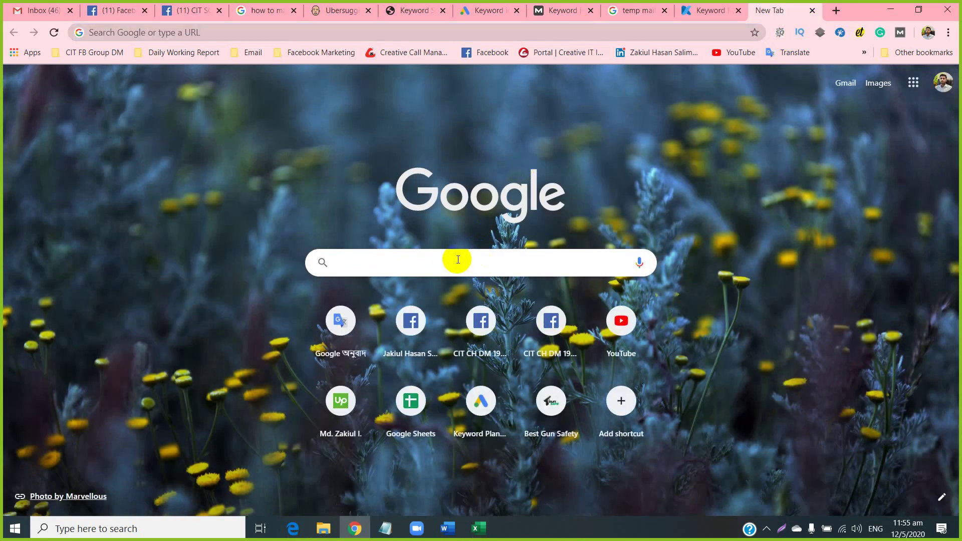
pyautogui.write('googl')
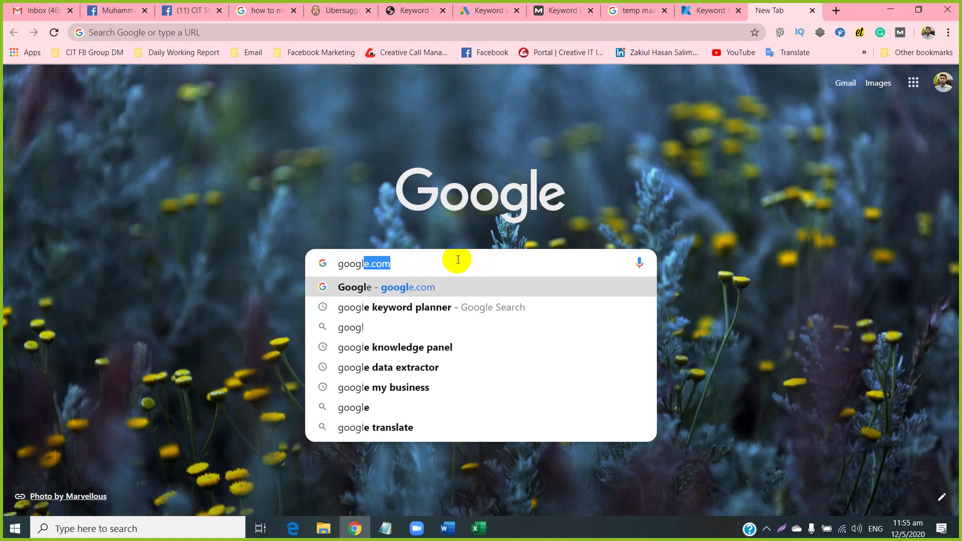
pyautogui.write('e tra')
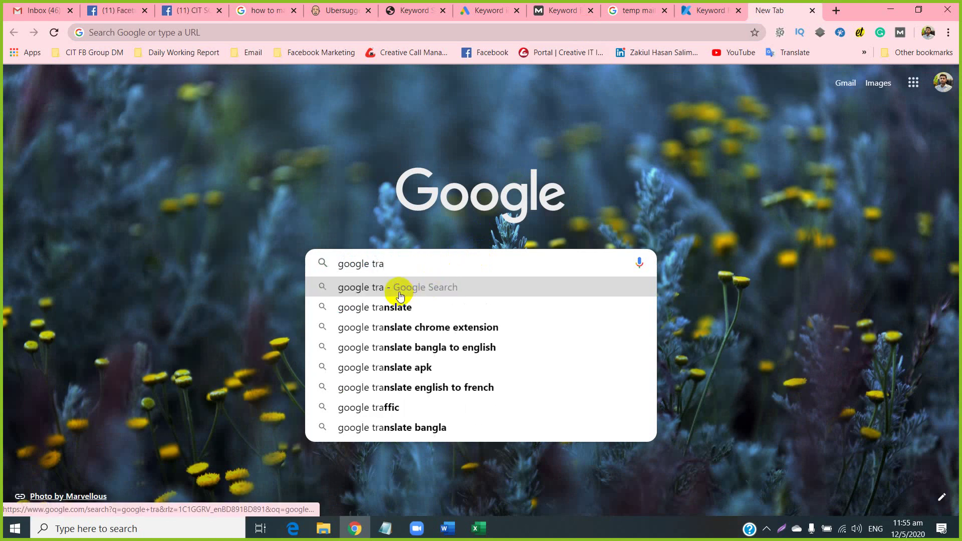
pyautogui.write('nd')
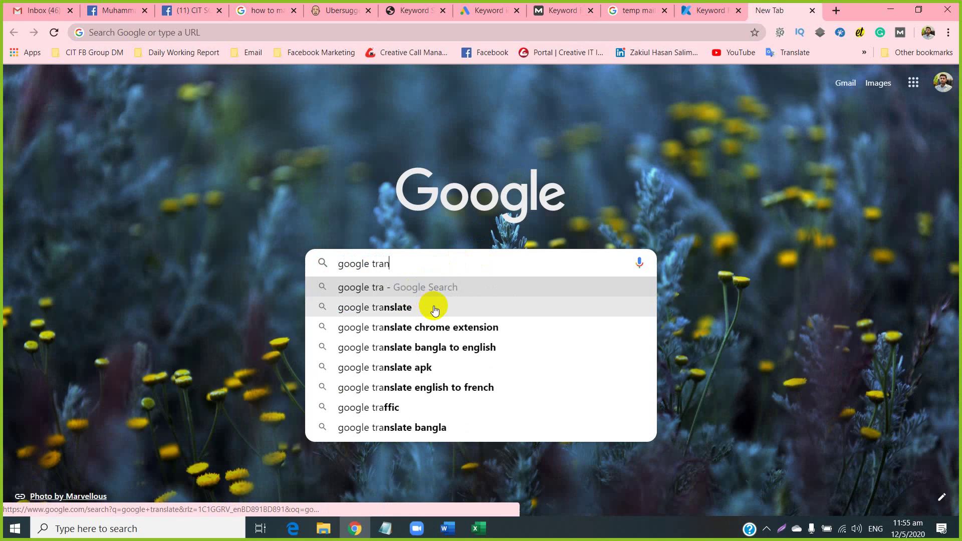
pyautogui.press('Return')
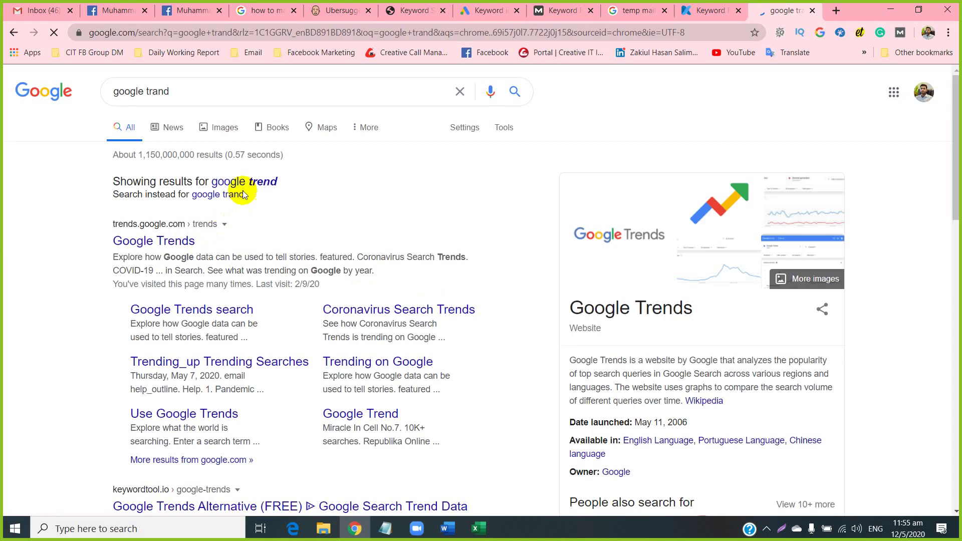
pyautogui.click(247, 181)
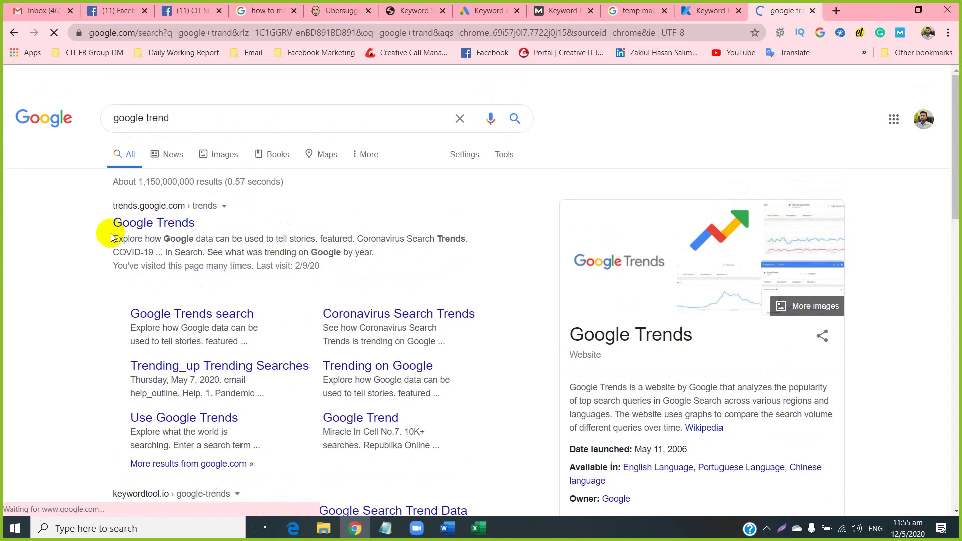
pyautogui.click(144, 228)
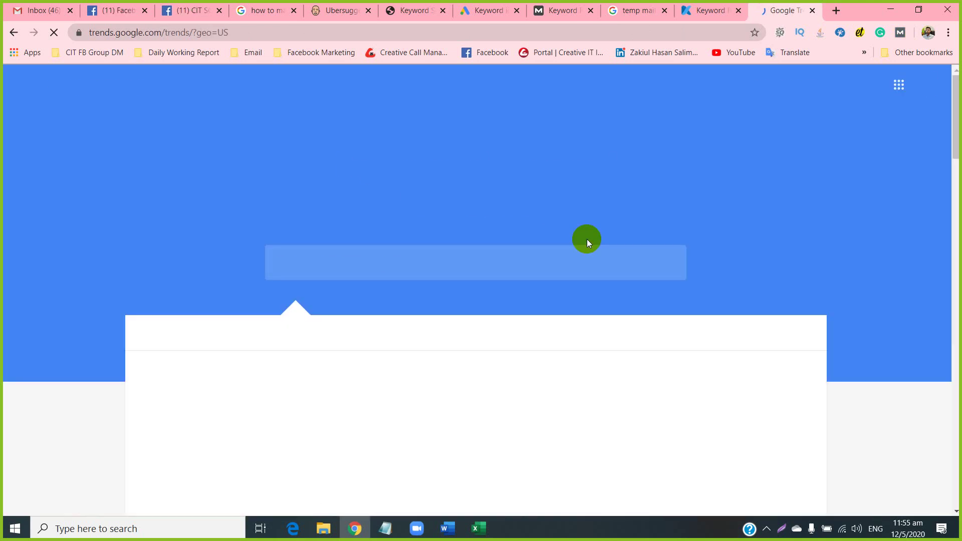
pyautogui.click(473, 530)
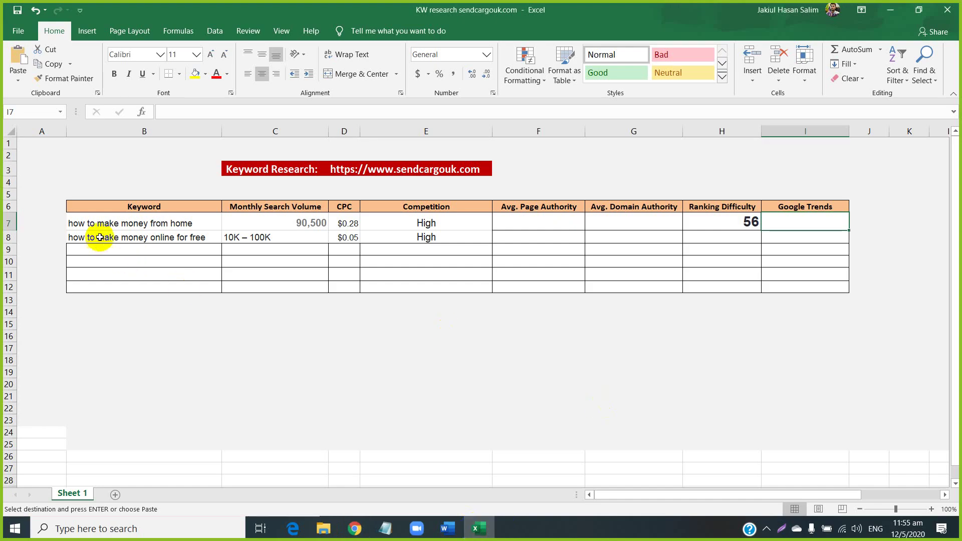
# Explore 'how to make money from home' in Google Trends, pasted from Excel cell B7.
pyautogui.rightClick(144, 223)
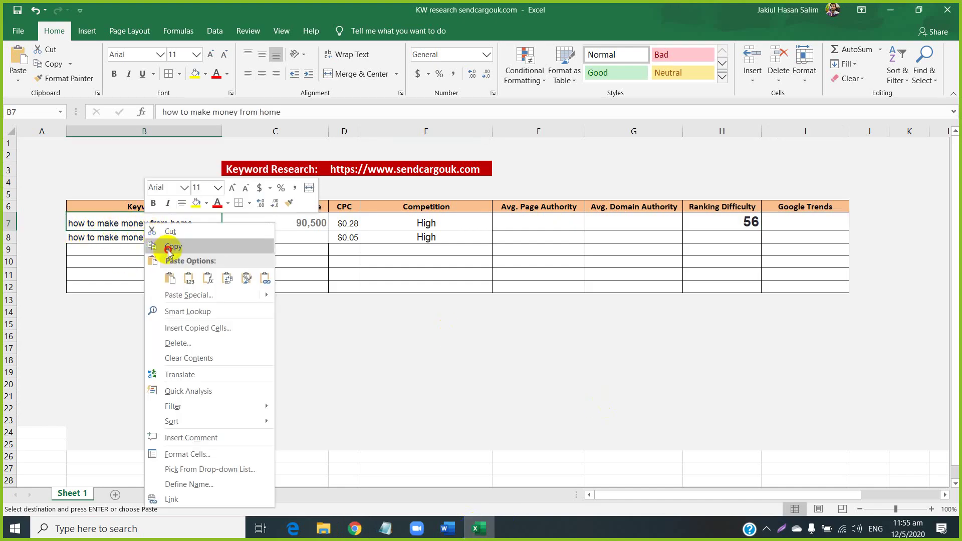
pyautogui.click(166, 244)
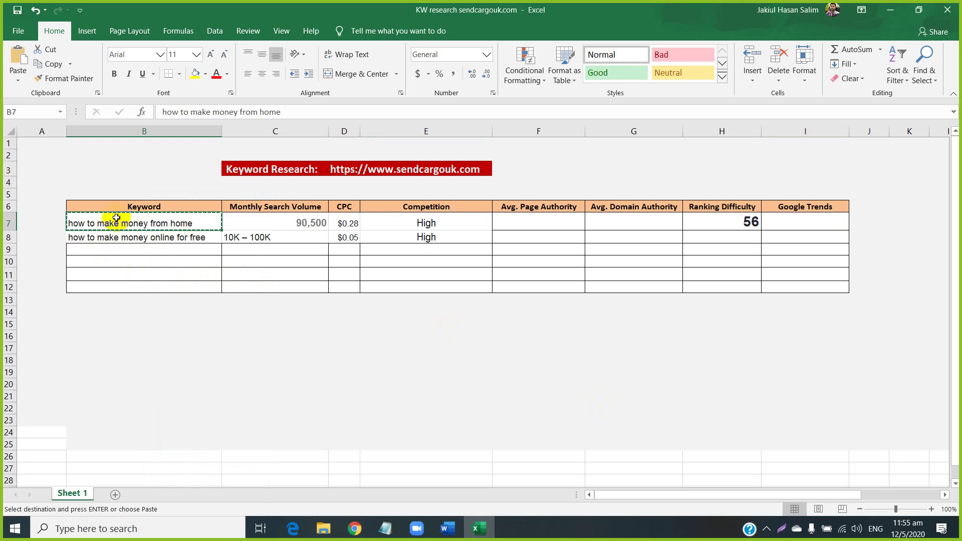
pyautogui.click(354, 529)
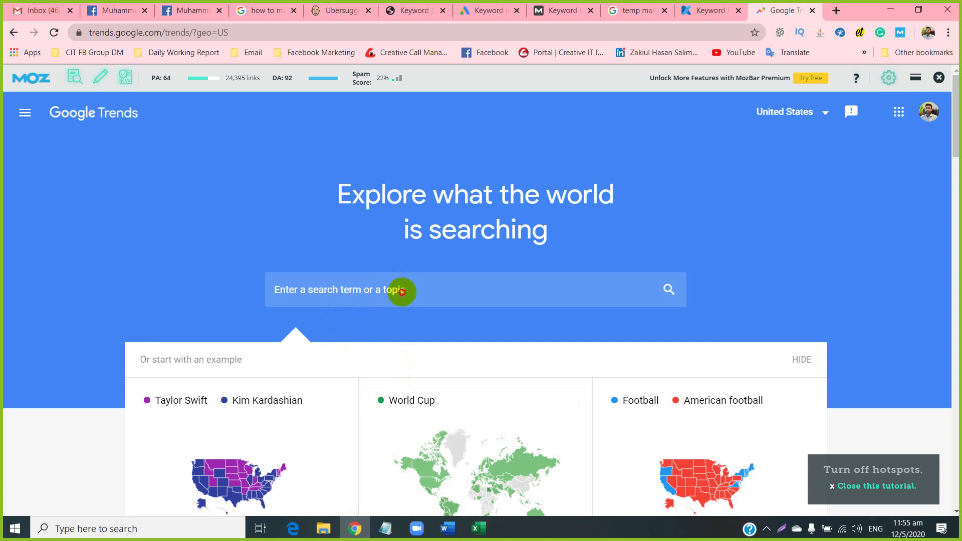
pyautogui.click(401, 292)
pyautogui.hotkey('ctrl', 'v')
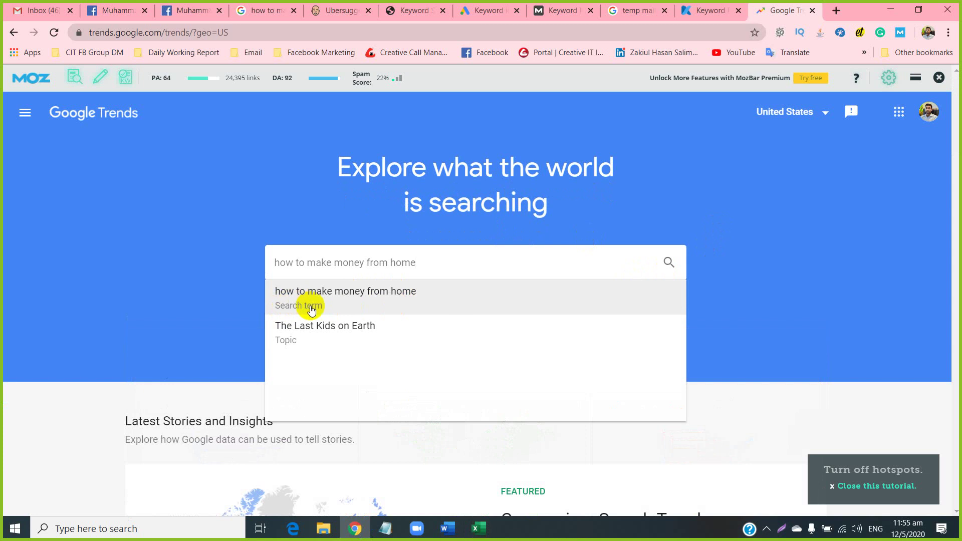
pyautogui.click(339, 303)
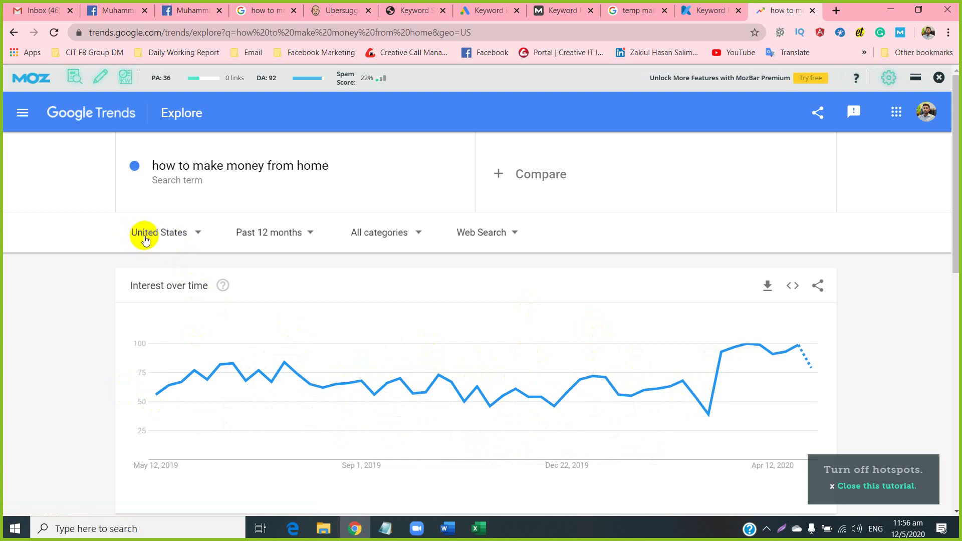
# Set the Trends location to Worldwide with Past 12 months, then switch back to Excel.
pyautogui.click(181, 232)
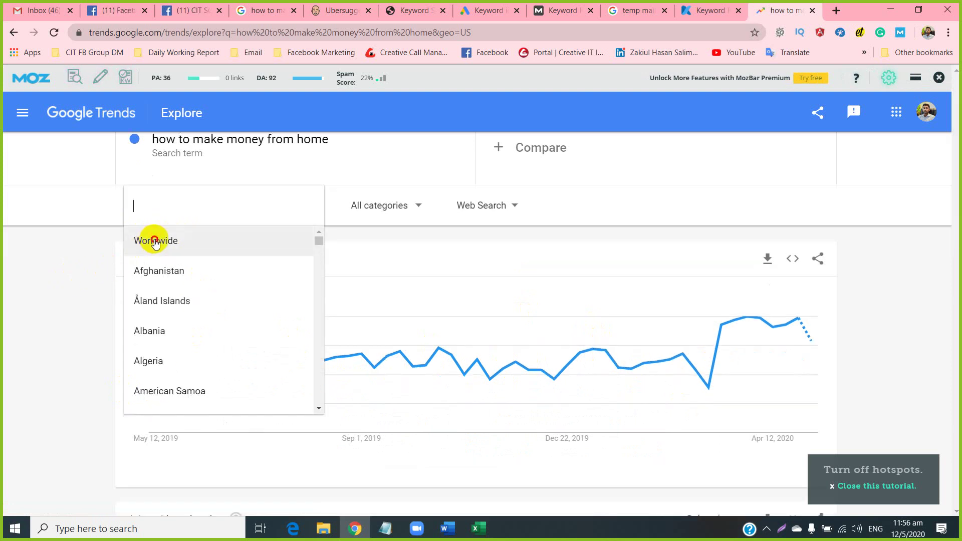
pyautogui.click(150, 240)
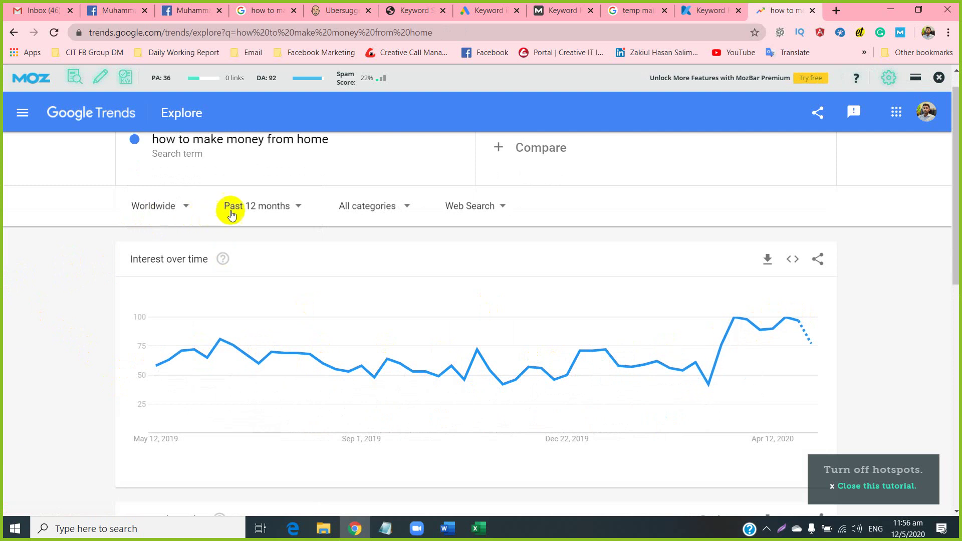
pyautogui.click(269, 208)
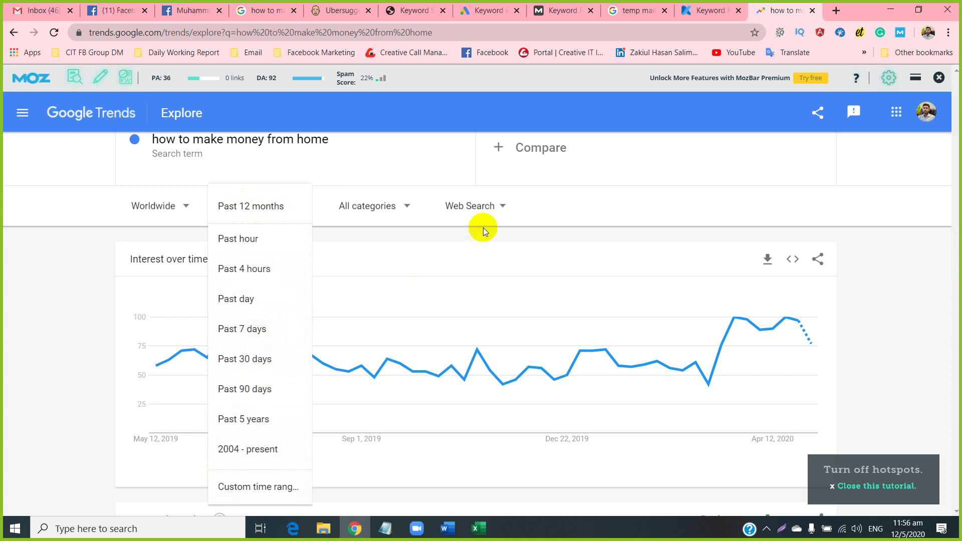
pyautogui.click(584, 187)
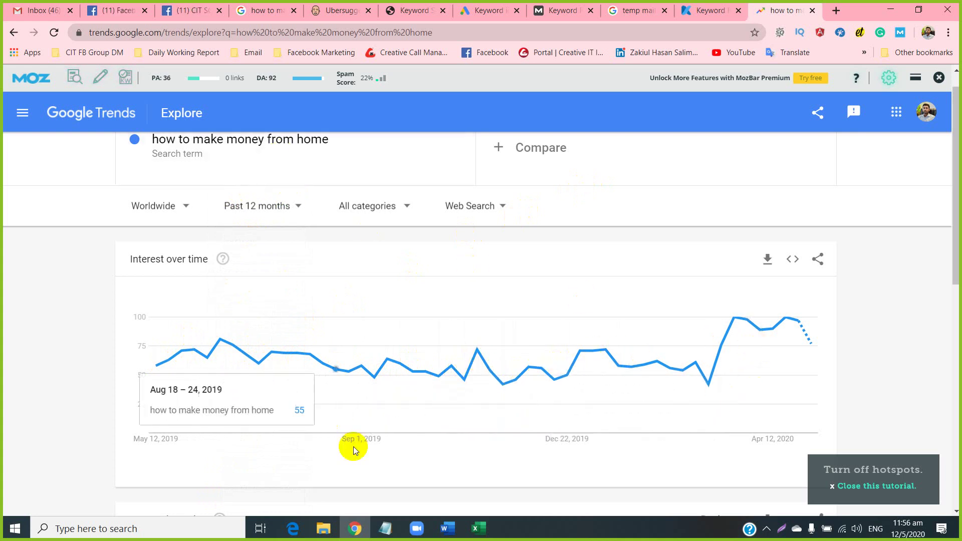
pyautogui.click(479, 526)
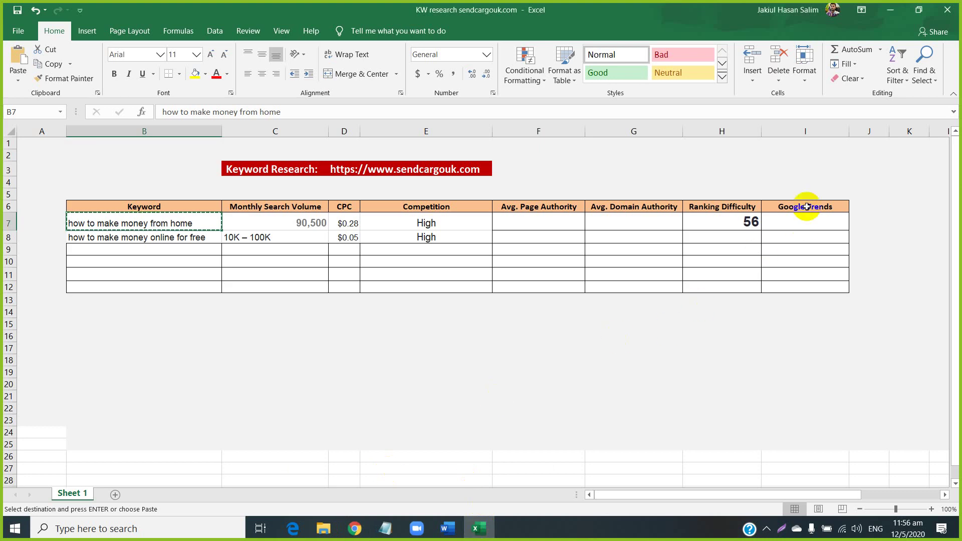
# Enter UP as the first keyword's Google Trends value in I7.
pyautogui.click(796, 227)
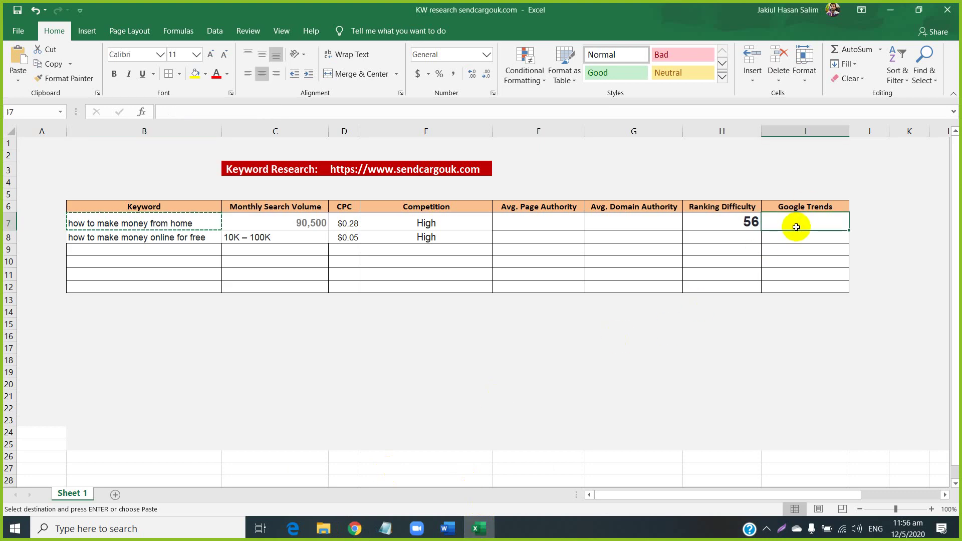
pyautogui.write('Up')
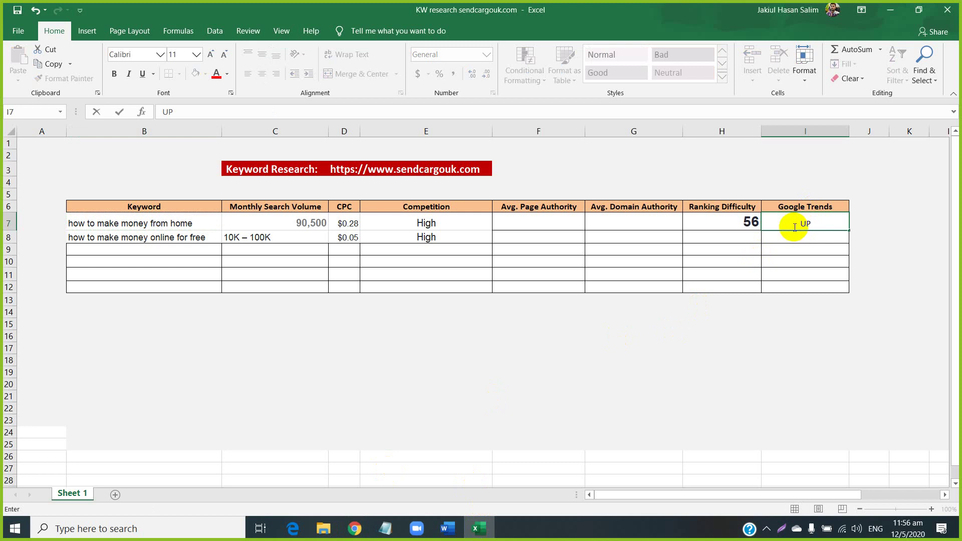
pyautogui.click(540, 222)
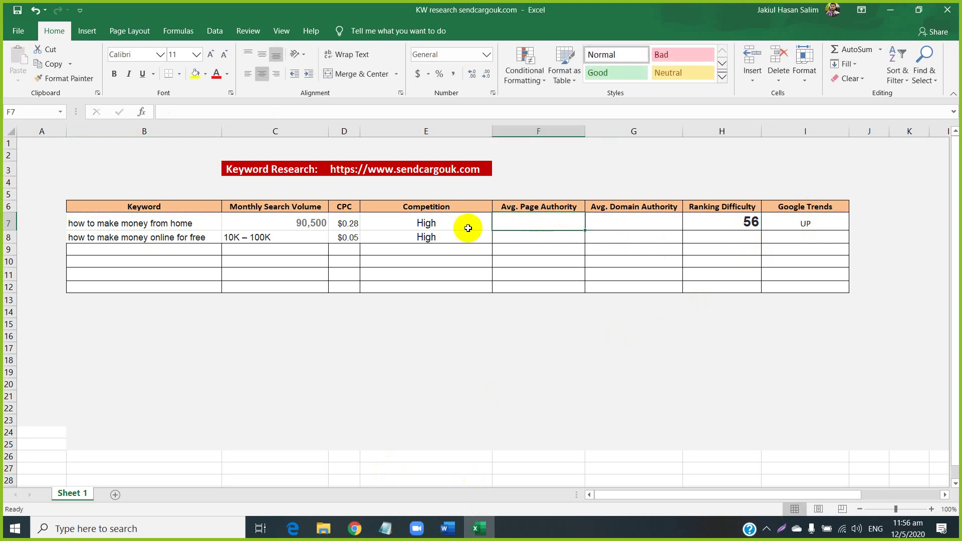
# Review the keyword, search volume, CPC, competition and authority columns of the table.
pyautogui.click(127, 207)
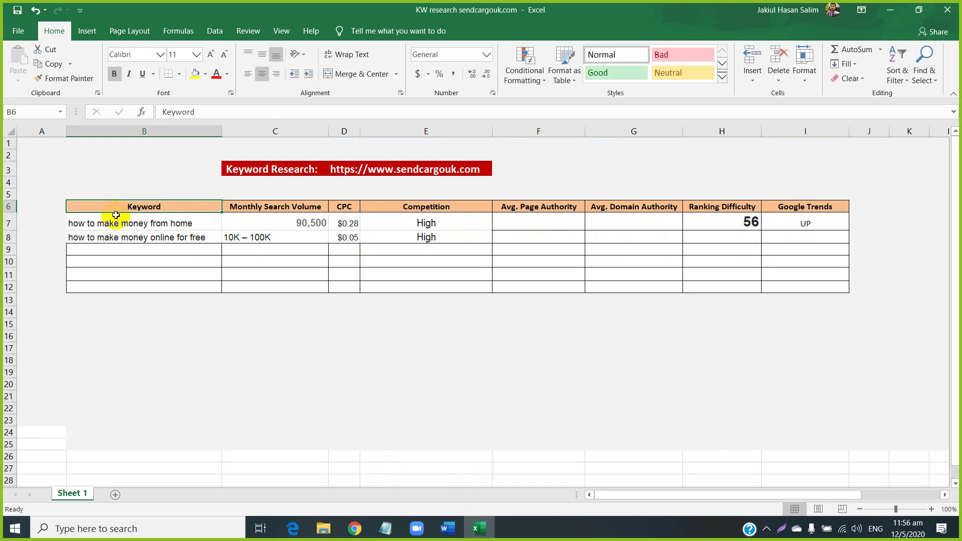
pyautogui.moveTo(108, 221); pyautogui.dragTo(150, 247)
pyautogui.moveTo(269, 217); pyautogui.dragTo(277, 266)
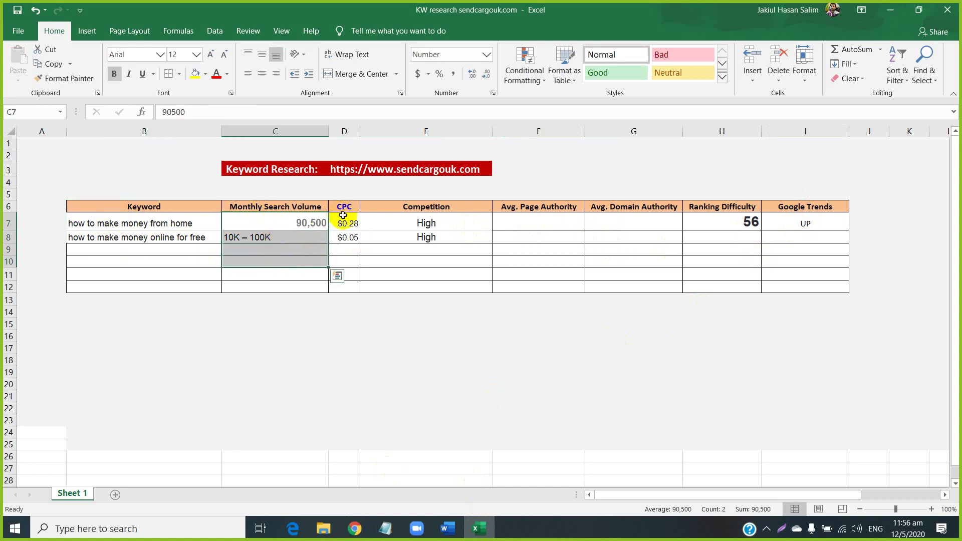
pyautogui.moveTo(343, 221); pyautogui.dragTo(342, 252)
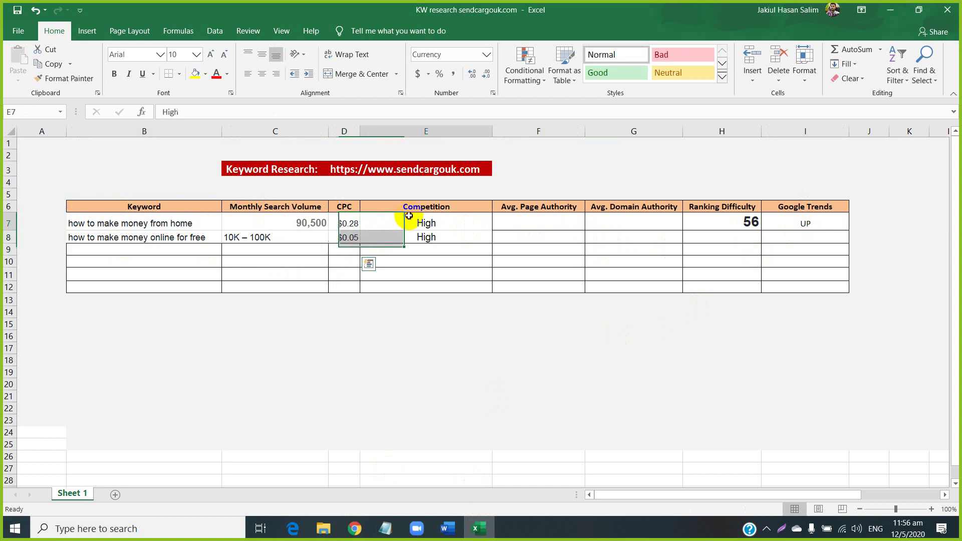
pyautogui.moveTo(408, 220); pyautogui.dragTo(414, 262)
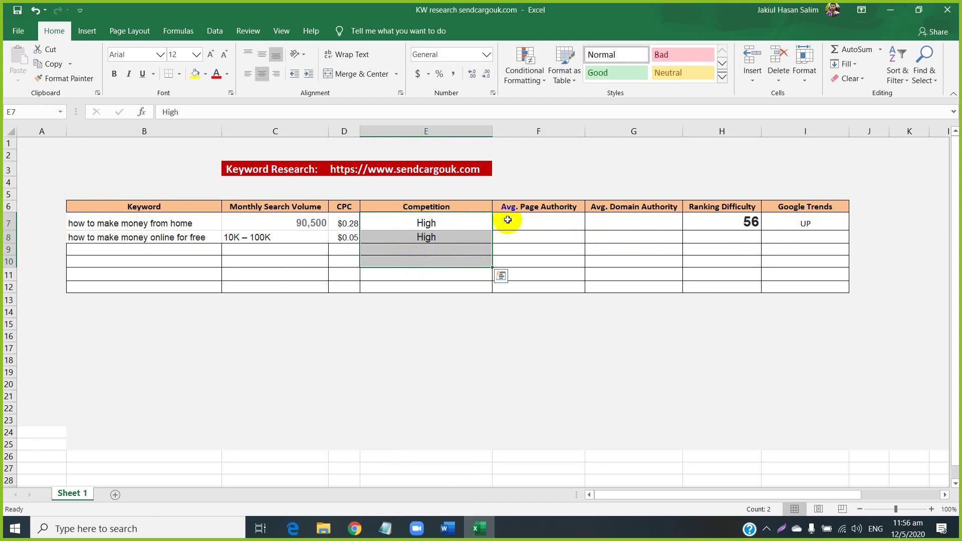
pyautogui.moveTo(507, 217); pyautogui.dragTo(603, 250)
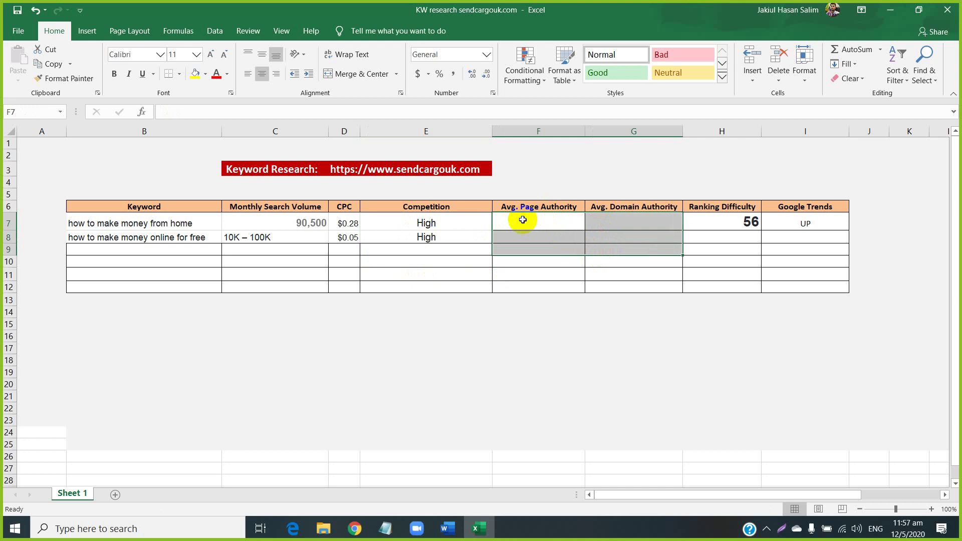
pyautogui.click(601, 207)
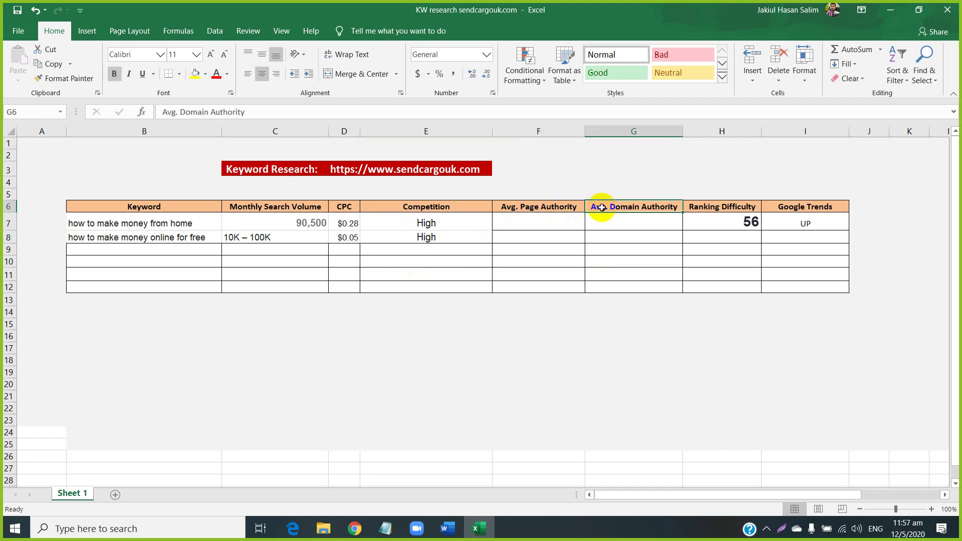
# Enter 67 as the first keyword's Avg. Page Authority in F7.
pyautogui.click(541, 219)
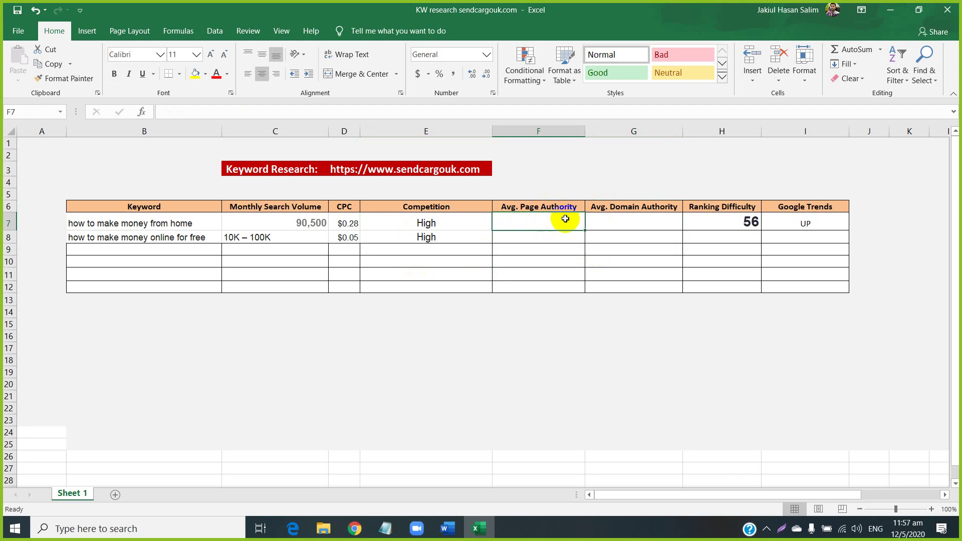
pyautogui.write('30')
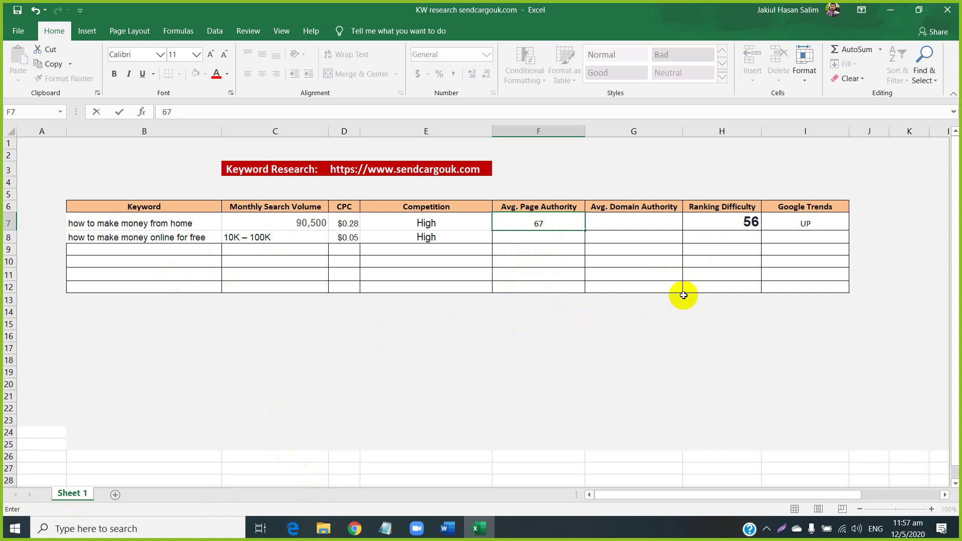
pyautogui.click(618, 219)
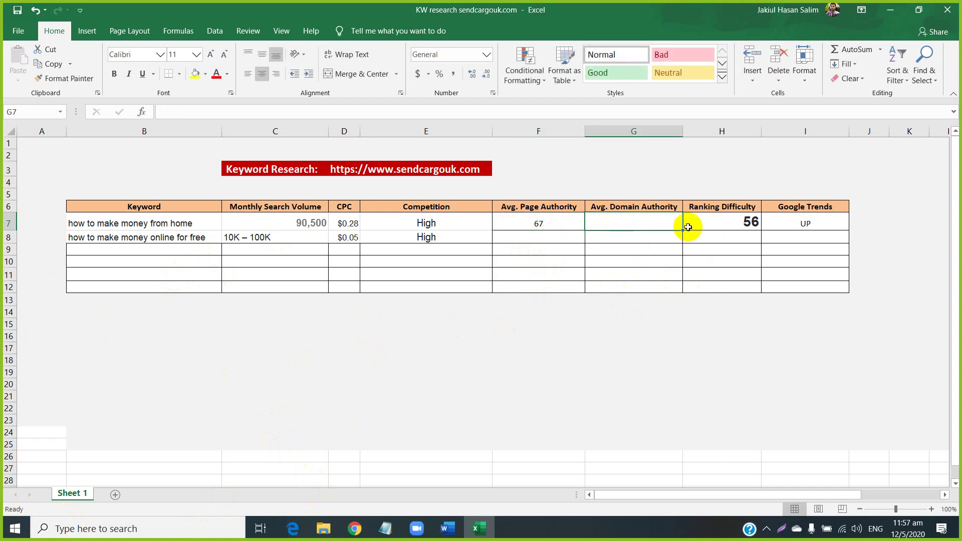
pyautogui.click(709, 221)
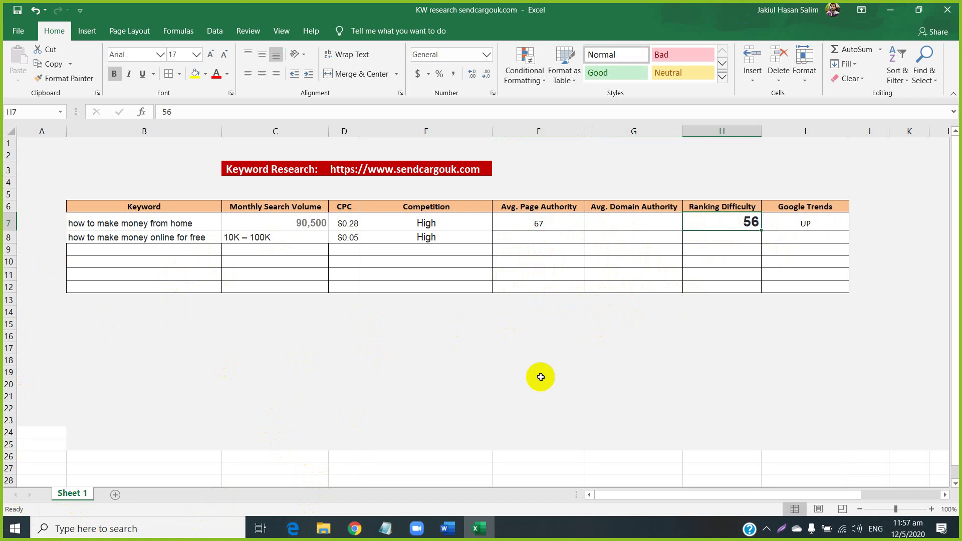
# Compare the Keyword Revealer, Keyword Planner, Ubersuggest and Moz results, then start a new tab.
pyautogui.click(355, 529)
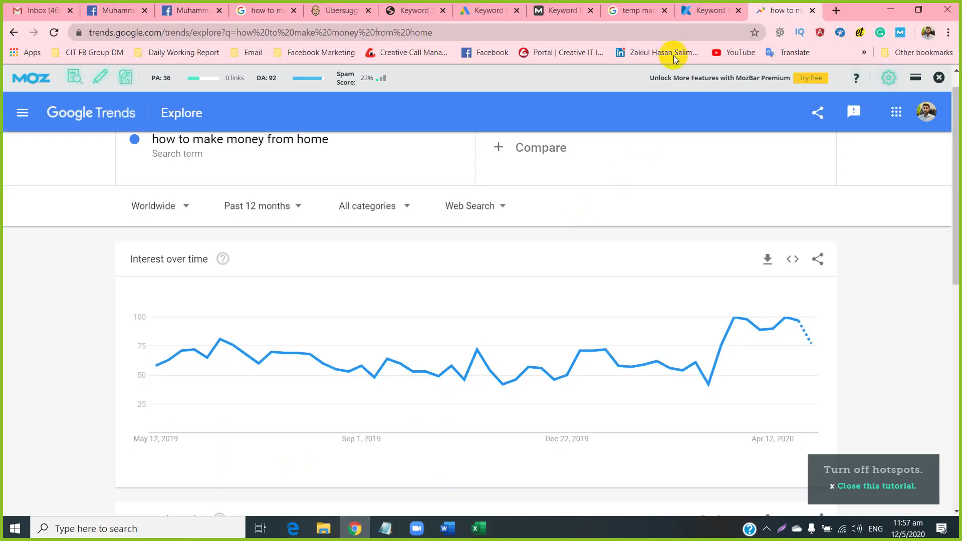
pyautogui.click(707, 11)
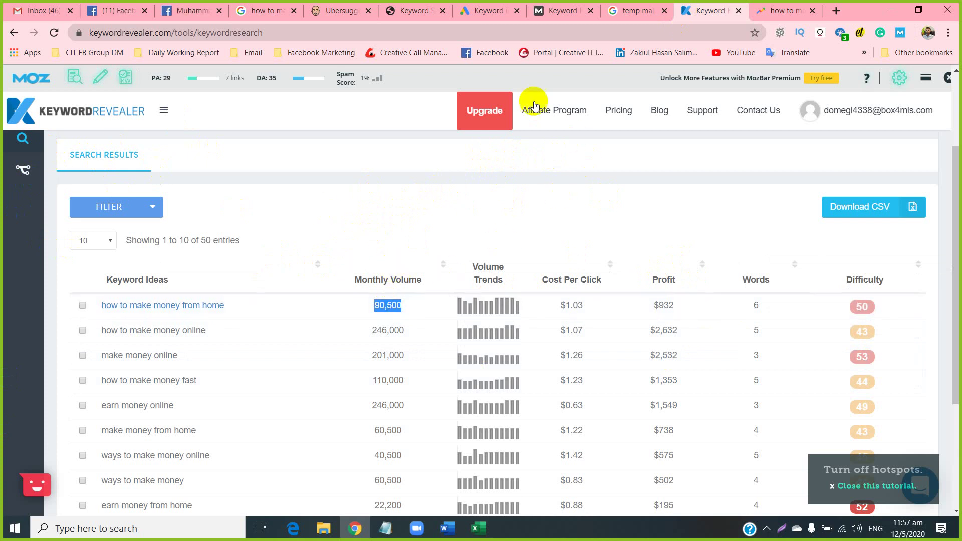
pyautogui.click(486, 10)
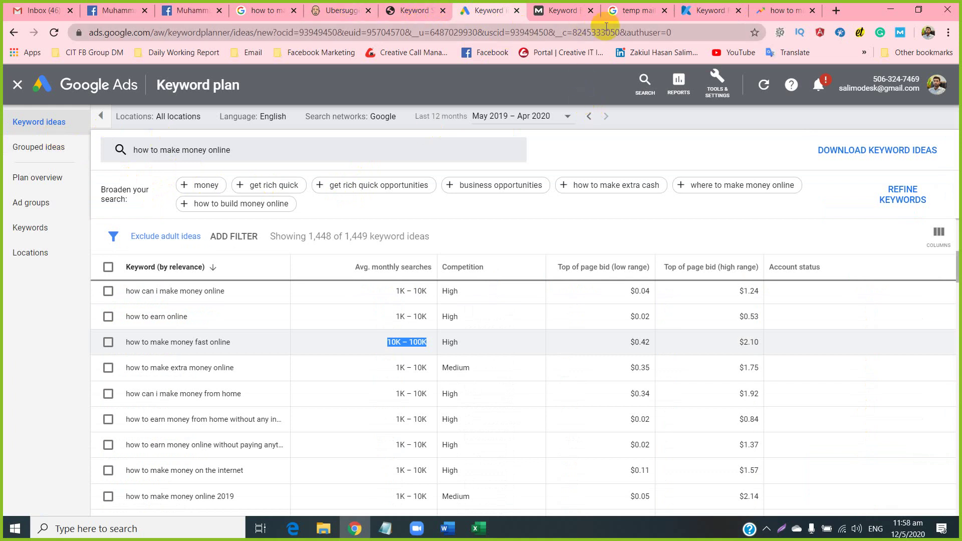
pyautogui.click(332, 20)
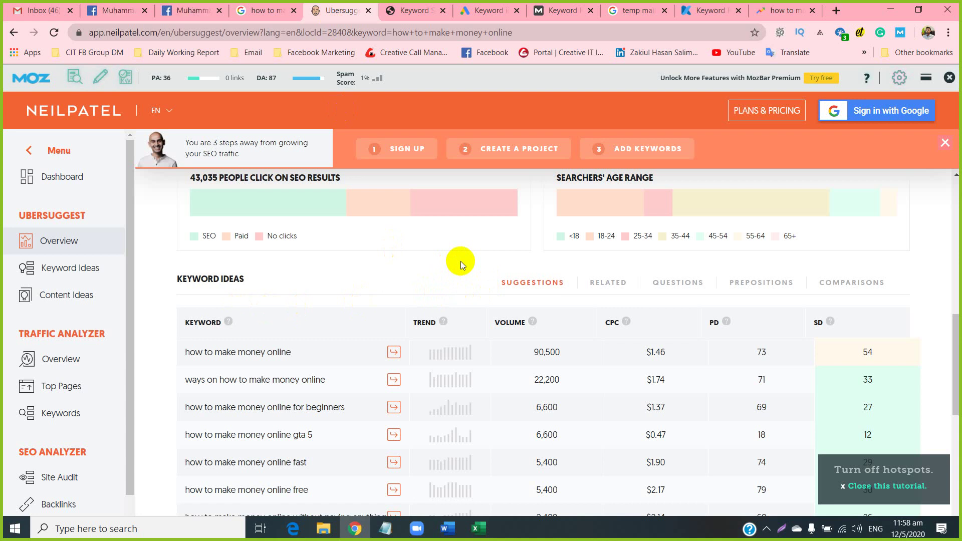
pyautogui.click(704, 9)
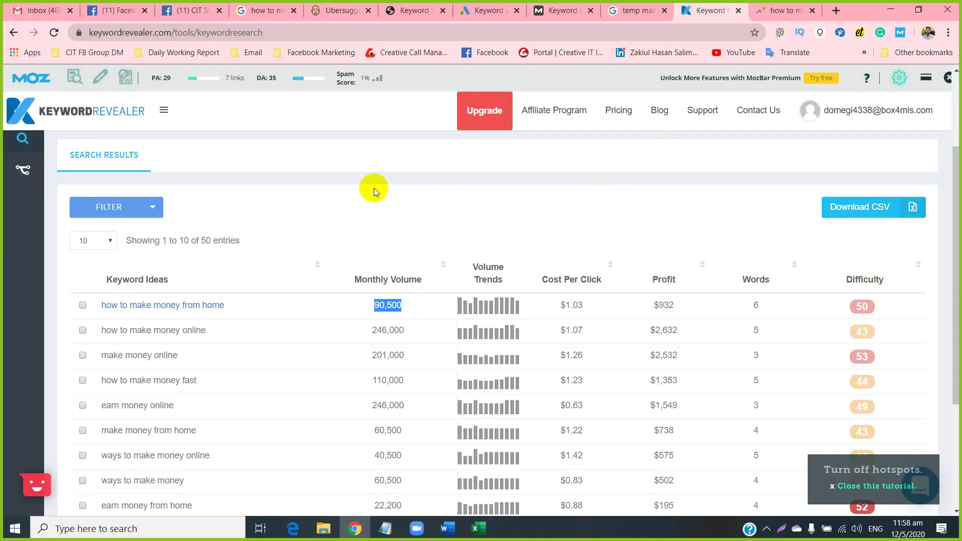
pyautogui.click(568, 7)
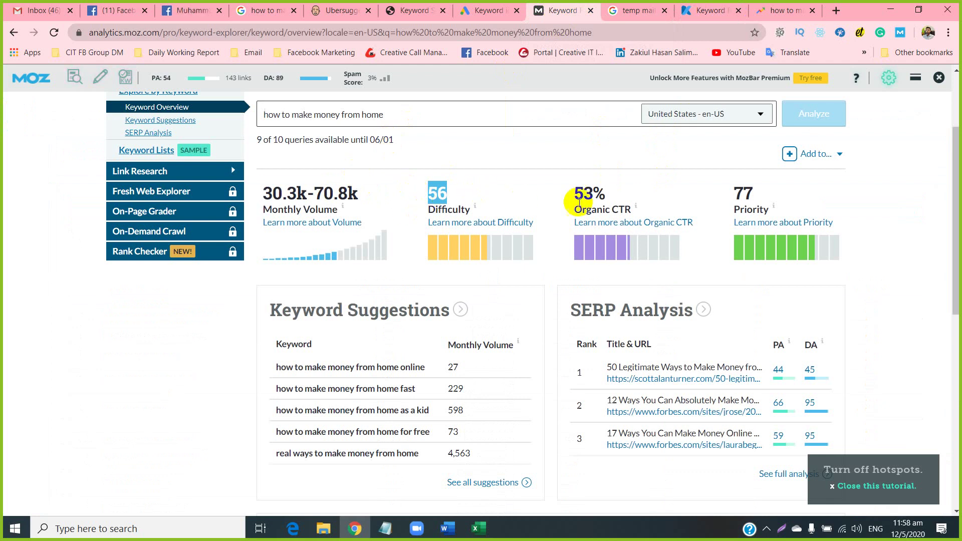
pyautogui.click(709, 6)
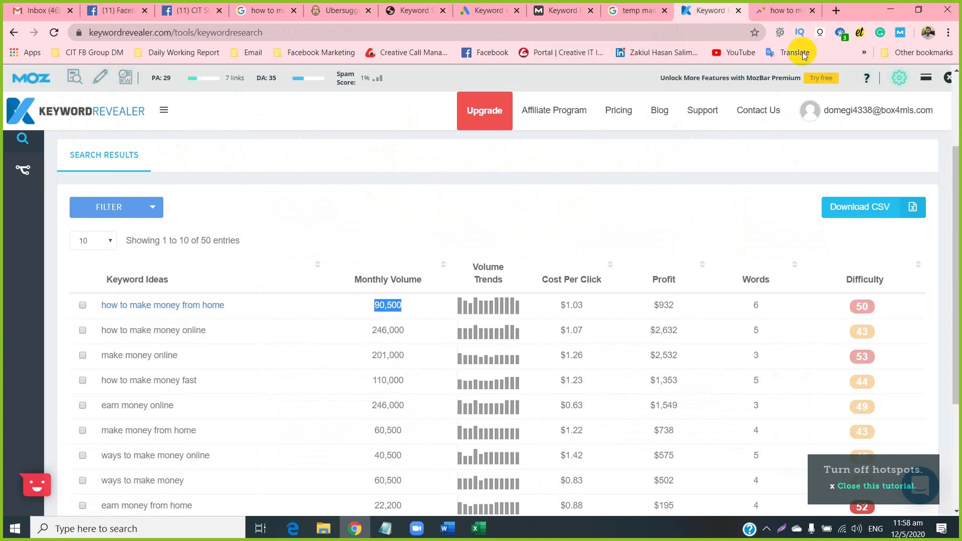
pyautogui.click(835, 9)
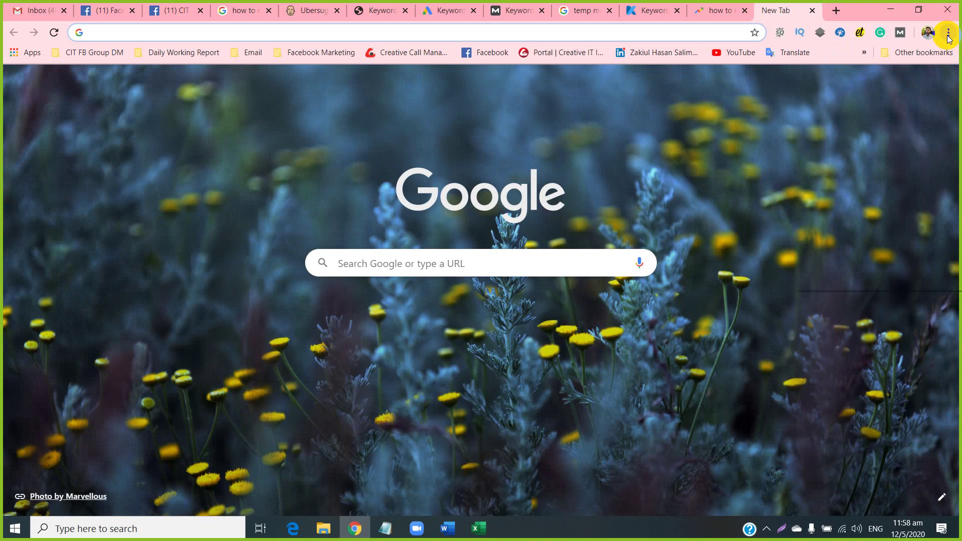
# Turn on the Keyword Surfer extension on Chrome's Extensions page.
pyautogui.click(947, 32)
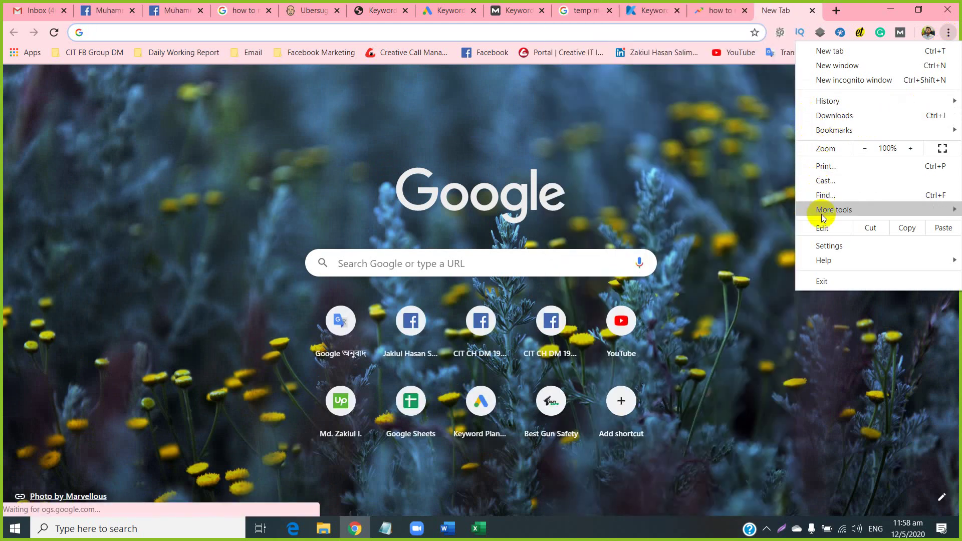
pyautogui.moveTo(820, 212)
pyautogui.click(669, 258)
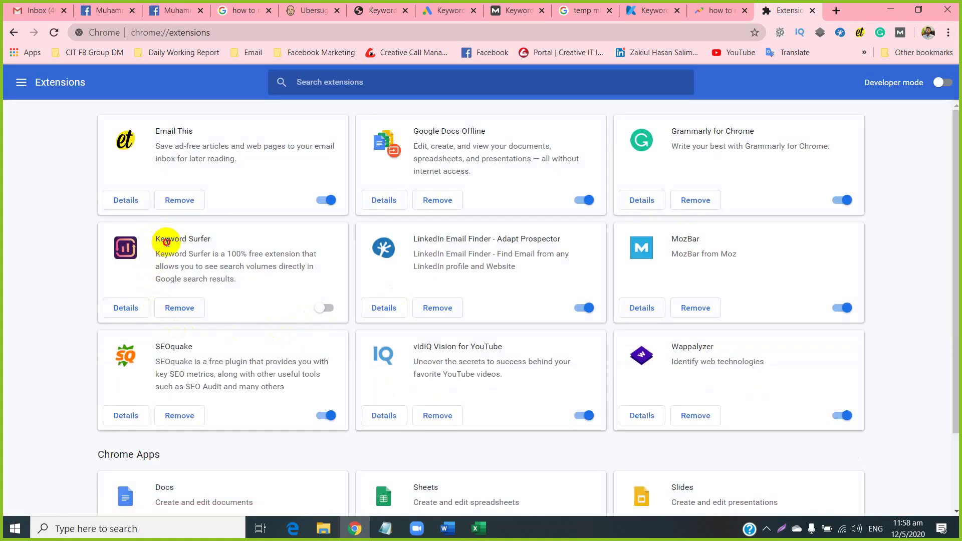
pyautogui.moveTo(165, 239); pyautogui.dragTo(210, 239)
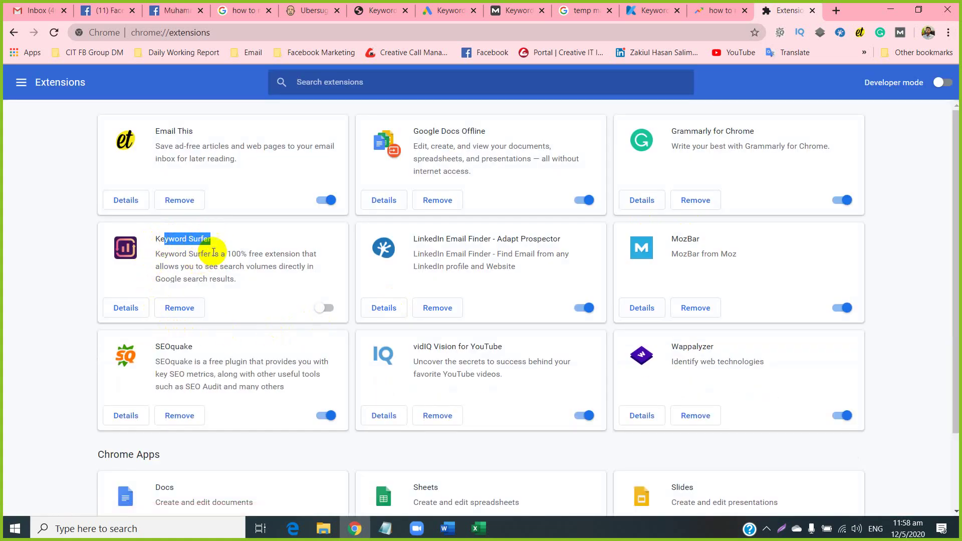
pyautogui.click(325, 306)
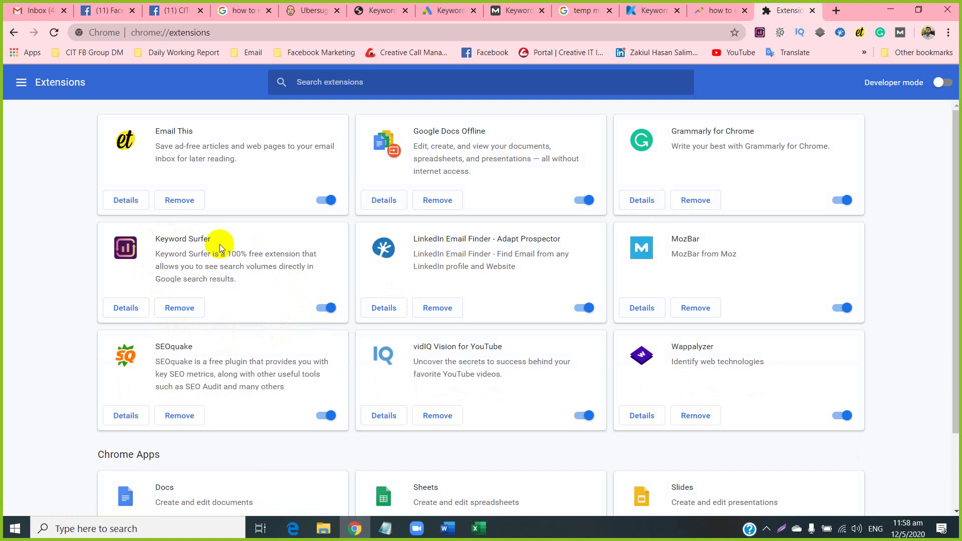
# Copy the name 'Keyword Surfer' and go to the Chrome Apps page in a new tab.
pyautogui.moveTo(213, 239); pyautogui.dragTo(157, 239)
pyautogui.rightClick(156, 237)
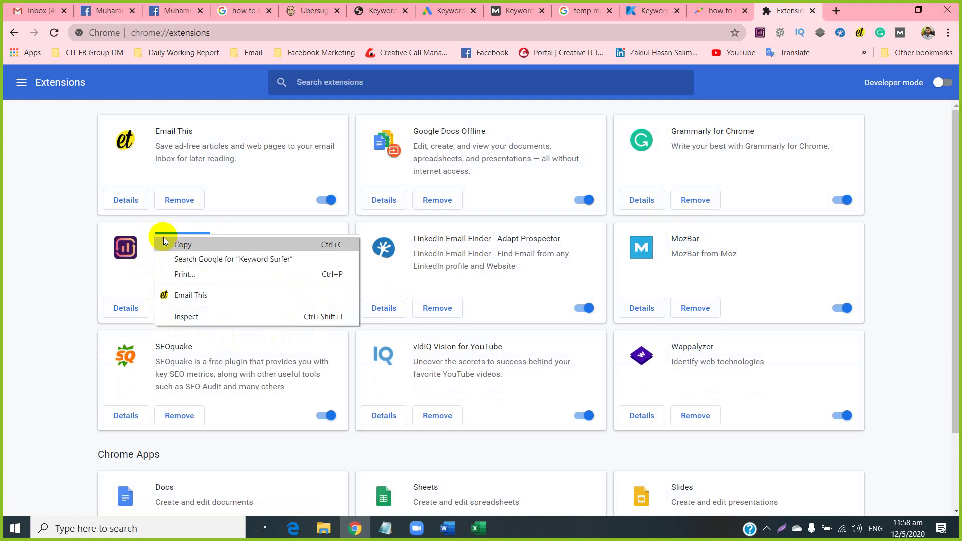
pyautogui.click(170, 243)
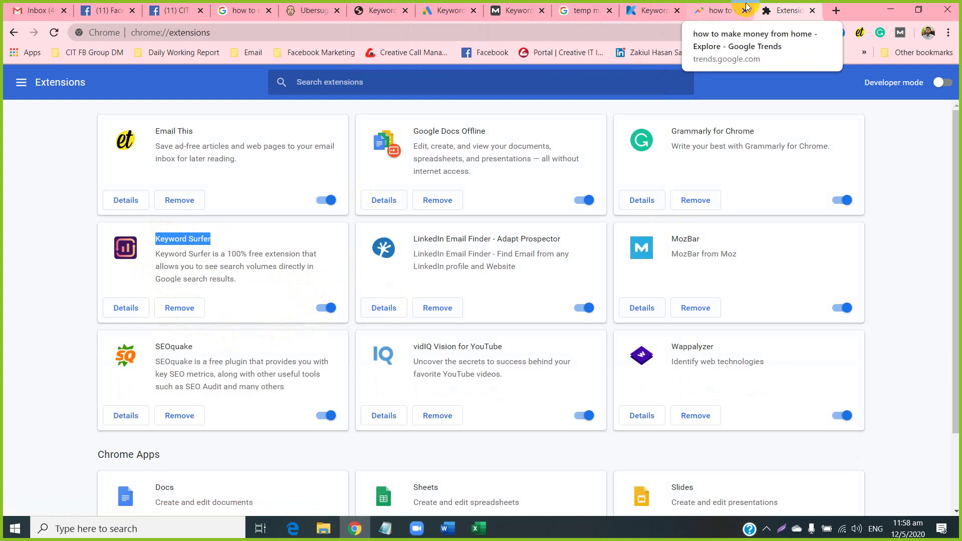
pyautogui.click(811, 11)
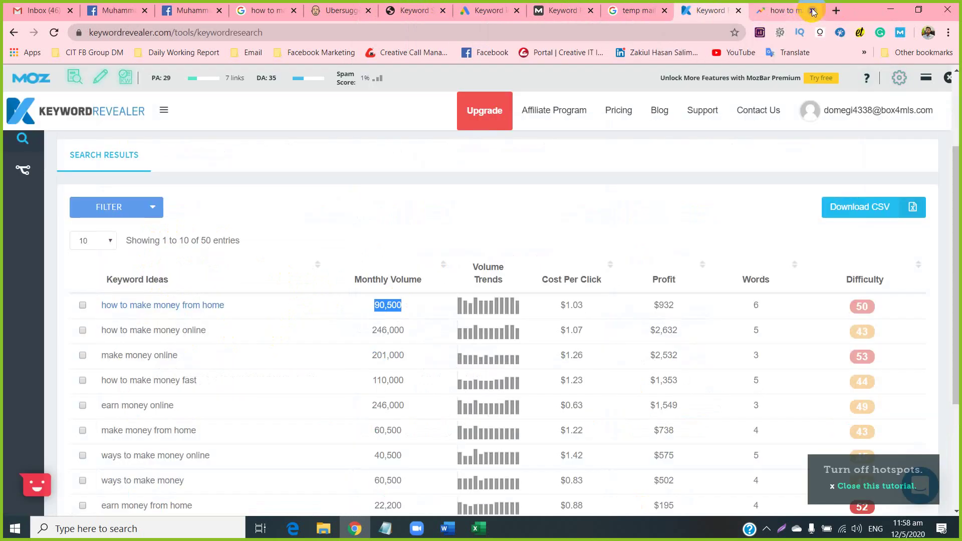
pyautogui.click(835, 11)
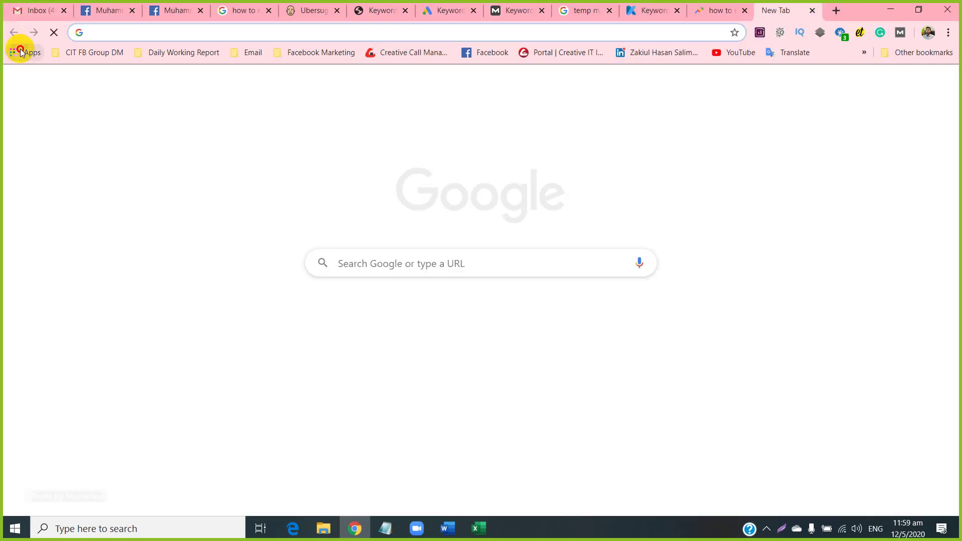
pyautogui.click(20, 52)
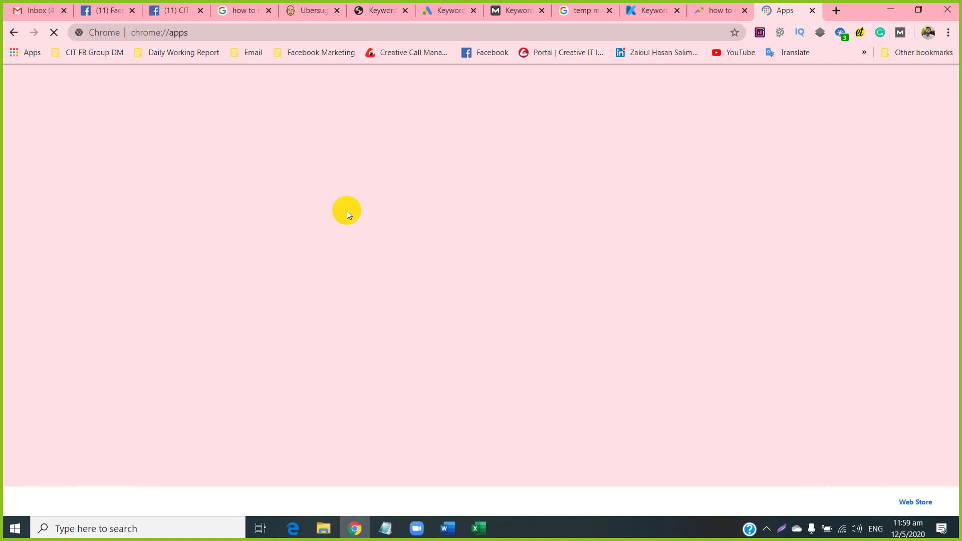
# Search the Chrome Web Store for Keyword Surfer, see it's already added, and close the store.
pyautogui.click(189, 187)
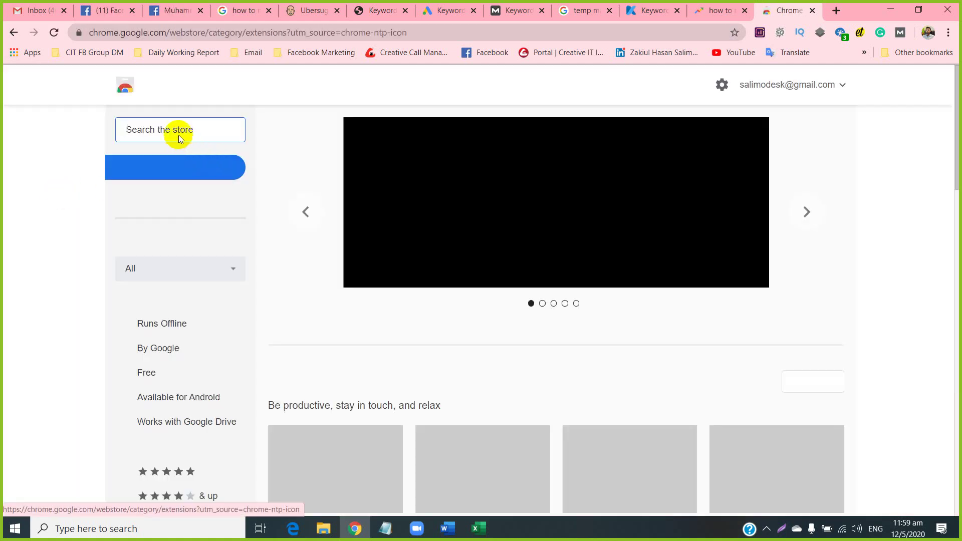
pyautogui.write('Keyword Surfer')
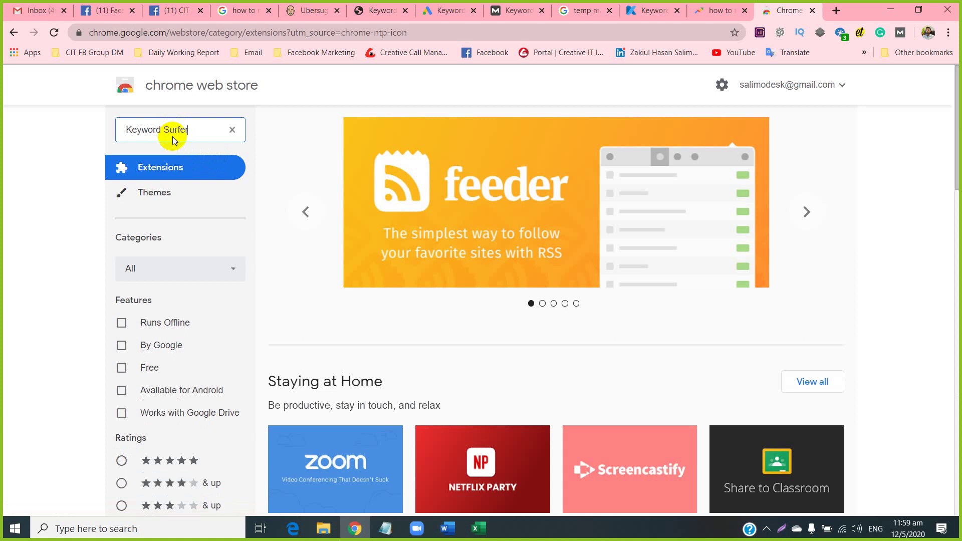
pyautogui.press('Return')
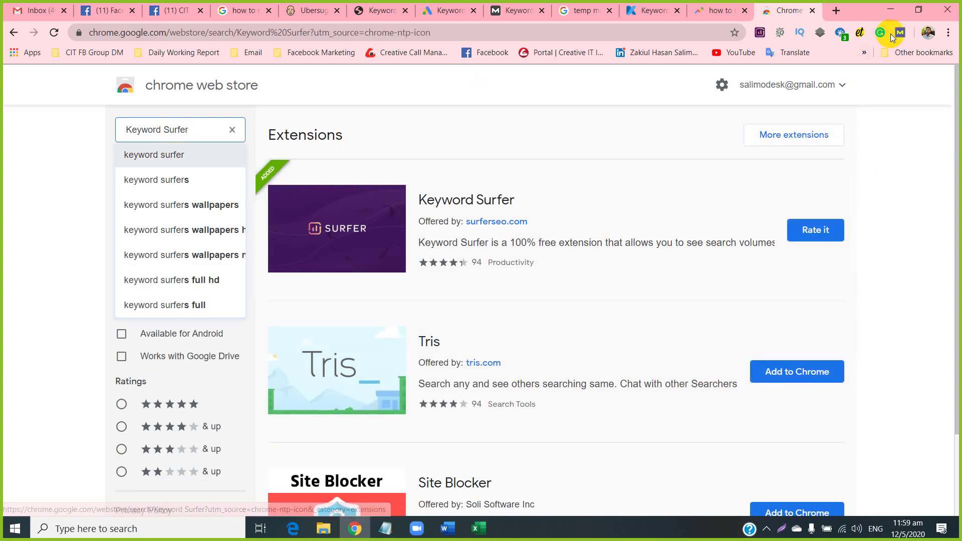
pyautogui.click(812, 10)
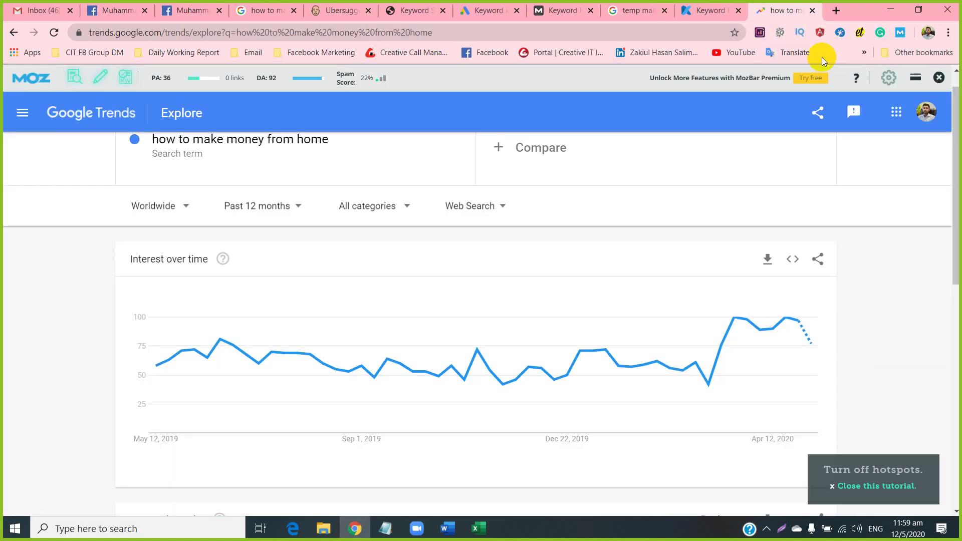
# Reload the Google search results so the Keyword Surfer panel loads its data.
pyautogui.click(269, 7)
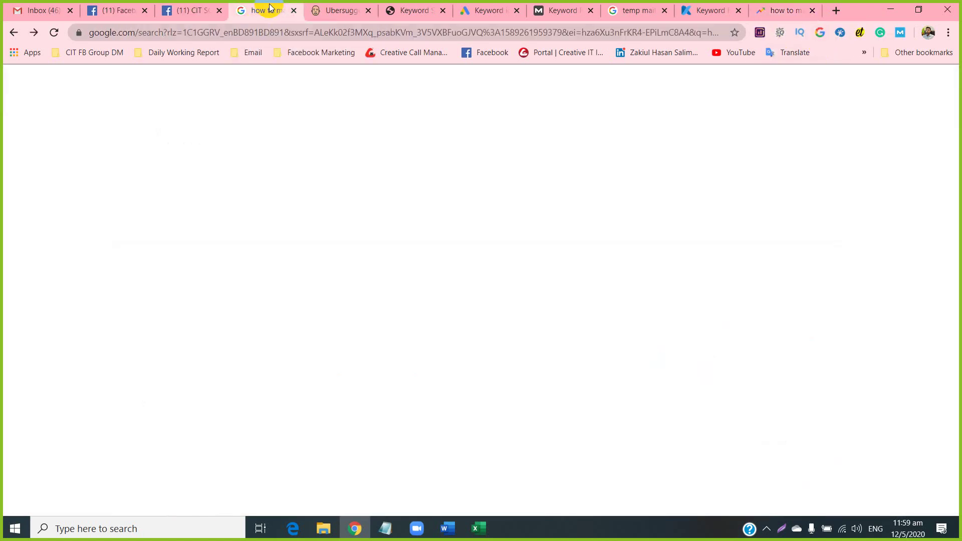
pyautogui.scroll(20, 640, 281)
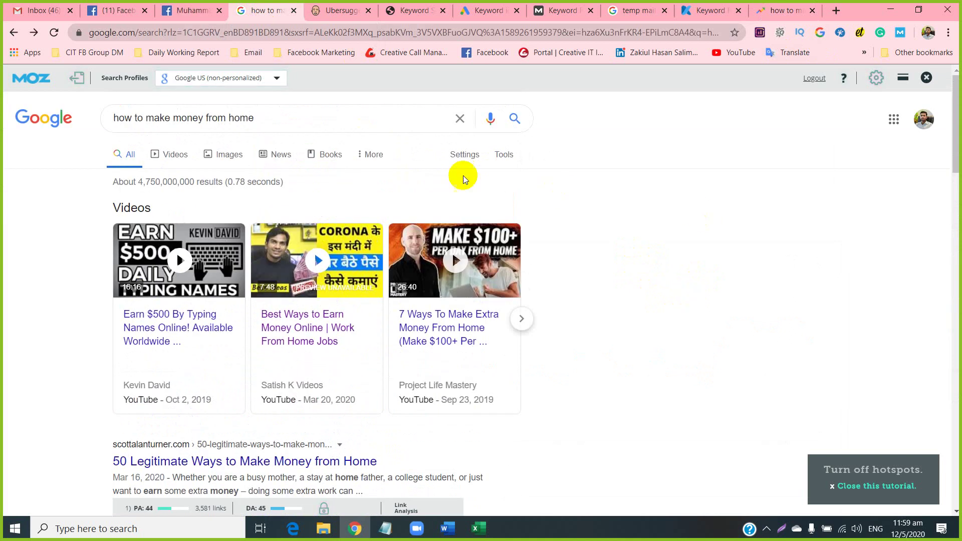
pyautogui.click(54, 32)
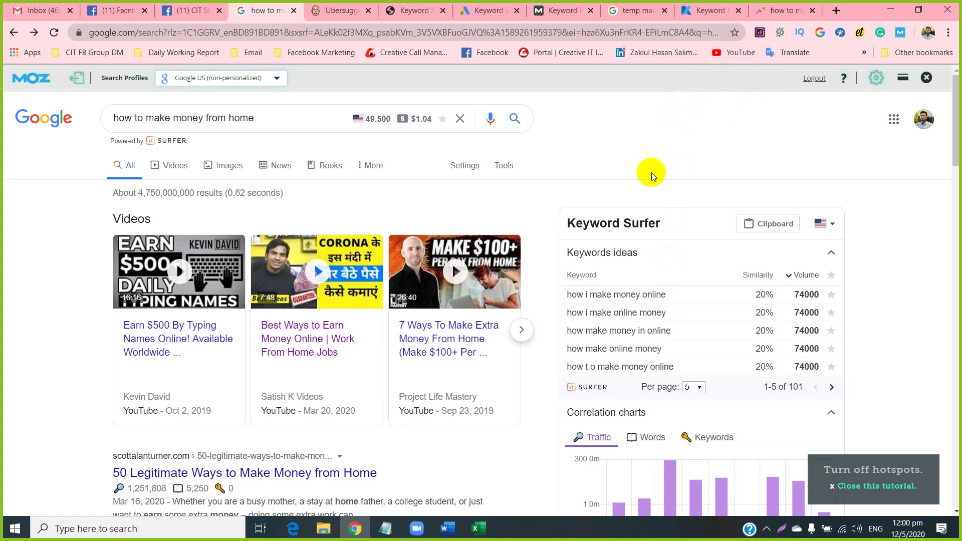
pyautogui.moveTo(564, 223); pyautogui.dragTo(666, 231)
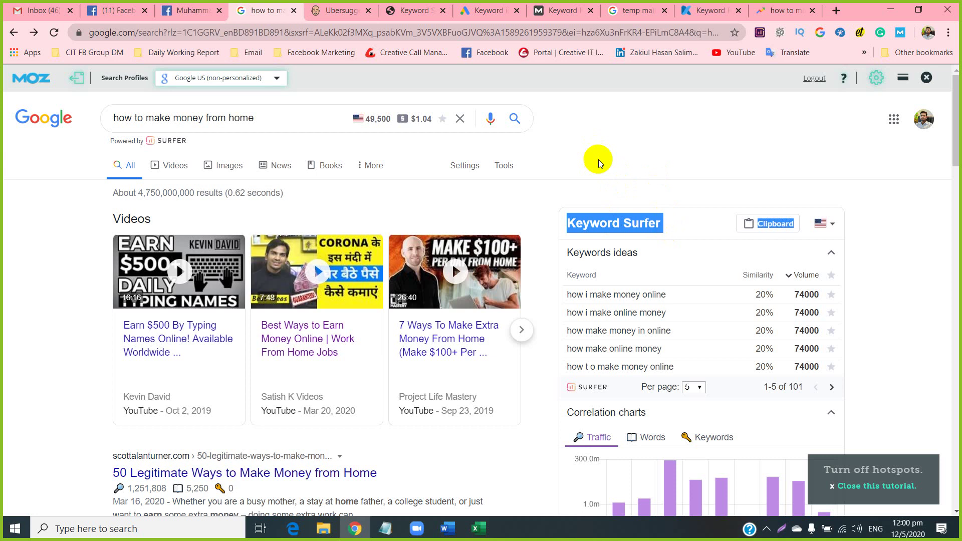
pyautogui.click(605, 146)
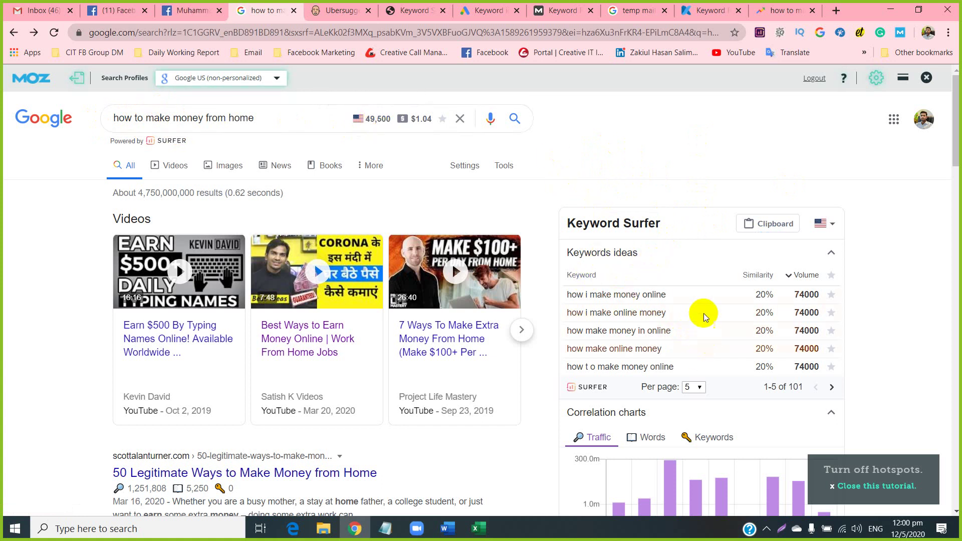
# Scroll through the Keyword Surfer data, then open a new tab from the Keyword Planner page.
pyautogui.moveTo(812, 294)
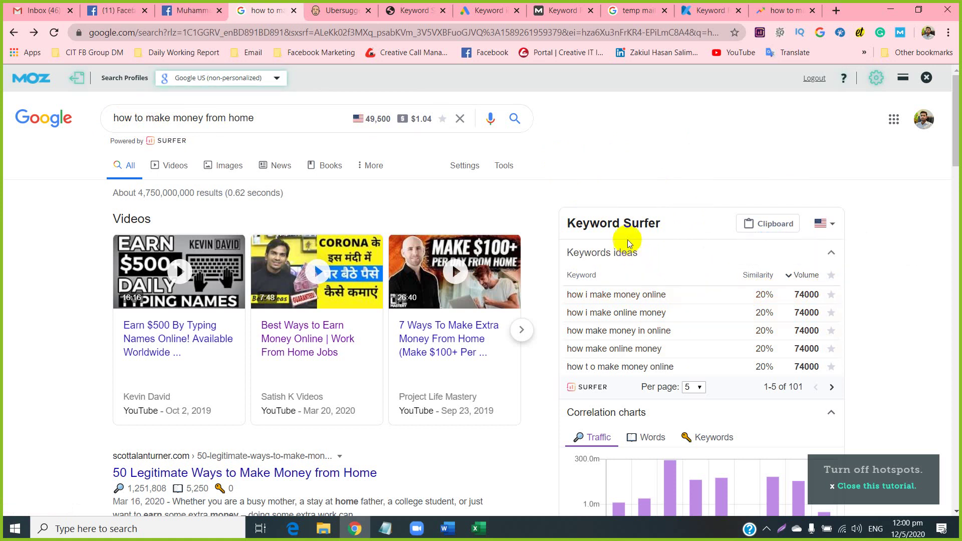
pyautogui.scroll(-2, 643, 305)
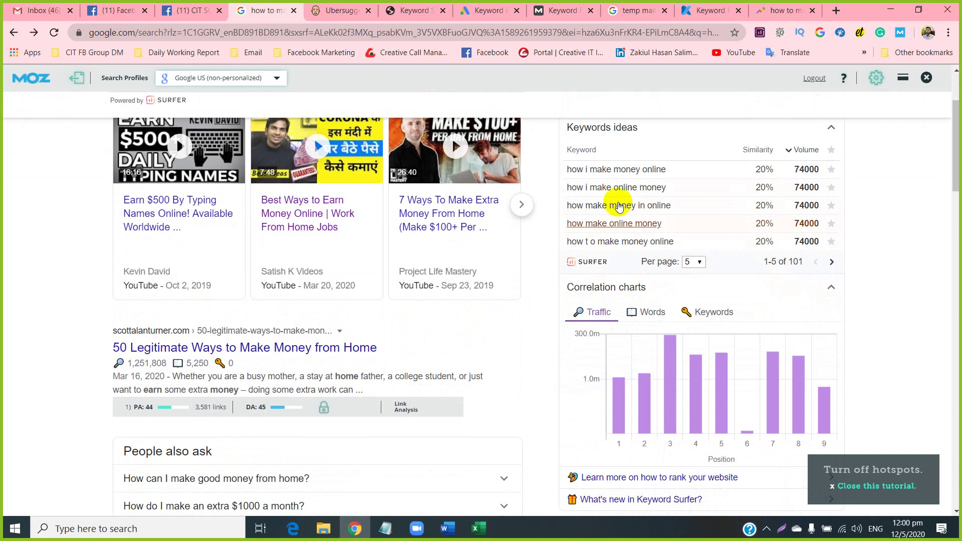
pyautogui.scroll(-2, 621, 288)
pyautogui.moveTo(610, 295)
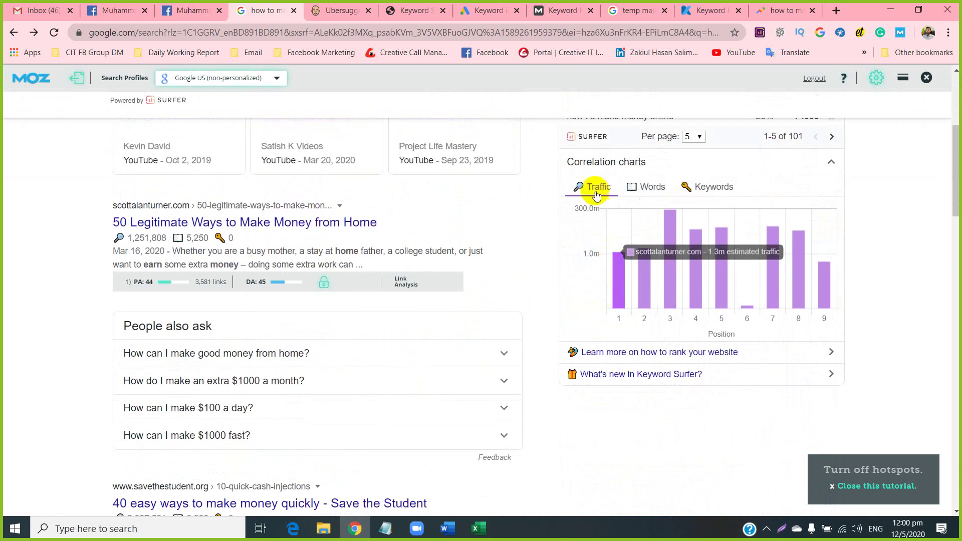
pyautogui.moveTo(666, 295)
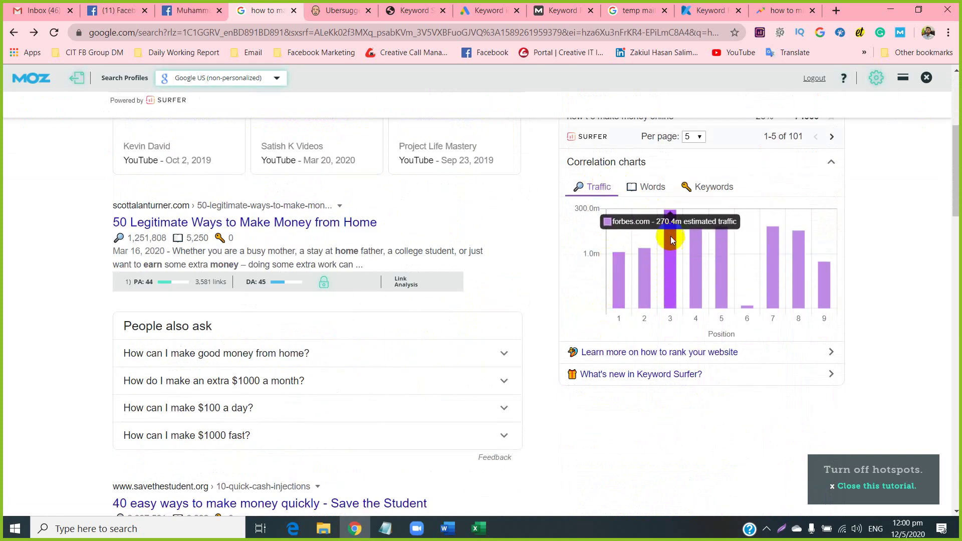
pyautogui.moveTo(790, 263)
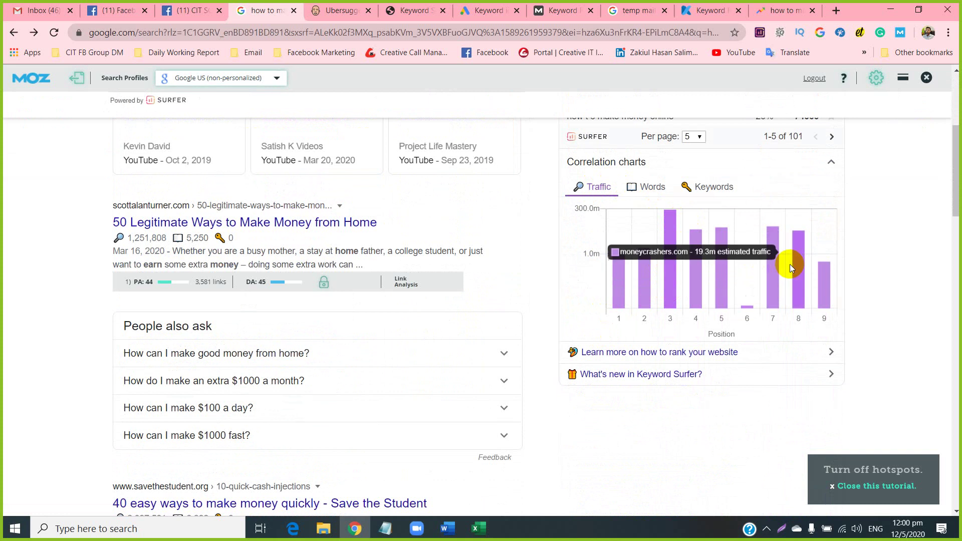
pyautogui.scroll(-3, 711, 268)
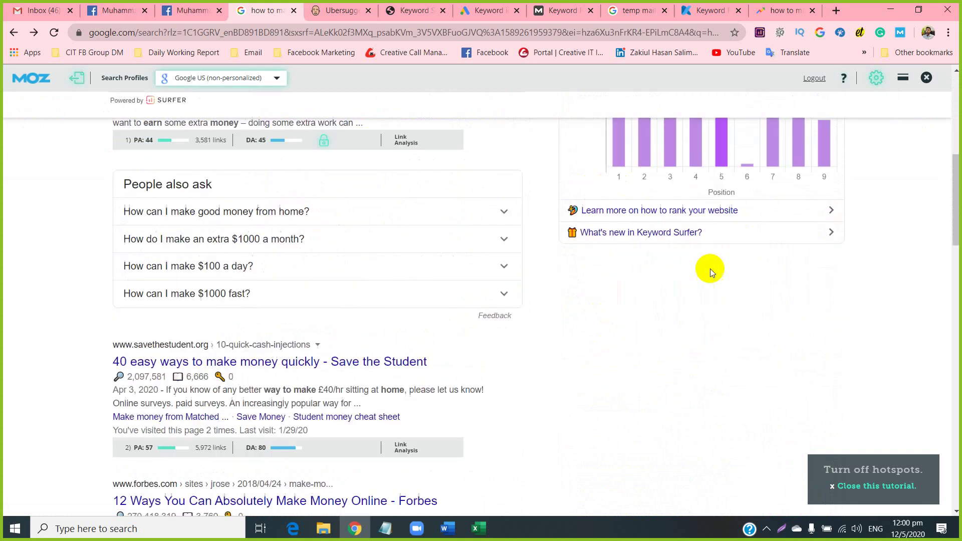
pyautogui.scroll(-20, 654, 302)
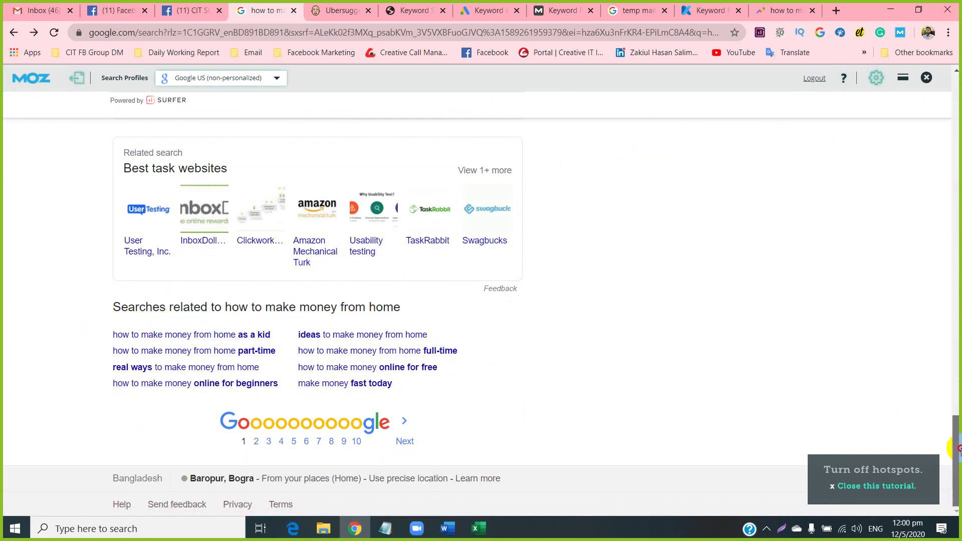
pyautogui.moveTo(957, 448); pyautogui.dragTo(944, 98)
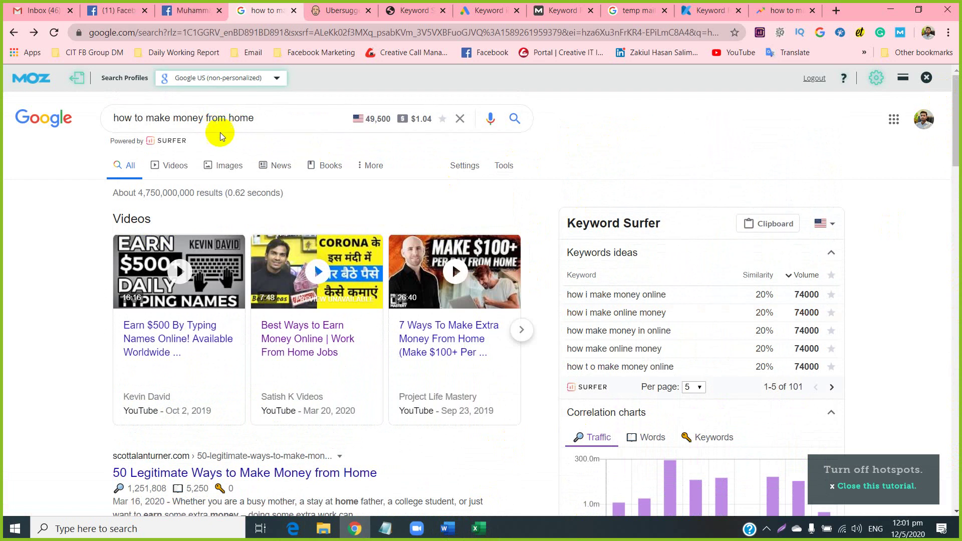
pyautogui.click(487, 8)
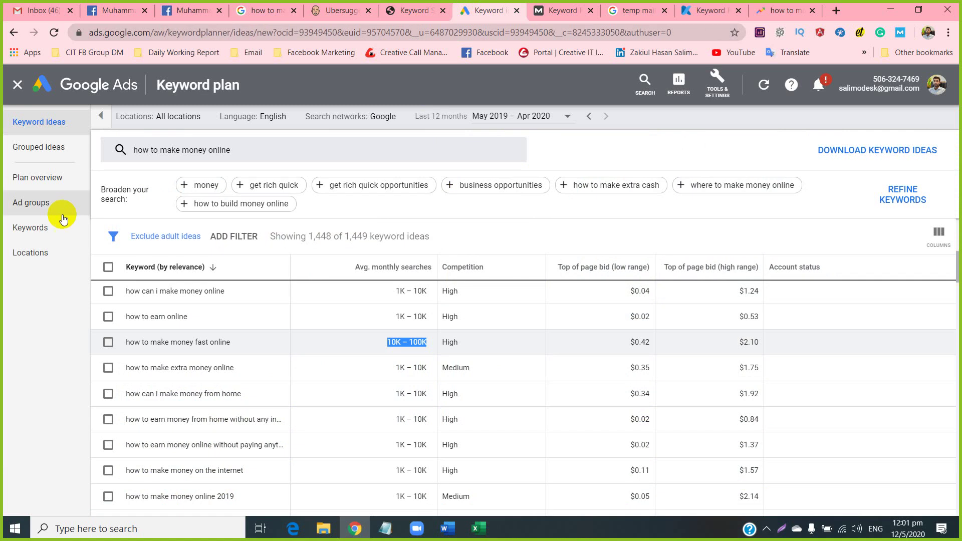
pyautogui.click(836, 10)
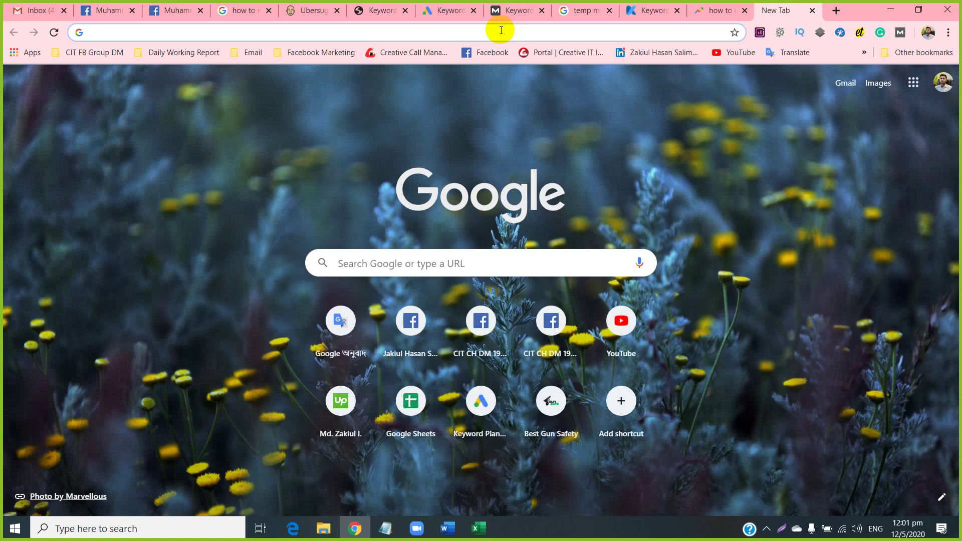
# Copy 'Dark Spot Cream' from the Affiliate column of the Word keyword-types table.
pyautogui.moveTo(443, 530)
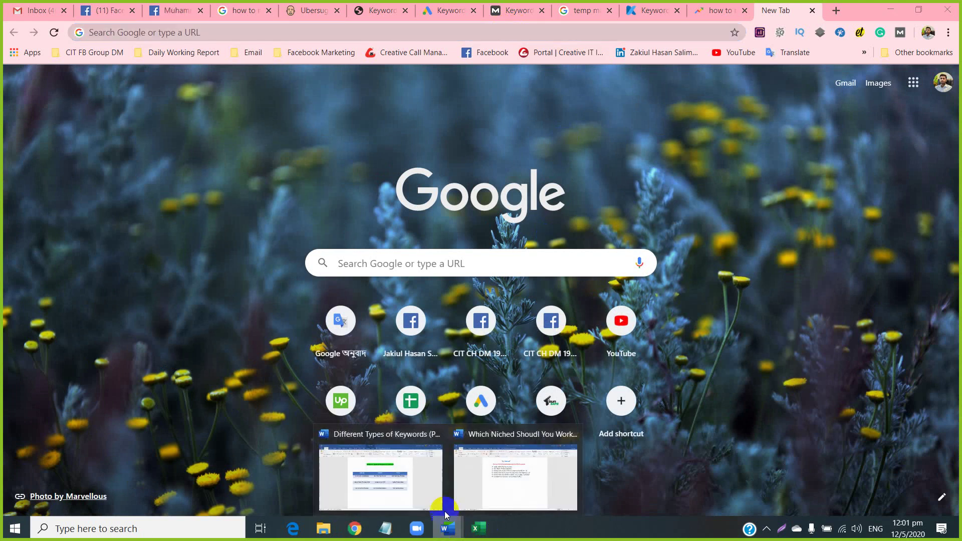
pyautogui.click(380, 475)
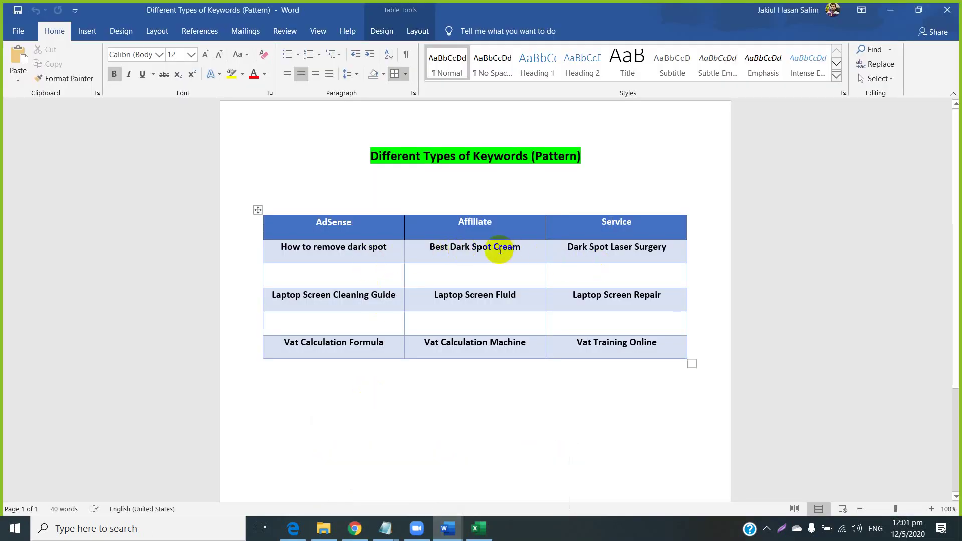
pyautogui.moveTo(523, 248); pyautogui.dragTo(460, 250)
pyautogui.rightClick(459, 249)
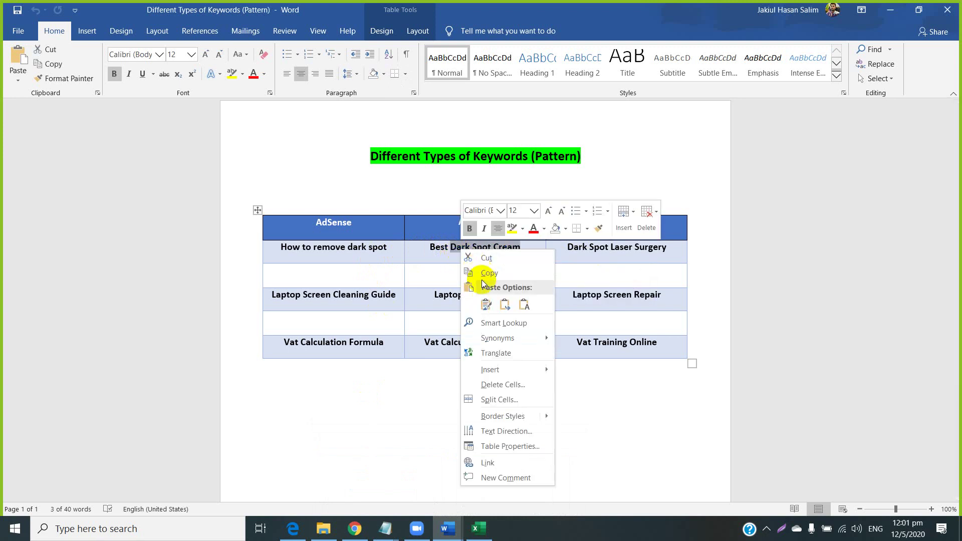
pyautogui.click(480, 273)
pyautogui.click(366, 535)
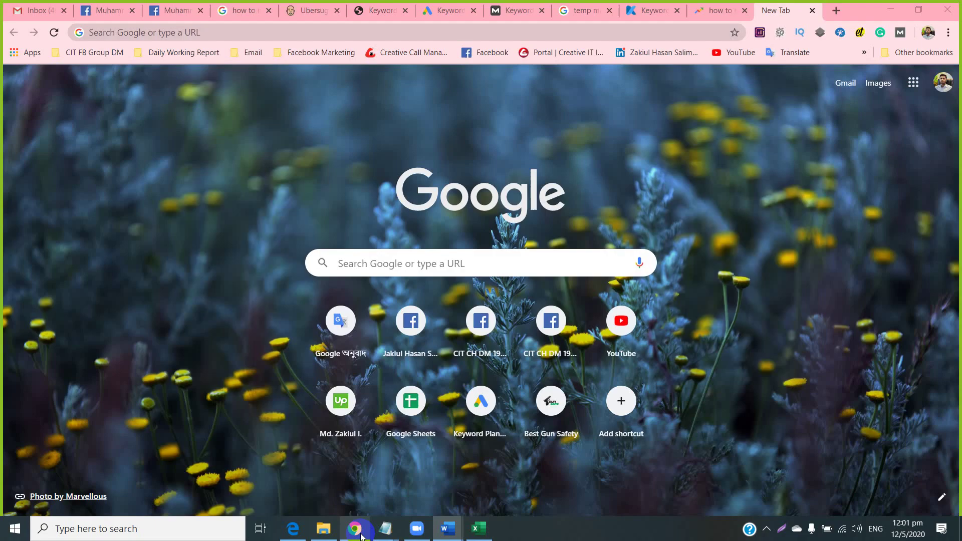
# Replace the 'how to make money online' seed keyword with 'Dark Spot Cream' and fetch ideas.
pyautogui.click(452, 11)
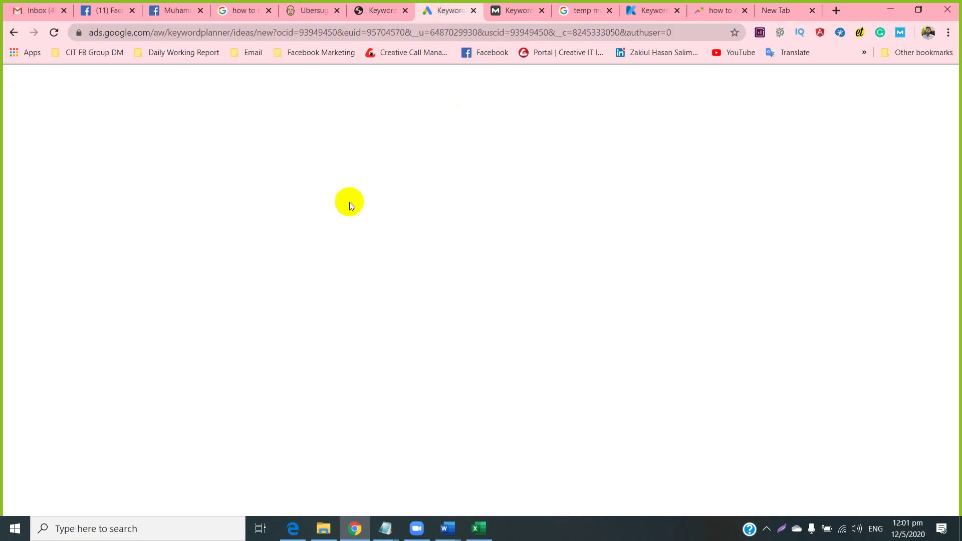
pyautogui.click(245, 152)
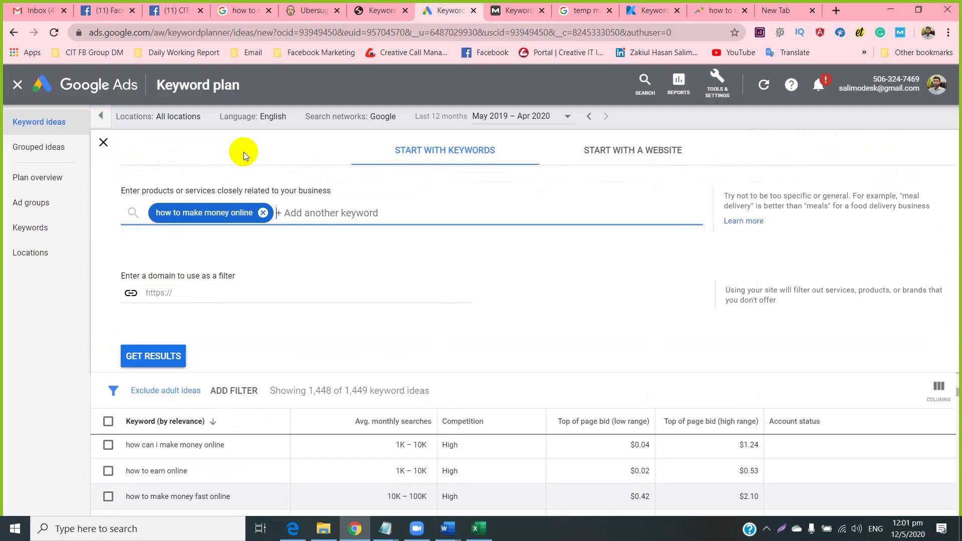
pyautogui.click(261, 213)
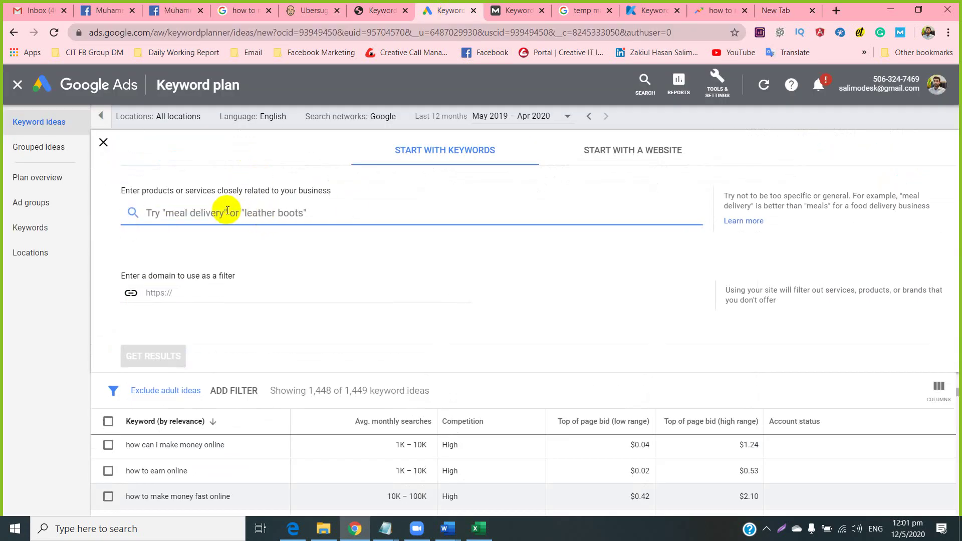
pyautogui.hotkey('ctrl', 'v')
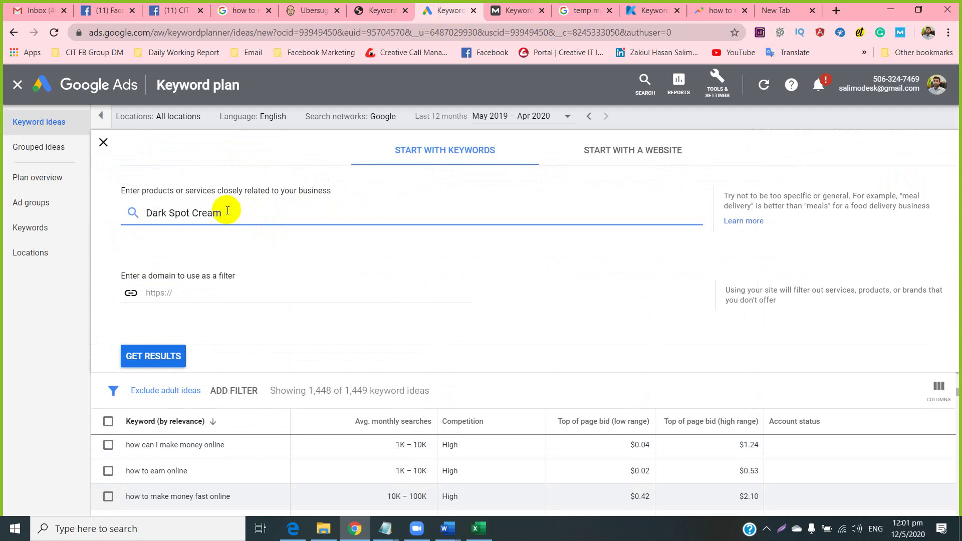
pyautogui.press('Return')
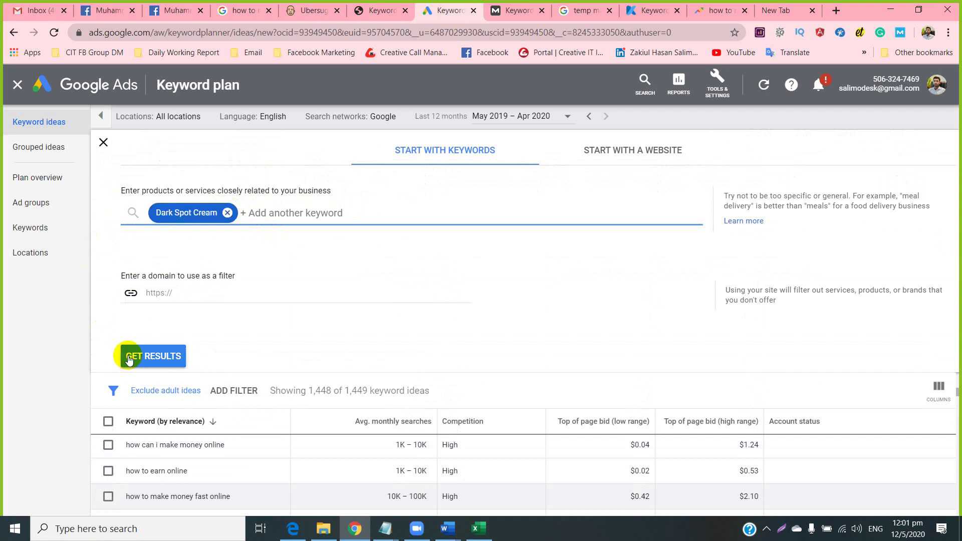
pyautogui.click(131, 355)
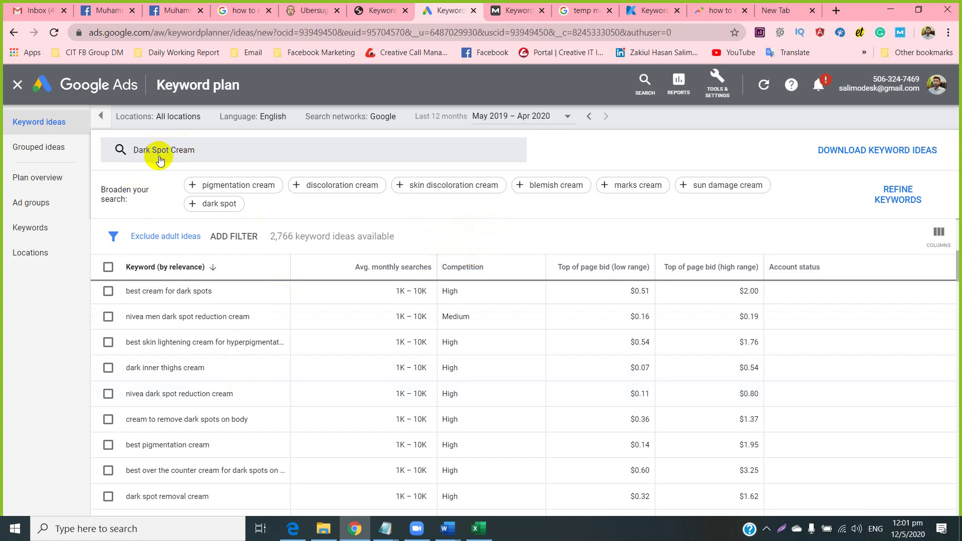
pyautogui.click(231, 241)
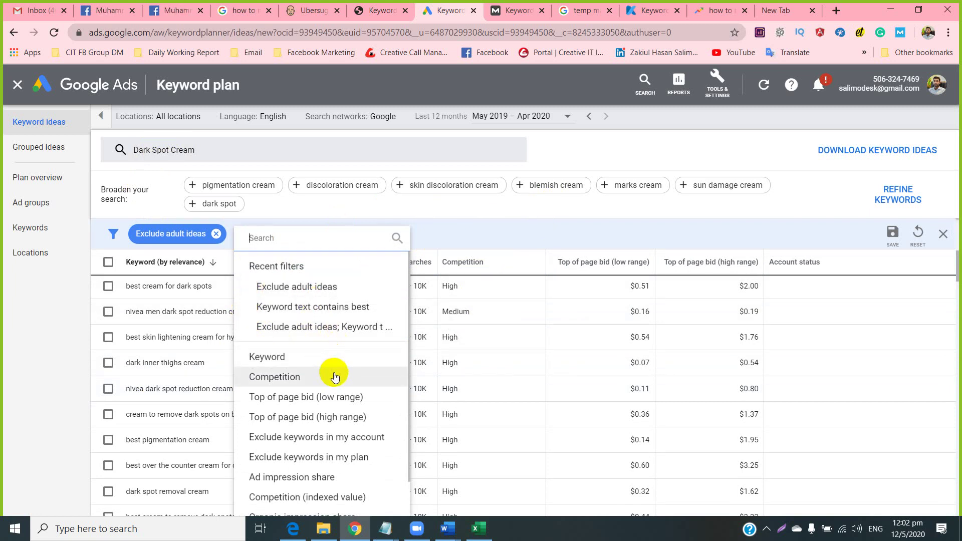
# Try then remove Exclude adult ideas, and add the 'Keyword text contains best' filter.
pyautogui.scroll(-1, 333, 375)
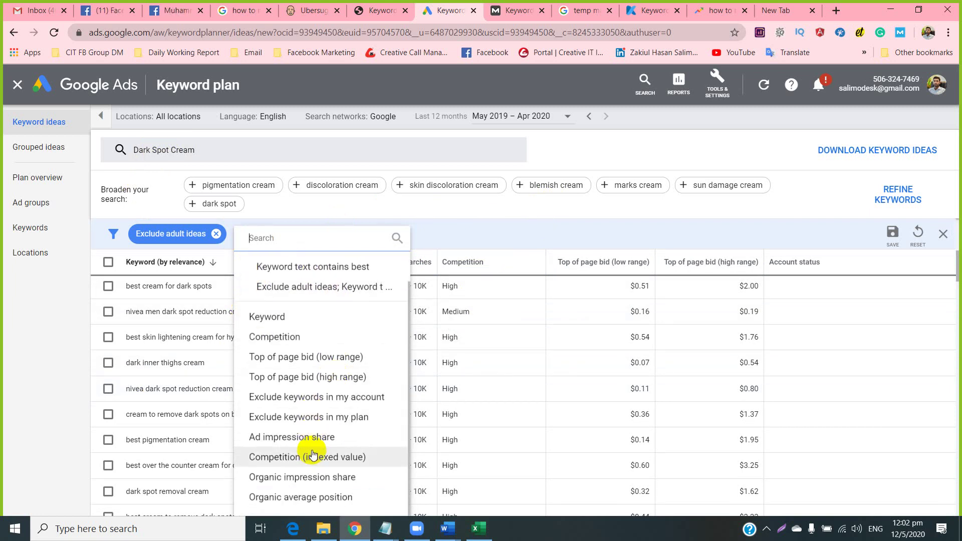
pyautogui.scroll(1, 311, 448)
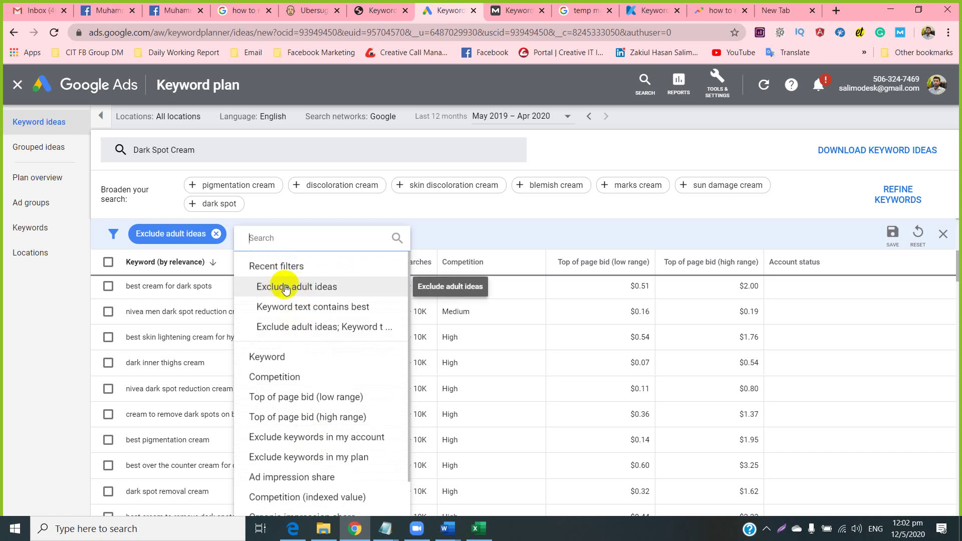
pyautogui.click(289, 286)
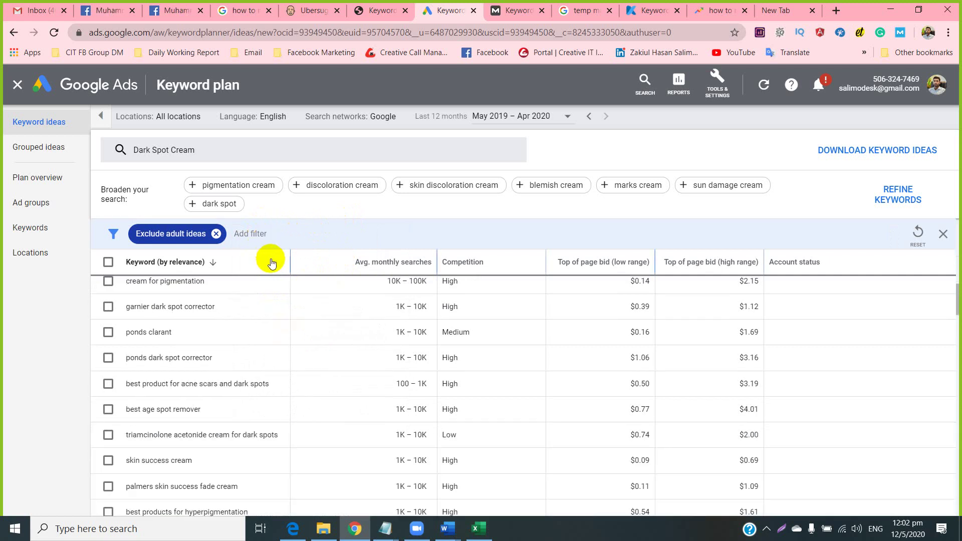
pyautogui.scroll(-2, 236, 311)
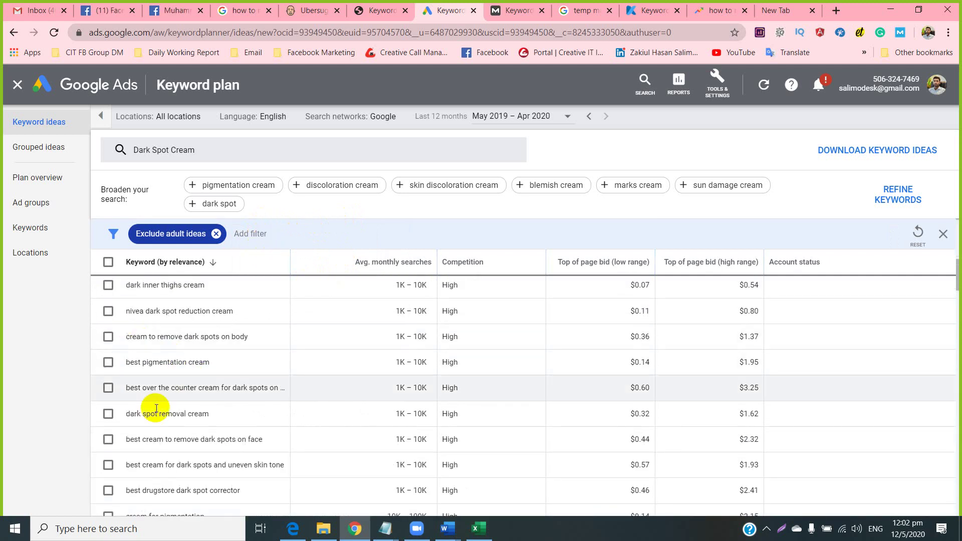
pyautogui.scroll(5, 155, 421)
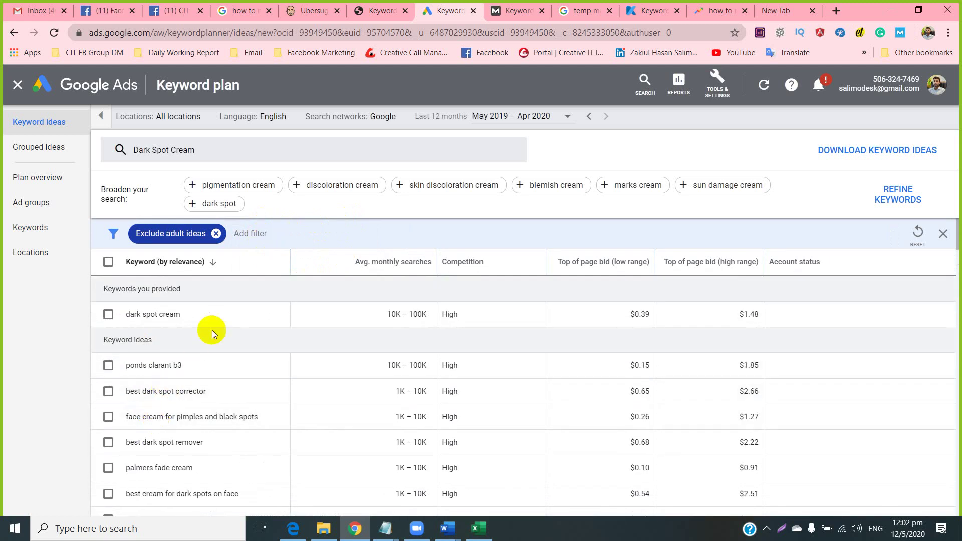
pyautogui.click(215, 233)
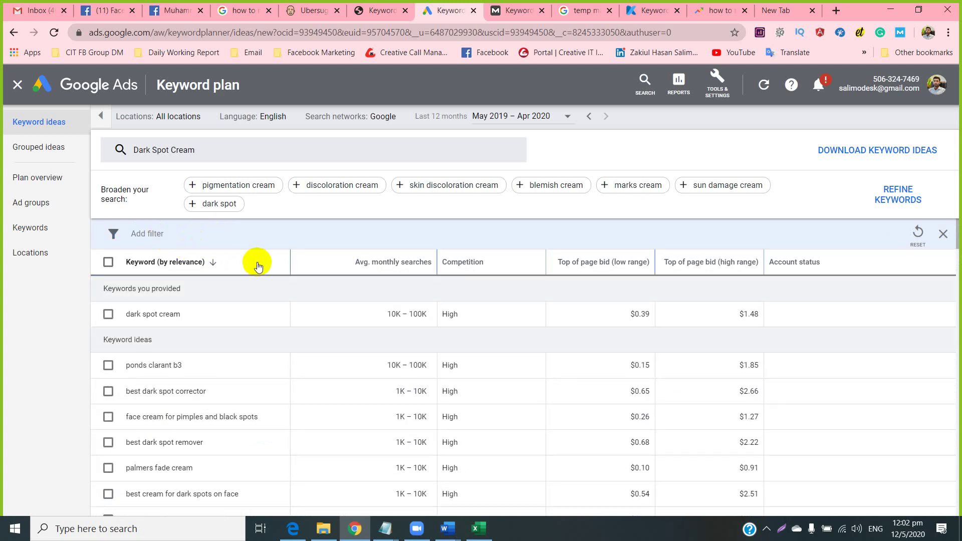
pyautogui.click(143, 232)
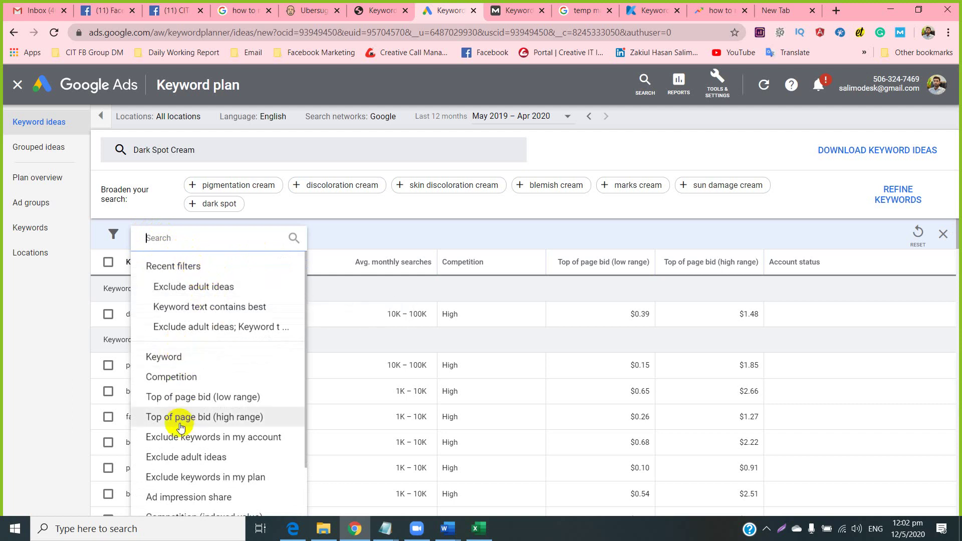
pyautogui.scroll(-1, 189, 397)
pyautogui.scroll(1, 187, 401)
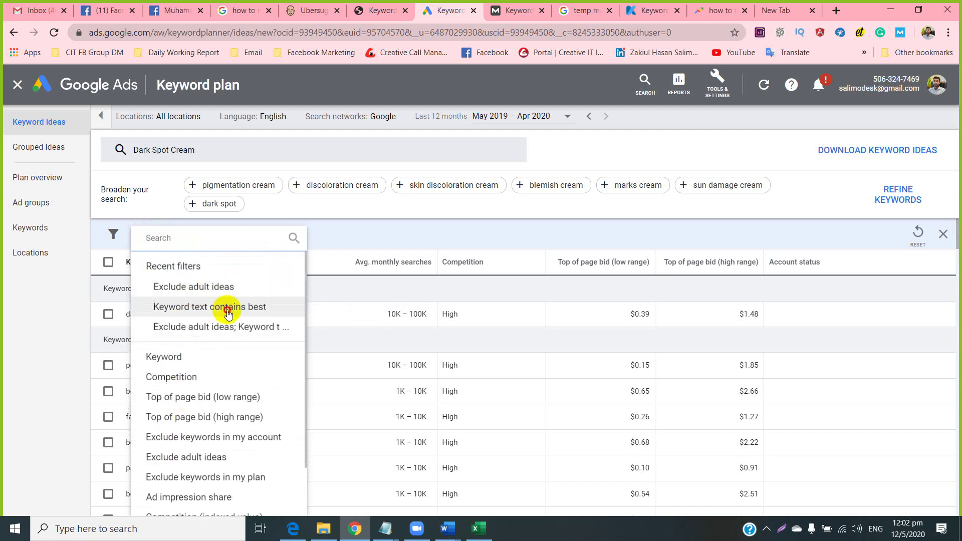
pyautogui.click(226, 307)
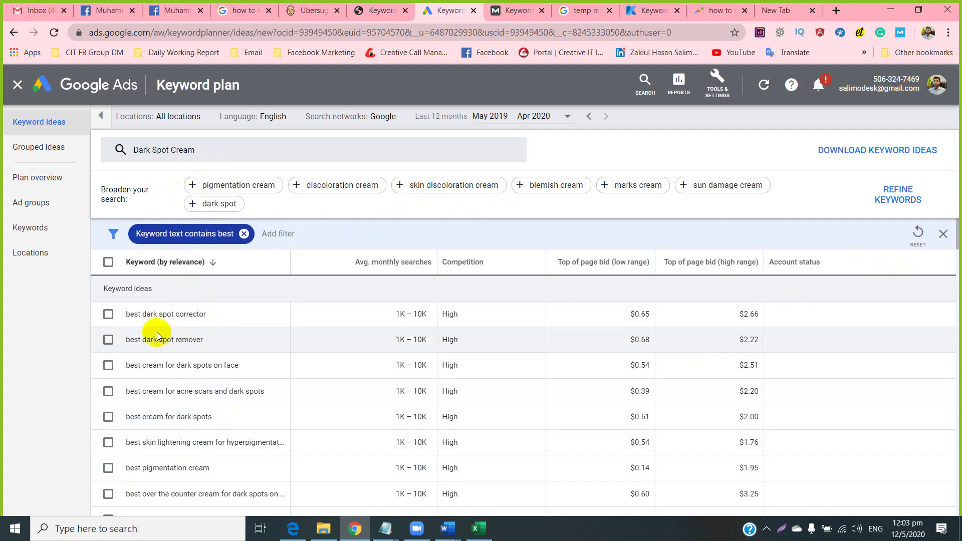
# Apply the 'best' filter and review the 704 remaining Dark Spot Cream keyword ideas.
pyautogui.click(214, 313)
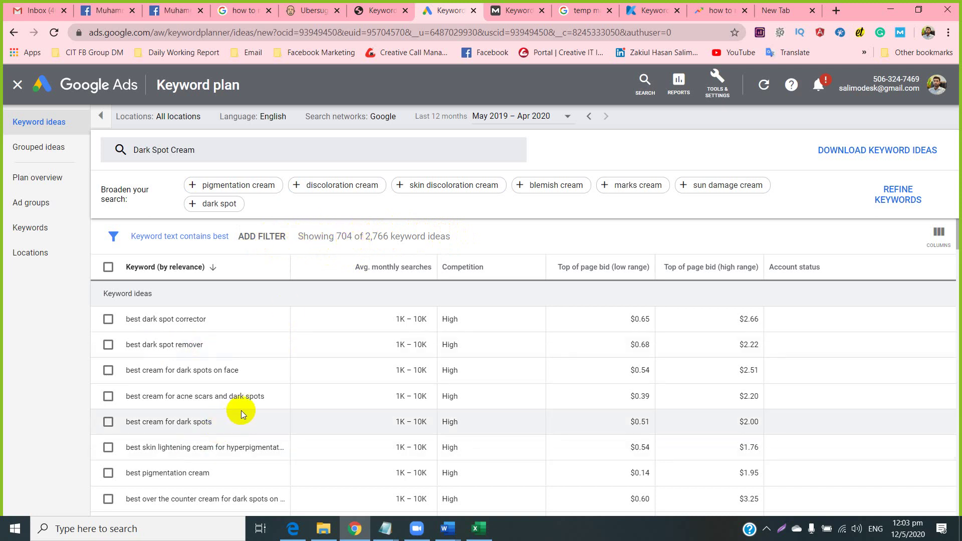
pyautogui.scroll(-8, 242, 410)
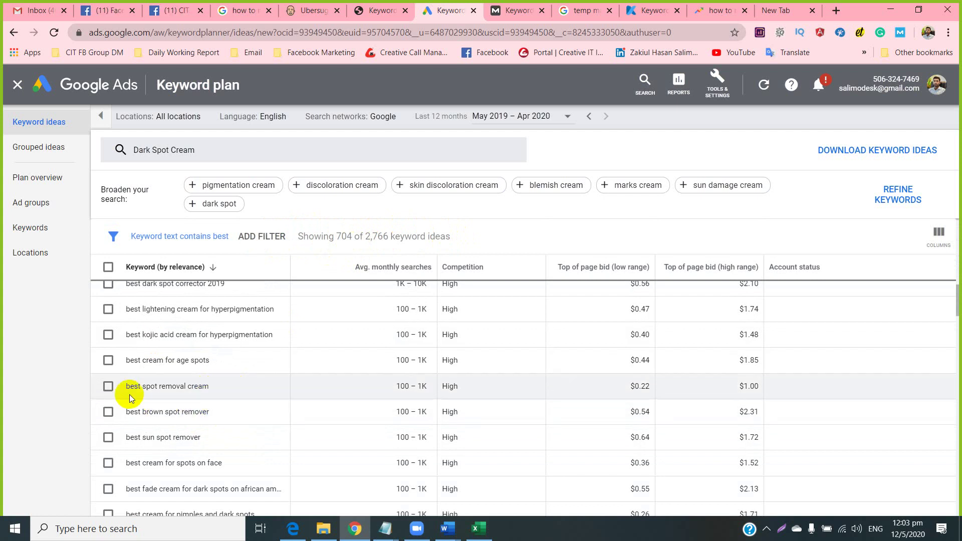
pyautogui.moveTo(124, 386); pyautogui.dragTo(219, 375)
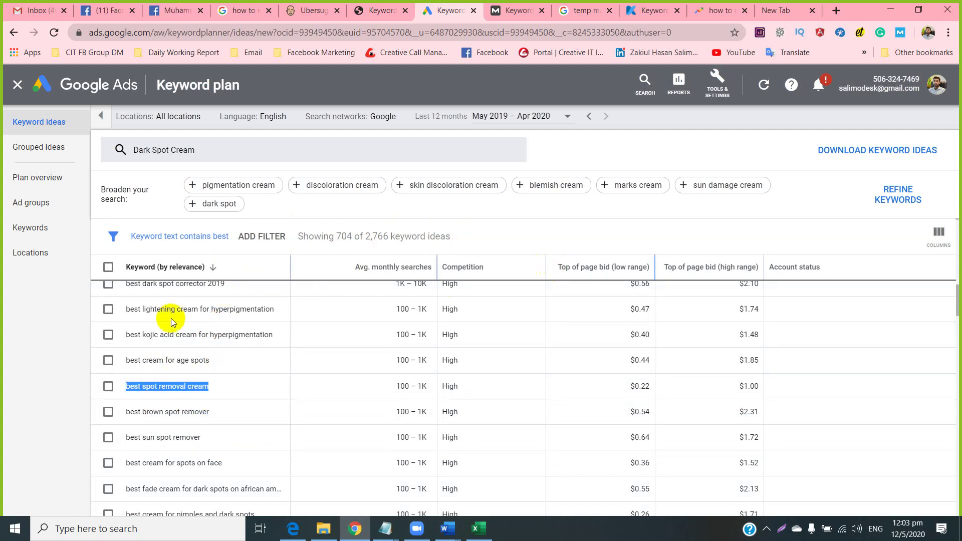
pyautogui.scroll(10, 220, 398)
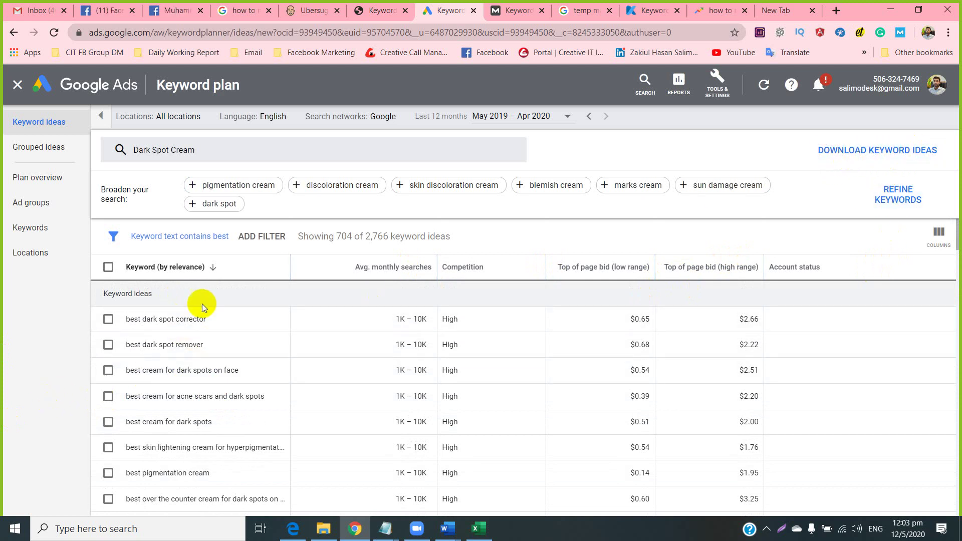
pyautogui.scroll(-15, 181, 353)
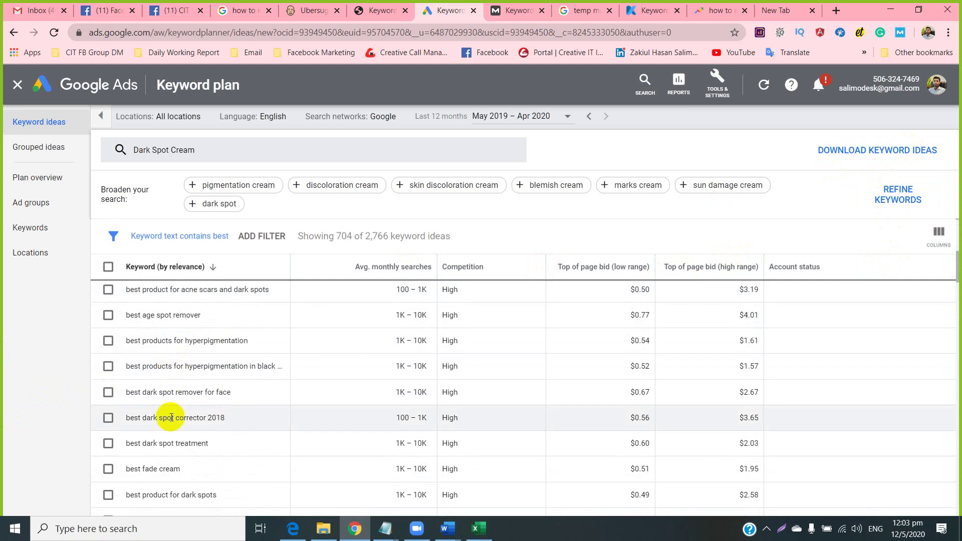
pyautogui.scroll(-5, 166, 424)
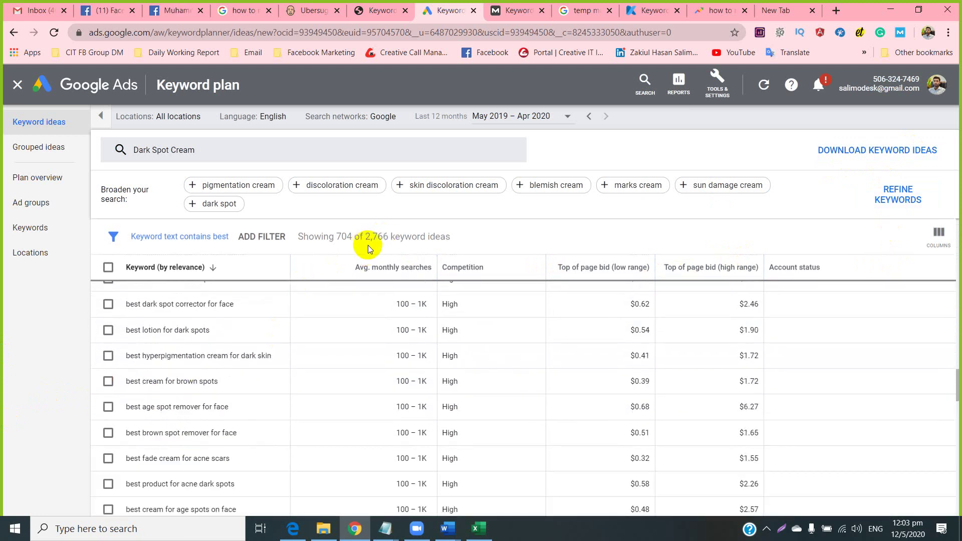
# Try downloading the filtered ideas, then go back from the failed download to Keyword Planner.
pyautogui.click(849, 152)
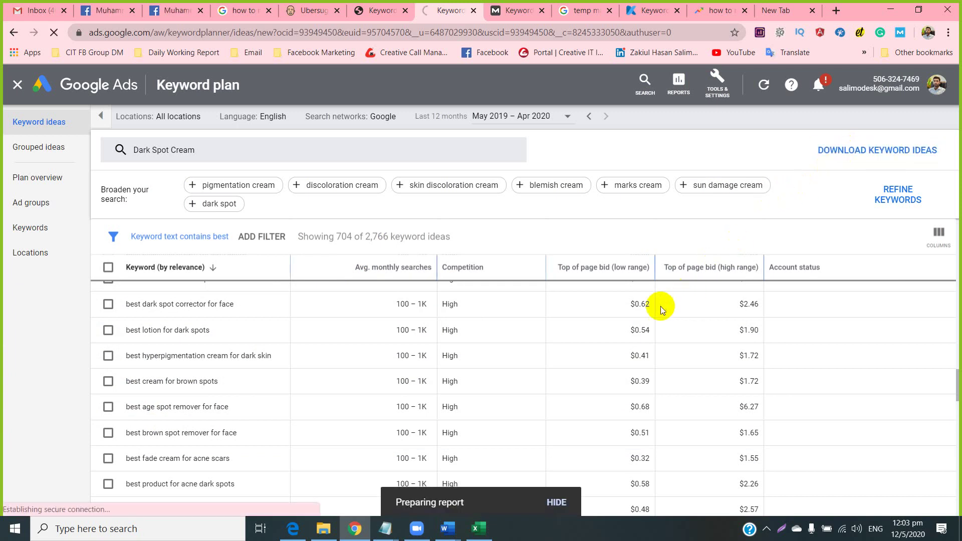
pyautogui.moveTo(654, 306)
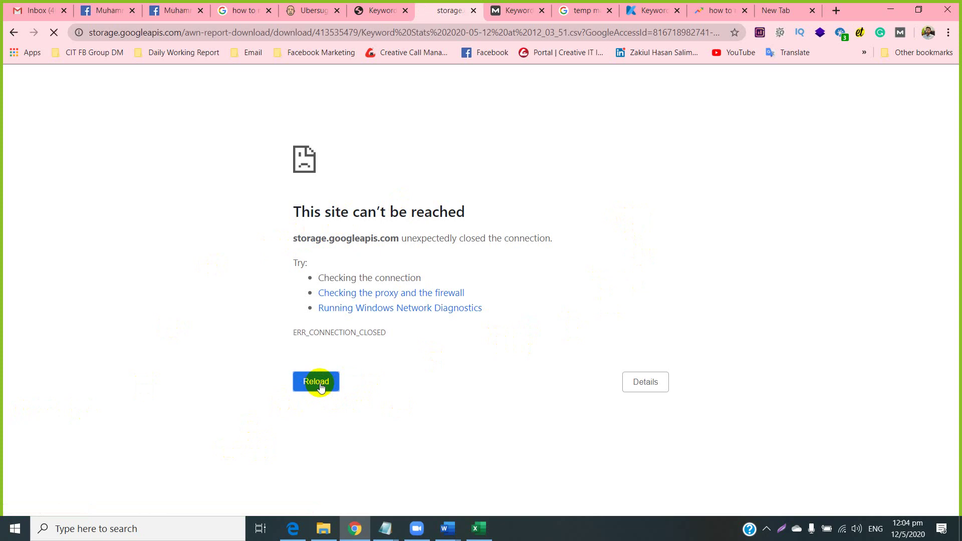
pyautogui.click(13, 32)
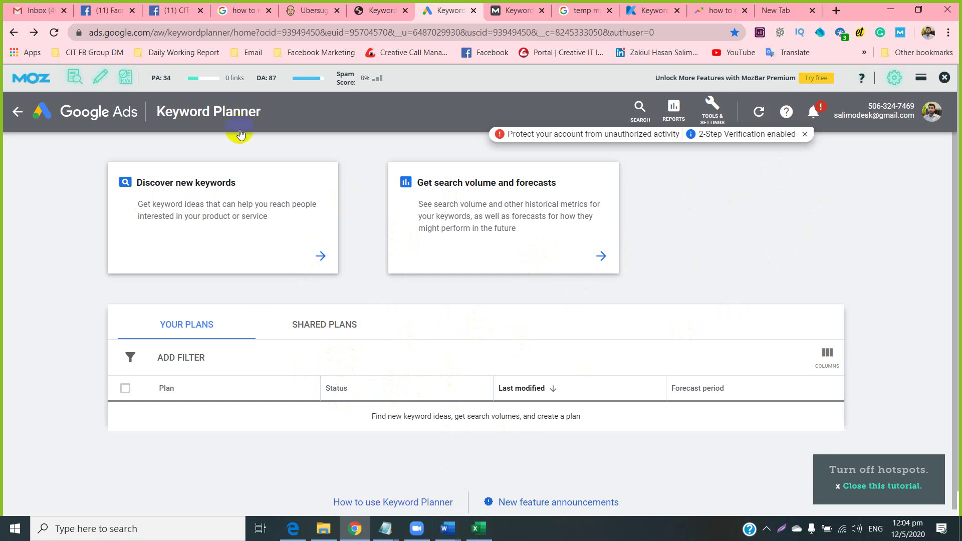
# Move from Ubersuggest through Keyword Planner to Moz Keyword Explorer's difficulty-56 overview.
pyautogui.click(298, 4)
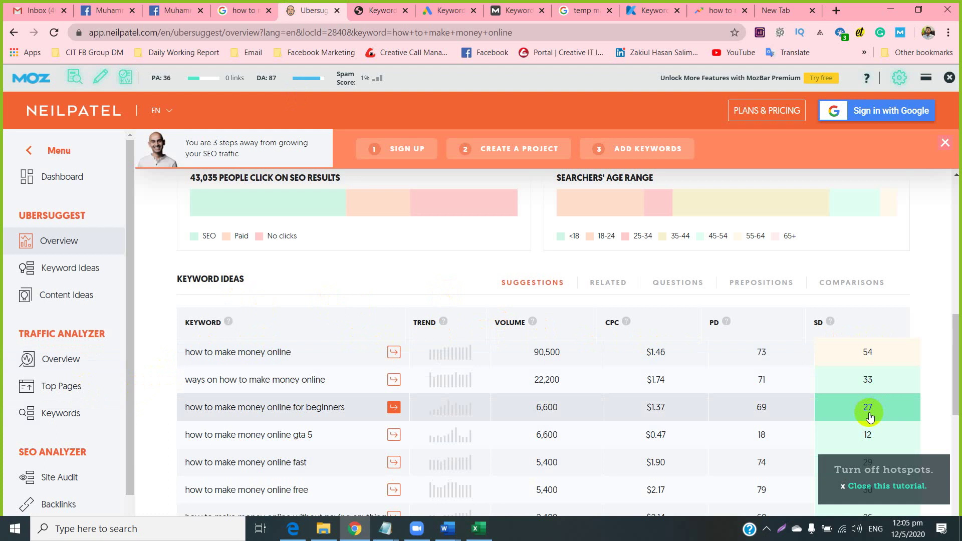
pyautogui.click(438, 15)
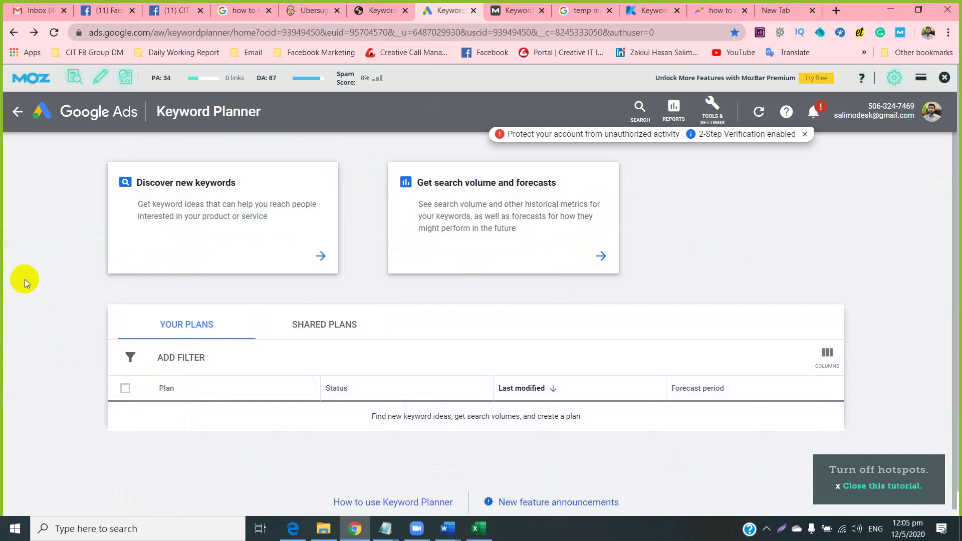
pyautogui.click(504, 7)
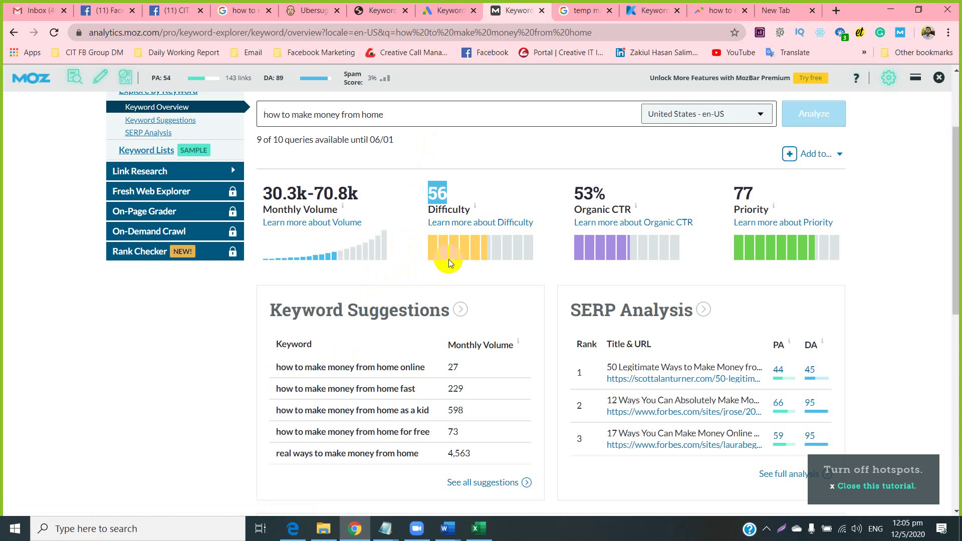
# Leave the Moz overview for Keyword Revealer's results: 90,500 searches, difficulty 50.
pyautogui.scroll(3, 449, 259)
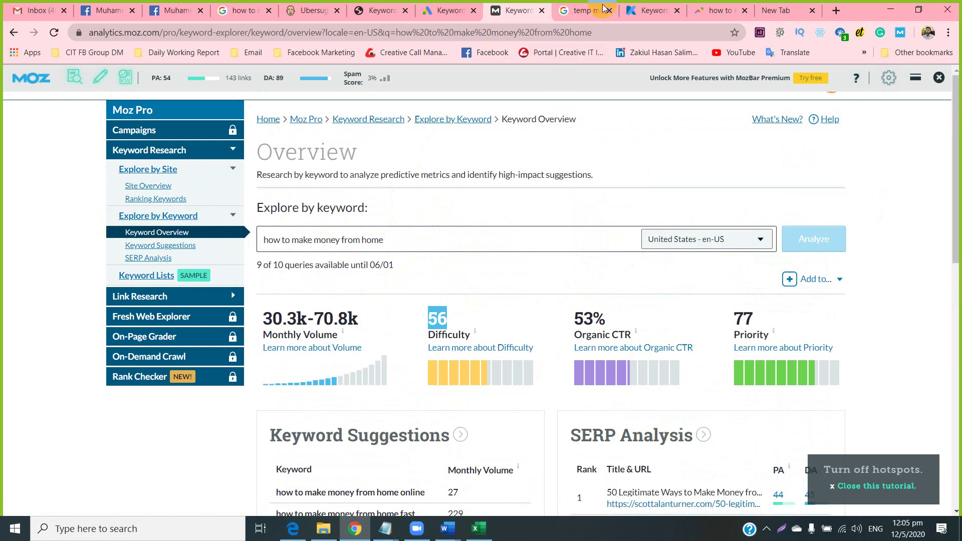
pyautogui.click(639, 5)
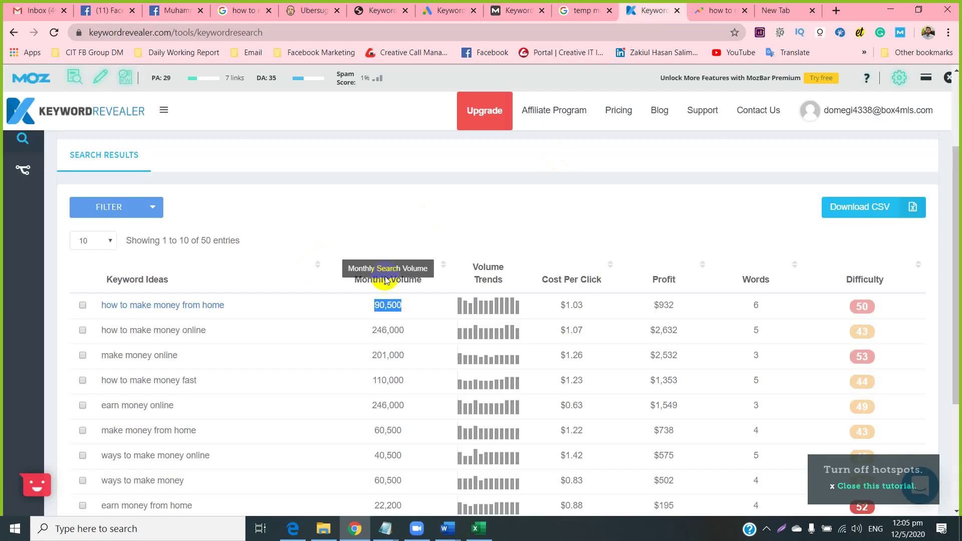
# Select the first keyword's word count in Keyword Revealer, then return to the sendcargouk.com workbook.
pyautogui.doubleClick(757, 304)
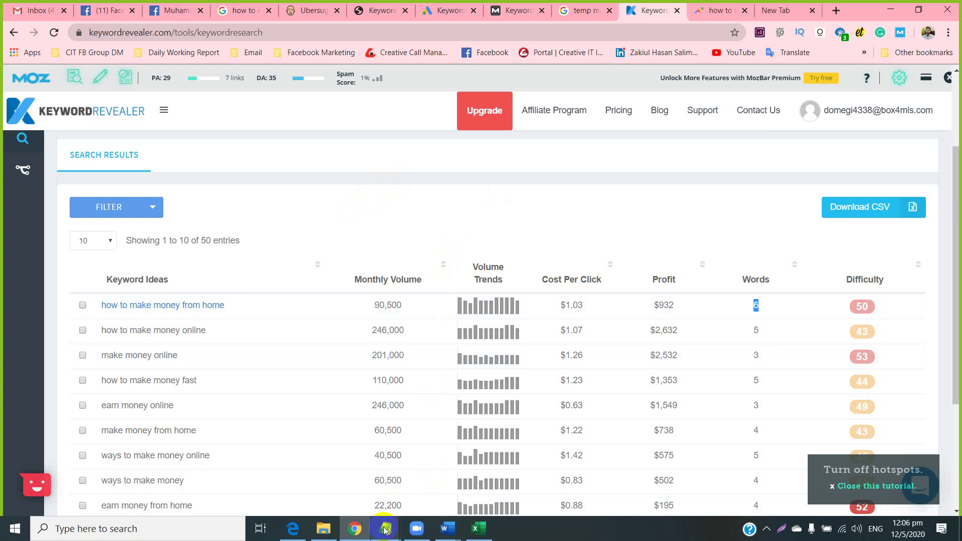
pyautogui.moveTo(450, 532)
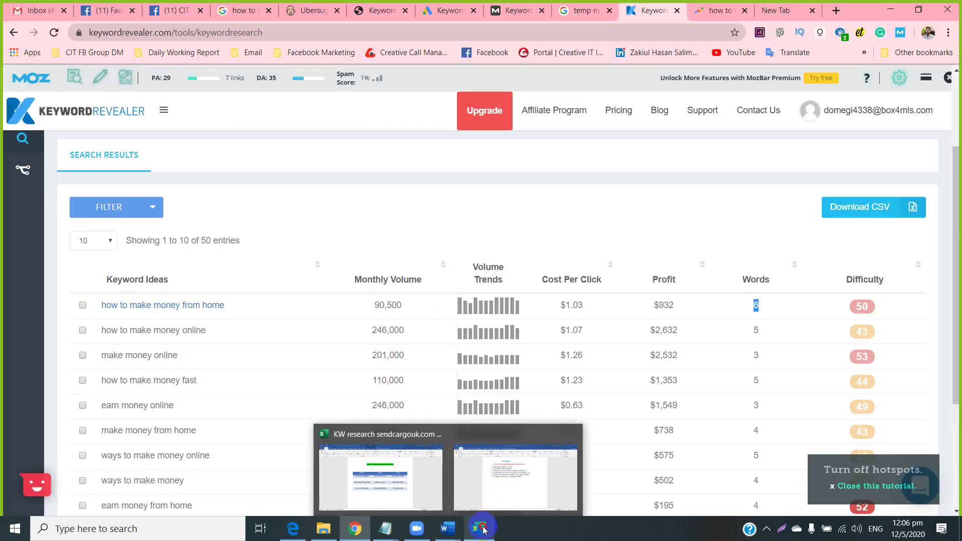
pyautogui.click(479, 529)
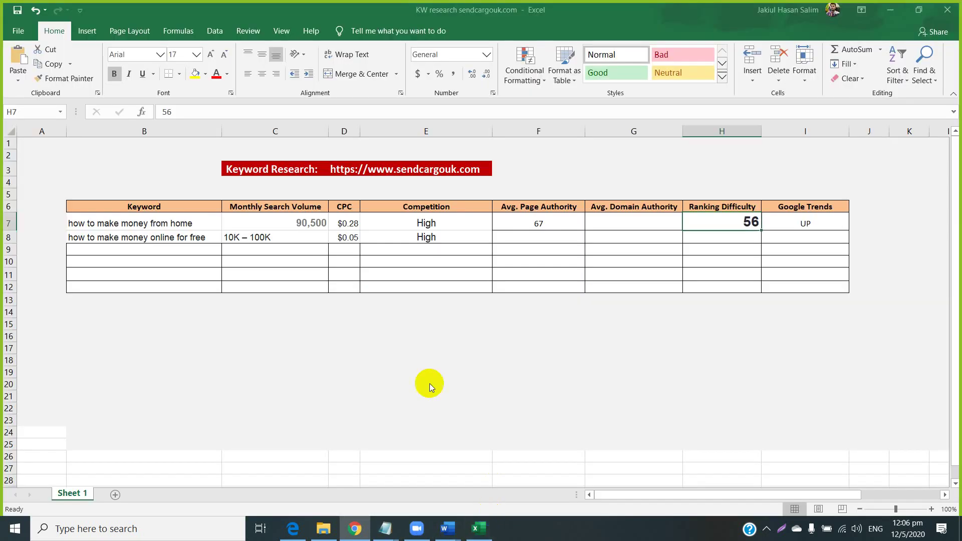
# Review row 7 for 'how to make money from home': 90,500 volume, $0.28 CPC, High competition, PA 67.
pyautogui.click(155, 224)
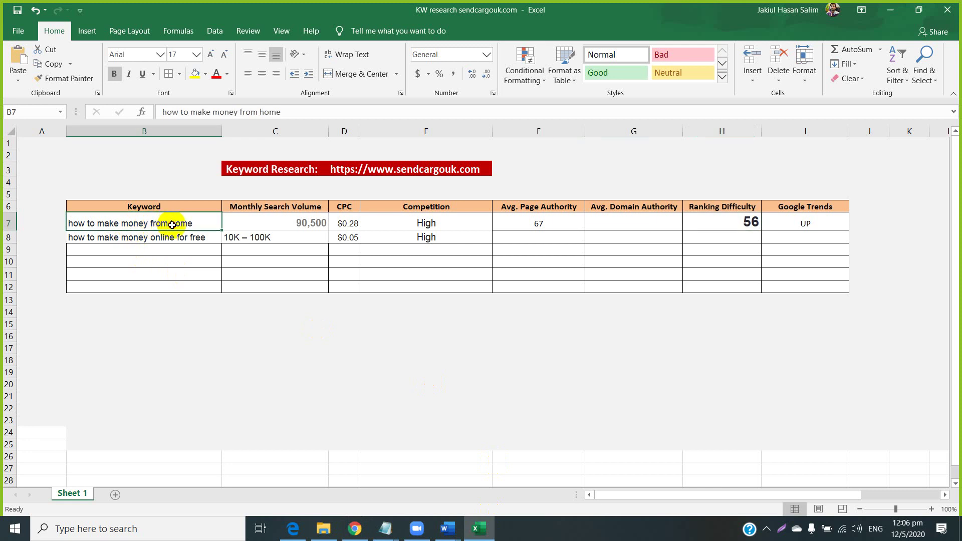
pyautogui.moveTo(172, 224); pyautogui.dragTo(225, 223)
pyautogui.click(311, 223)
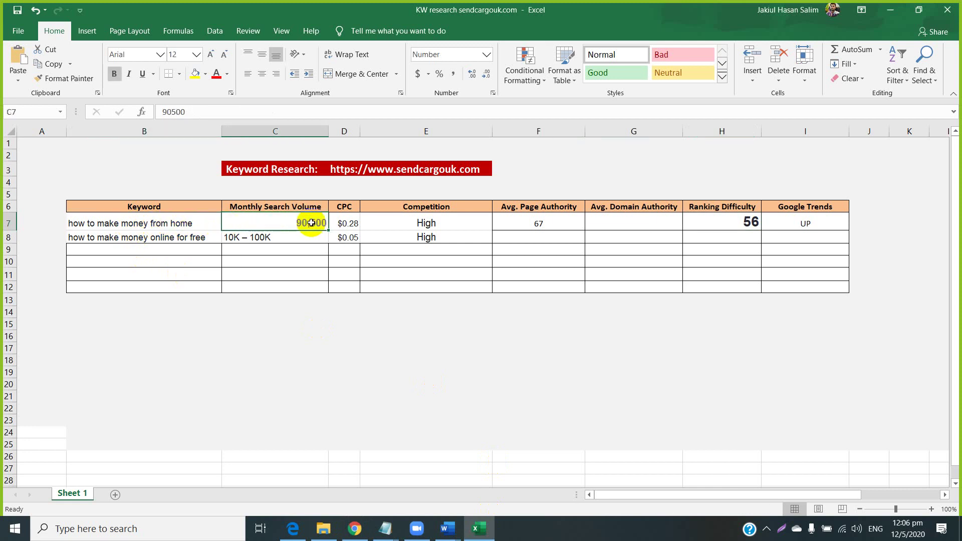
pyautogui.click(342, 220)
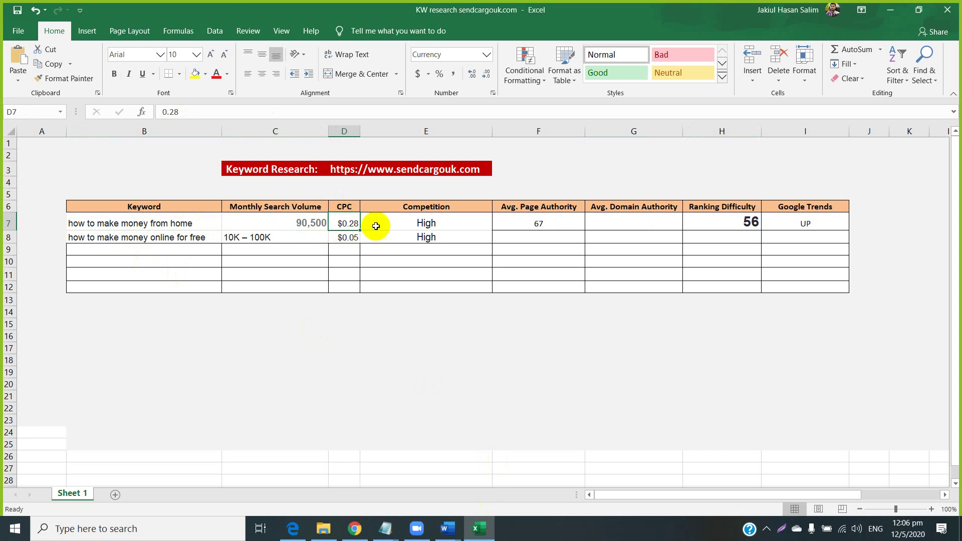
pyautogui.click(400, 221)
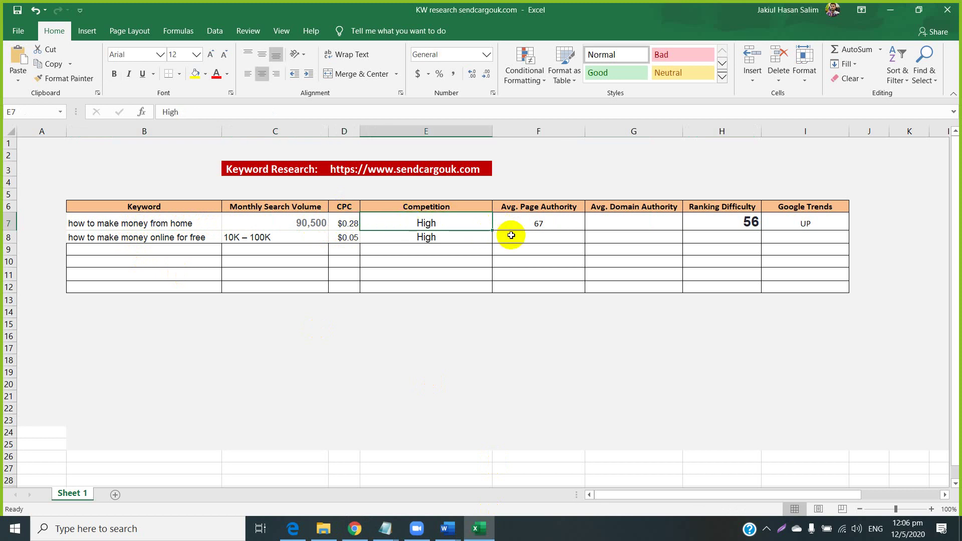
pyautogui.click(532, 224)
pyautogui.moveTo(541, 222); pyautogui.dragTo(685, 224)
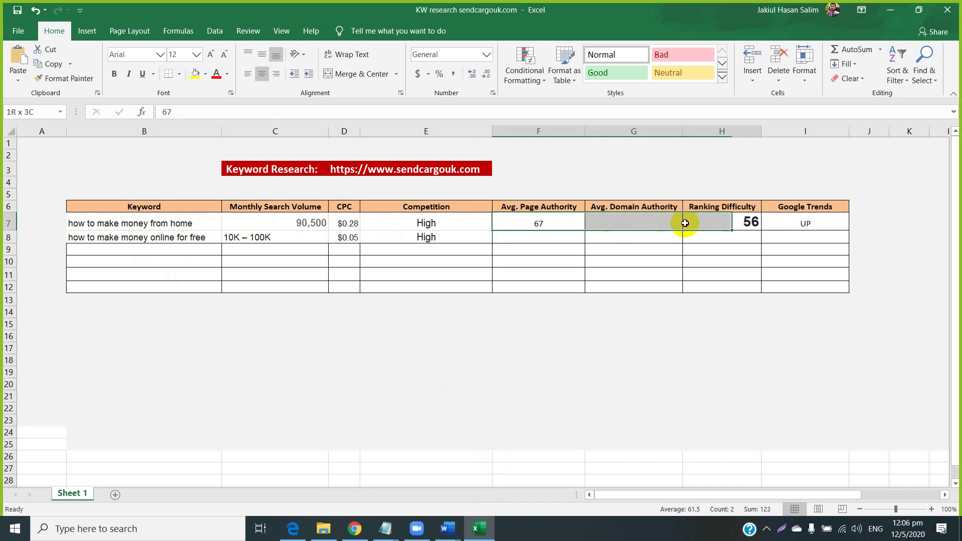
# Change the Ranking Difficulty from 56 to 30 and select the filled row 7.
pyautogui.click(747, 223)
pyautogui.write('3')
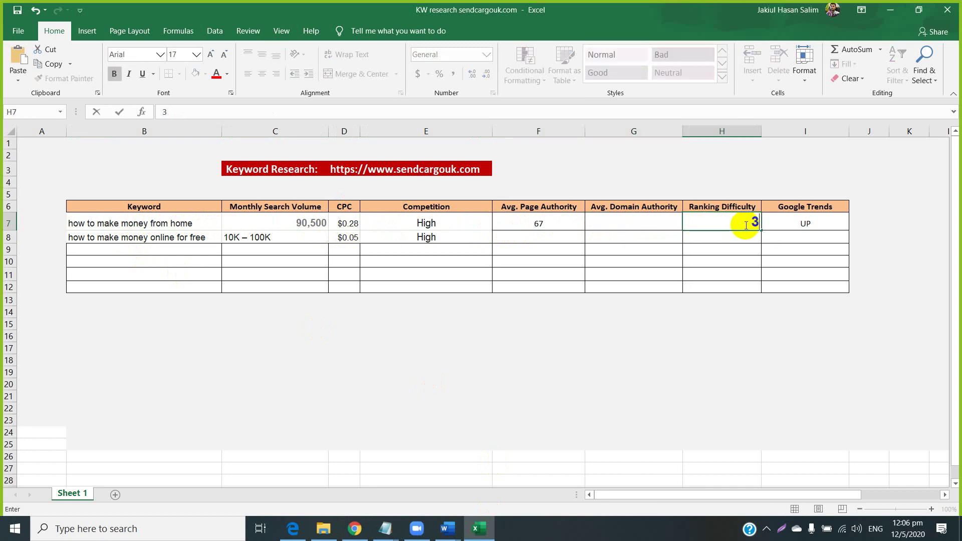
pyautogui.write('0')
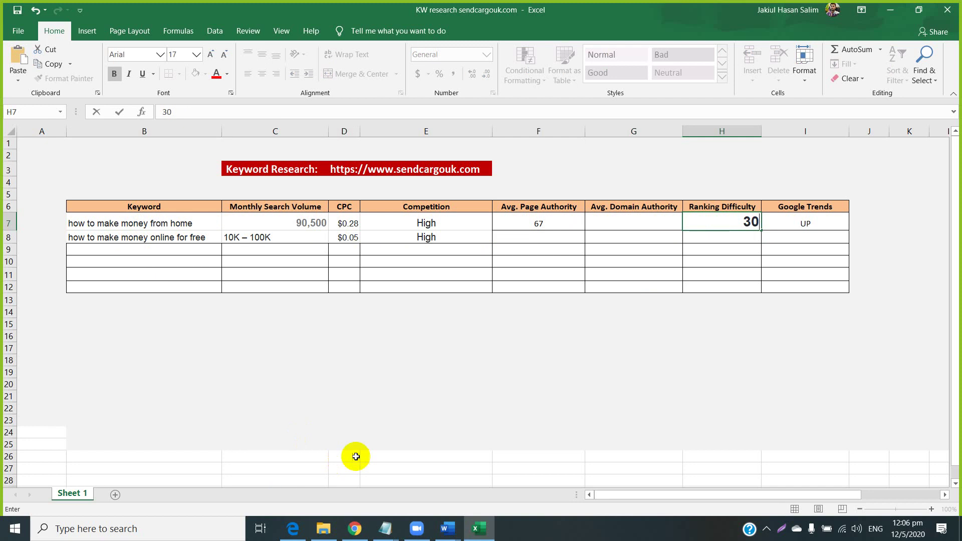
pyautogui.click(802, 229)
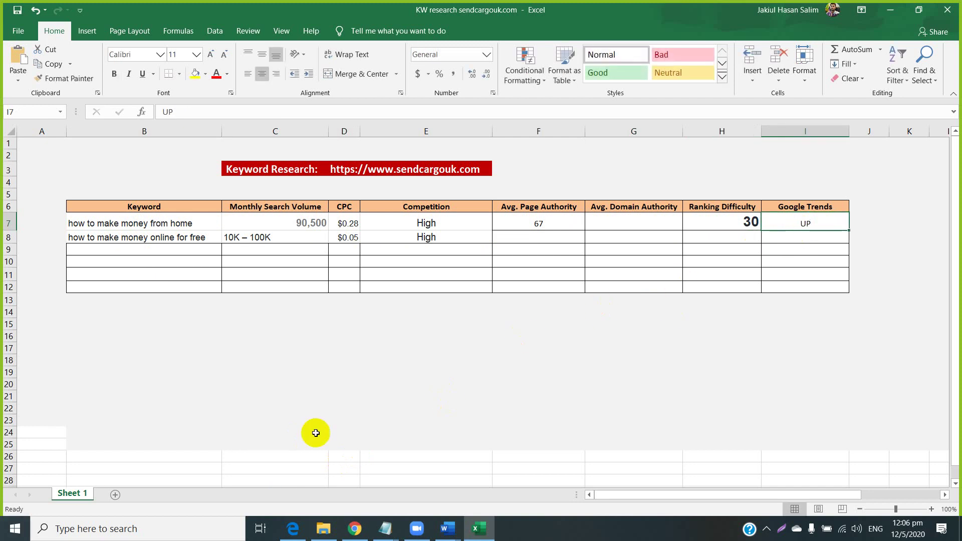
pyautogui.moveTo(825, 220); pyautogui.dragTo(123, 230)
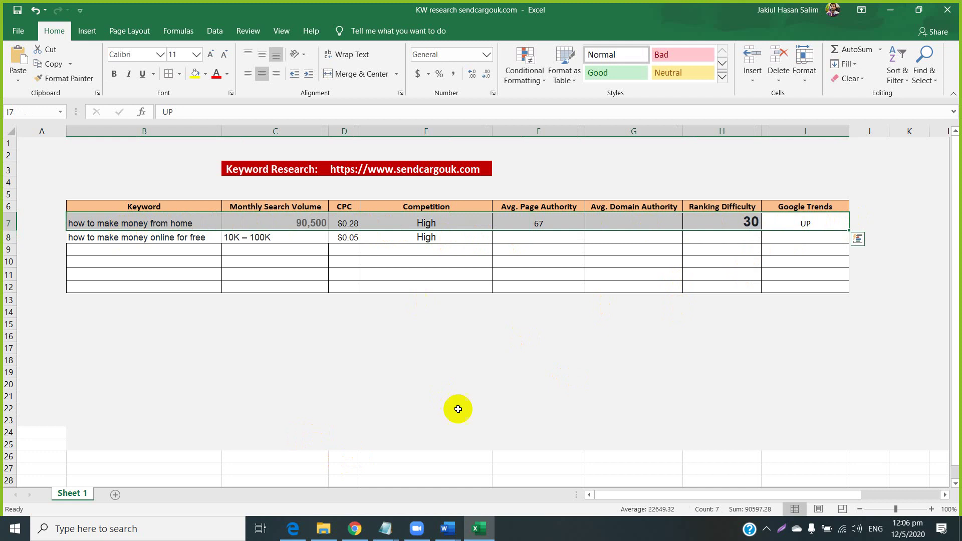
# Open the KW research template workbook from the SEO Class 1 folder instead of the sendcargouk.com file.
pyautogui.click(323, 529)
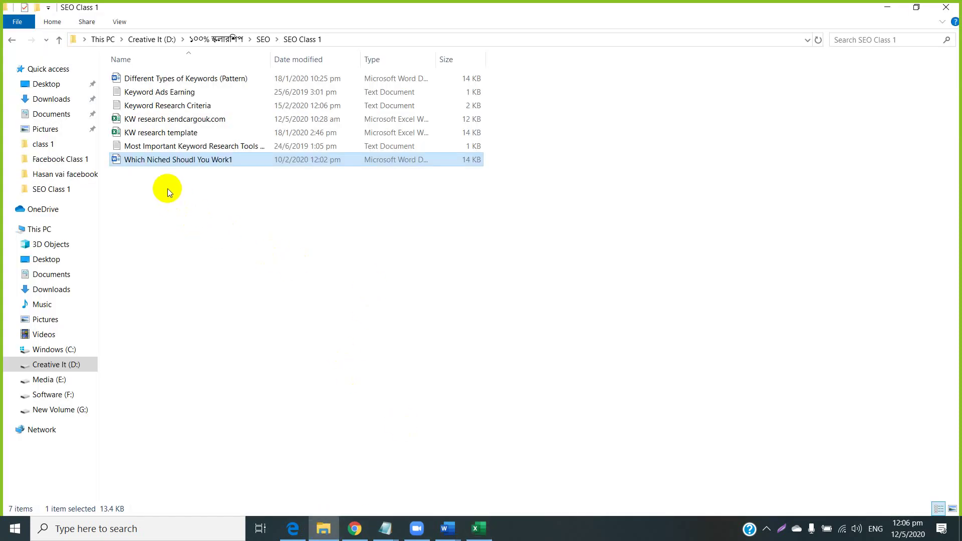
pyautogui.click(158, 119)
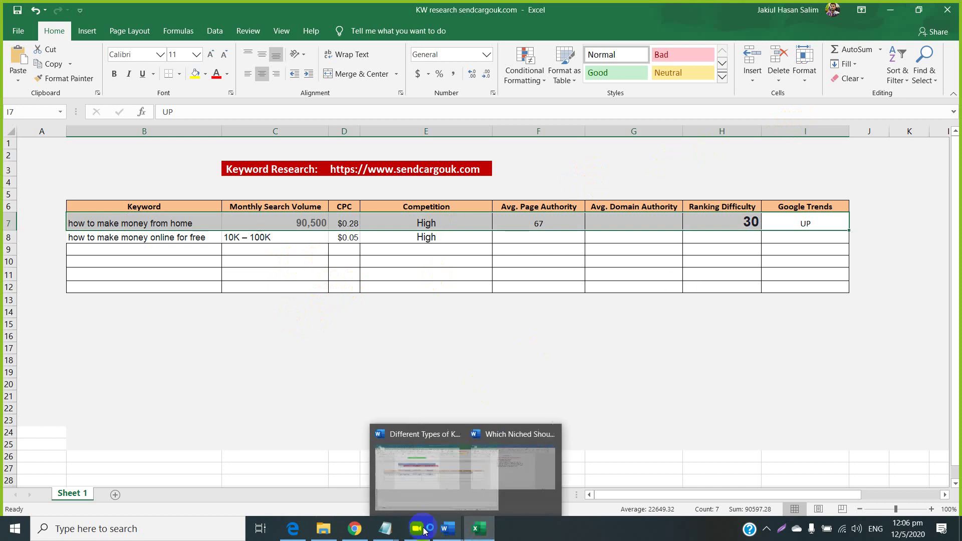
pyautogui.moveTo(385, 528)
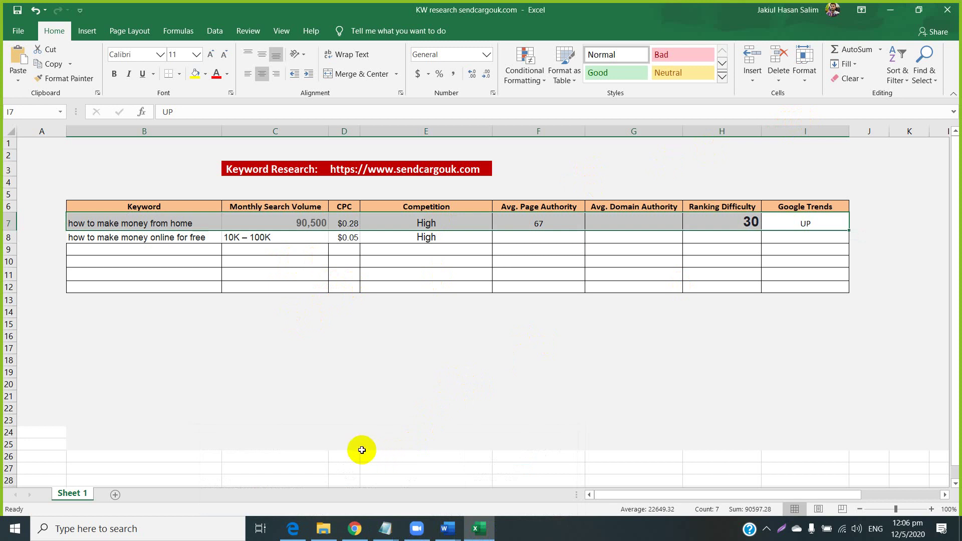
pyautogui.click(325, 528)
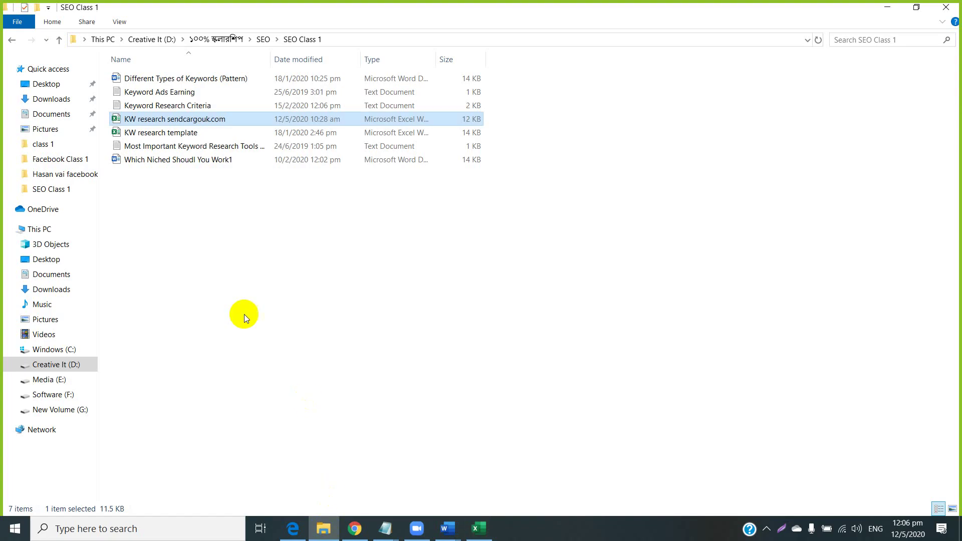
pyautogui.click(158, 137)
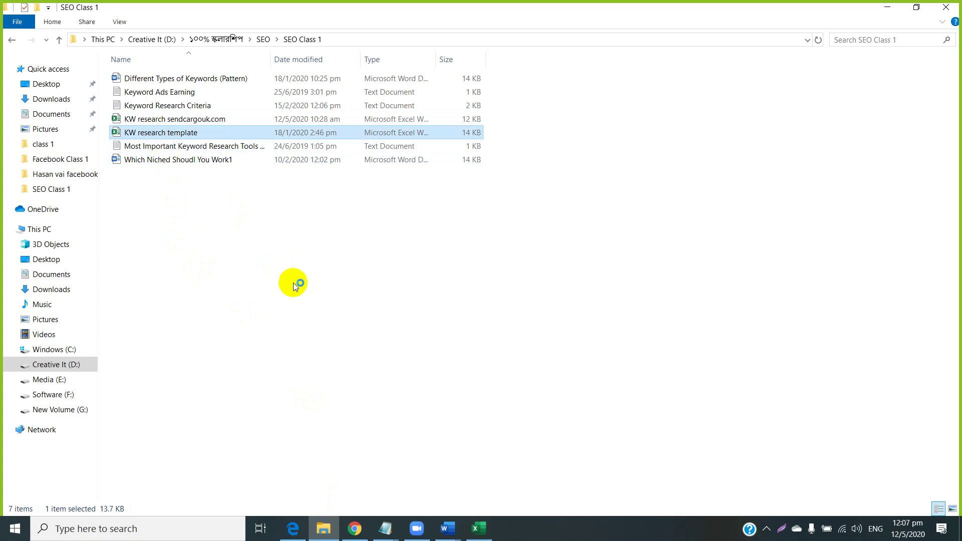
pyautogui.hotkey('alt', 'Tab')
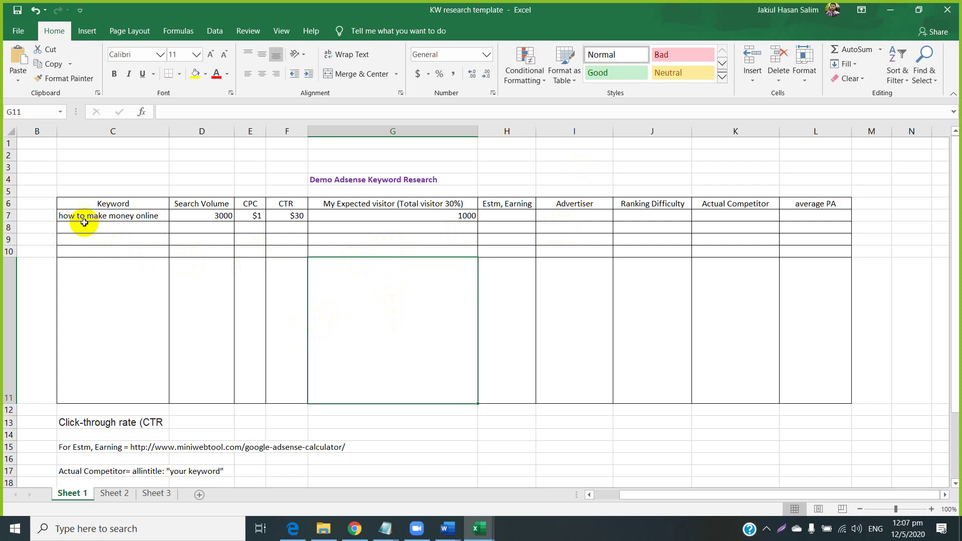
# Check the template's keyword, Search Volume, $1 CPC and CTR cells, then bring Keyword Revealer forward.
pyautogui.click(114, 216)
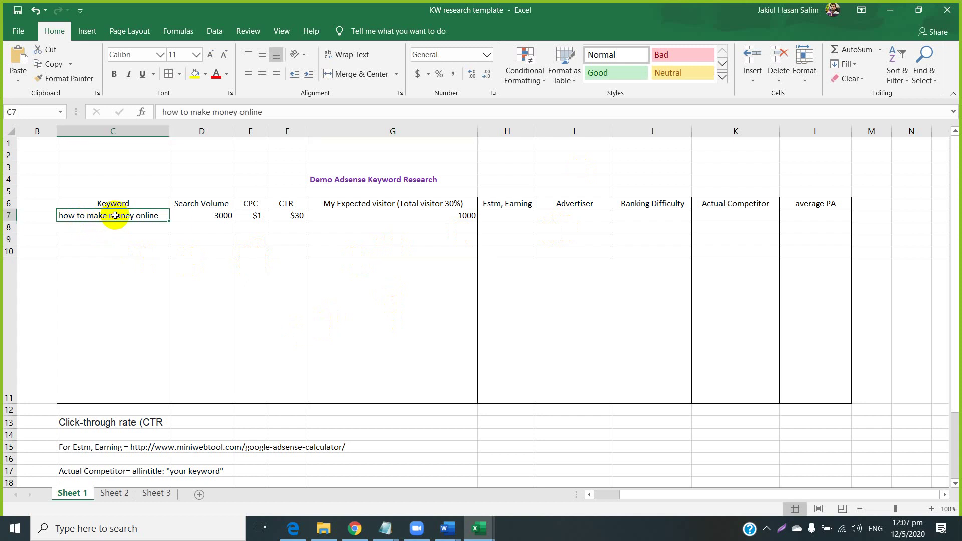
pyautogui.click(215, 204)
pyautogui.click(245, 209)
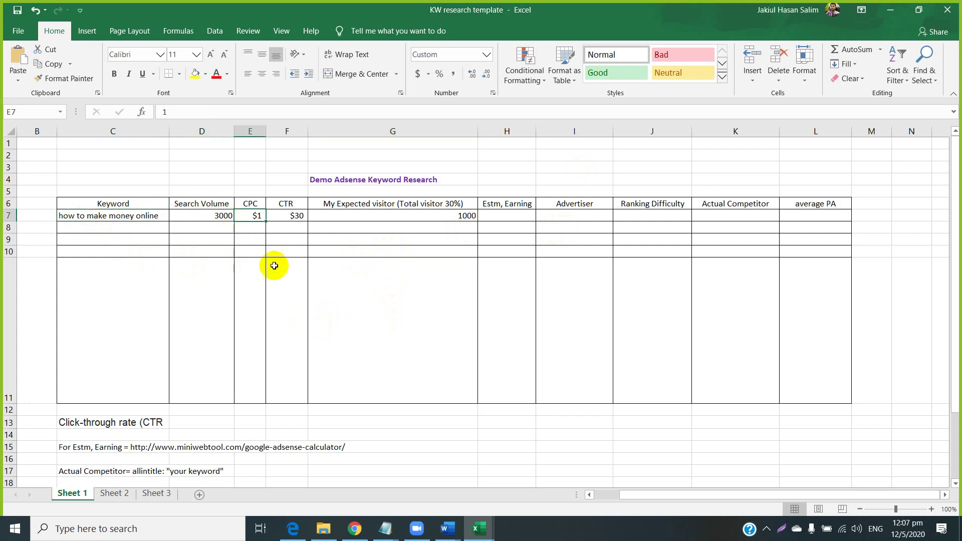
pyautogui.click(285, 201)
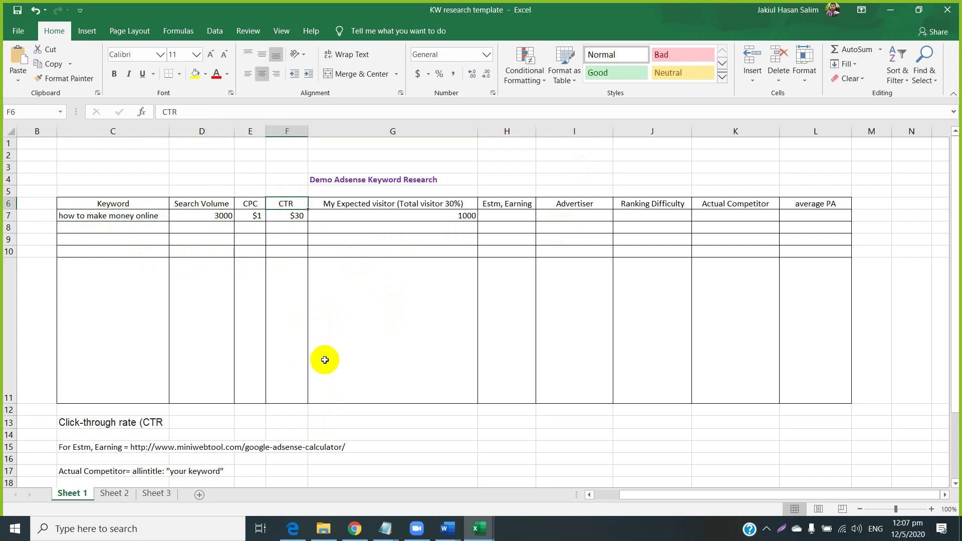
pyautogui.click(356, 528)
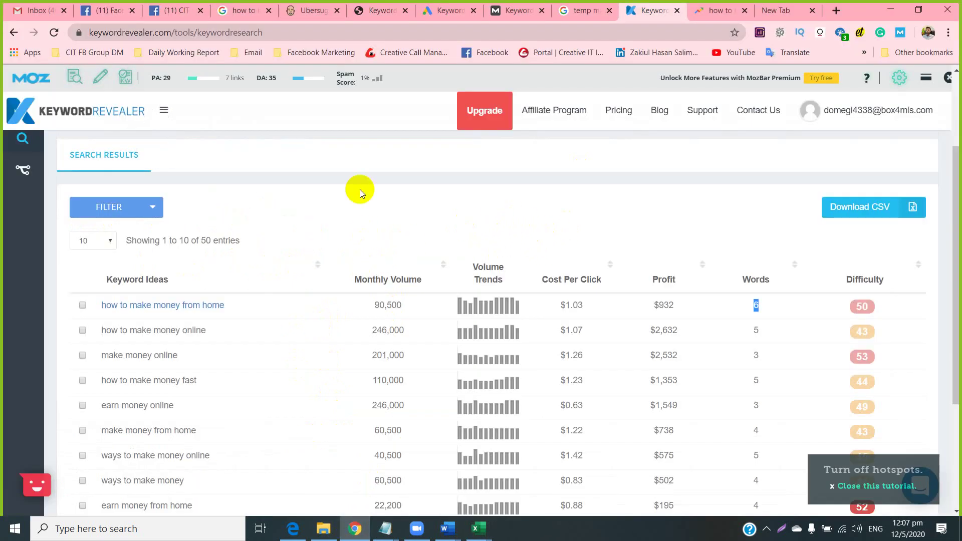
# Switch to the Google search tab for 'how to make money from home' with Keyword Surfer data.
pyautogui.click(357, 527)
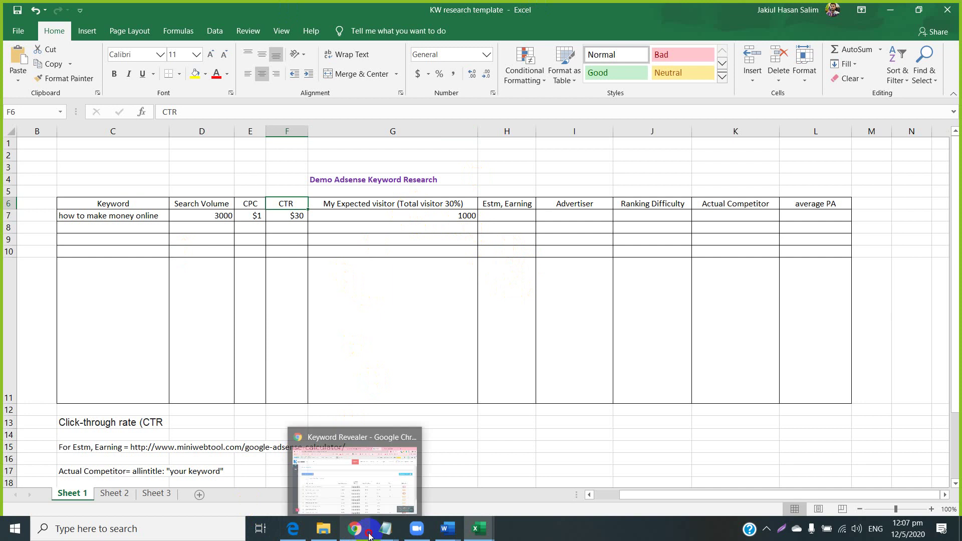
pyautogui.click(351, 475)
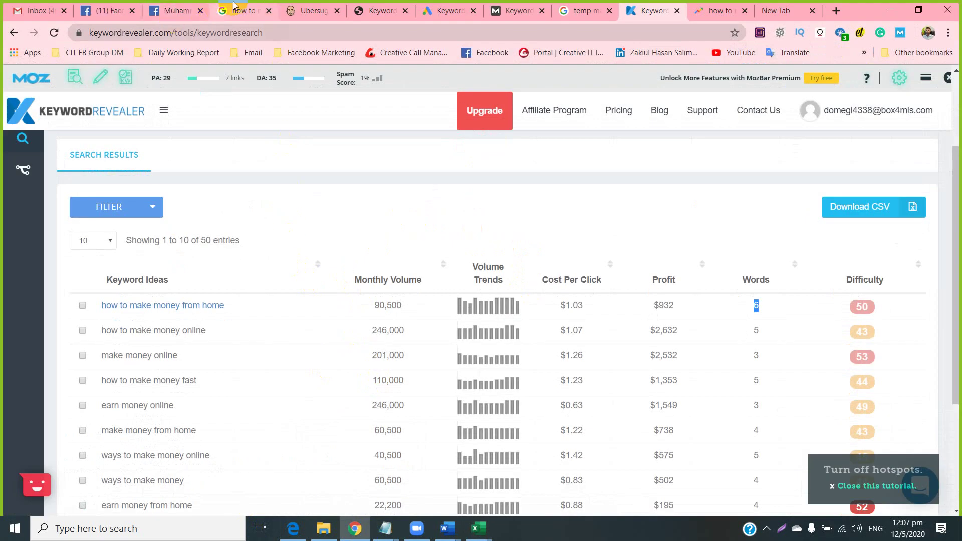
pyautogui.click(238, 6)
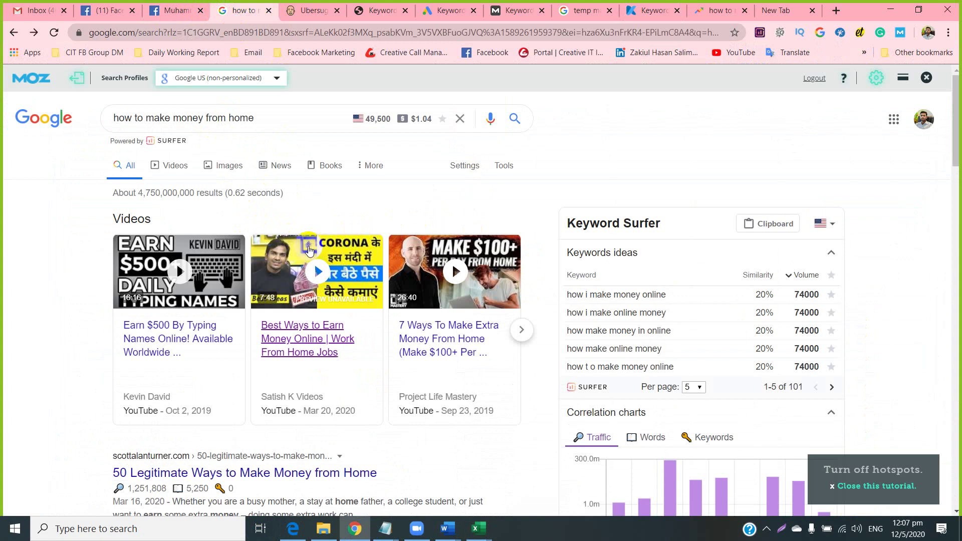
# Scroll through Google's 'how to make money from home' results, then return to the KW research template.
pyautogui.scroll(-6, 162, 178)
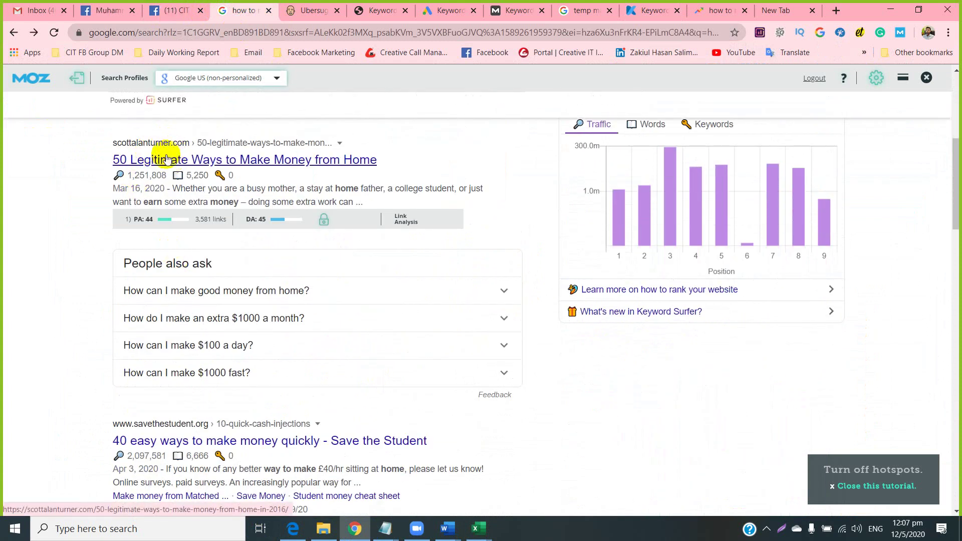
pyautogui.scroll(-1, 146, 318)
pyautogui.scroll(-4, 165, 361)
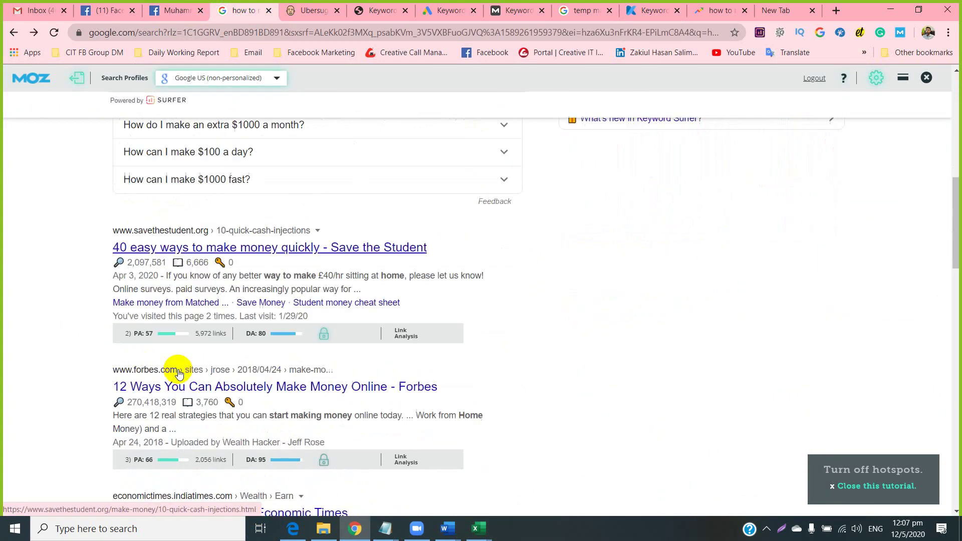
pyautogui.scroll(-15, 179, 336)
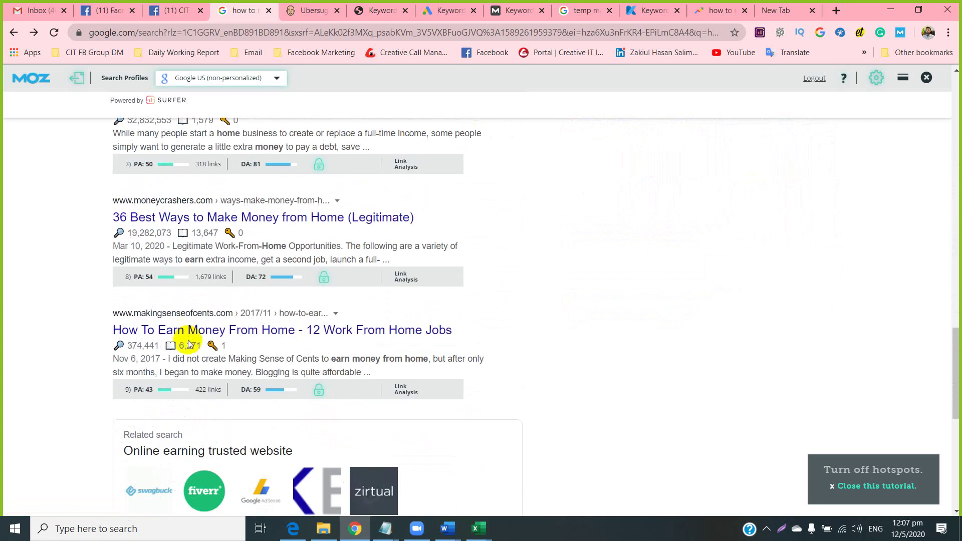
pyautogui.scroll(-6, 186, 351)
pyautogui.scroll(6, 176, 350)
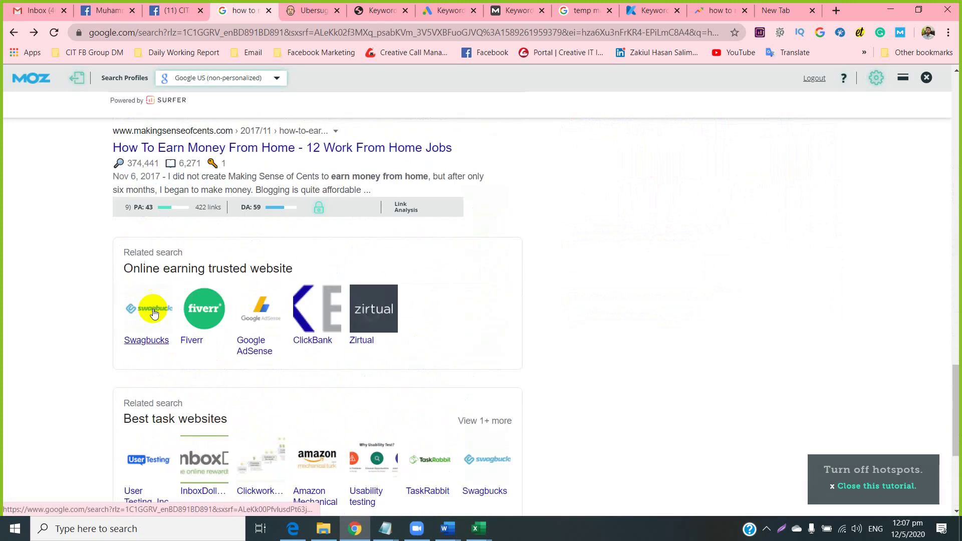
pyautogui.scroll(15, 176, 202)
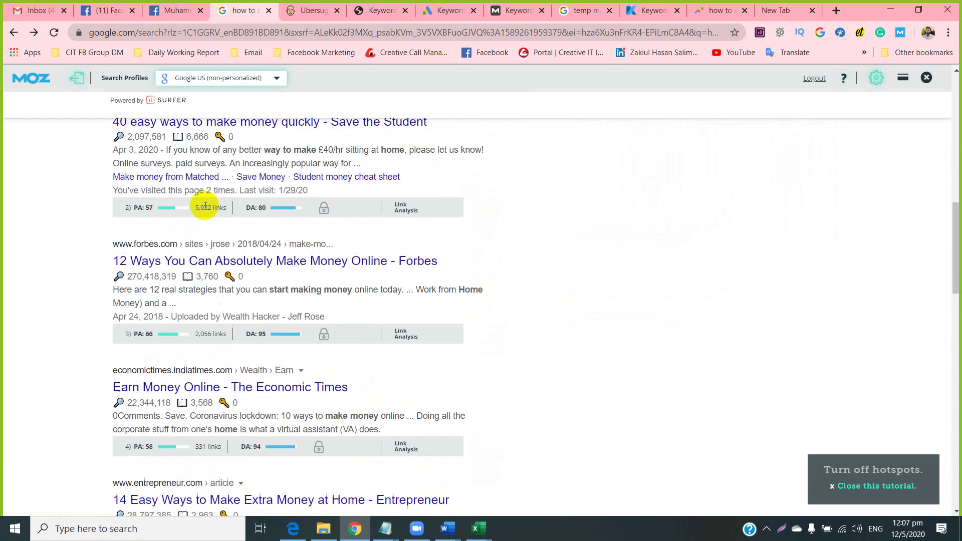
pyautogui.scroll(5, 176, 186)
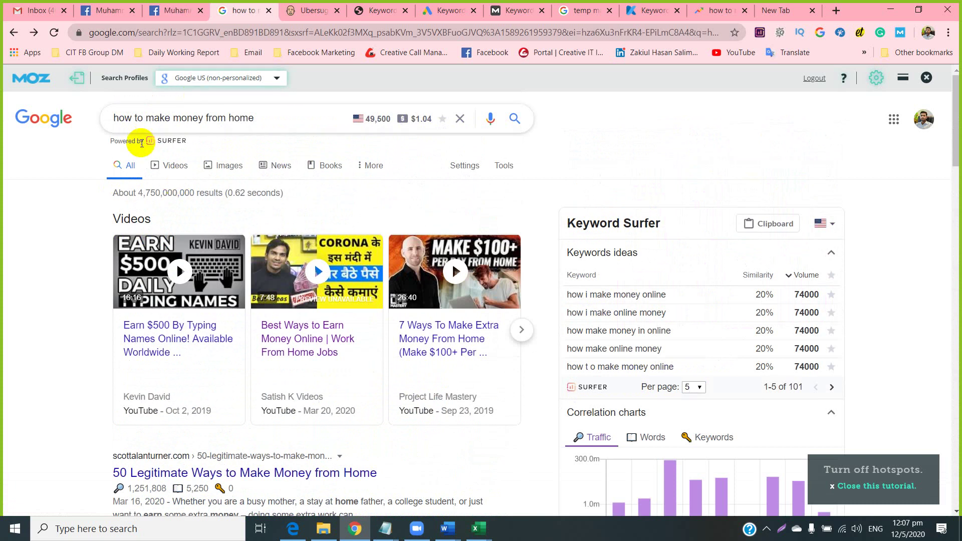
pyautogui.scroll(-2, 144, 190)
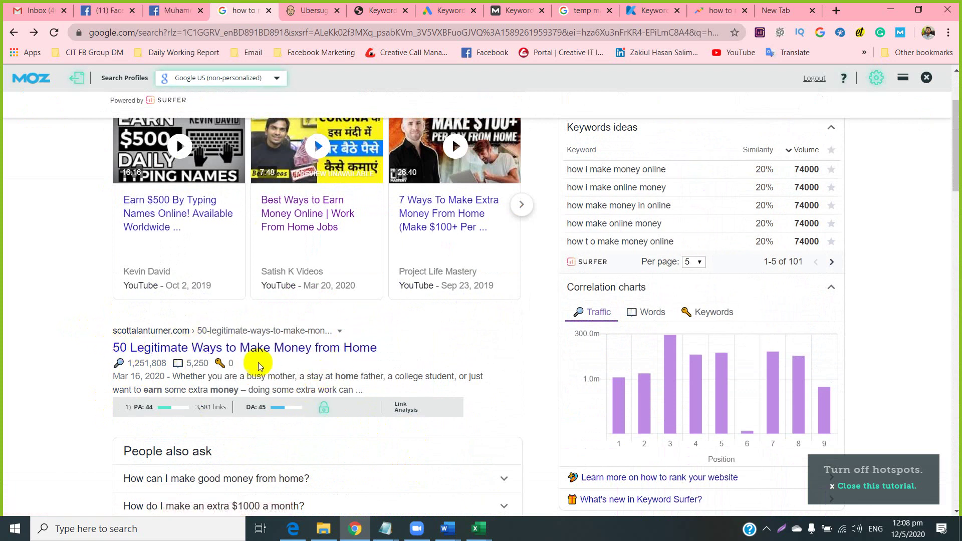
pyautogui.scroll(-5, 175, 330)
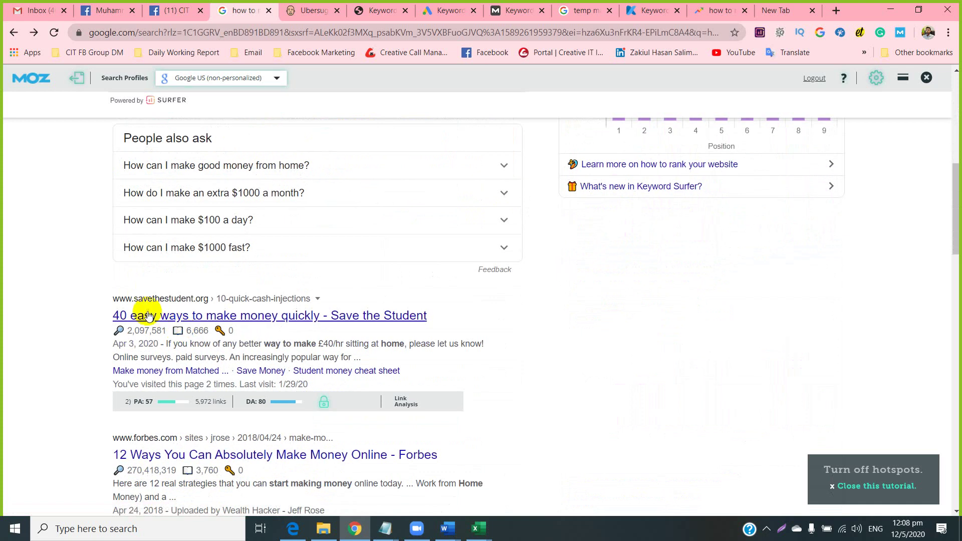
pyautogui.scroll(-2, 163, 319)
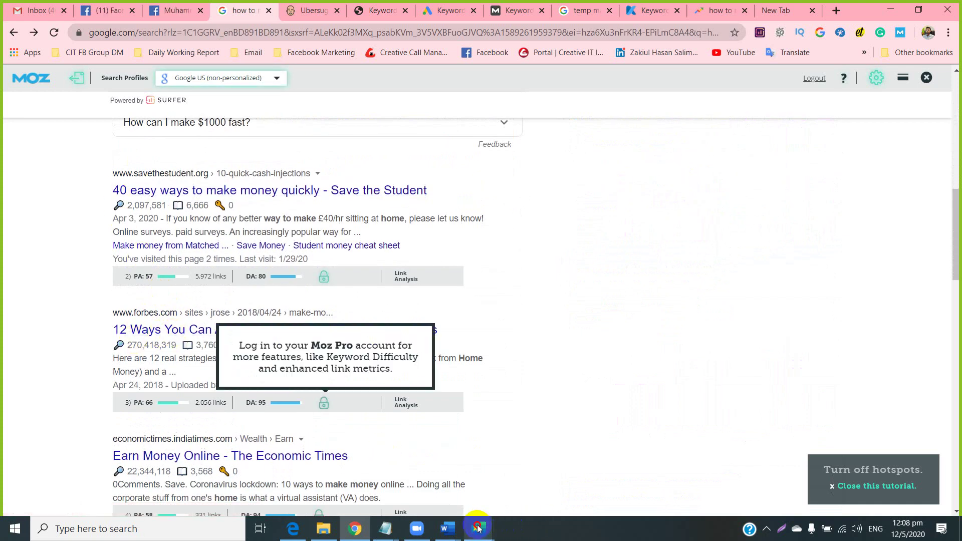
pyautogui.moveTo(479, 528)
pyautogui.click(498, 500)
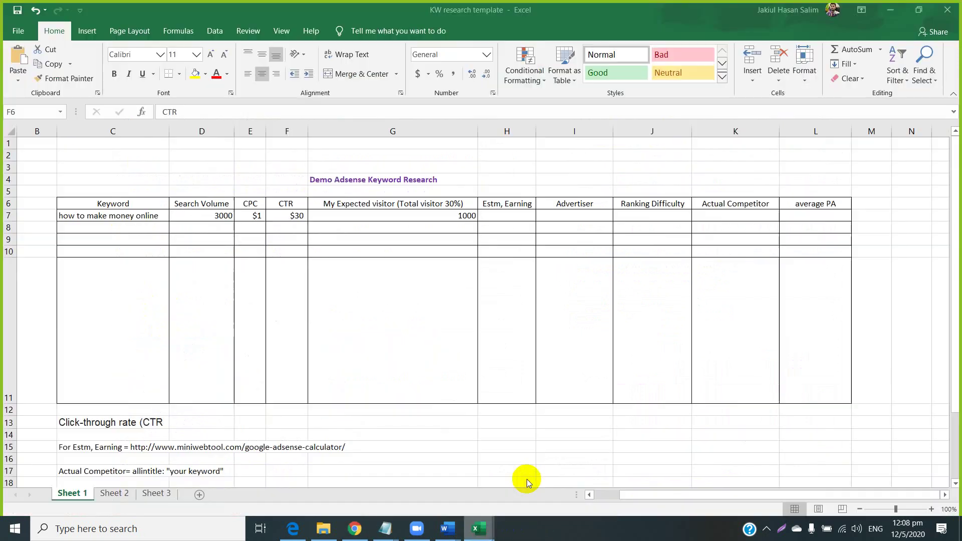
pyautogui.click(378, 215)
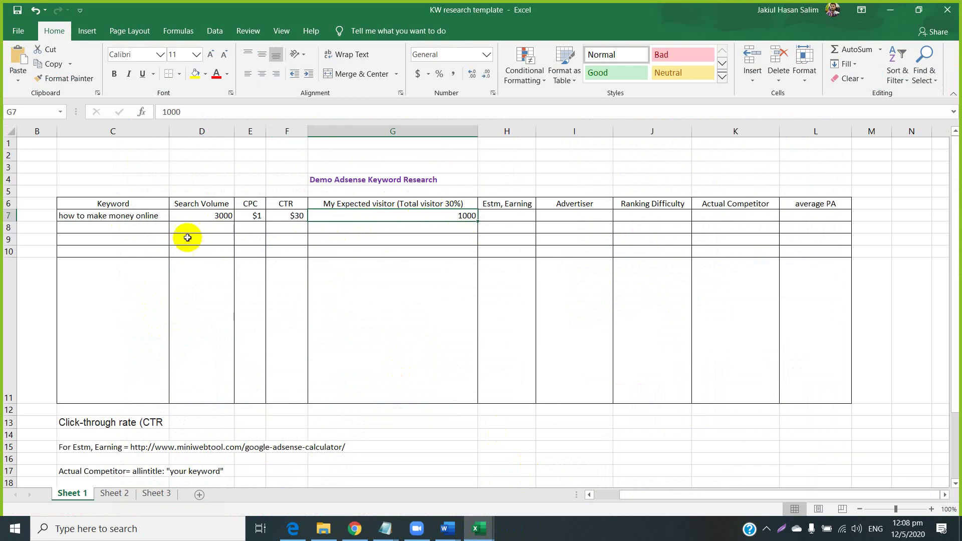
pyautogui.click(202, 216)
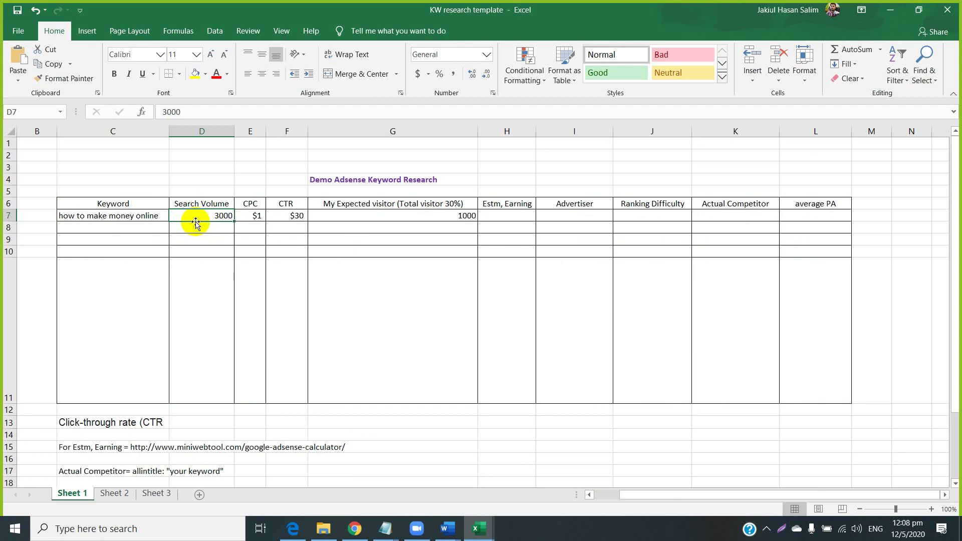
pyautogui.click(430, 204)
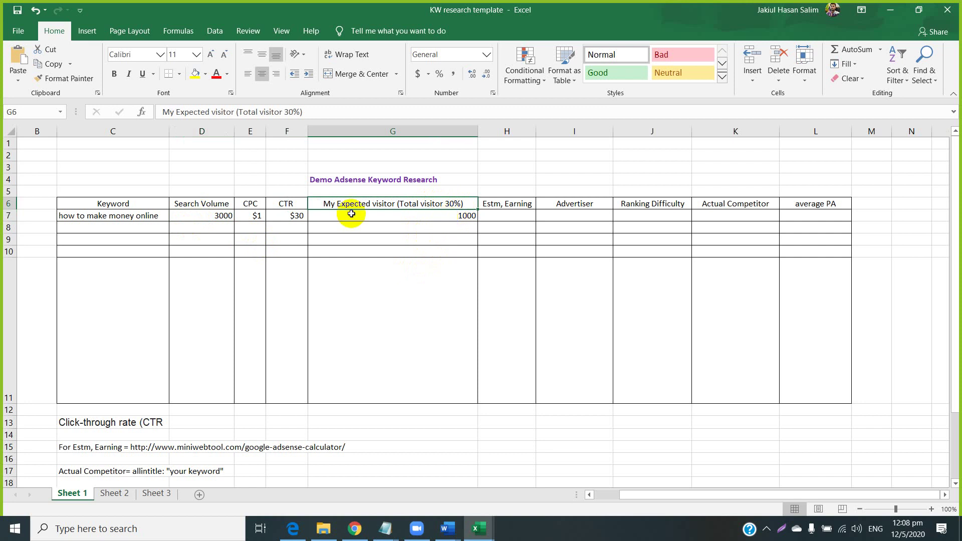
pyautogui.click(211, 215)
pyautogui.click(447, 217)
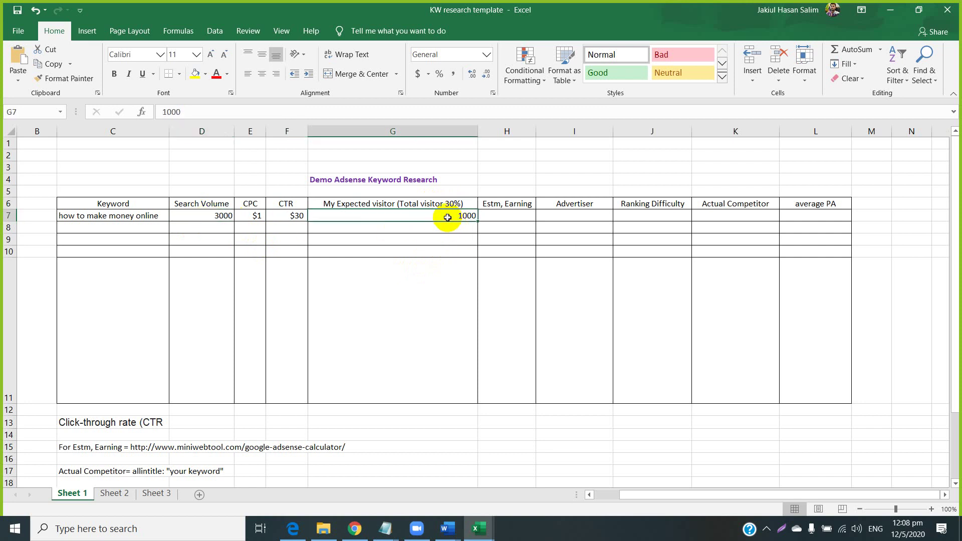
pyautogui.click(566, 213)
pyautogui.click(643, 219)
pyautogui.click(718, 221)
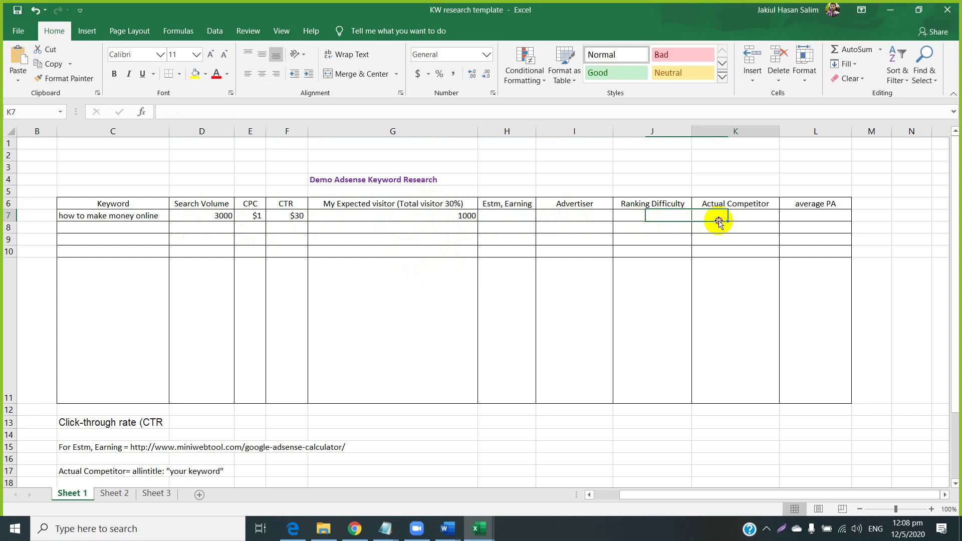
pyautogui.click(801, 214)
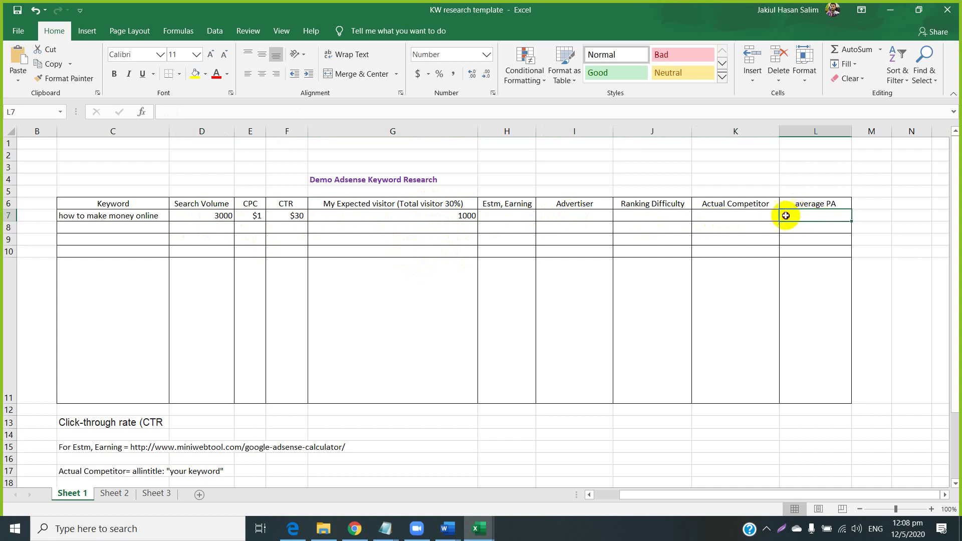
pyautogui.moveTo(786, 215); pyautogui.dragTo(558, 219)
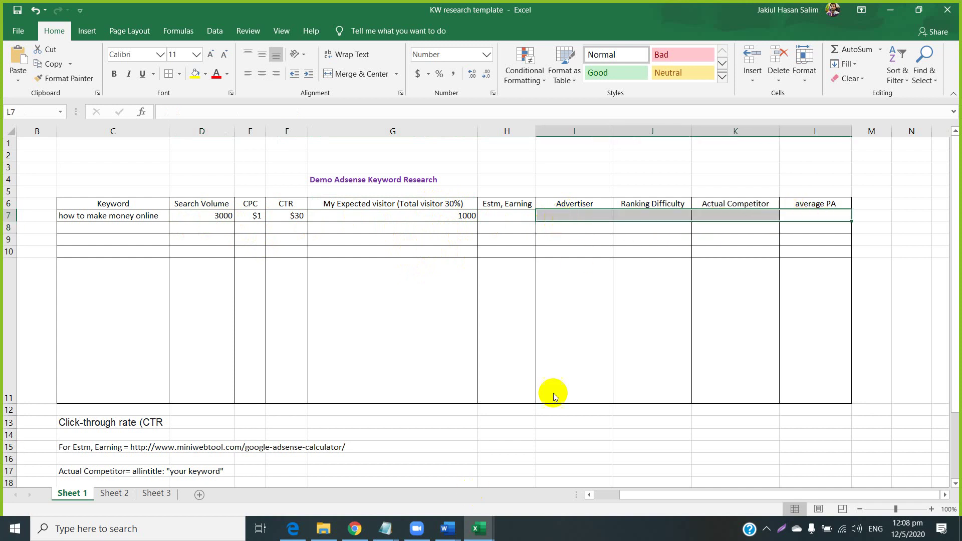
pyautogui.click(805, 214)
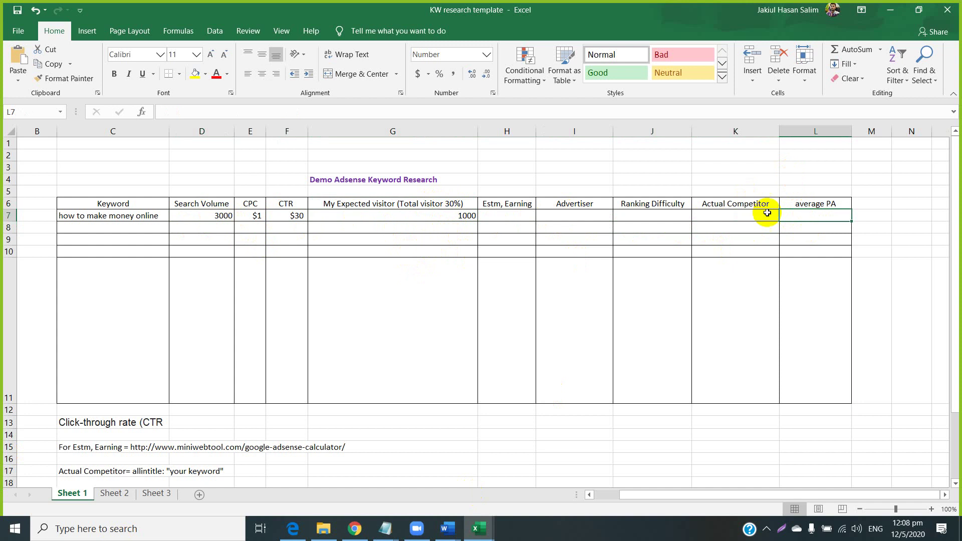
pyautogui.click(500, 216)
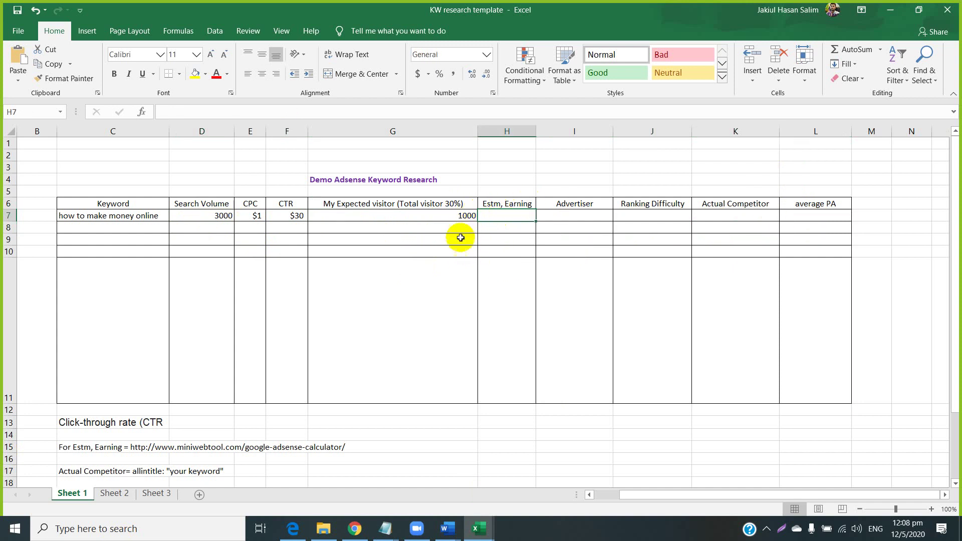
pyautogui.scroll(-1, 505, 220)
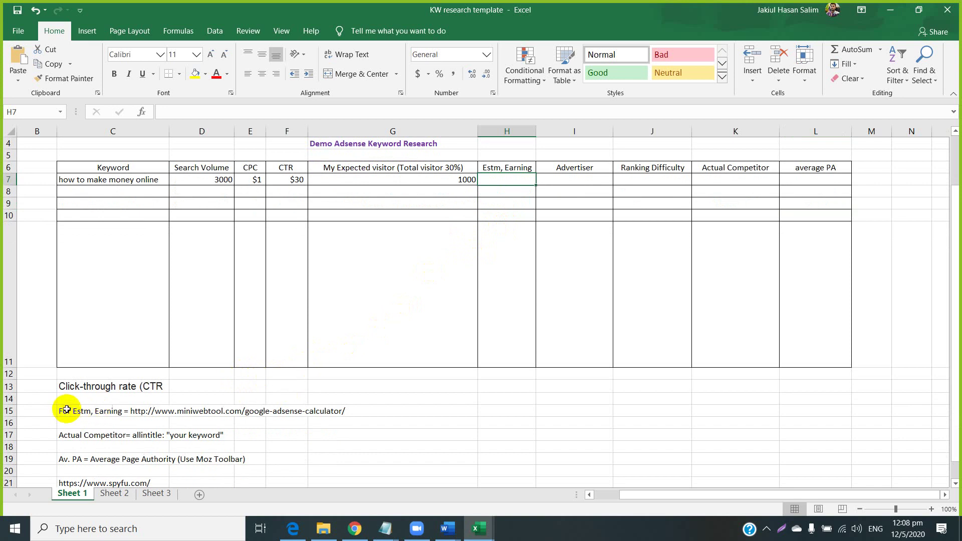
# Copy the miniwebtool AdSense calculator address from the row 15 note, then switch to Chrome.
pyautogui.click(151, 412)
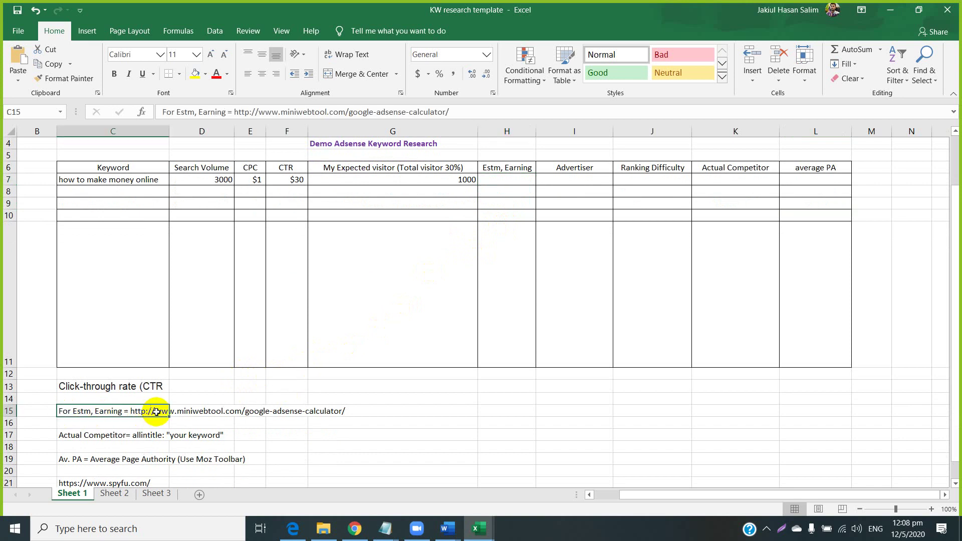
pyautogui.click(187, 422)
pyautogui.click(103, 412)
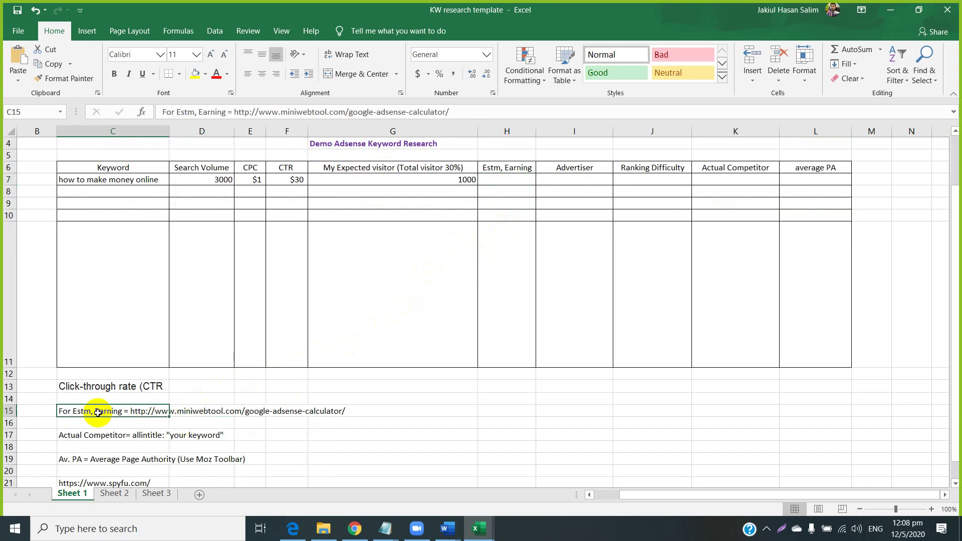
pyautogui.moveTo(231, 111); pyautogui.dragTo(452, 112)
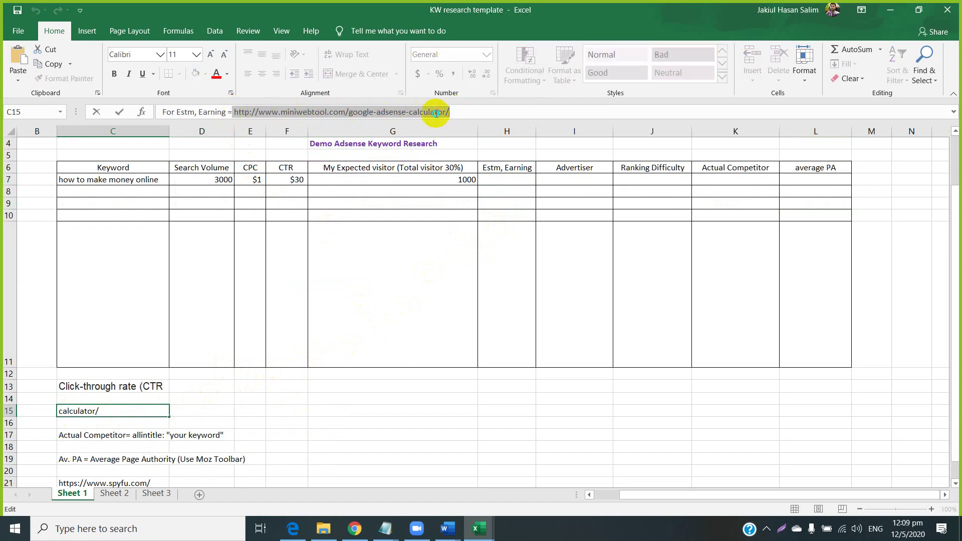
pyautogui.rightClick(452, 113)
pyautogui.click(456, 138)
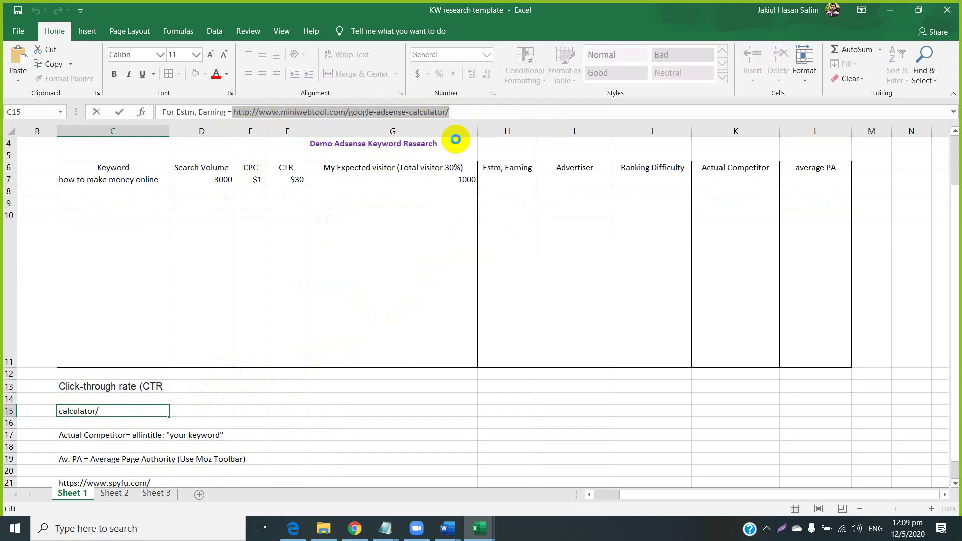
pyautogui.click(354, 529)
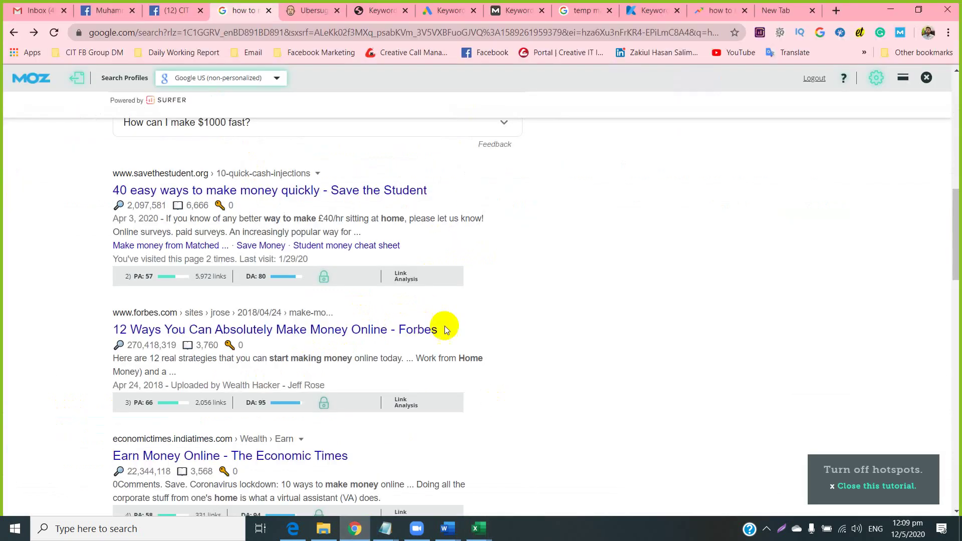
# Load the miniwebtool AdSense calculator in the new tab, dismiss cookies, and select Page impressions.
pyautogui.click(789, 11)
pyautogui.rightClick(432, 31)
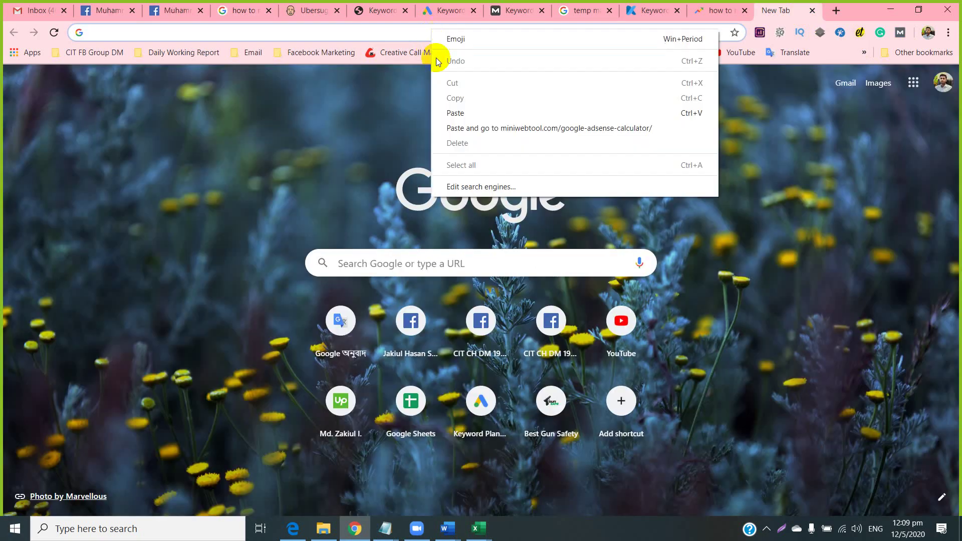
pyautogui.click(458, 123)
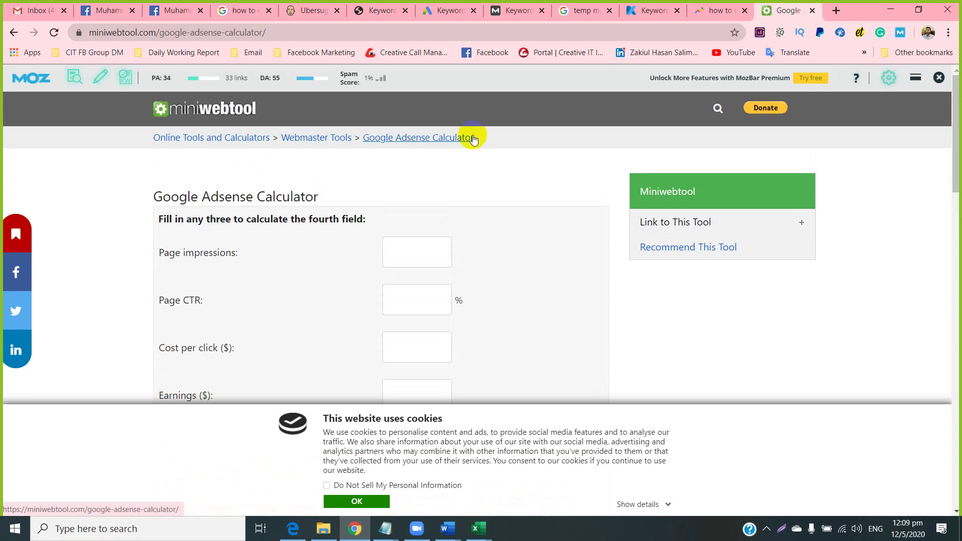
pyautogui.click(356, 501)
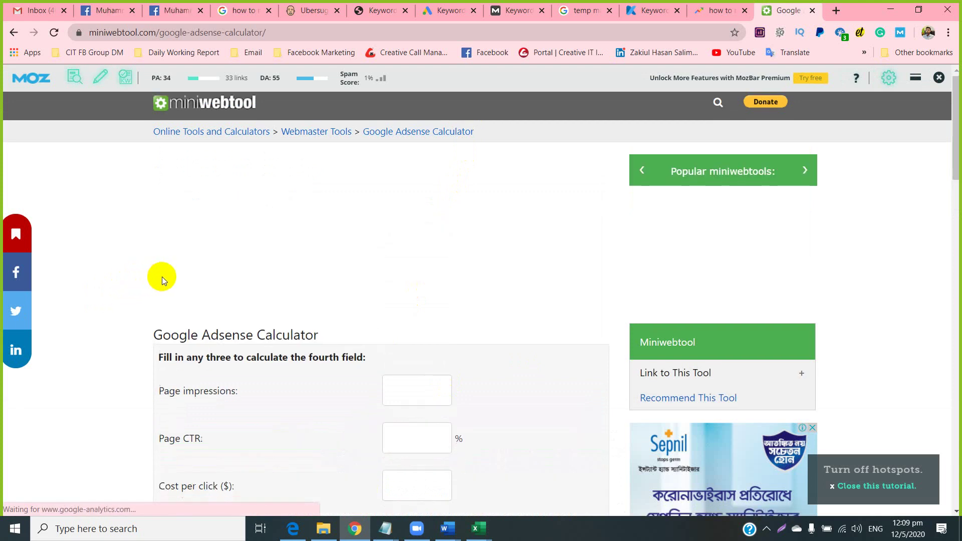
pyautogui.scroll(-4, 161, 277)
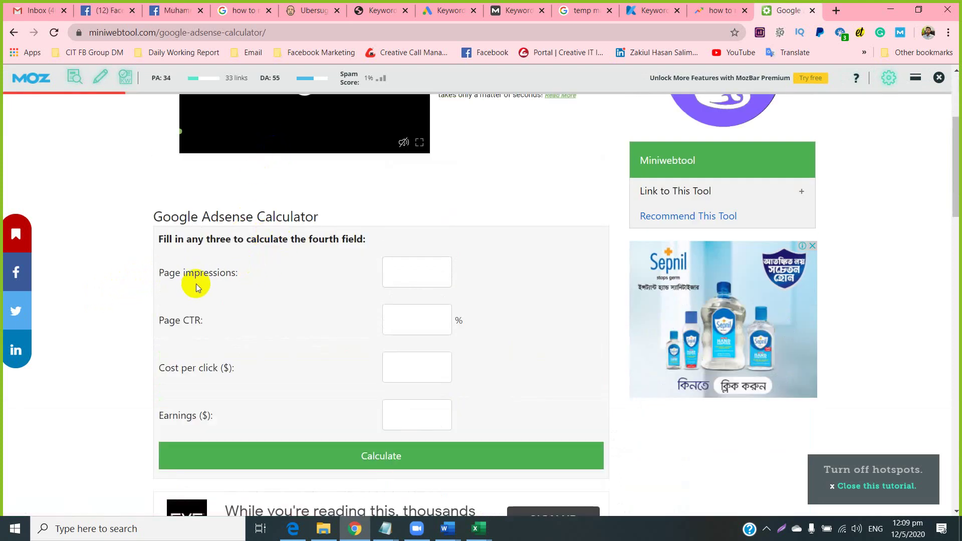
pyautogui.click(398, 271)
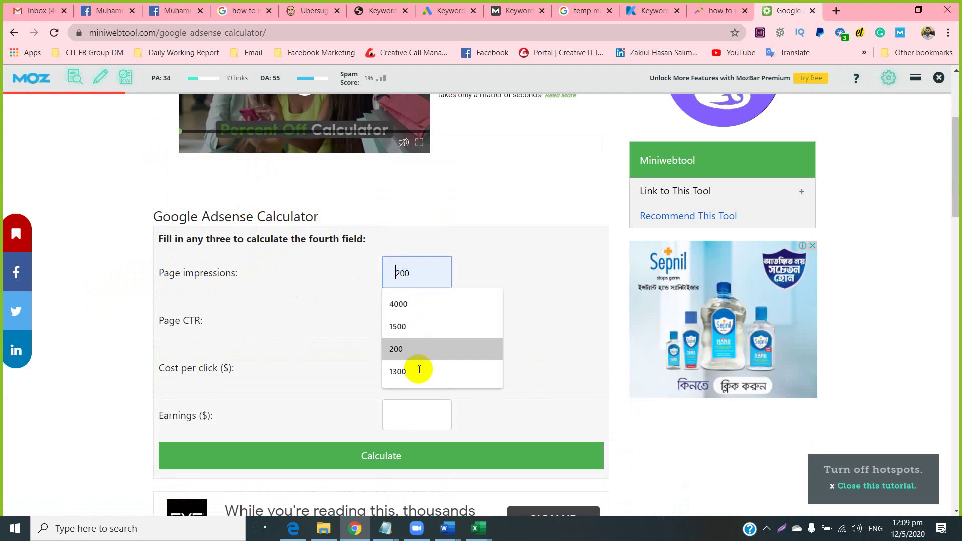
pyautogui.moveTo(475, 530)
pyautogui.moveTo(526, 479)
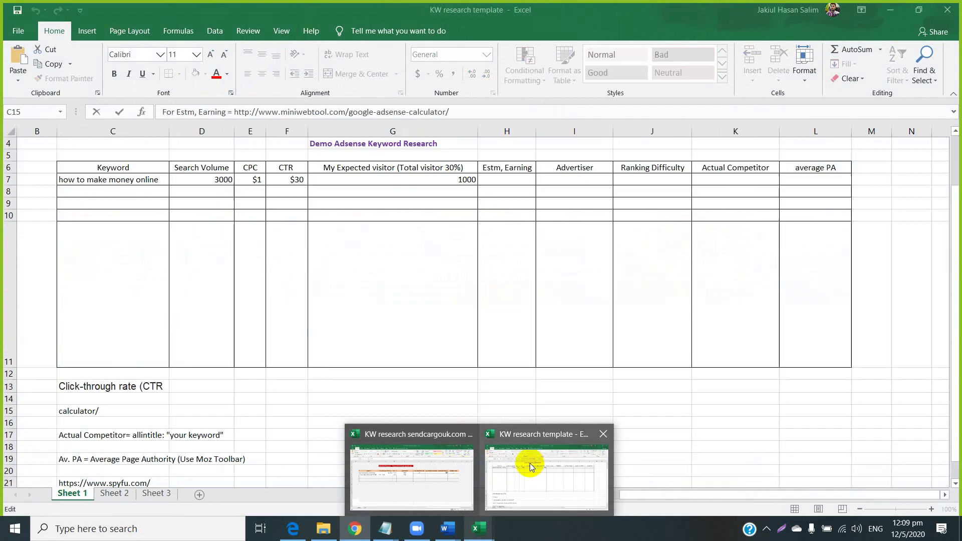
# Copy the 1000 expected visitors from G7 into the AdSense calculator's Page impressions field.
pyautogui.click(531, 467)
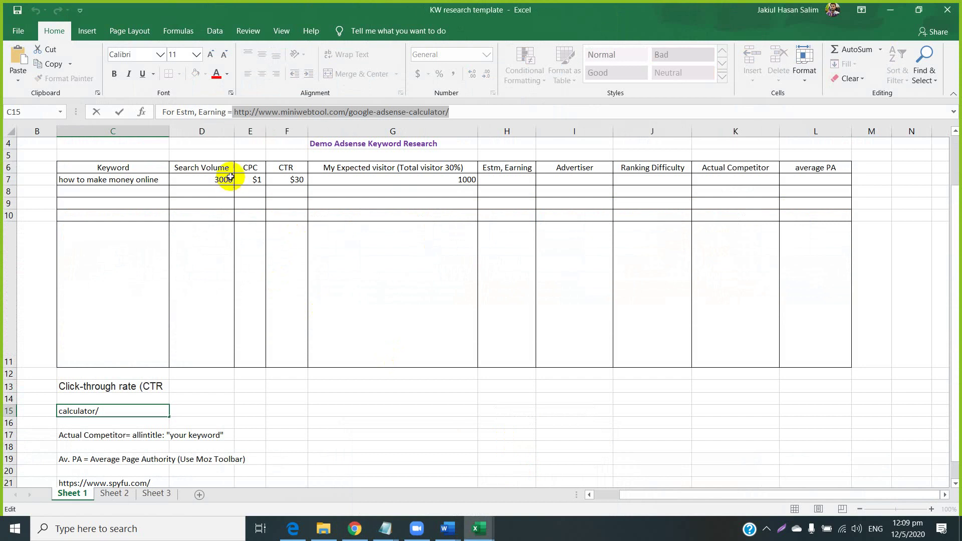
pyautogui.rightClick(444, 179)
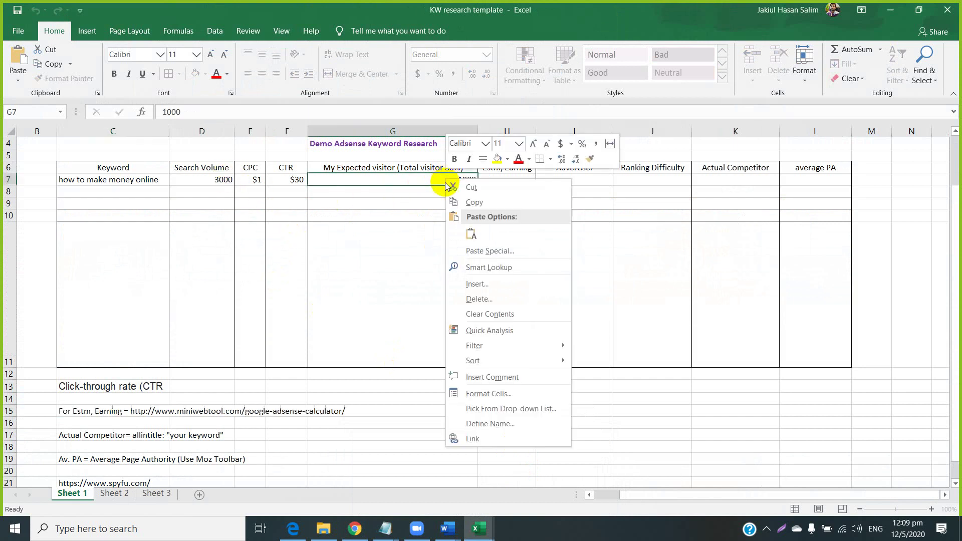
pyautogui.click(463, 201)
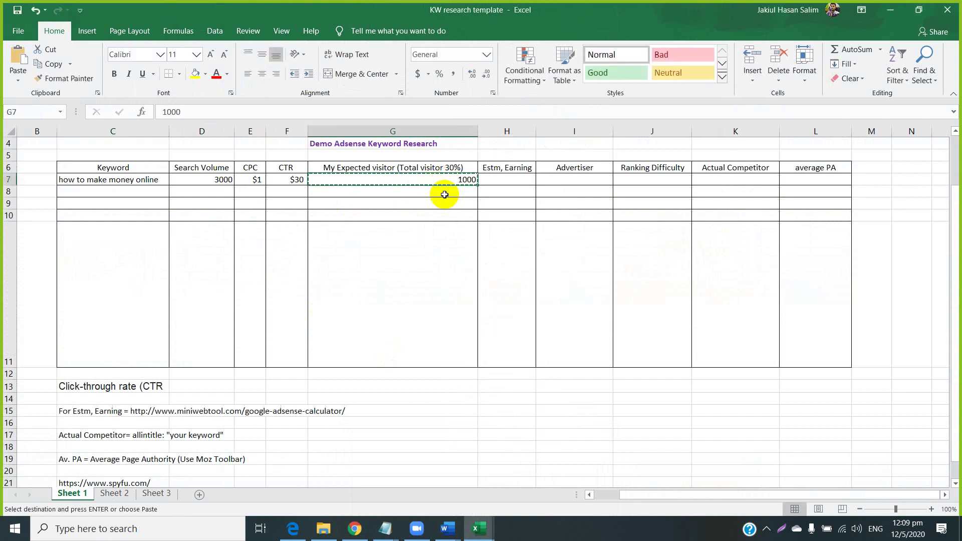
pyautogui.click(355, 528)
pyautogui.click(399, 264)
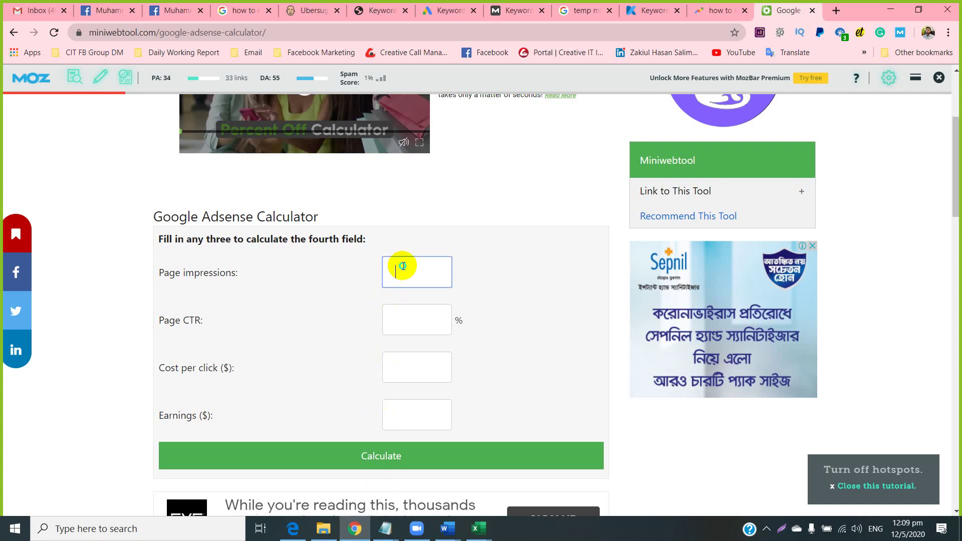
pyautogui.rightClick(403, 266)
pyautogui.click(421, 364)
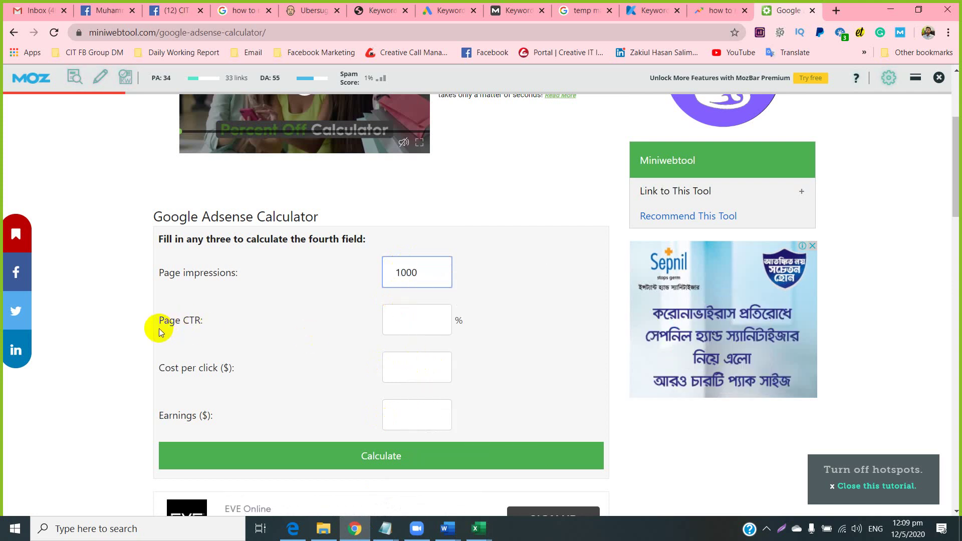
# Back in the KW research template, point out the expected visitor heading G6 and search volume 3000 in D7.
pyautogui.moveTo(163, 321); pyautogui.dragTo(194, 321)
pyautogui.click(312, 323)
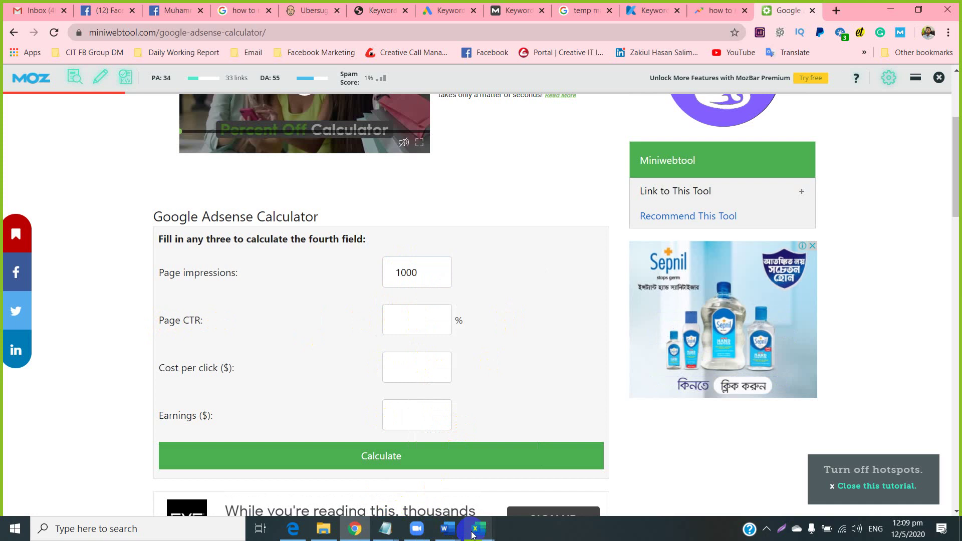
pyautogui.moveTo(478, 530)
pyautogui.click(521, 486)
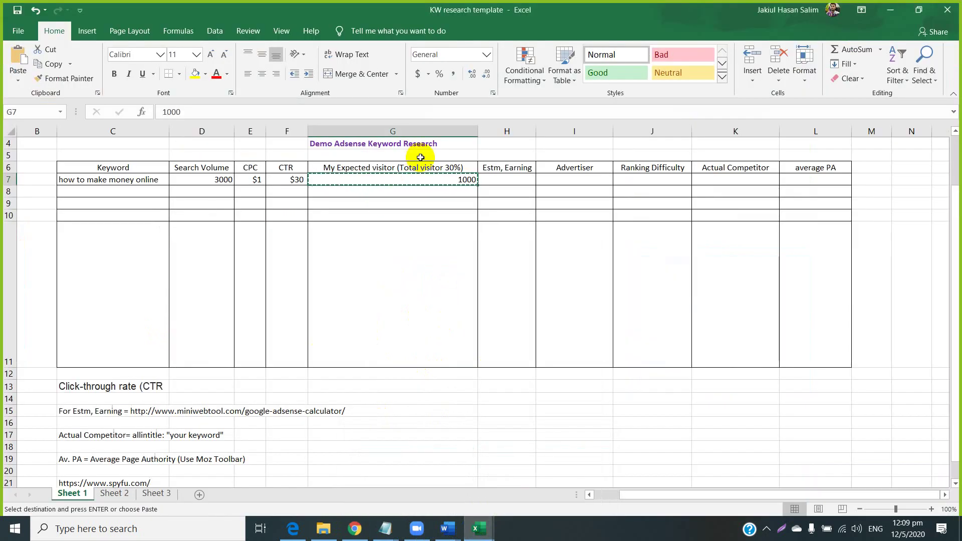
pyautogui.click(462, 165)
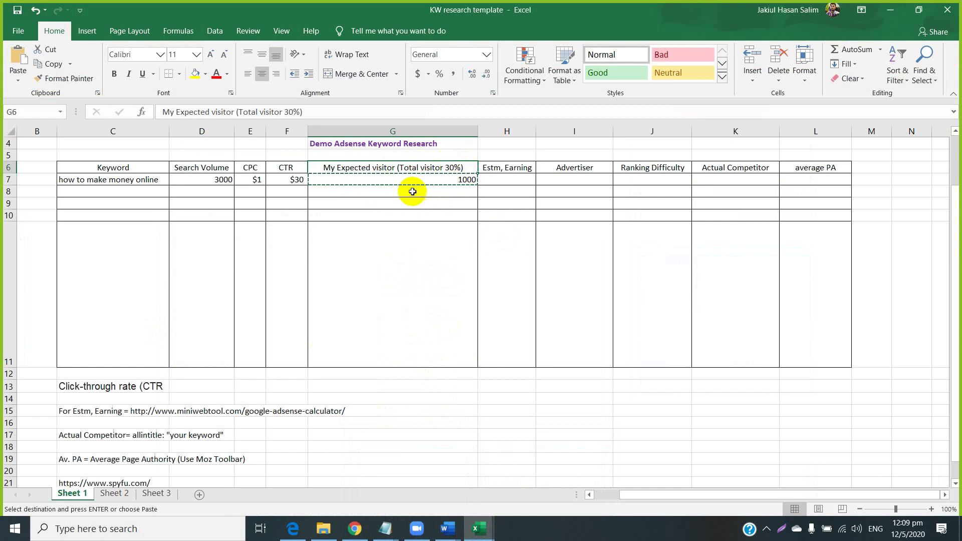
pyautogui.click(217, 181)
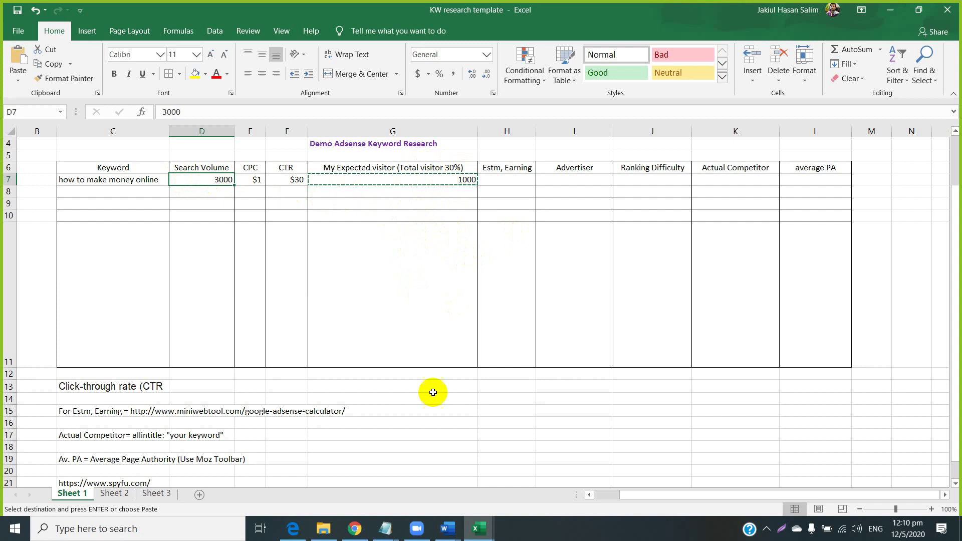
# Enter a Page CTR of 30 beside the 1000 page impressions in the AdSense calculator.
pyautogui.click(352, 527)
pyautogui.click(402, 320)
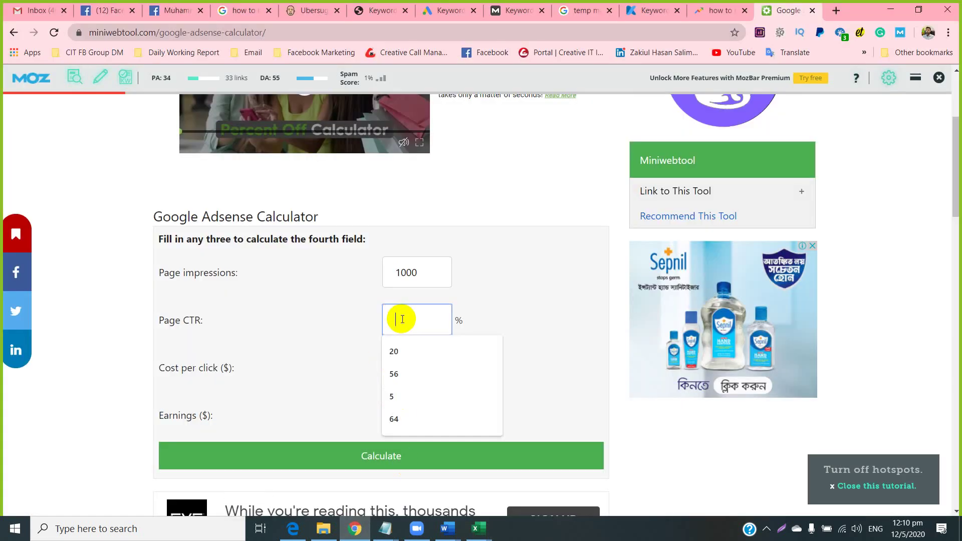
pyautogui.write('30')
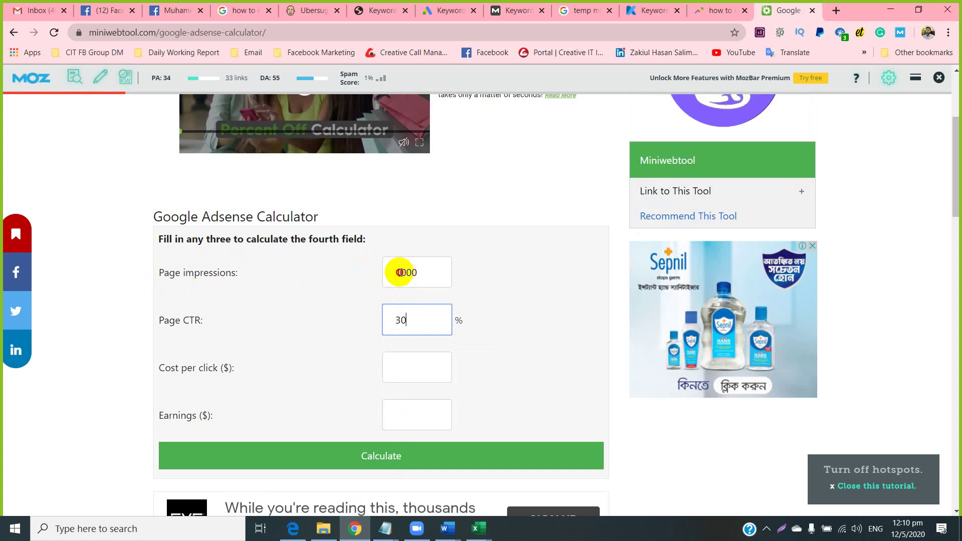
pyautogui.click(400, 273)
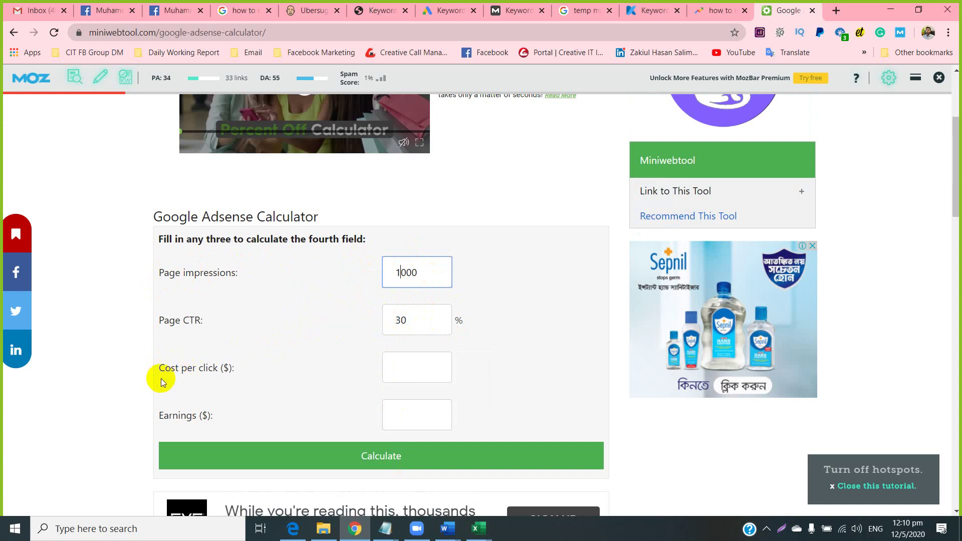
pyautogui.moveTo(170, 369); pyautogui.dragTo(228, 369)
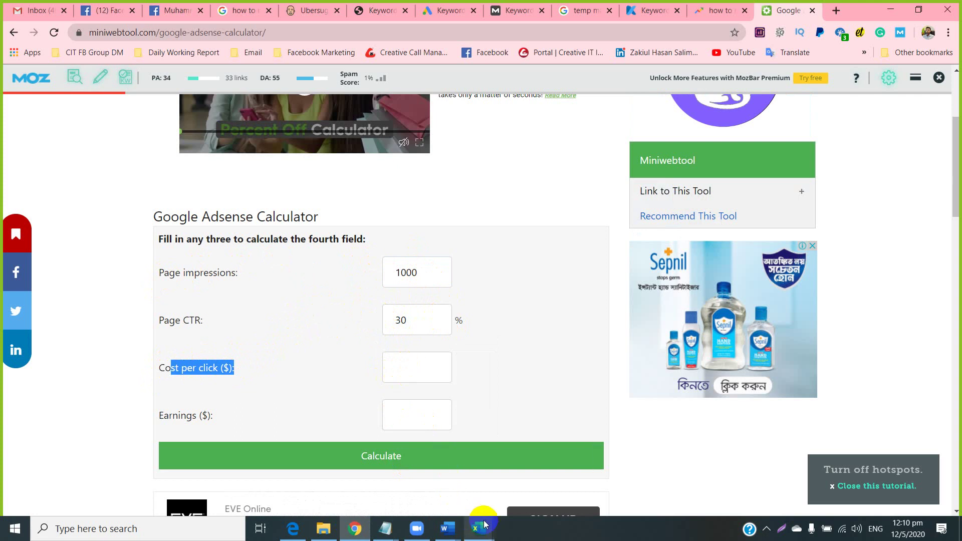
# Copy the first keyword's row of data in the KW research sendcargouk.com workbook.
pyautogui.moveTo(484, 524)
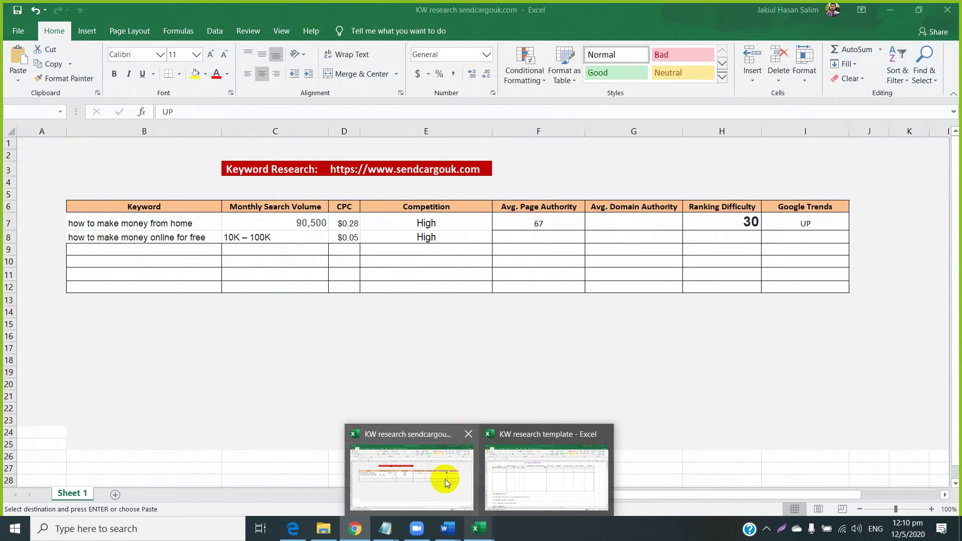
pyautogui.click(444, 479)
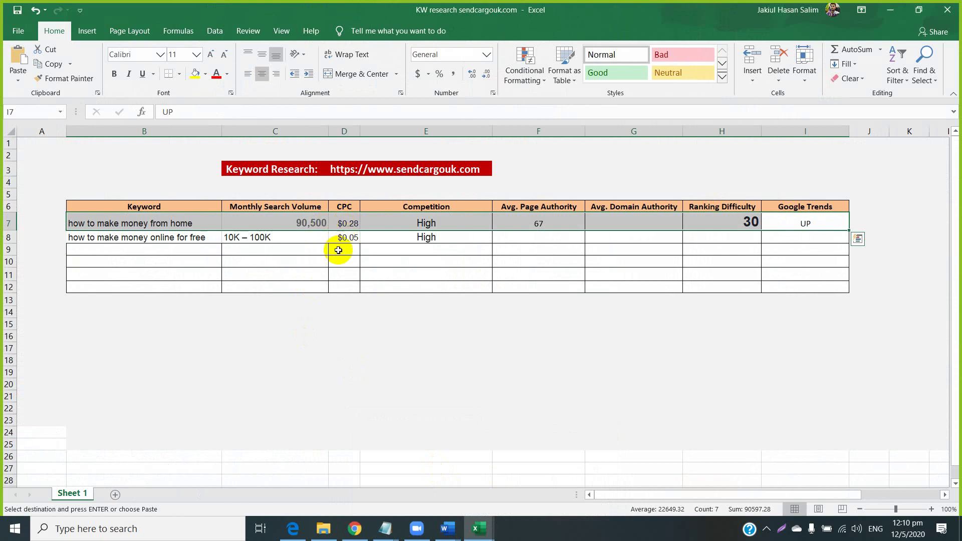
pyautogui.rightClick(345, 224)
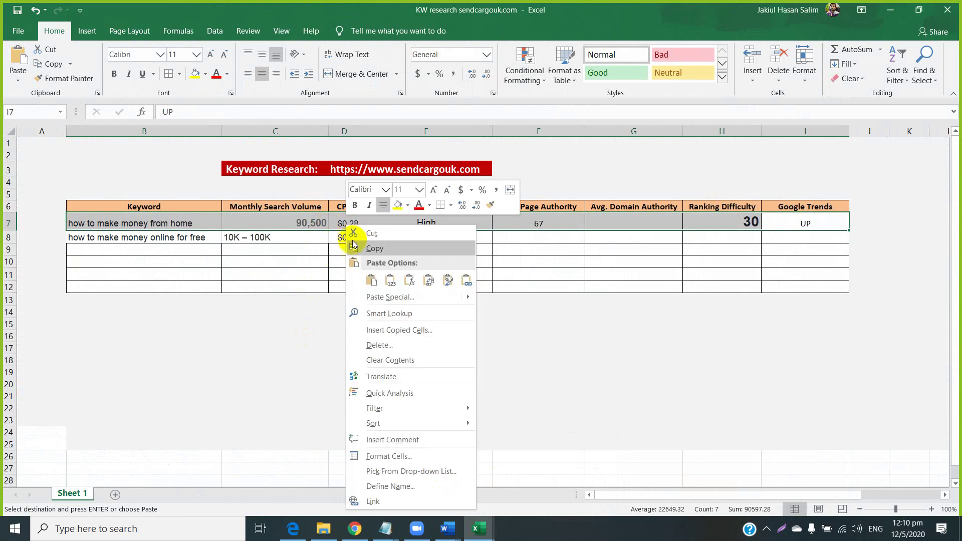
pyautogui.click(364, 249)
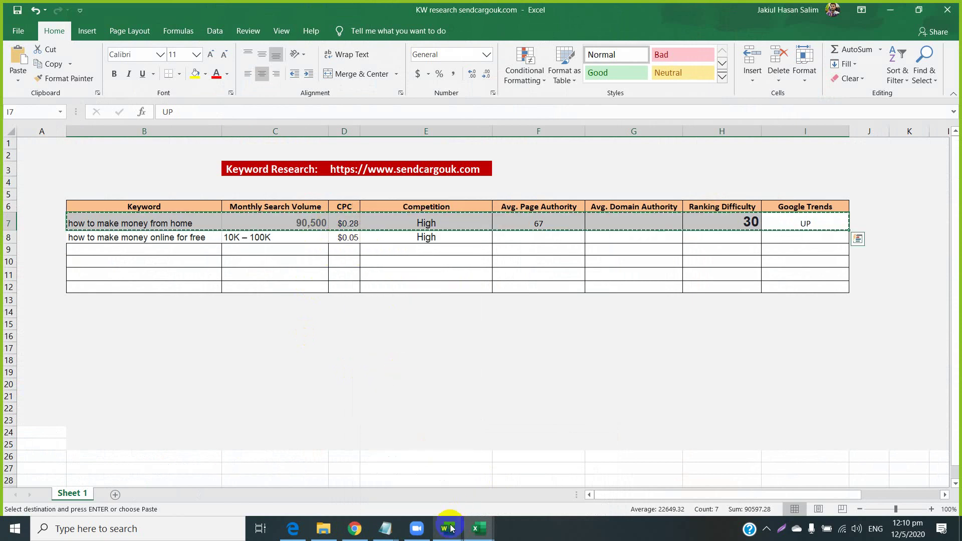
# Copy the $1 CPC from E7 of the KW research template.
pyautogui.moveTo(449, 526)
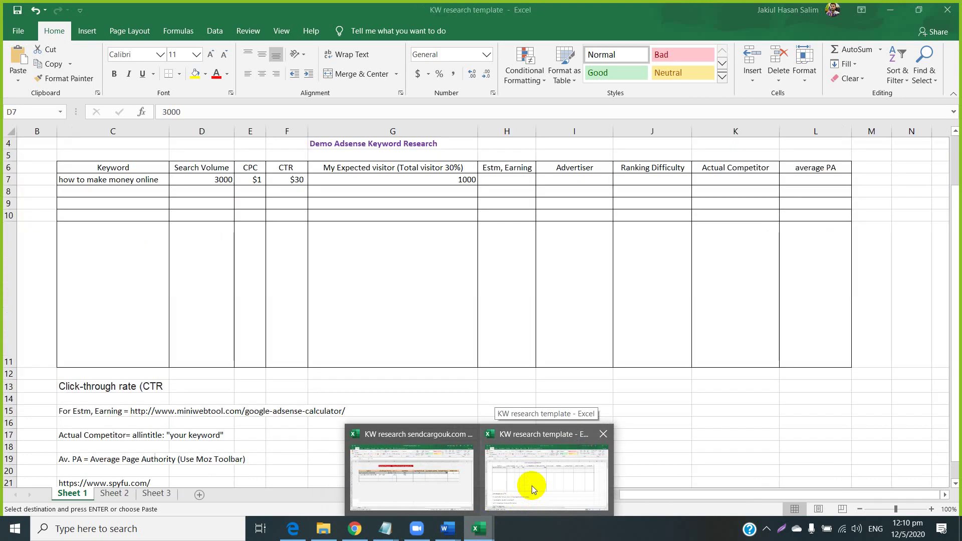
pyautogui.click(531, 485)
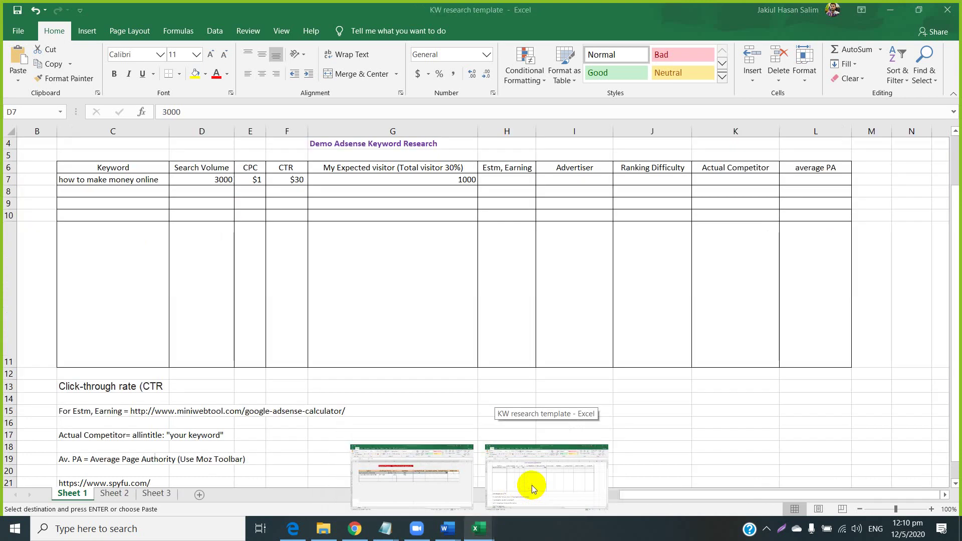
pyautogui.rightClick(252, 179)
pyautogui.click(277, 204)
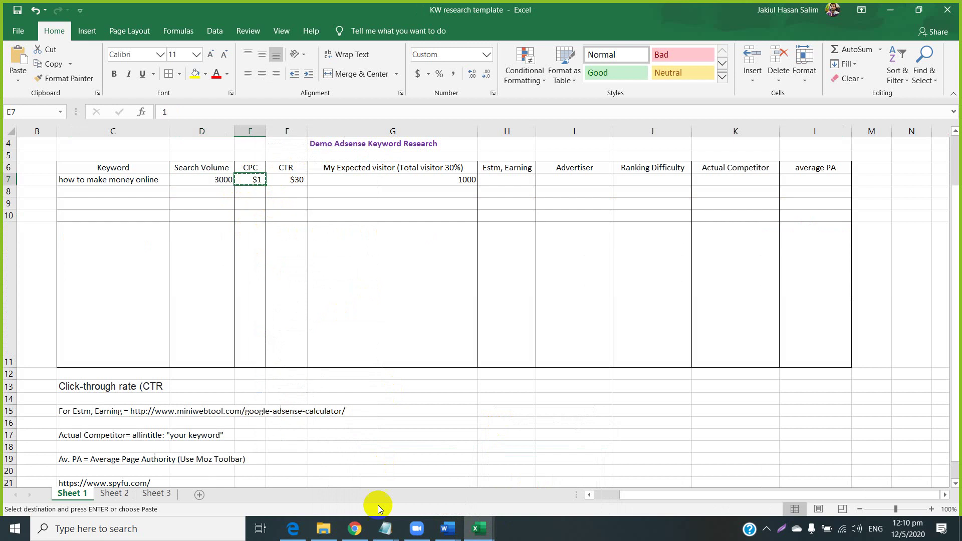
pyautogui.click(354, 528)
# Paste 1 as the cost per click without the $ sign and calculate the earnings estimate.
pyautogui.rightClick(407, 371)
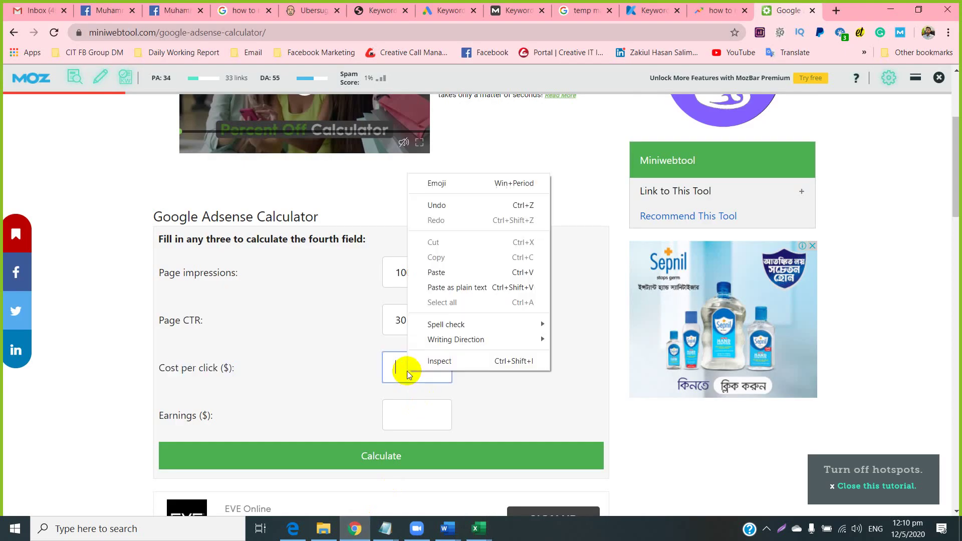
pyautogui.click(430, 273)
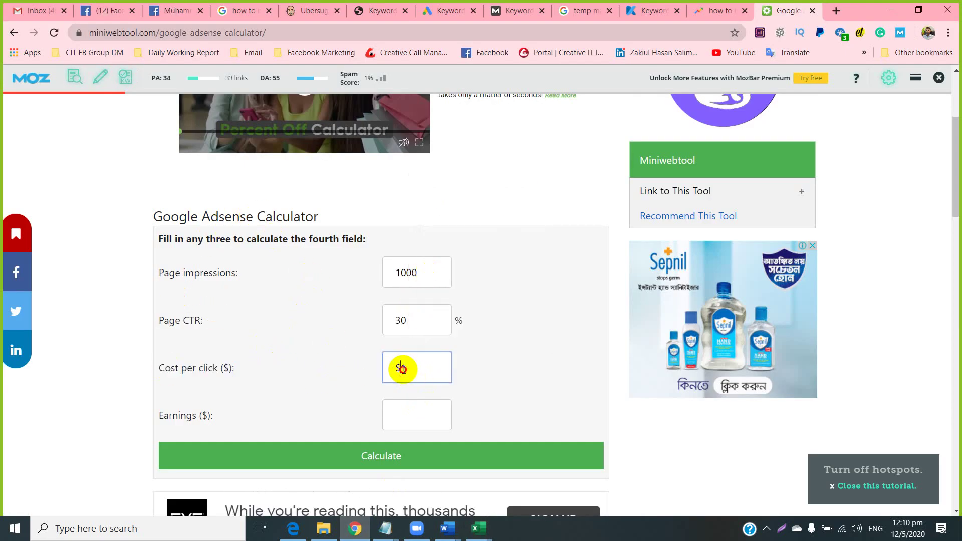
pyautogui.press('BackSpace')
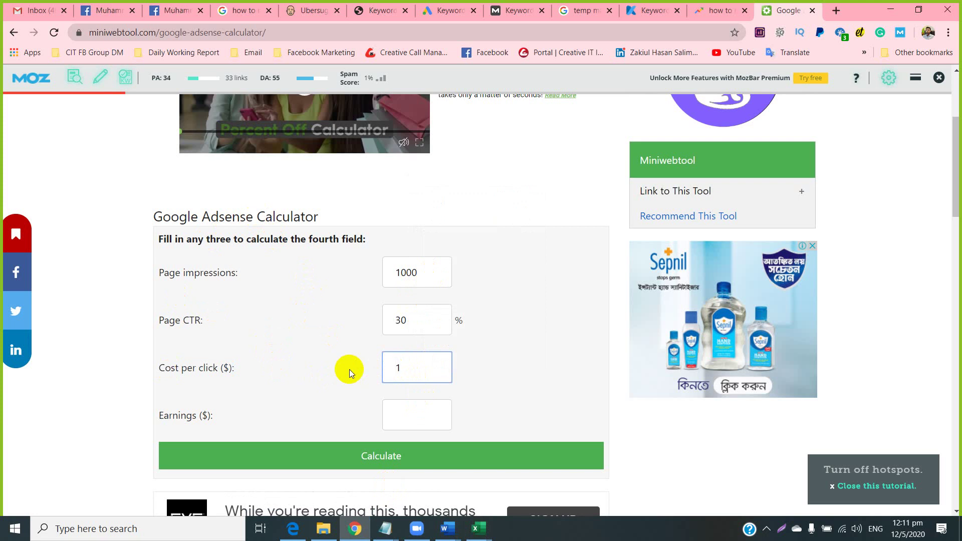
pyautogui.click(394, 464)
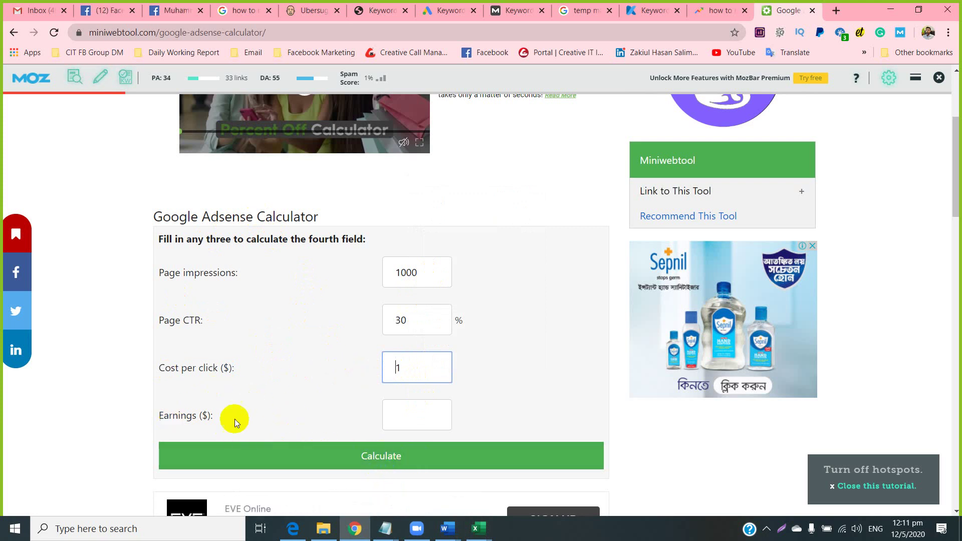
pyautogui.click(357, 469)
pyautogui.click(358, 461)
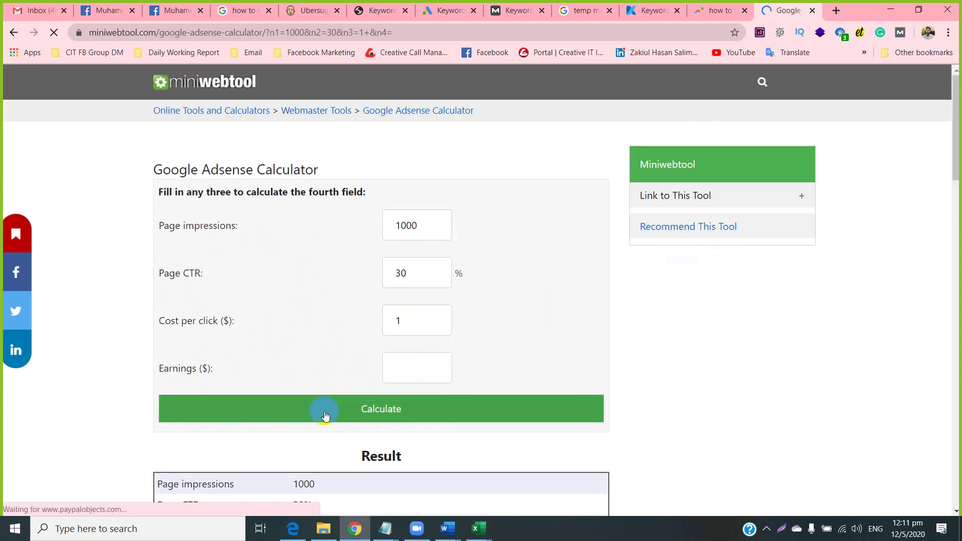
pyautogui.click(325, 415)
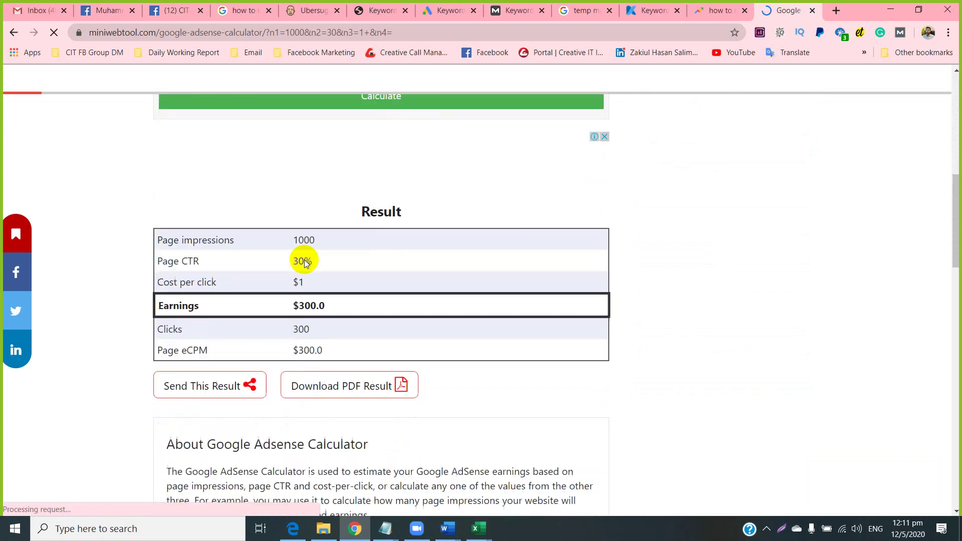
# Highlight the result values: 1000 impressions, 30% CTR, $1 cost per click and $300.0 earnings.
pyautogui.scroll(1, 268, 280)
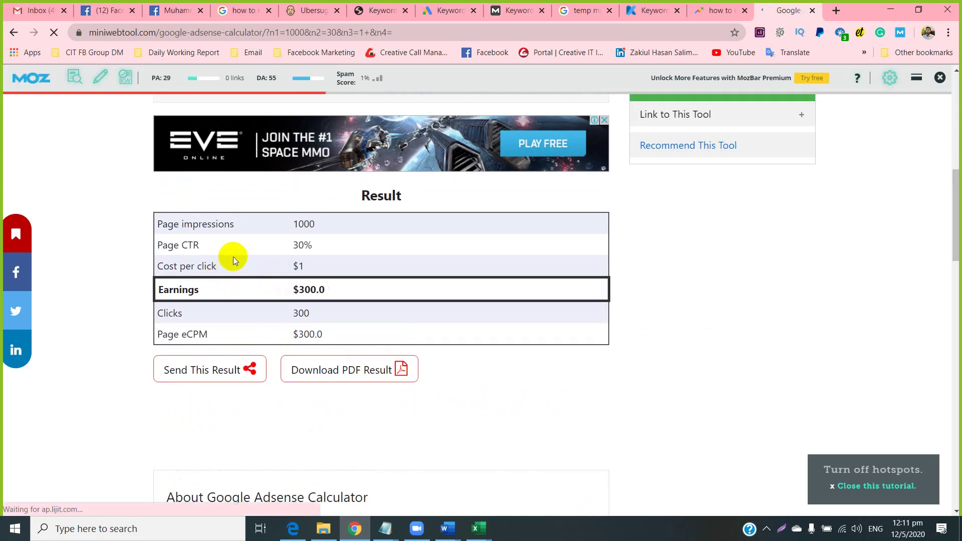
pyautogui.scroll(5, 178, 278)
pyautogui.scroll(-2, 179, 275)
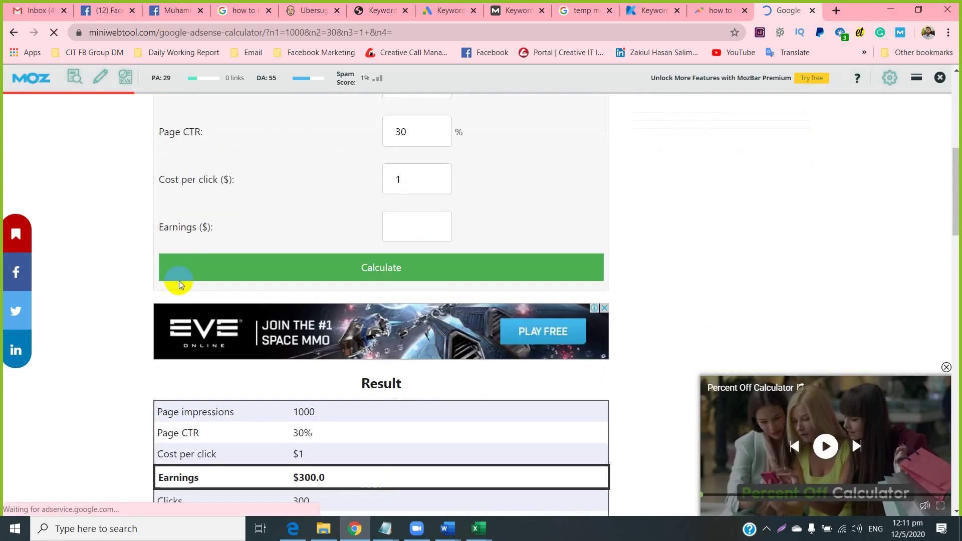
pyautogui.scroll(-3, 171, 278)
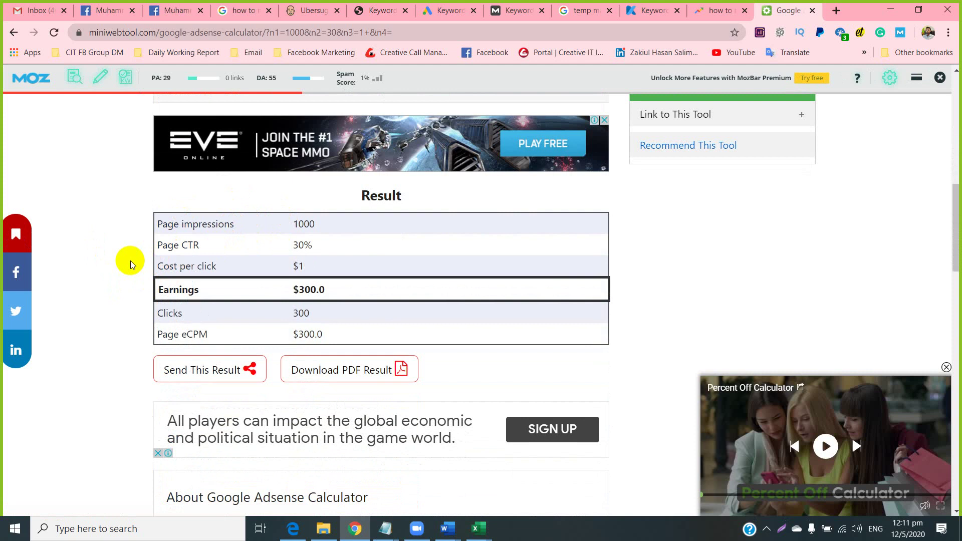
pyautogui.moveTo(315, 224); pyautogui.dragTo(293, 224)
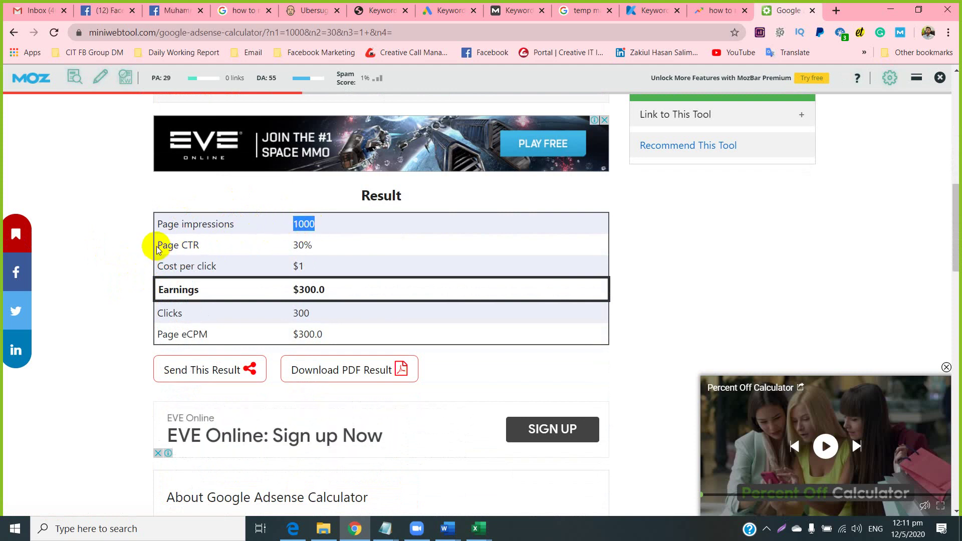
pyautogui.moveTo(316, 245); pyautogui.dragTo(289, 246)
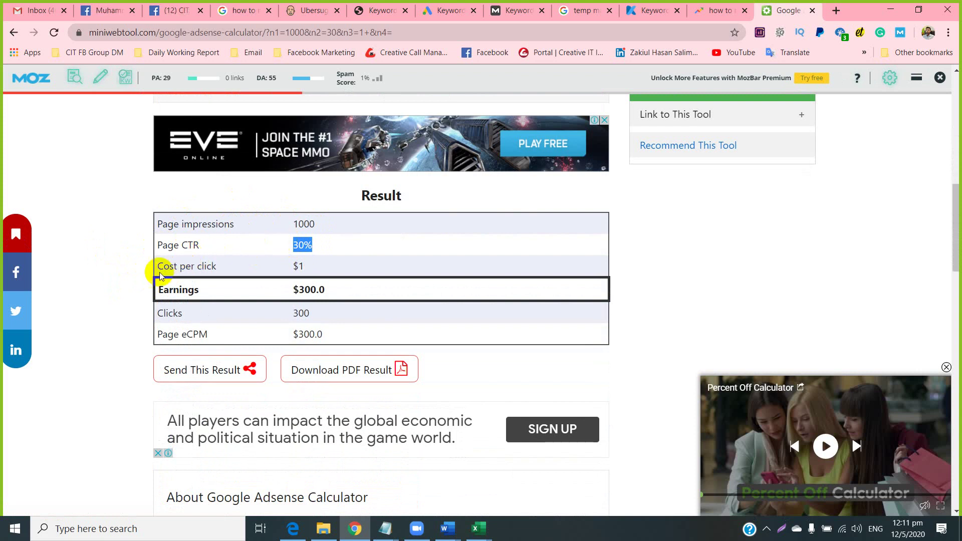
pyautogui.moveTo(163, 266); pyautogui.dragTo(303, 264)
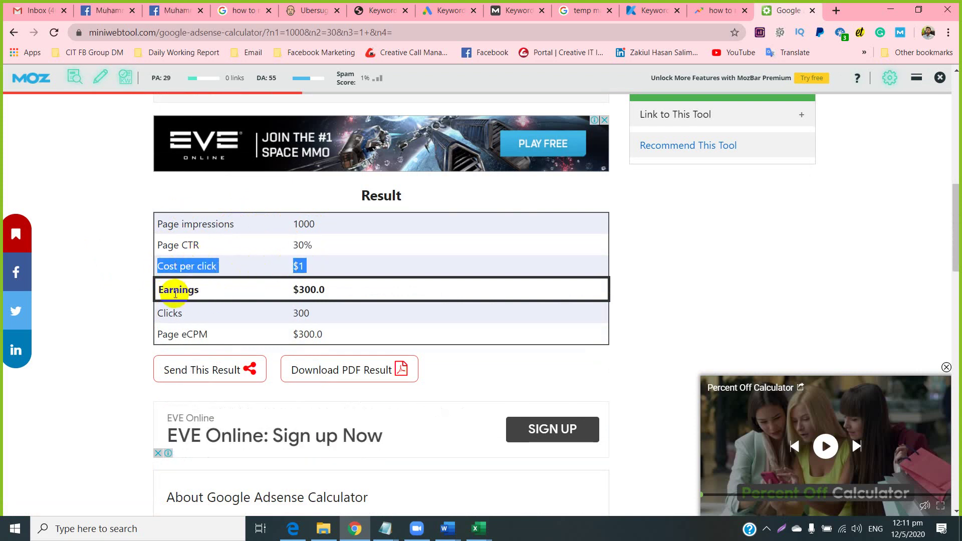
pyautogui.moveTo(335, 291); pyautogui.dragTo(286, 289)
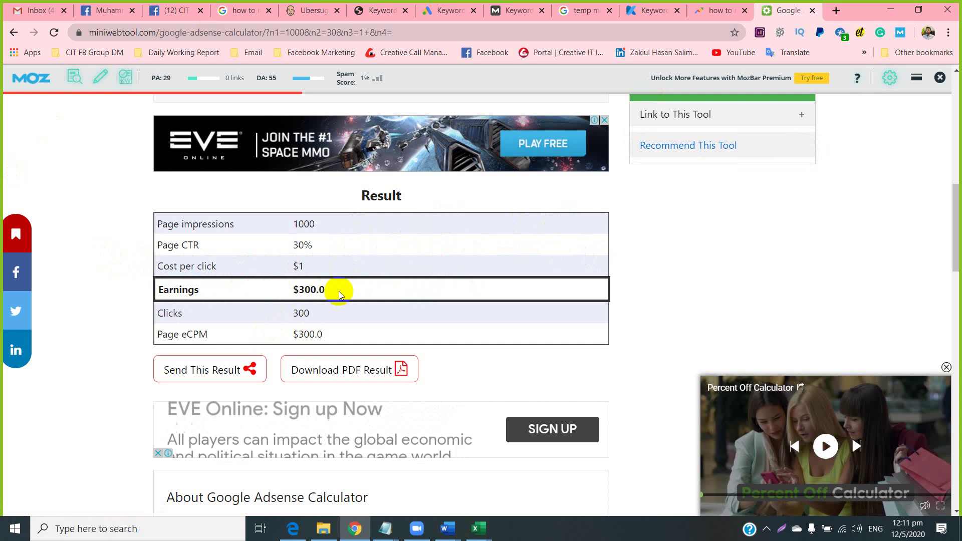
pyautogui.moveTo(339, 292); pyautogui.dragTo(279, 289)
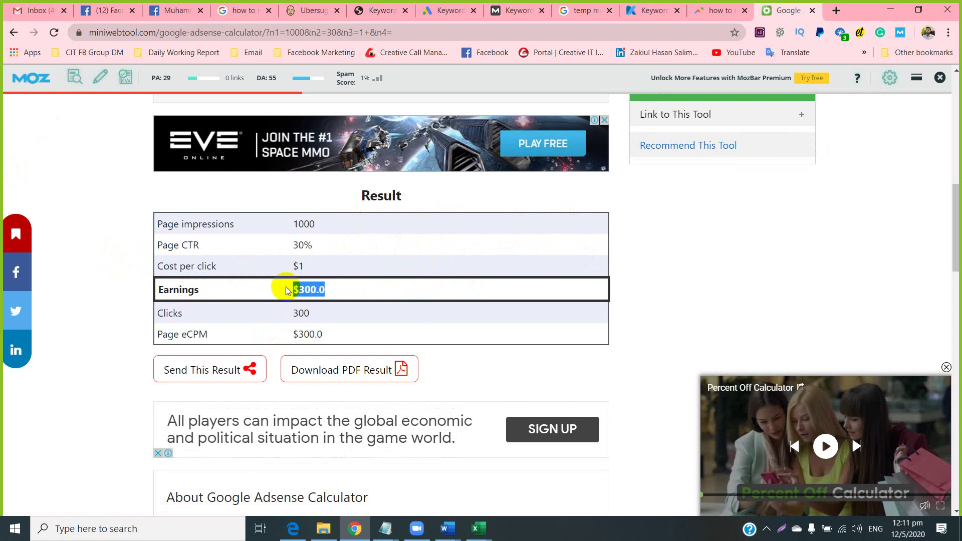
pyautogui.click(359, 294)
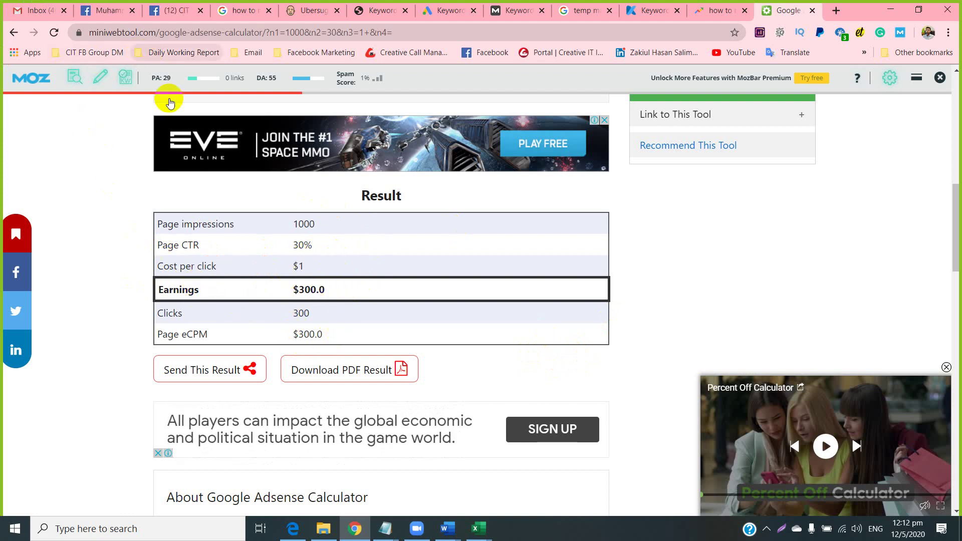
# Scroll back to the top of the calculator and show the hidden system tray icons.
pyautogui.scroll(10, 241, 315)
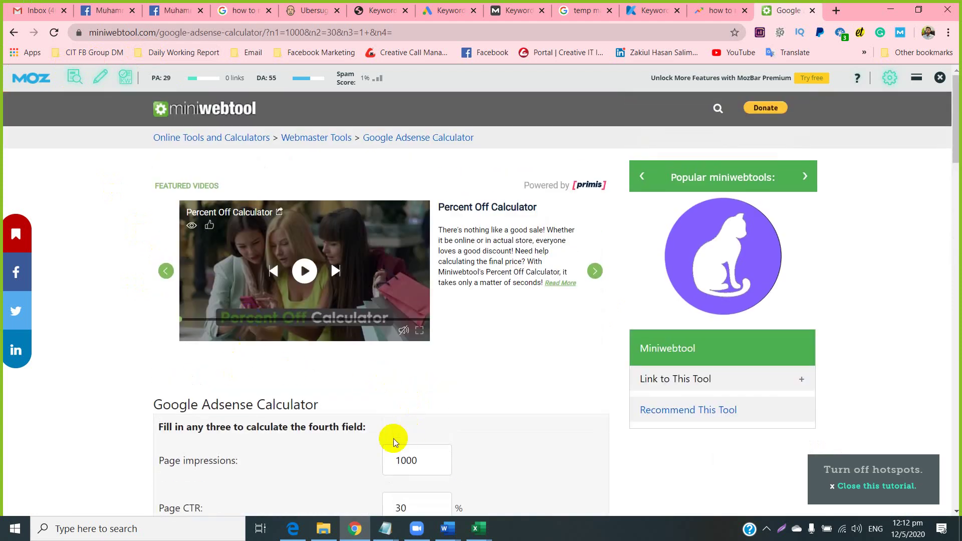
pyautogui.click(765, 532)
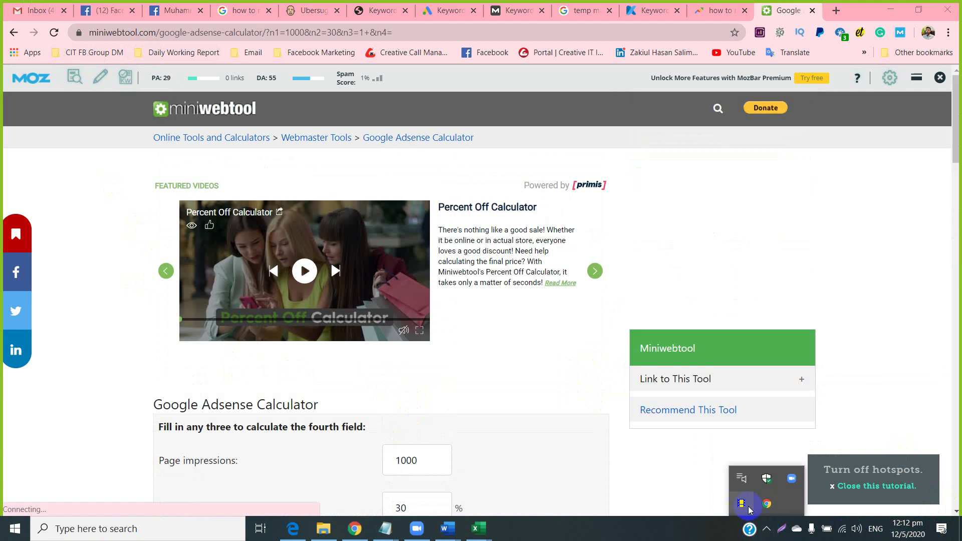
pyautogui.click(555, 375)
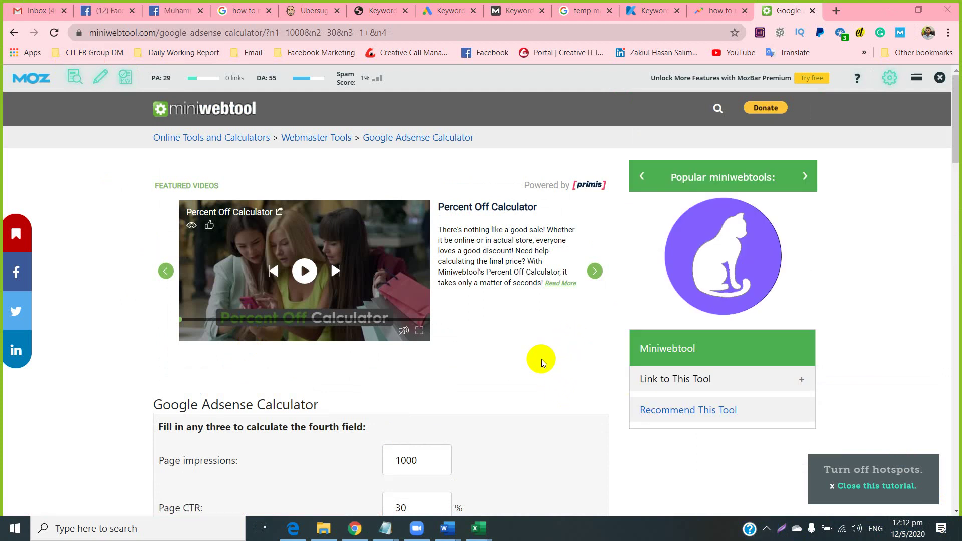
# Hide Zoom's floating meeting controls and minimize the Zoom meeting window.
pyautogui.moveTo(420, 529)
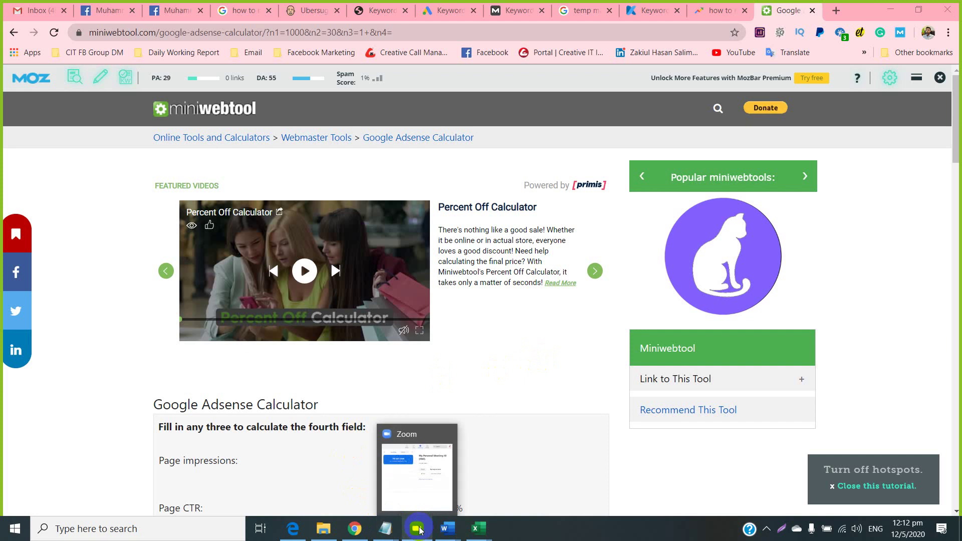
pyautogui.click(415, 496)
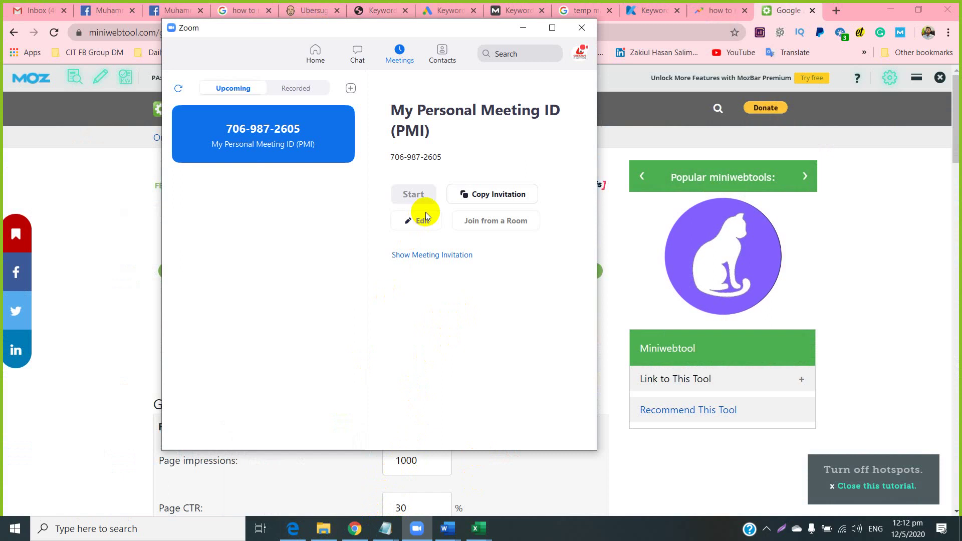
pyautogui.moveTo(416, 528)
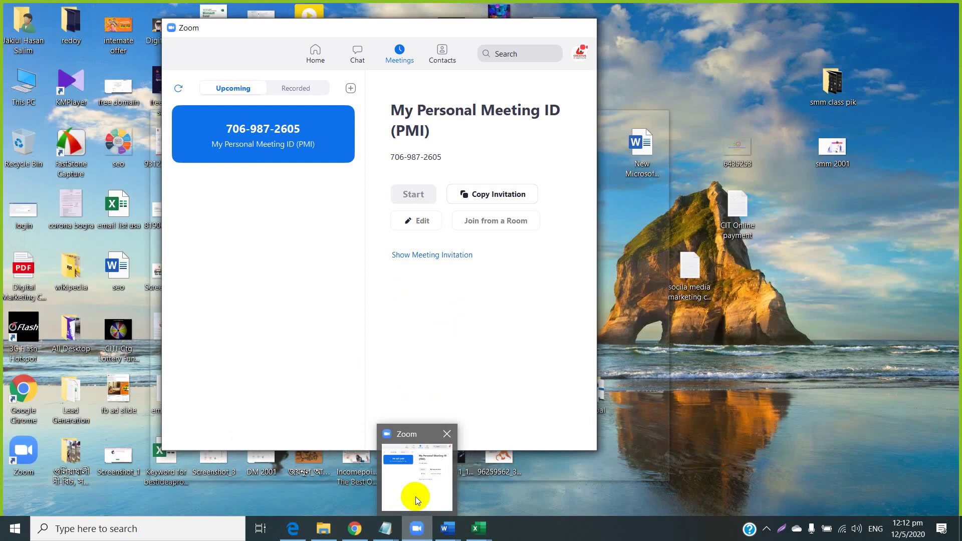
pyautogui.click(415, 497)
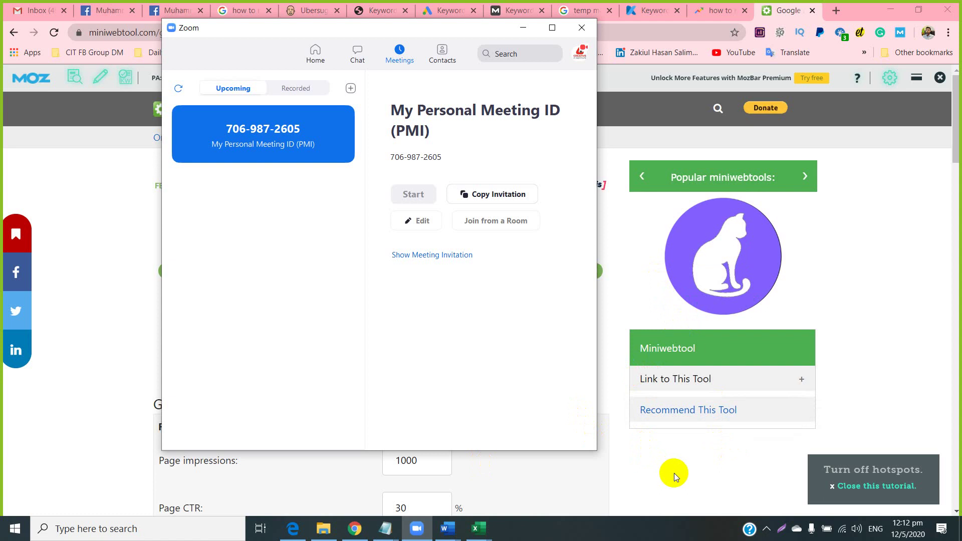
pyautogui.click(703, 503)
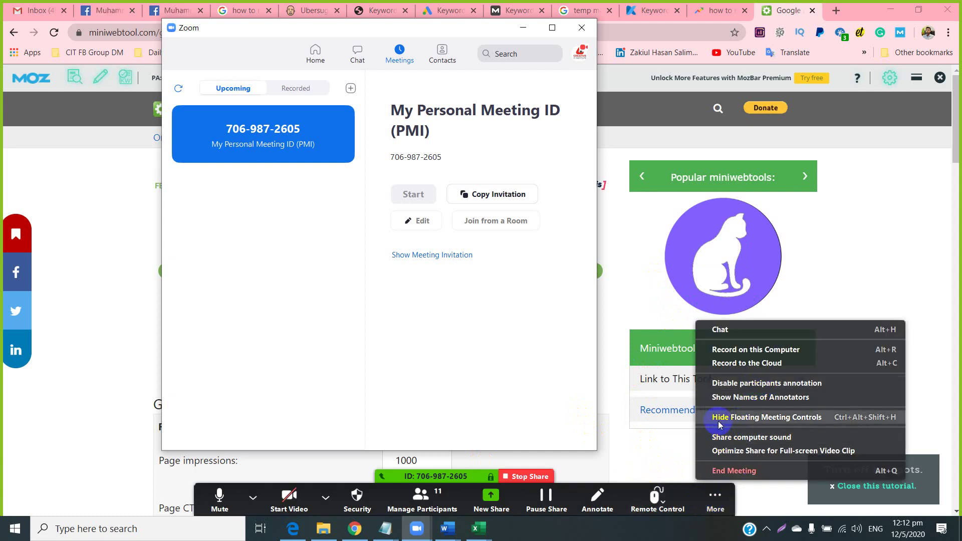
pyautogui.click(717, 419)
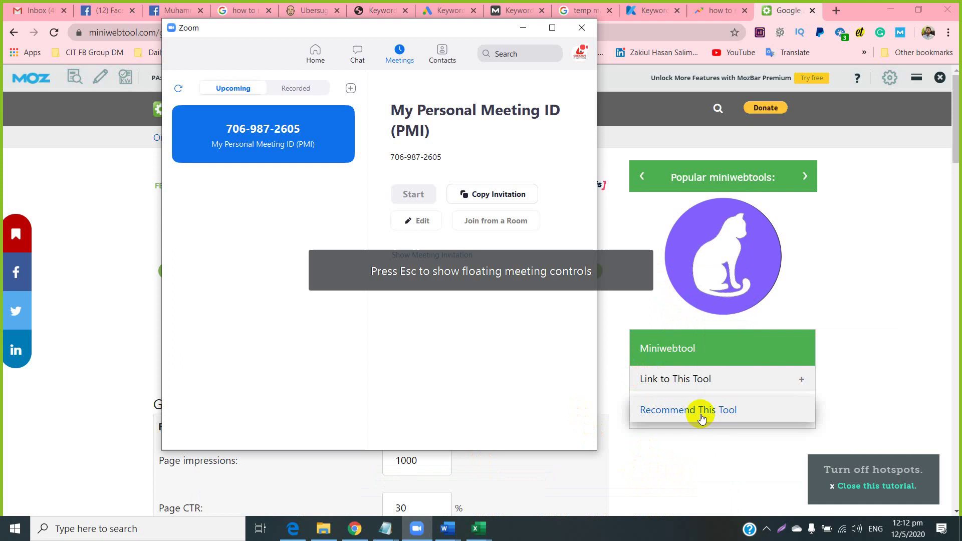
pyautogui.click(522, 27)
pyautogui.press('Escape')
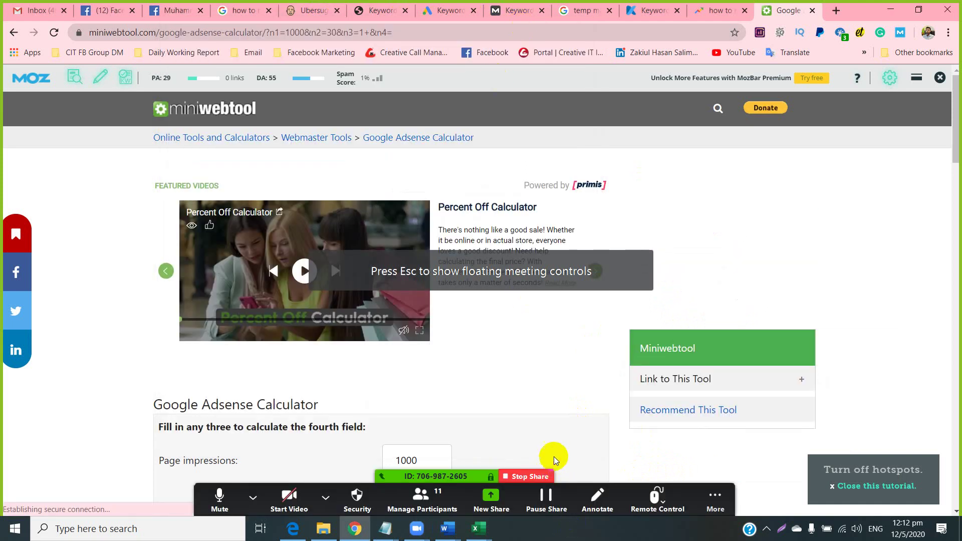
# Unmute all meeting participants from the participants list, then minimize it.
pyautogui.click(715, 501)
pyautogui.click(422, 501)
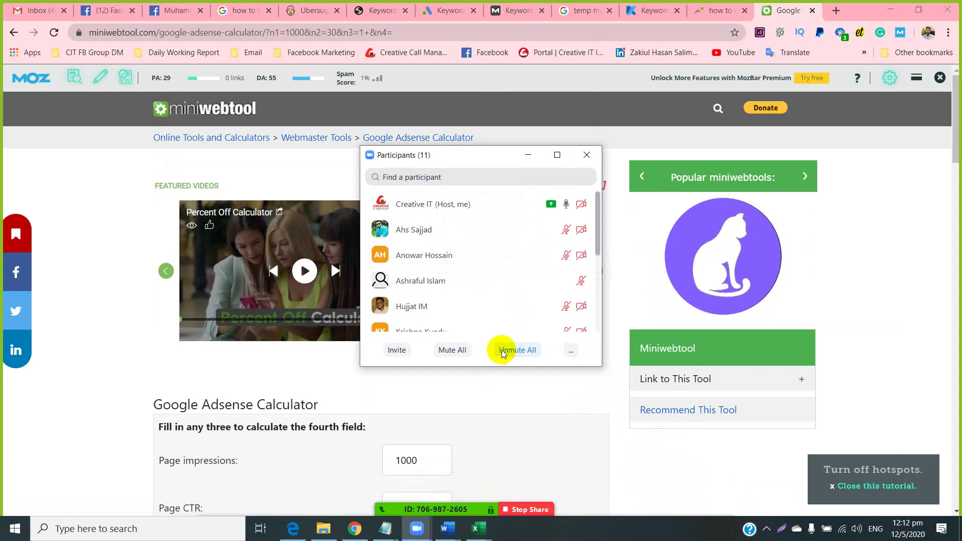
pyautogui.click(502, 351)
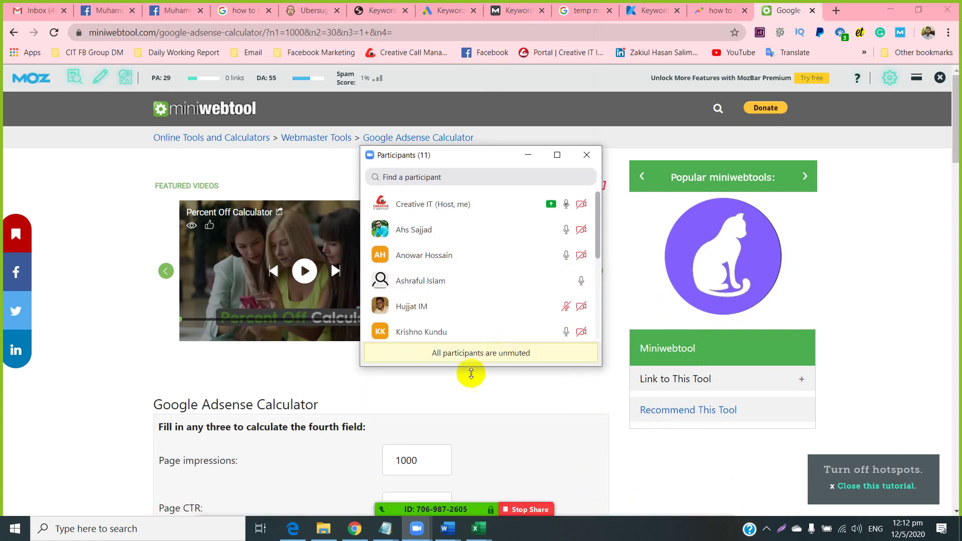
pyautogui.click(527, 156)
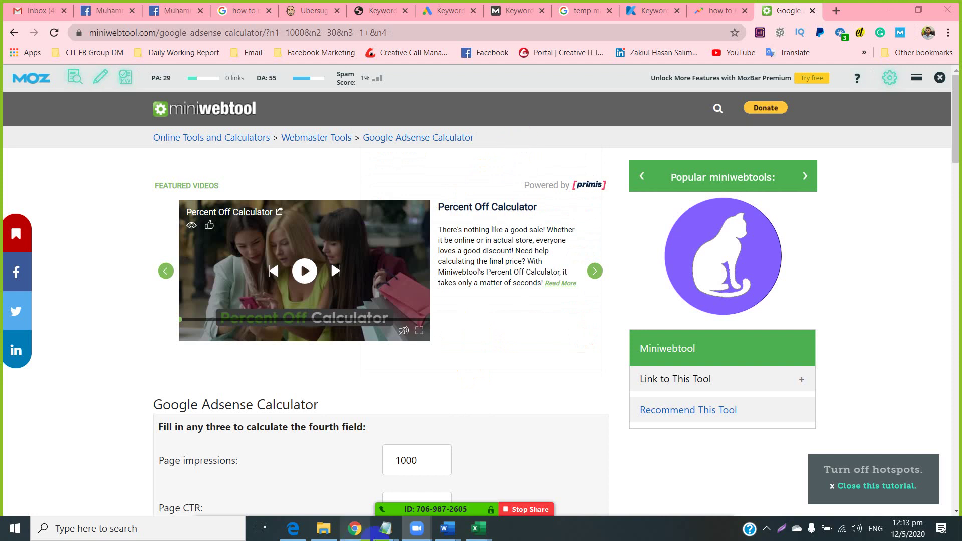
pyautogui.moveTo(394, 537)
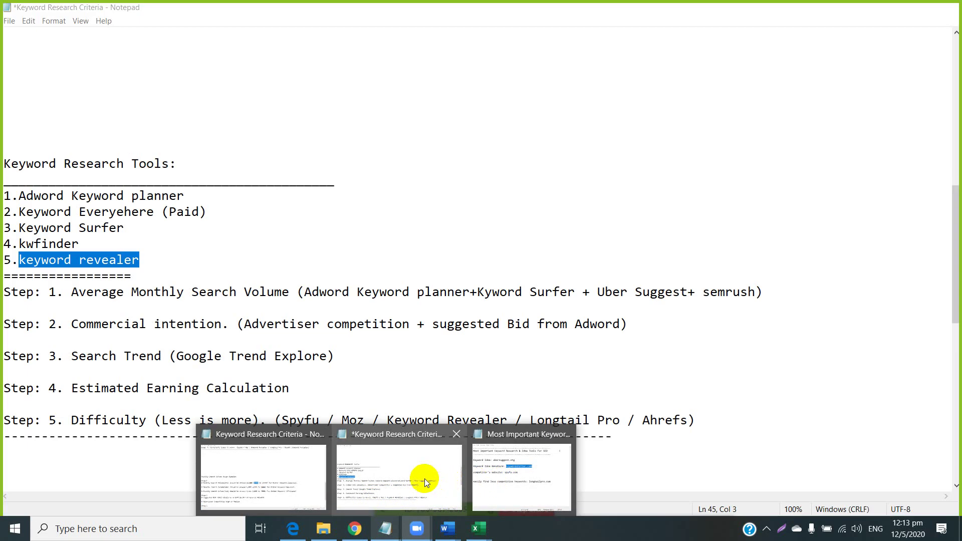
pyautogui.click(411, 473)
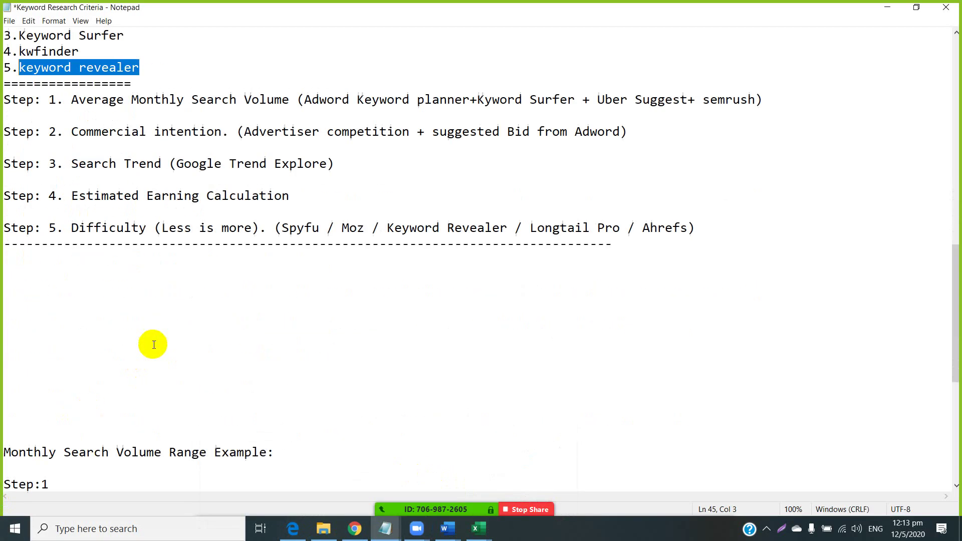
pyautogui.scroll(-4, 150, 346)
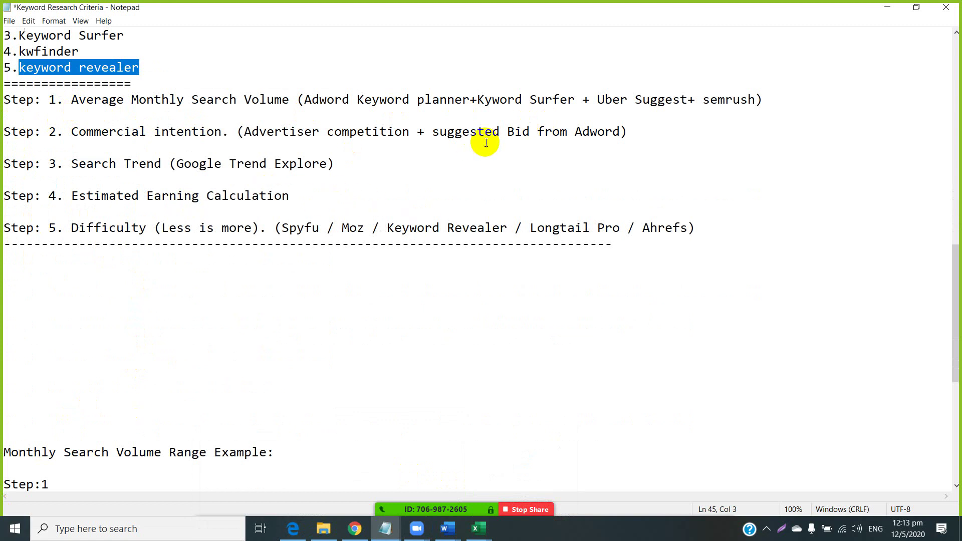
pyautogui.scroll(-2, 404, 209)
pyautogui.scroll(-5, 404, 208)
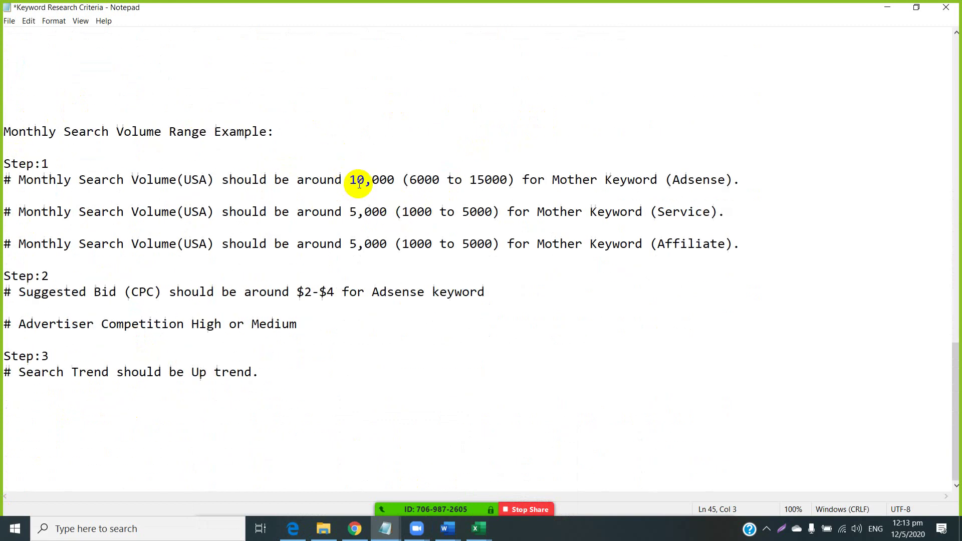
pyautogui.click(354, 527)
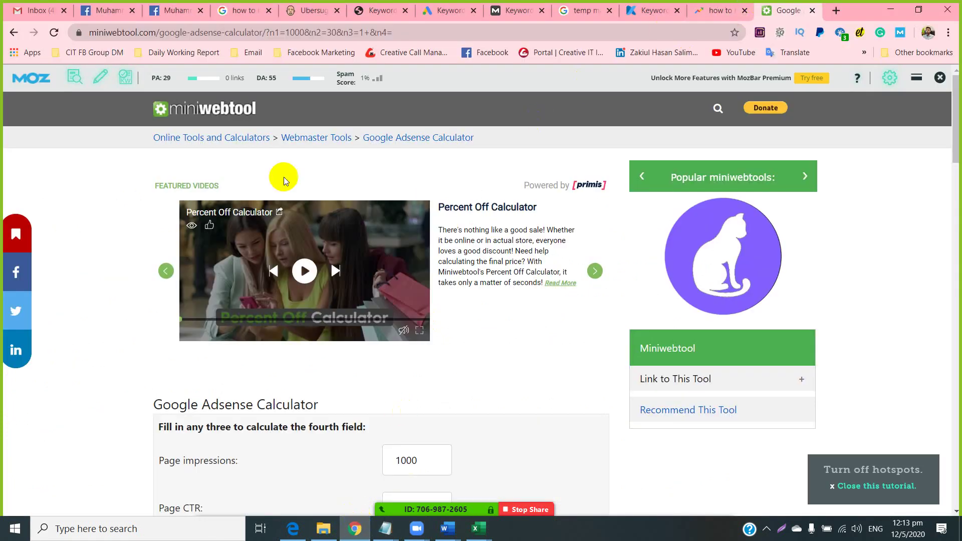
# Mark the Save the Student result in the make-money Google results, then bring up the Word niche document.
pyautogui.click(233, 6)
pyautogui.scroll(5, 252, 239)
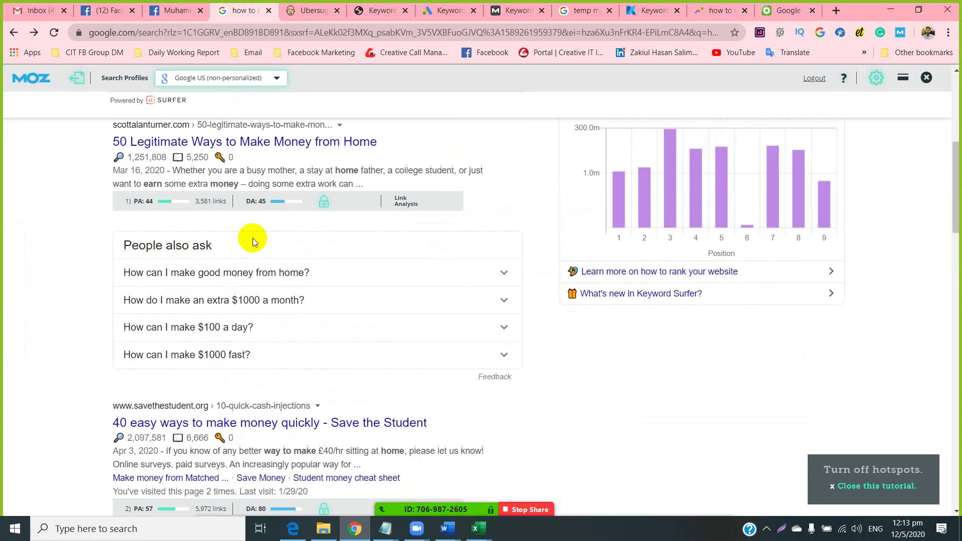
pyautogui.scroll(-3, 253, 238)
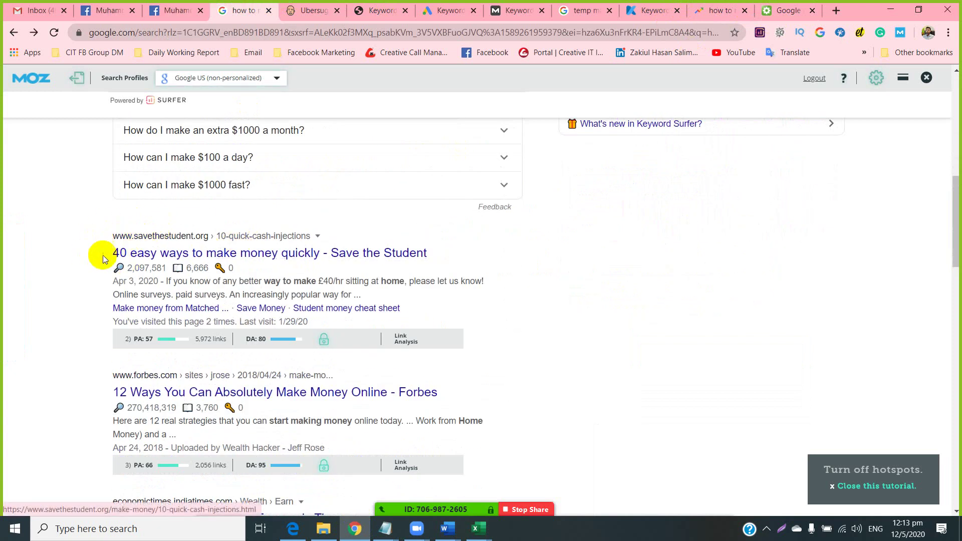
pyautogui.moveTo(98, 232); pyautogui.dragTo(201, 235)
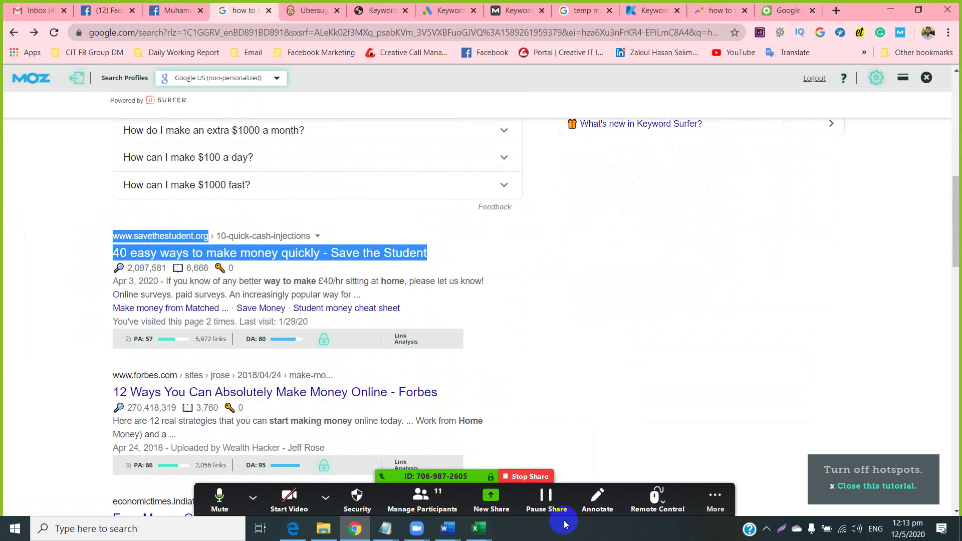
pyautogui.moveTo(429, 537)
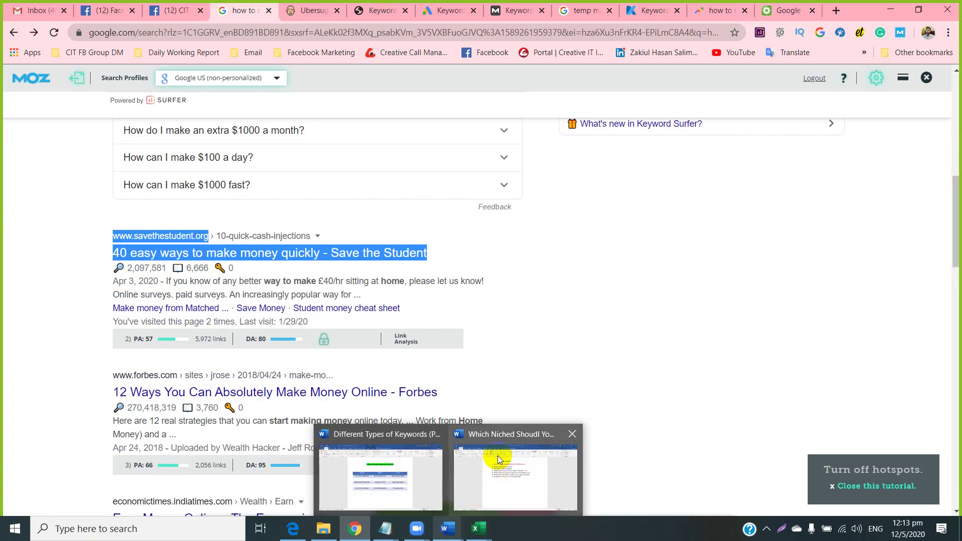
pyautogui.moveTo(494, 451)
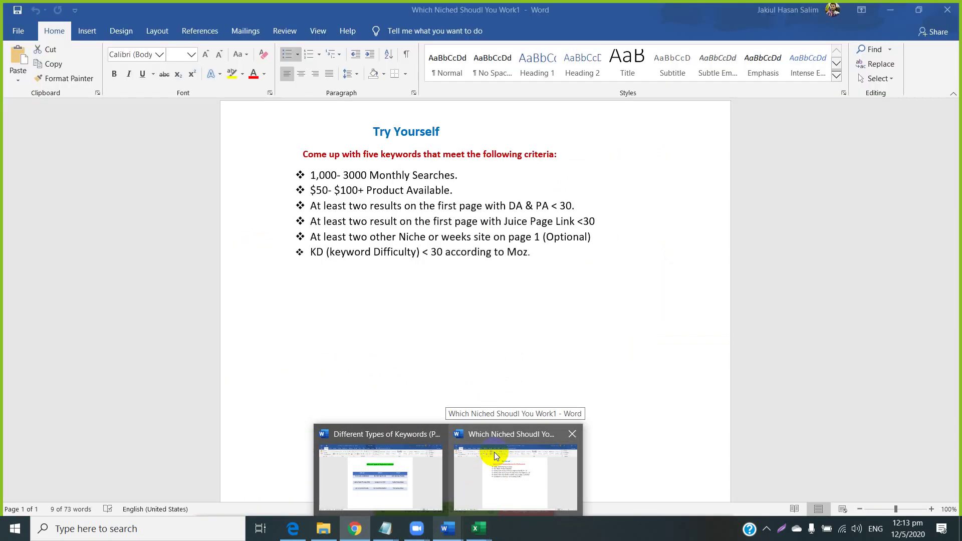